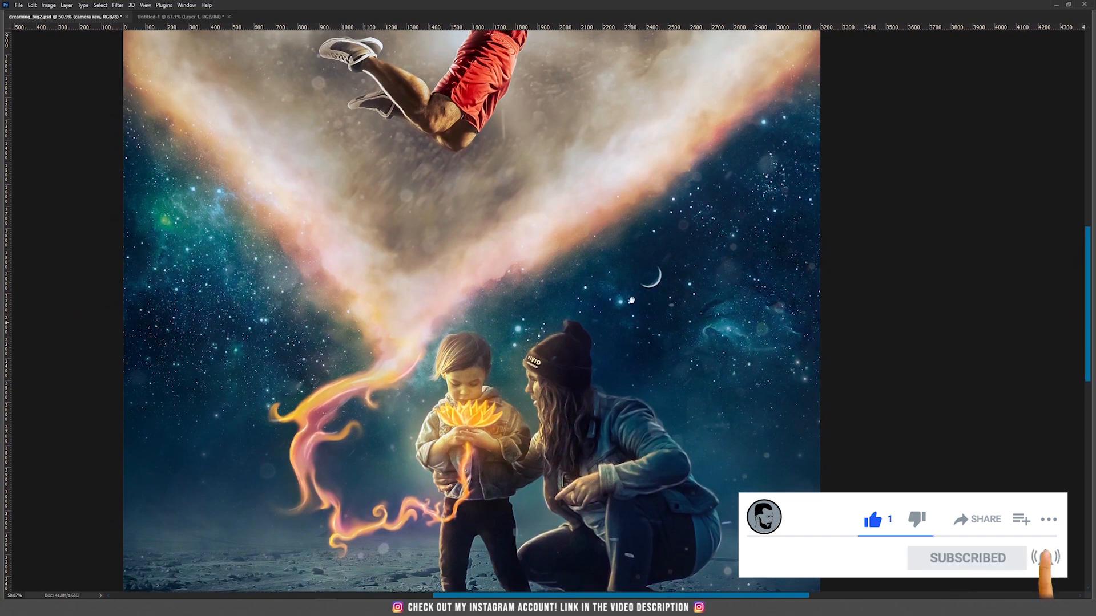
{"action": "scroll", "coordinate": [598, 374], "scroll_direction": "down", "scroll_amount": 3}
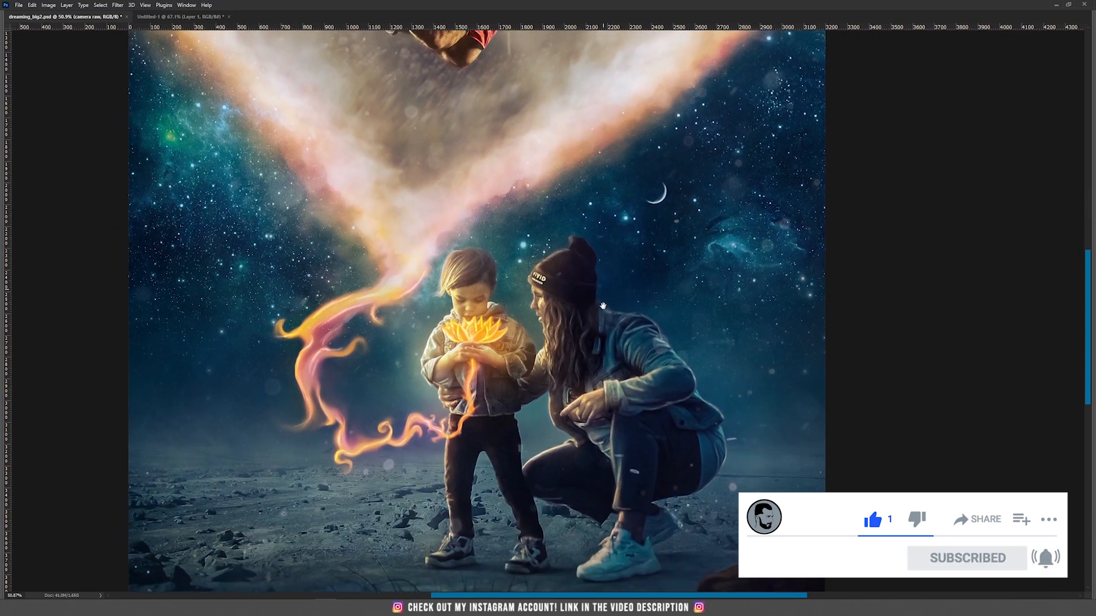
{"action": "scroll", "coordinate": [605, 257], "scroll_direction": "up", "scroll_amount": 6}
{"action": "scroll", "coordinate": [607, 214], "scroll_direction": "up", "scroll_amount": 5}
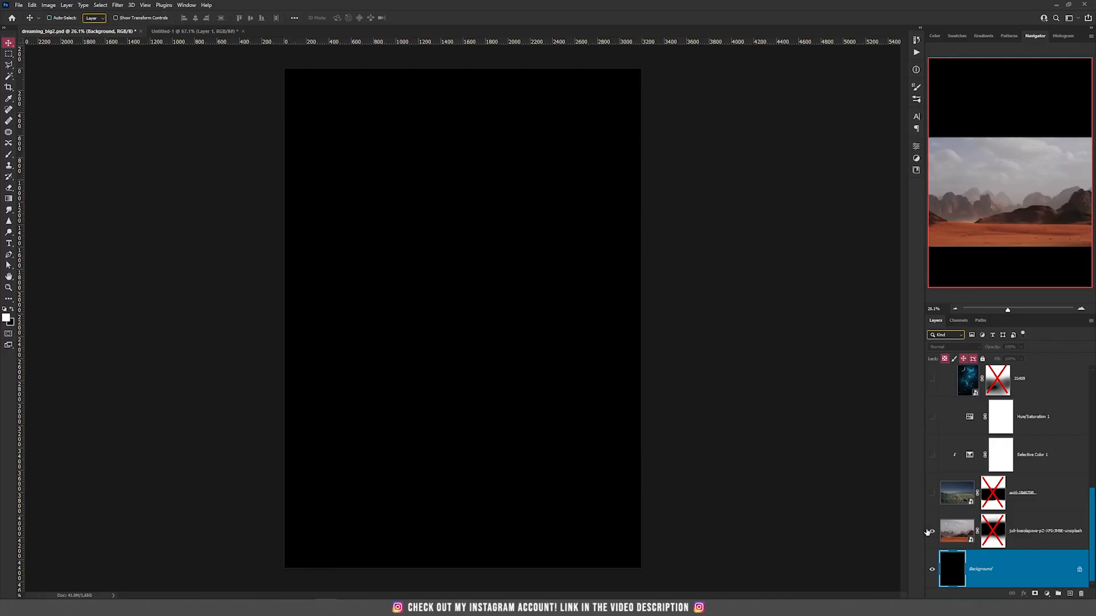
- Show the red desert layer and the rocky ground layer above it, each with its layer mask enabled
{"action": "left_click", "coordinate": [927, 531]}
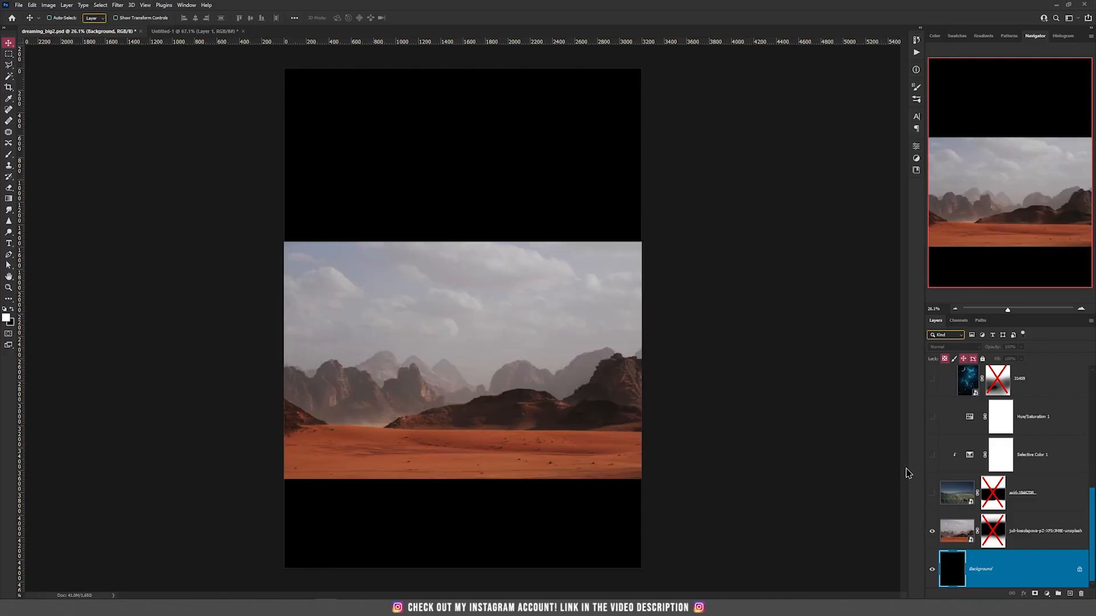
{"action": "left_click", "coordinate": [994, 536], "text": "shift"}
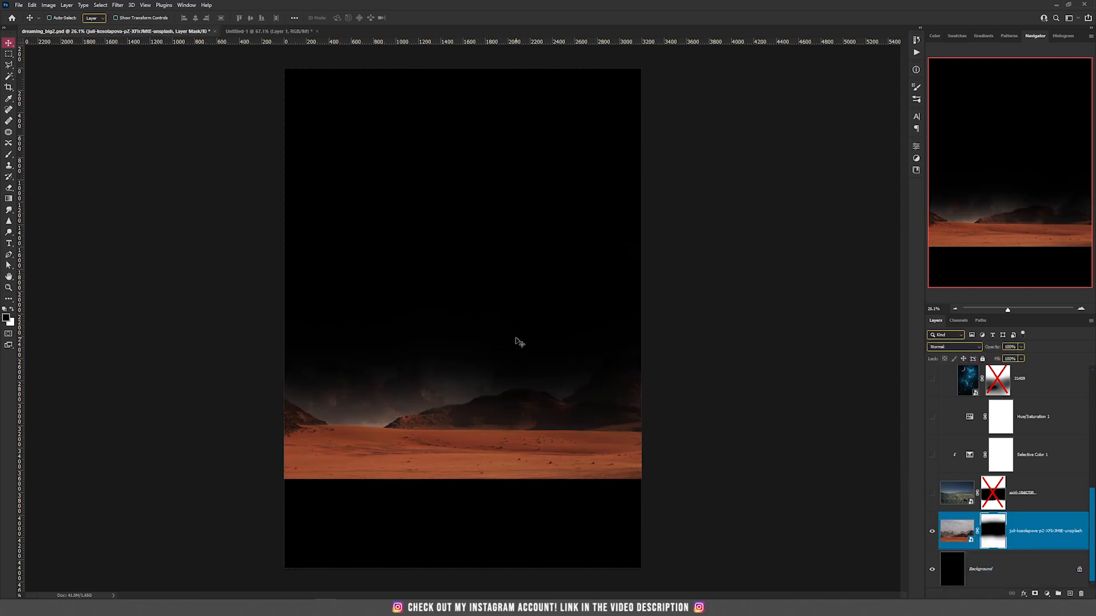
{"action": "left_click", "coordinate": [932, 494]}
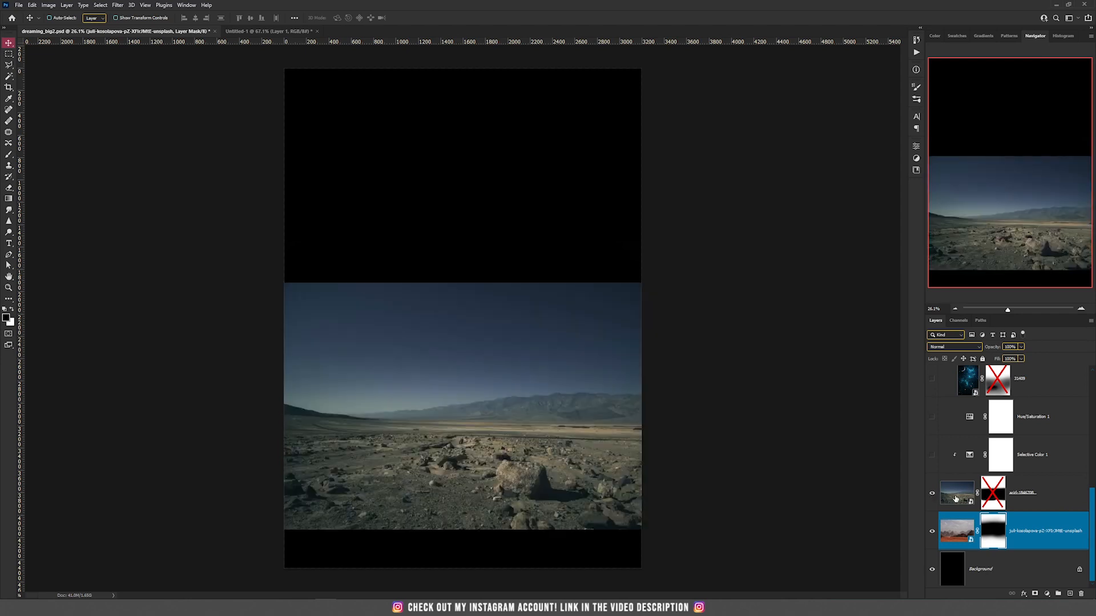
{"action": "left_click", "coordinate": [994, 497], "text": "shift"}
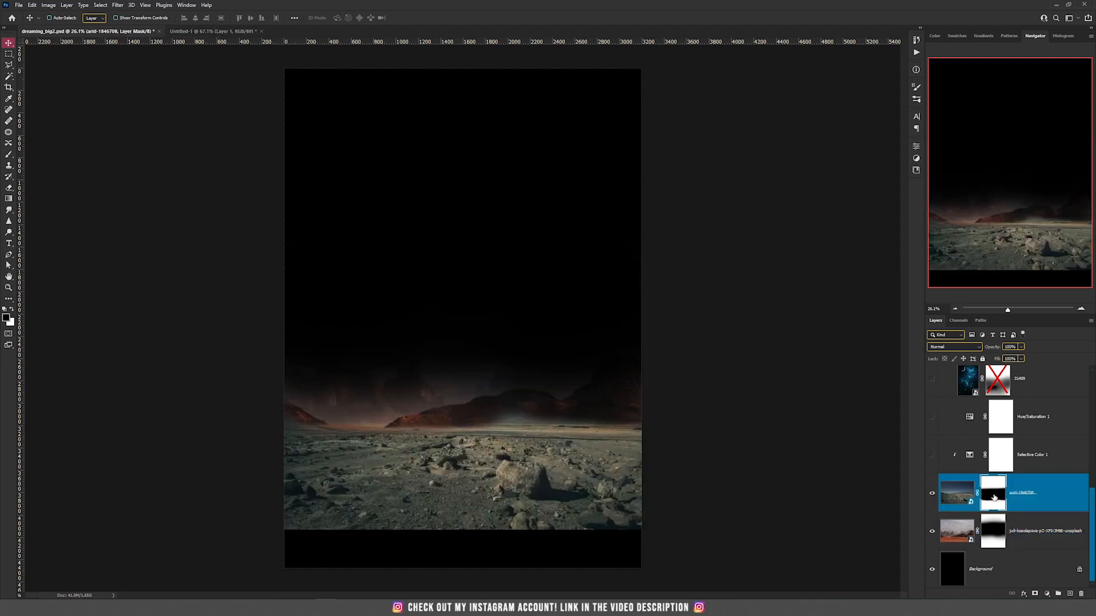
- Show the Selective Color 1 and Hue/Saturation 1 adjustment layers and open their settings
{"action": "left_click", "coordinate": [931, 456]}
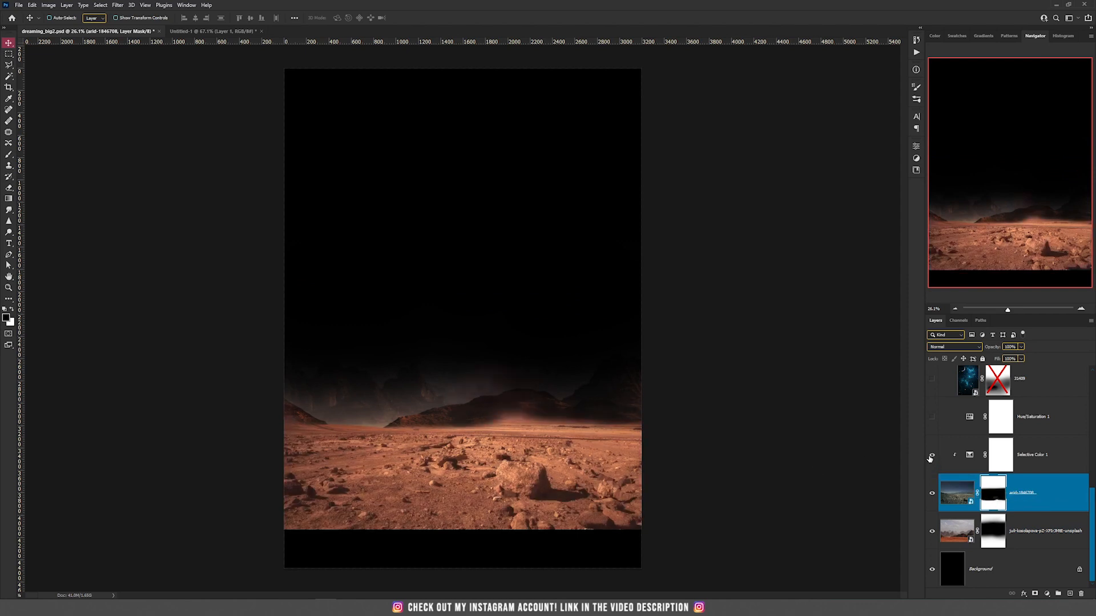
{"action": "double_click", "coordinate": [963, 454]}
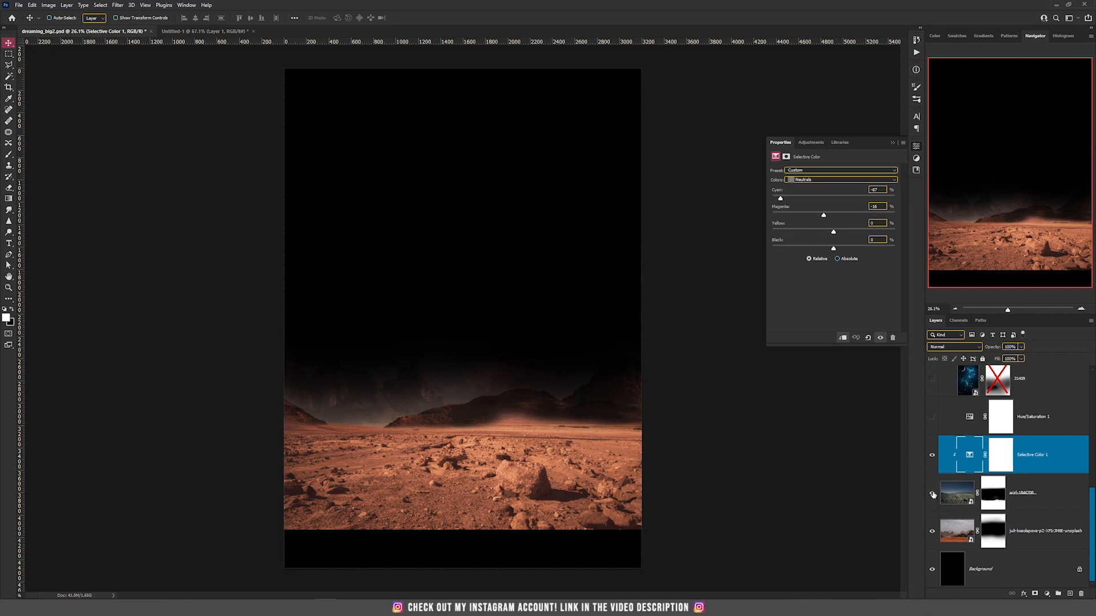
{"action": "left_click", "coordinate": [933, 456]}
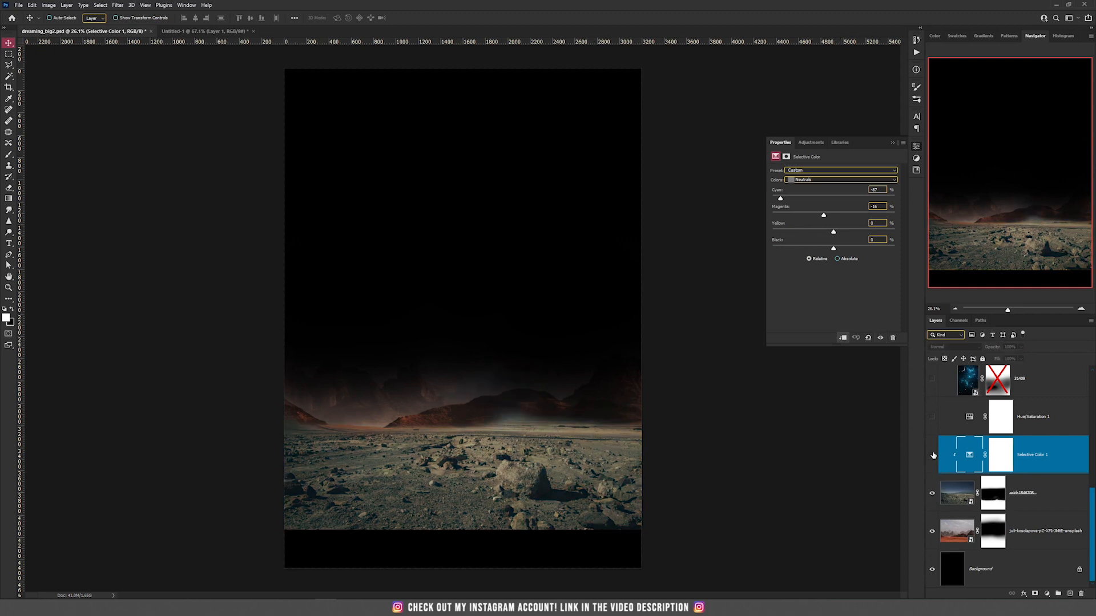
{"action": "left_click", "coordinate": [933, 456]}
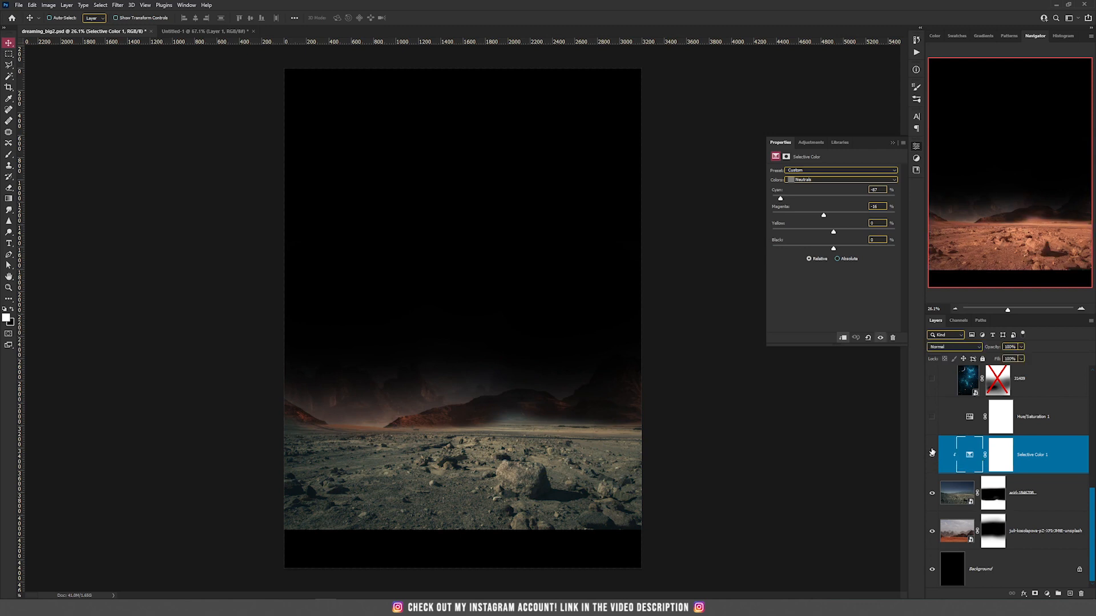
{"action": "left_click", "coordinate": [933, 420]}
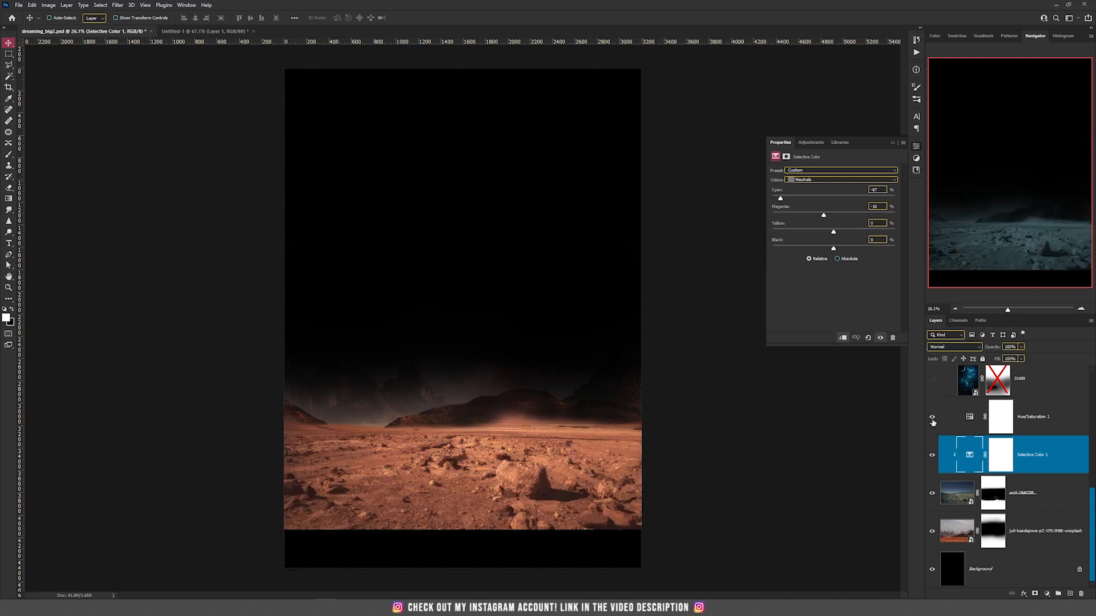
{"action": "left_click", "coordinate": [970, 422]}
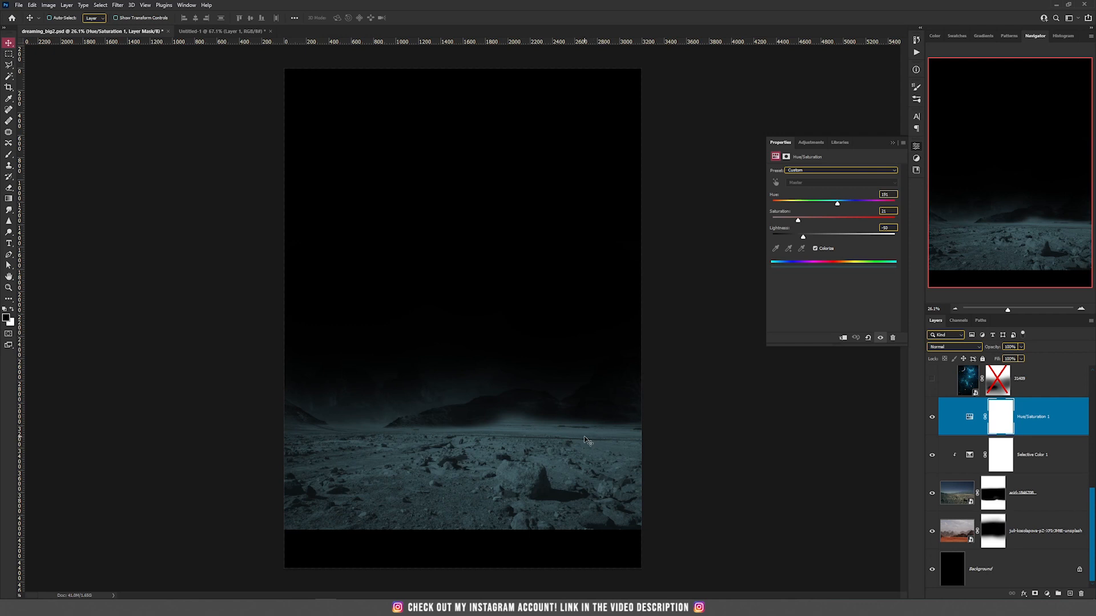
- Show the 31409 starry sky layer and enable its layer mask to blend it with the ground
{"action": "scroll", "coordinate": [938, 457], "scroll_direction": "up", "scroll_amount": 2}
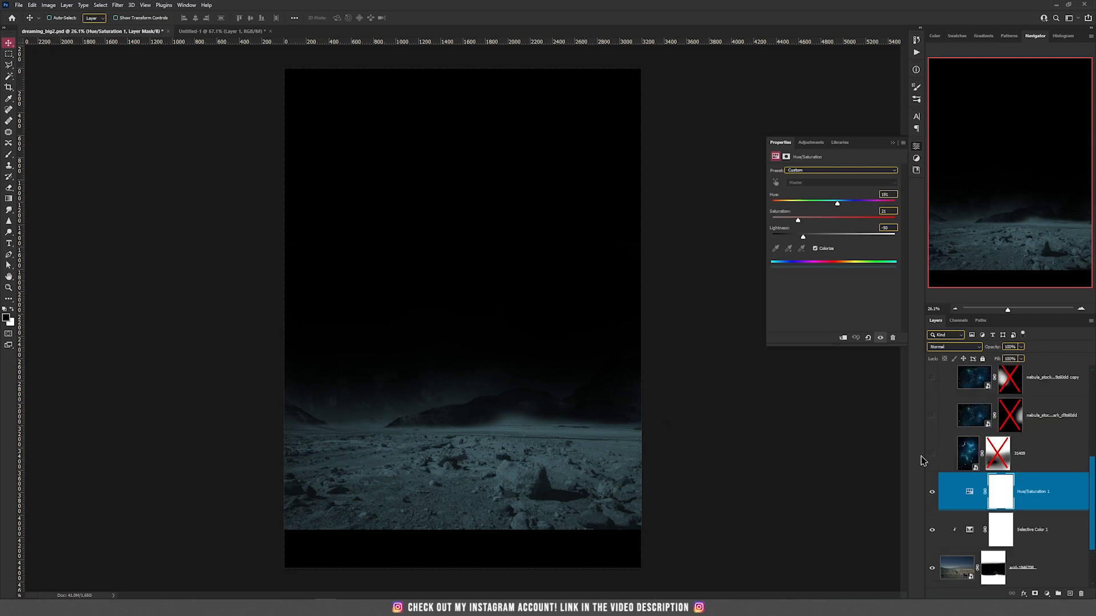
{"action": "left_click", "coordinate": [933, 455]}
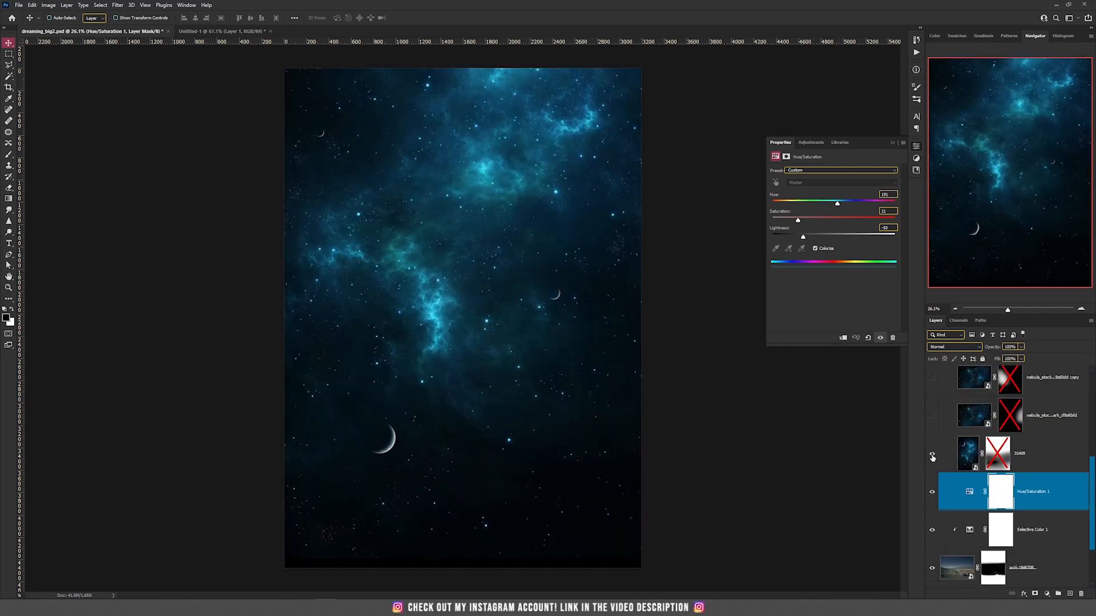
{"action": "left_click", "coordinate": [999, 461], "text": "shift"}
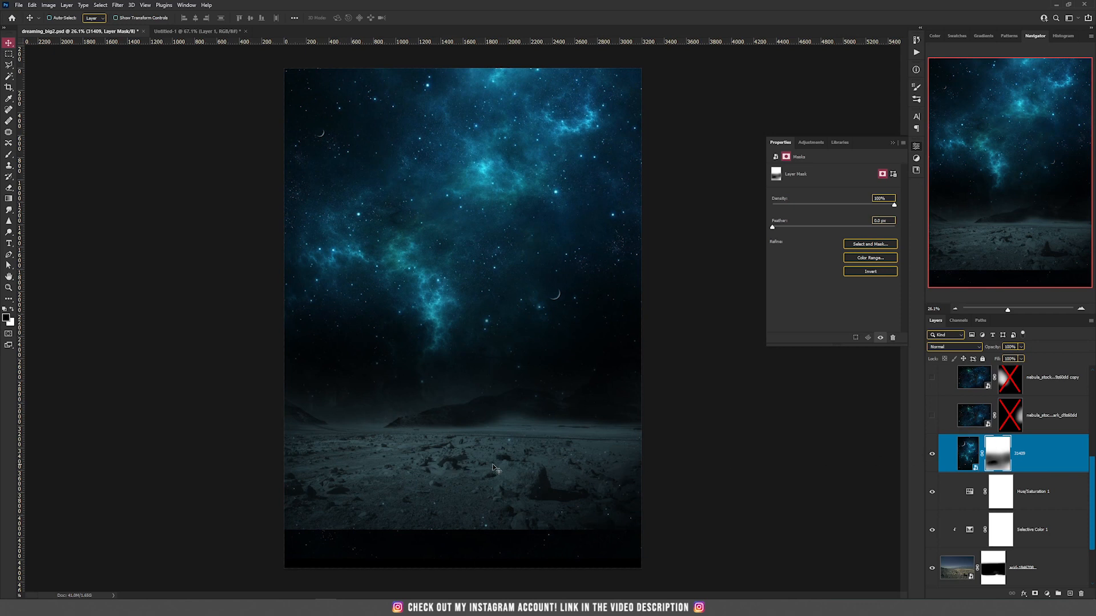
- Show the nebula layer directly above the 31409 layer and compare Normal blending with Screen, keeping Screen
{"action": "left_click", "coordinate": [930, 420]}
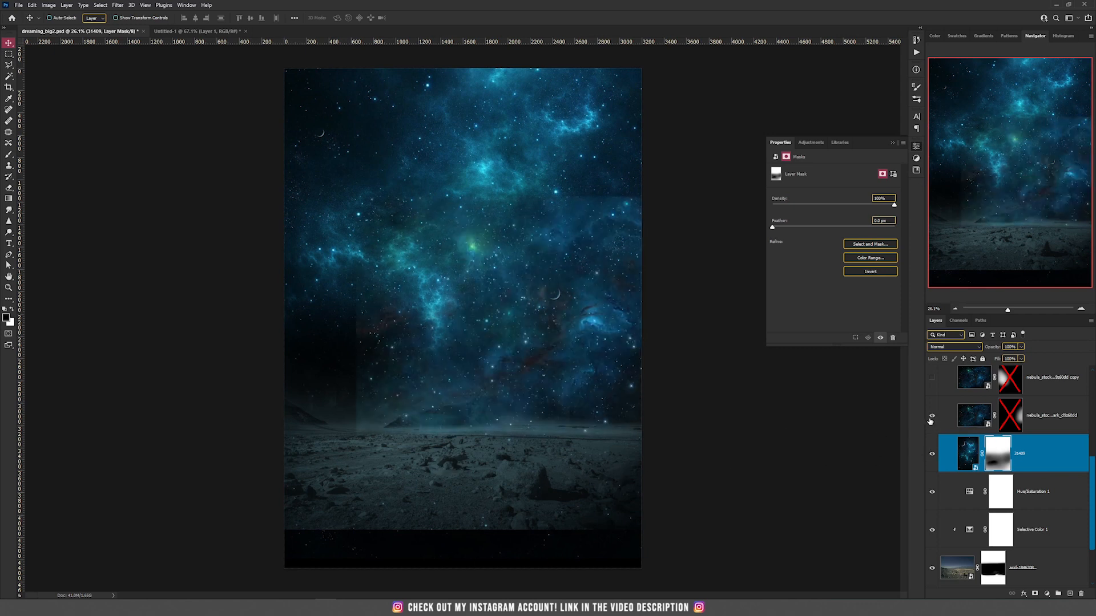
{"action": "left_click", "coordinate": [978, 421]}
{"action": "left_click", "coordinate": [954, 347]}
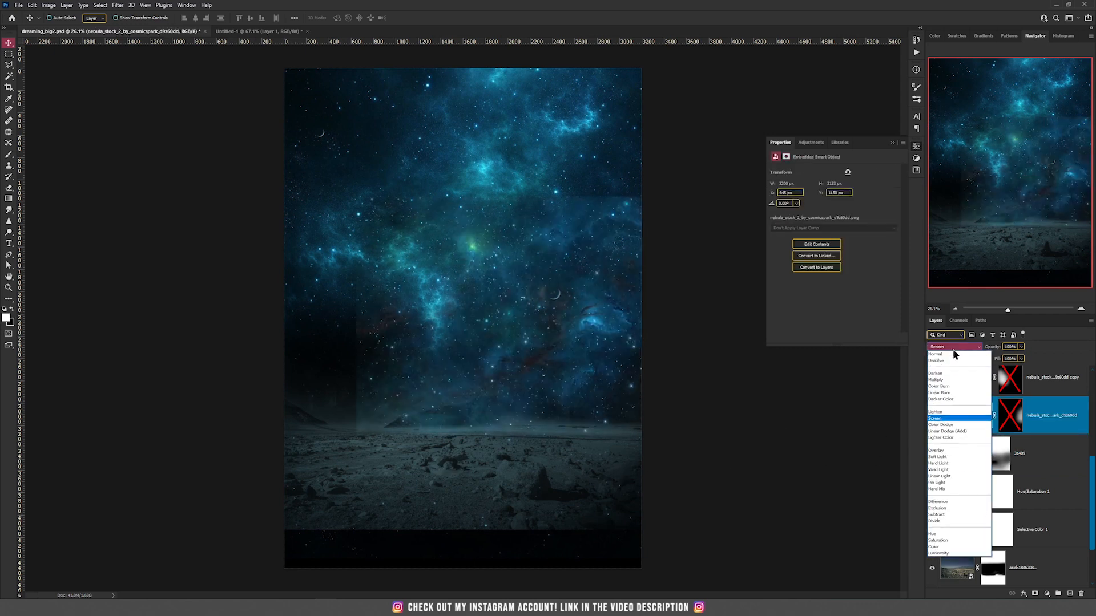
{"action": "left_click", "coordinate": [952, 354]}
{"action": "left_click_drag", "start_coordinate": [591, 331], "coordinate": [541, 315]}
{"action": "key", "text": "ctrl+z"}
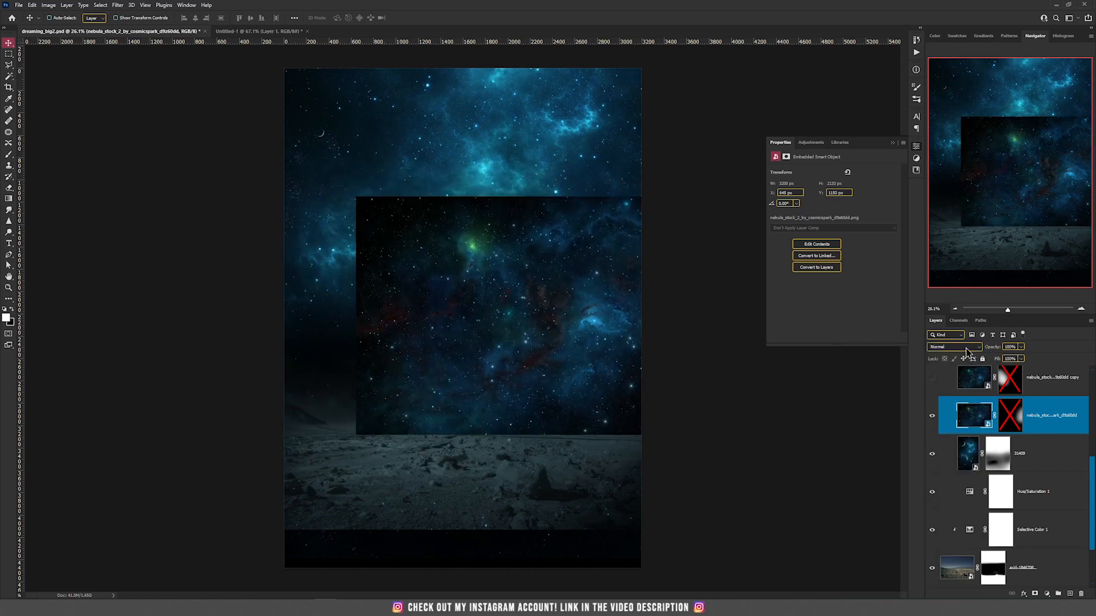
{"action": "left_click", "coordinate": [966, 351]}
{"action": "left_click", "coordinate": [968, 418]}
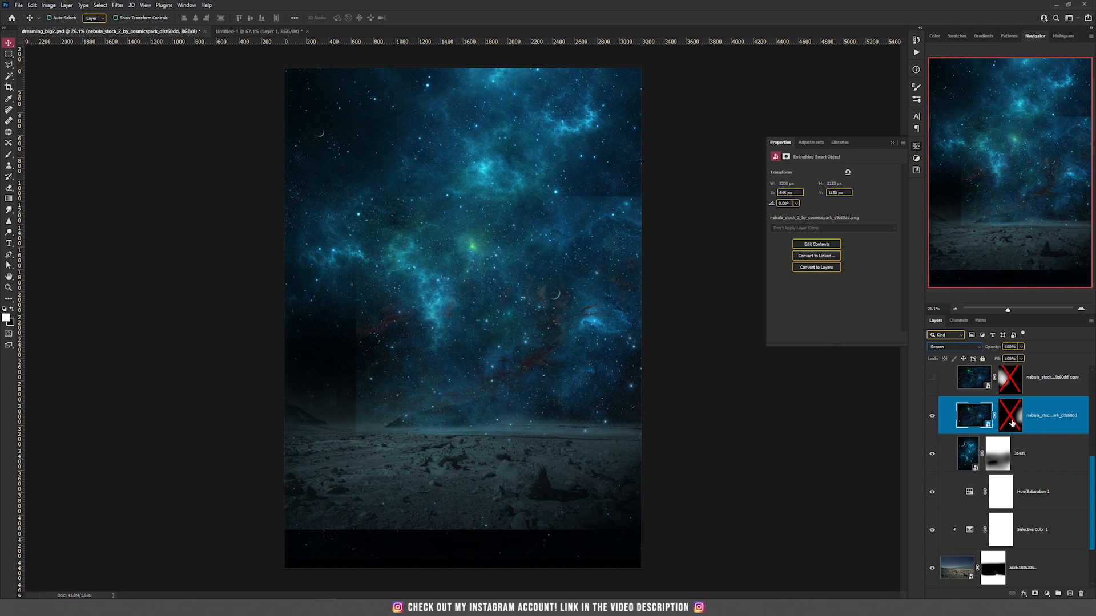
- Enable the layer mask of the nebula layer that sits directly above the 31409 layer
{"action": "left_click", "coordinate": [1011, 416], "text": "shift"}
{"action": "left_click_drag", "start_coordinate": [589, 333], "coordinate": [533, 323]}
{"action": "key", "text": "ctrl+z"}
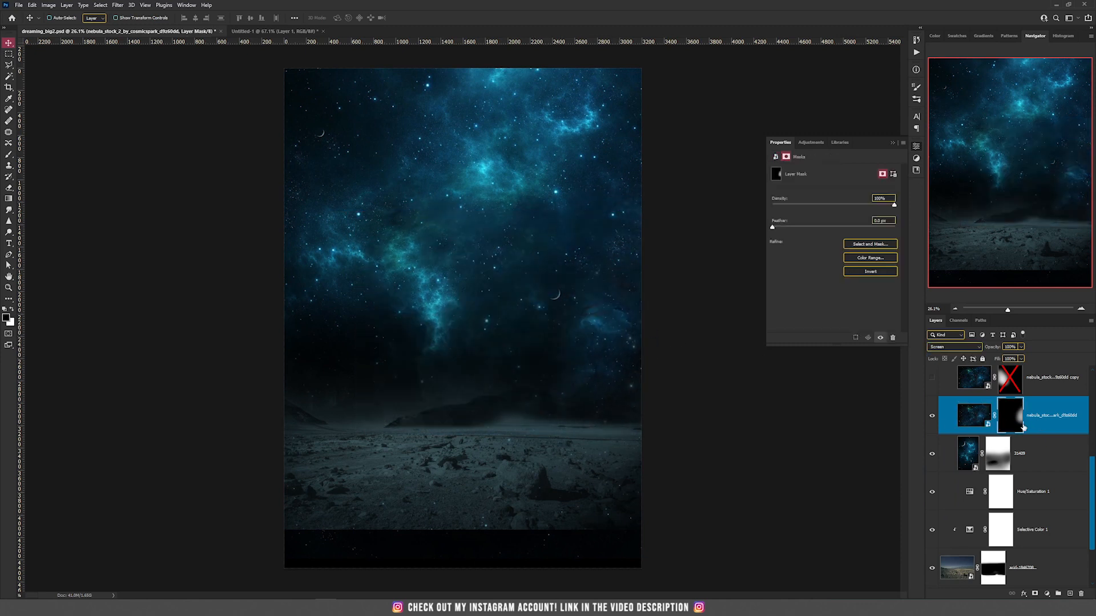
- Show the nebula copy layer in the background group and enable its layer mask
{"action": "scroll", "coordinate": [1020, 427], "scroll_direction": "up", "scroll_amount": 1}
{"action": "left_click", "coordinate": [993, 439]}
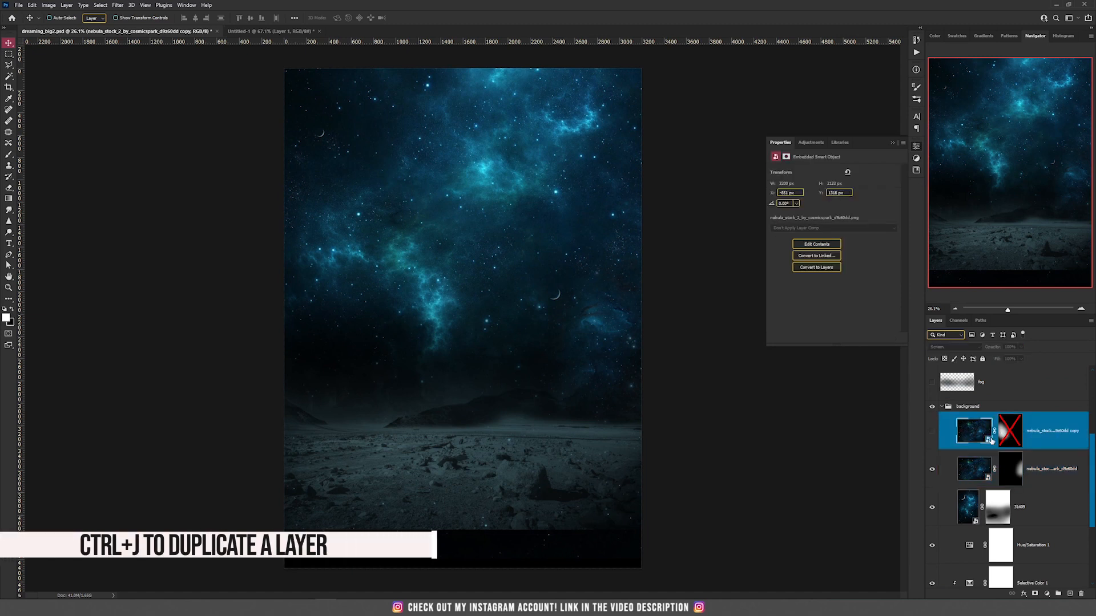
{"action": "left_click", "coordinate": [1009, 438], "text": "shift"}
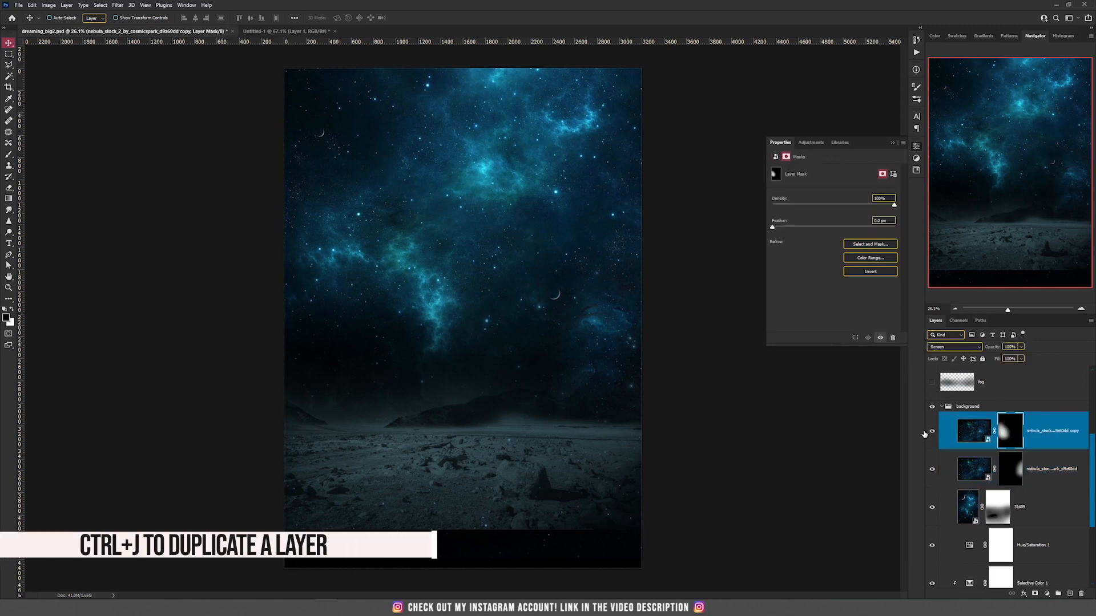
{"action": "left_click", "coordinate": [931, 432]}
{"action": "left_click_drag", "start_coordinate": [409, 336], "coordinate": [435, 332]}
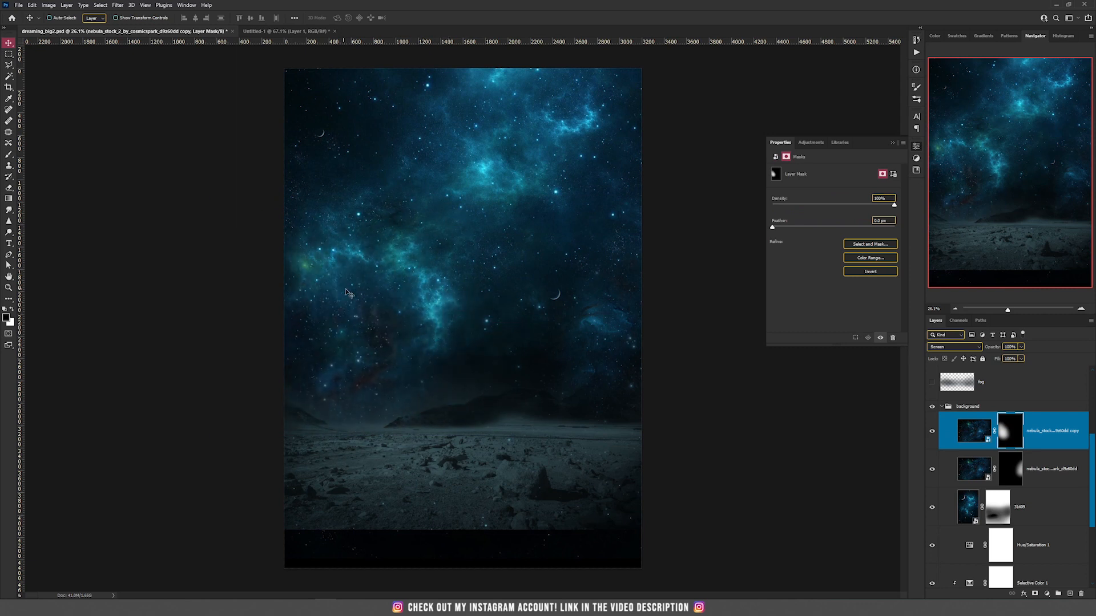
- Inspect the mountain horizon up close and show the fog layer above the background group
{"action": "scroll", "coordinate": [970, 459], "scroll_direction": "down", "scroll_amount": 5}
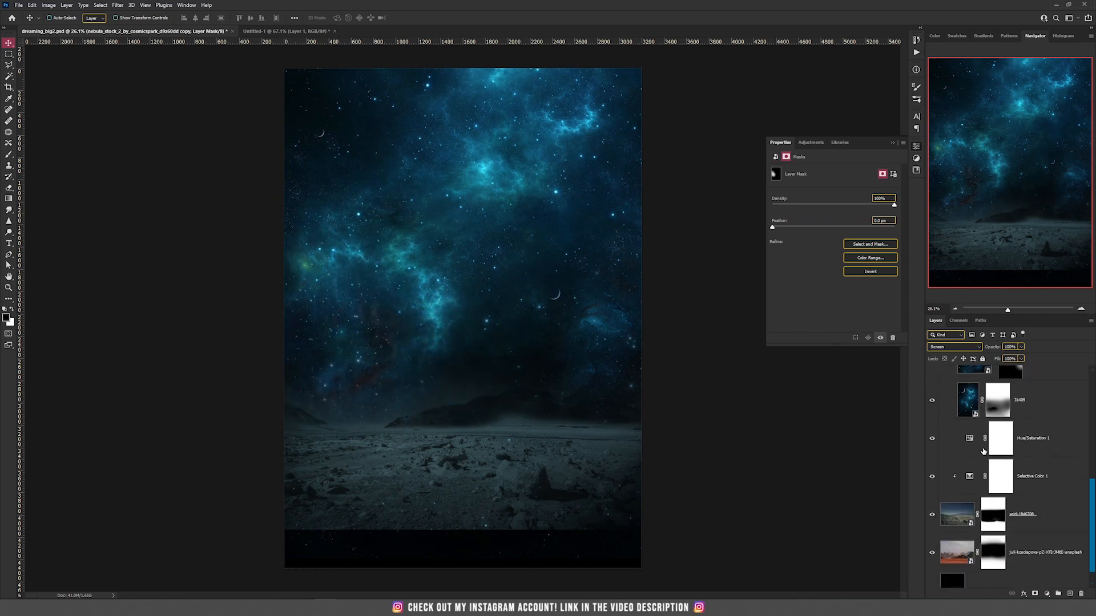
{"action": "scroll", "coordinate": [985, 451], "scroll_direction": "up", "scroll_amount": 8}
{"action": "scroll", "coordinate": [474, 454], "scroll_direction": "up", "scroll_amount": 5}
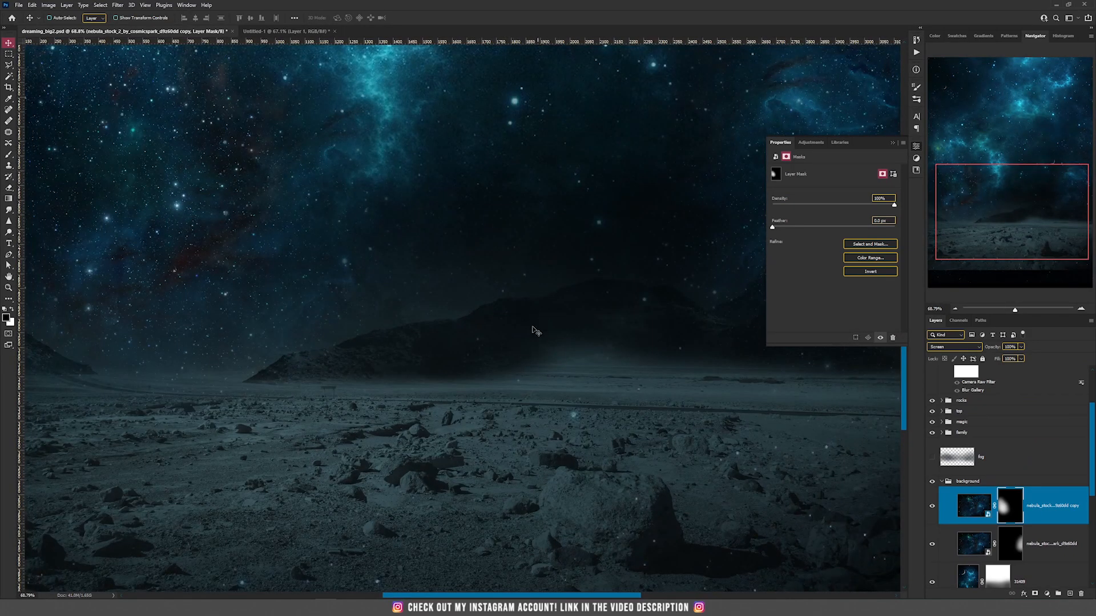
{"action": "scroll", "coordinate": [534, 368], "scroll_direction": "down", "scroll_amount": 5}
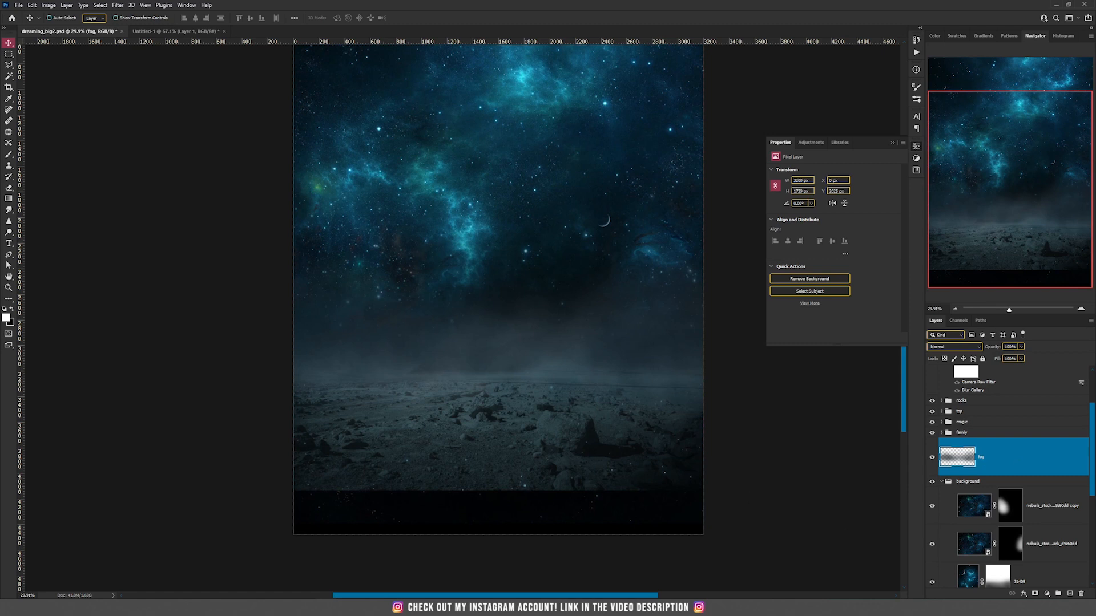
- Add a new empty layer above the fog layer and hide the fog layer
{"action": "left_click", "coordinate": [1071, 595]}
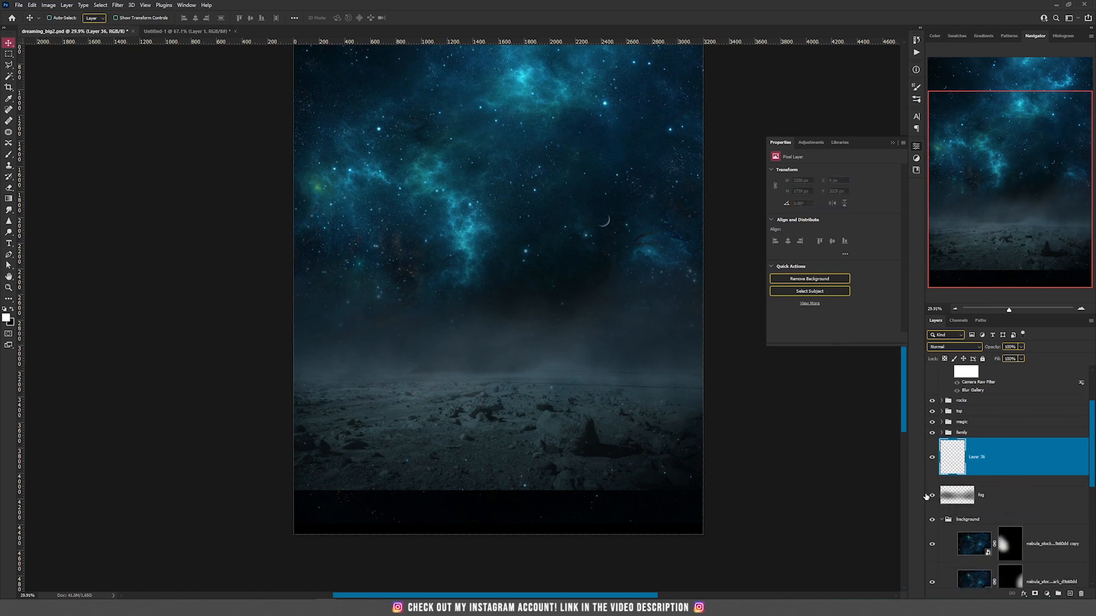
{"action": "left_click", "coordinate": [932, 495]}
- Select the Brush tool with a cloud-shaped tip from the General Brushes set
{"action": "key", "text": "b"}
{"action": "right_click", "coordinate": [568, 331]}
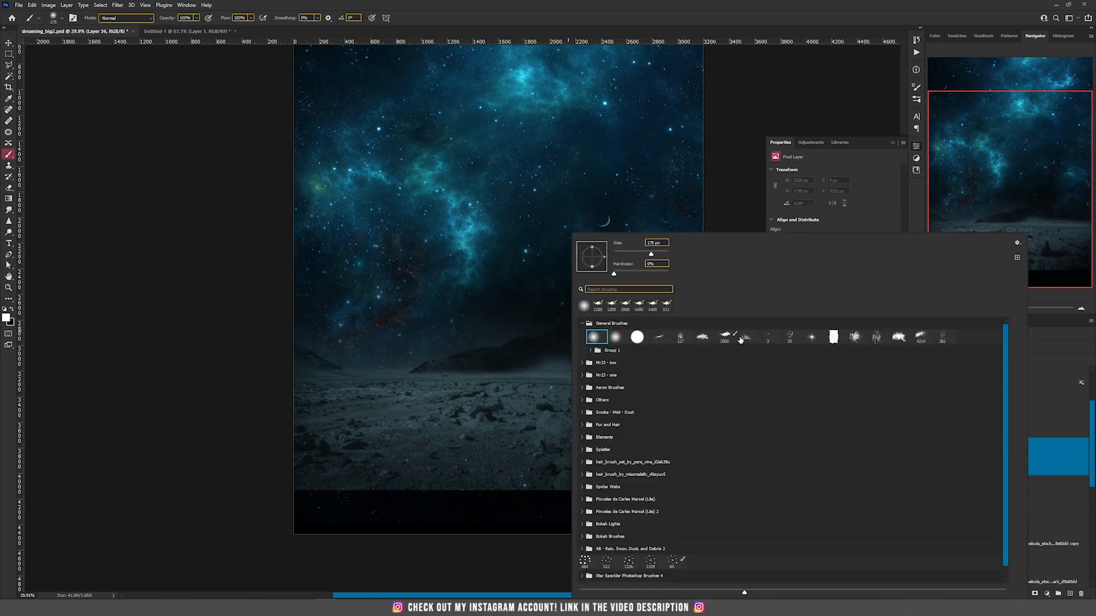
{"action": "left_click", "coordinate": [703, 339]}
{"action": "left_click", "coordinate": [599, 9]}
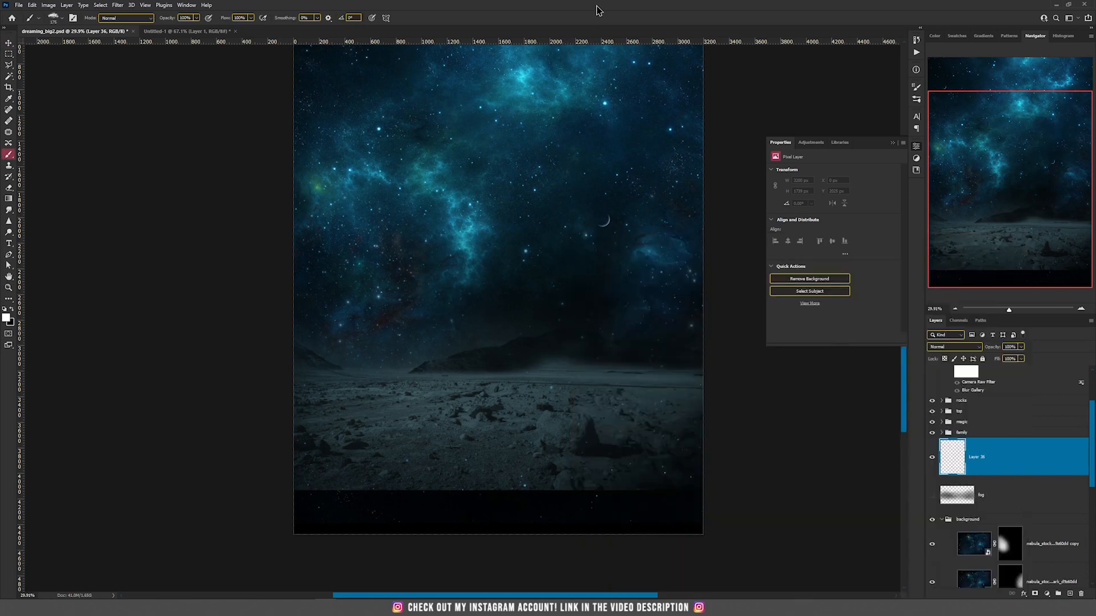
- Enlarge the cloud-shaped brush considerably and set its flow to 30%
{"action": "key", "text": "bracketright"}
{"action": "key", "text": "bracketright"}
{"action": "key", "text": "bracketright"}
{"action": "key", "text": "bracketright"}
{"action": "key", "text": "bracketright"}
{"action": "key", "text": "bracketright"}
{"action": "key", "text": "bracketright"}
{"action": "key", "text": "bracketright"}
{"action": "key", "text": "bracketright"}
{"action": "key", "text": "bracketright"}
{"action": "key", "text": "bracketright"}
{"action": "key", "text": "bracketright"}
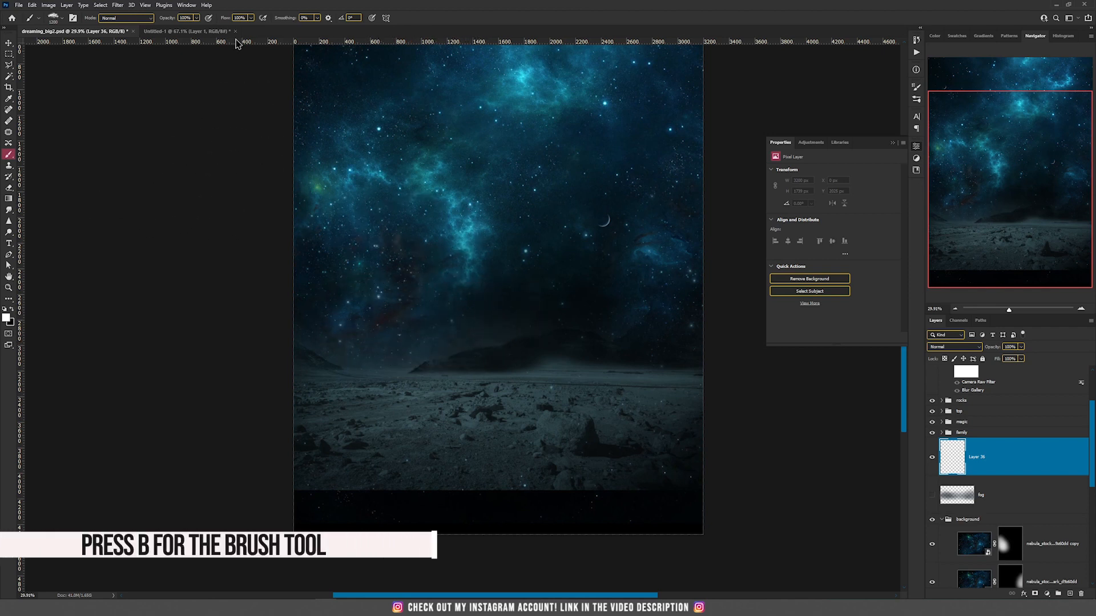
{"action": "type", "text": "30"}
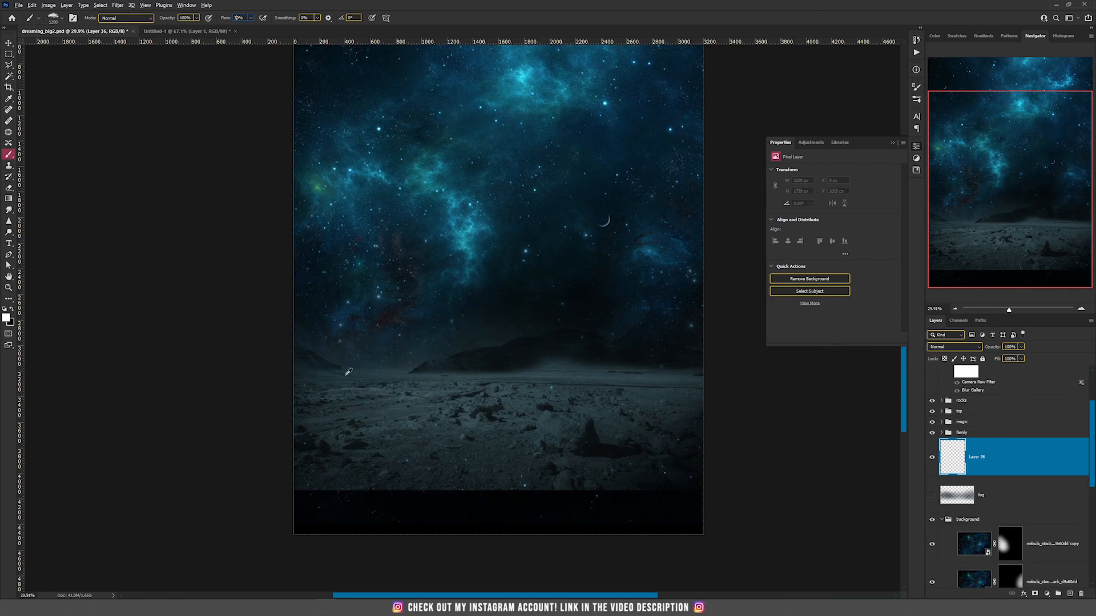
- Paint soft fog along the horizon on the new layer using colours sampled from the ground and the sky
{"action": "left_click", "coordinate": [354, 371], "text": "alt"}
{"action": "left_click", "coordinate": [326, 372]}
{"action": "mouse_move", "coordinate": [372, 371]}
{"action": "left_mouse_down"}
{"action": "mouse_move", "coordinate": [409, 386]}
{"action": "mouse_move", "coordinate": [478, 360]}
{"action": "mouse_move", "coordinate": [532, 379]}
{"action": "mouse_move", "coordinate": [694, 373]}
{"action": "mouse_move", "coordinate": [530, 344]}
{"action": "mouse_move", "coordinate": [382, 376]}
{"action": "mouse_move", "coordinate": [343, 352]}
{"action": "mouse_move", "coordinate": [306, 381]}
{"action": "mouse_move", "coordinate": [353, 389]}
{"action": "mouse_move", "coordinate": [330, 366]}
{"action": "mouse_move", "coordinate": [339, 339]}
{"action": "mouse_move", "coordinate": [452, 373]}
{"action": "mouse_move", "coordinate": [566, 354]}
{"action": "mouse_move", "coordinate": [705, 381]}
{"action": "left_mouse_up"}
{"action": "left_click", "coordinate": [652, 257], "text": "alt"}
{"action": "mouse_move", "coordinate": [651, 338]}
{"action": "left_mouse_down"}
{"action": "mouse_move", "coordinate": [686, 361]}
{"action": "mouse_move", "coordinate": [348, 360]}
{"action": "mouse_move", "coordinate": [330, 387]}
{"action": "mouse_move", "coordinate": [380, 320]}
{"action": "mouse_move", "coordinate": [348, 378]}
{"action": "mouse_move", "coordinate": [467, 370]}
{"action": "mouse_move", "coordinate": [495, 336]}
{"action": "mouse_move", "coordinate": [640, 377]}
{"action": "mouse_move", "coordinate": [710, 379]}
{"action": "left_mouse_up"}
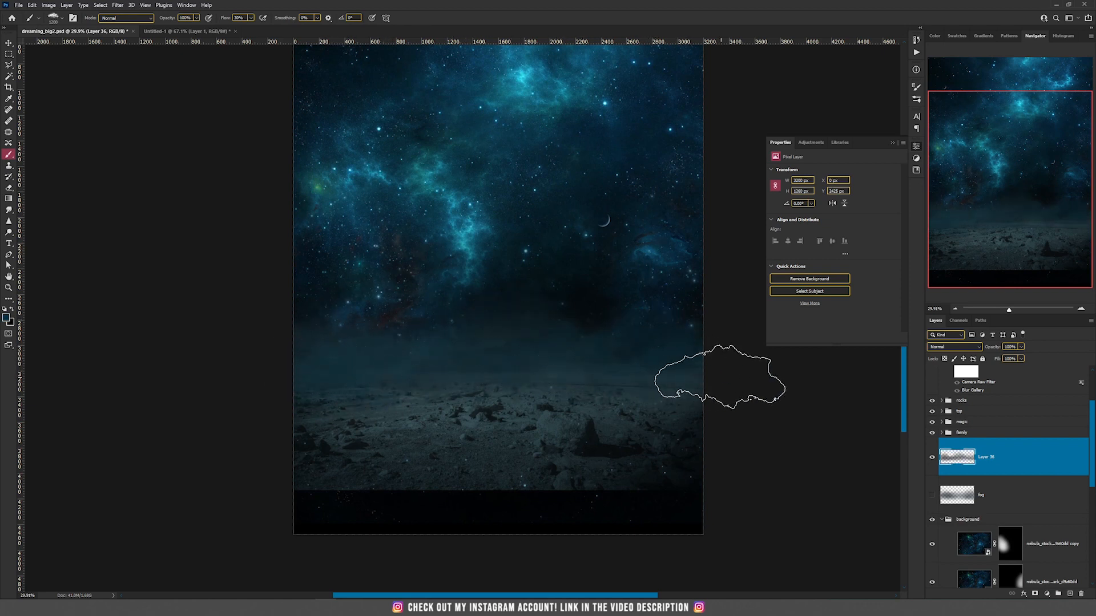
- Discard the newly painted fog layer and show the original fog layer again
{"action": "key", "text": "v"}
{"action": "key", "text": "ctrl+e"}
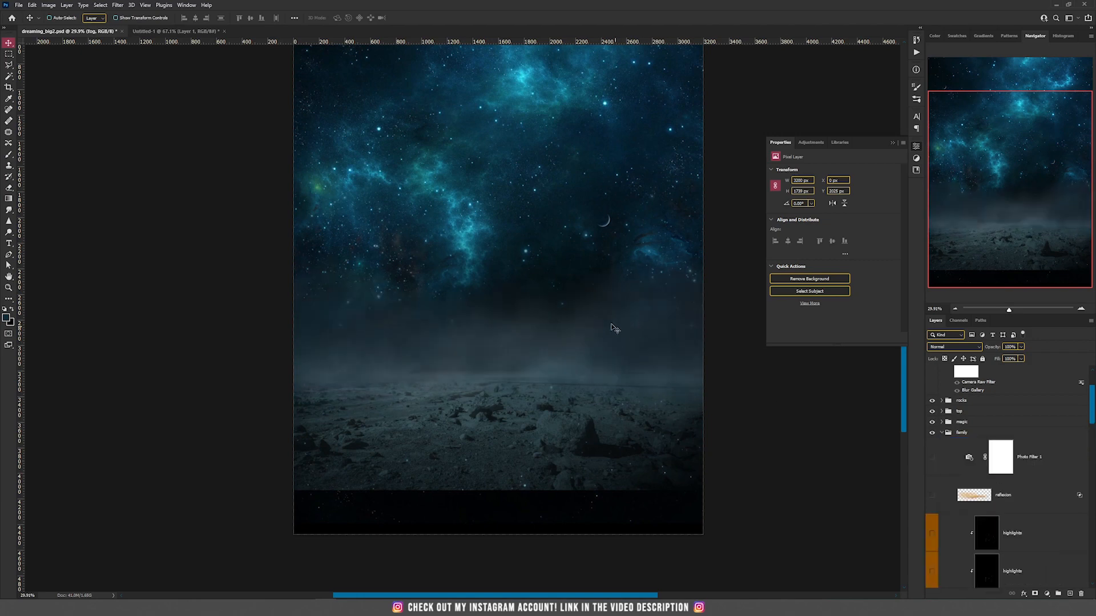
- Switch to the Untitled-1 document containing the sunset photo of the woman and child
{"action": "left_click", "coordinate": [173, 32]}
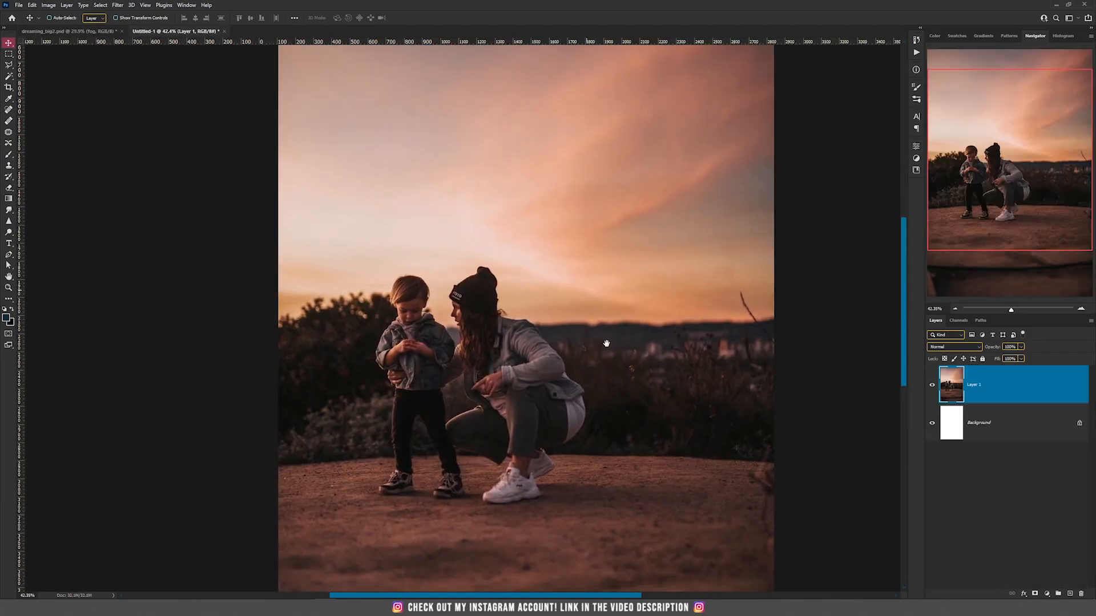
{"action": "scroll", "coordinate": [609, 336], "scroll_direction": "down", "scroll_amount": 2}
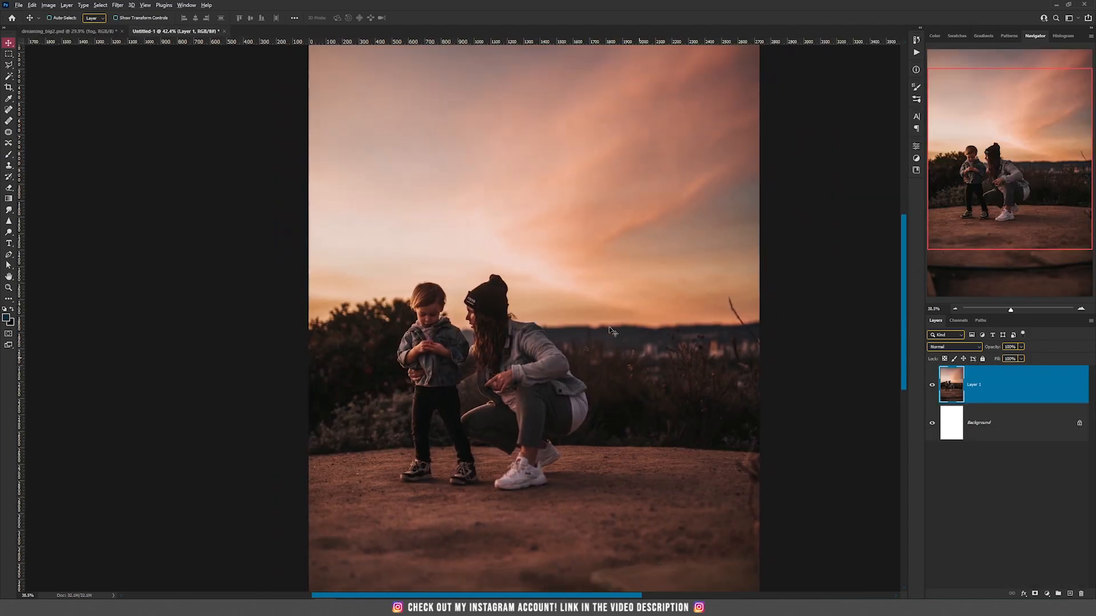
- Start a Pen tool path on the ground edge beside the child and trace it up around the child's leg, arm and head
{"action": "scroll", "coordinate": [368, 379], "scroll_direction": "up", "scroll_amount": 3}
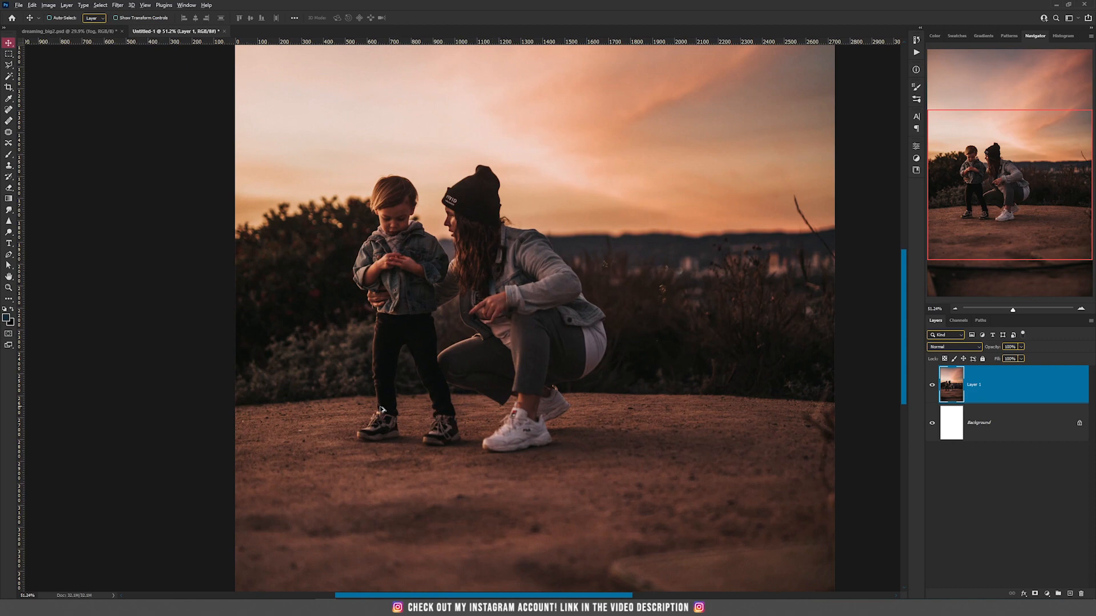
{"action": "scroll", "coordinate": [353, 412], "scroll_direction": "up", "scroll_amount": 3}
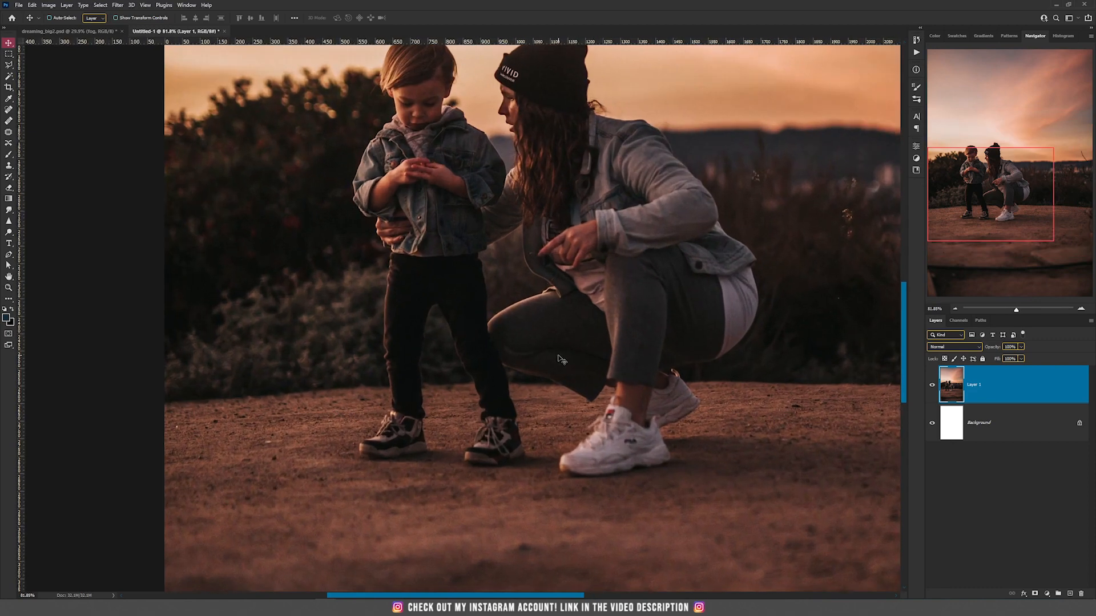
{"action": "scroll", "coordinate": [557, 358], "scroll_direction": "down", "scroll_amount": 3}
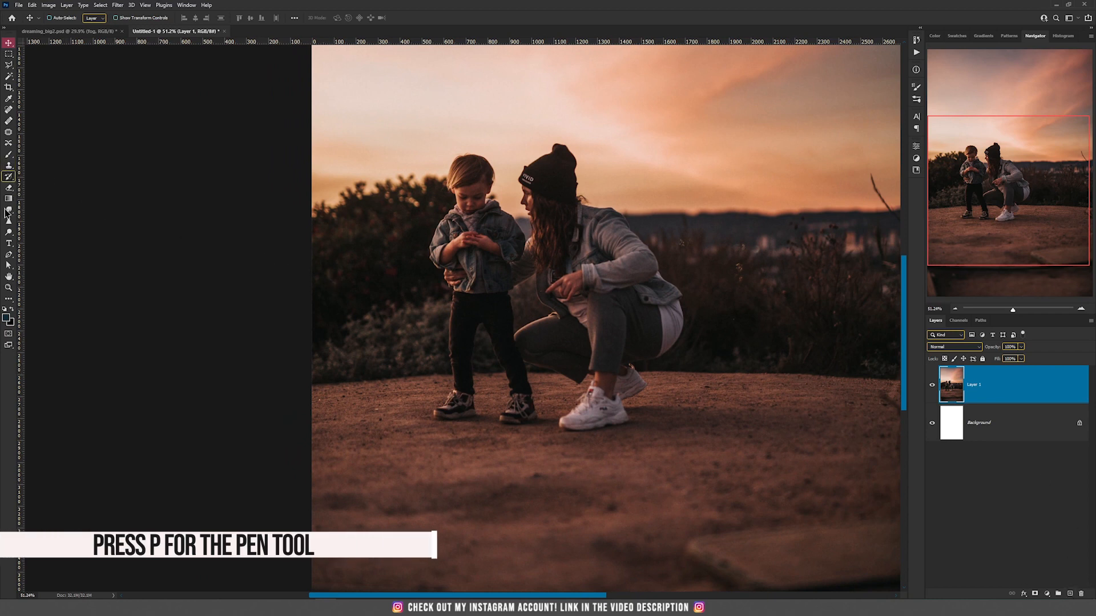
{"action": "key", "text": "p"}
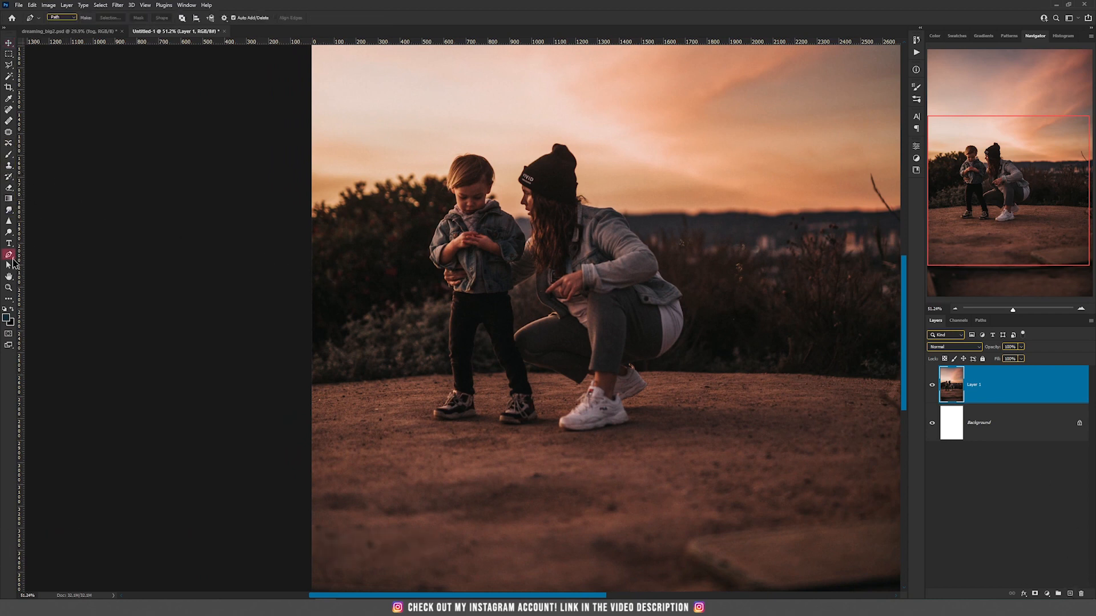
{"action": "left_click", "coordinate": [312, 389]}
{"action": "left_click", "coordinate": [404, 379]}
{"action": "left_click", "coordinate": [434, 377]}
{"action": "left_click", "coordinate": [452, 375]}
{"action": "left_click", "coordinate": [450, 361]}
{"action": "left_click", "coordinate": [450, 346]}
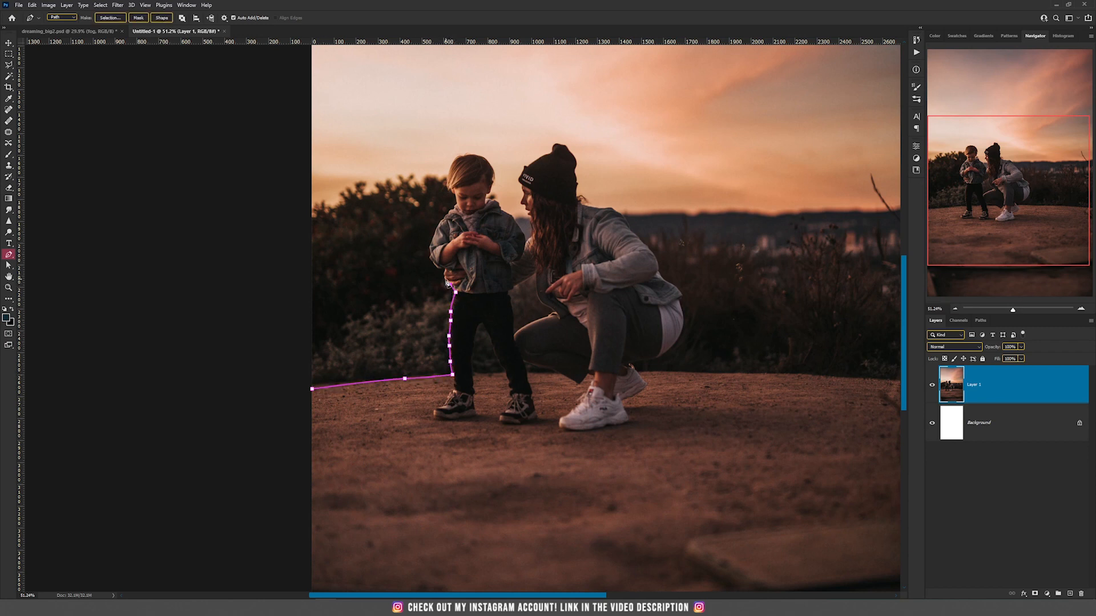
{"action": "mouse_move", "coordinate": [439, 263]}
{"action": "left_mouse_down"}
{"action": "mouse_move", "coordinate": [465, 157]}
{"action": "mouse_move", "coordinate": [492, 170]}
{"action": "mouse_move", "coordinate": [500, 213]}
{"action": "left_mouse_up"}
- Continue the path around the mother's hat, back and hips and out along the ground edge beyond the photo
{"action": "left_click", "coordinate": [521, 238]}
{"action": "left_click", "coordinate": [522, 197]}
{"action": "left_click", "coordinate": [556, 145]}
{"action": "left_click", "coordinate": [576, 185]}
{"action": "left_click", "coordinate": [681, 329]}
{"action": "left_click_drag", "start_coordinate": [702, 372], "coordinate": [718, 370]}
- Close the Pen path by taking it outside the canvas around the ground back to its starting point
{"action": "scroll", "coordinate": [719, 370], "scroll_direction": "down", "scroll_amount": 6}
{"action": "left_click", "coordinate": [598, 366]}
{"action": "left_click", "coordinate": [594, 484]}
{"action": "left_click", "coordinate": [291, 492]}
{"action": "left_click_drag", "start_coordinate": [285, 466], "coordinate": [309, 433]}
{"action": "left_click", "coordinate": [365, 362]}
{"action": "scroll", "coordinate": [465, 363], "scroll_direction": "up", "scroll_amount": 3}
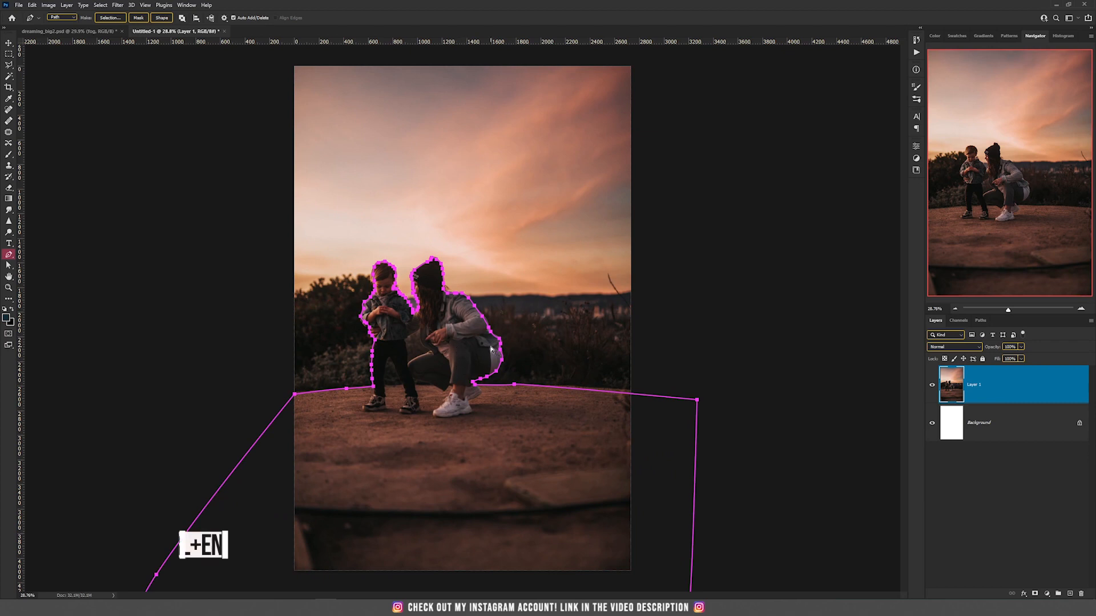
- Convert the closed path to a selection and mask the photo layer to the figures and ground
{"action": "scroll", "coordinate": [492, 351], "scroll_direction": "up", "scroll_amount": 1}
{"action": "key", "text": "ctrl+Return"}
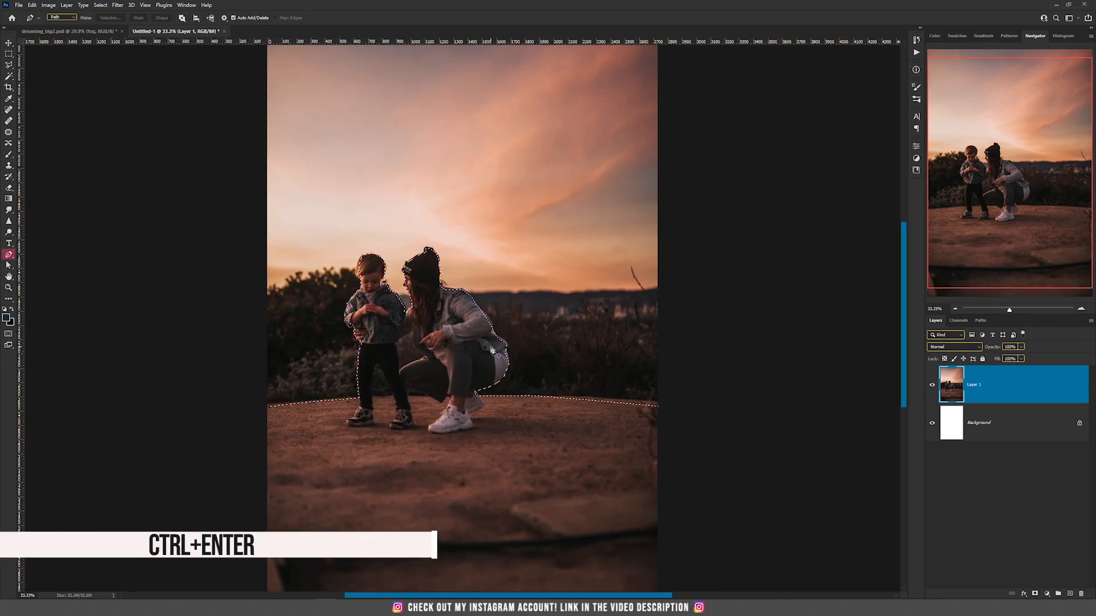
{"action": "left_click", "coordinate": [1034, 593]}
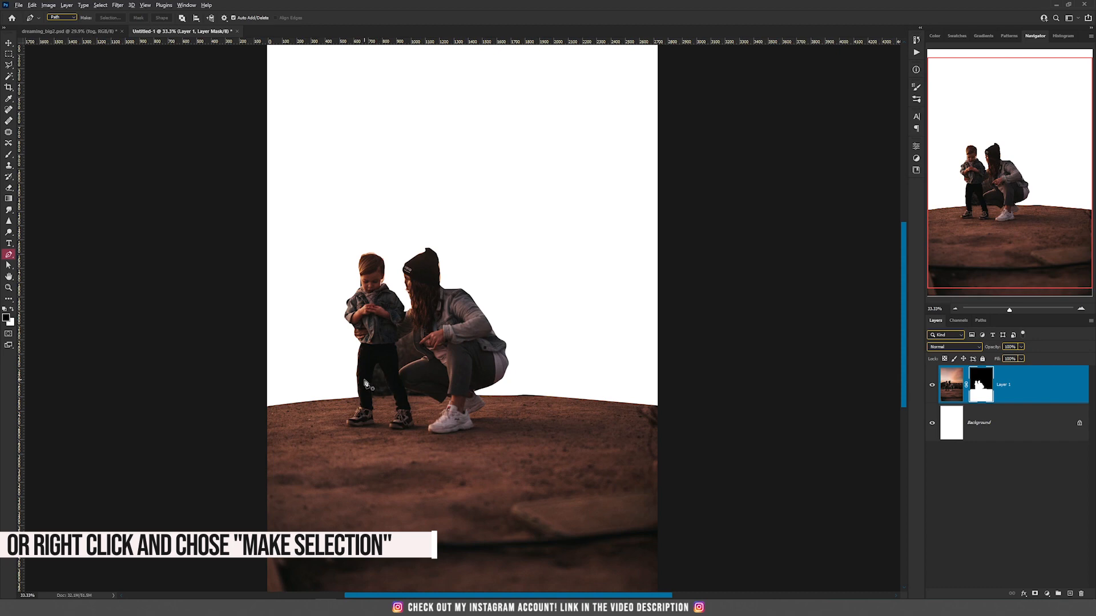
- Trace a closed Pen path around the background gap enclosed by the child's leg, the mother's arm and her raised knee
{"action": "scroll", "coordinate": [365, 391], "scroll_direction": "up", "scroll_amount": 5}
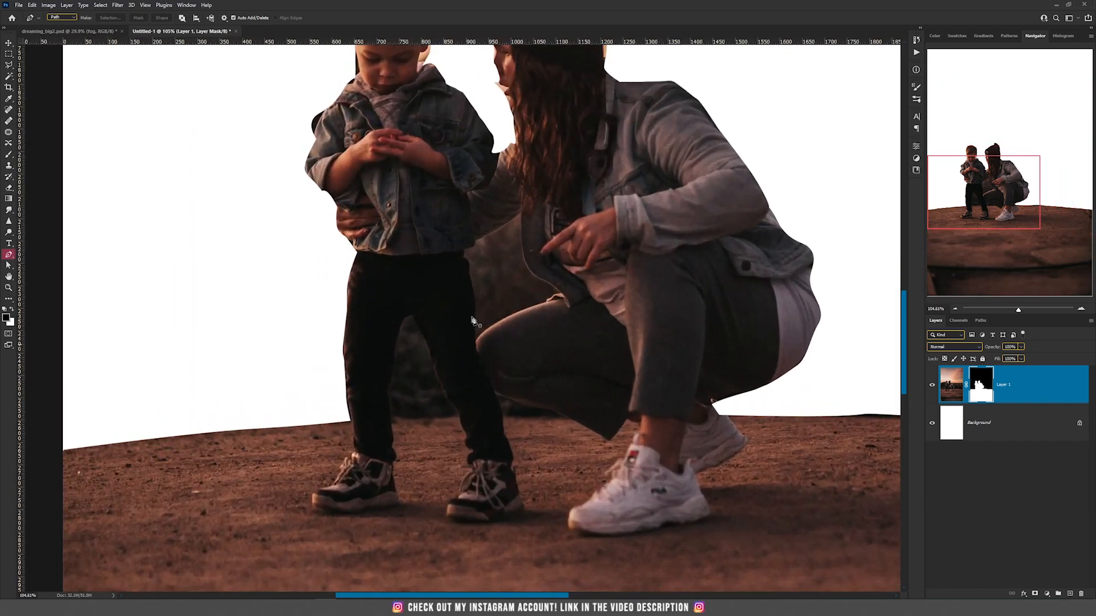
{"action": "left_click", "coordinate": [467, 248]}
{"action": "mouse_move", "coordinate": [490, 238]}
{"action": "left_mouse_down"}
{"action": "mouse_move", "coordinate": [517, 218]}
{"action": "mouse_move", "coordinate": [536, 277]}
{"action": "mouse_move", "coordinate": [565, 293]}
{"action": "mouse_move", "coordinate": [546, 302]}
{"action": "left_mouse_up"}
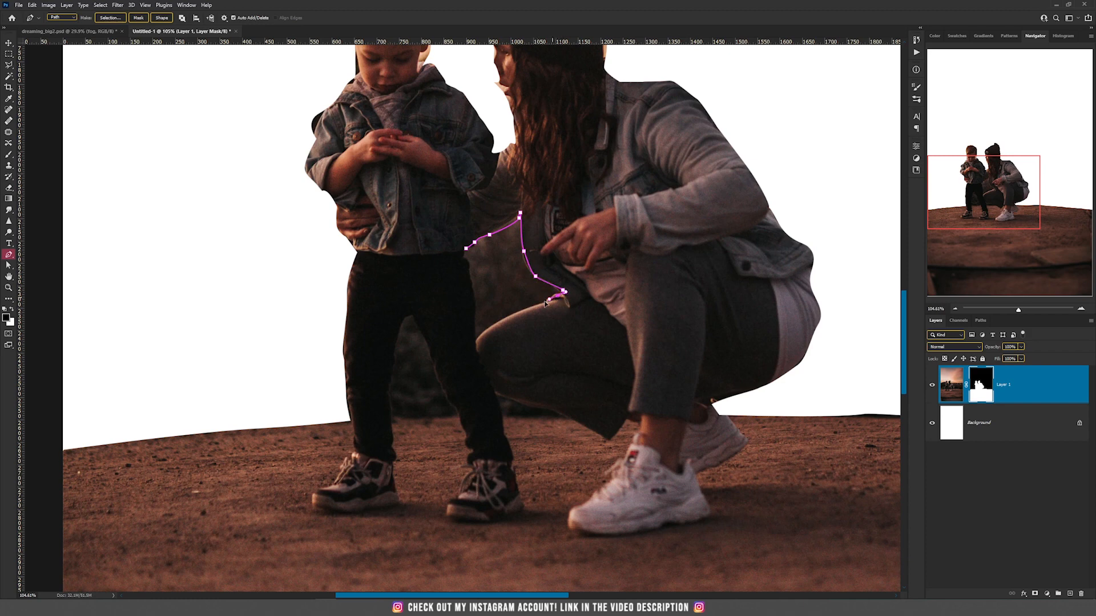
{"action": "left_click_drag", "start_coordinate": [474, 351], "coordinate": [463, 255]}
{"action": "left_click", "coordinate": [465, 251]}
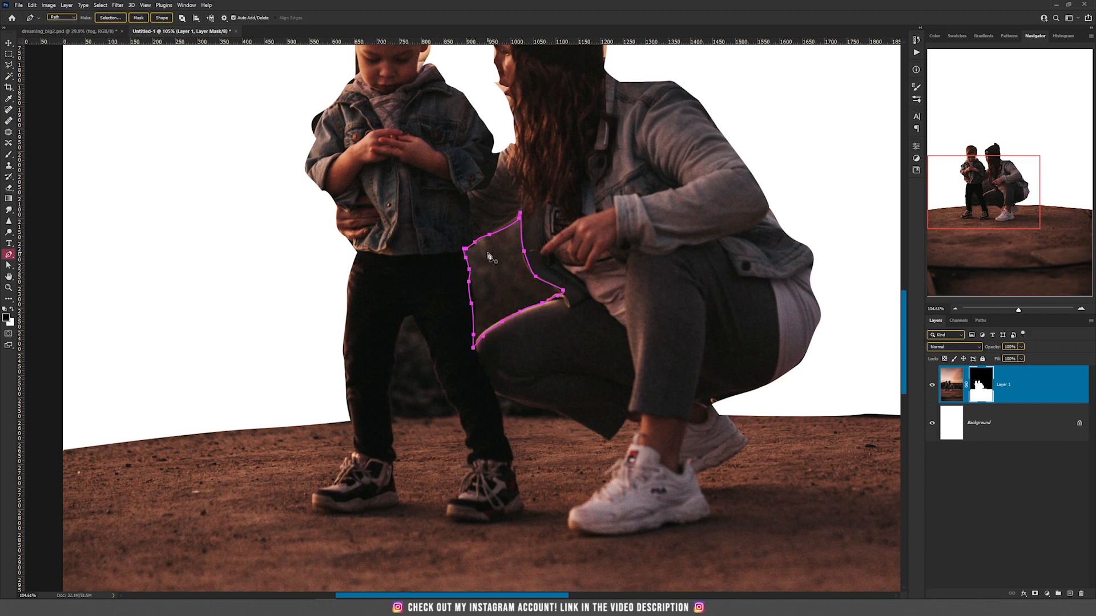
- Load the gap path as a selection, fill it on the layer mask to hide that background, and deselect
{"action": "key", "text": "ctrl+Return"}
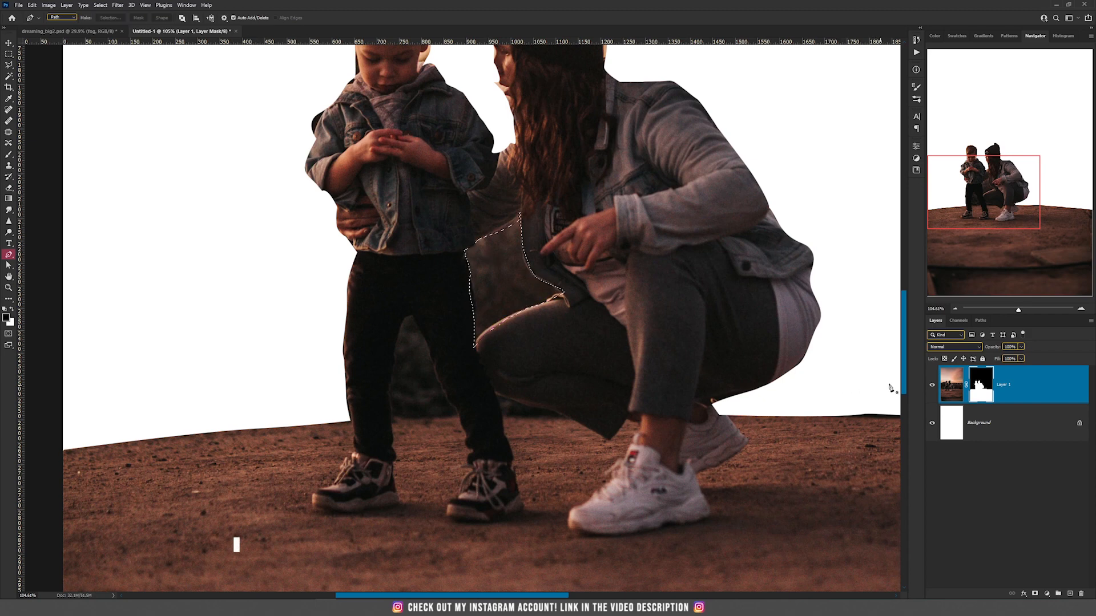
{"action": "key", "text": "alt+Delete"}
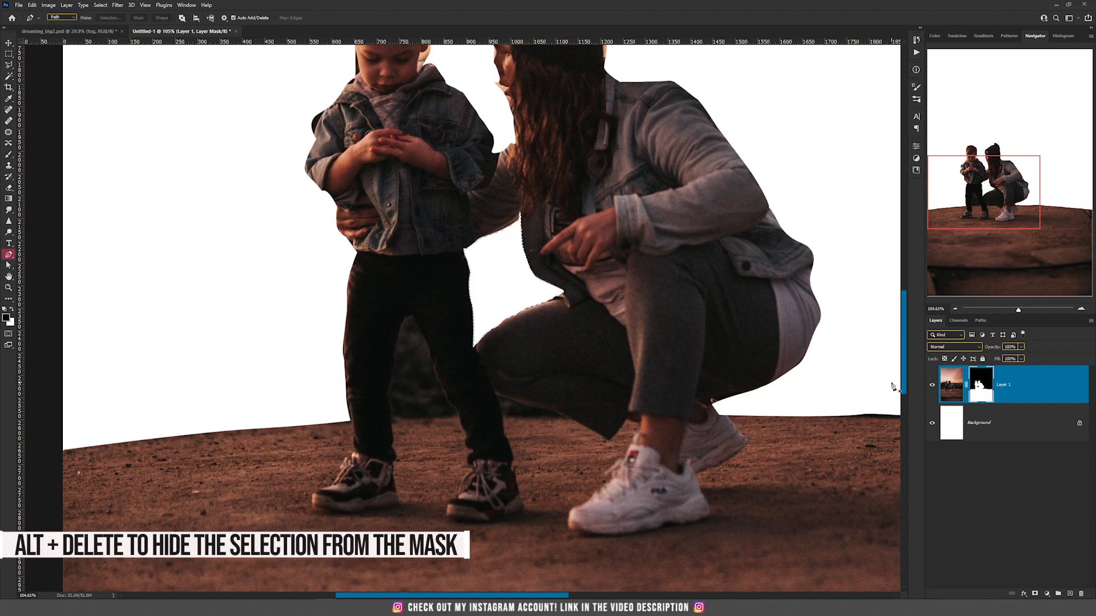
{"action": "key", "text": "ctrl+d"}
{"action": "right_click", "coordinate": [984, 384]}
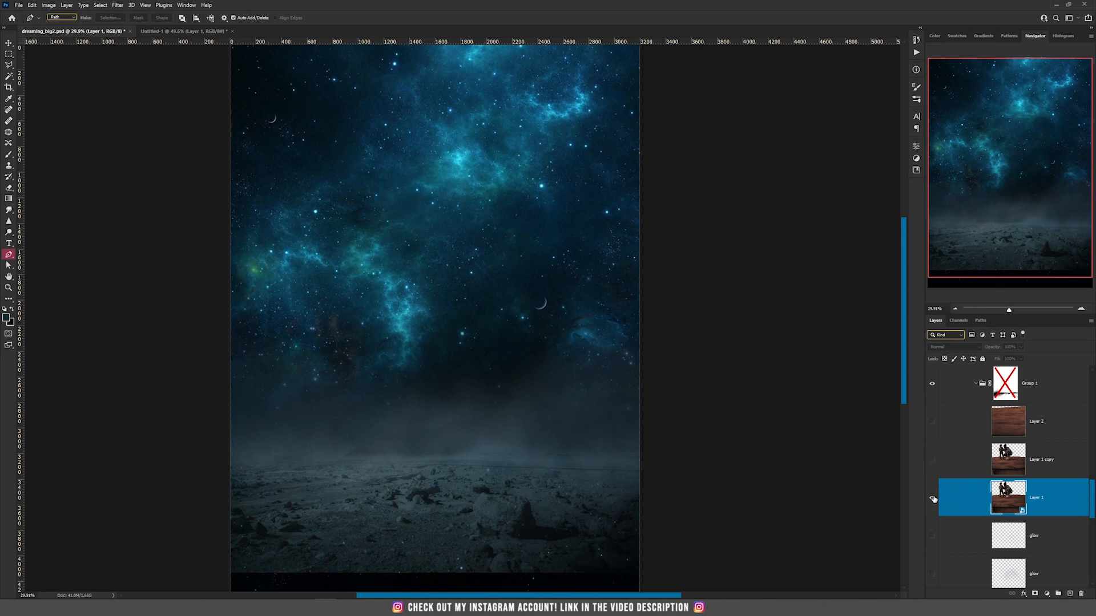
- Make a rasterized duplicate of the mother-and-child smart object, Layer 1, in the dreaming_big2.psd composite and delete that duplicate
{"action": "left_click", "coordinate": [933, 498]}
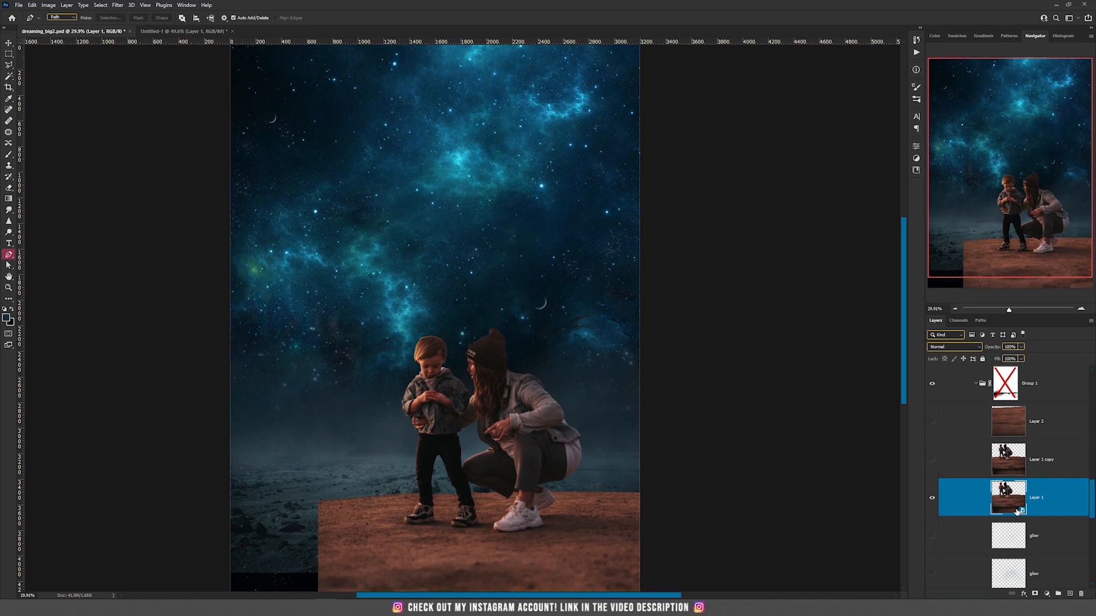
{"action": "left_click_drag", "start_coordinate": [516, 468], "coordinate": [520, 394]}
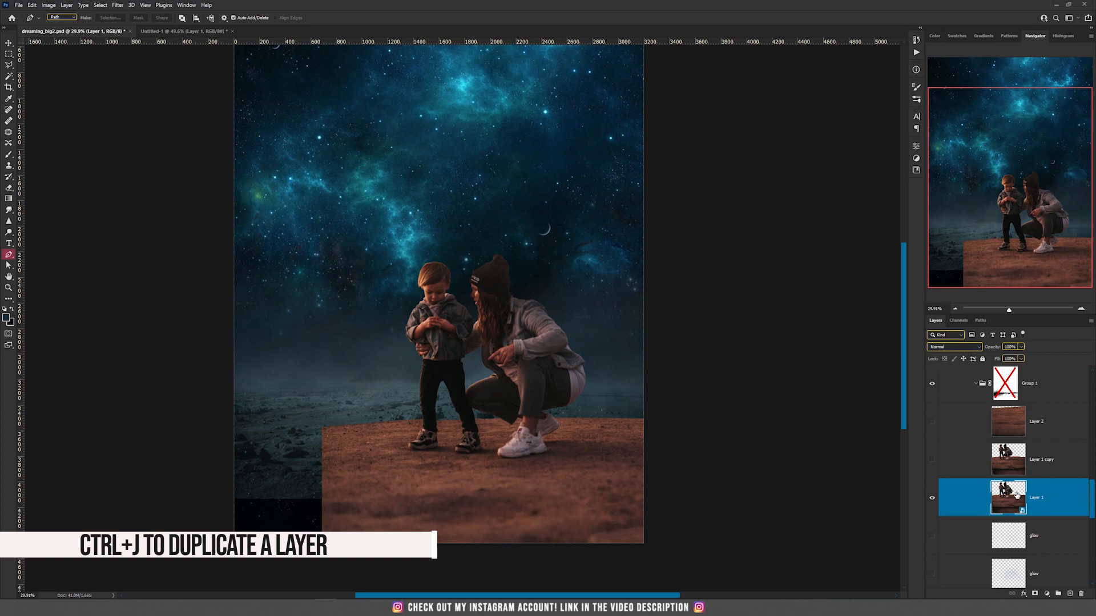
{"action": "key", "text": "ctrl+j"}
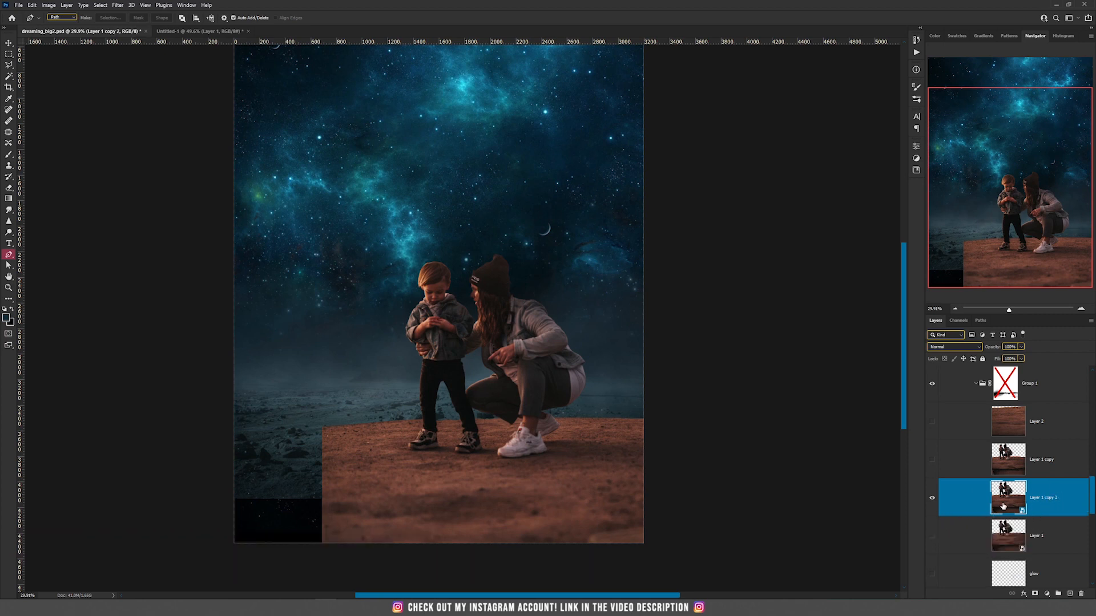
{"action": "right_click", "coordinate": [1046, 508]}
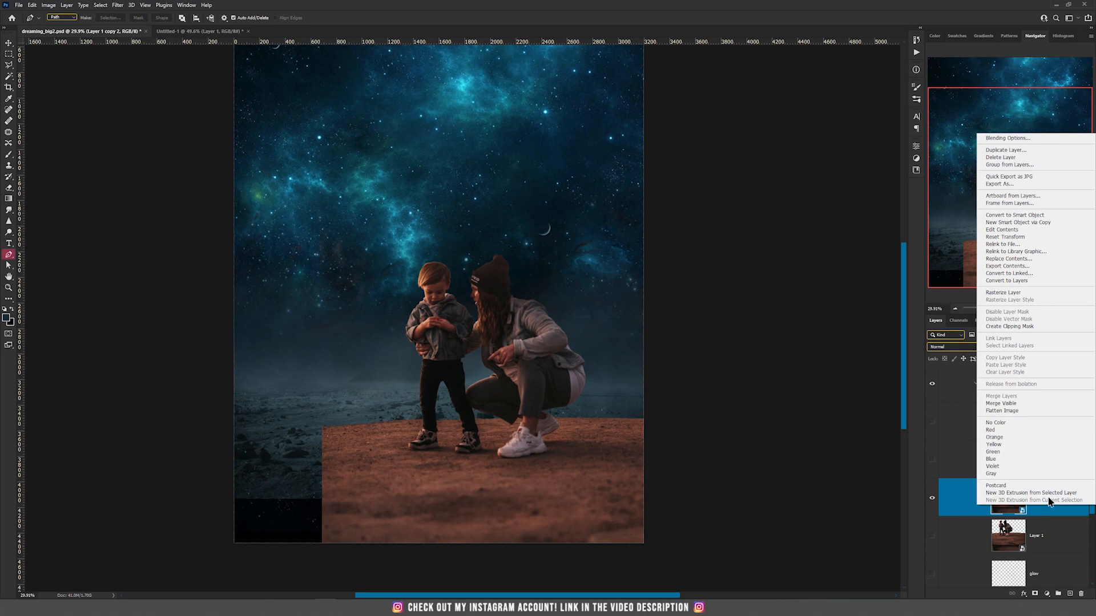
{"action": "left_click", "coordinate": [1015, 293]}
{"action": "key", "text": "v"}
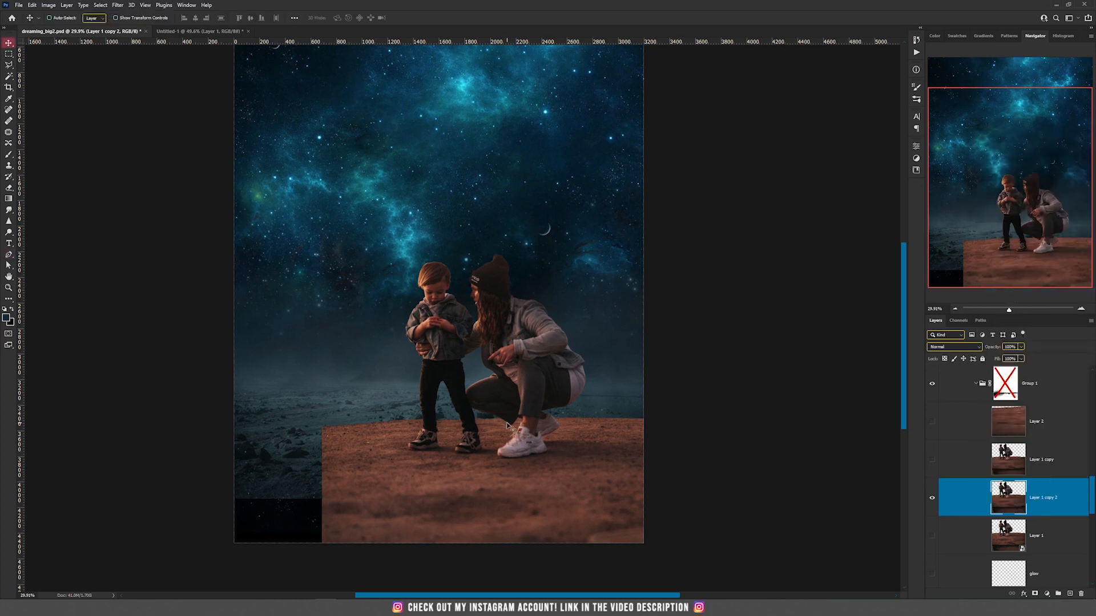
{"action": "left_click", "coordinate": [932, 498]}
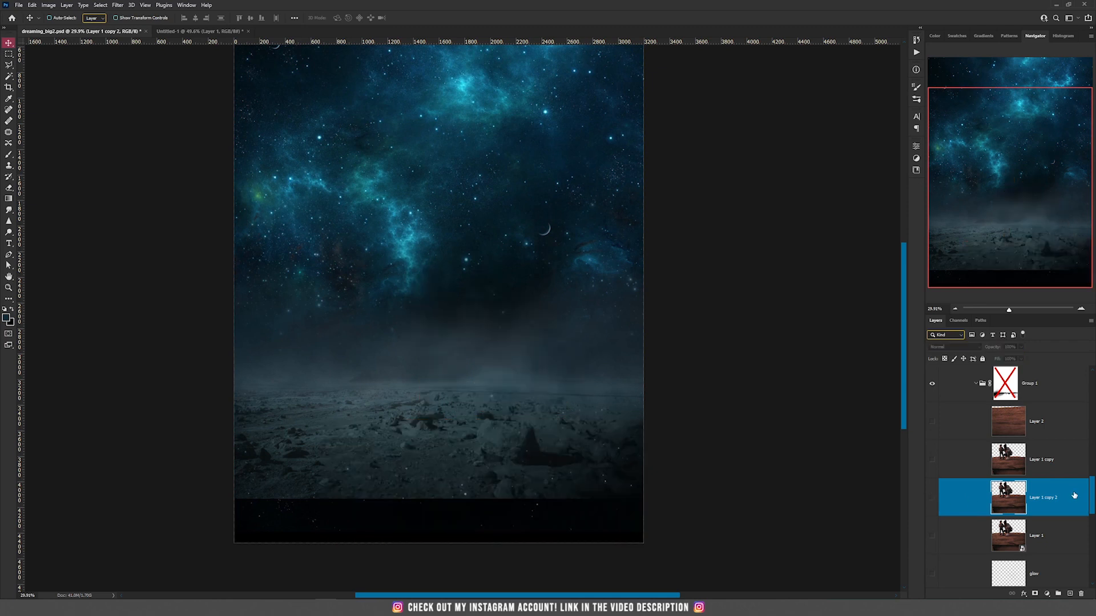
{"action": "key", "text": "Delete"}
- Show Layer 1 copy and make a rectangular marquee selection on it over the brown ground beside the child's feet
{"action": "left_click", "coordinate": [932, 460]}
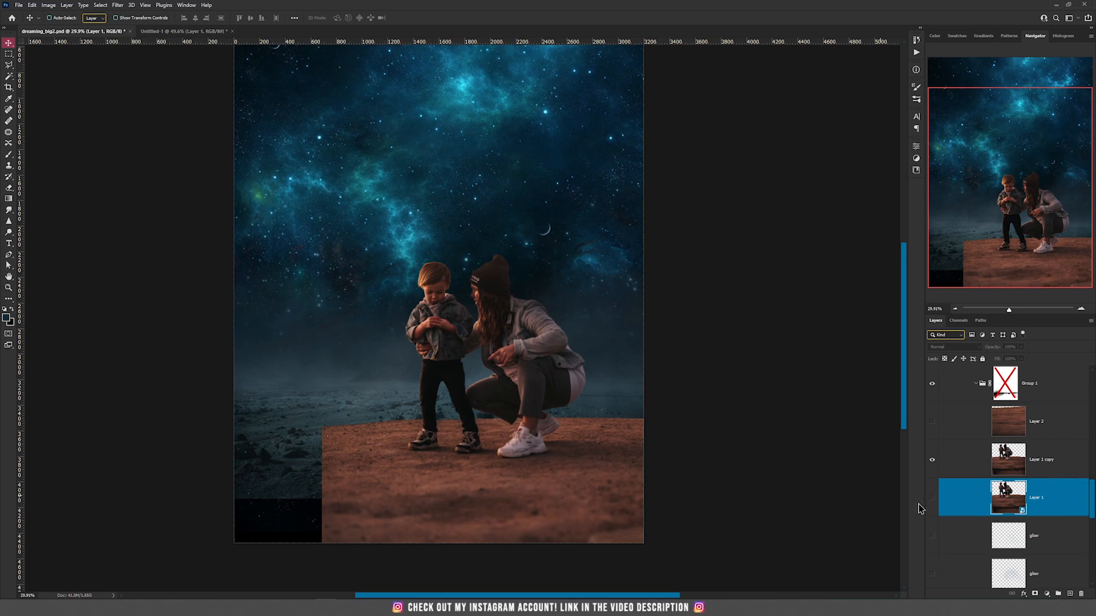
{"action": "left_click", "coordinate": [1018, 473]}
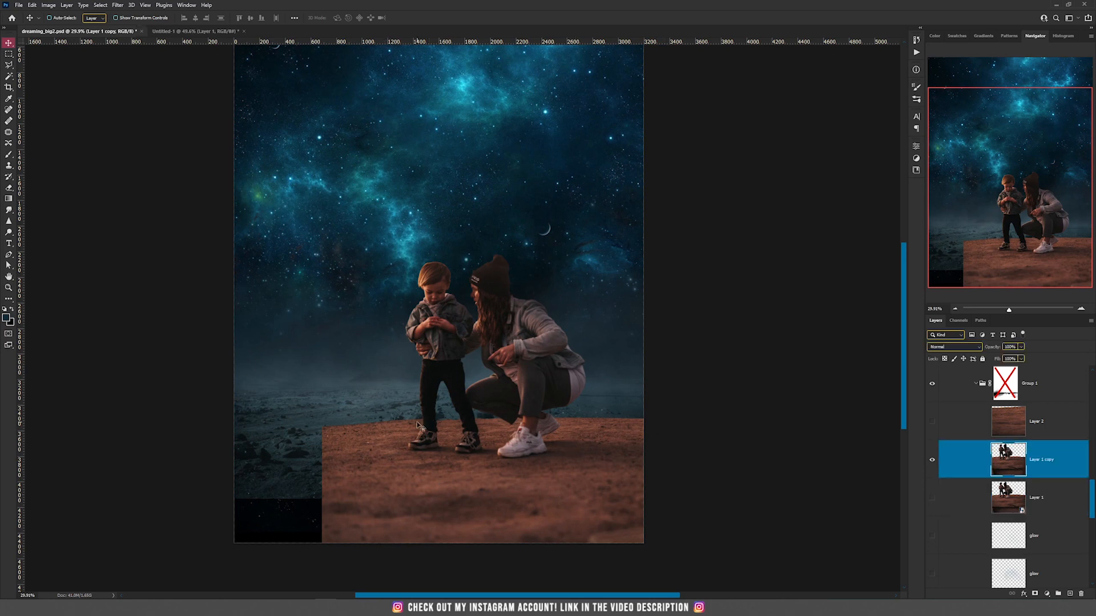
{"action": "key", "text": "m"}
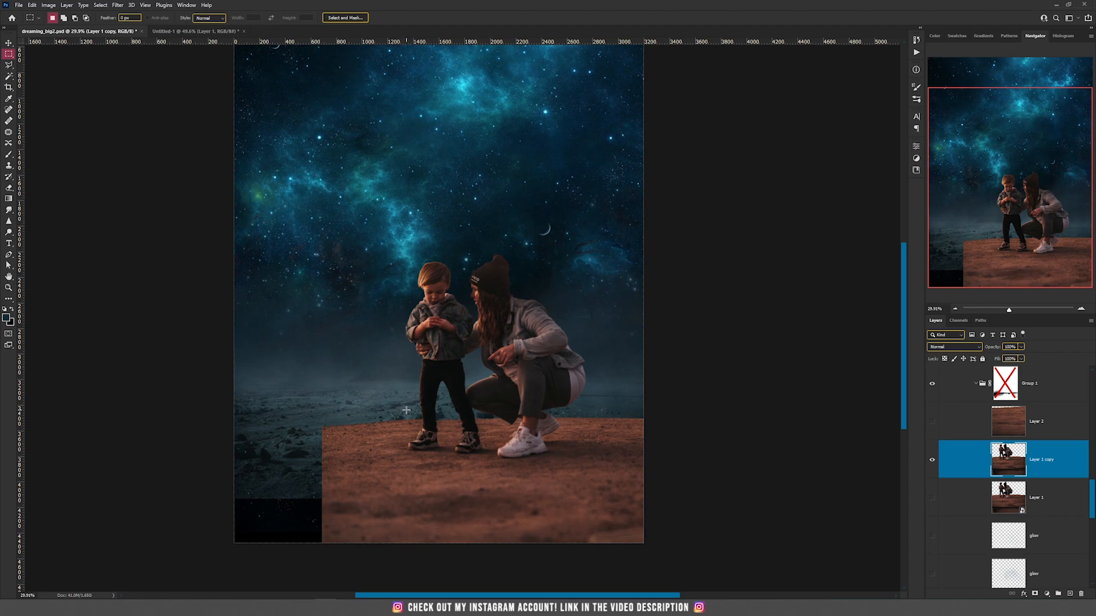
{"action": "left_click_drag", "start_coordinate": [293, 380], "coordinate": [405, 545]}
- Stretch the selected brown ground with Content-Aware Scale to the nearby canvas edge, apply it and deselect
{"action": "left_click", "coordinate": [33, 5]}
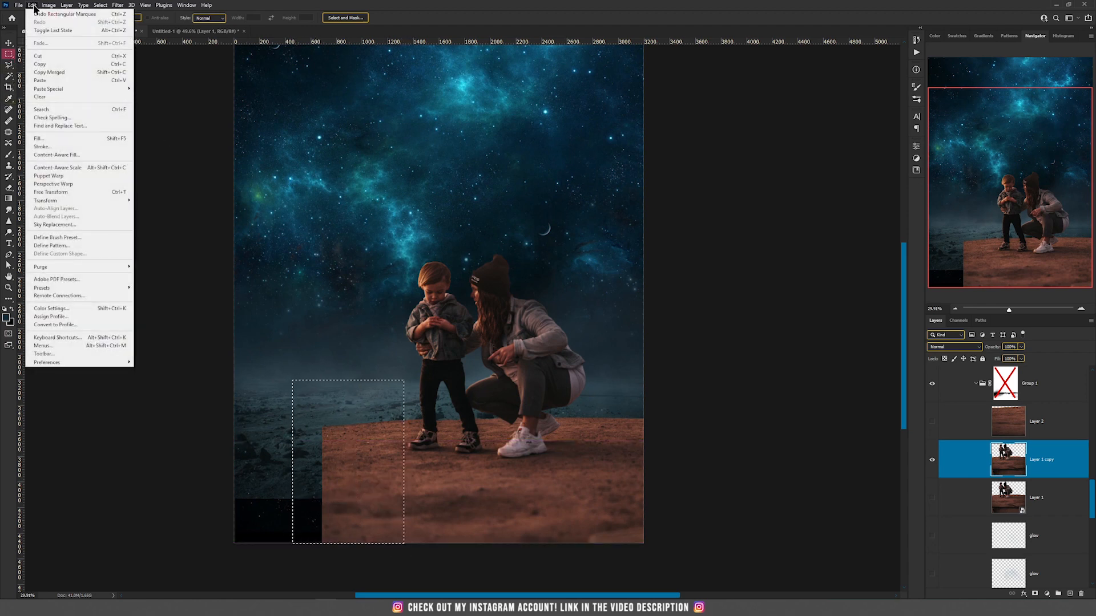
{"action": "left_click", "coordinate": [118, 169]}
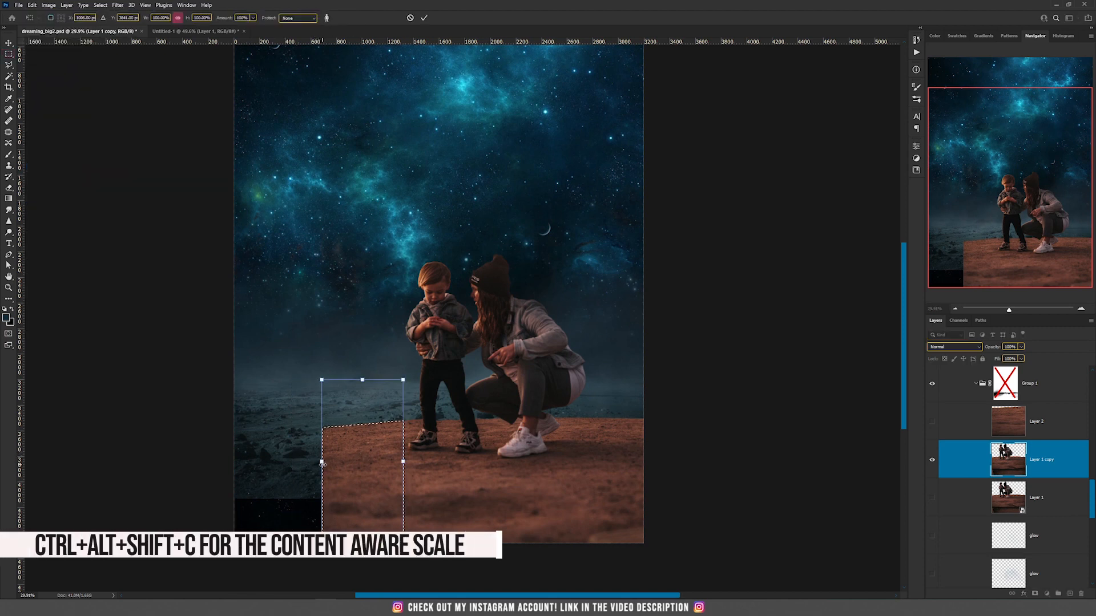
{"action": "left_click_drag", "start_coordinate": [324, 464], "coordinate": [237, 467]}
{"action": "key", "text": "Return"}
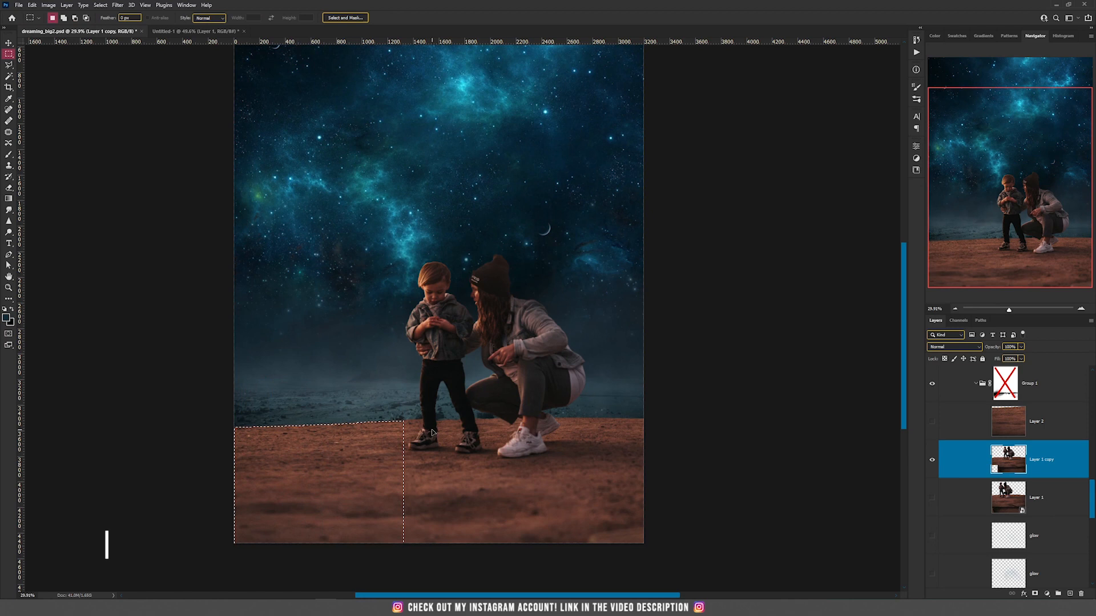
{"action": "key", "text": "ctrl+d"}
{"action": "key", "text": "v"}
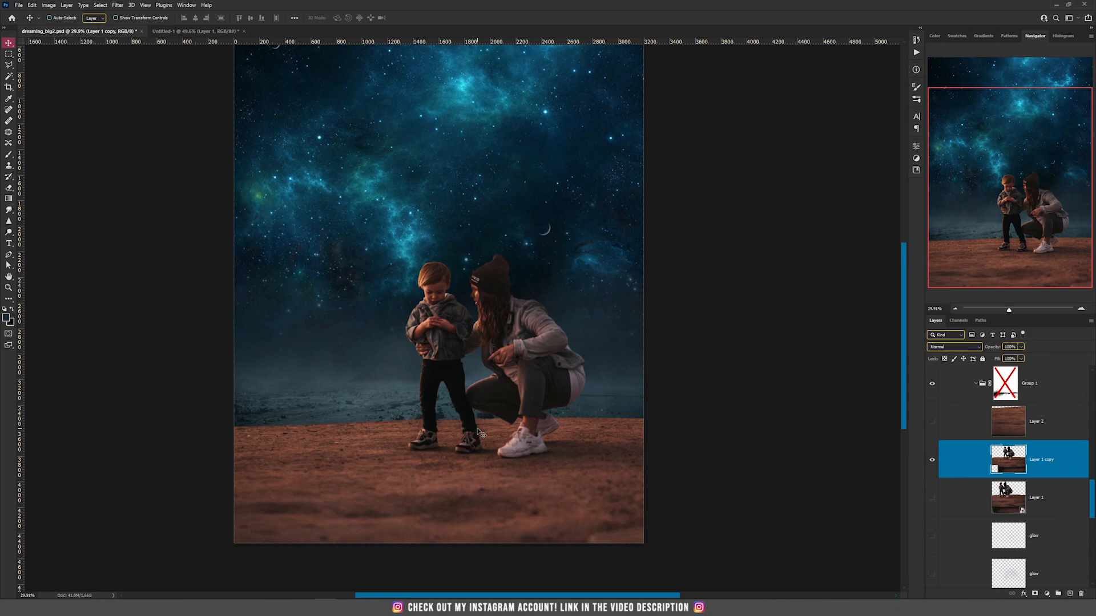
- Compare the composite with the mother-and-child layer, Layer 1 copy, hidden and shown
{"action": "left_click_drag", "start_coordinate": [478, 432], "coordinate": [440, 383]}
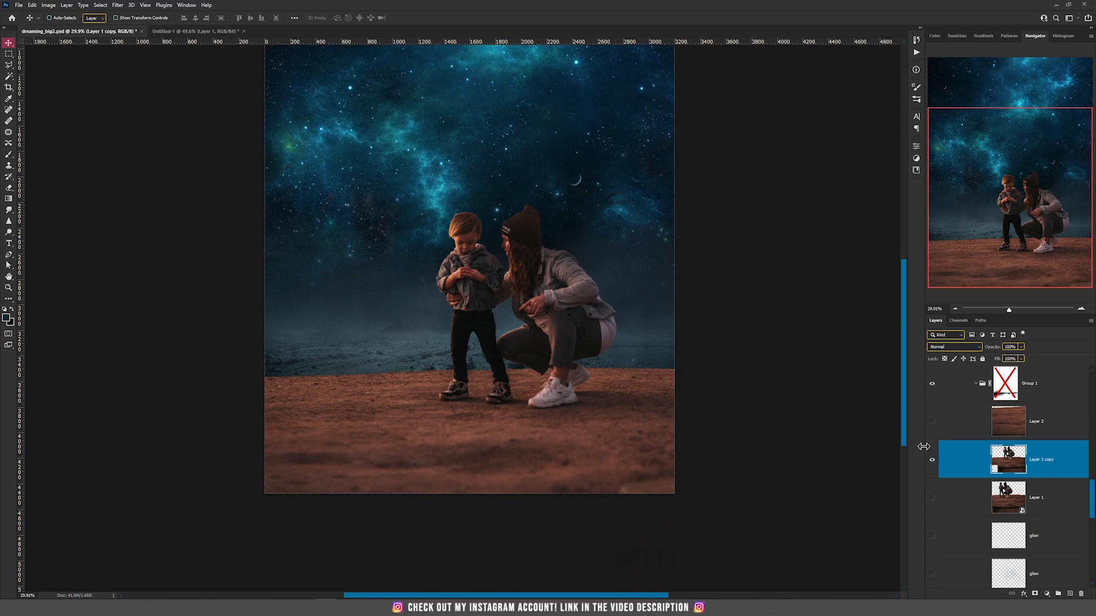
{"action": "left_click", "coordinate": [933, 462]}
{"action": "left_click", "coordinate": [933, 424]}
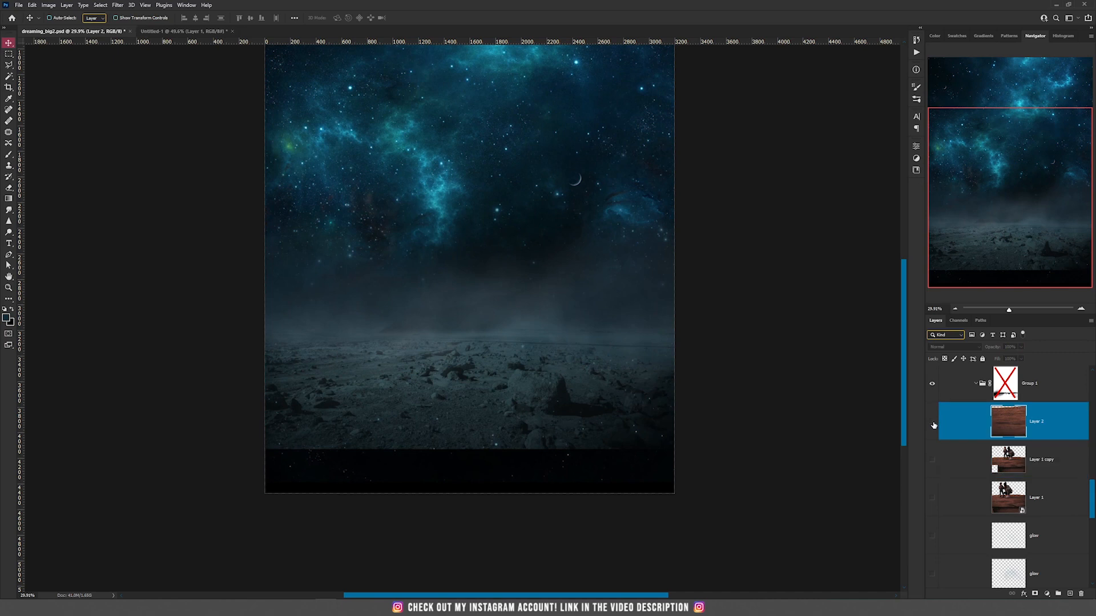
{"action": "left_click", "coordinate": [933, 461]}
- Show the glow layer directly above the fog layer and set its blend mode to Color Dodge
{"action": "scroll", "coordinate": [1015, 467], "scroll_direction": "up", "scroll_amount": 1}
{"action": "scroll", "coordinate": [1022, 463], "scroll_direction": "down", "scroll_amount": 3}
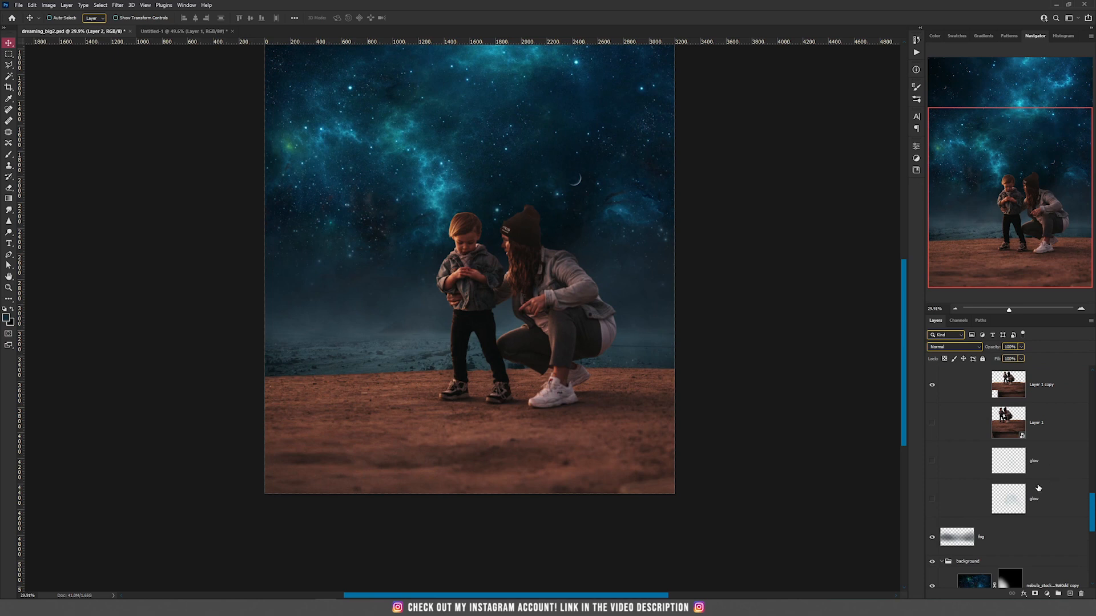
{"action": "scroll", "coordinate": [1039, 488], "scroll_direction": "down", "scroll_amount": 1}
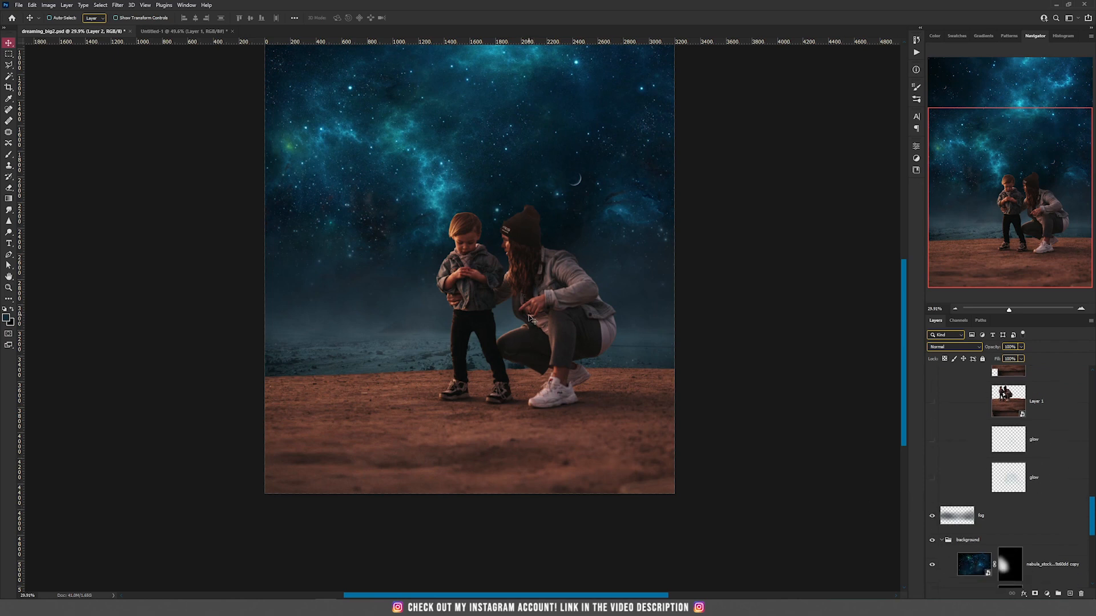
{"action": "left_click_drag", "start_coordinate": [569, 292], "coordinate": [536, 318]}
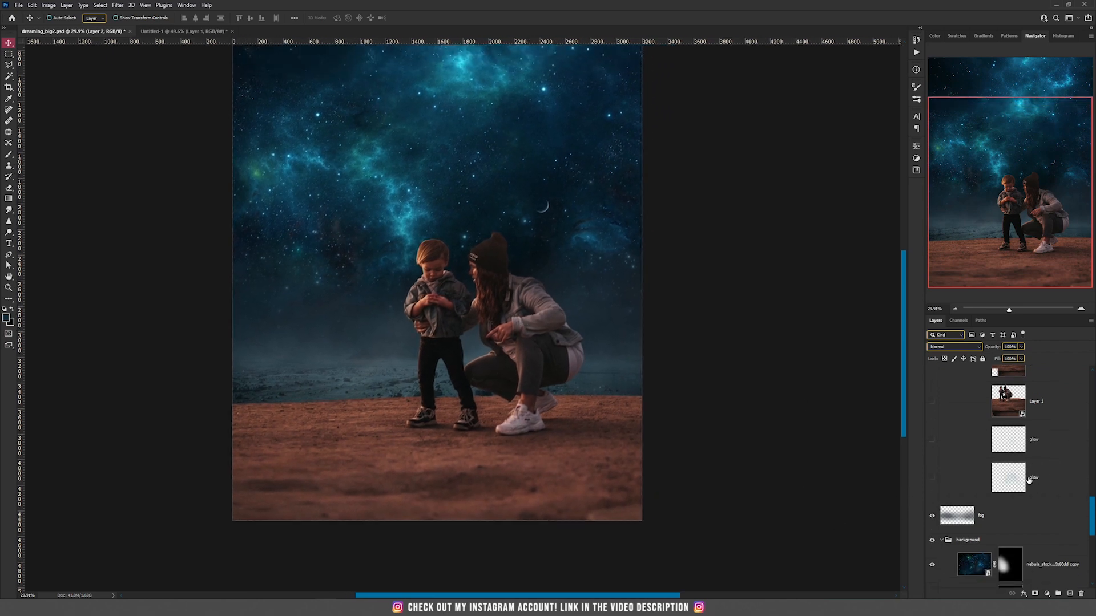
{"action": "left_click", "coordinate": [1030, 481]}
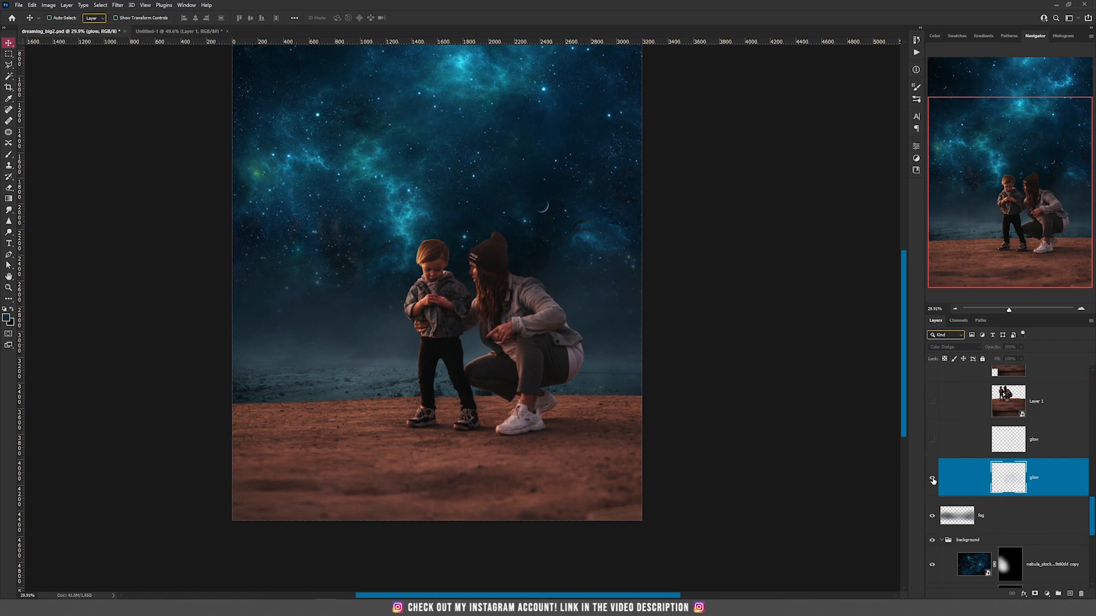
{"action": "left_click", "coordinate": [932, 480]}
{"action": "left_click", "coordinate": [950, 349]}
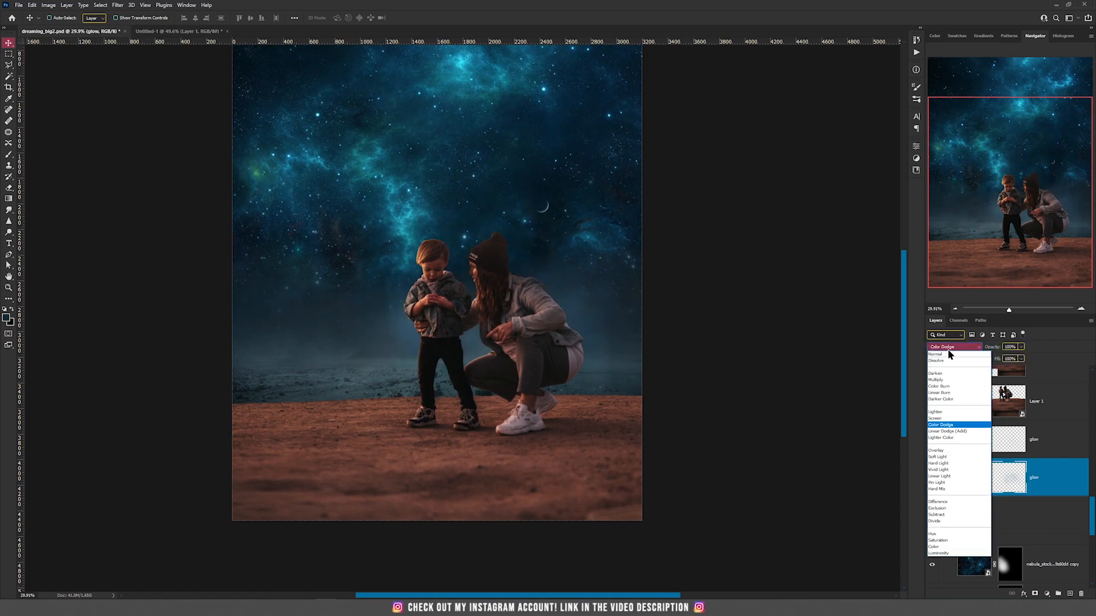
{"action": "left_click", "coordinate": [942, 425]}
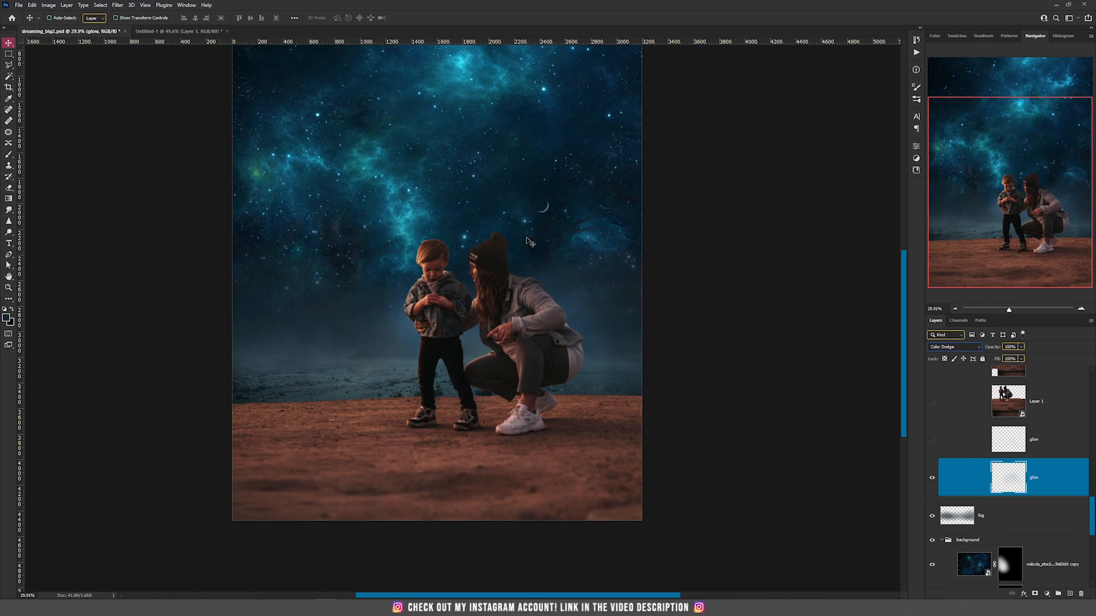
- Undo the test move of the lower glow layer, and show and select the upper glow layer below Layer 1
{"action": "left_click_drag", "start_coordinate": [615, 334], "coordinate": [570, 386]}
{"action": "key", "text": "ctrl+z"}
{"action": "left_click", "coordinate": [932, 439]}
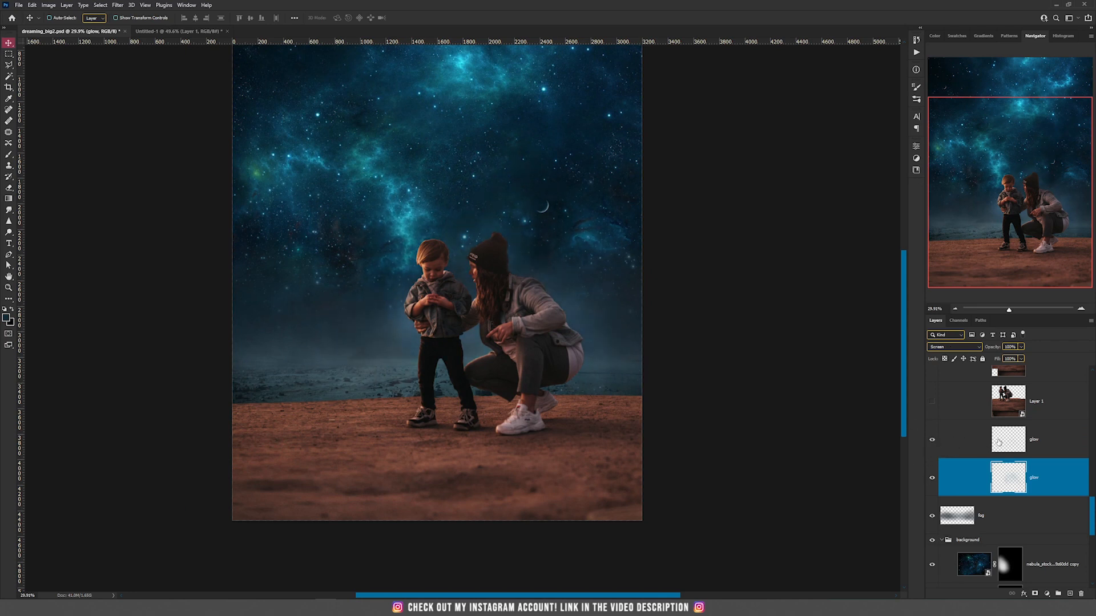
{"action": "left_click", "coordinate": [999, 442]}
- Hide both glow layers, add a new layer above them and set its blend mode to Color Dodge
{"action": "left_click_drag", "start_coordinate": [932, 440], "coordinate": [932, 478]}
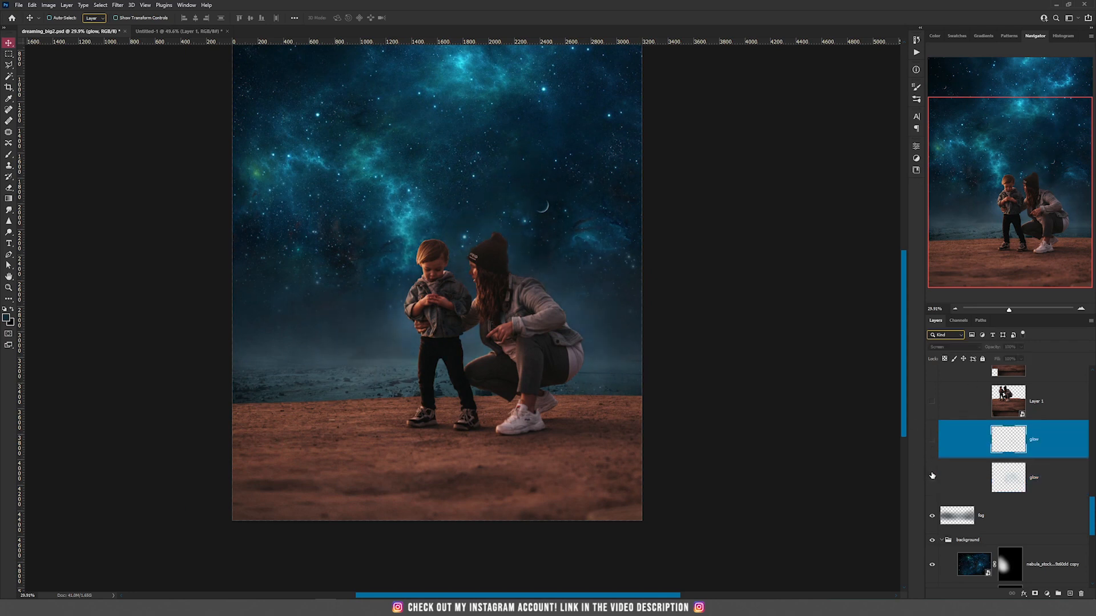
{"action": "left_click", "coordinate": [1056, 485]}
{"action": "left_click", "coordinate": [1060, 446]}
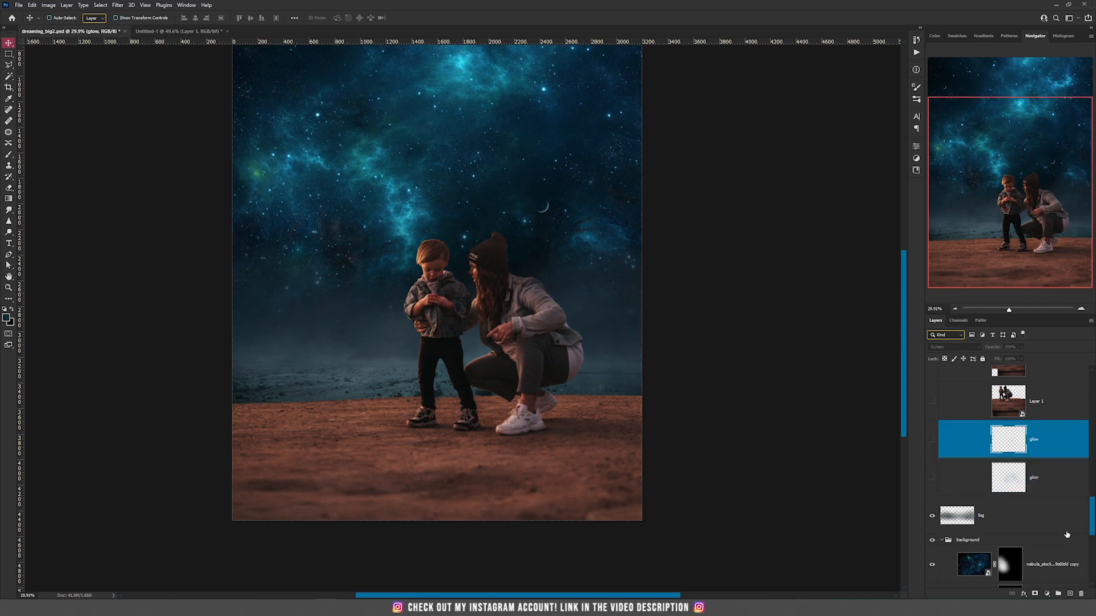
{"action": "left_click", "coordinate": [1070, 596]}
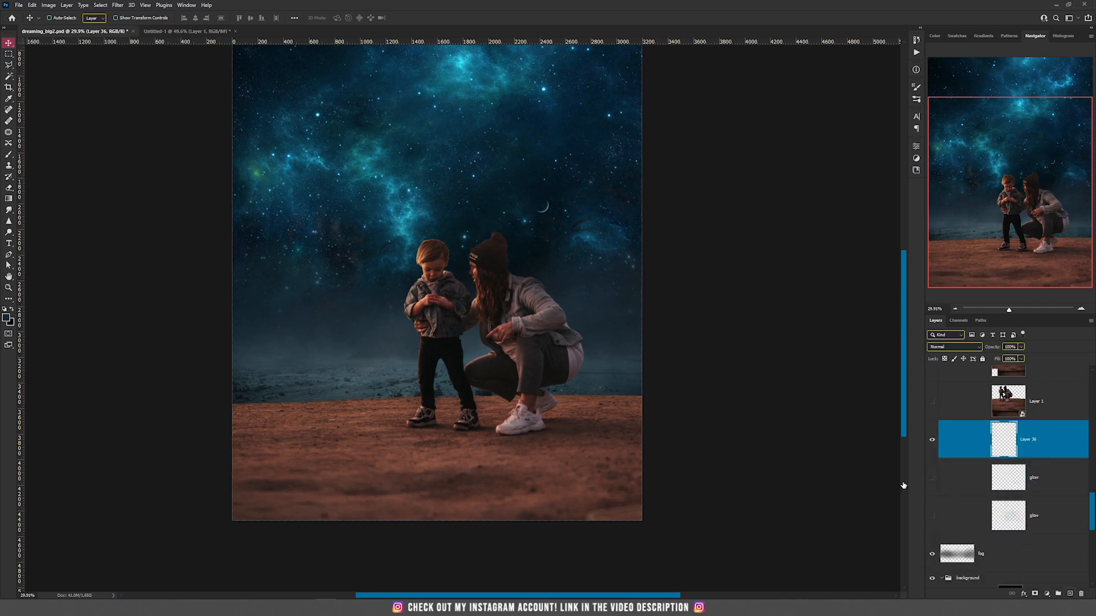
{"action": "left_click", "coordinate": [948, 348]}
{"action": "left_click", "coordinate": [939, 425]}
- Sample the nebula's light blue, paint a glow behind the mother and child with a soft round brush, and compare the layer hidden and shown
{"action": "key", "text": "b"}
{"action": "right_click", "coordinate": [420, 251]}
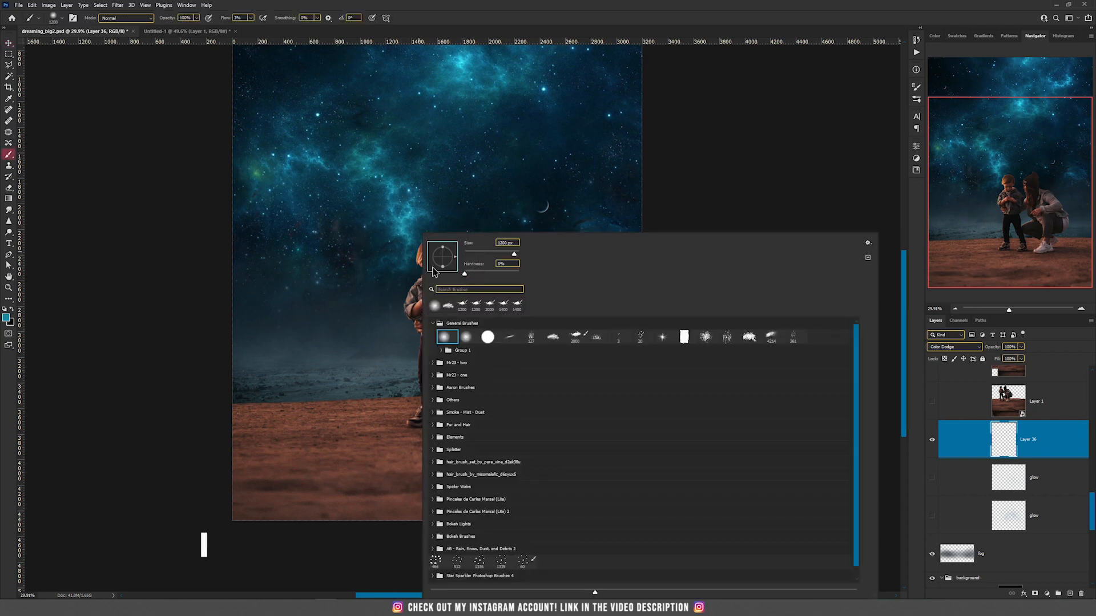
{"action": "key", "text": "Return"}
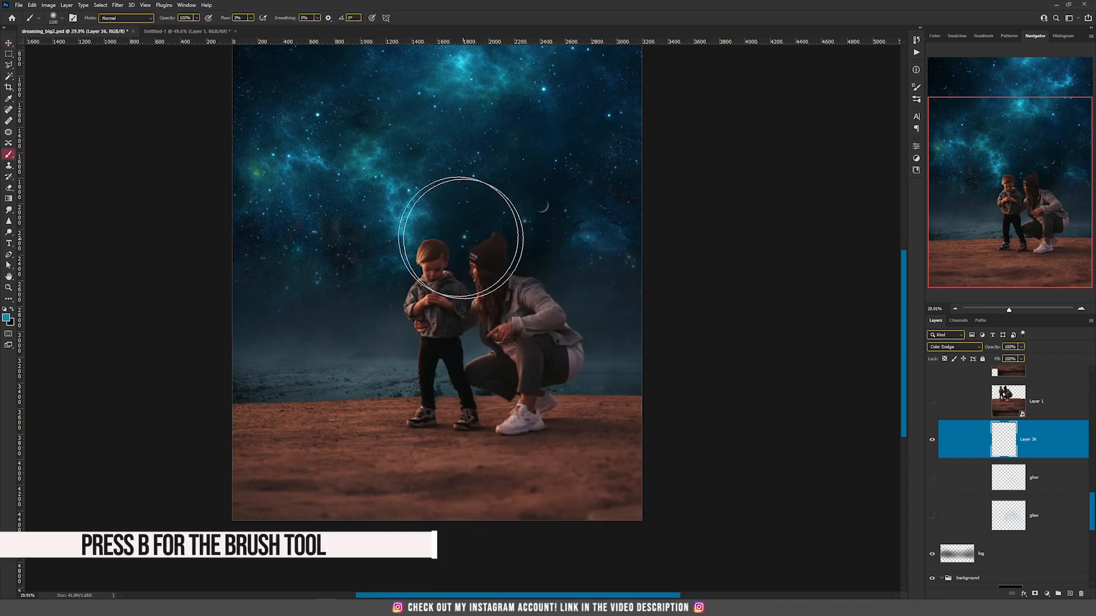
{"action": "left_click", "coordinate": [407, 213]}
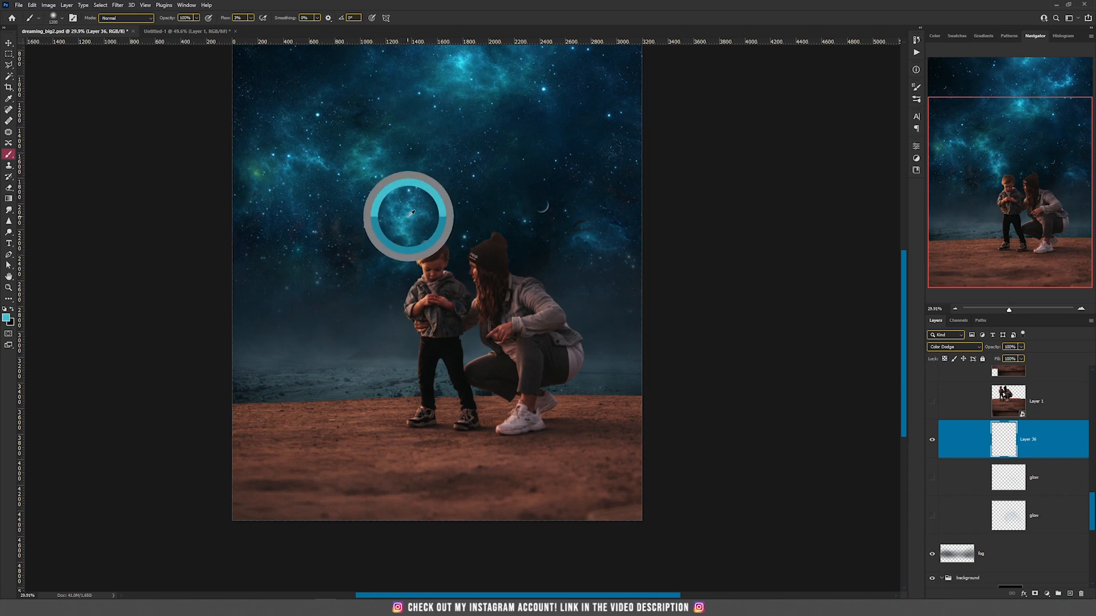
{"action": "mouse_move", "coordinate": [438, 274]}
{"action": "left_mouse_down"}
{"action": "mouse_move", "coordinate": [499, 279]}
{"action": "mouse_move", "coordinate": [510, 310]}
{"action": "mouse_move", "coordinate": [497, 247]}
{"action": "mouse_move", "coordinate": [423, 313]}
{"action": "left_mouse_up"}
{"action": "key", "text": "v"}
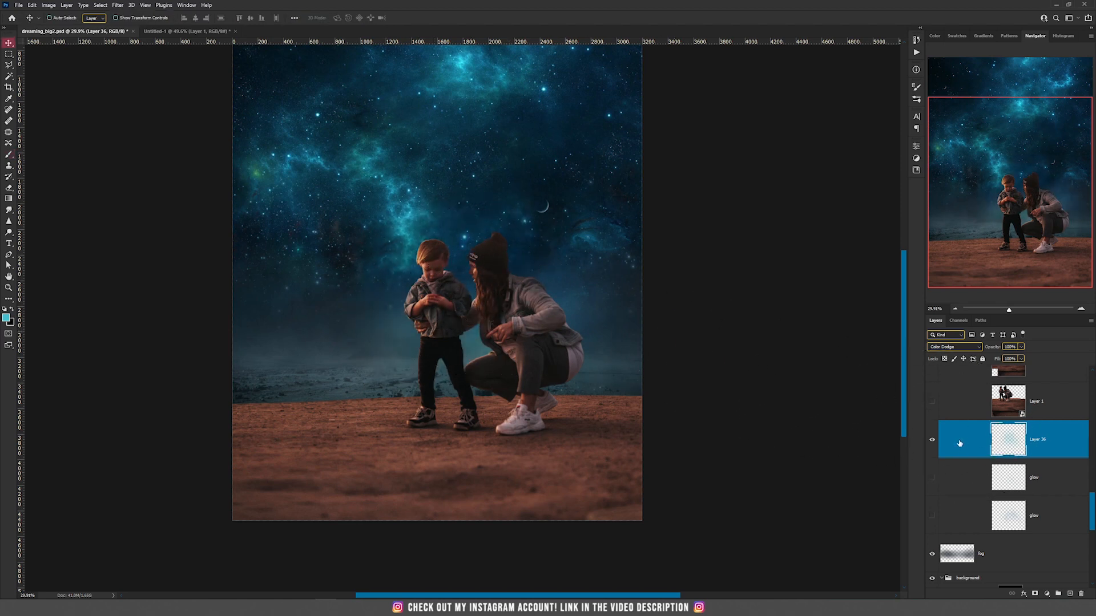
{"action": "left_click", "coordinate": [932, 440]}
{"action": "left_click", "coordinate": [933, 441]}
- Add another new layer above the painted glow, set its blend mode to Screen and ready the Brush tool
{"action": "left_click", "coordinate": [1071, 594]}
{"action": "left_click", "coordinate": [954, 346]}
{"action": "left_click", "coordinate": [953, 406]}
{"action": "key", "text": "b"}
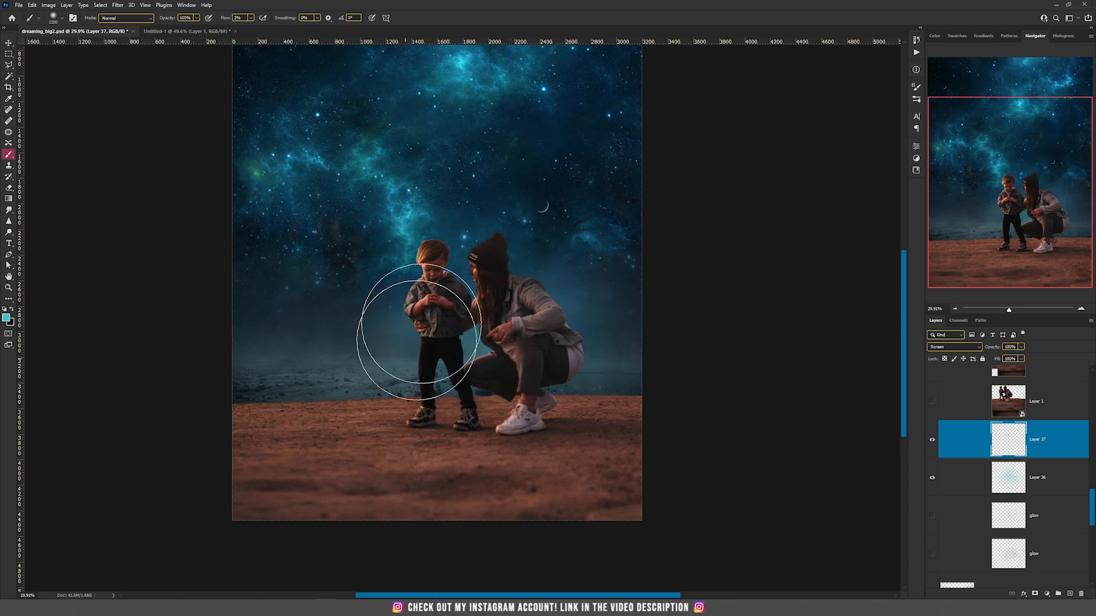
- Delete Layer 37 and Layer 36 together, and show the two original glow layers again
{"action": "left_click", "coordinate": [1063, 492], "text": "shift"}
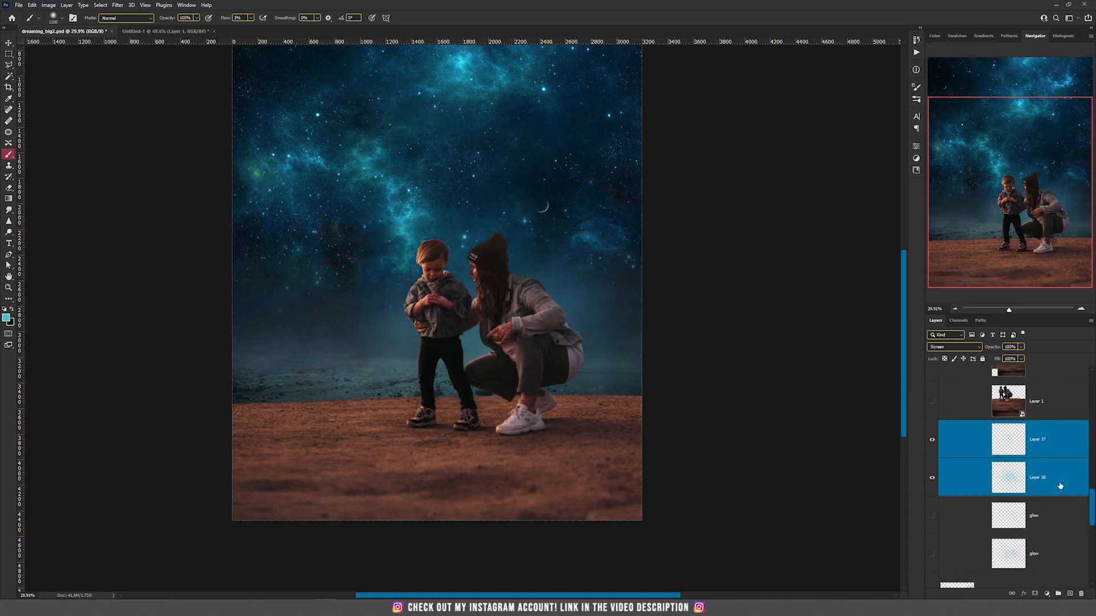
{"action": "scroll", "coordinate": [970, 467], "scroll_direction": "up", "scroll_amount": 5}
{"action": "key", "text": "v"}
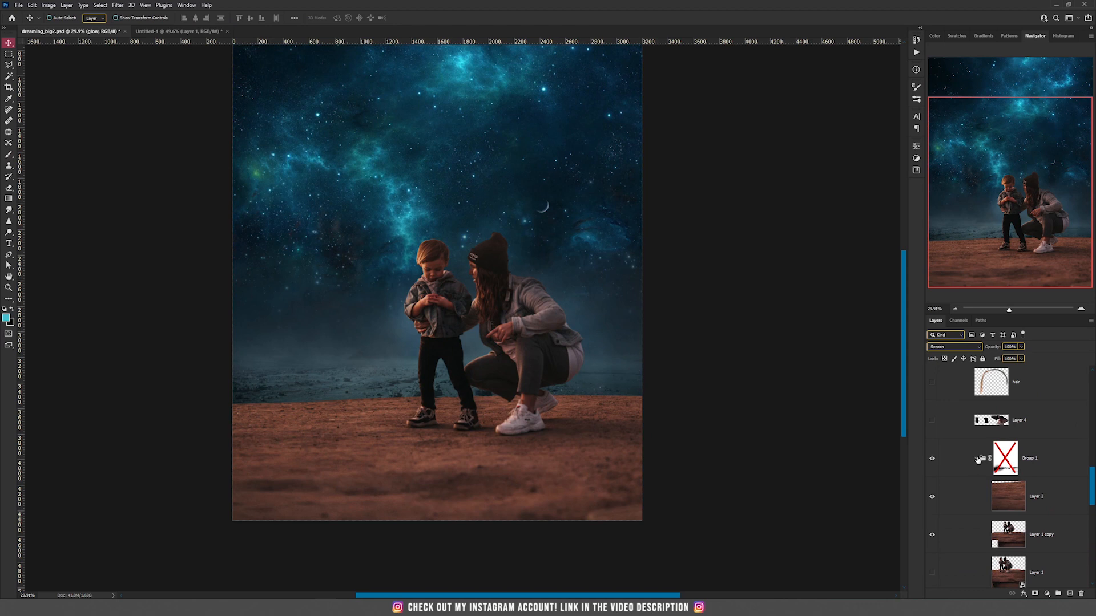
- Enable the layer mask on Group 1 to blend the brown ground into the rocky terrain, undoing a test move
{"action": "scroll", "coordinate": [1001, 489], "scroll_direction": "down", "scroll_amount": 3}
{"action": "scroll", "coordinate": [1011, 479], "scroll_direction": "up", "scroll_amount": 3}
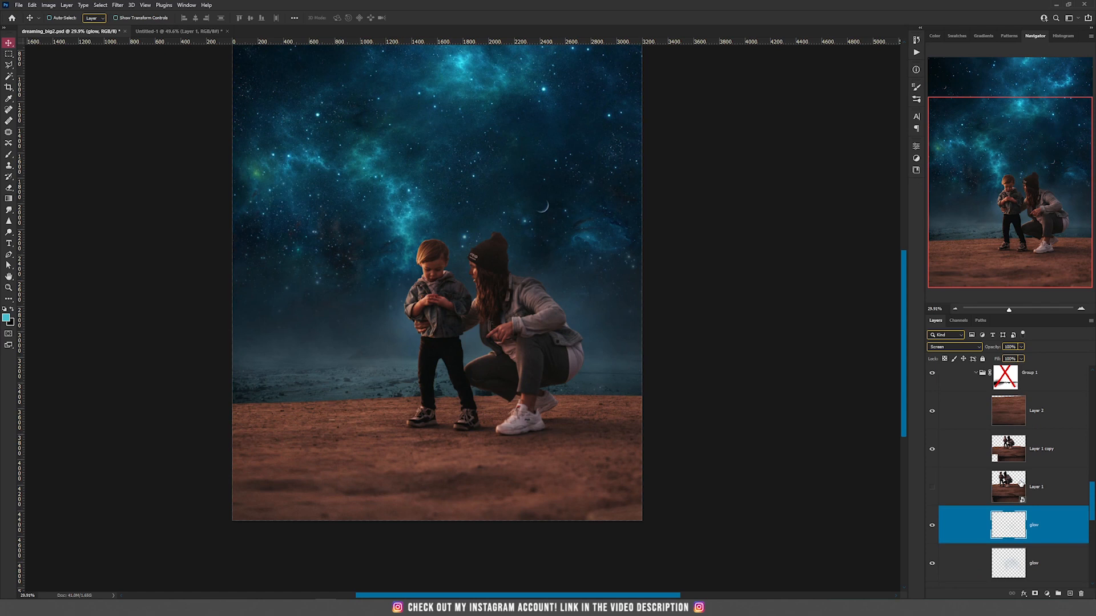
{"action": "left_click", "coordinate": [1006, 475], "text": "shift"}
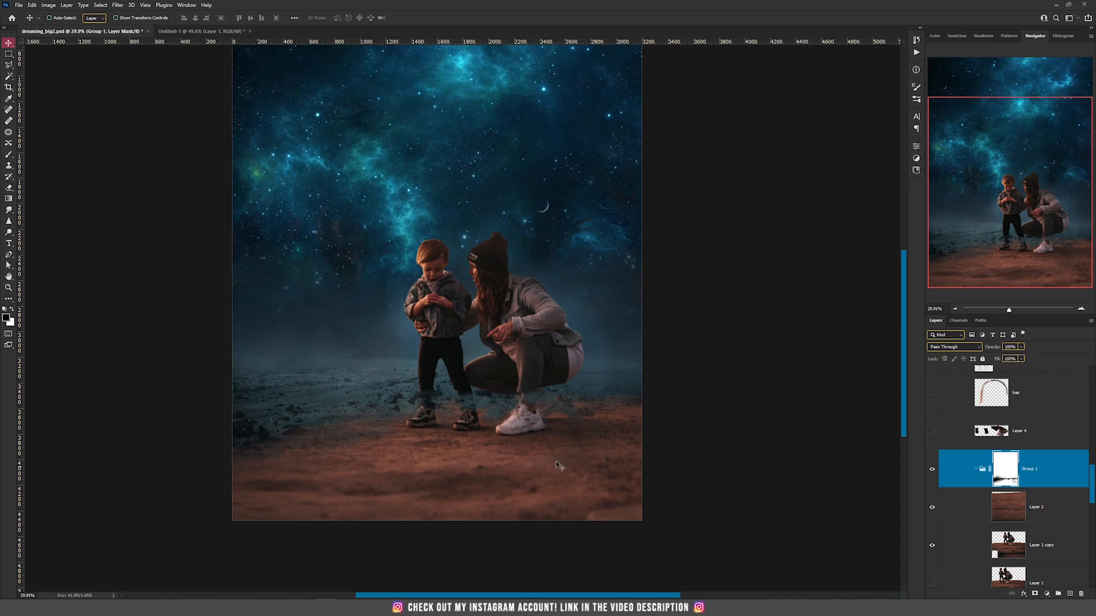
{"action": "left_click_drag", "start_coordinate": [558, 451], "coordinate": [581, 448]}
{"action": "key", "text": "ctrl+z"}
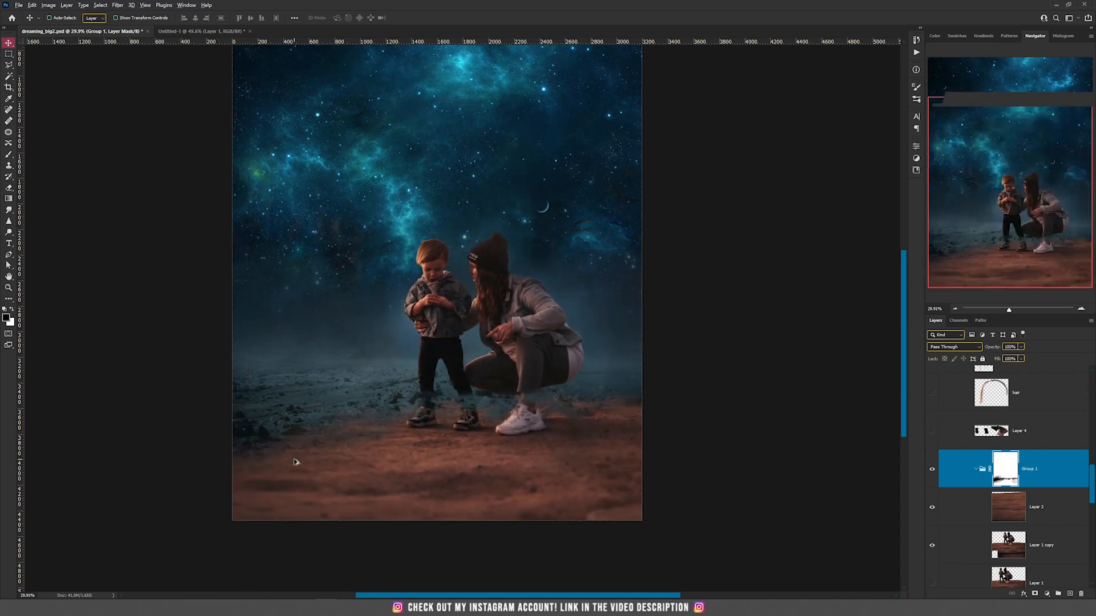
- Examine the masked transition between the rocky terrain and the brown ground, including around the legs and shoes
{"action": "scroll", "coordinate": [293, 448], "scroll_direction": "up", "scroll_amount": 4}
{"action": "scroll", "coordinate": [291, 445], "scroll_direction": "up", "scroll_amount": 3}
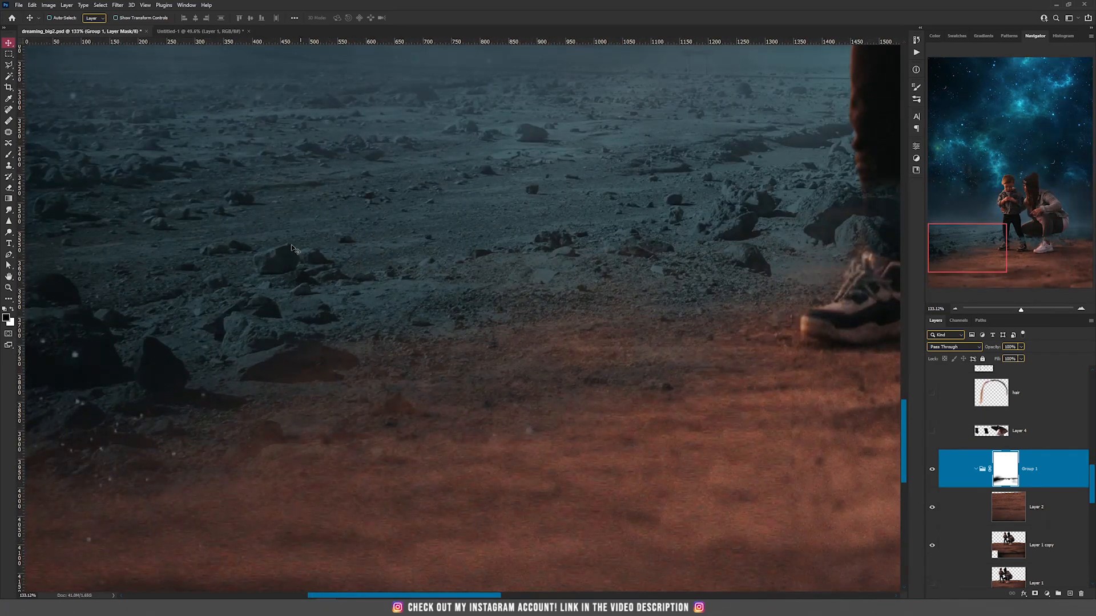
{"action": "scroll", "coordinate": [379, 386], "scroll_direction": "down", "scroll_amount": 3}
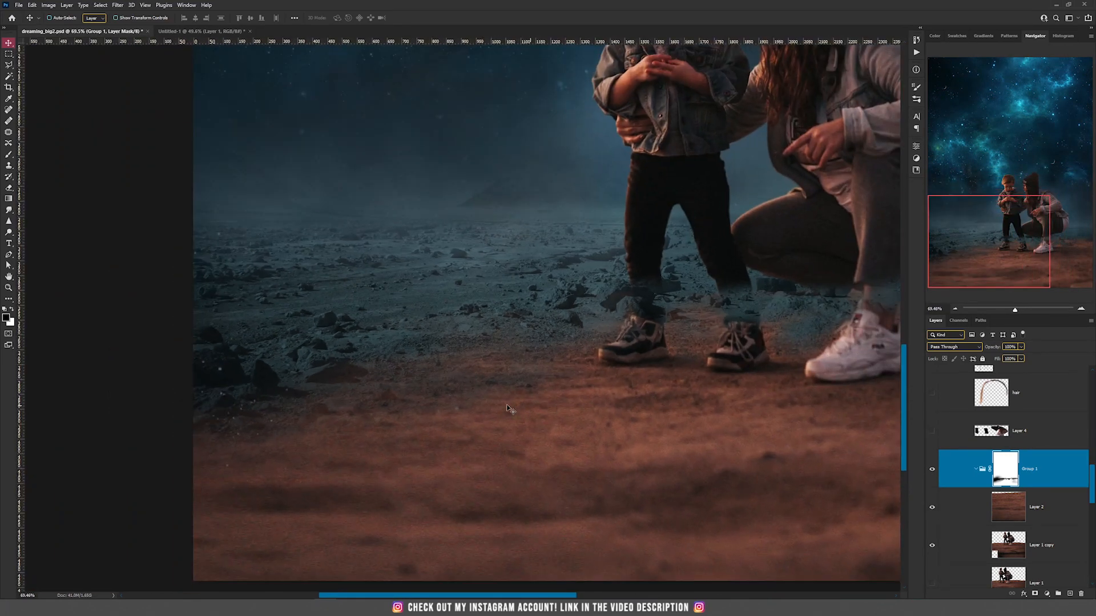
{"action": "scroll", "coordinate": [519, 414], "scroll_direction": "down", "scroll_amount": 2}
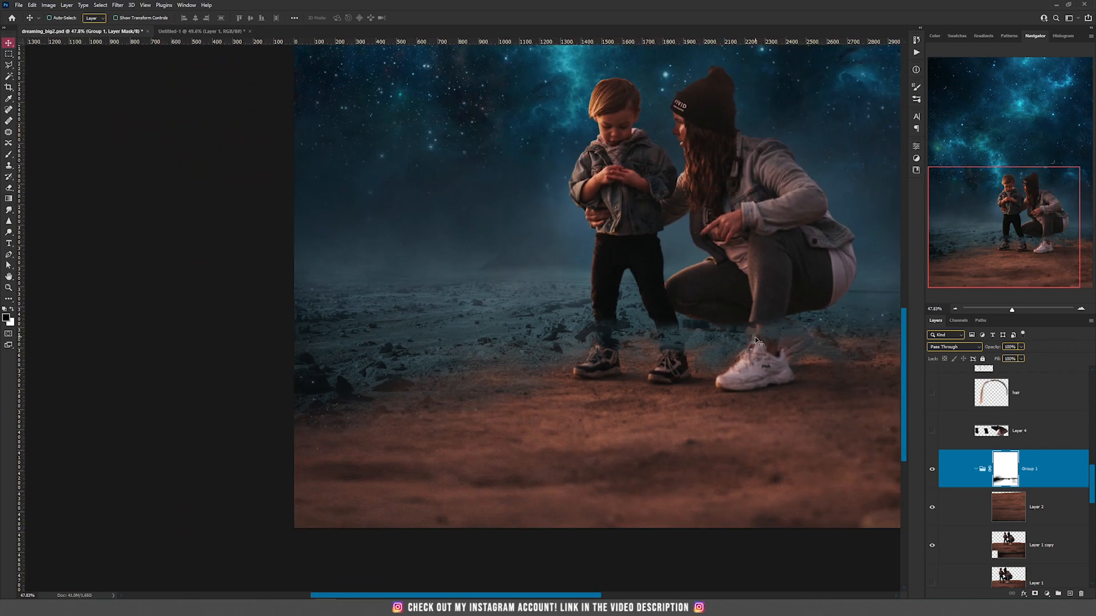
{"action": "scroll", "coordinate": [756, 340], "scroll_direction": "up", "scroll_amount": 3}
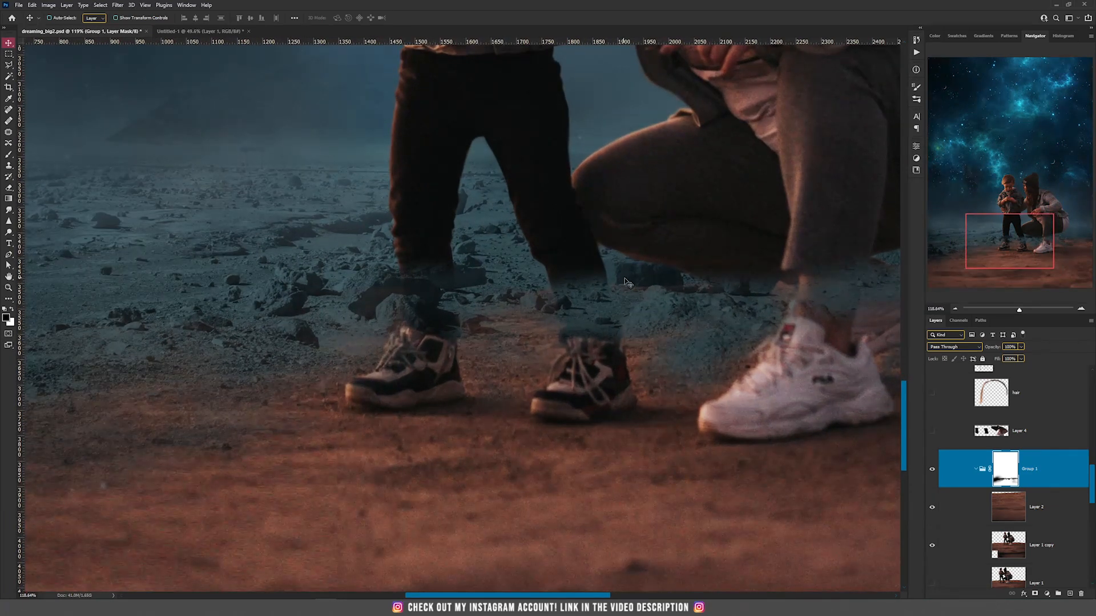
{"action": "scroll", "coordinate": [457, 274], "scroll_direction": "right", "scroll_amount": 5}
{"action": "scroll", "coordinate": [655, 372], "scroll_direction": "down", "scroll_amount": 1}
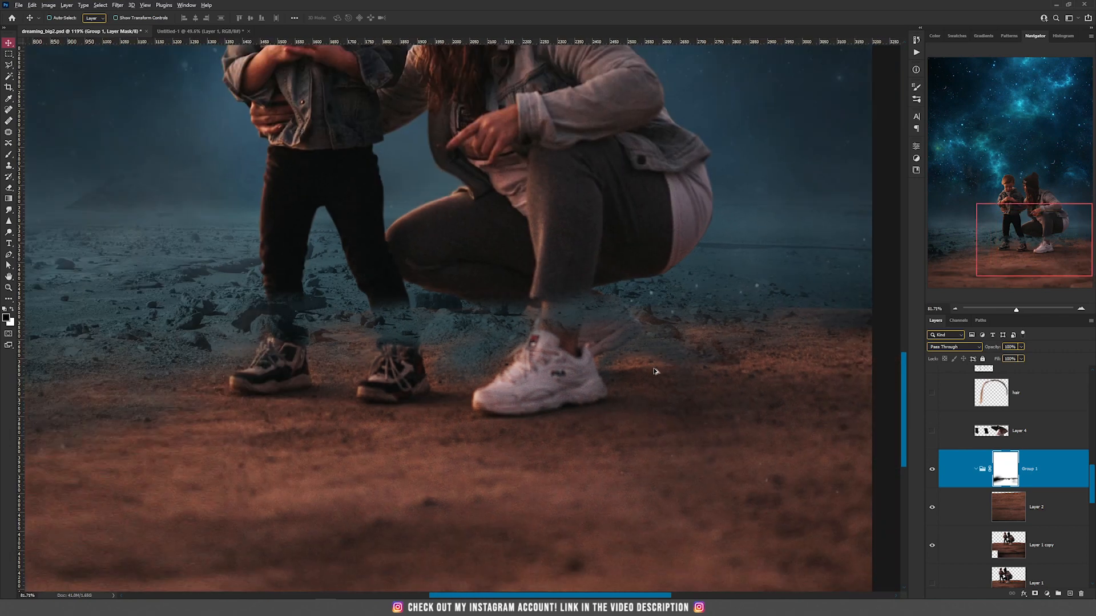
{"action": "scroll", "coordinate": [655, 372], "scroll_direction": "down", "scroll_amount": 1}
- Select Layer 1 copy, disable the layer mask on Group 1 and undo a test move of the layer
{"action": "left_click", "coordinate": [1023, 437]}
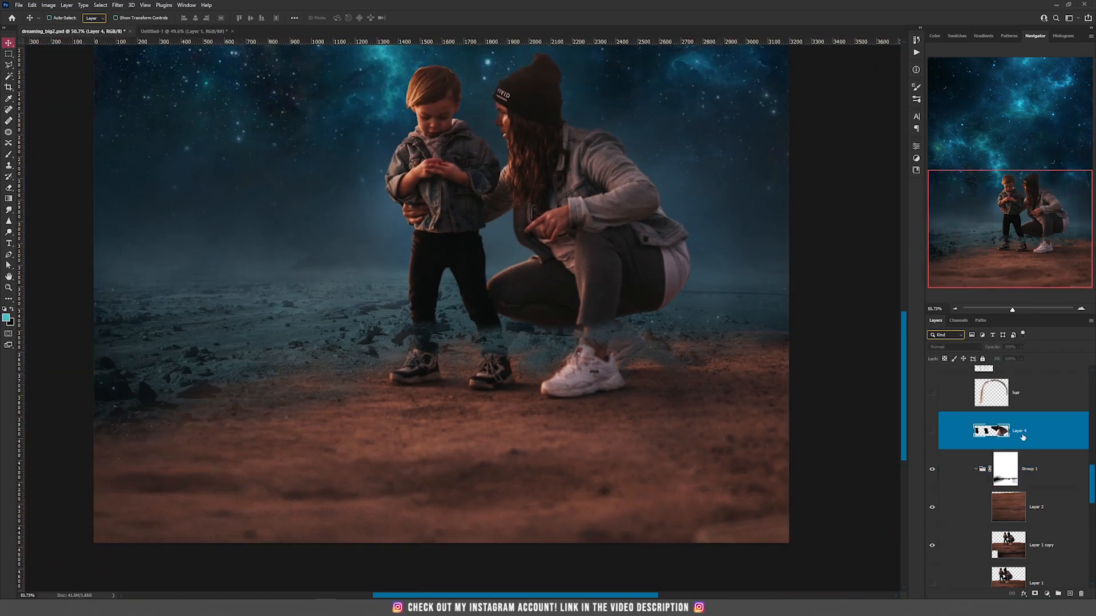
{"action": "left_click", "coordinate": [1033, 546]}
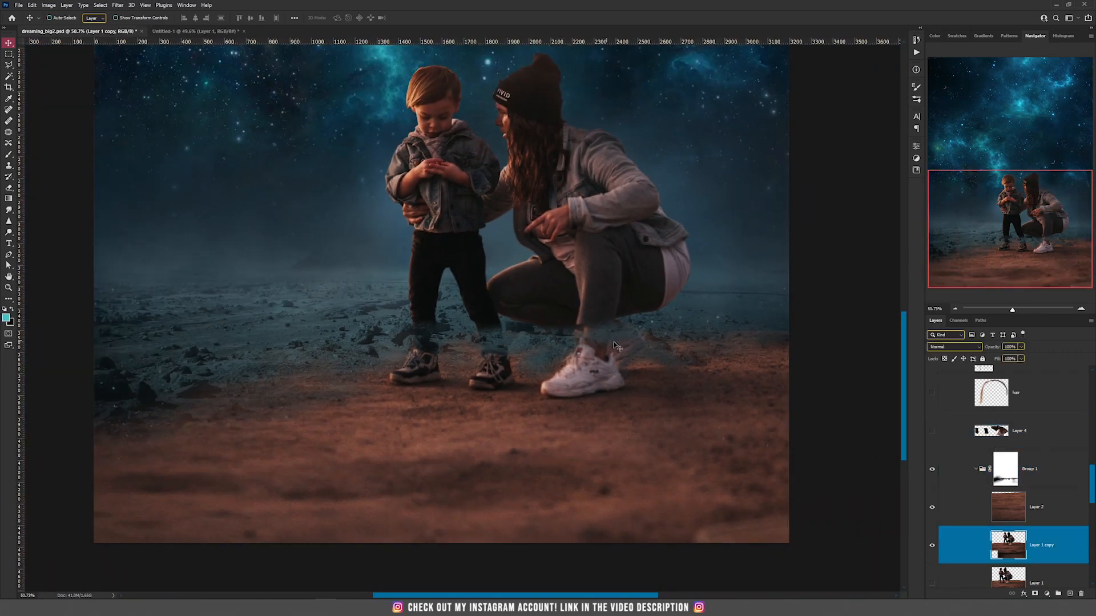
{"action": "left_click", "coordinate": [1006, 478], "text": "shift"}
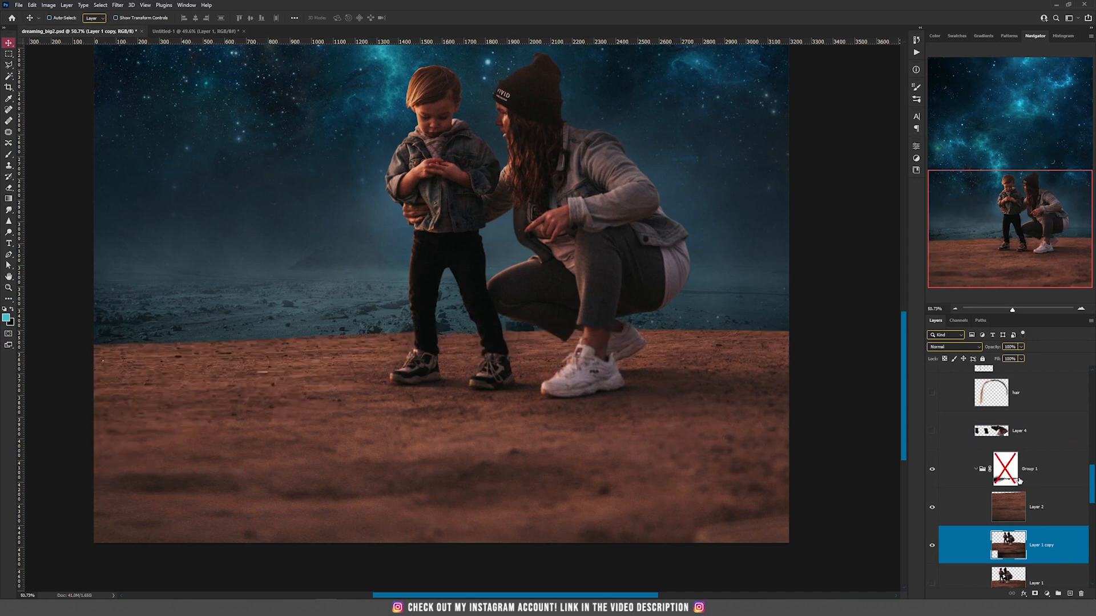
{"action": "left_click_drag", "start_coordinate": [616, 400], "coordinate": [650, 415]}
{"action": "key", "text": "ctrl+z"}
- Check the leg and shoe cut-outs on Layer 4, hide that layer and re-enable the layer mask on Group 1
{"action": "left_click", "coordinate": [962, 437]}
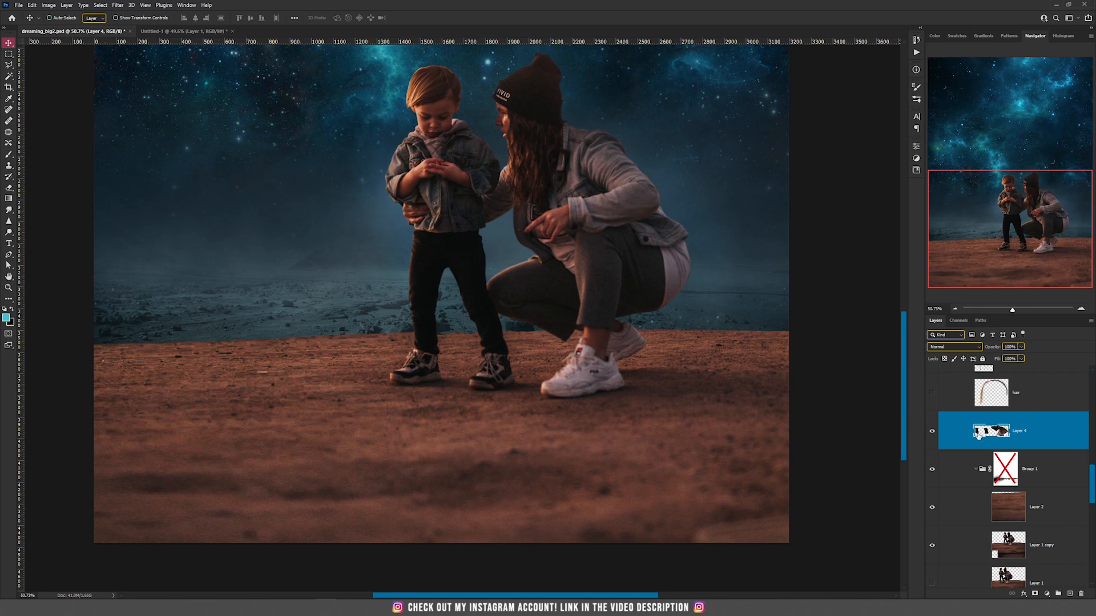
{"action": "left_click_drag", "start_coordinate": [654, 395], "coordinate": [578, 340]}
{"action": "key", "text": "ctrl+z"}
{"action": "left_click", "coordinate": [932, 431]}
{"action": "left_click", "coordinate": [1000, 472], "text": "shift"}
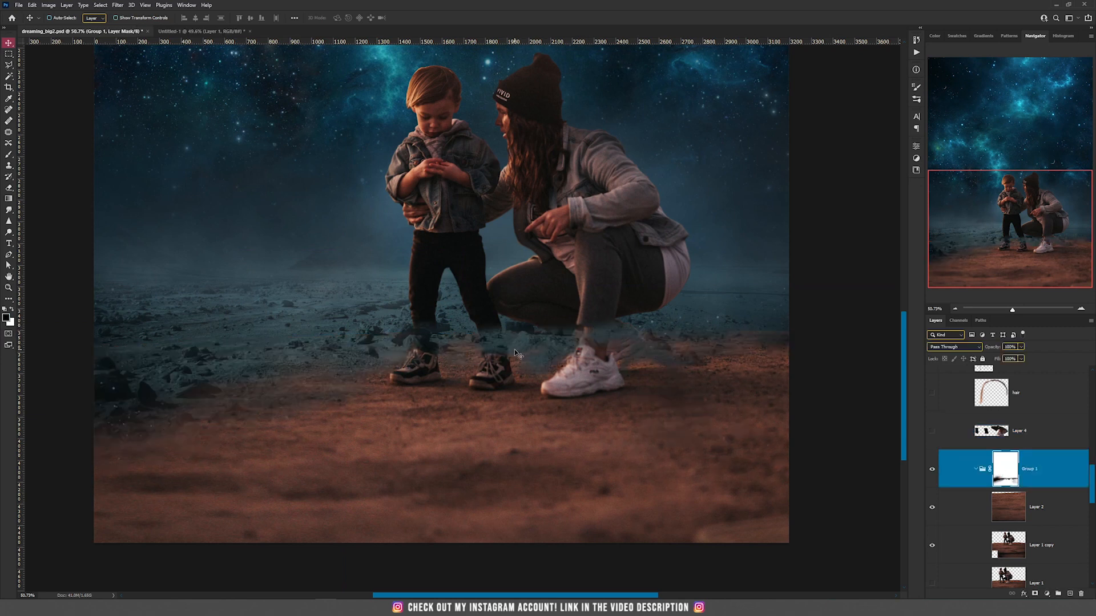
- Show Layer 4 over the masked Group 1 and examine how its cut-outs cover the faded legs and shoes
{"action": "left_click", "coordinate": [932, 432]}
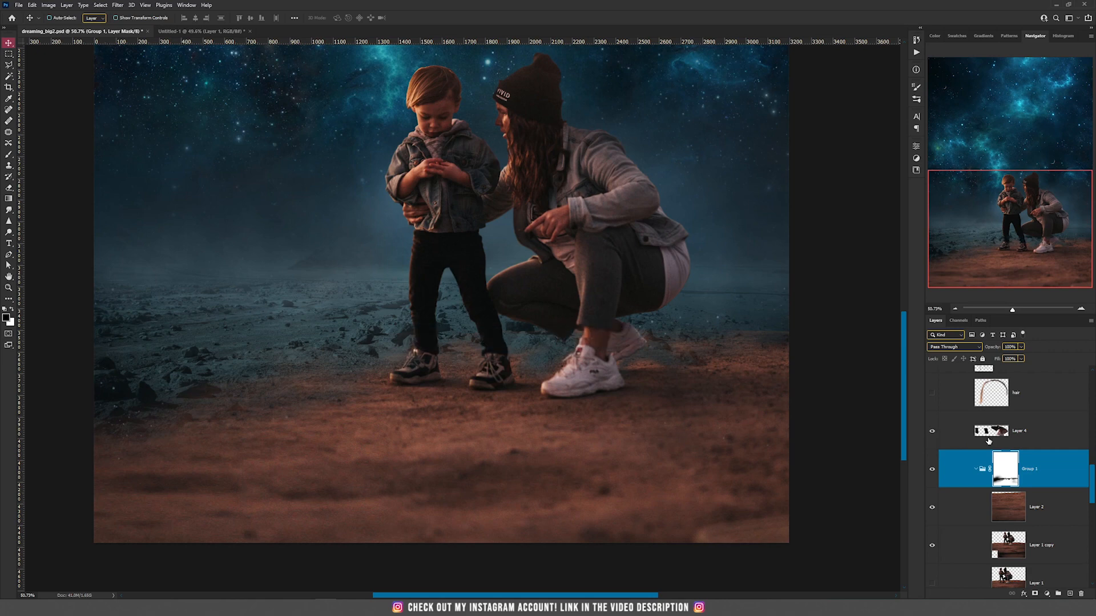
{"action": "left_click", "coordinate": [958, 437]}
{"action": "left_click_drag", "start_coordinate": [714, 388], "coordinate": [714, 419]}
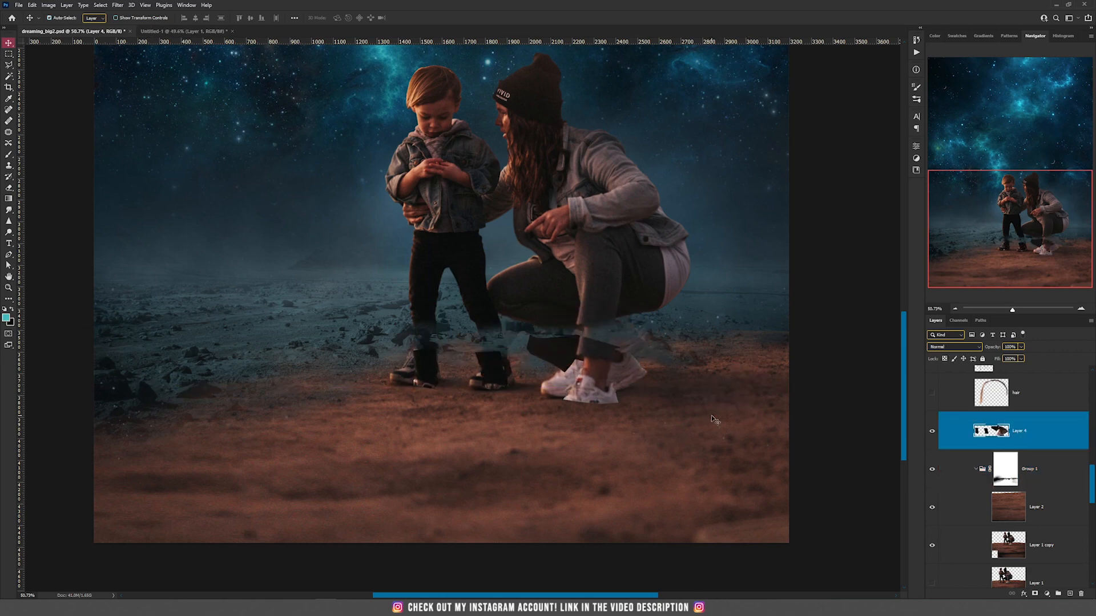
{"action": "scroll", "coordinate": [574, 348], "scroll_direction": "up", "scroll_amount": 5}
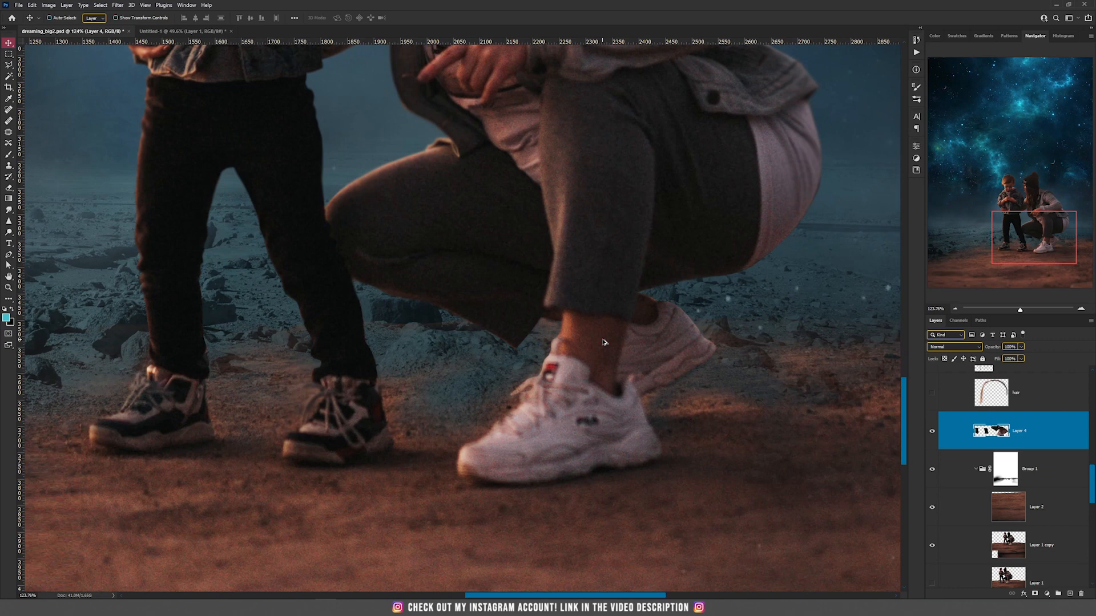
{"action": "scroll", "coordinate": [604, 343], "scroll_direction": "down", "scroll_amount": 3}
{"action": "scroll", "coordinate": [501, 343], "scroll_direction": "down", "scroll_amount": 5}
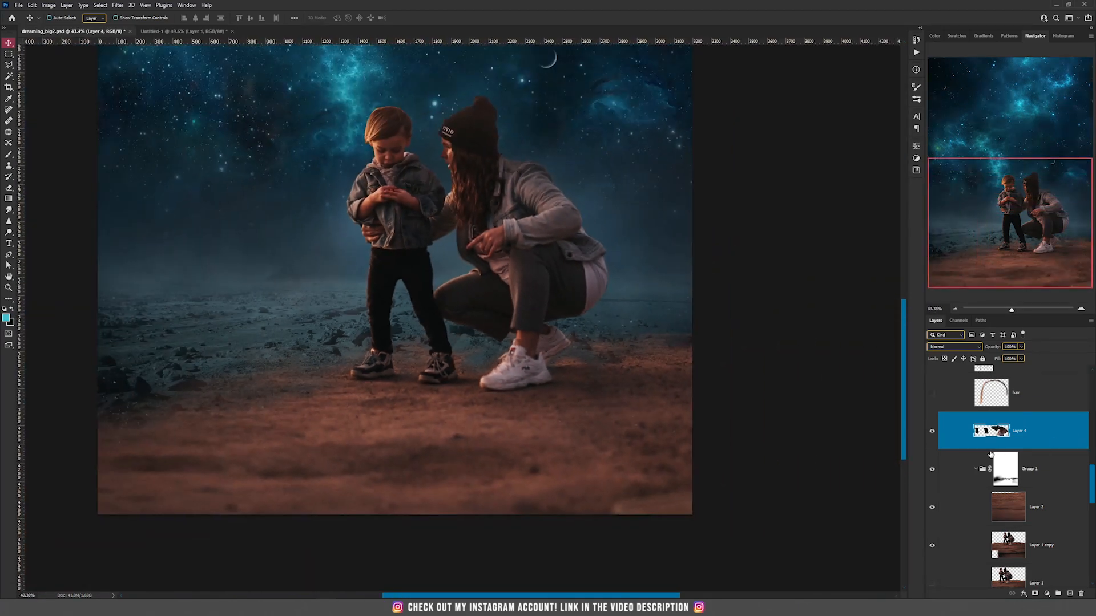
- Hide Layer 4, select Layer 1 copy and disable the layer mask on Group 1, undoing a test move
{"action": "left_click", "coordinate": [933, 433]}
{"action": "left_click", "coordinate": [1009, 550]}
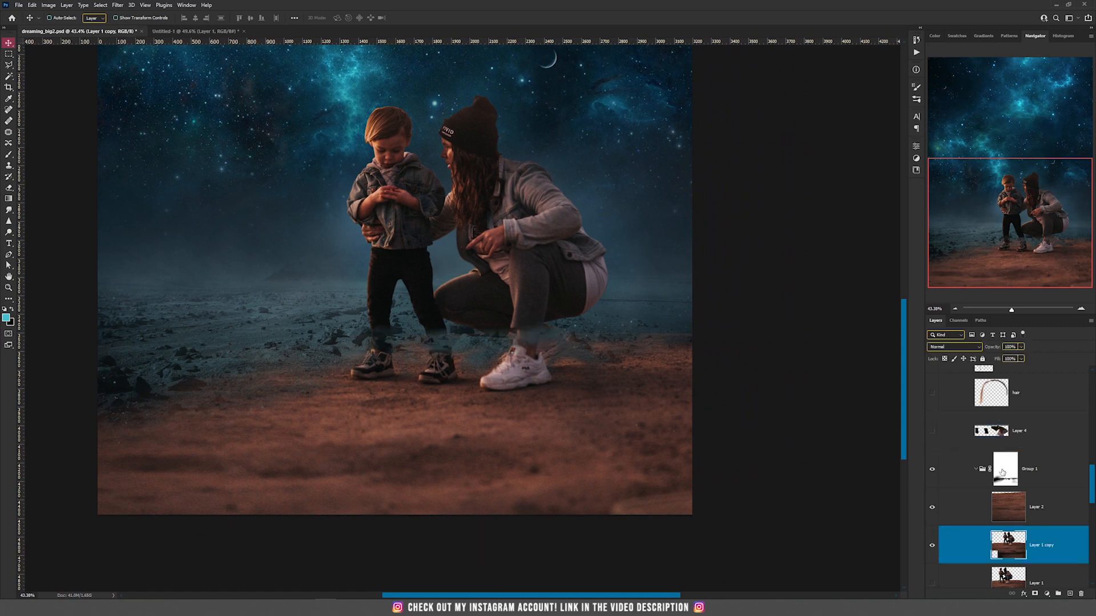
{"action": "left_click", "coordinate": [1003, 471], "text": "shift"}
{"action": "left_click_drag", "start_coordinate": [568, 350], "coordinate": [578, 356]}
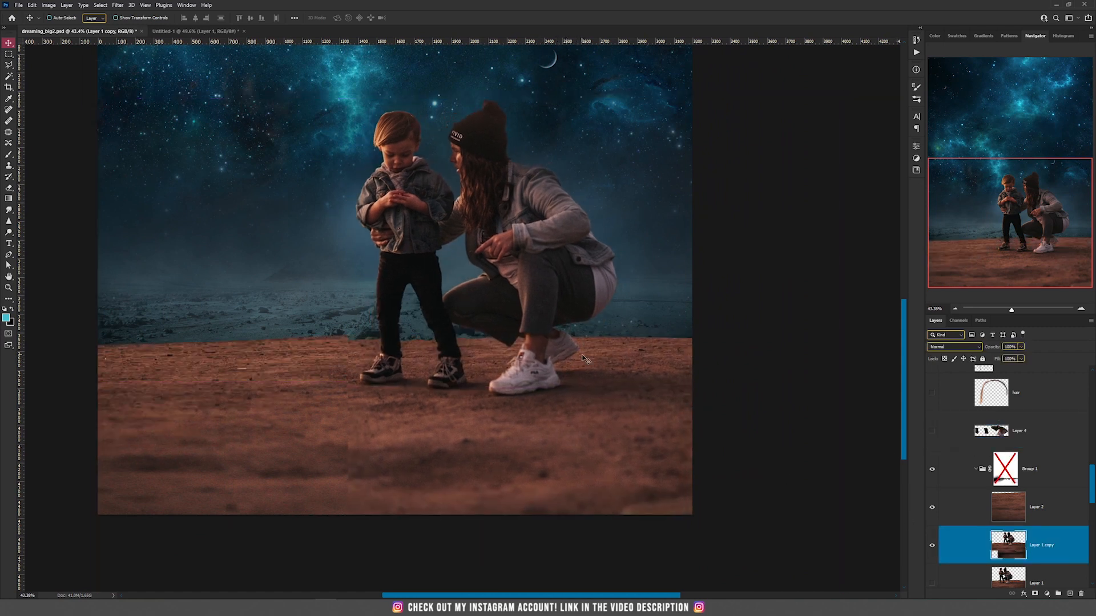
{"action": "key", "text": "ctrl+z"}
- Trace a closed Pen tool path around the lower leg and shoe of the child's leg farther from the mother
{"action": "key", "text": "p"}
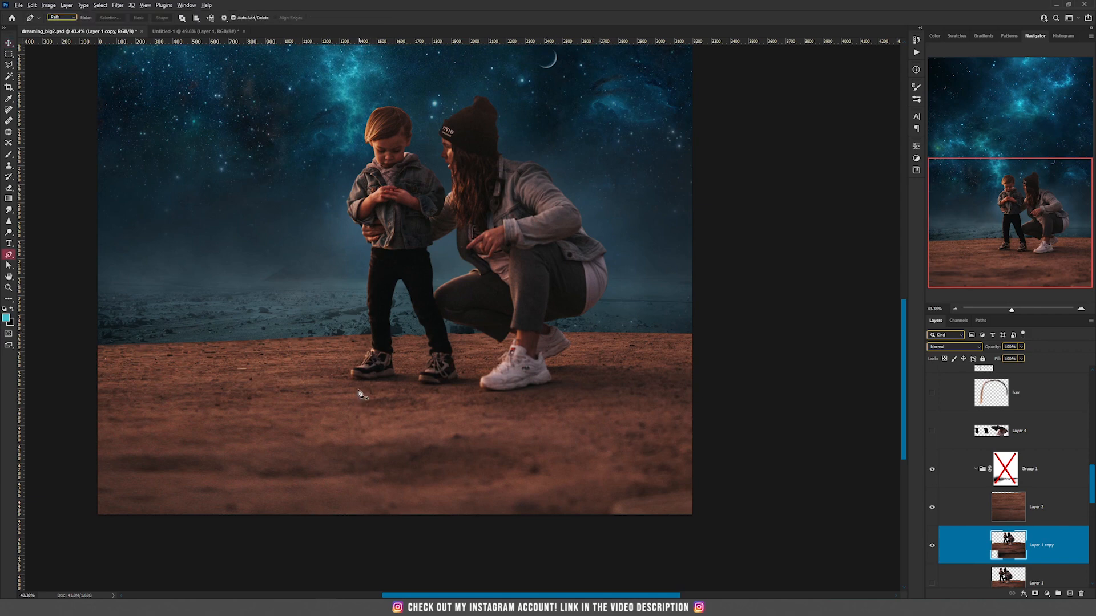
{"action": "scroll", "coordinate": [360, 394], "scroll_direction": "up", "scroll_amount": 5}
{"action": "left_click", "coordinate": [345, 357]}
{"action": "left_click", "coordinate": [341, 343]}
{"action": "left_click", "coordinate": [353, 340]}
{"action": "left_click", "coordinate": [382, 218]}
{"action": "left_click", "coordinate": [414, 212]}
{"action": "left_click", "coordinate": [438, 357]}
{"action": "left_click", "coordinate": [344, 359]}
- Trace a second closed path around the lower leg and shoe of the child's leg nearer the mother
{"action": "left_click", "coordinate": [484, 214]}
{"action": "left_click", "coordinate": [529, 201]}
{"action": "left_click", "coordinate": [495, 366]}
{"action": "left_click", "coordinate": [504, 249]}
{"action": "left_click", "coordinate": [485, 214]}
- Trace a third path around the mother's white shoes, ankles and the lower edge of her trousers
{"action": "left_click", "coordinate": [620, 249]}
{"action": "left_click", "coordinate": [773, 235]}
{"action": "left_click", "coordinate": [809, 244]}
{"action": "left_click", "coordinate": [836, 285]}
{"action": "left_click", "coordinate": [791, 374]}
{"action": "left_click", "coordinate": [632, 378]}
{"action": "left_click", "coordinate": [700, 262]}
{"action": "left_click", "coordinate": [678, 284]}
{"action": "scroll", "coordinate": [628, 258], "scroll_direction": "down", "scroll_amount": 5}
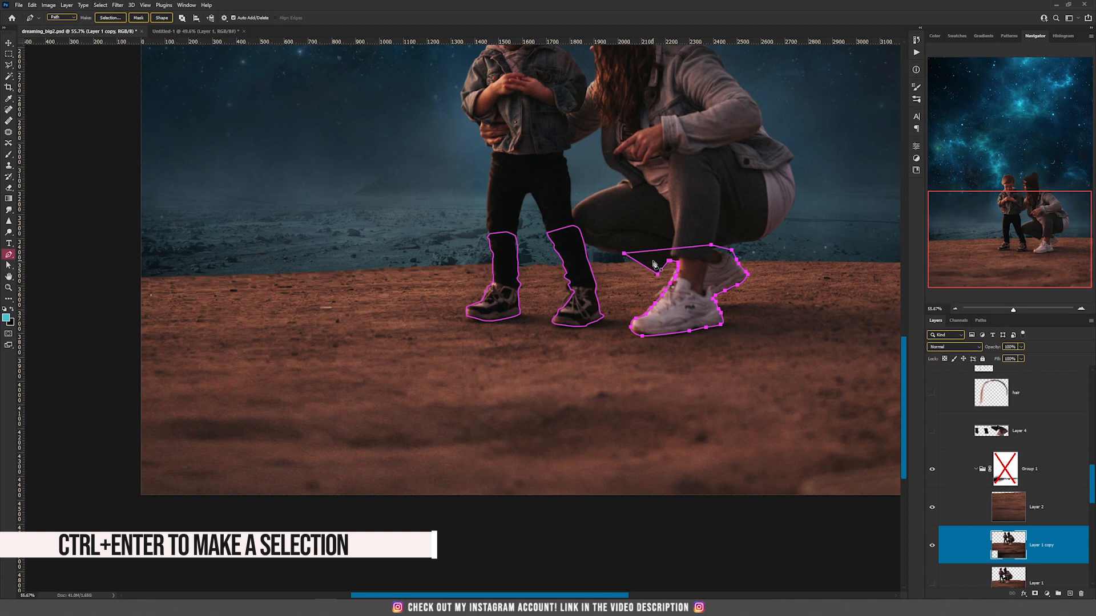
- Convert the paths to a selection, copy the legs and shoes, and paste them as a new layer at the top of Group 1
{"action": "key", "text": "ctrl+Return"}
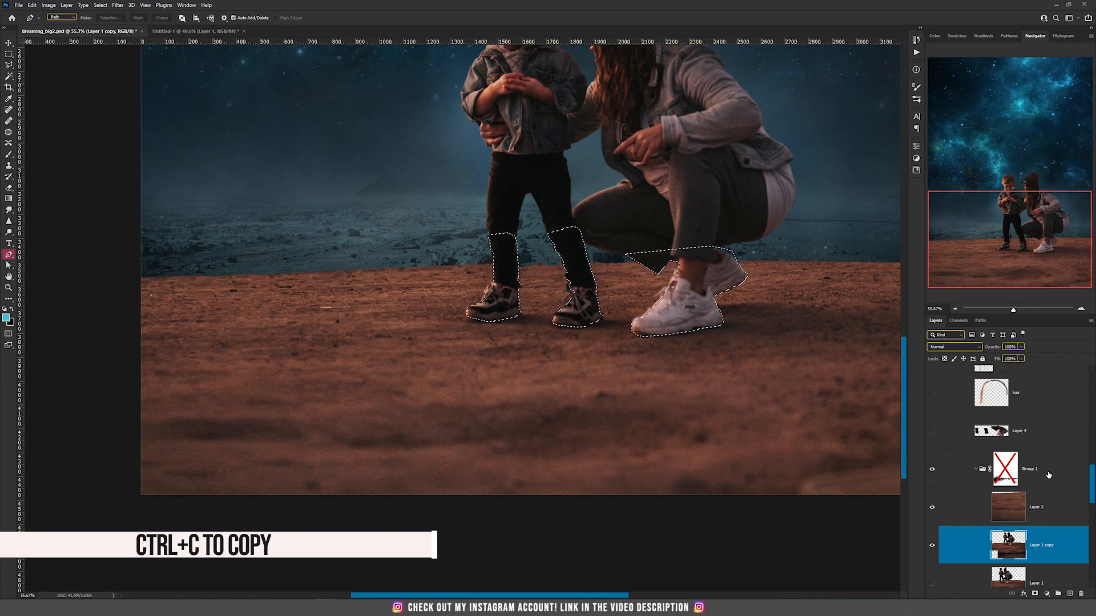
{"action": "left_click", "coordinate": [1060, 472]}
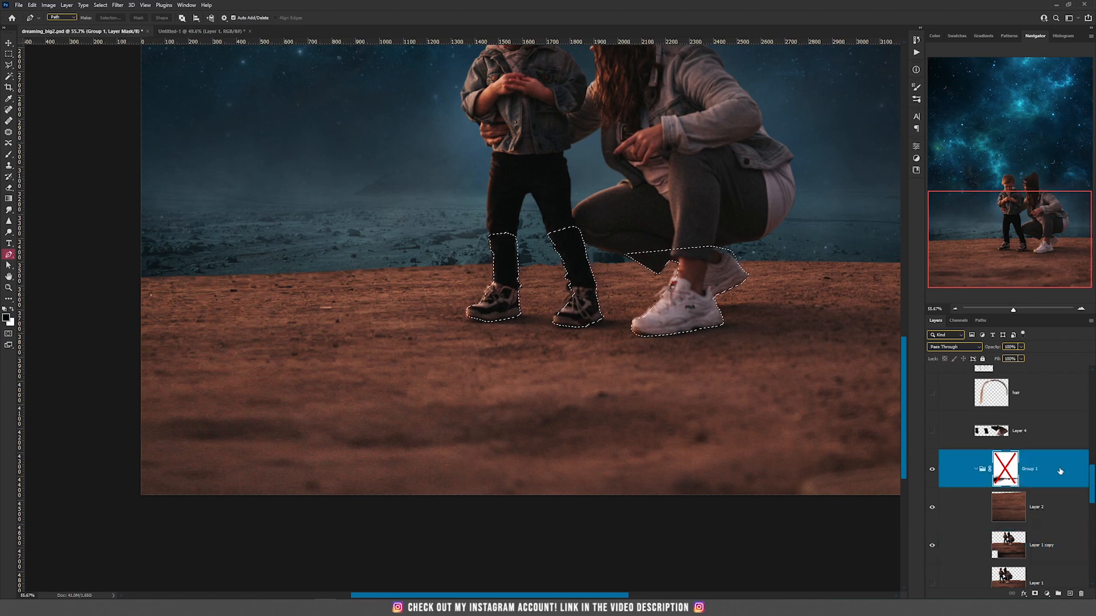
{"action": "key", "text": "ctrl+v"}
{"action": "key", "text": "v"}
{"action": "mouse_move", "coordinate": [692, 338]}
{"action": "left_mouse_down"}
{"action": "mouse_move", "coordinate": [596, 301]}
{"action": "mouse_move", "coordinate": [542, 311]}
{"action": "mouse_move", "coordinate": [693, 338]}
{"action": "left_mouse_up"}
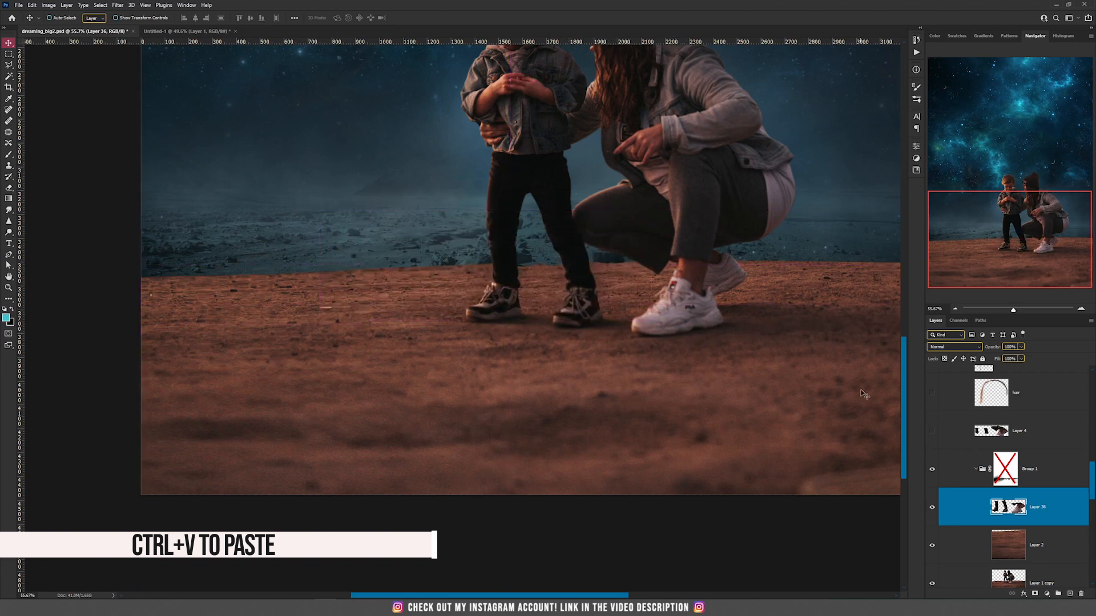
- Move the pasted legs-and-shoes layer out of Group 1 to just above it and re-enable the group's layer mask
{"action": "left_click_drag", "start_coordinate": [1027, 507], "coordinate": [1021, 453]}
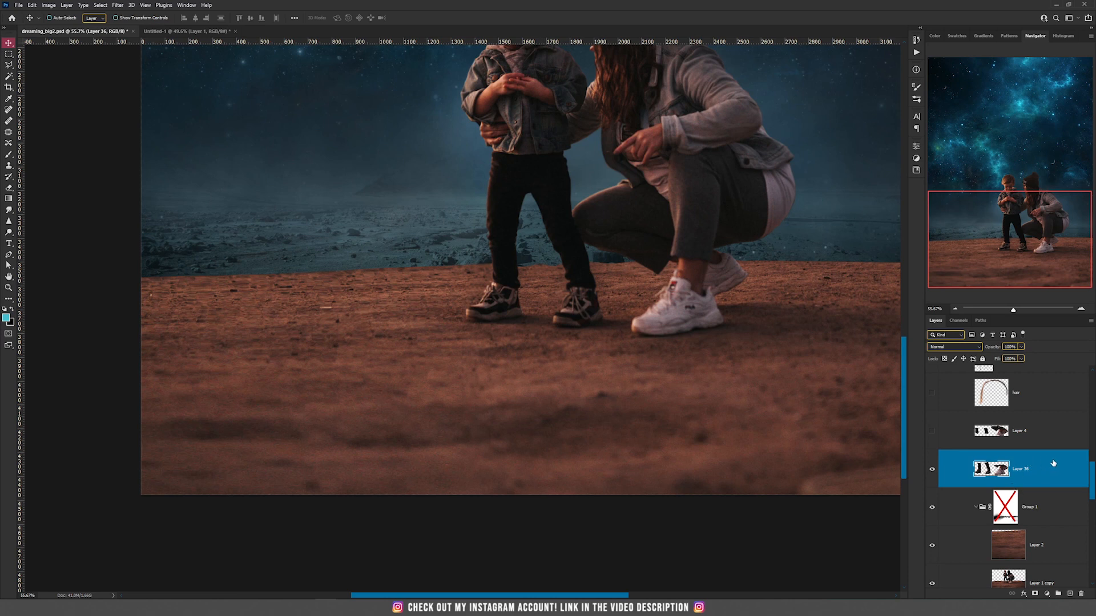
{"action": "left_click", "coordinate": [1002, 510], "text": "shift"}
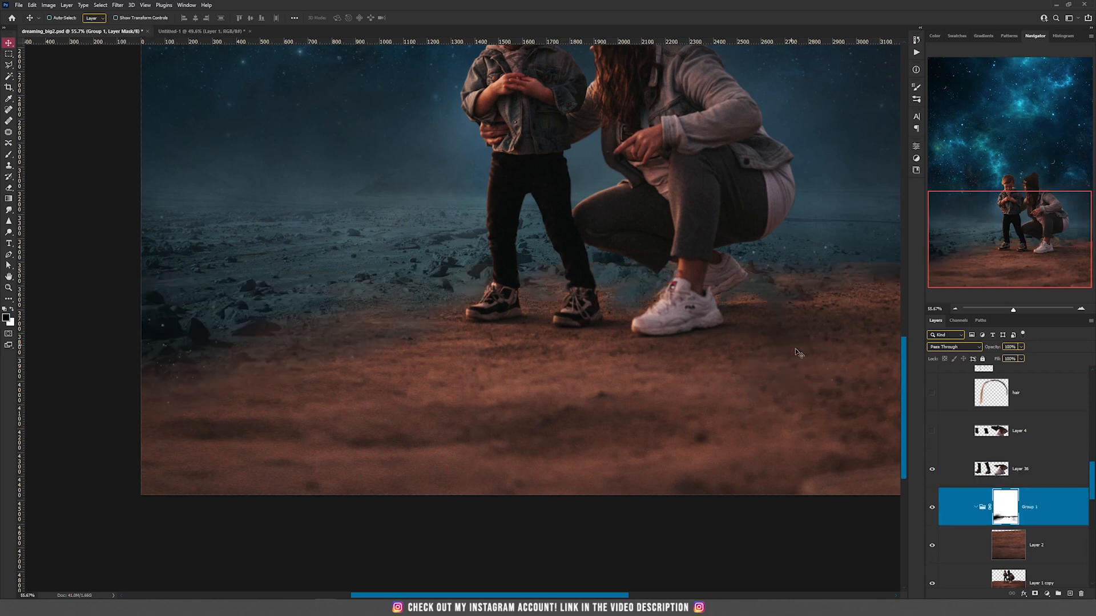
- Delete the pasted legs-and-shoes layer and show the prepared Layer 4 in its place
{"action": "left_click", "coordinate": [1044, 473]}
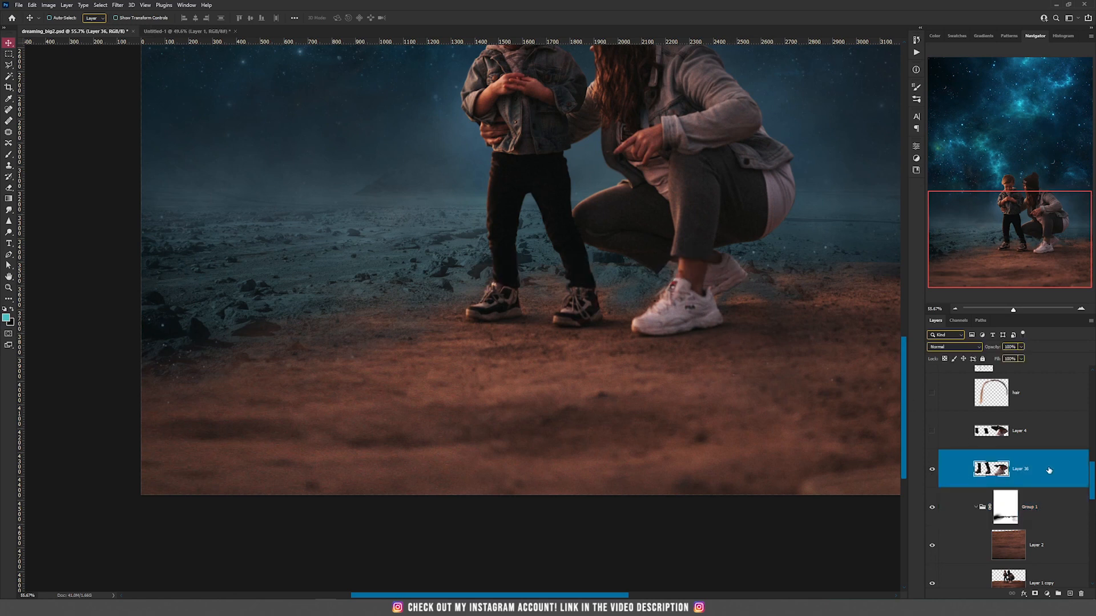
{"action": "key", "text": "Delete"}
{"action": "left_click", "coordinate": [933, 433]}
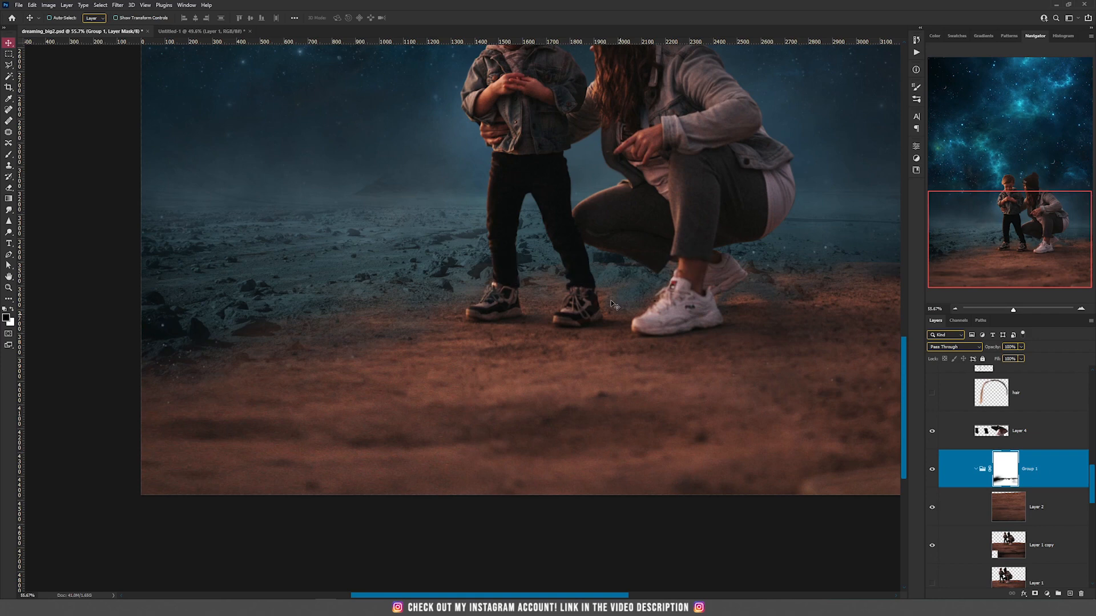
- Select and show the hair layer that adds loose strands around the child's head
{"action": "left_click_drag", "start_coordinate": [596, 237], "coordinate": [594, 470]}
{"action": "left_click_drag", "start_coordinate": [451, 199], "coordinate": [587, 218]}
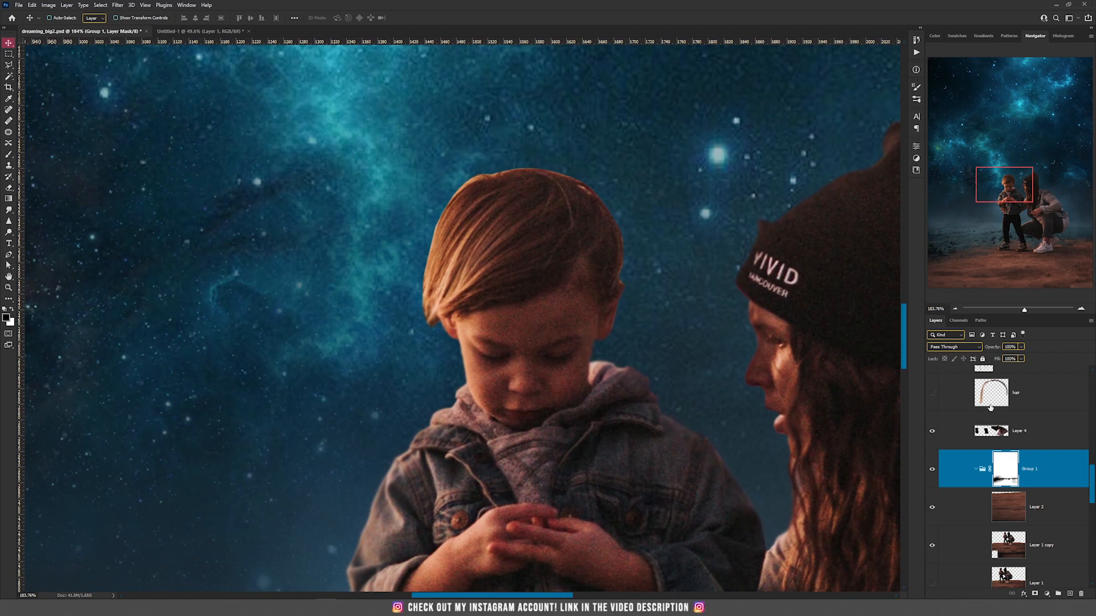
{"action": "left_click", "coordinate": [948, 399]}
{"action": "left_click", "coordinate": [930, 395]}
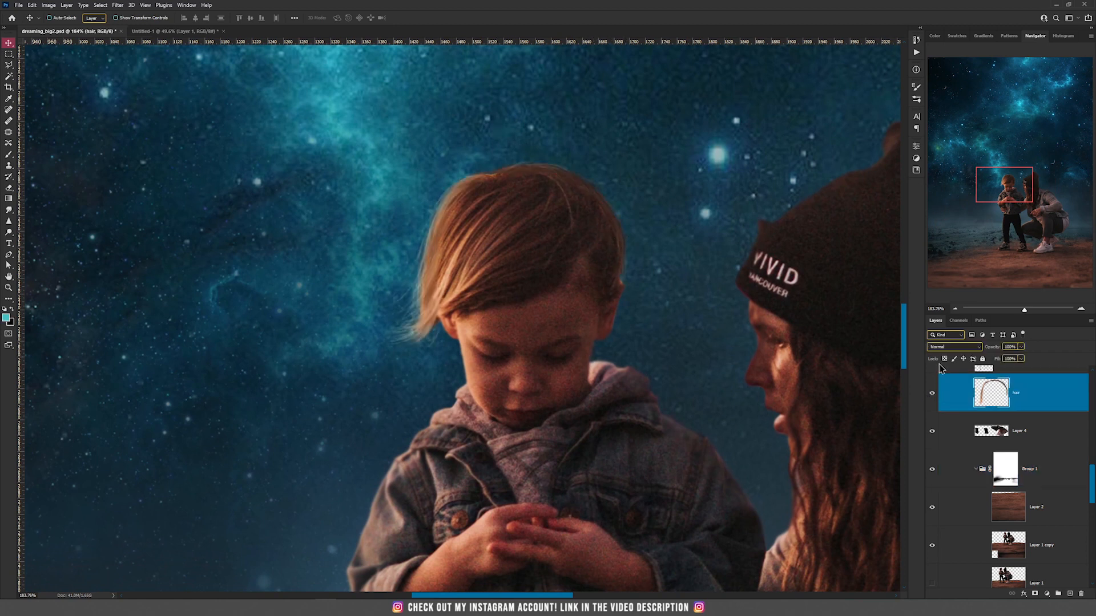
- Try shifting the child's hair layer away from the head, undoing each move
{"action": "left_click_drag", "start_coordinate": [597, 240], "coordinate": [573, 231]}
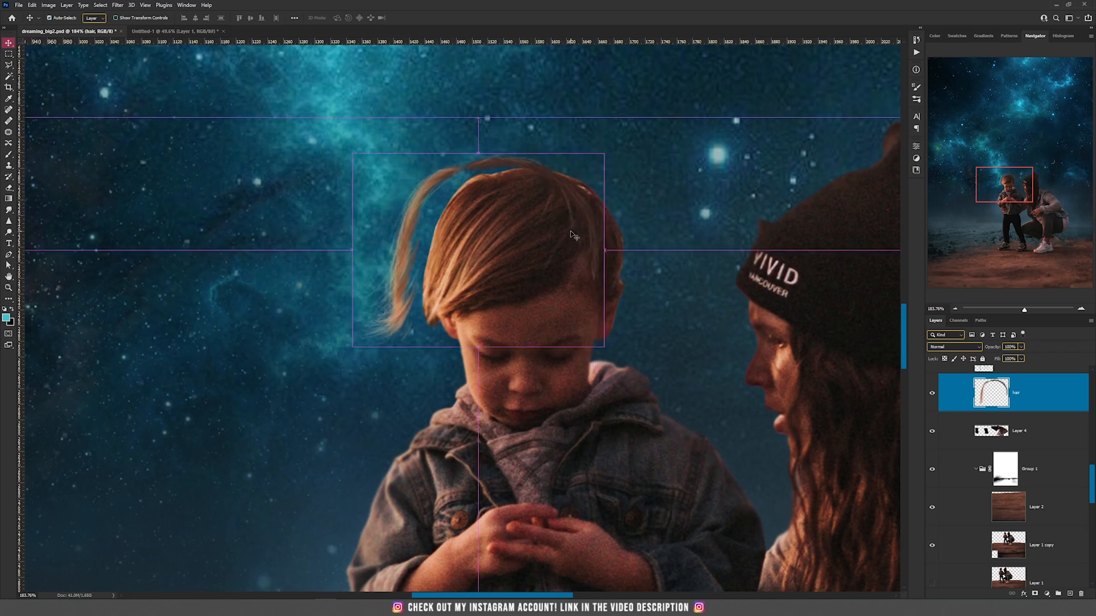
{"action": "key", "text": "ctrl+z"}
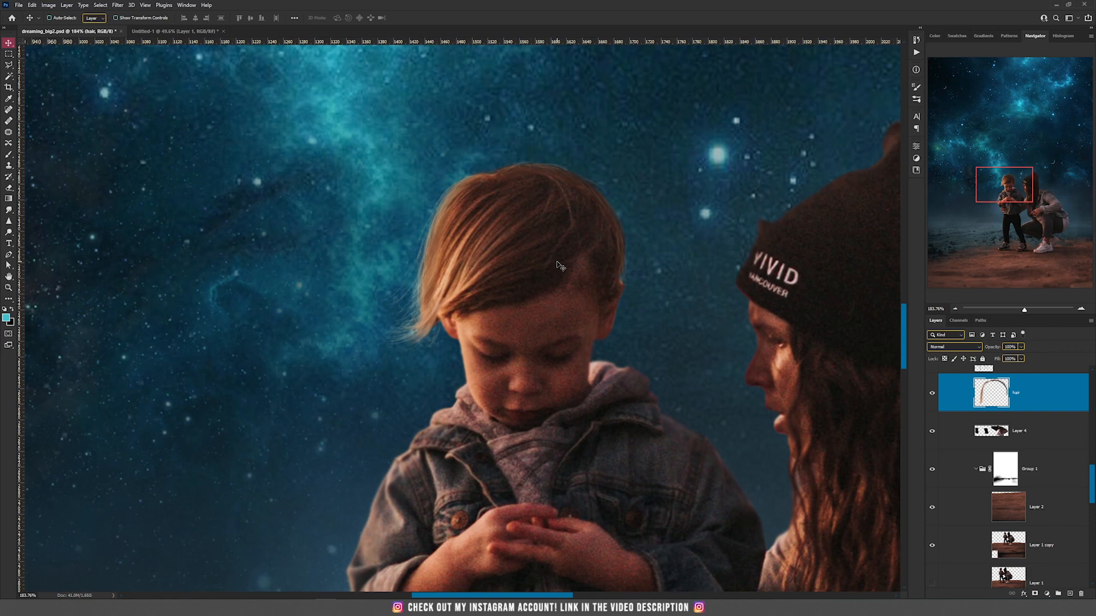
{"action": "scroll", "coordinate": [558, 264], "scroll_direction": "down", "scroll_amount": 2}
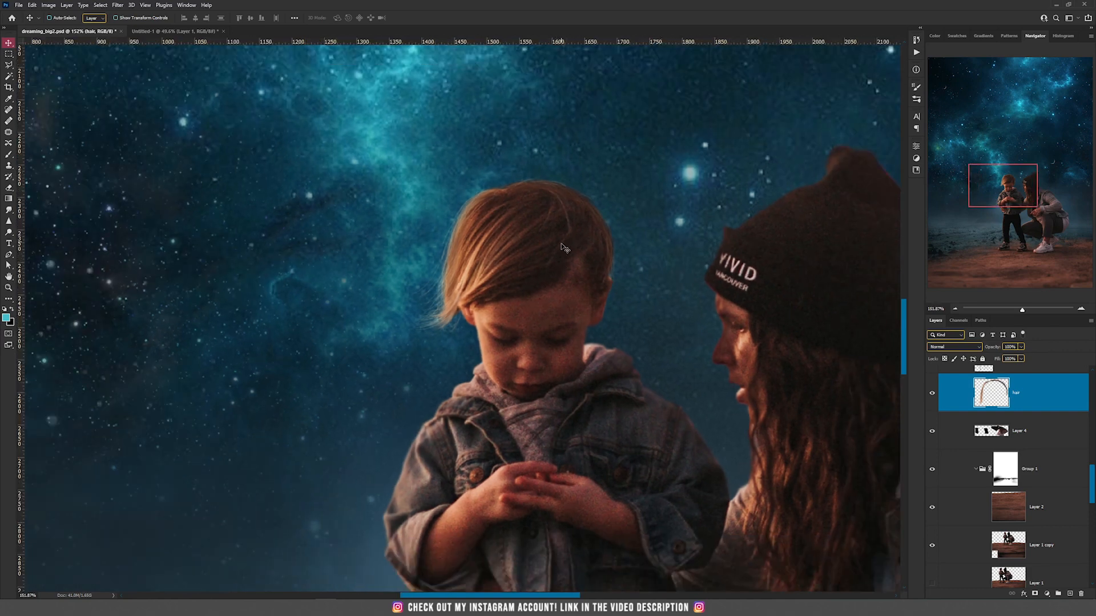
{"action": "scroll", "coordinate": [570, 340], "scroll_direction": "up", "scroll_amount": 2}
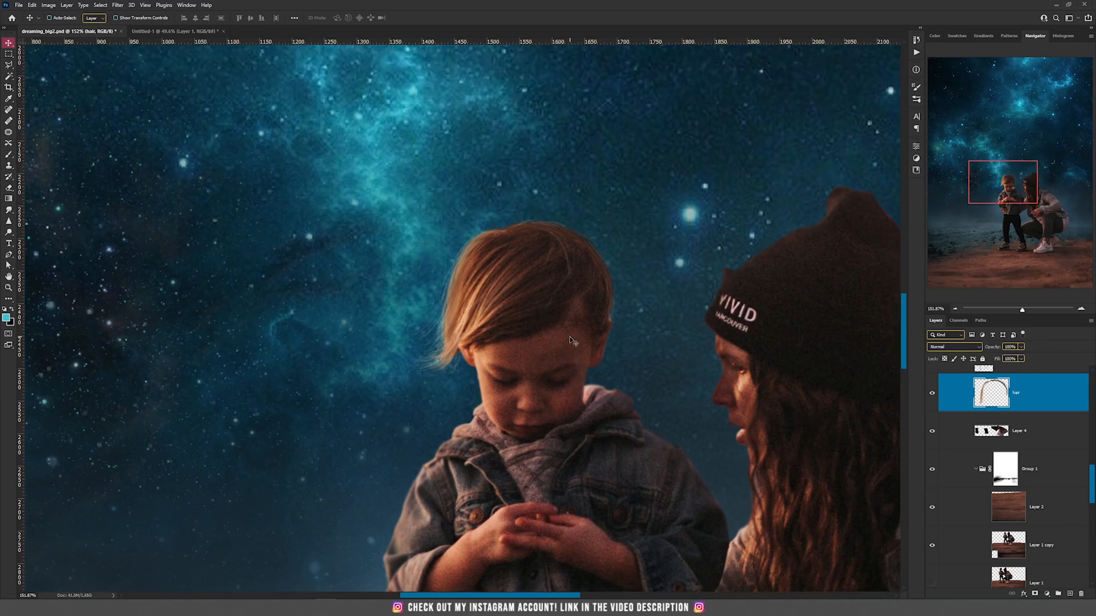
{"action": "left_click_drag", "start_coordinate": [521, 306], "coordinate": [467, 294]}
{"action": "key", "text": "ctrl+z"}
- Show and select the hair layer for the mother, trying a shift away from her hair and undoing it
{"action": "scroll", "coordinate": [1009, 424], "scroll_direction": "up", "scroll_amount": 2}
{"action": "left_click_drag", "start_coordinate": [782, 383], "coordinate": [516, 291]}
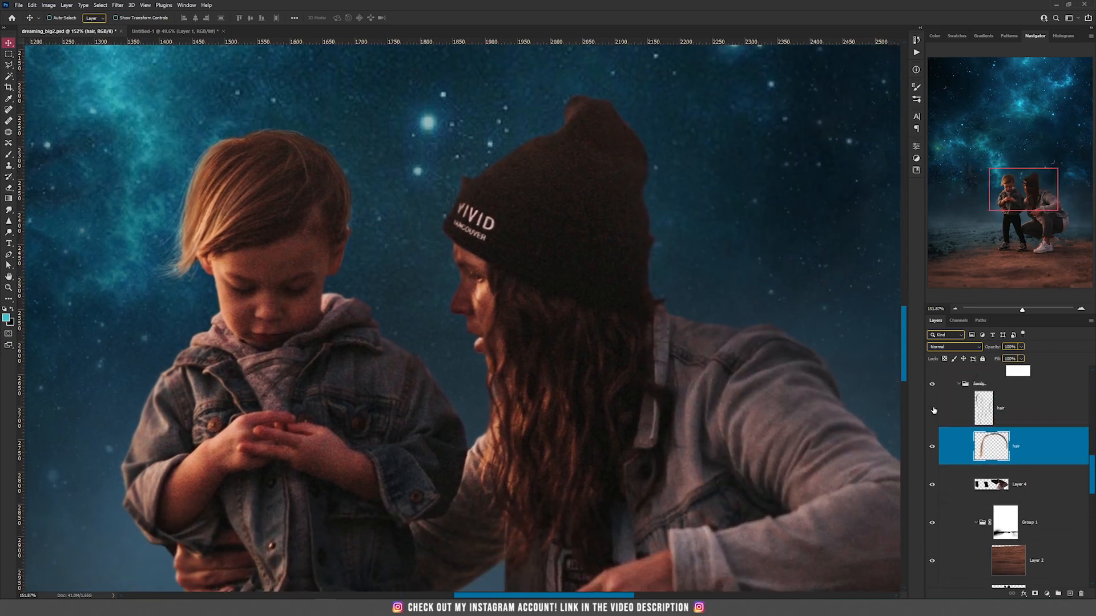
{"action": "left_click", "coordinate": [933, 410]}
{"action": "left_click", "coordinate": [1020, 417]}
{"action": "left_click_drag", "start_coordinate": [660, 391], "coordinate": [602, 393]}
{"action": "key", "text": "ctrl+z"}
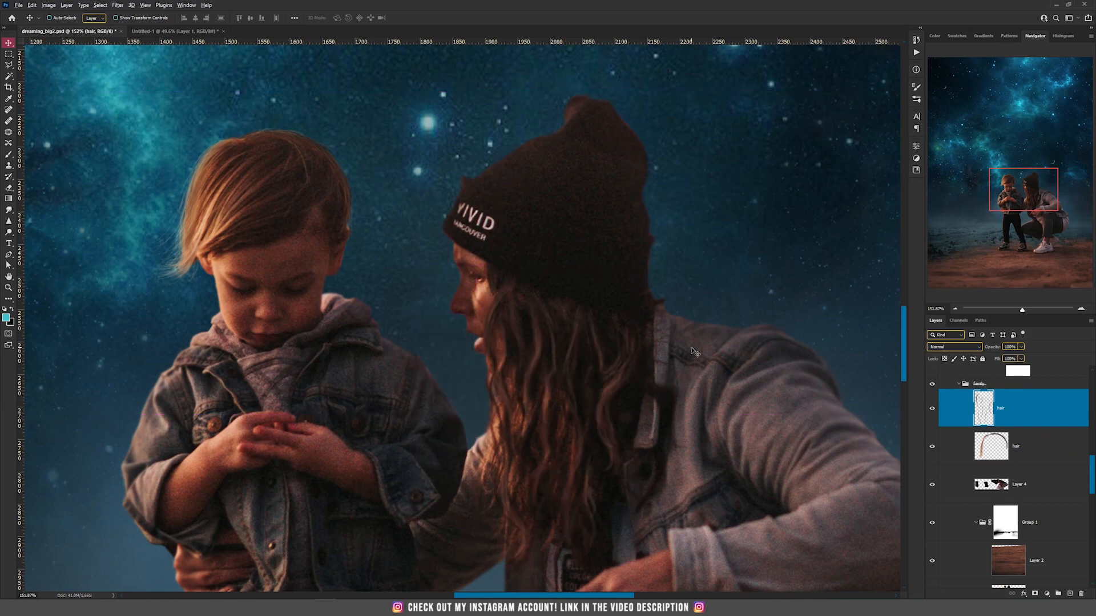
- Show the Selective Color 2 adjustment layer above the family group and open its settings
{"action": "scroll", "coordinate": [688, 353], "scroll_direction": "down", "scroll_amount": 5}
{"action": "scroll", "coordinate": [1026, 444], "scroll_direction": "up", "scroll_amount": 2}
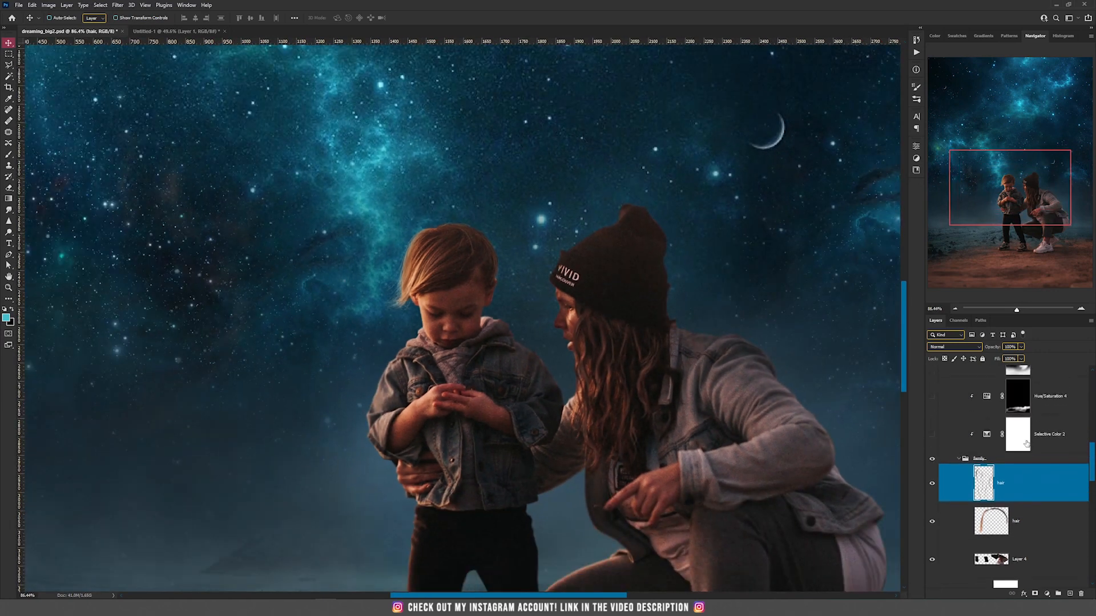
{"action": "scroll", "coordinate": [577, 368], "scroll_direction": "down", "scroll_amount": 5}
{"action": "left_click_drag", "start_coordinate": [543, 352], "coordinate": [412, 297]}
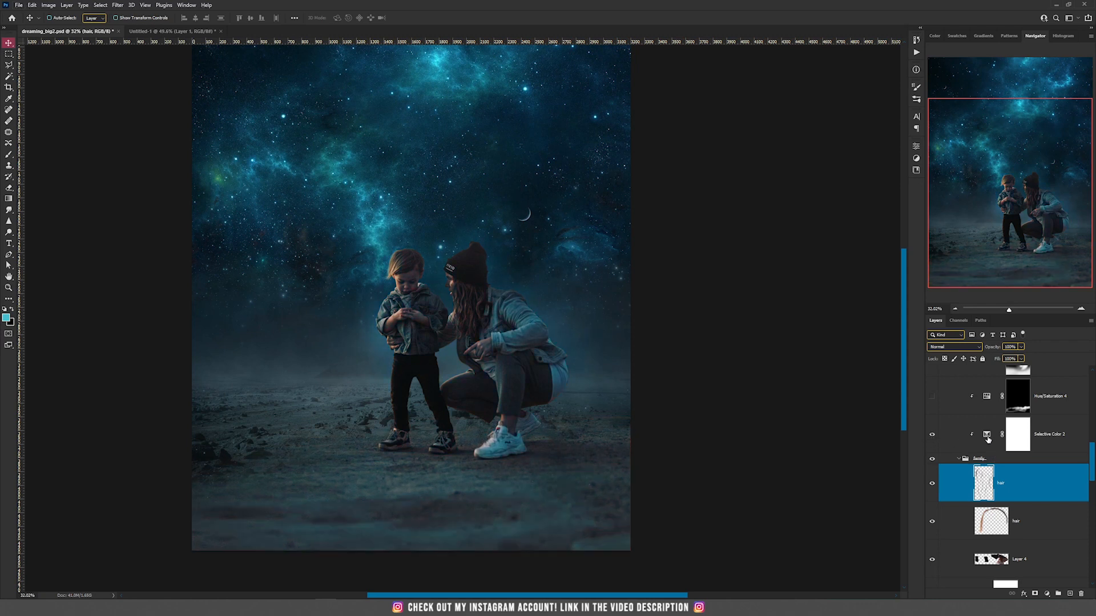
{"action": "left_click", "coordinate": [987, 436]}
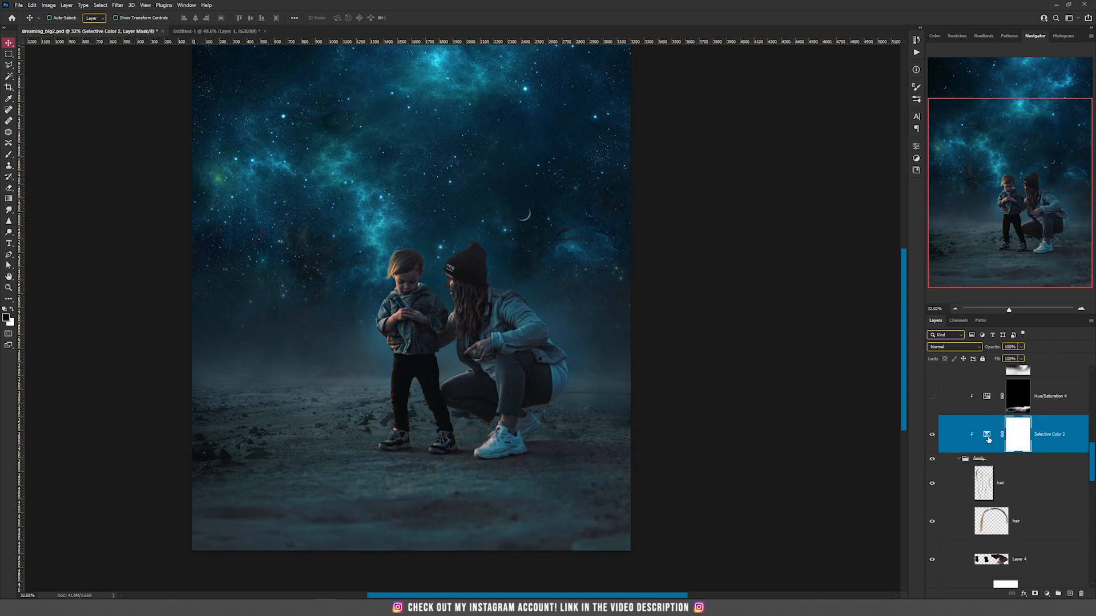
{"action": "double_click", "coordinate": [988, 438]}
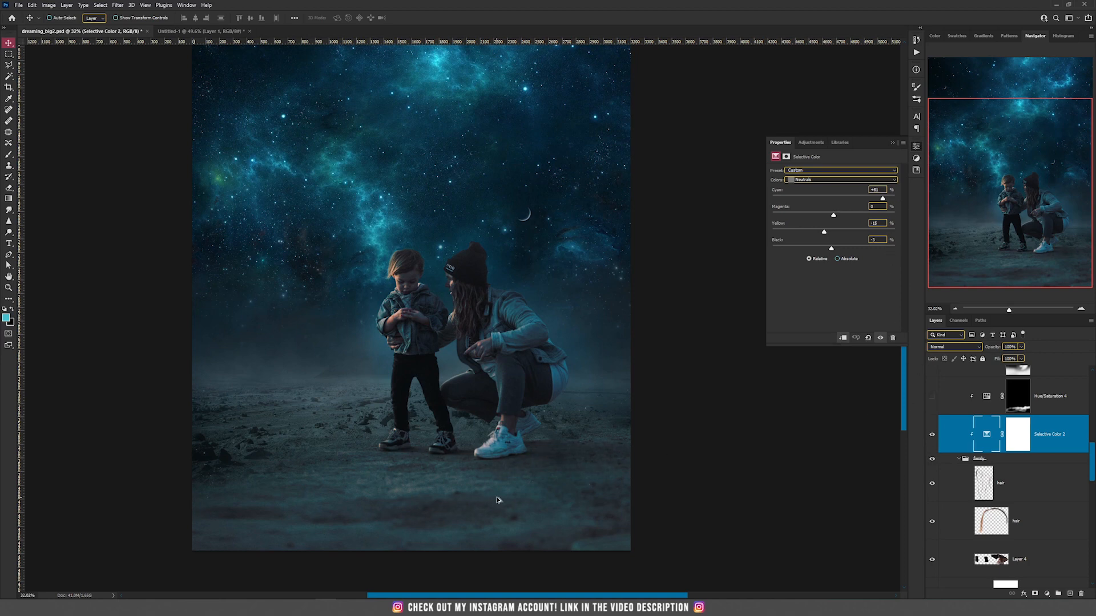
- Show the Hue/Saturation 4 adjustment layer affecting the ground around the feet and display its settings
{"action": "scroll", "coordinate": [525, 511], "scroll_direction": "up", "scroll_amount": 5}
{"action": "left_click_drag", "start_coordinate": [565, 365], "coordinate": [449, 412]}
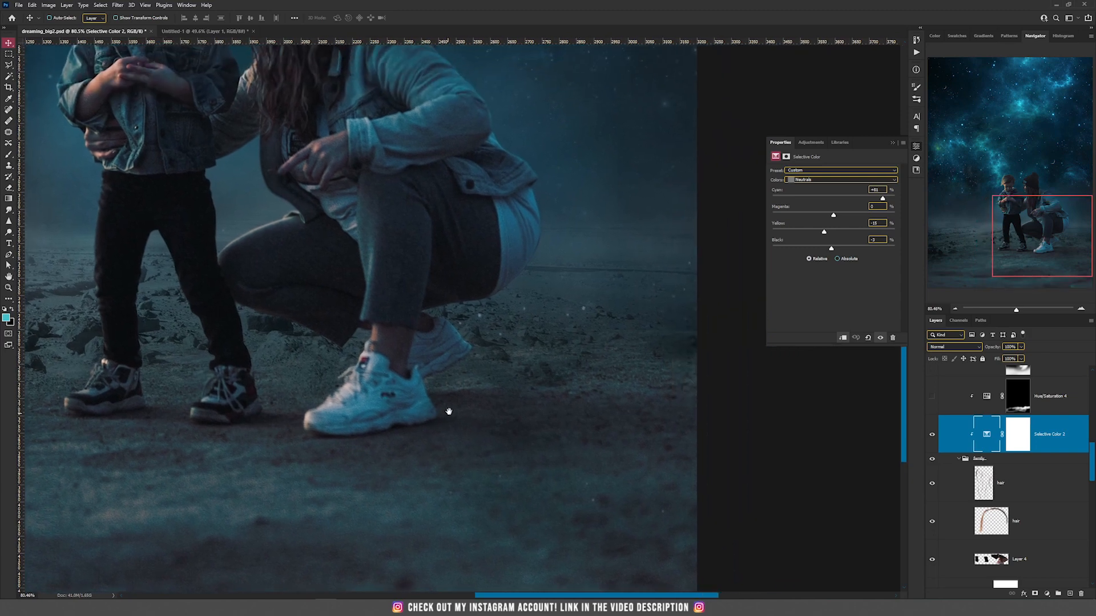
{"action": "left_click_drag", "start_coordinate": [523, 412], "coordinate": [574, 436]}
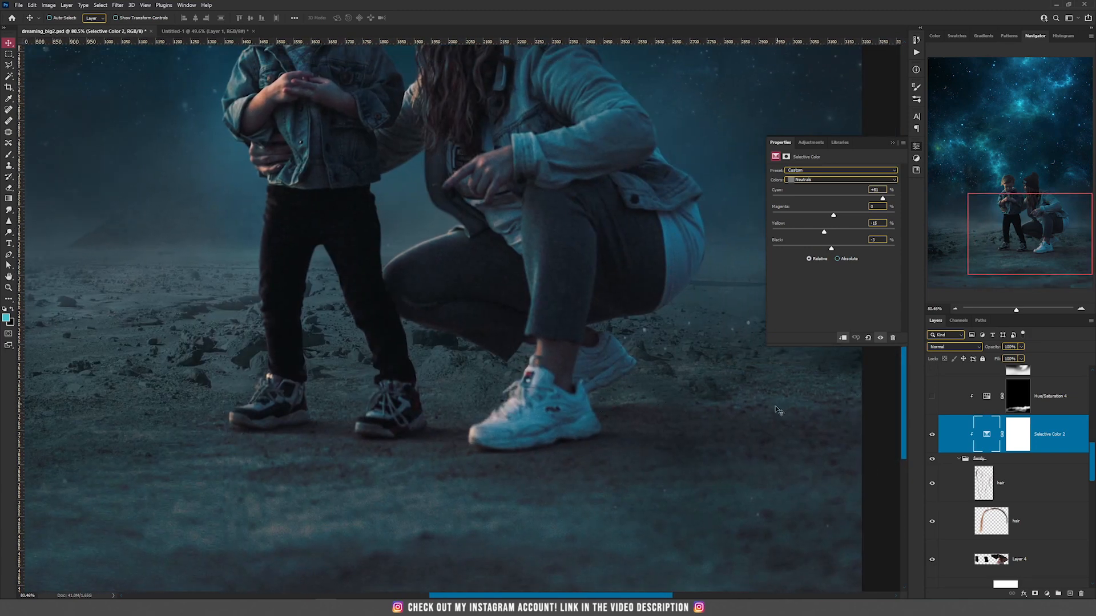
{"action": "left_click_drag", "start_coordinate": [683, 404], "coordinate": [621, 391]}
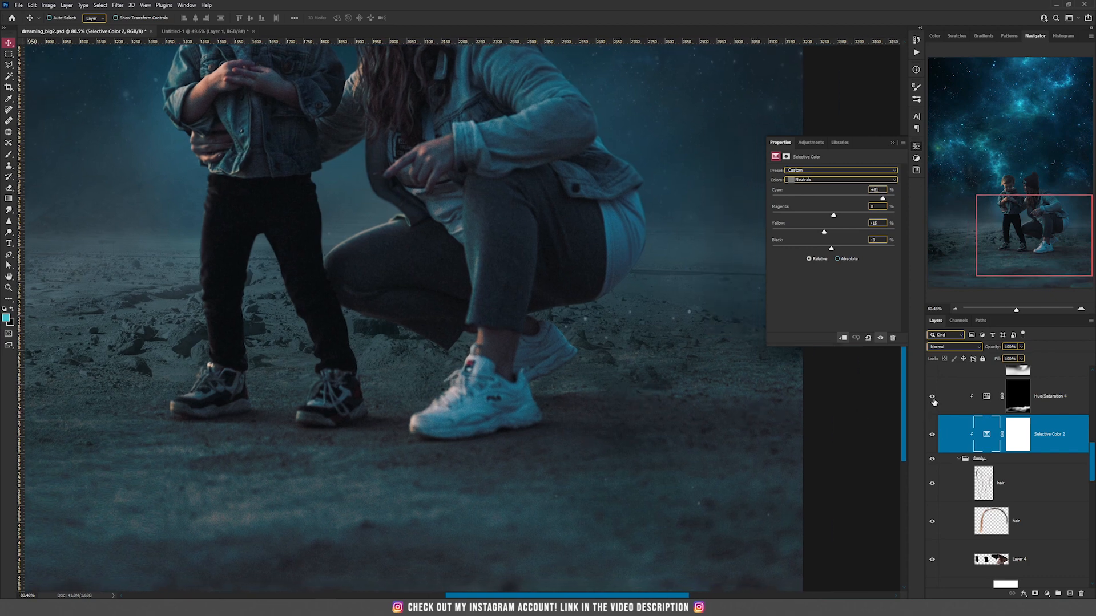
{"action": "left_click", "coordinate": [977, 403]}
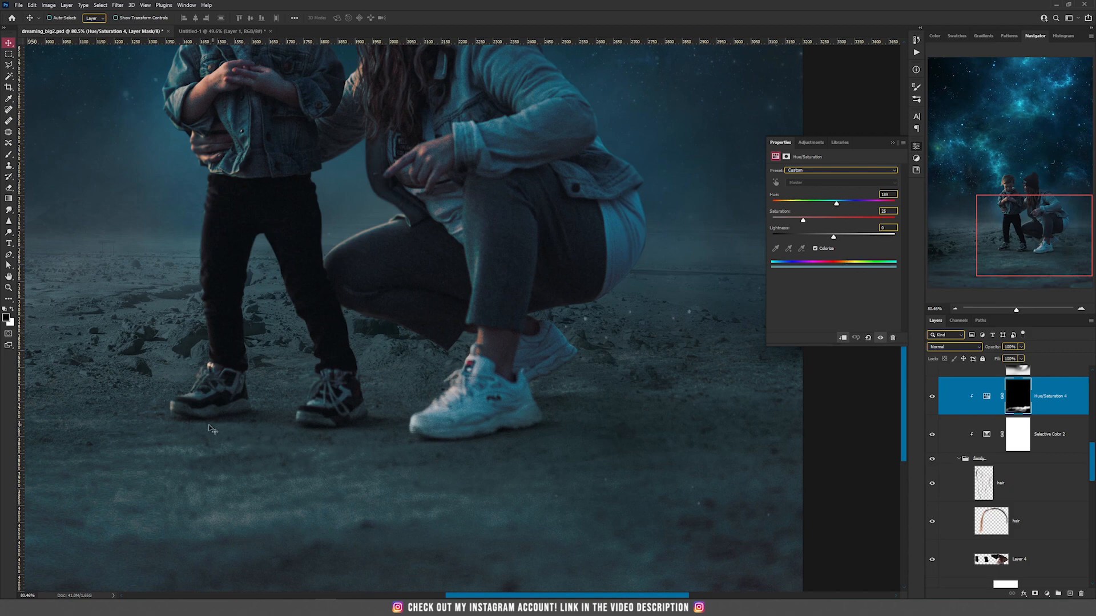
- Show the Brightness/Contrast 1 adjustment layer above Hue/Saturation 4 and display its settings
{"action": "scroll", "coordinate": [771, 413], "scroll_direction": "down", "scroll_amount": 3}
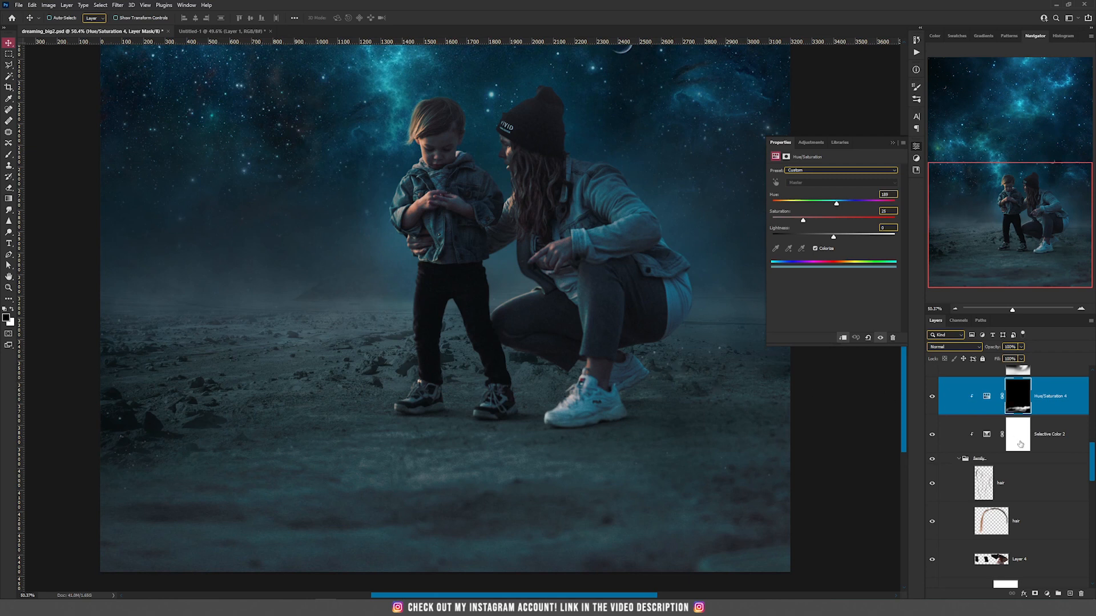
{"action": "scroll", "coordinate": [1021, 444], "scroll_direction": "up", "scroll_amount": 1}
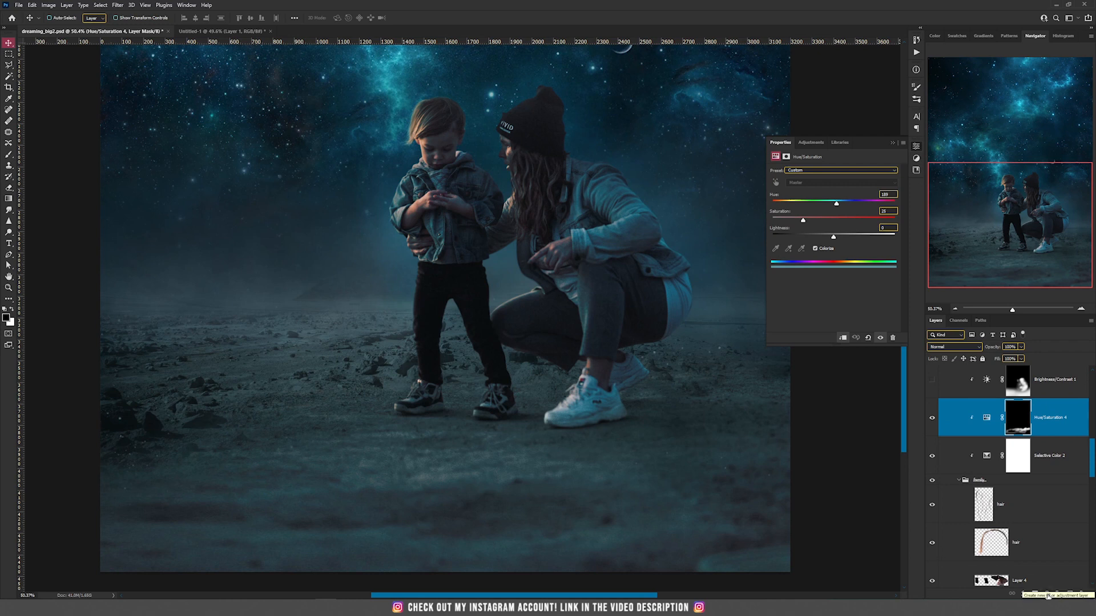
{"action": "left_click", "coordinate": [1048, 596]}
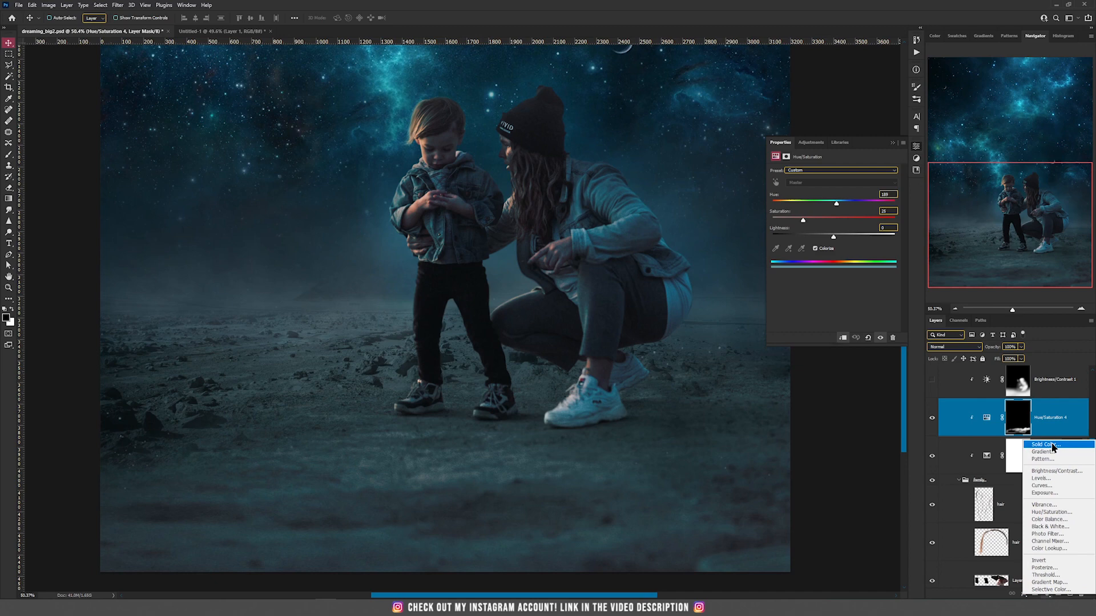
{"action": "left_click", "coordinate": [904, 443]}
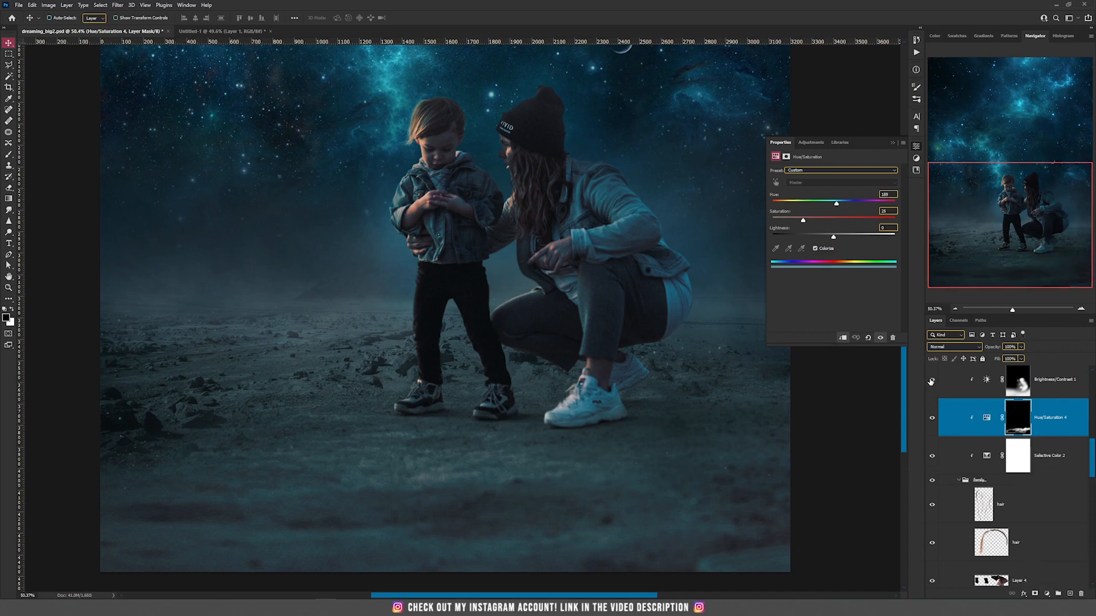
{"action": "scroll", "coordinate": [674, 387], "scroll_direction": "down", "scroll_amount": 3}
{"action": "left_click", "coordinate": [996, 388]}
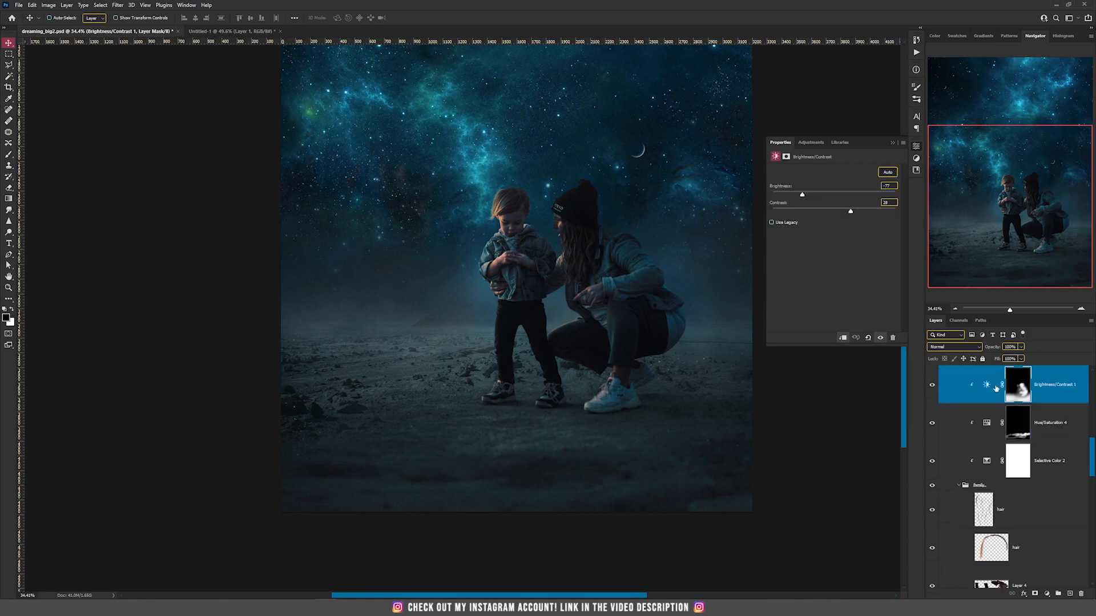
- Select the dodge & burn layer above Brightness/Contrast 1 and hide it
{"action": "scroll", "coordinate": [665, 392], "scroll_direction": "up", "scroll_amount": 2}
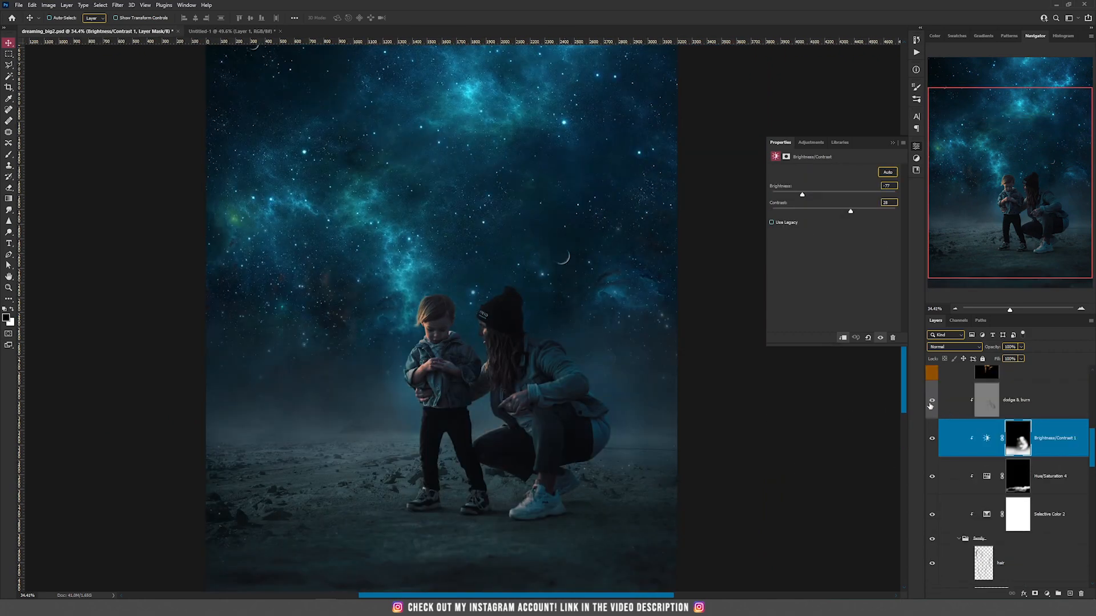
{"action": "left_click", "coordinate": [1027, 408]}
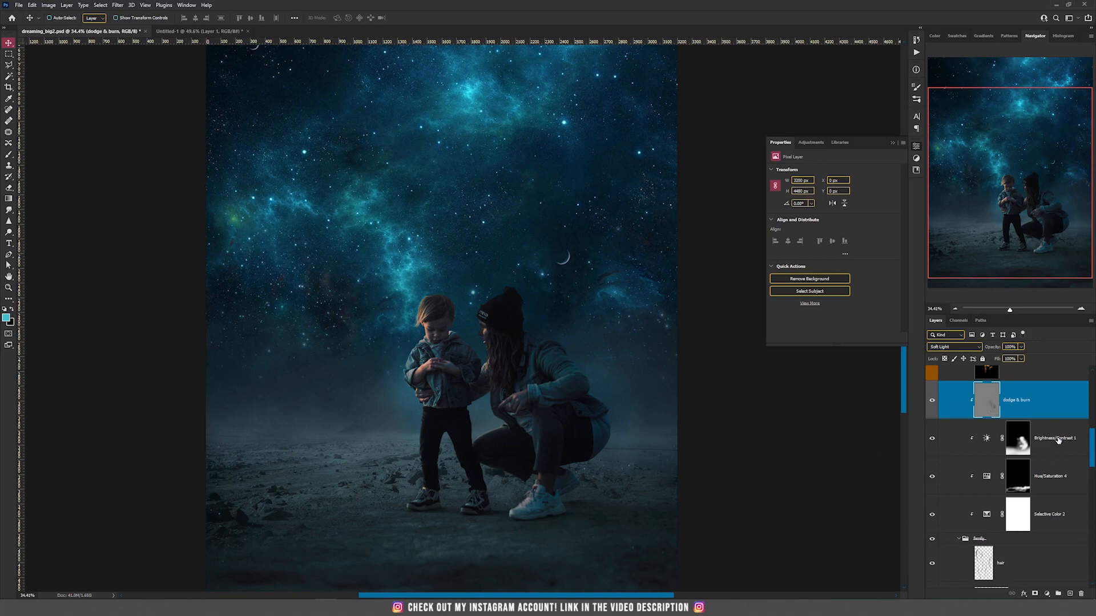
{"action": "left_click", "coordinate": [931, 400]}
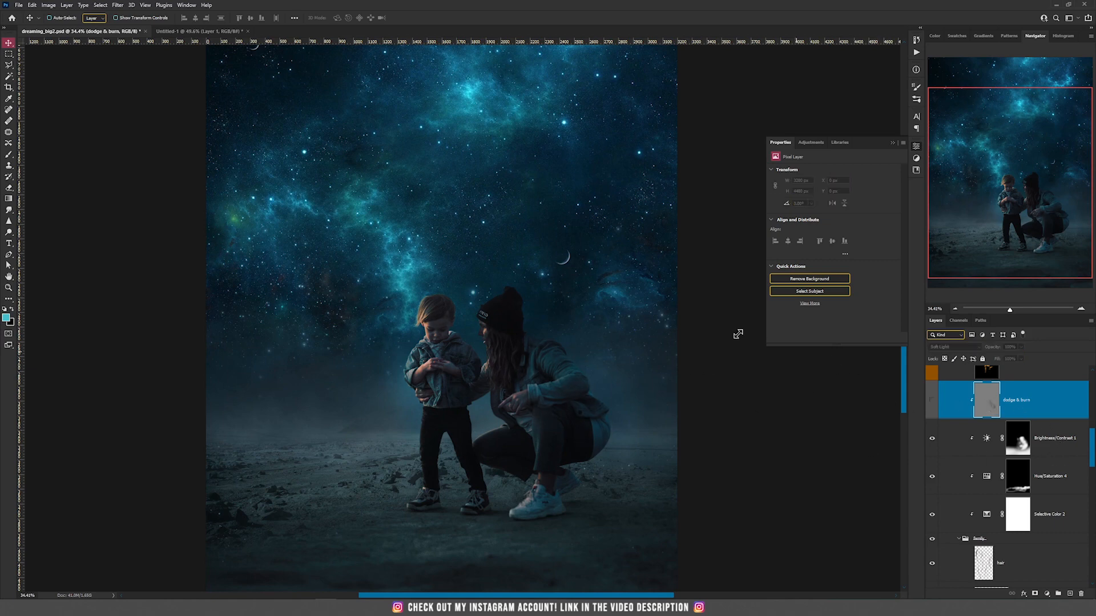
- Create a new layer clipped to the previous one in Soft Light mode, filled with 50% gray
{"action": "left_click", "coordinate": [67, 5]}
{"action": "mouse_move", "coordinate": [80, 14]}
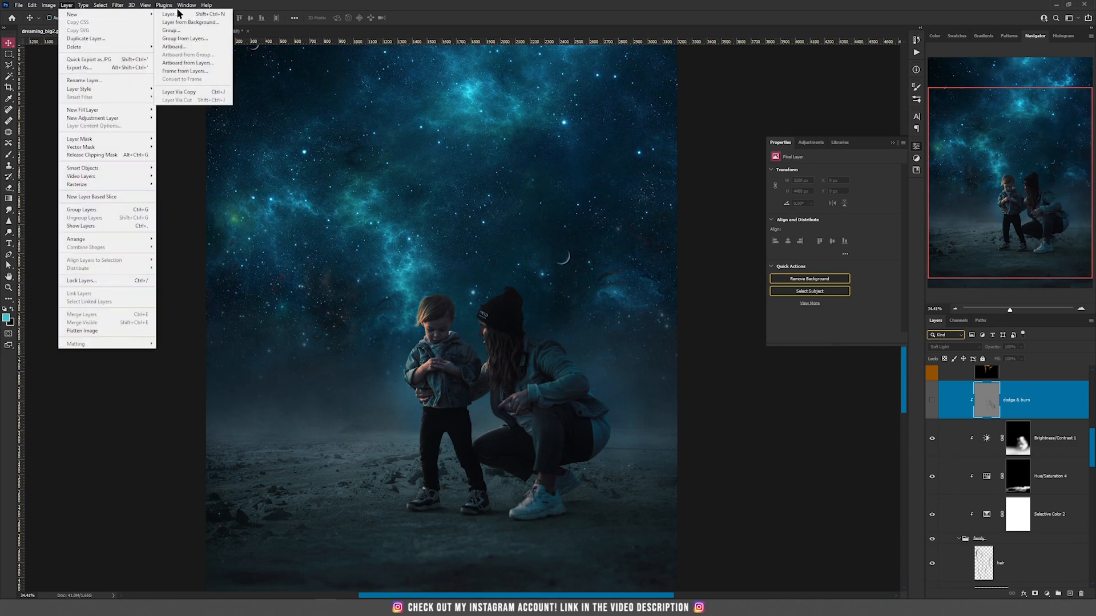
{"action": "left_click", "coordinate": [178, 13]}
{"action": "left_click", "coordinate": [509, 218]}
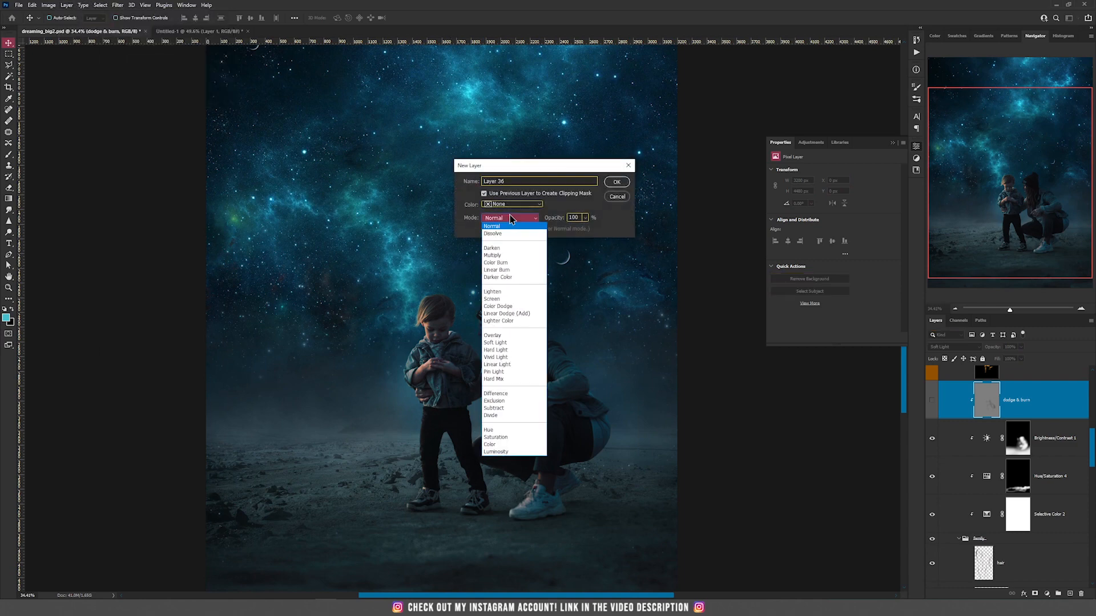
{"action": "left_click", "coordinate": [495, 343]}
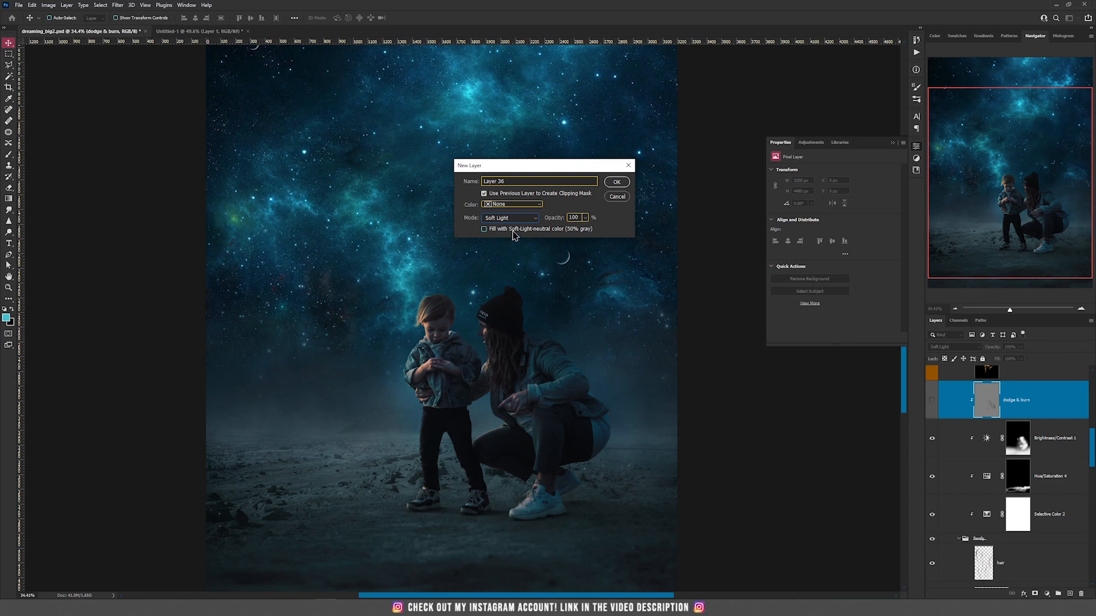
{"action": "left_click", "coordinate": [514, 231]}
{"action": "left_click", "coordinate": [616, 182]}
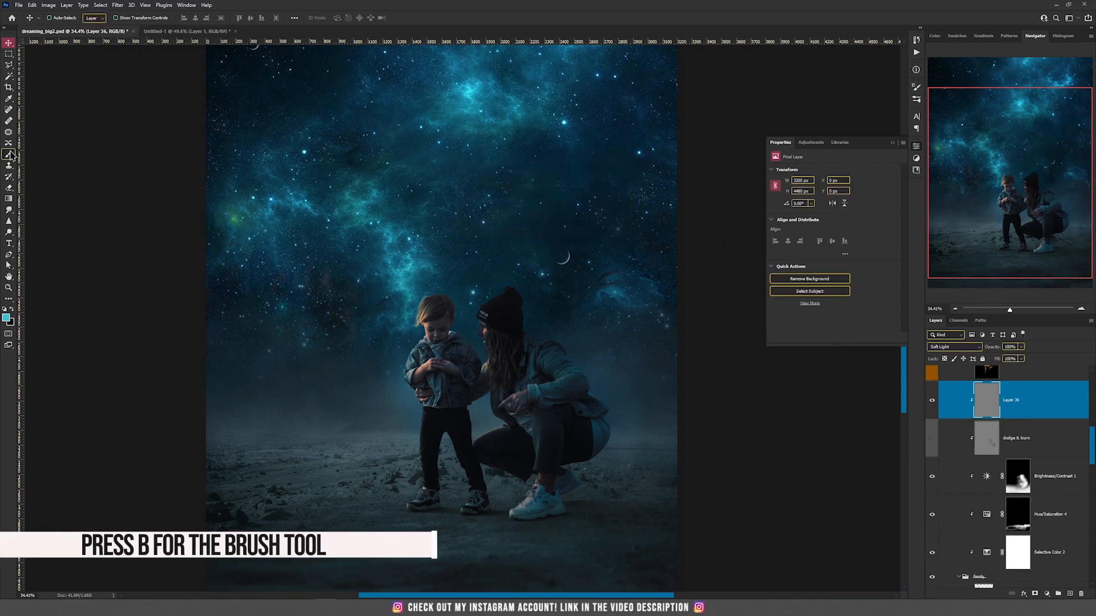
- Burn the shadows on the mother's legs and jacket on Layer 36 with a small soft black brush
{"action": "key", "text": "b"}
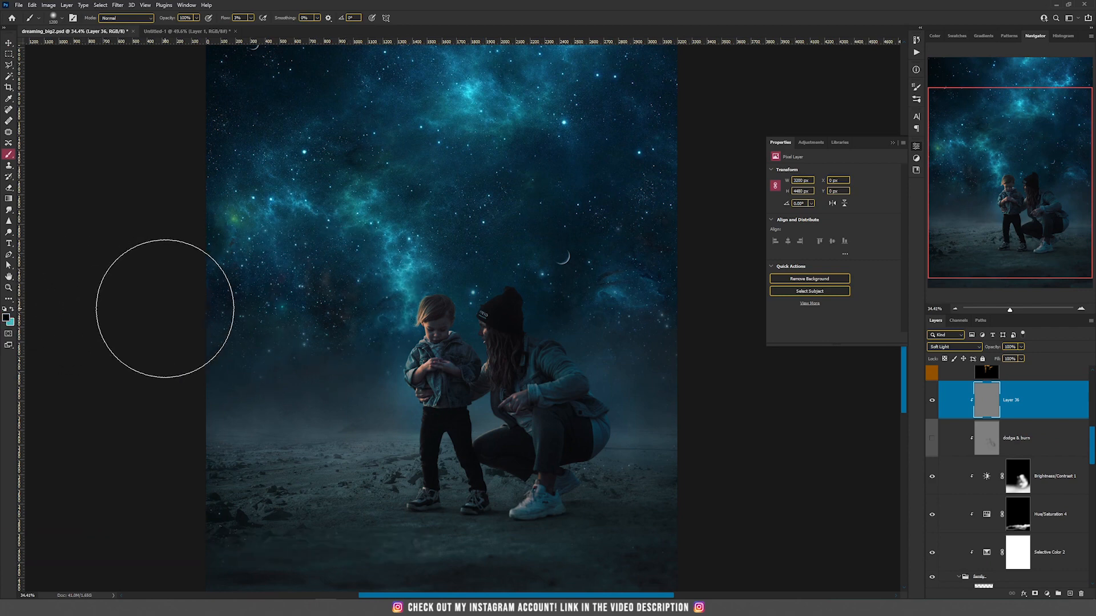
{"action": "key", "text": "d"}
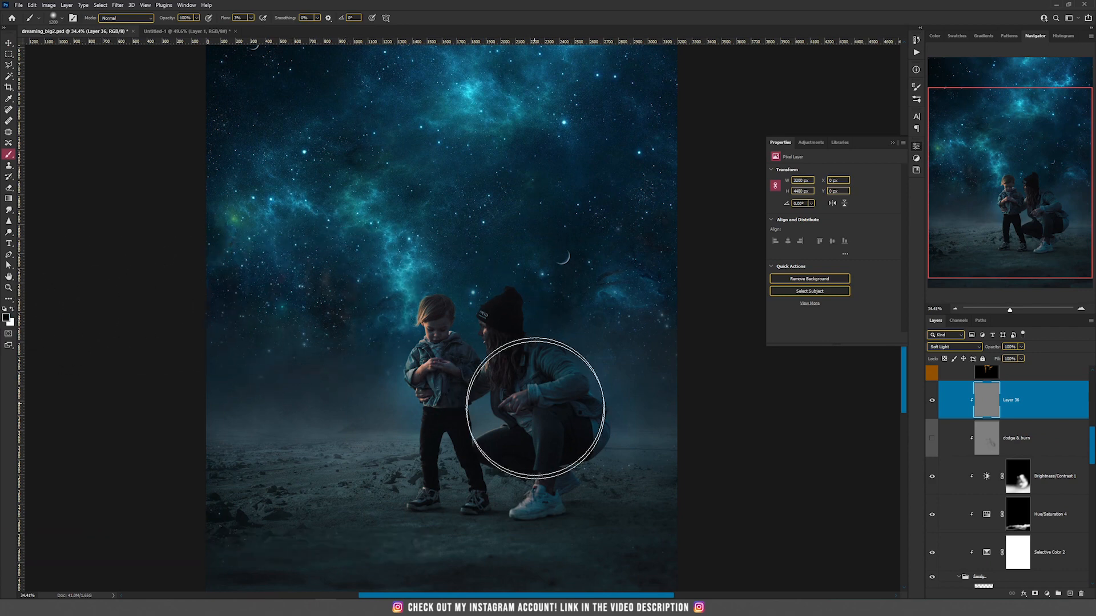
{"action": "scroll", "coordinate": [527, 440], "scroll_direction": "up", "scroll_amount": 12}
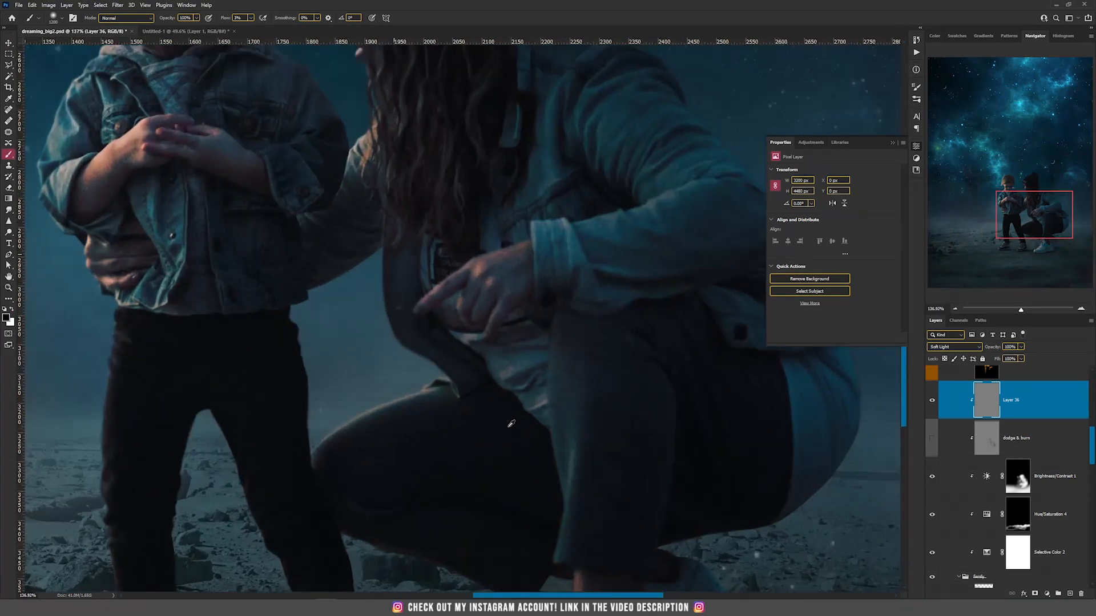
{"action": "key", "text": "bracketleft"}
{"action": "key", "text": "bracketleft"}
{"action": "key", "text": "bracketleft"}
{"action": "key", "text": "bracketleft"}
{"action": "key", "text": "bracketleft"}
{"action": "key", "text": "bracketleft"}
{"action": "key", "text": "bracketleft"}
{"action": "key", "text": "bracketleft"}
{"action": "key", "text": "bracketleft"}
{"action": "key", "text": "bracketleft"}
{"action": "key", "text": "bracketleft"}
{"action": "key", "text": "bracketleft"}
{"action": "key", "text": "bracketleft"}
{"action": "key", "text": "bracketleft"}
{"action": "key", "text": "bracketleft"}
{"action": "key", "text": "bracketleft"}
{"action": "key", "text": "bracketleft"}
{"action": "left_click_drag", "start_coordinate": [559, 289], "coordinate": [323, 232]}
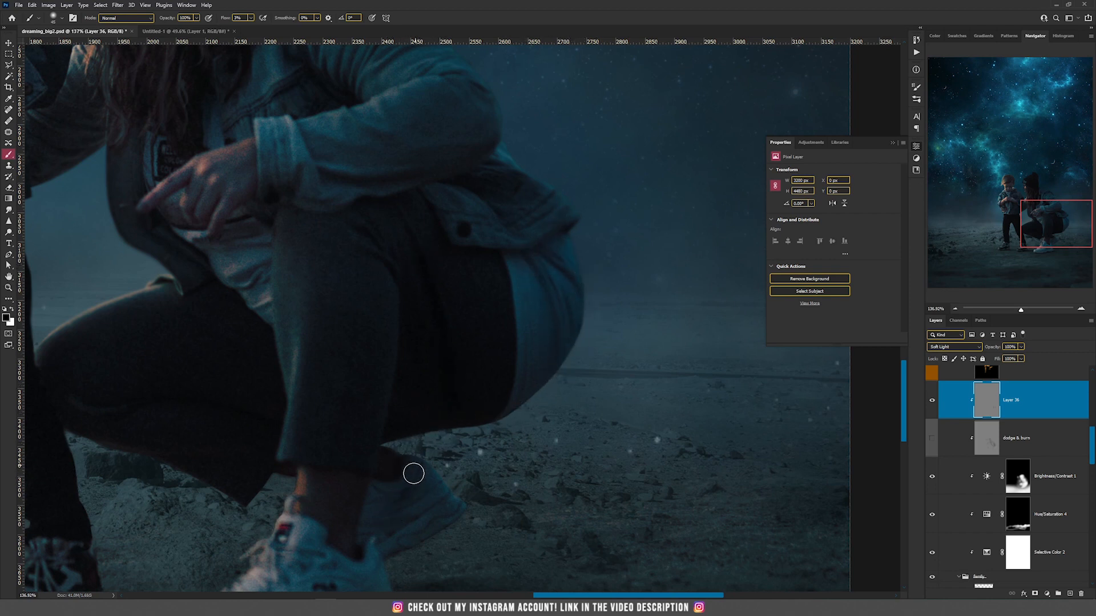
{"action": "left_click_drag", "start_coordinate": [414, 182], "coordinate": [502, 295]}
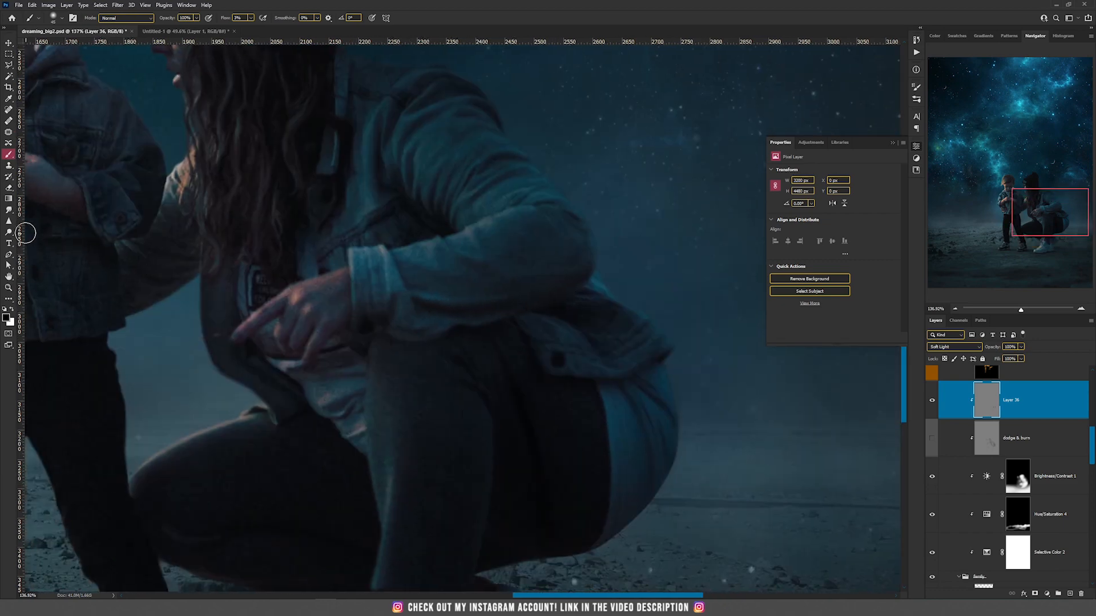
{"action": "left_click", "coordinate": [10, 232]}
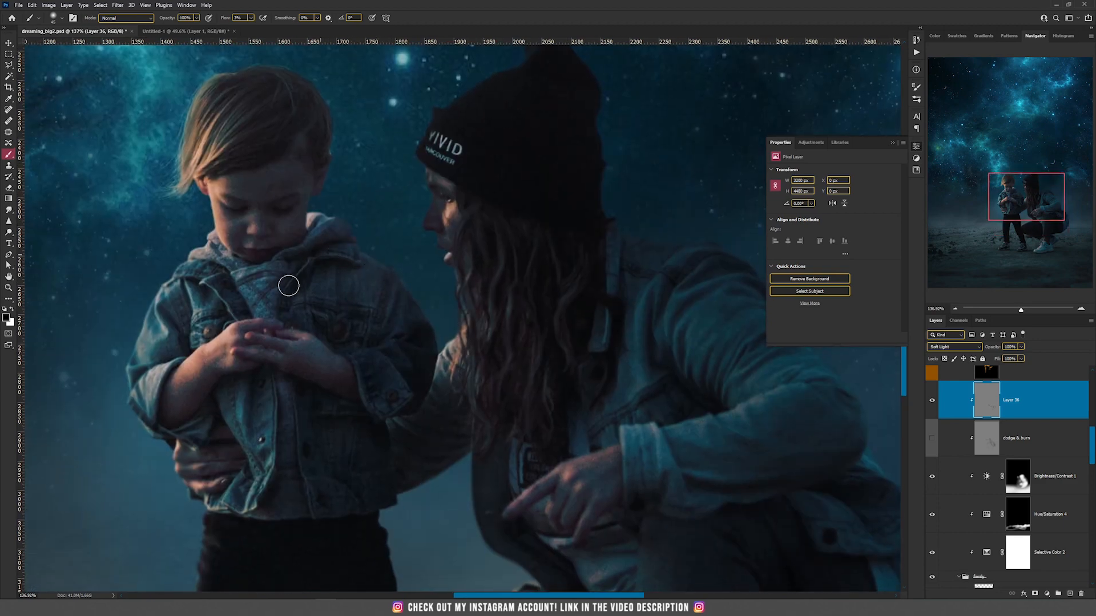
- Switch the brush colour to white and dodge the highlights on the child's jacket and legs on Layer 36
{"action": "left_click", "coordinate": [13, 310]}
{"action": "mouse_move", "coordinate": [231, 421]}
{"action": "left_mouse_down"}
{"action": "mouse_move", "coordinate": [244, 336]}
{"action": "mouse_move", "coordinate": [235, 337]}
{"action": "left_mouse_up"}
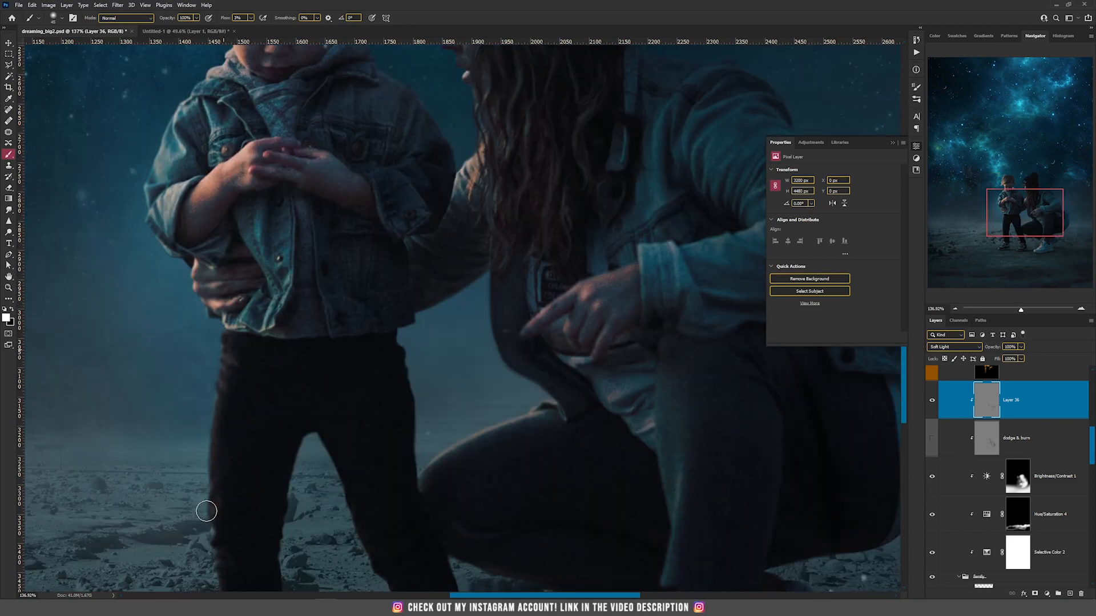
{"action": "left_click_drag", "start_coordinate": [256, 520], "coordinate": [257, 334]}
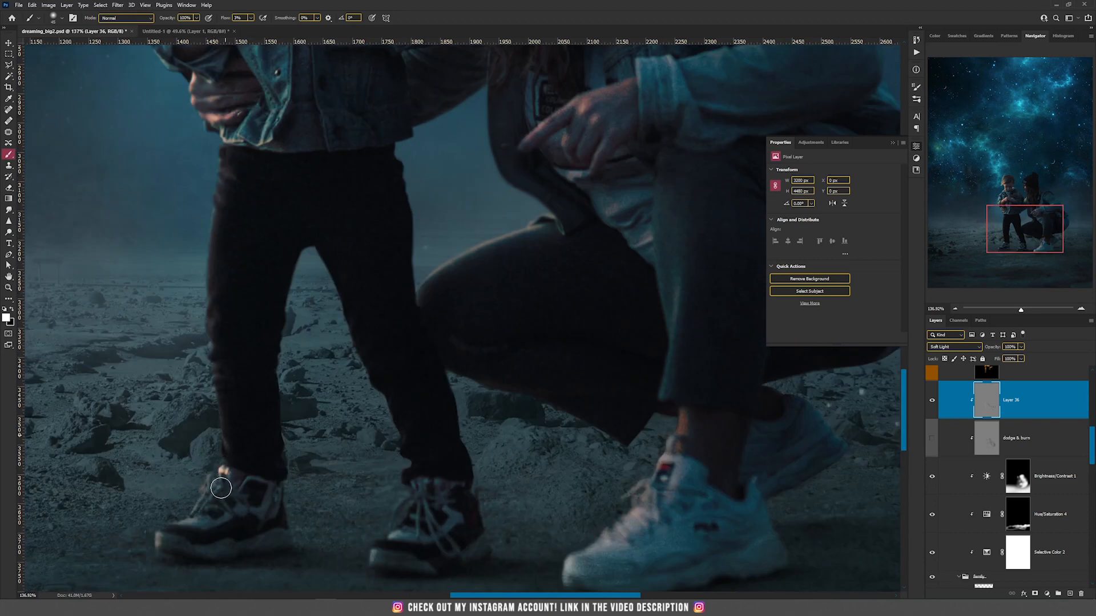
{"action": "scroll", "coordinate": [398, 318], "scroll_direction": "down", "scroll_amount": 4}
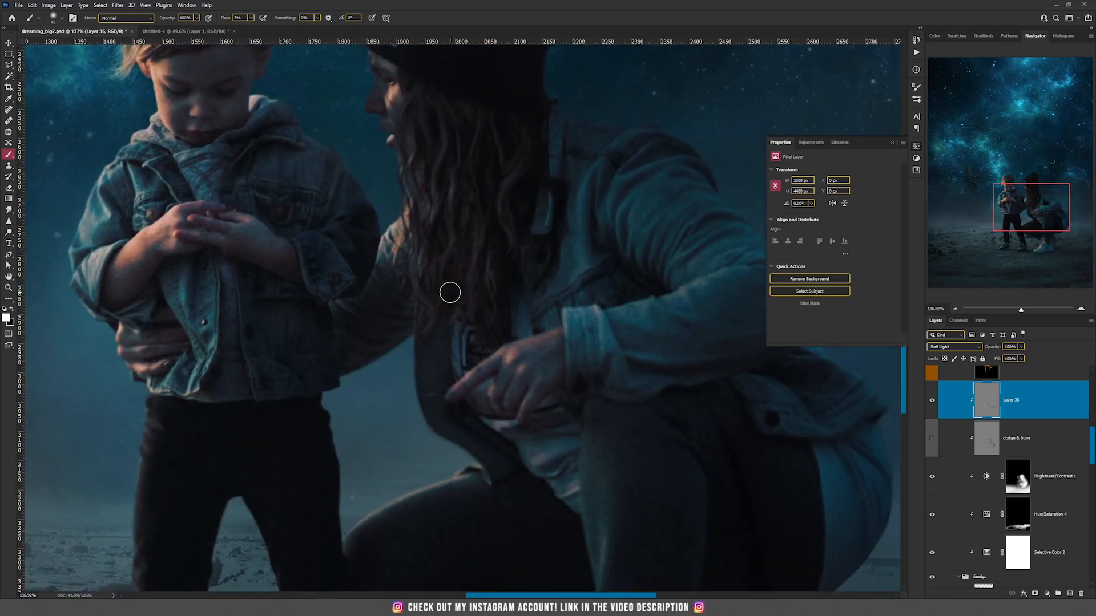
{"action": "scroll", "coordinate": [450, 292], "scroll_direction": "down", "scroll_amount": 4}
- Delete Layer 36 and make the dodge & burn layer visible again
{"action": "key", "text": "v"}
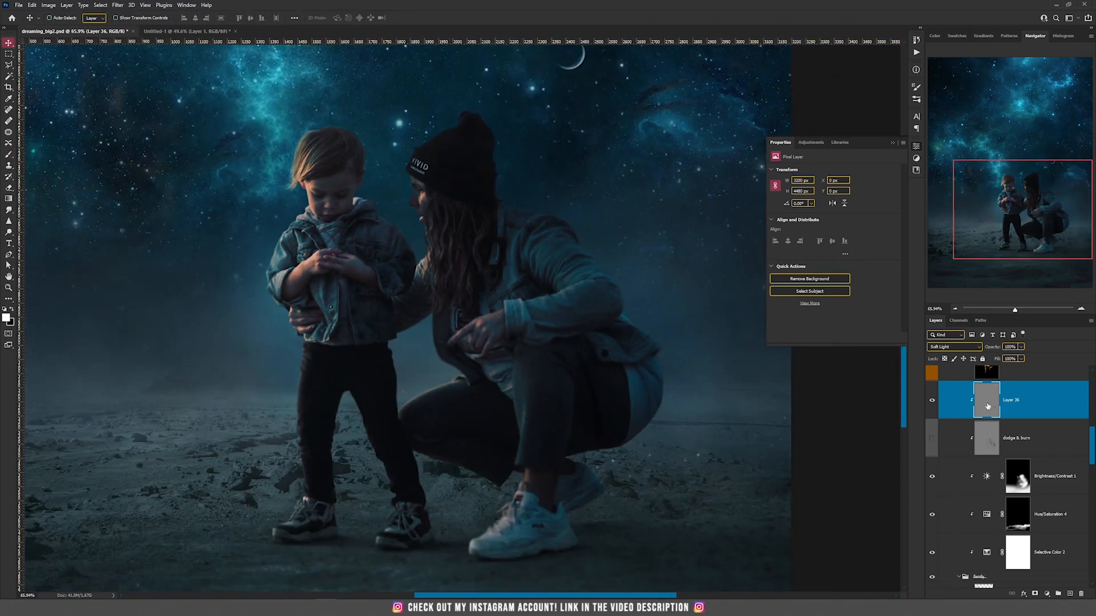
{"action": "scroll", "coordinate": [609, 417], "scroll_direction": "down", "scroll_amount": 2}
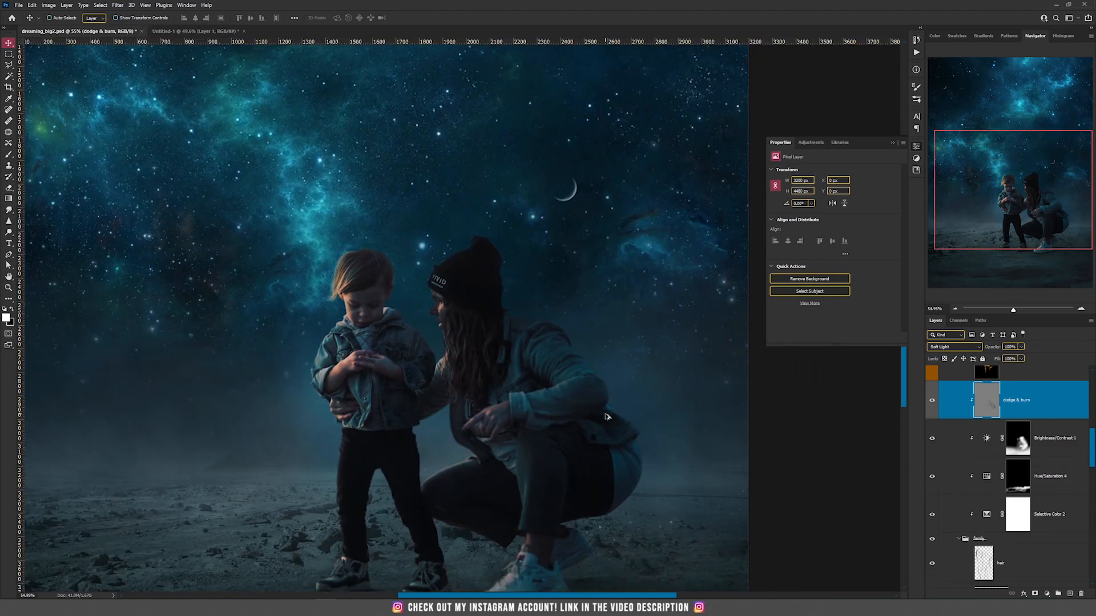
{"action": "mouse_move", "coordinate": [591, 330]}
{"action": "left_mouse_down"}
{"action": "mouse_move", "coordinate": [554, 358]}
{"action": "mouse_move", "coordinate": [527, 350]}
{"action": "left_mouse_up"}
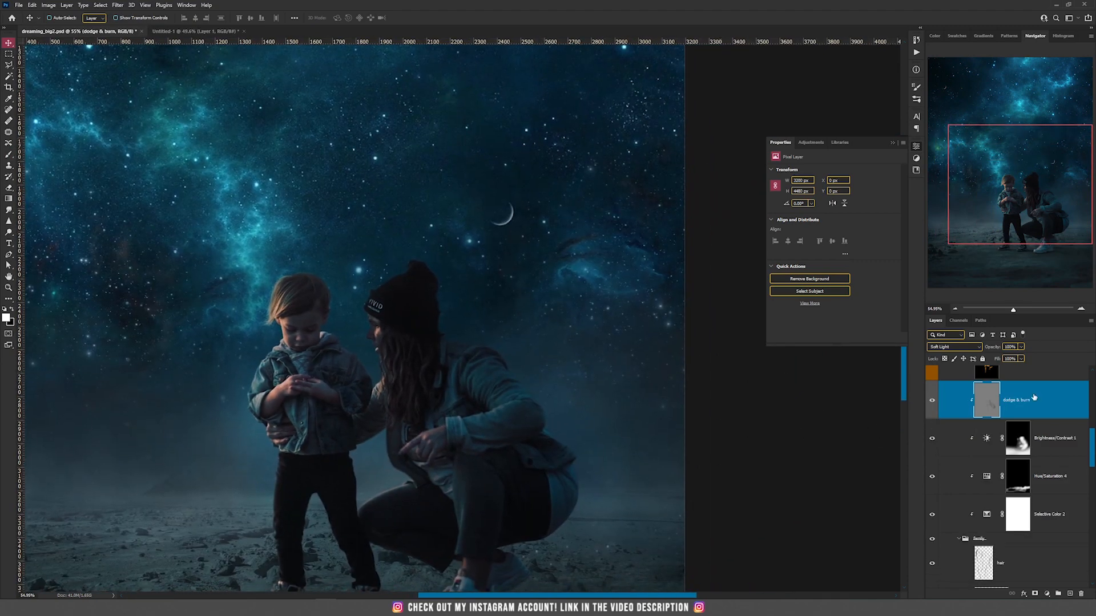
- Above the lowest highlights layer, create a new clipped layer in Linear Dodge (Add) mode filled with neutral black
{"action": "scroll", "coordinate": [1046, 409], "scroll_direction": "up", "scroll_amount": 2}
{"action": "left_click", "coordinate": [1047, 410]}
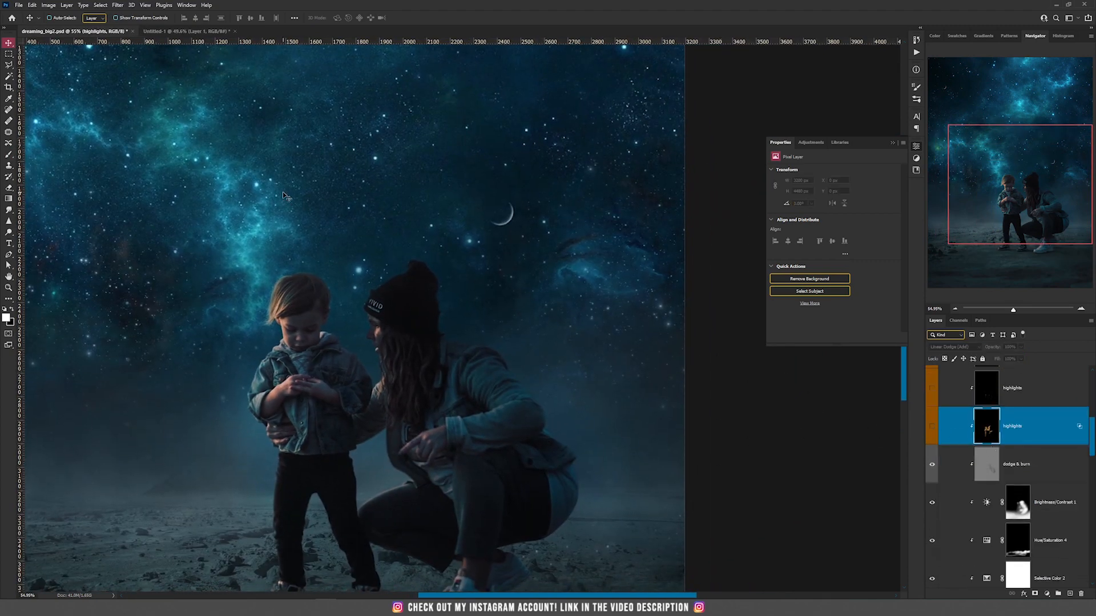
{"action": "left_click", "coordinate": [67, 6]}
{"action": "mouse_move", "coordinate": [105, 16]}
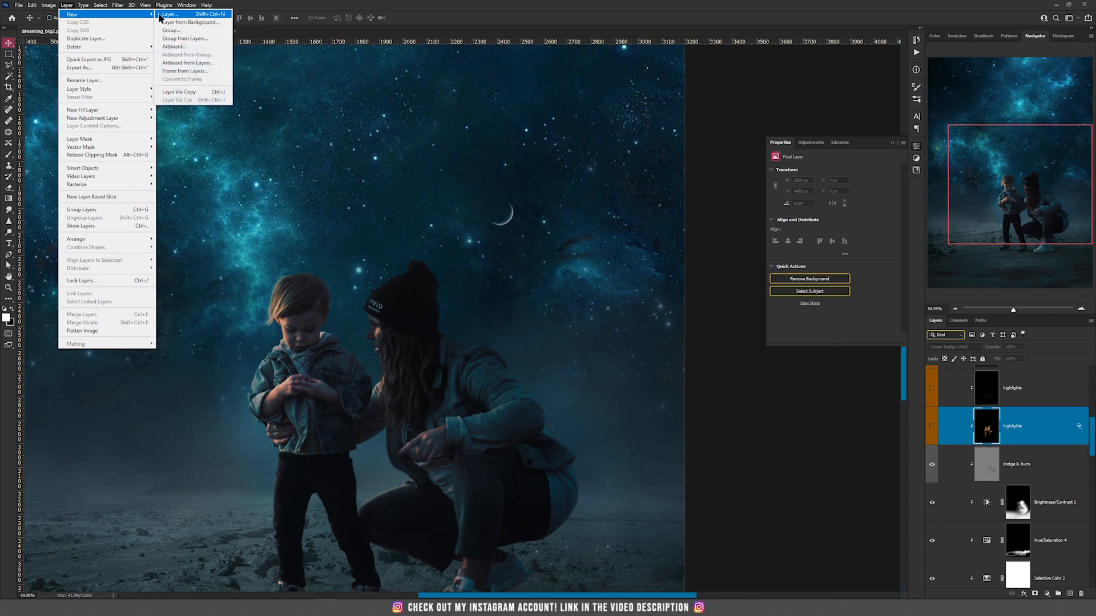
{"action": "left_click", "coordinate": [166, 18]}
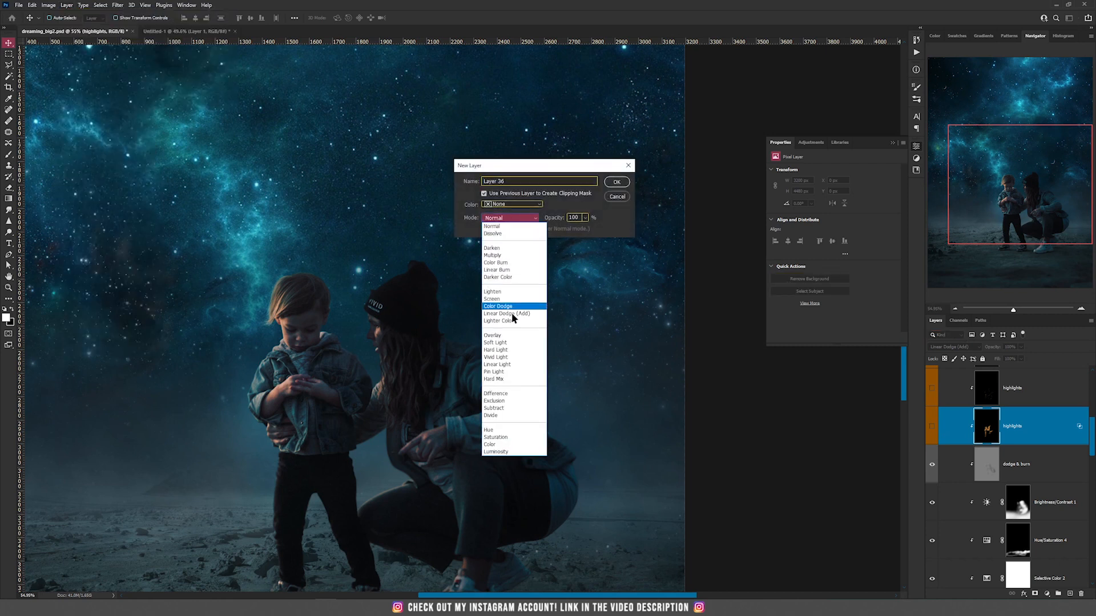
{"action": "left_click", "coordinate": [513, 313]}
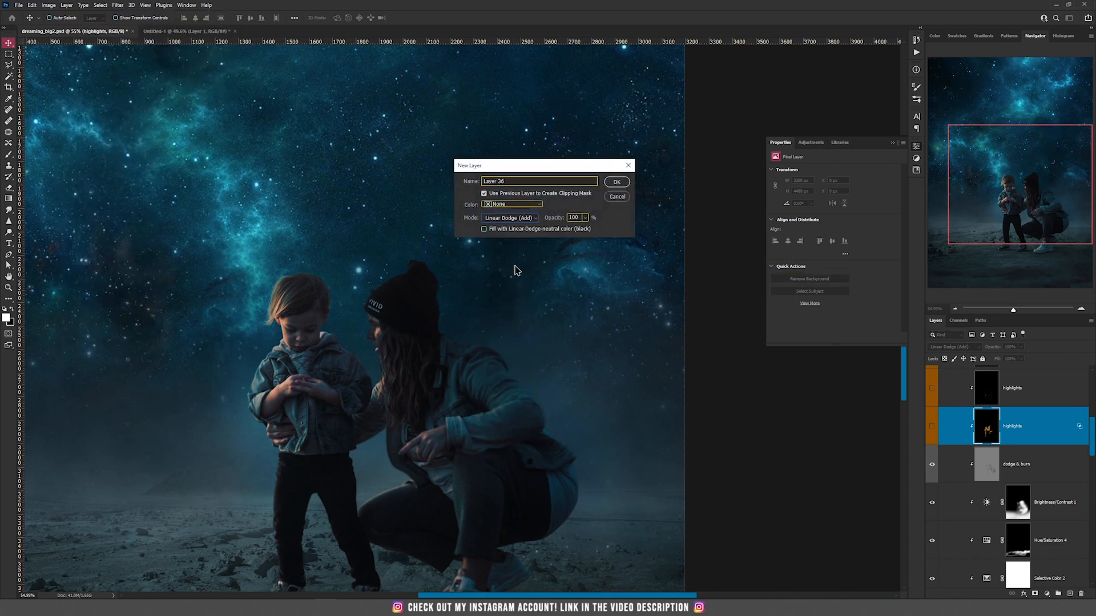
{"action": "left_click", "coordinate": [617, 182]}
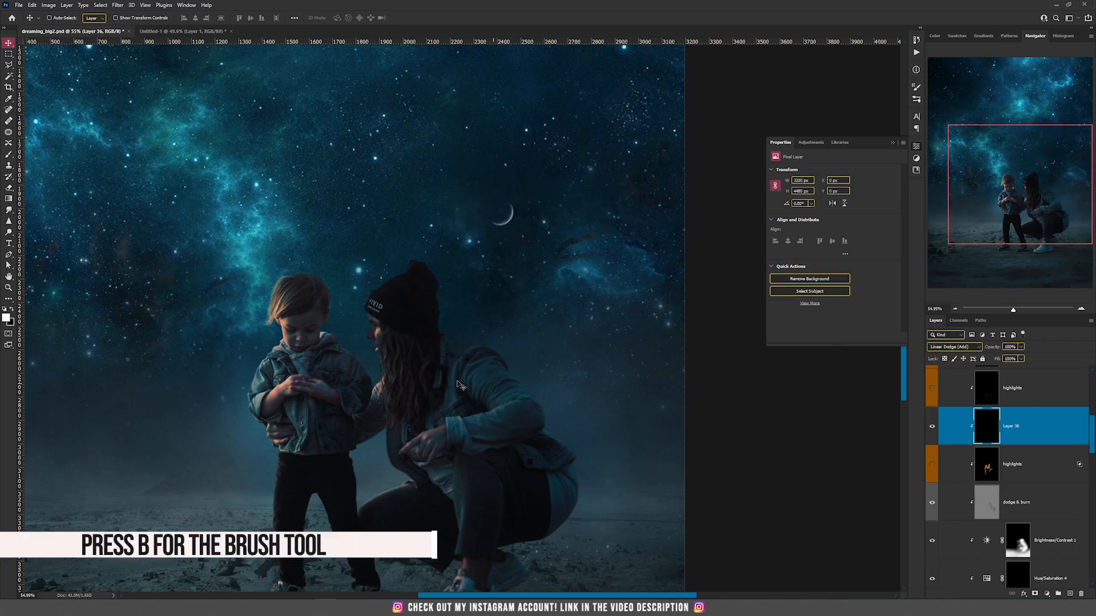
- Activate the Brush tool and set the foreground colour to orange
{"action": "key", "text": "b"}
{"action": "left_click", "coordinate": [6, 315]}
{"action": "left_click_drag", "start_coordinate": [825, 469], "coordinate": [825, 461]}
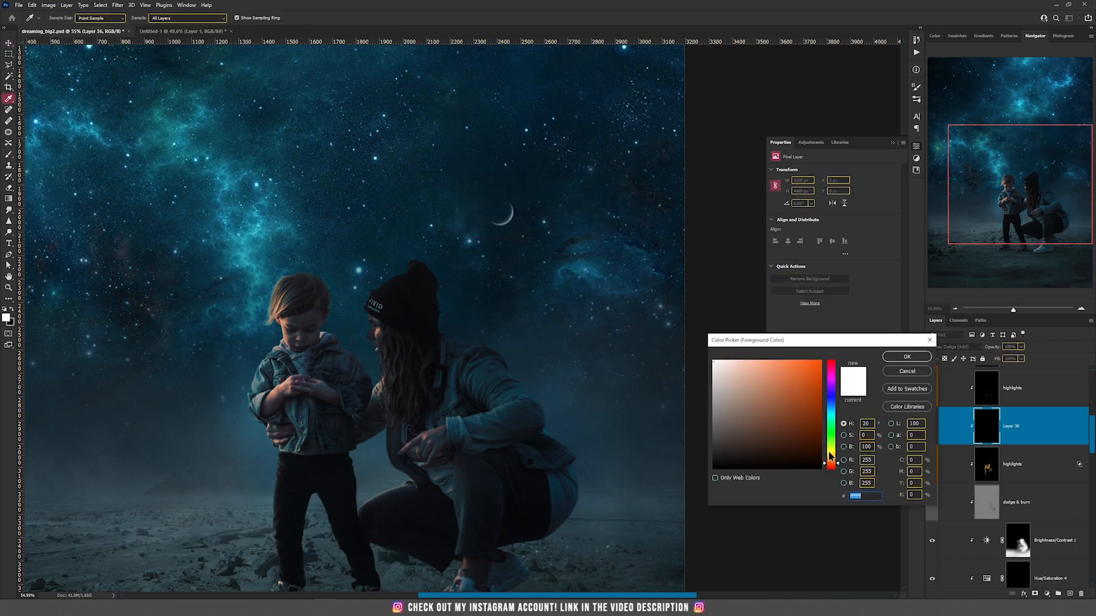
{"action": "key", "text": "Return"}
- Paint a warm orange glow over the child, the mother's beanie, hair and jacket on Layer 36 with an enlarged brush
{"action": "scroll", "coordinate": [280, 336], "scroll_direction": "up", "scroll_amount": 3}
{"action": "key", "text": "bracketright"}
{"action": "key", "text": "bracketright"}
{"action": "key", "text": "bracketright"}
{"action": "key", "text": "bracketright"}
{"action": "key", "text": "bracketright"}
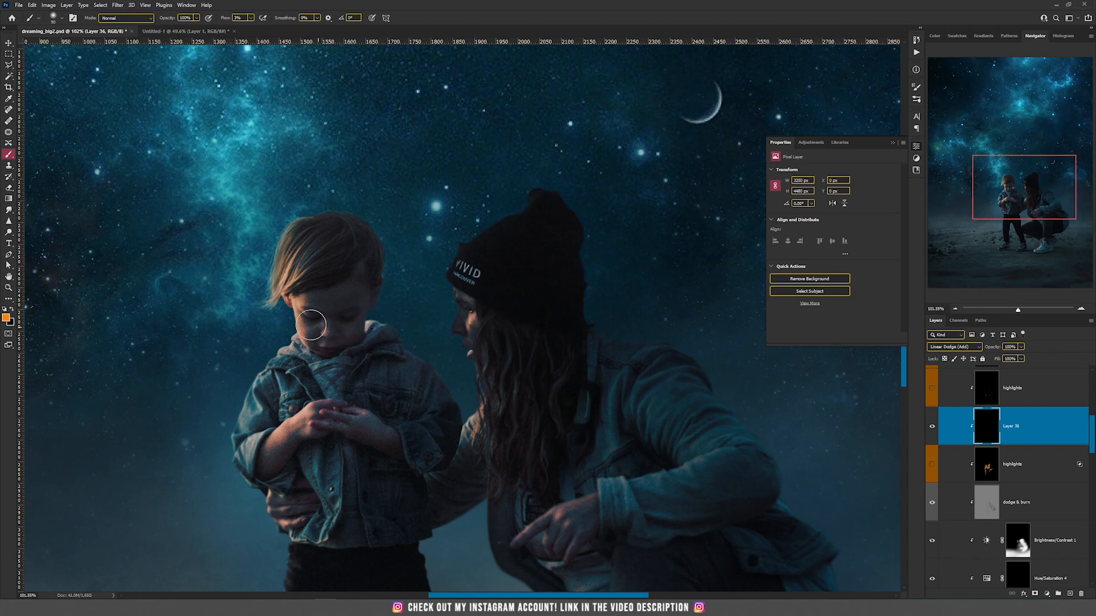
{"action": "key", "text": "bracketright"}
{"action": "key", "text": "bracketright"}
{"action": "key", "text": "bracketright"}
{"action": "key", "text": "bracketright"}
{"action": "key", "text": "bracketright"}
{"action": "mouse_move", "coordinate": [262, 278]}
{"action": "left_mouse_down"}
{"action": "mouse_move", "coordinate": [286, 367]}
{"action": "mouse_move", "coordinate": [287, 353]}
{"action": "mouse_move", "coordinate": [236, 440]}
{"action": "mouse_move", "coordinate": [279, 347]}
{"action": "mouse_move", "coordinate": [247, 481]}
{"action": "mouse_move", "coordinate": [254, 470]}
{"action": "mouse_move", "coordinate": [308, 505]}
{"action": "left_mouse_up"}
{"action": "scroll", "coordinate": [309, 505], "scroll_direction": "down", "scroll_amount": 3}
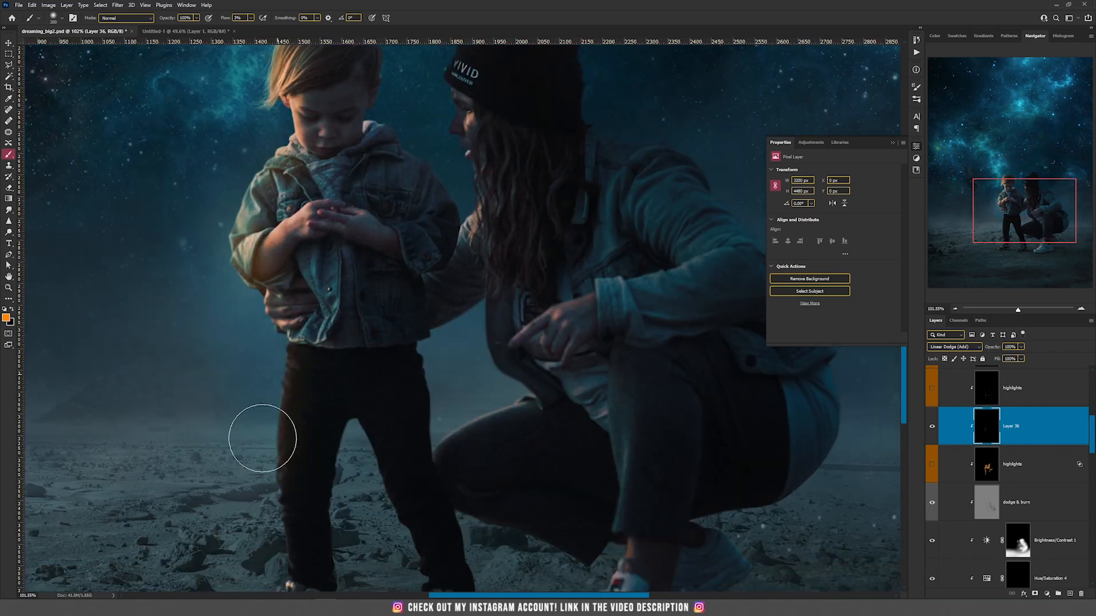
{"action": "scroll", "coordinate": [343, 183], "scroll_direction": "up", "scroll_amount": 3}
{"action": "mouse_move", "coordinate": [420, 277]}
{"action": "left_mouse_down"}
{"action": "mouse_move", "coordinate": [429, 199]}
{"action": "mouse_move", "coordinate": [447, 213]}
{"action": "mouse_move", "coordinate": [445, 200]}
{"action": "mouse_move", "coordinate": [529, 134]}
{"action": "mouse_move", "coordinate": [482, 334]}
{"action": "mouse_move", "coordinate": [473, 461]}
{"action": "mouse_move", "coordinate": [478, 315]}
{"action": "mouse_move", "coordinate": [490, 321]}
{"action": "mouse_move", "coordinate": [480, 450]}
{"action": "left_mouse_up"}
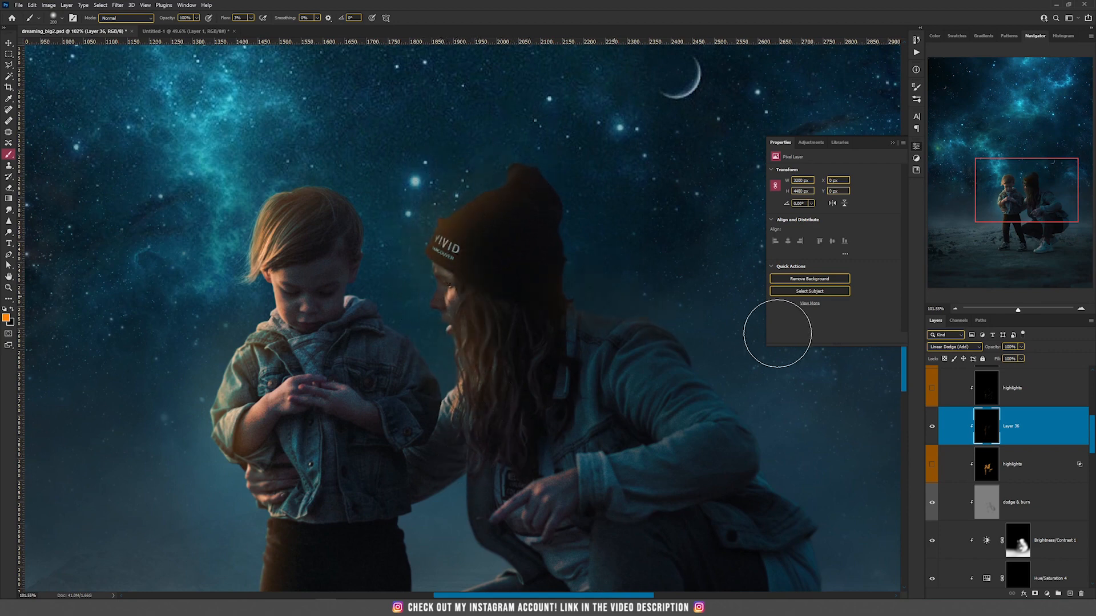
{"action": "scroll", "coordinate": [570, 331], "scroll_direction": "down", "scroll_amount": 3}
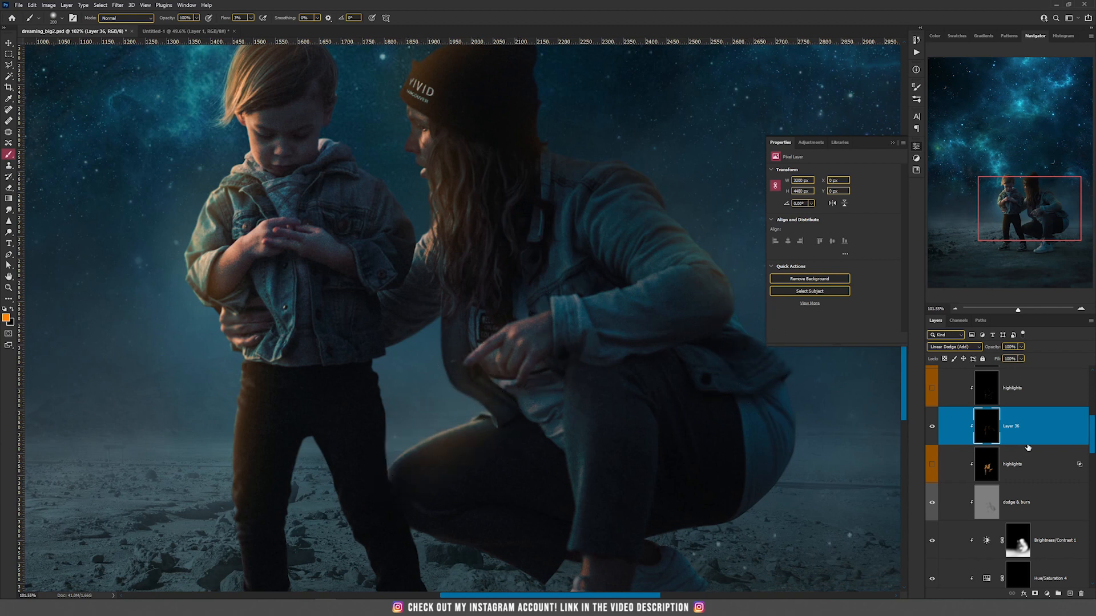
- Split the Blend If underlying-layer black slider of Layer 36 to 0 / 204 and brush more orange over the mother
{"action": "double_click", "coordinate": [1032, 419]}
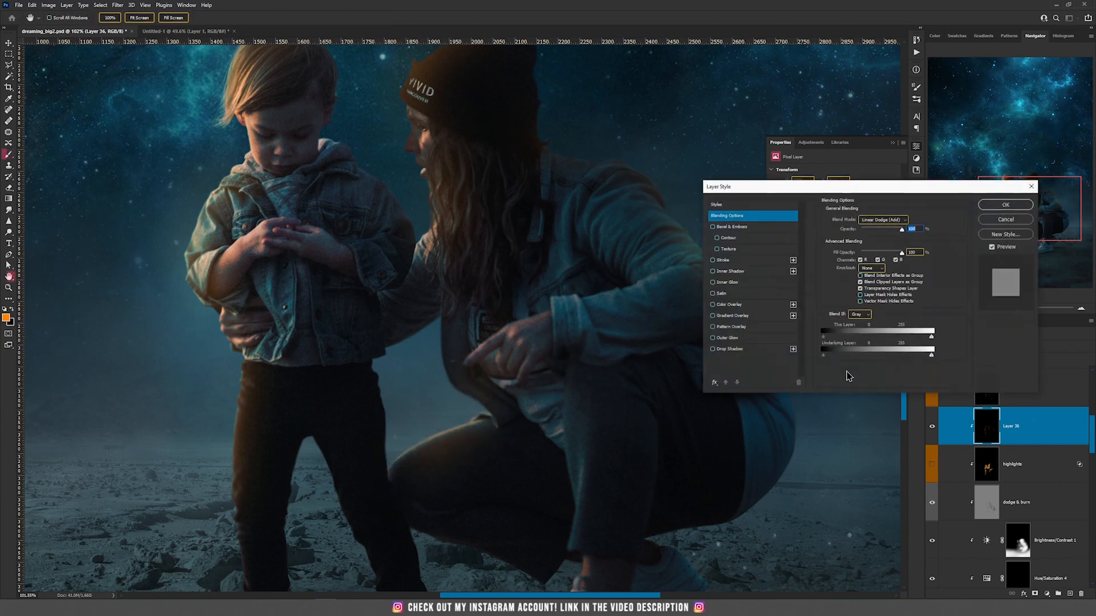
{"action": "left_click_drag", "start_coordinate": [827, 357], "coordinate": [908, 363]}
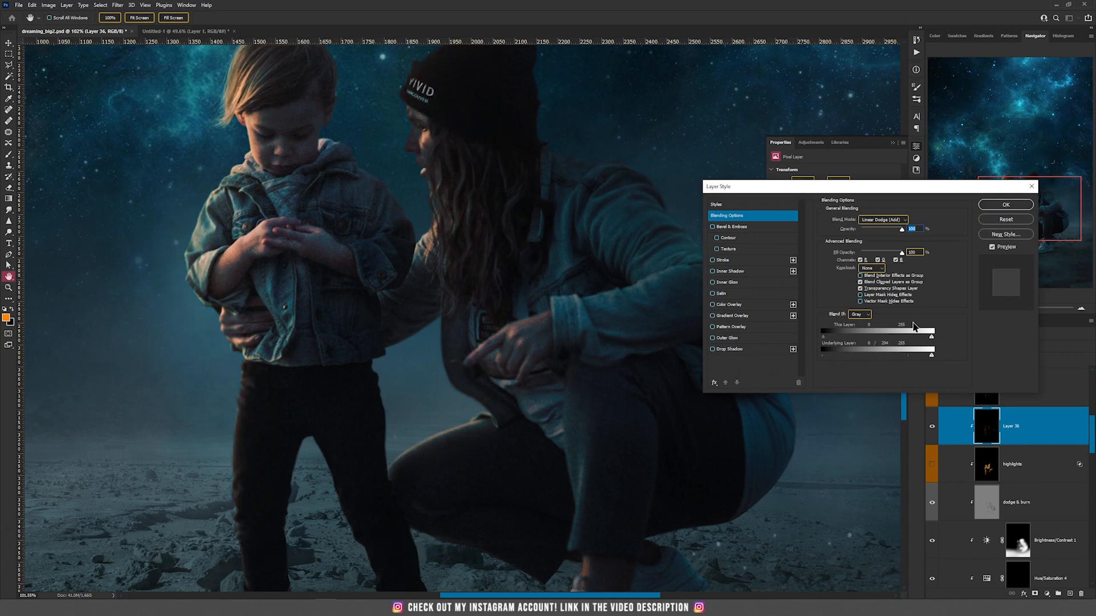
{"action": "left_click", "coordinate": [1006, 204]}
{"action": "key", "text": "b"}
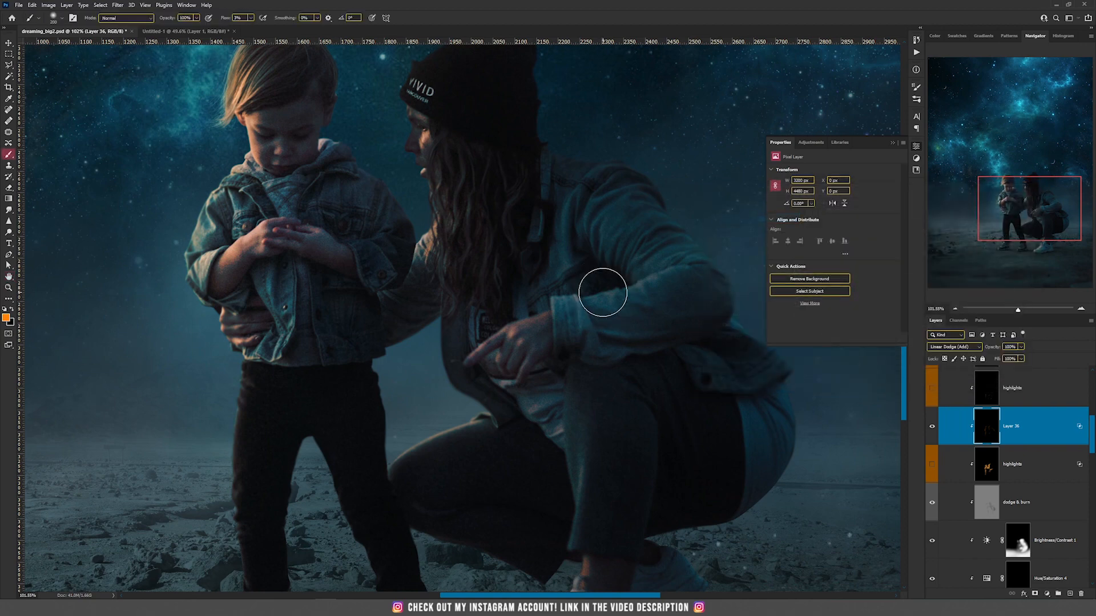
{"action": "scroll", "coordinate": [622, 291], "scroll_direction": "down", "scroll_amount": 3}
{"action": "key", "text": "ctrl+0"}
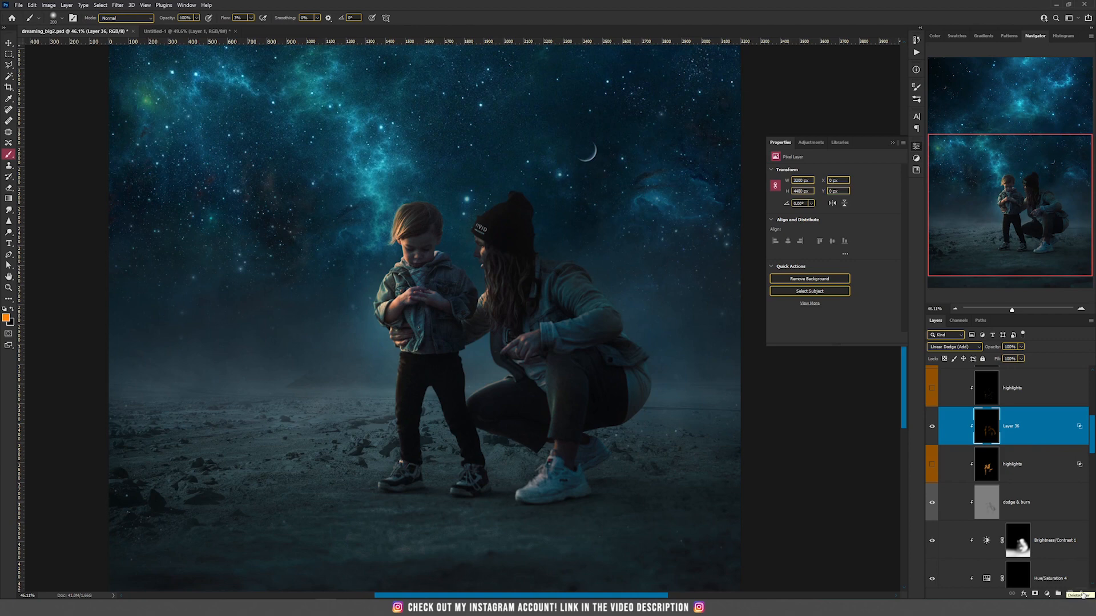
- Delete Layer 36 and show the finished highlights layer directly above dodge & burn
{"action": "left_click", "coordinate": [1081, 594]}
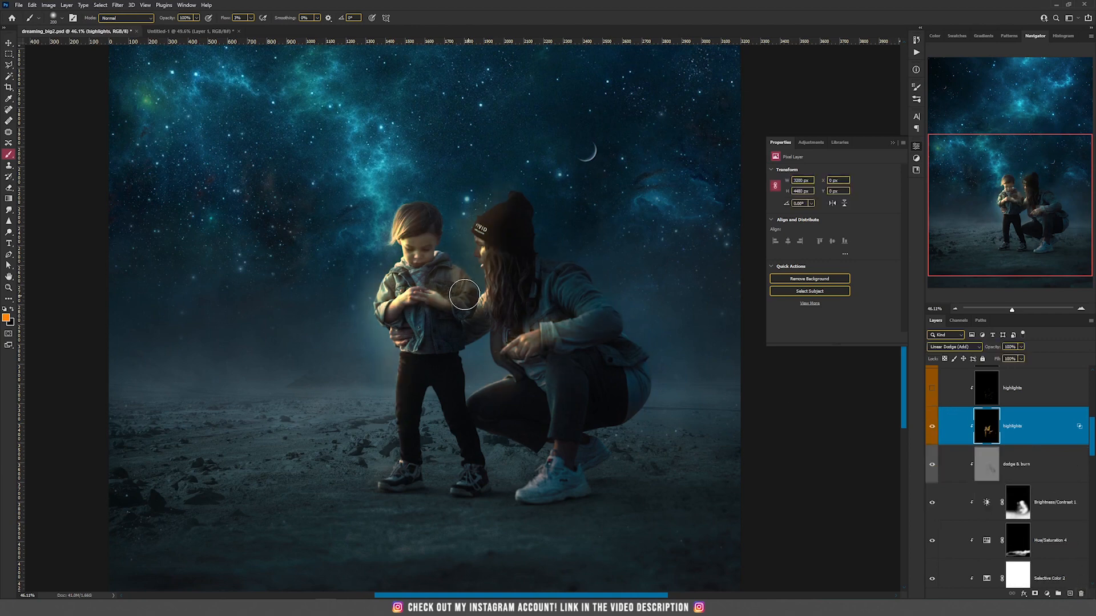
{"action": "scroll", "coordinate": [489, 298], "scroll_direction": "up", "scroll_amount": 2}
{"action": "scroll", "coordinate": [959, 404], "scroll_direction": "up", "scroll_amount": 1}
{"action": "scroll", "coordinate": [959, 403], "scroll_direction": "up", "scroll_amount": 2}
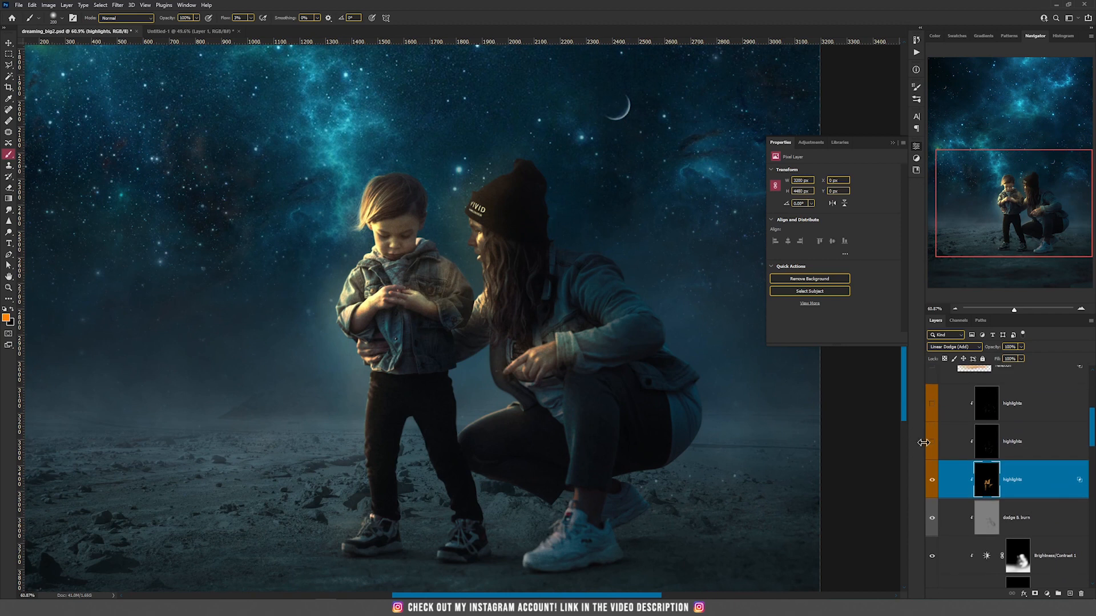
- Show the middle highlights layer and inspect its blending options without changing them
{"action": "left_click", "coordinate": [932, 442]}
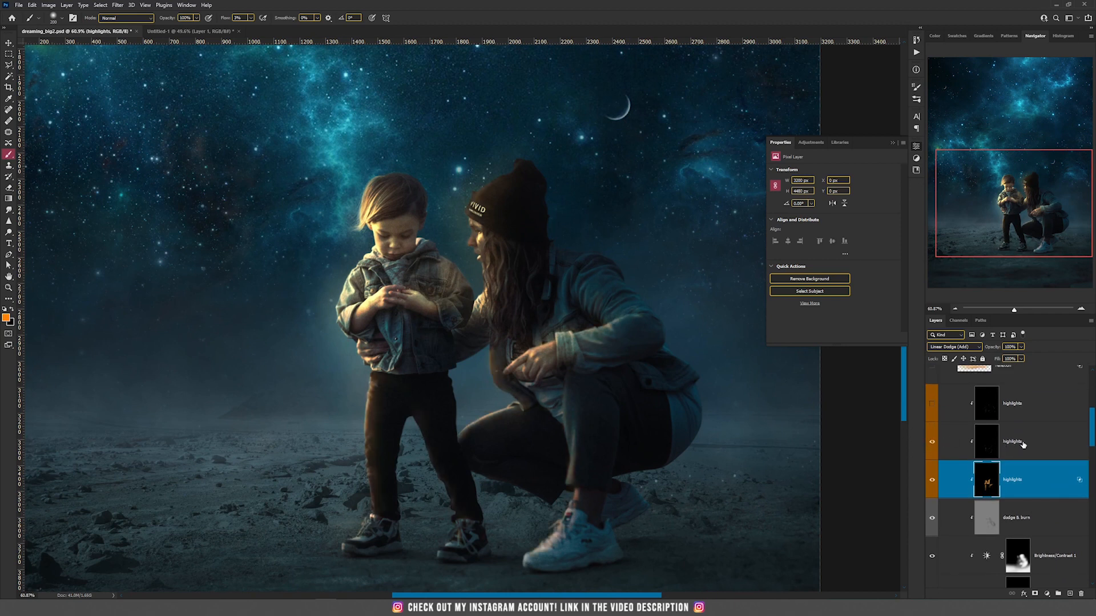
{"action": "left_click", "coordinate": [1014, 444]}
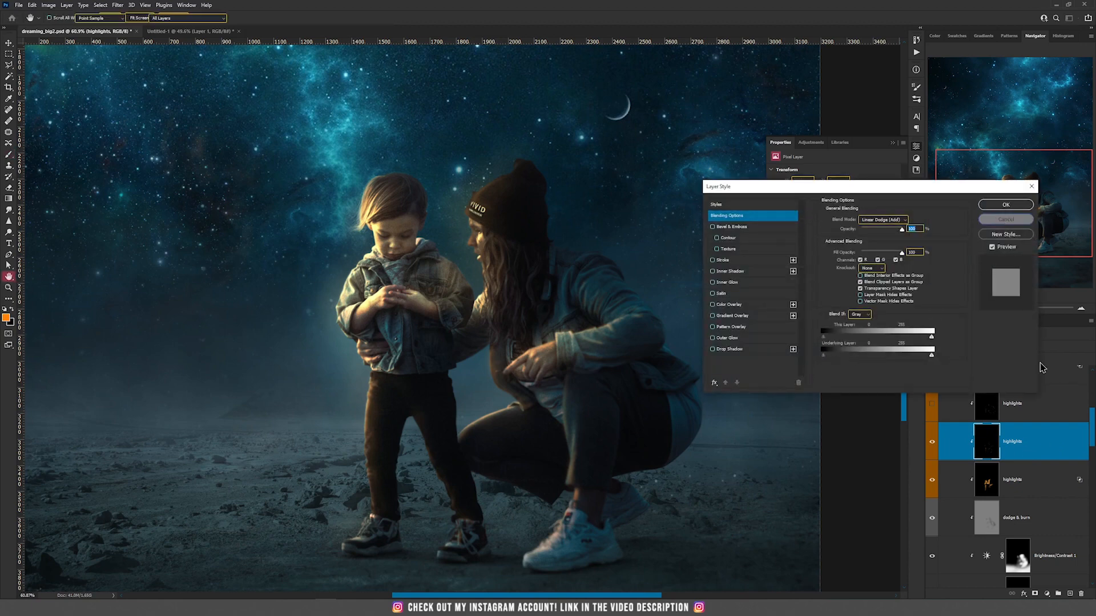
{"action": "left_click", "coordinate": [999, 220]}
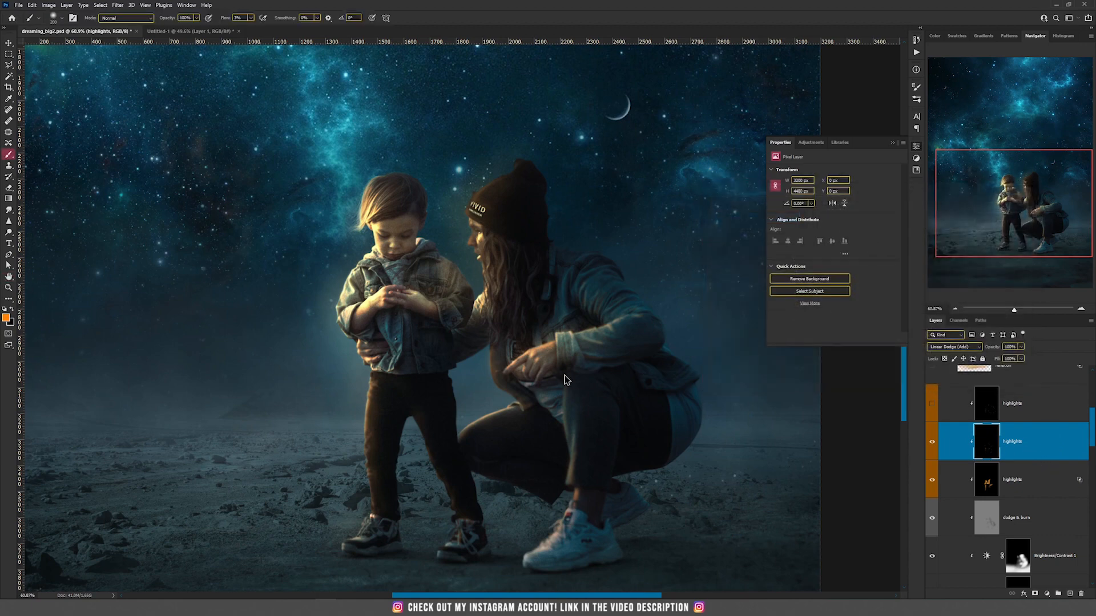
- Hide the middle highlights layer and create a clipped, black-filled Linear Dodge (Add) layer above the lowest highlights layer
{"action": "left_click", "coordinate": [1017, 481]}
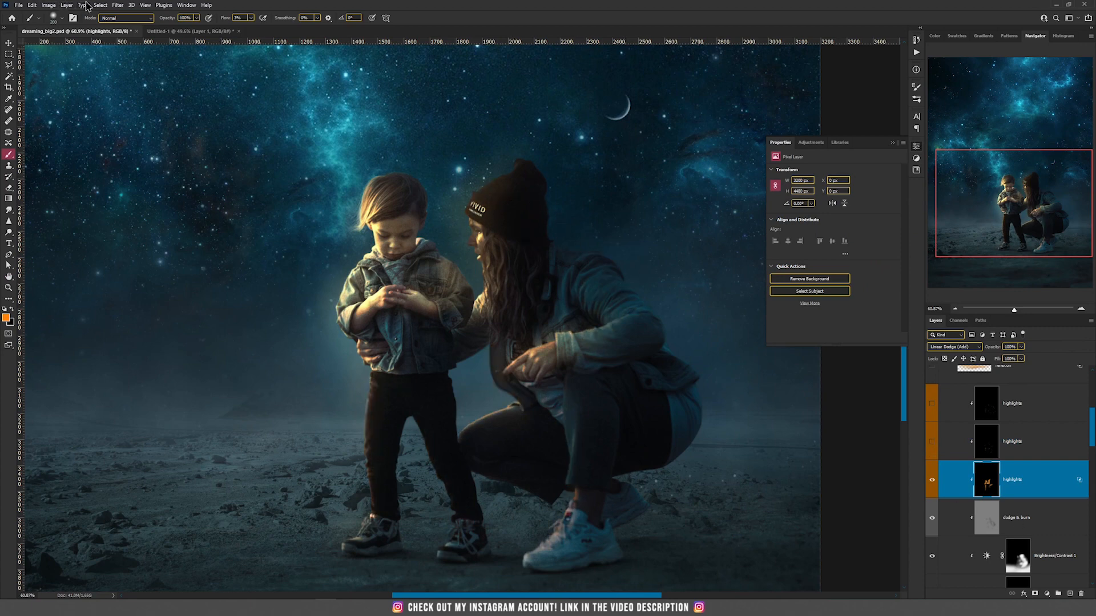
{"action": "left_click", "coordinate": [66, 5]}
{"action": "mouse_move", "coordinate": [85, 15]}
{"action": "left_click", "coordinate": [182, 16]}
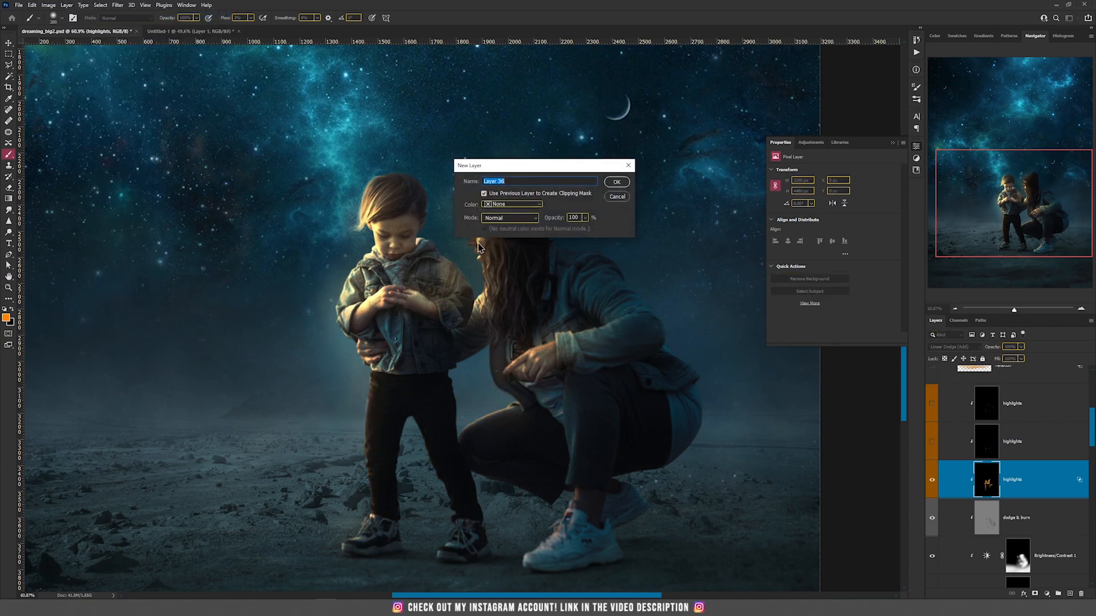
{"action": "left_click", "coordinate": [510, 218]}
{"action": "left_click", "coordinate": [505, 316]}
{"action": "left_click", "coordinate": [516, 229]}
{"action": "left_click", "coordinate": [617, 181]}
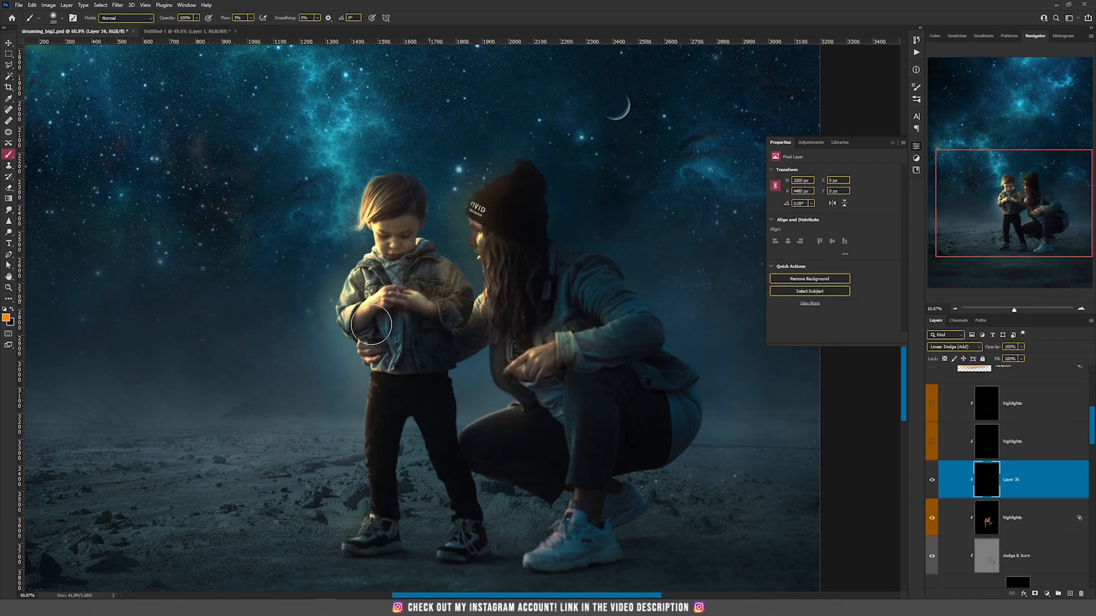
- Shrink the brush to a fine size for painting small highlights on the child's hands and jacket
{"action": "scroll", "coordinate": [342, 291], "scroll_direction": "up", "scroll_amount": 5}
{"action": "key", "text": "bracketleft"}
{"action": "key", "text": "bracketleft"}
{"action": "key", "text": "bracketleft"}
{"action": "key", "text": "bracketleft"}
{"action": "key", "text": "bracketleft"}
{"action": "key", "text": "bracketleft"}
{"action": "key", "text": "bracketleft"}
{"action": "key", "text": "bracketleft"}
{"action": "key", "text": "bracketleft"}
{"action": "key", "text": "bracketleft"}
{"action": "key", "text": "bracketleft"}
{"action": "key", "text": "bracketleft"}
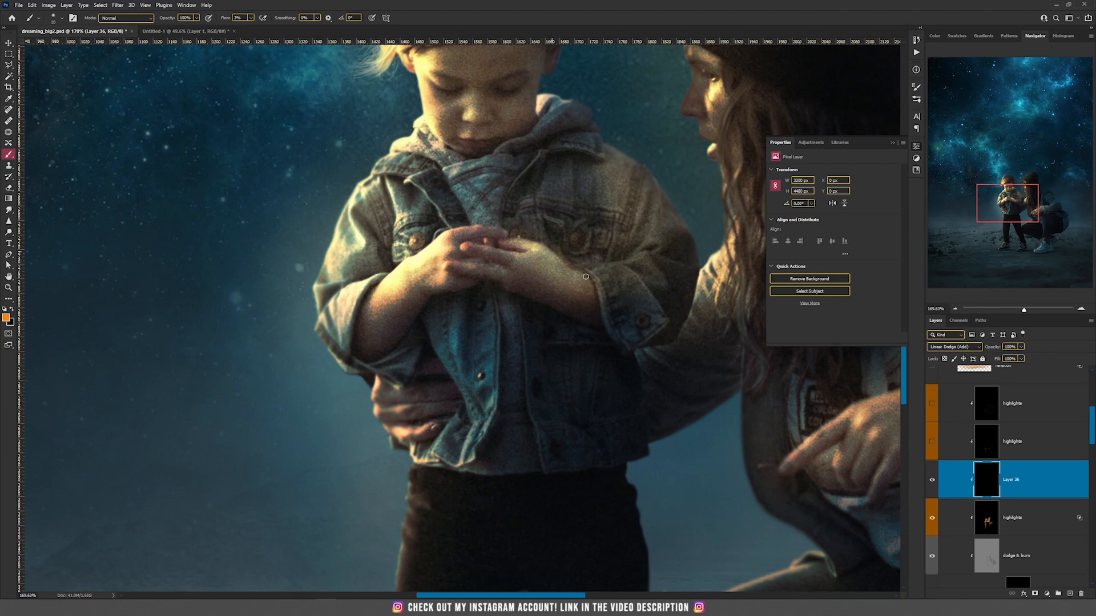
- Delete Layer 36 and show the finished middle and top highlights layers
{"action": "scroll", "coordinate": [583, 273], "scroll_direction": "down", "scroll_amount": 5}
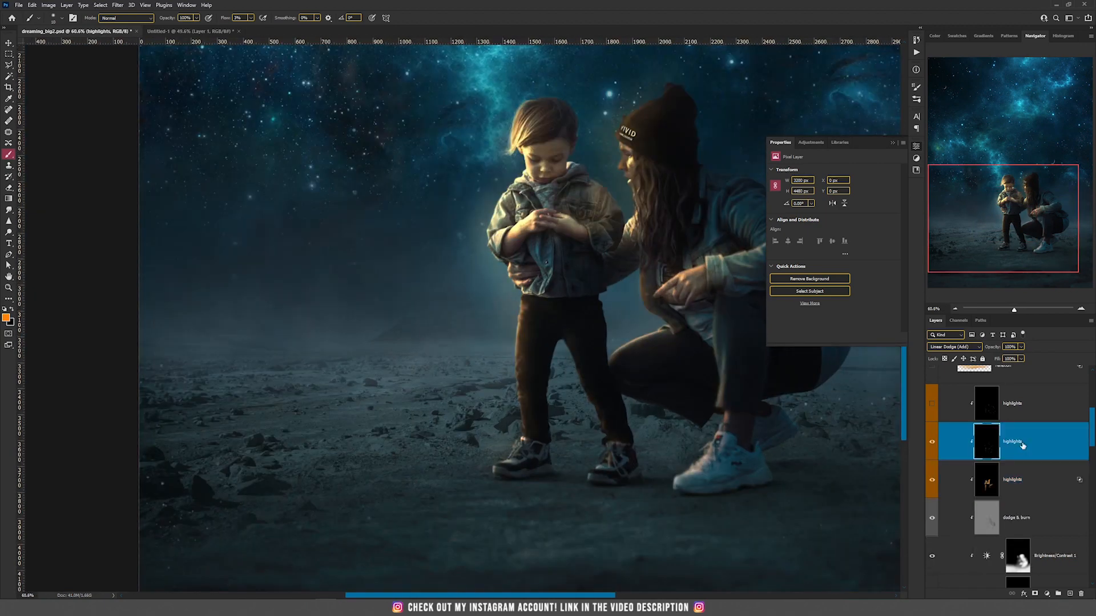
{"action": "left_click_drag", "start_coordinate": [658, 315], "coordinate": [474, 325]}
{"action": "key", "text": "v"}
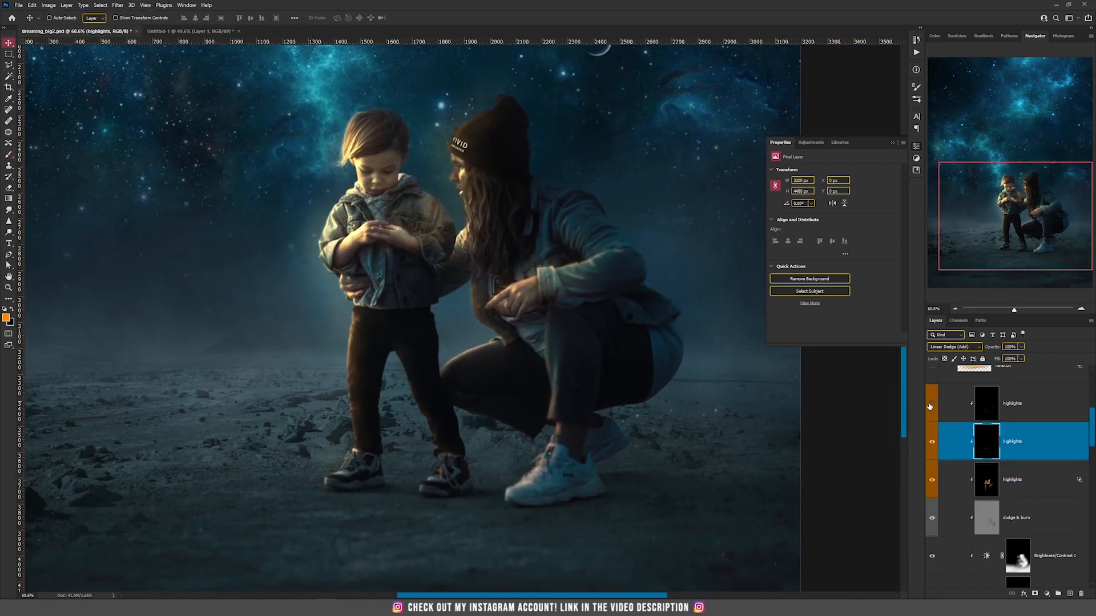
{"action": "scroll", "coordinate": [418, 283], "scroll_direction": "up", "scroll_amount": 3}
{"action": "left_click_drag", "start_coordinate": [610, 242], "coordinate": [502, 299]}
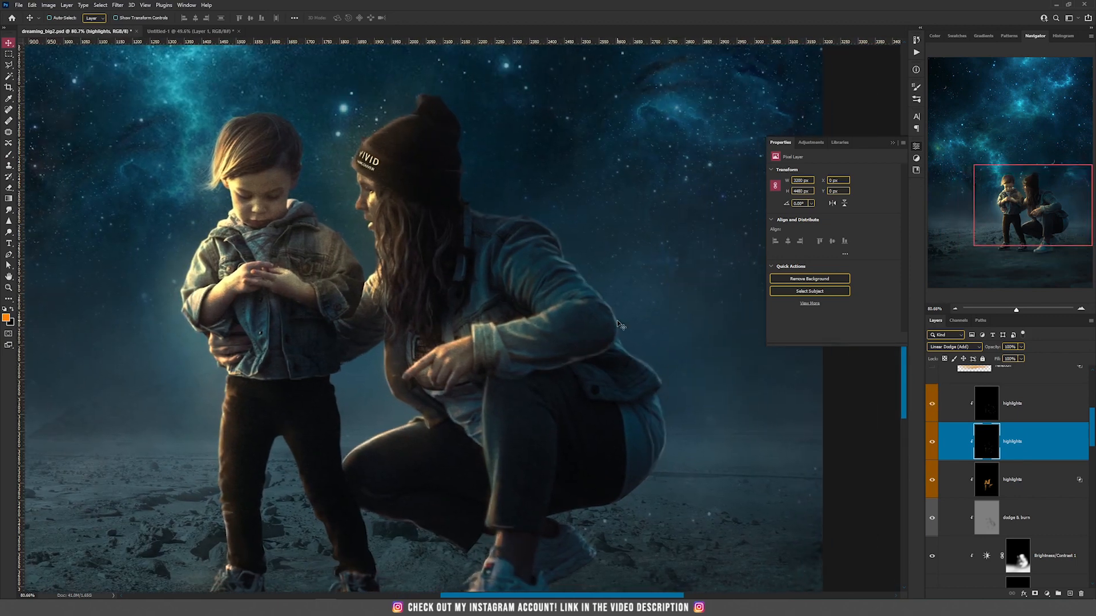
- Shift the top highlights layer away from the figures to expose its painted strokes, and undo the shift
{"action": "left_click", "coordinate": [1014, 403]}
{"action": "mouse_move", "coordinate": [608, 308]}
{"action": "left_mouse_down"}
{"action": "mouse_move", "coordinate": [649, 286]}
{"action": "mouse_move", "coordinate": [533, 313]}
{"action": "mouse_move", "coordinate": [559, 311]}
{"action": "left_mouse_up"}
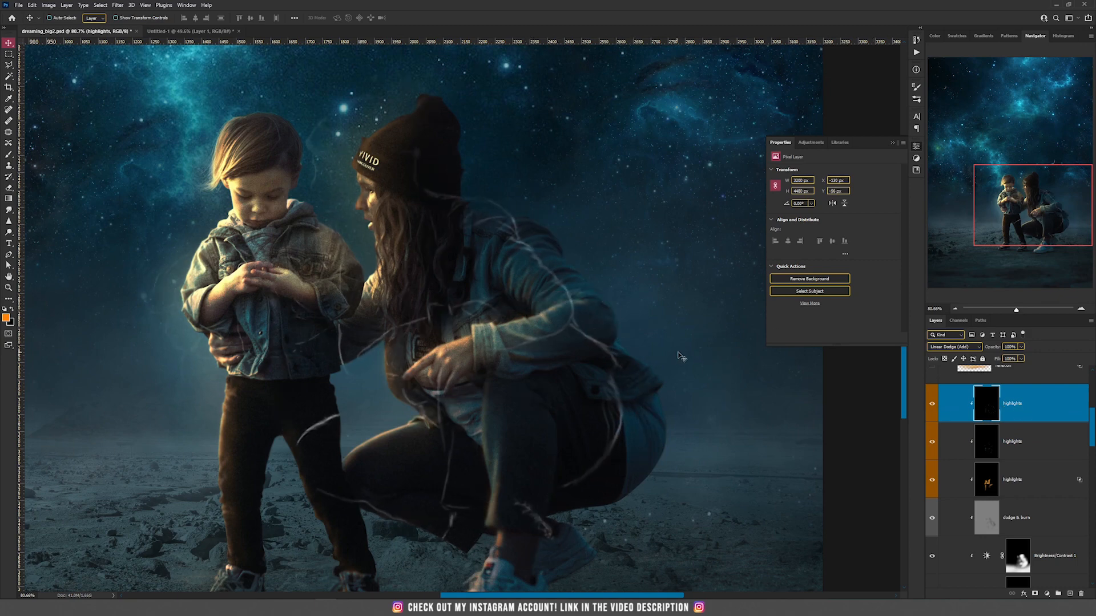
{"action": "key", "text": "ctrl+z"}
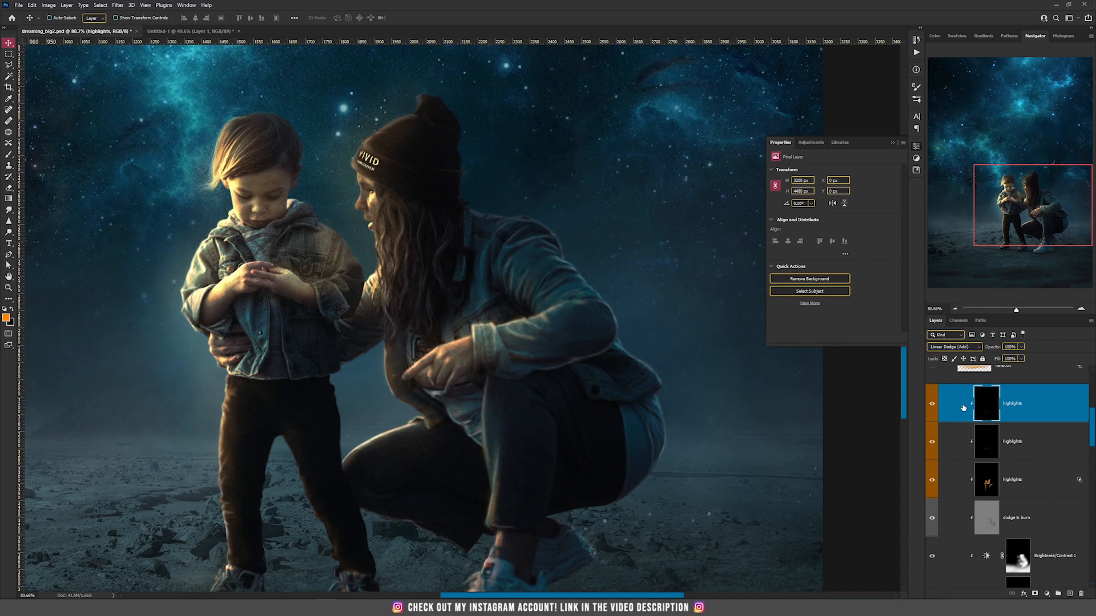
- Hide the top highlights layer and create a clipped, black-filled Linear Dodge (Add) layer above it
{"action": "left_click", "coordinate": [933, 406]}
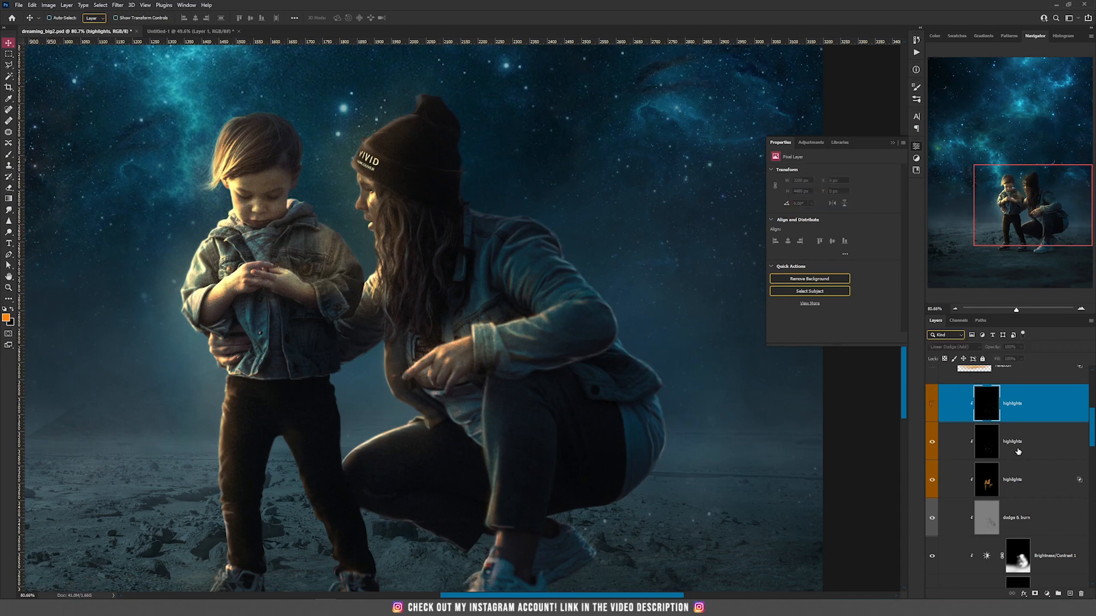
{"action": "left_click", "coordinate": [68, 6]}
{"action": "mouse_move", "coordinate": [80, 19]}
{"action": "left_click", "coordinate": [172, 17]}
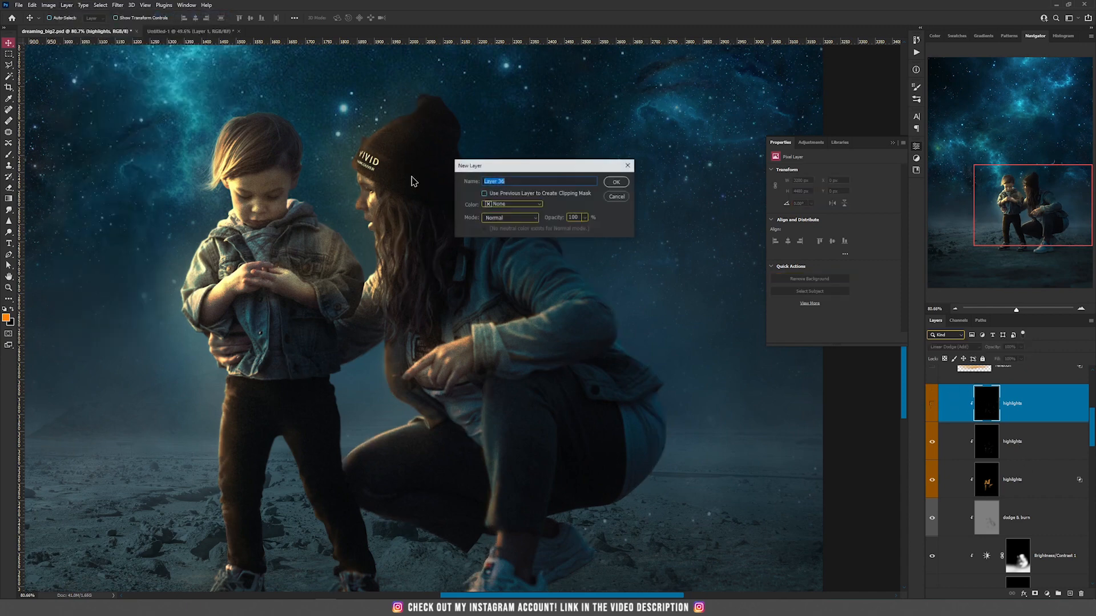
{"action": "left_click", "coordinate": [503, 218]}
{"action": "left_click", "coordinate": [514, 310]}
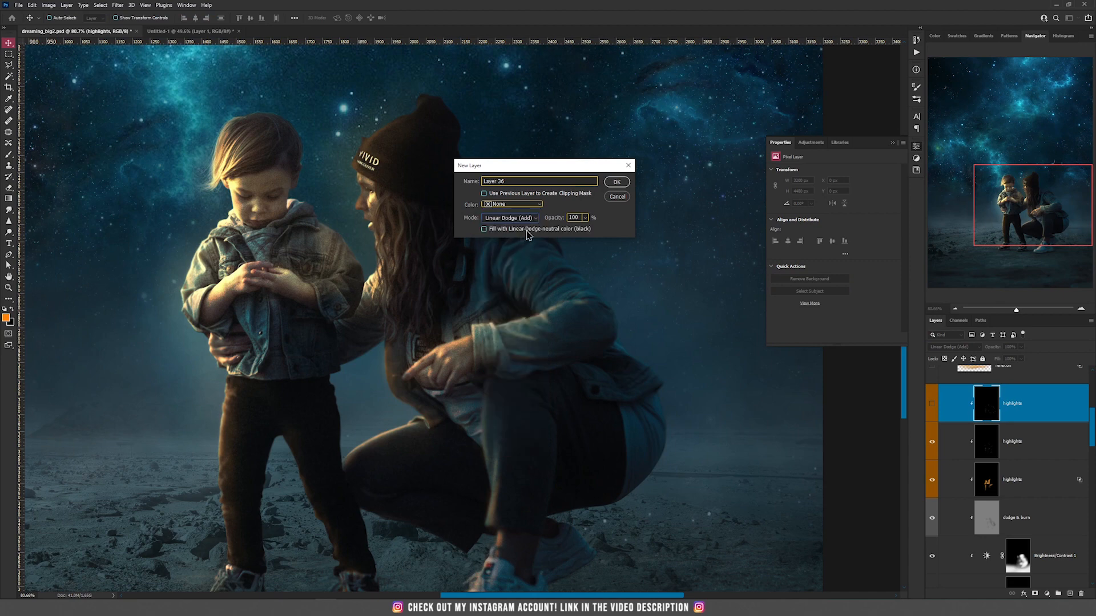
{"action": "left_click", "coordinate": [615, 183]}
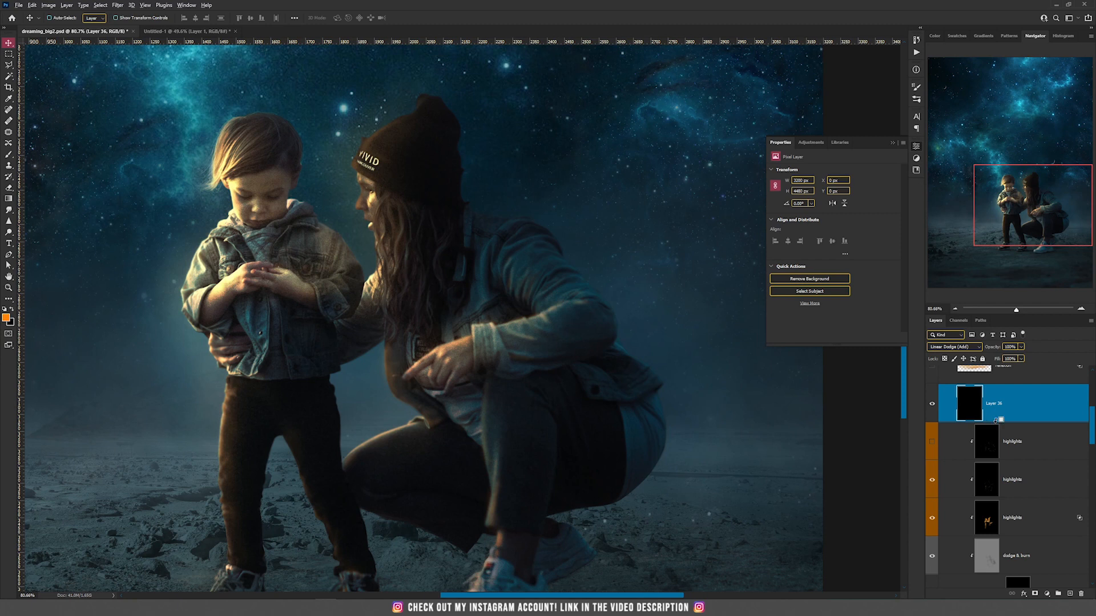
{"action": "left_click", "coordinate": [996, 420], "text": "alt"}
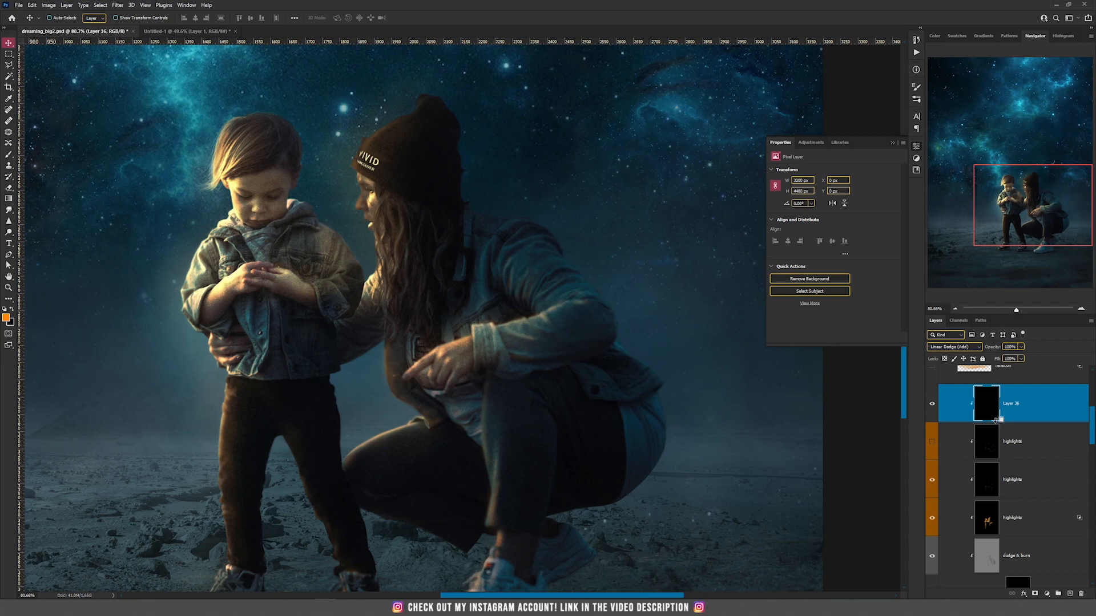
- Set the brush's foreground color to white (ffffff)
{"action": "key", "text": "b"}
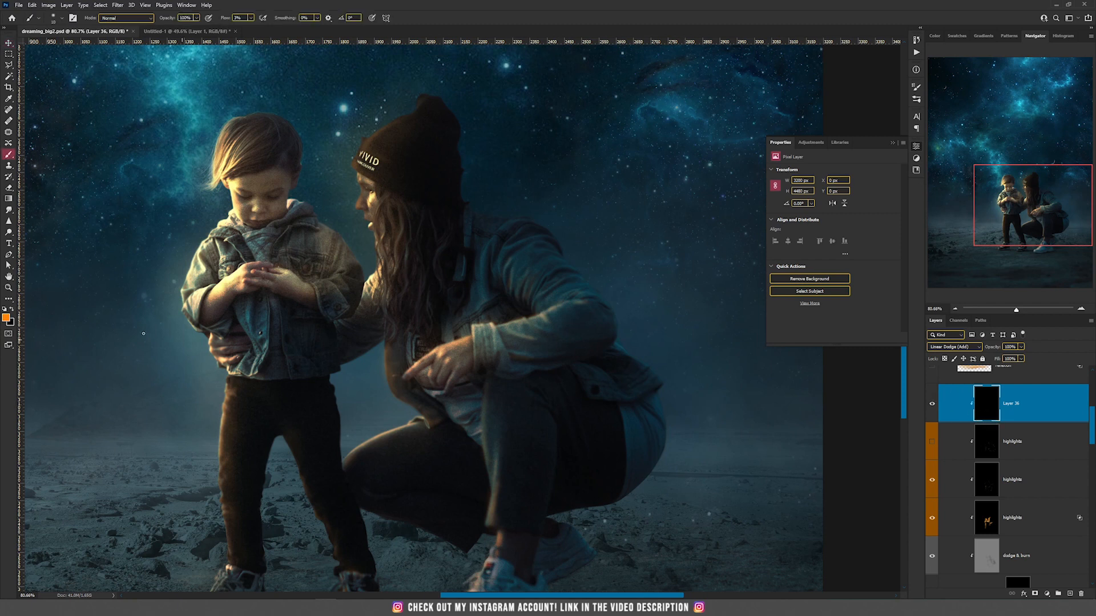
{"action": "left_click", "coordinate": [5, 318]}
{"action": "type", "text": "ffffff"}
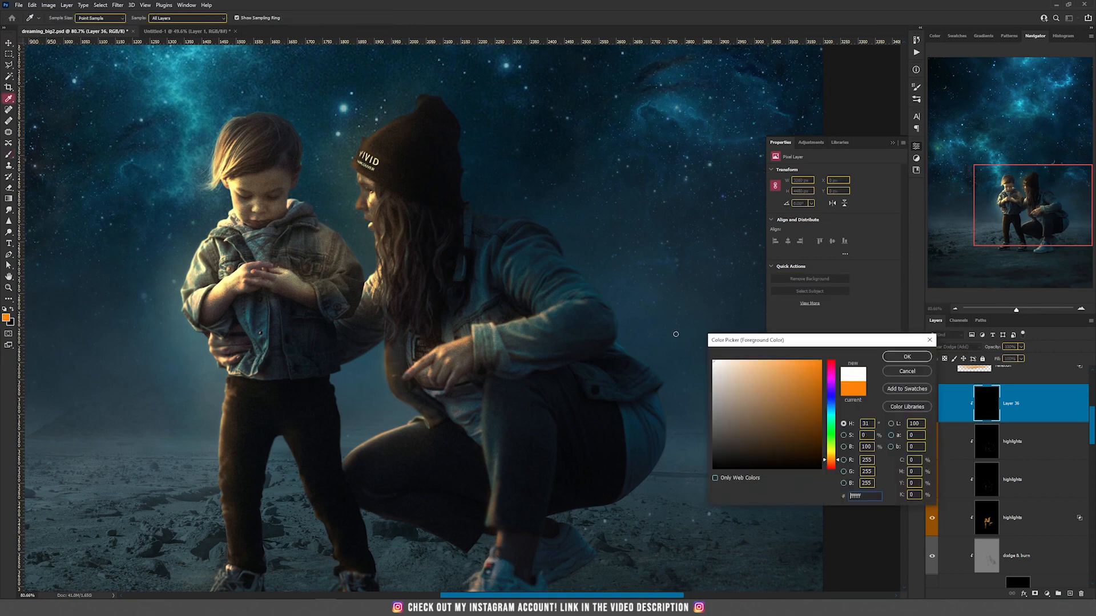
{"action": "left_click", "coordinate": [907, 358]}
- Brush thin white rim highlights along the mother's shoulder, upper sleeve and the back edge of her jacket on Layer 36
{"action": "scroll", "coordinate": [528, 289], "scroll_direction": "up", "scroll_amount": 5}
{"action": "mouse_move", "coordinate": [457, 419]}
{"action": "left_mouse_down"}
{"action": "mouse_move", "coordinate": [365, 397]}
{"action": "mouse_move", "coordinate": [464, 401]}
{"action": "mouse_move", "coordinate": [594, 374]}
{"action": "mouse_move", "coordinate": [621, 343]}
{"action": "mouse_move", "coordinate": [687, 337]}
{"action": "left_mouse_up"}
{"action": "mouse_move", "coordinate": [581, 211]}
{"action": "left_mouse_down"}
{"action": "mouse_move", "coordinate": [641, 350]}
{"action": "mouse_move", "coordinate": [609, 295]}
{"action": "left_mouse_up"}
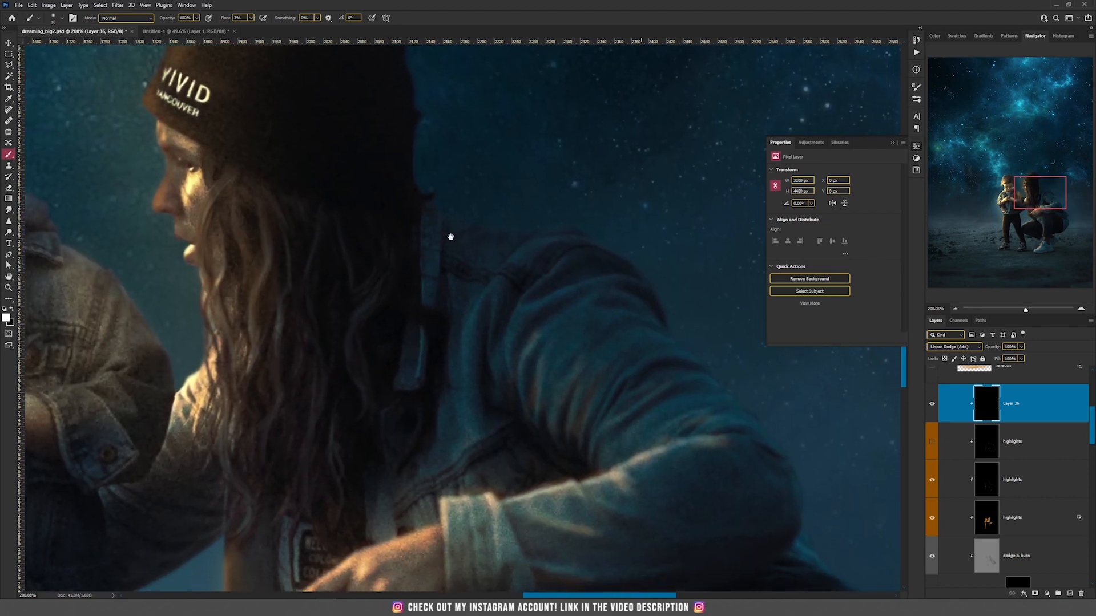
{"action": "mouse_move", "coordinate": [455, 203]}
{"action": "left_mouse_down"}
{"action": "mouse_move", "coordinate": [580, 217]}
{"action": "mouse_move", "coordinate": [525, 223]}
{"action": "mouse_move", "coordinate": [597, 232]}
{"action": "mouse_move", "coordinate": [639, 265]}
{"action": "mouse_move", "coordinate": [595, 259]}
{"action": "mouse_move", "coordinate": [652, 332]}
{"action": "left_mouse_up"}
{"action": "left_click_drag", "start_coordinate": [699, 359], "coordinate": [707, 365]}
{"action": "left_click_drag", "start_coordinate": [750, 402], "coordinate": [729, 395]}
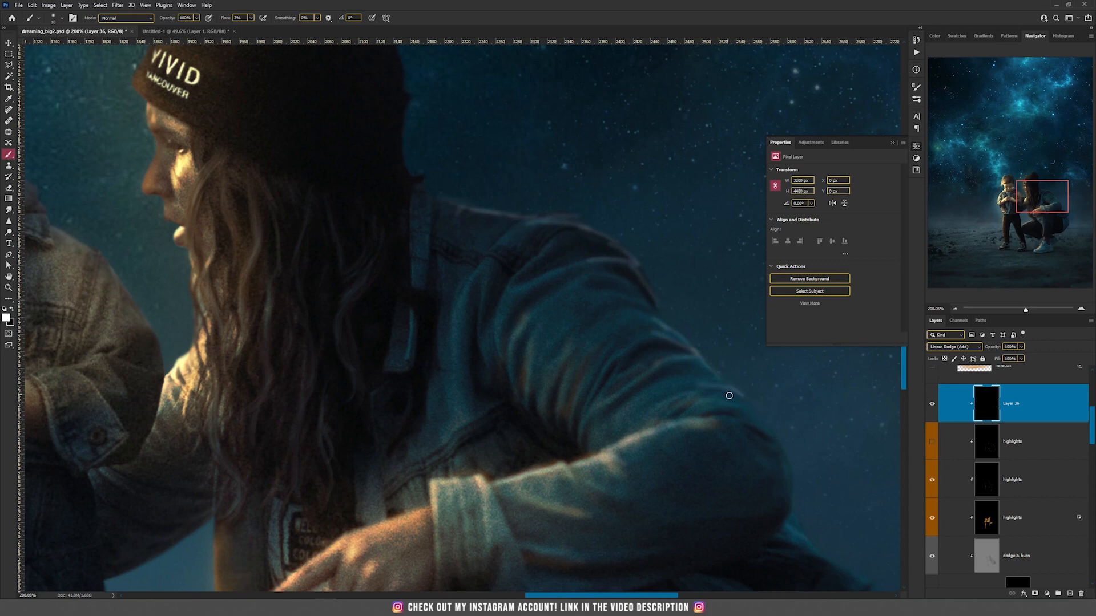
{"action": "mouse_move", "coordinate": [822, 526]}
{"action": "left_mouse_down"}
{"action": "mouse_move", "coordinate": [552, 313]}
{"action": "mouse_move", "coordinate": [545, 345]}
{"action": "left_mouse_up"}
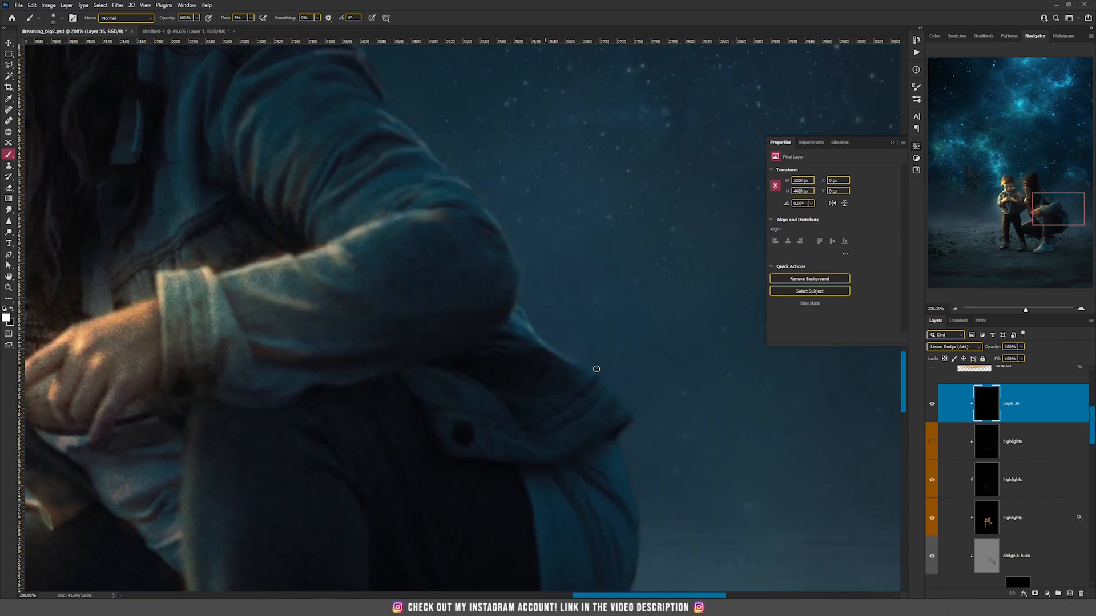
{"action": "mouse_move", "coordinate": [645, 413]}
{"action": "left_mouse_down"}
{"action": "mouse_move", "coordinate": [579, 366]}
{"action": "mouse_move", "coordinate": [636, 406]}
{"action": "mouse_move", "coordinate": [609, 432]}
{"action": "left_mouse_up"}
{"action": "scroll", "coordinate": [567, 369], "scroll_direction": "down", "scroll_amount": 4}
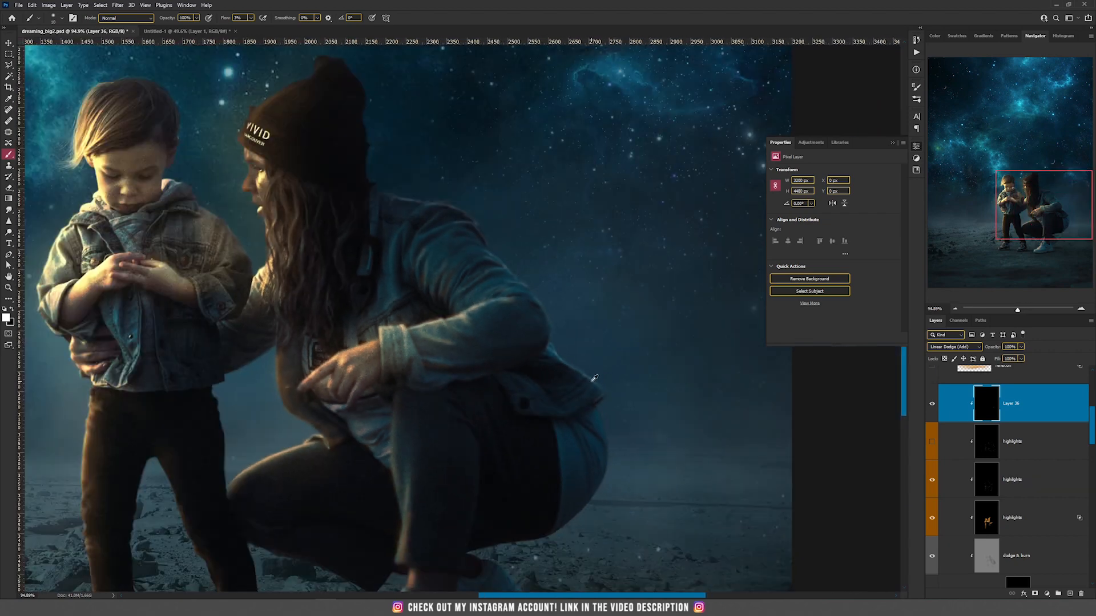
- Soften the white highlights along the mother's shoulder and sleeve with an enlarged Smudge tool
{"action": "scroll", "coordinate": [535, 343], "scroll_direction": "up", "scroll_amount": 4}
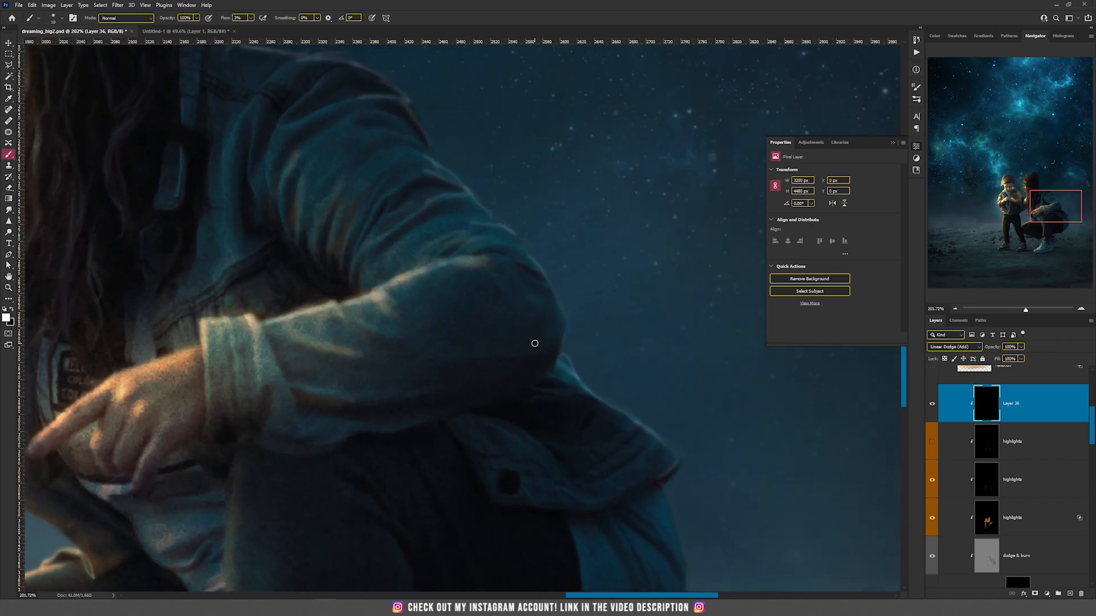
{"action": "left_click", "coordinate": [9, 210]}
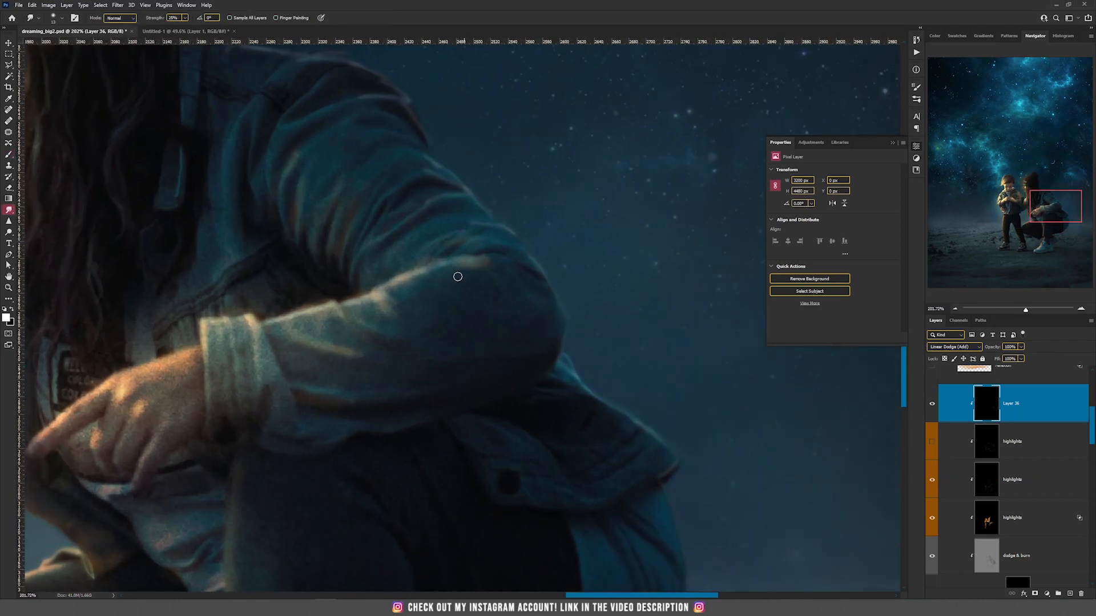
{"action": "key", "text": "bracketright"}
{"action": "key", "text": "bracketright"}
{"action": "key", "text": "bracketright"}
{"action": "left_click_drag", "start_coordinate": [330, 262], "coordinate": [391, 372]}
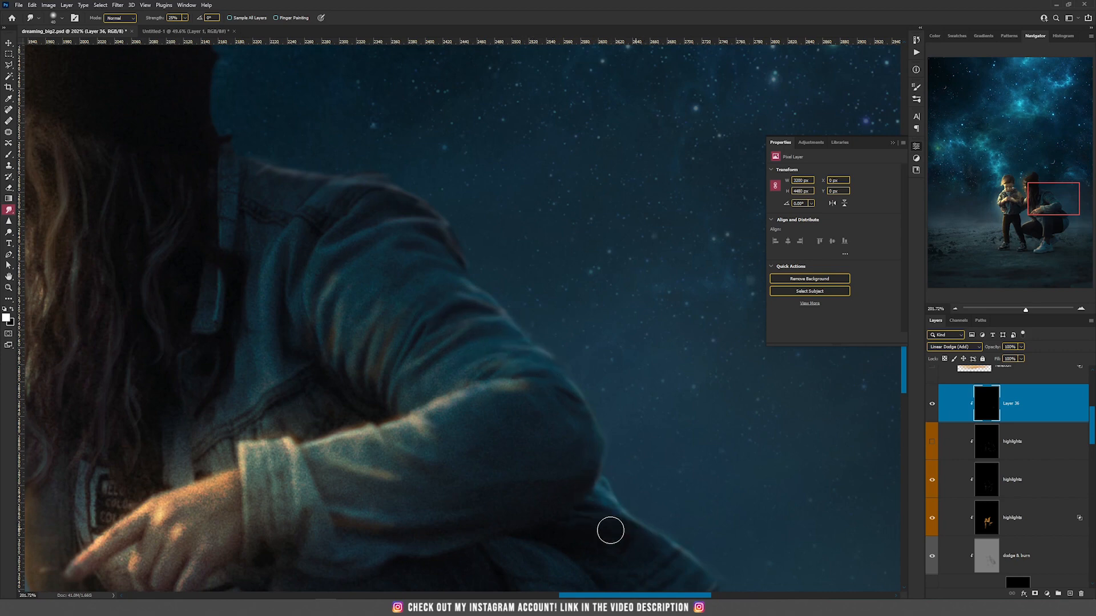
{"action": "scroll", "coordinate": [502, 411], "scroll_direction": "down", "scroll_amount": 5}
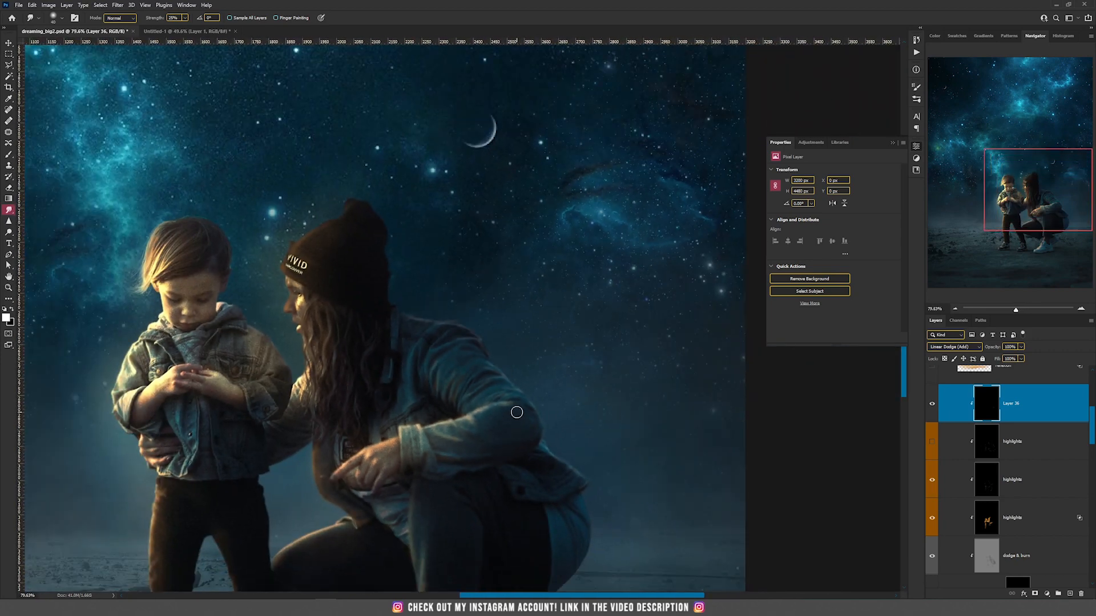
- Brush a thin white rim highlight along the upper edge of the mother's thigh, redoing the first stroke
{"action": "scroll", "coordinate": [428, 313], "scroll_direction": "down", "scroll_amount": 5}
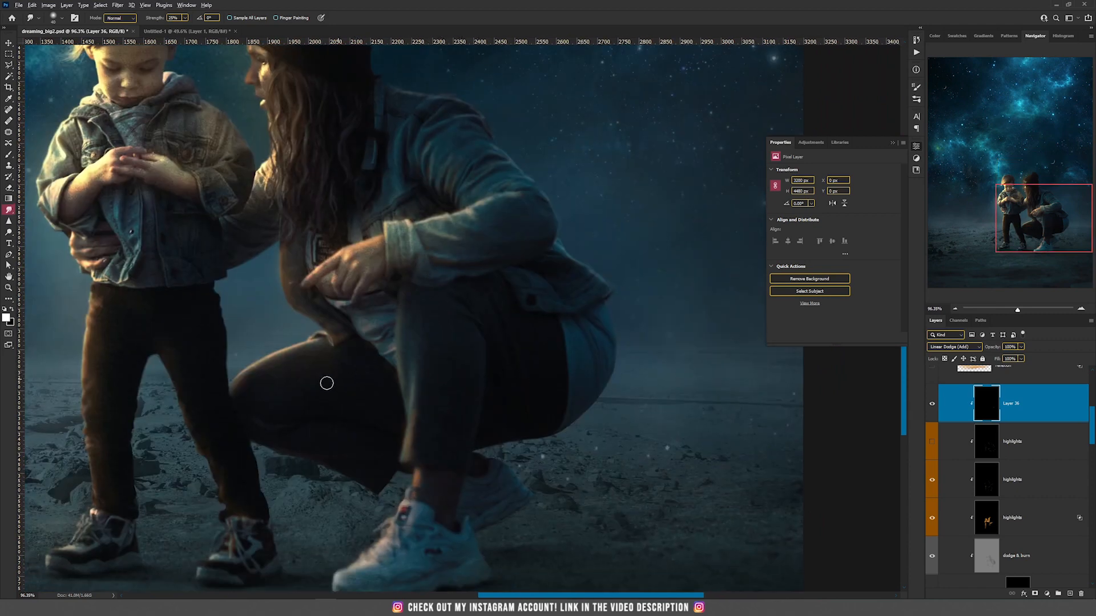
{"action": "scroll", "coordinate": [210, 404], "scroll_direction": "up", "scroll_amount": 1}
{"action": "scroll", "coordinate": [210, 405], "scroll_direction": "up", "scroll_amount": 4}
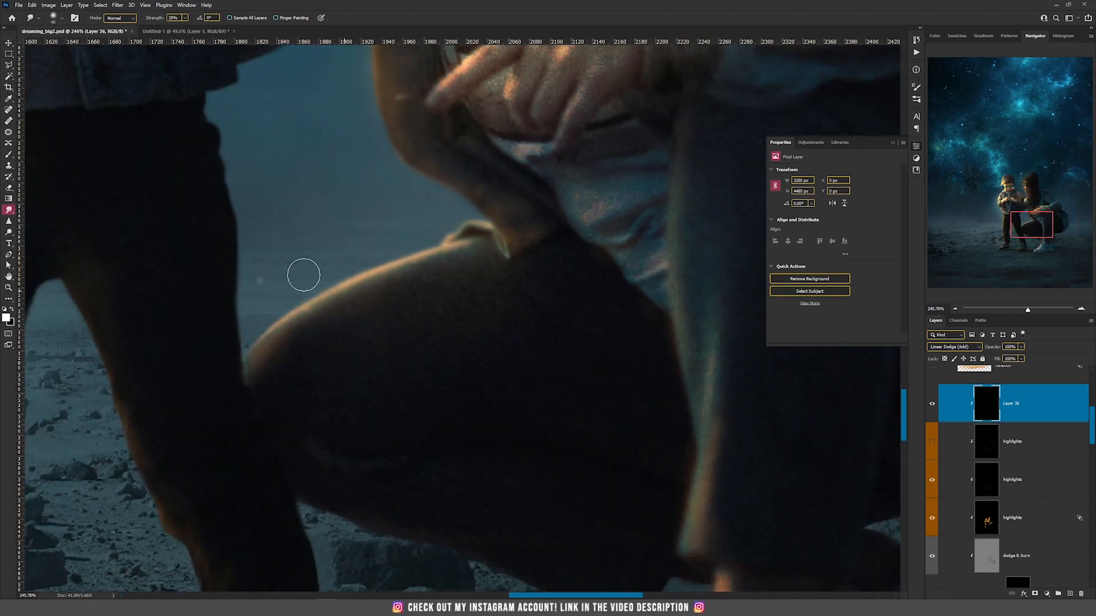
{"action": "key", "text": "b"}
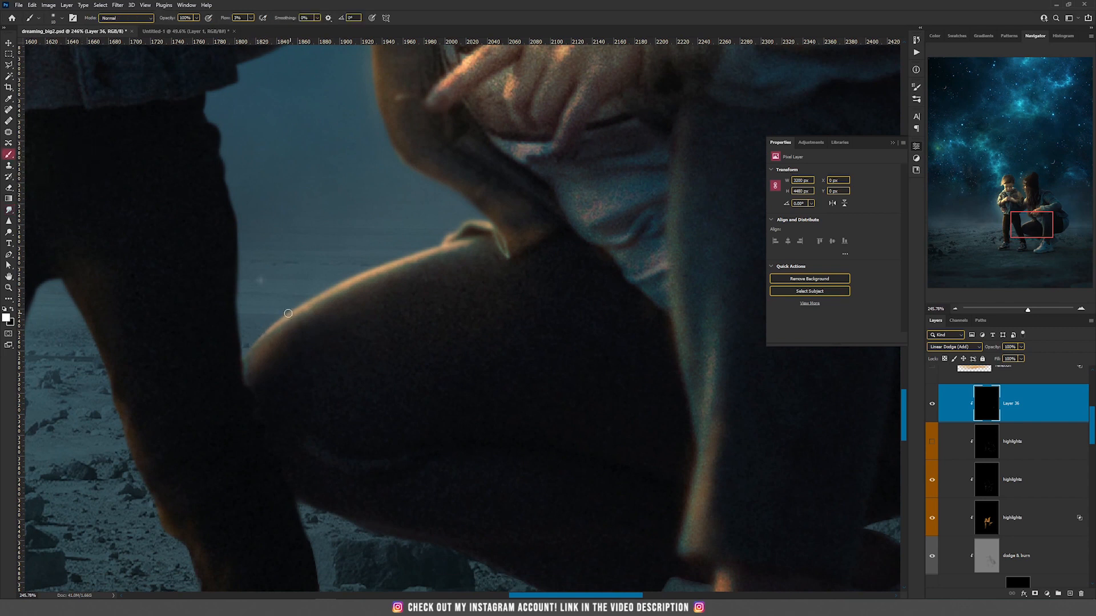
{"action": "left_click_drag", "start_coordinate": [287, 314], "coordinate": [382, 274]}
{"action": "key", "text": "ctrl+z"}
{"action": "left_click_drag", "start_coordinate": [305, 303], "coordinate": [422, 253]}
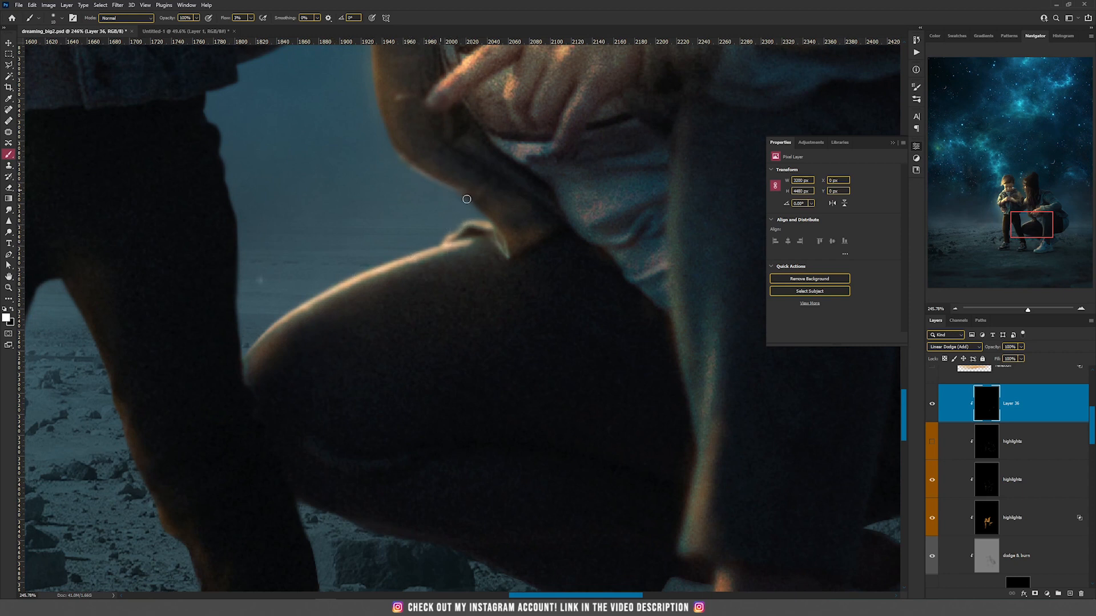
- Brush white rim highlights down the front edge of the mother's open jacket and strengthen the one over her knee
{"action": "left_click_drag", "start_coordinate": [501, 232], "coordinate": [565, 394]}
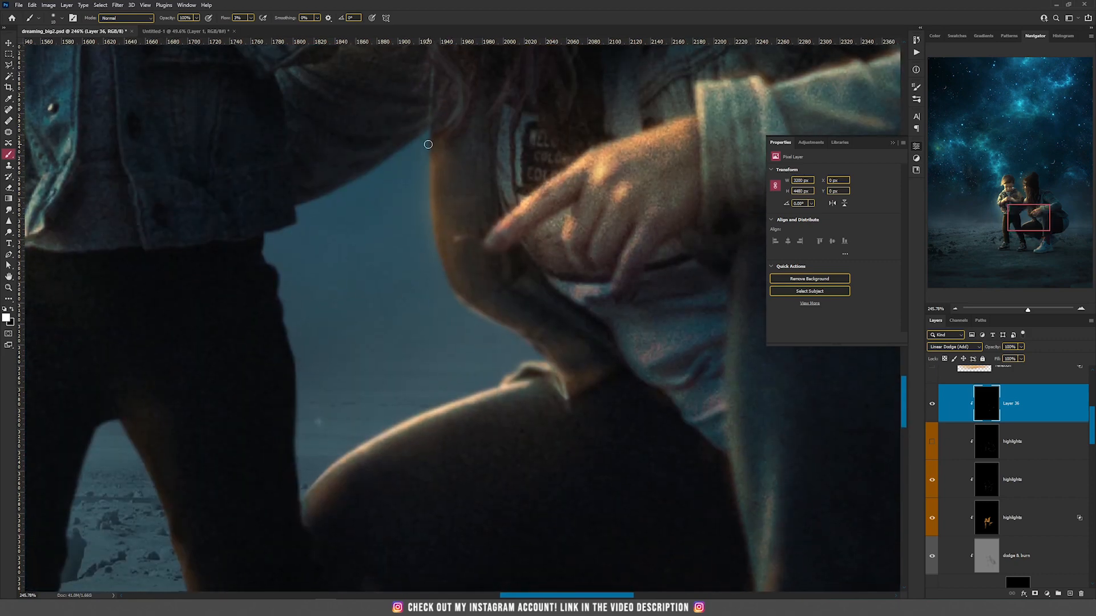
{"action": "mouse_move", "coordinate": [438, 218]}
{"action": "left_mouse_down"}
{"action": "mouse_move", "coordinate": [450, 297]}
{"action": "mouse_move", "coordinate": [512, 334]}
{"action": "left_mouse_up"}
{"action": "mouse_move", "coordinate": [434, 132]}
{"action": "left_mouse_down"}
{"action": "mouse_move", "coordinate": [453, 298]}
{"action": "mouse_move", "coordinate": [479, 324]}
{"action": "left_mouse_up"}
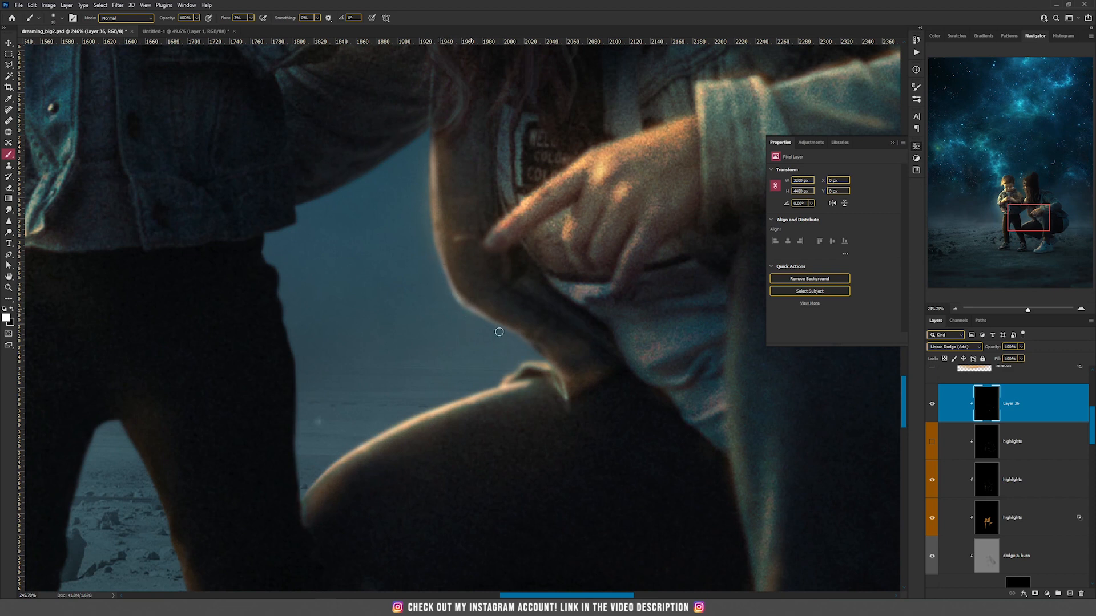
{"action": "left_click_drag", "start_coordinate": [429, 415], "coordinate": [425, 334]}
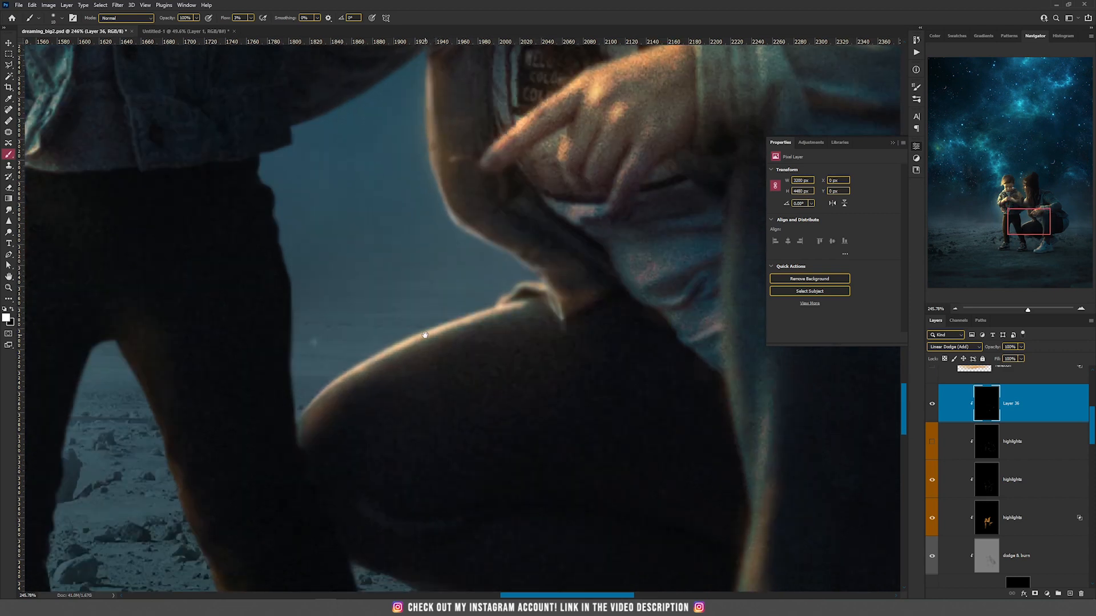
{"action": "mouse_move", "coordinate": [302, 419]}
{"action": "left_mouse_down"}
{"action": "mouse_move", "coordinate": [311, 399]}
{"action": "mouse_move", "coordinate": [302, 440]}
{"action": "mouse_move", "coordinate": [342, 380]}
{"action": "mouse_move", "coordinate": [454, 325]}
{"action": "left_mouse_up"}
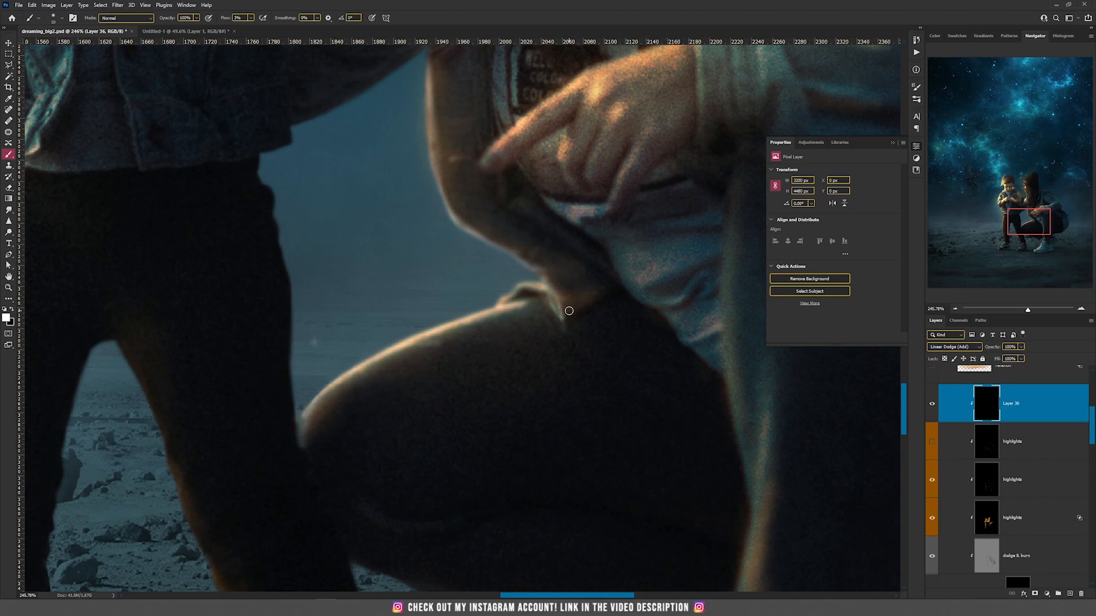
- Smudge the white rim highlights on the mother's knee, thigh and jacket edge so they blend in
{"action": "scroll", "coordinate": [569, 311], "scroll_direction": "down", "scroll_amount": 5}
{"action": "scroll", "coordinate": [479, 352], "scroll_direction": "up", "scroll_amount": 4}
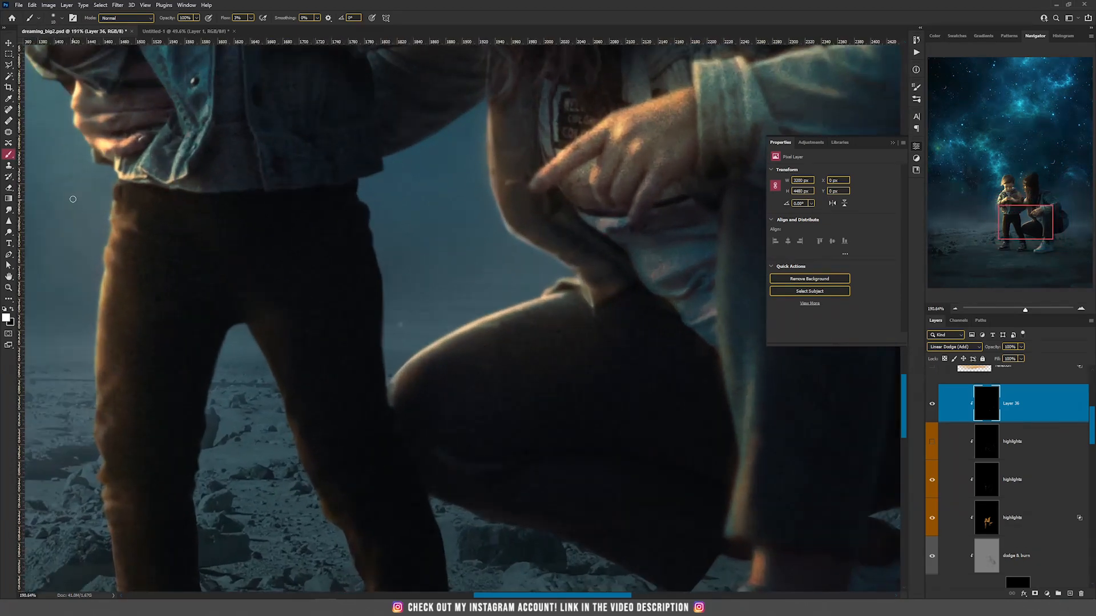
{"action": "left_click", "coordinate": [8, 209]}
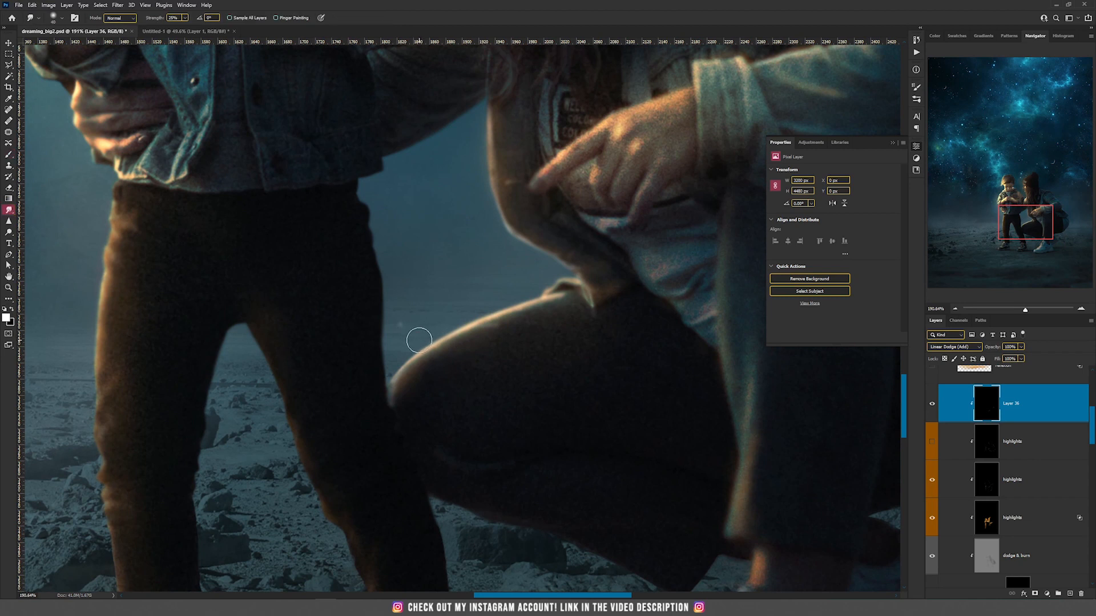
{"action": "left_click_drag", "start_coordinate": [385, 368], "coordinate": [556, 317]}
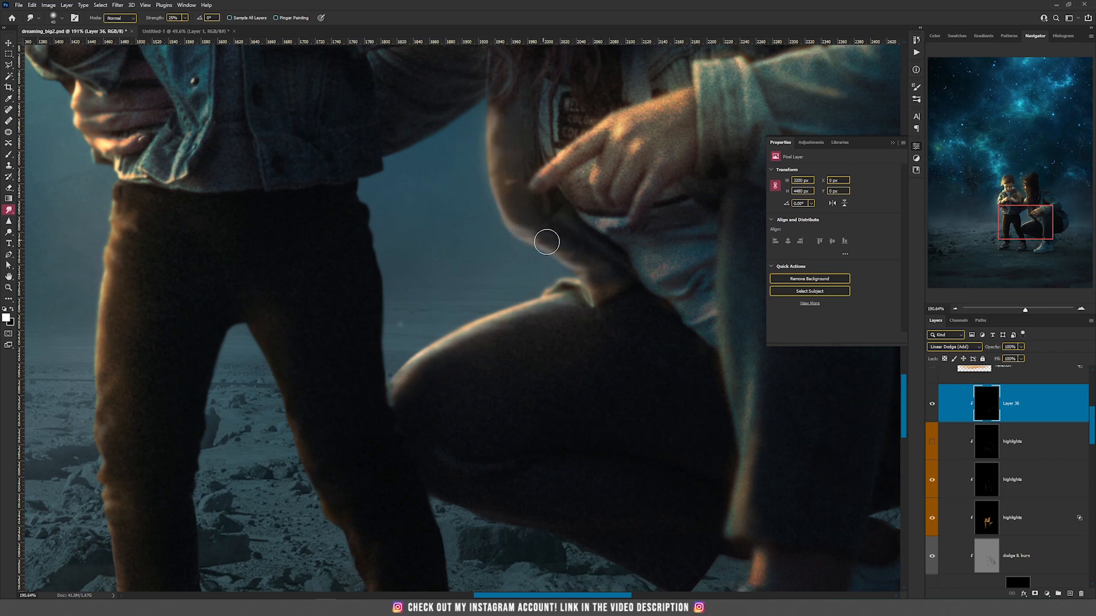
- Delete Layer 36 and show the finished top highlights layer over the whole composite
{"action": "key", "text": "ctrl+0"}
{"action": "key", "text": "v"}
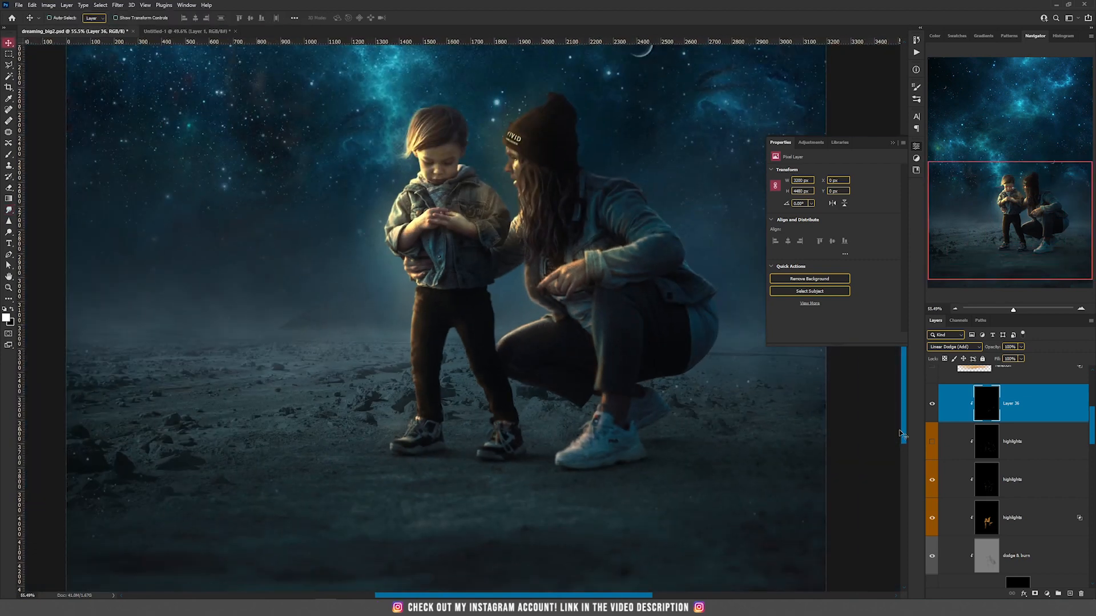
{"action": "left_click", "coordinate": [1081, 594]}
{"action": "left_click", "coordinate": [932, 403]}
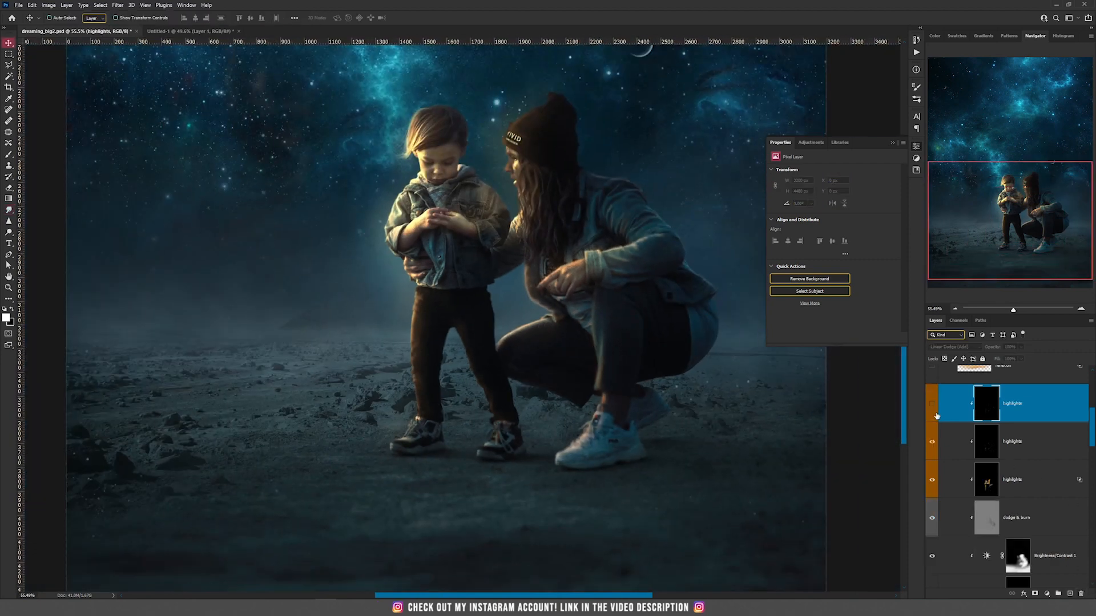
{"action": "scroll", "coordinate": [559, 336], "scroll_direction": "down", "scroll_amount": 3}
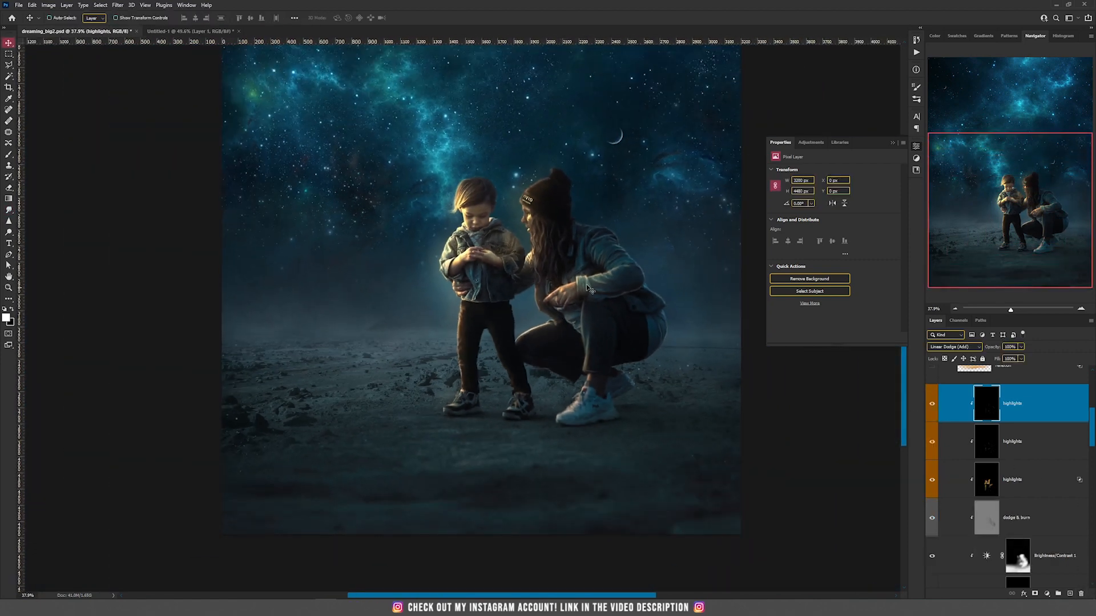
- Turn on the reflexion layer above the highlights and inspect its light on the ground around the child's feet
{"action": "scroll", "coordinate": [1027, 445], "scroll_direction": "up", "scroll_amount": 3}
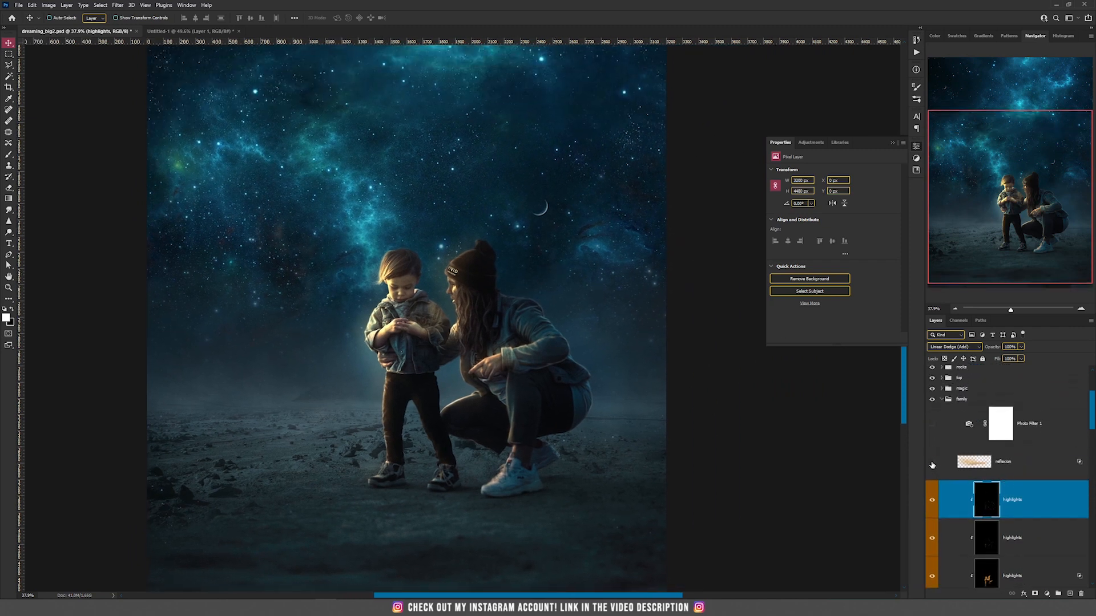
{"action": "left_click", "coordinate": [932, 464]}
{"action": "left_click", "coordinate": [1003, 462]}
{"action": "left_click_drag", "start_coordinate": [523, 466], "coordinate": [561, 444]}
{"action": "scroll", "coordinate": [272, 507], "scroll_direction": "up", "scroll_amount": 3}
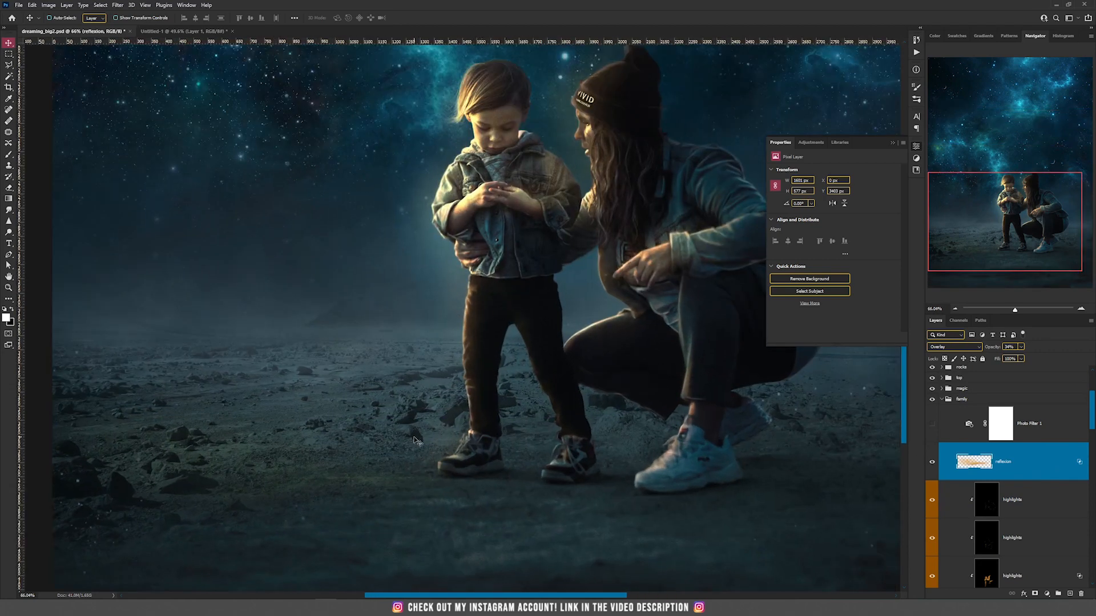
{"action": "scroll", "coordinate": [416, 441], "scroll_direction": "down", "scroll_amount": 2}
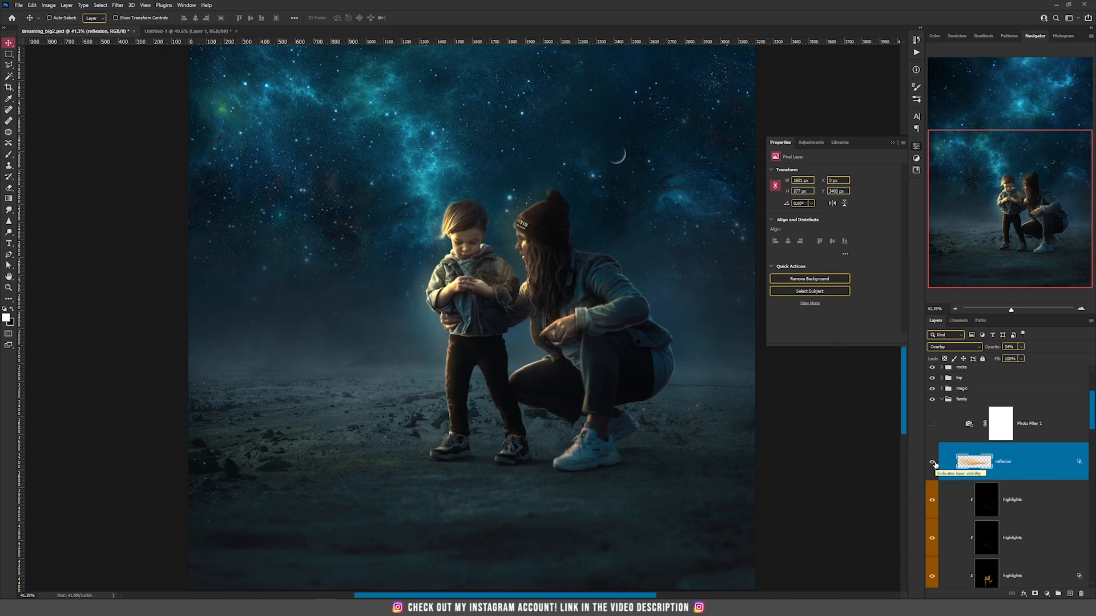
- Hide the reflexion layer and add a new empty layer above it with the Overlay blend mode
{"action": "left_click", "coordinate": [933, 463]}
{"action": "left_click", "coordinate": [1070, 594]}
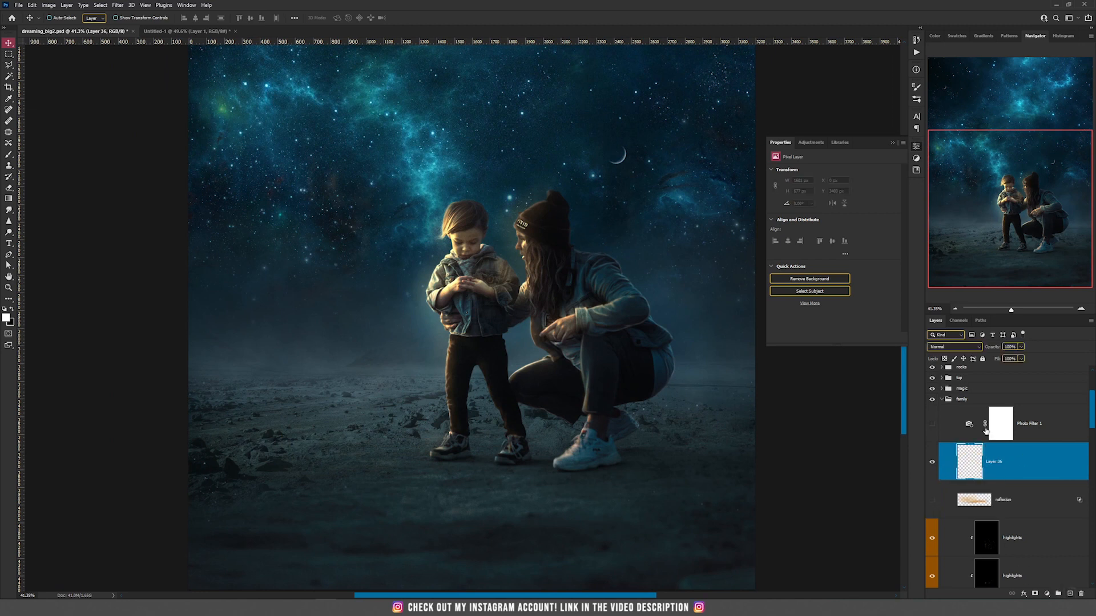
{"action": "left_click", "coordinate": [953, 346]}
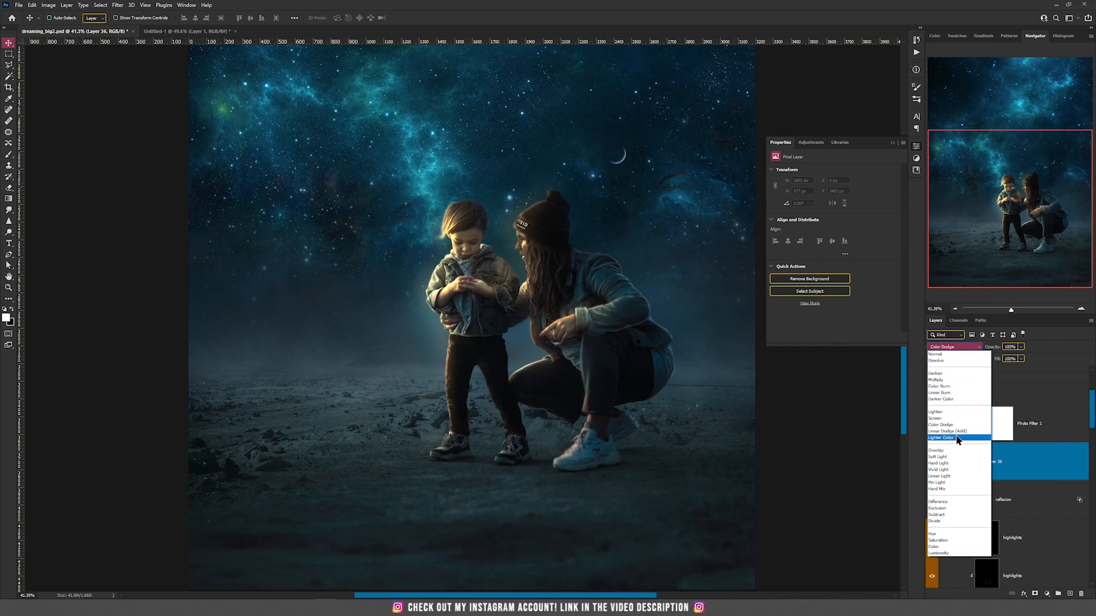
{"action": "left_click", "coordinate": [952, 451]}
- Brush orange ff8400 light at 12% flow across the ground in front of and beside the child's feet on the new layer
{"action": "key", "text": "b"}
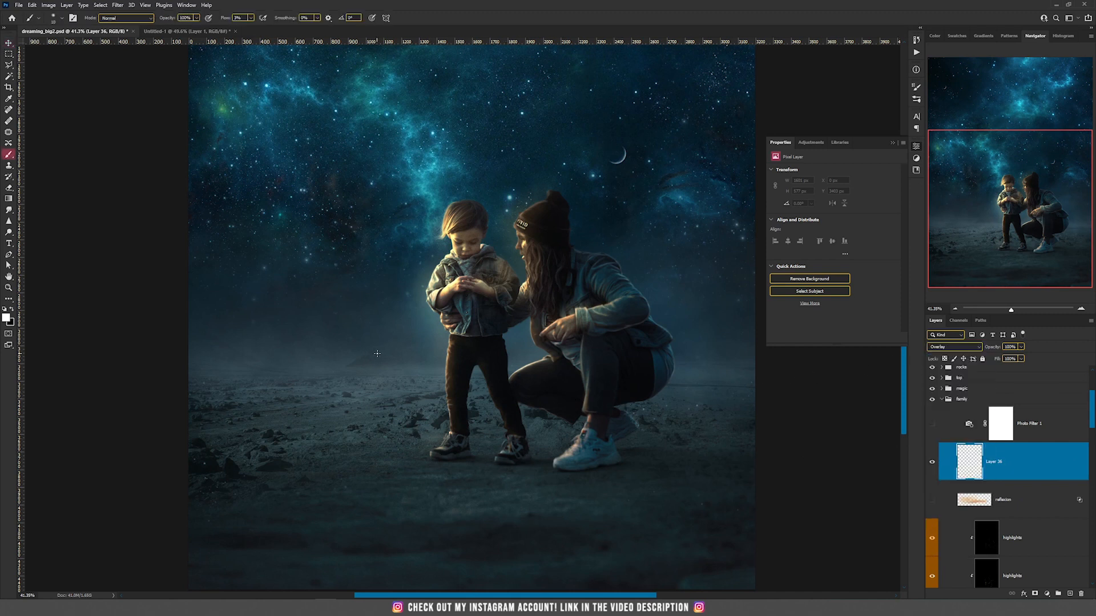
{"action": "left_click", "coordinate": [228, 16]}
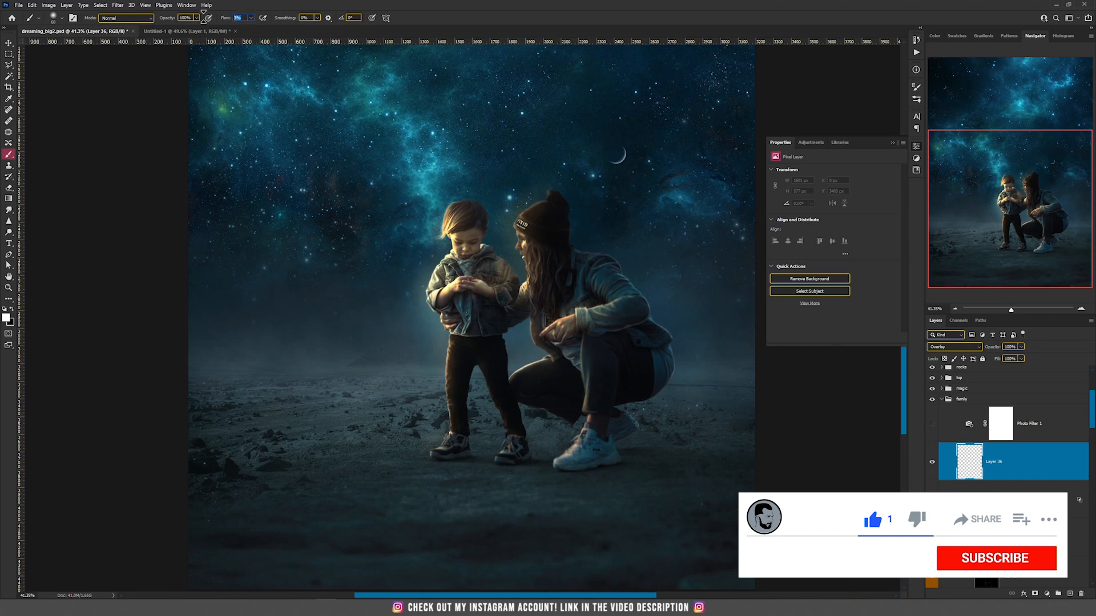
{"action": "type", "text": "12"}
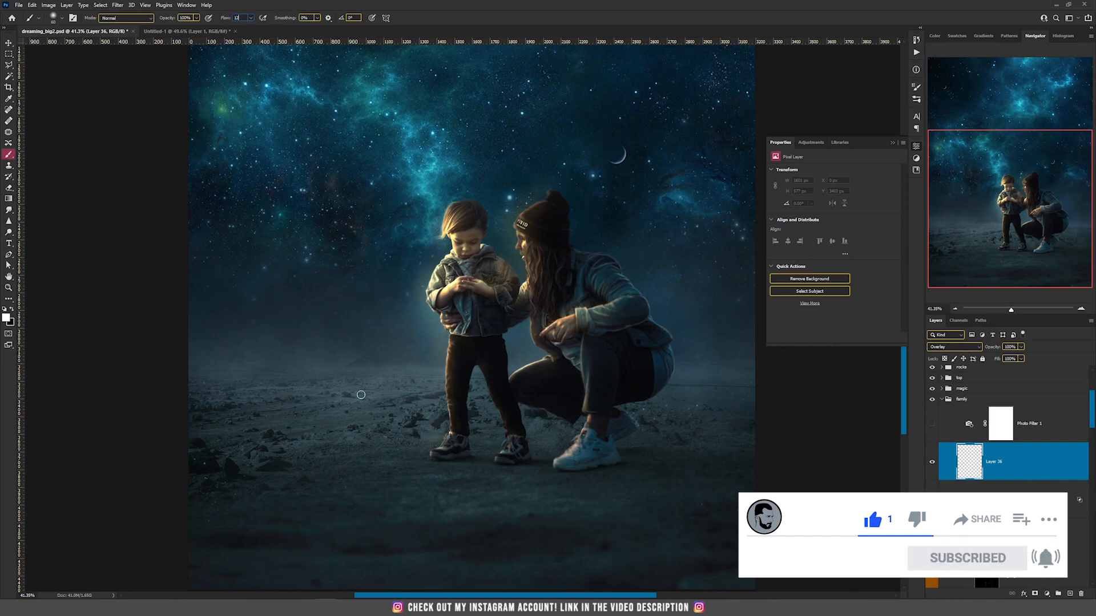
{"action": "left_click", "coordinate": [6, 318]}
{"action": "type", "text": "ff8400"}
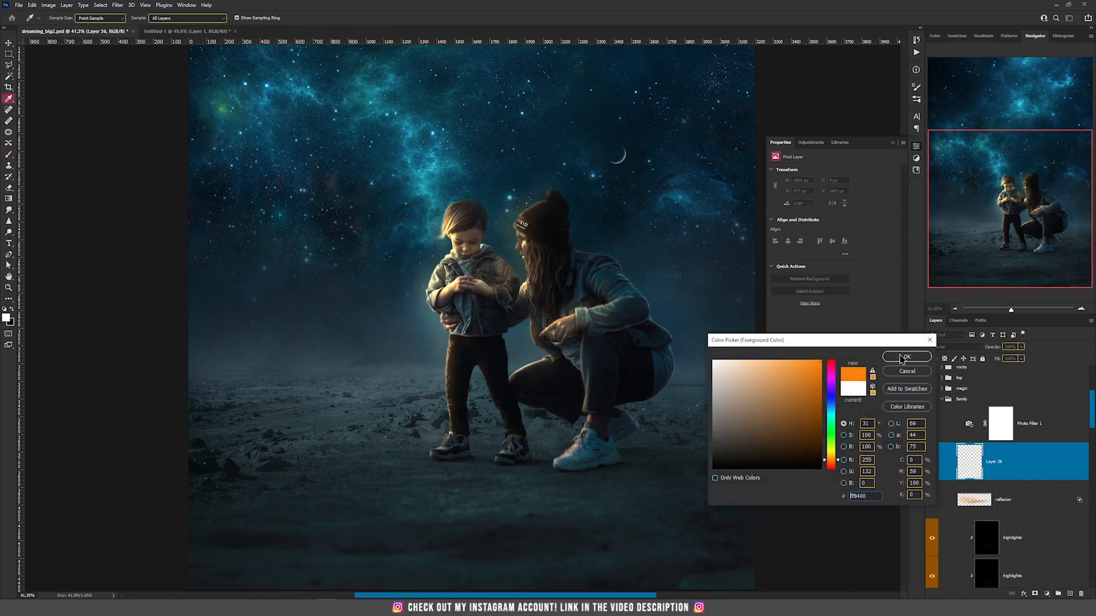
{"action": "left_click", "coordinate": [900, 358]}
{"action": "mouse_move", "coordinate": [317, 455]}
{"action": "left_mouse_down"}
{"action": "mouse_move", "coordinate": [419, 464]}
{"action": "mouse_move", "coordinate": [396, 472]}
{"action": "mouse_move", "coordinate": [418, 478]}
{"action": "left_mouse_up"}
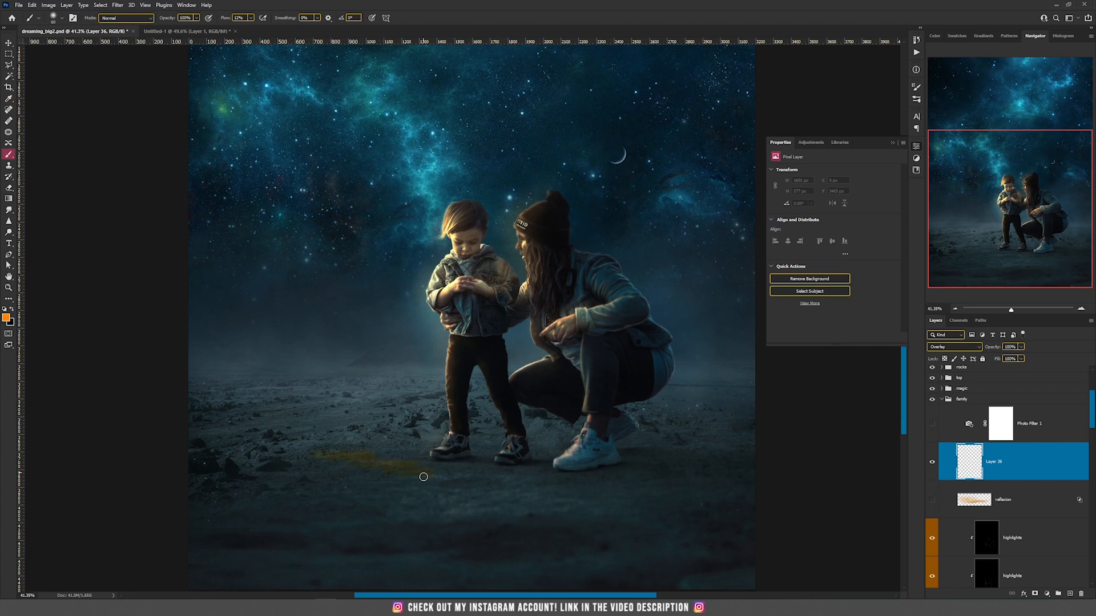
{"action": "left_click_drag", "start_coordinate": [286, 447], "coordinate": [447, 471]}
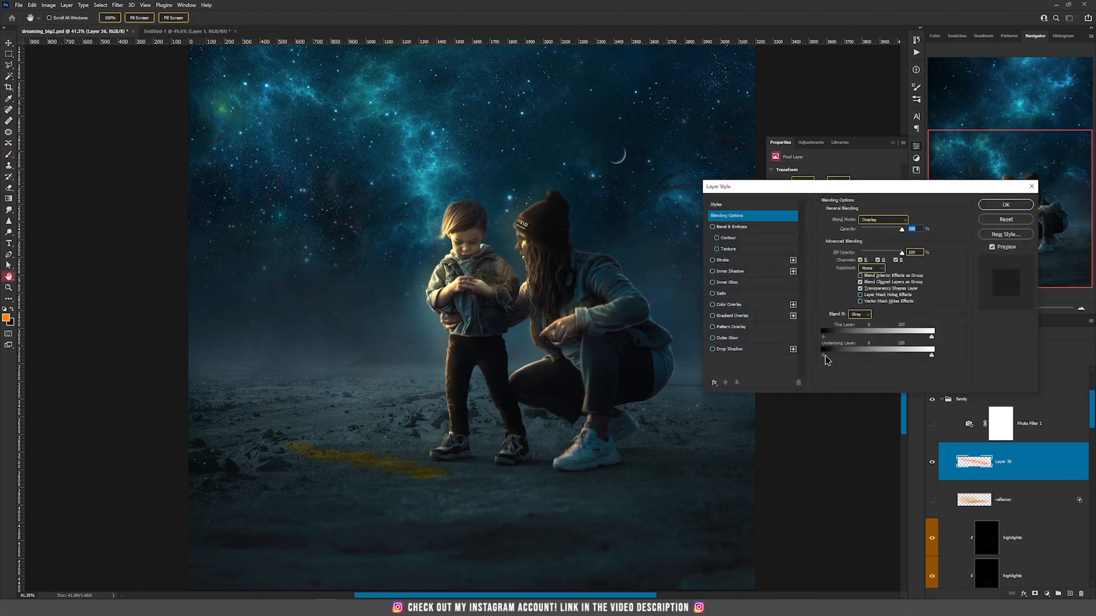
- Split the Blend If shadow slider of Layer 36's underlying layer to about 153 and reduce the layer's opacity
{"action": "left_click_drag", "start_coordinate": [824, 357], "coordinate": [890, 363]}
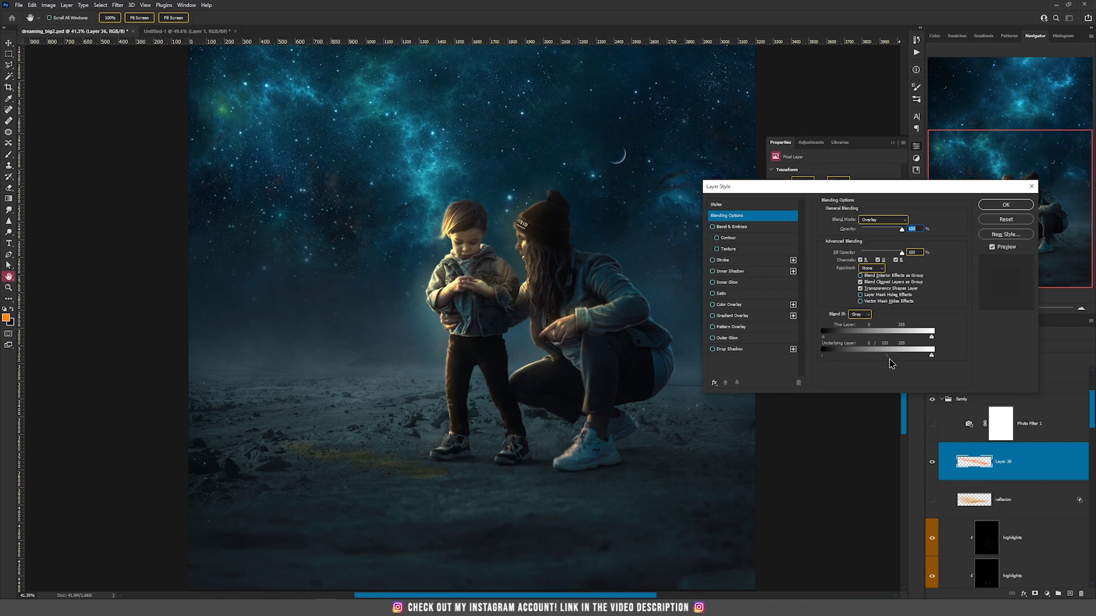
{"action": "left_click", "coordinate": [1006, 204]}
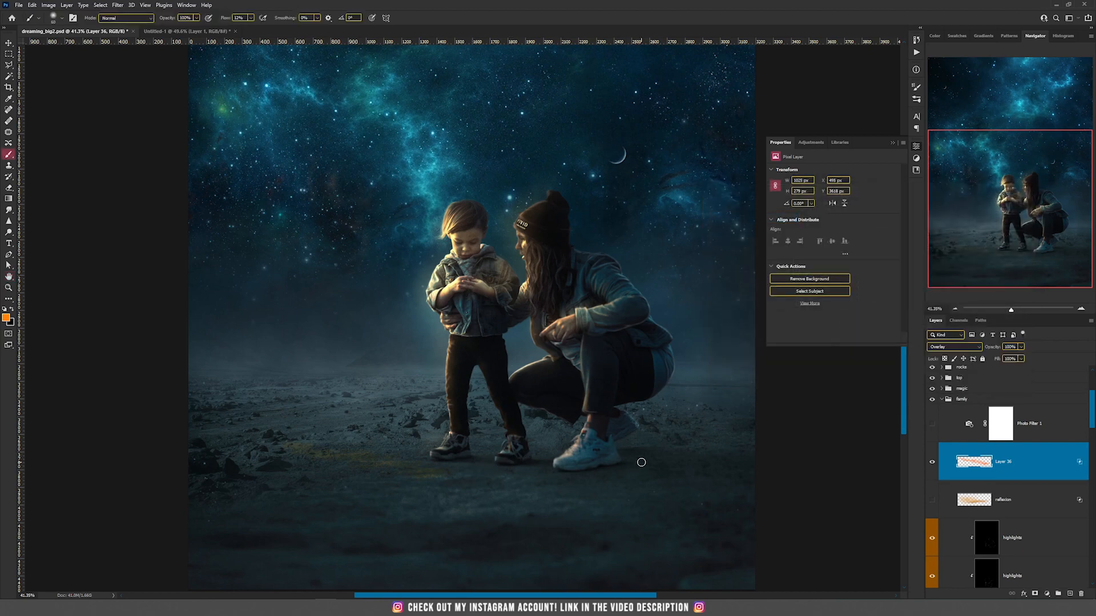
{"action": "left_click", "coordinate": [1021, 347]}
{"action": "left_click_drag", "start_coordinate": [1025, 358], "coordinate": [1008, 361]}
{"action": "left_click", "coordinate": [568, 4]}
- Delete Layer 36 and make the original reflexion layer visible again
{"action": "left_click", "coordinate": [1081, 594]}
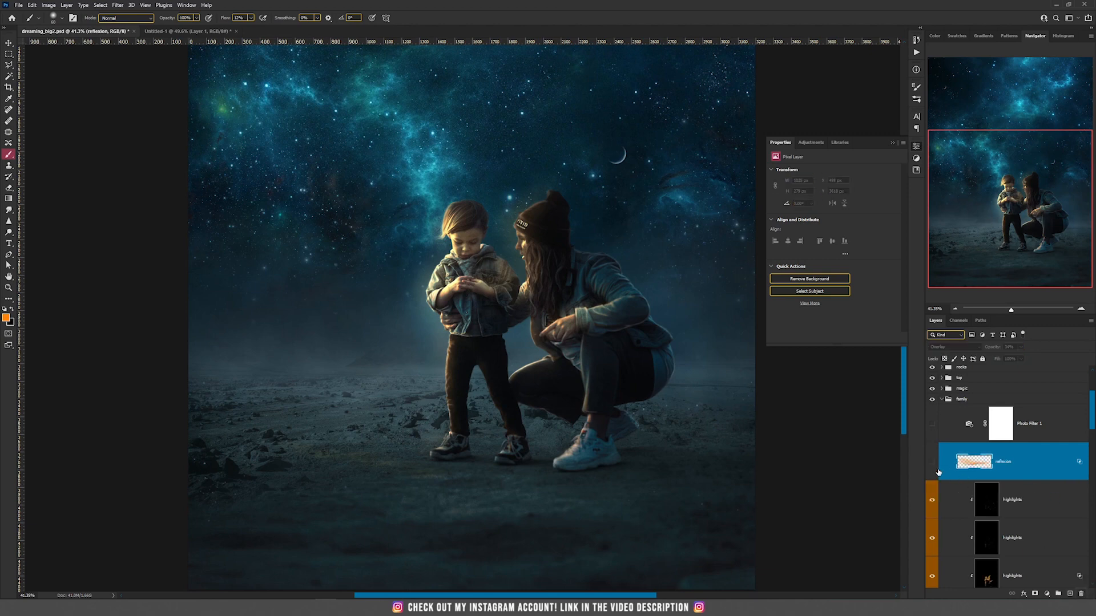
{"action": "left_click", "coordinate": [932, 463]}
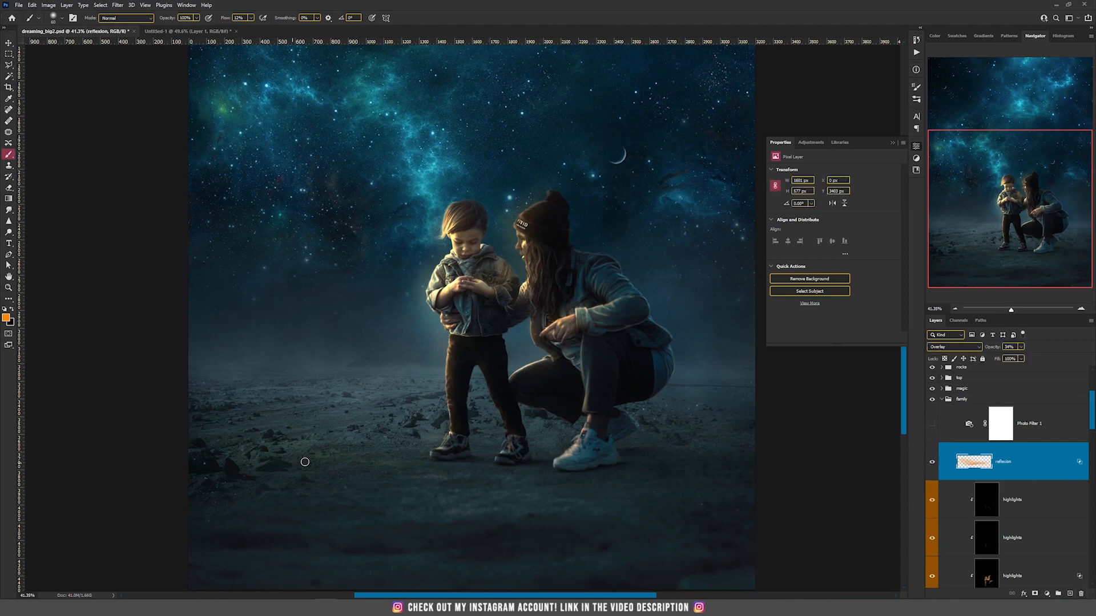
{"action": "scroll", "coordinate": [372, 502], "scroll_direction": "up", "scroll_amount": 2}
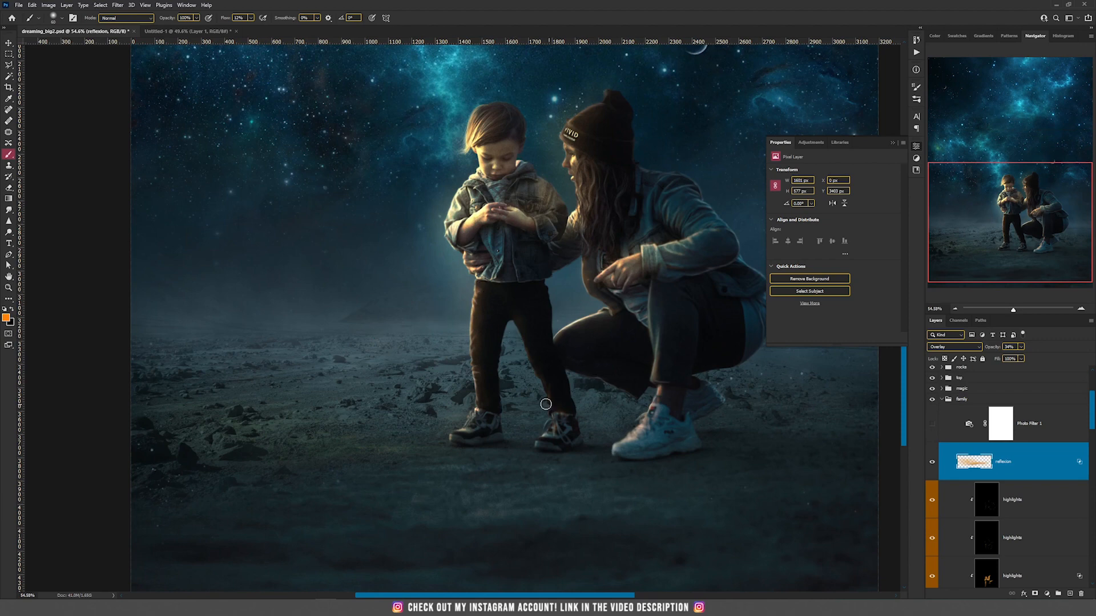
- Turn on Photo Filter 1 at the top of the family group and open its settings, with the whole composite in view
{"action": "key", "text": "ctrl+0"}
{"action": "key", "text": "v"}
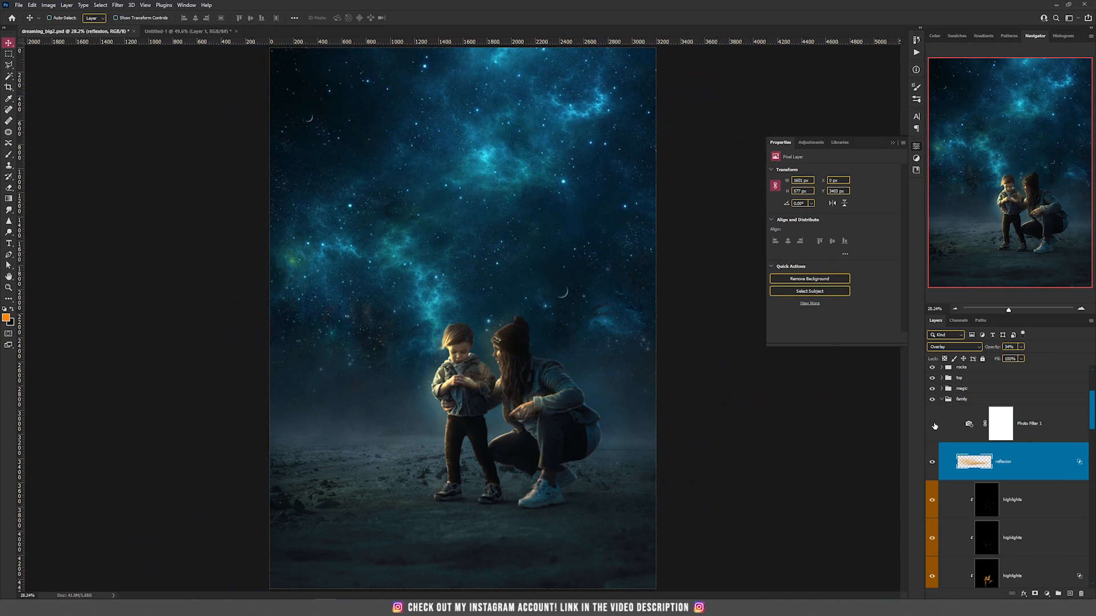
{"action": "left_click", "coordinate": [970, 428]}
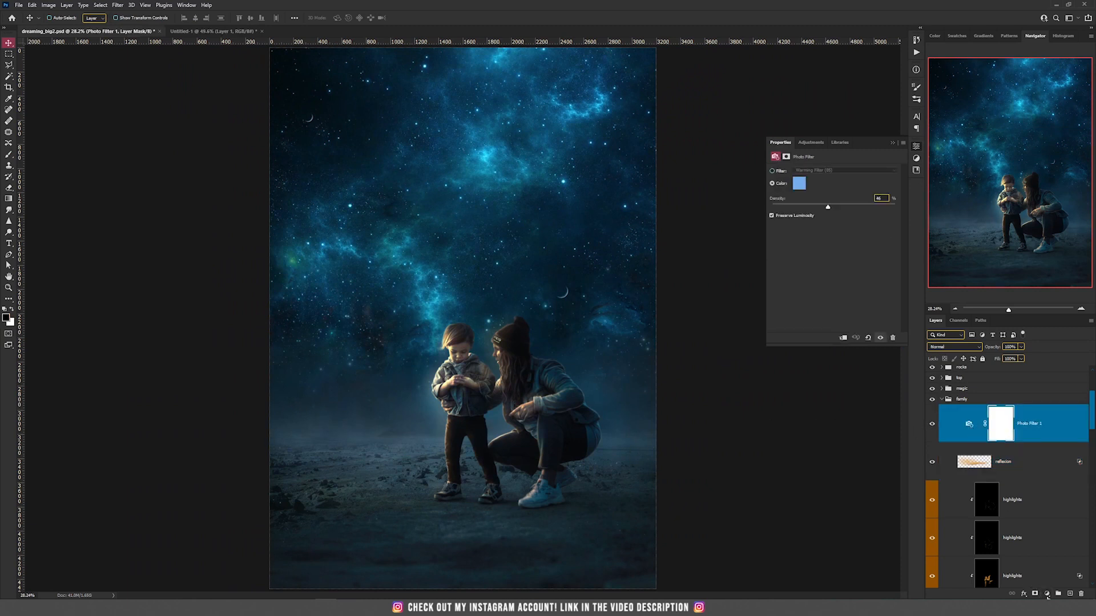
- Add a new Photo Filter adjustment above Photo Filter 1 with the blue colour 0090f4 and a density of 50%
{"action": "left_click", "coordinate": [1047, 595]}
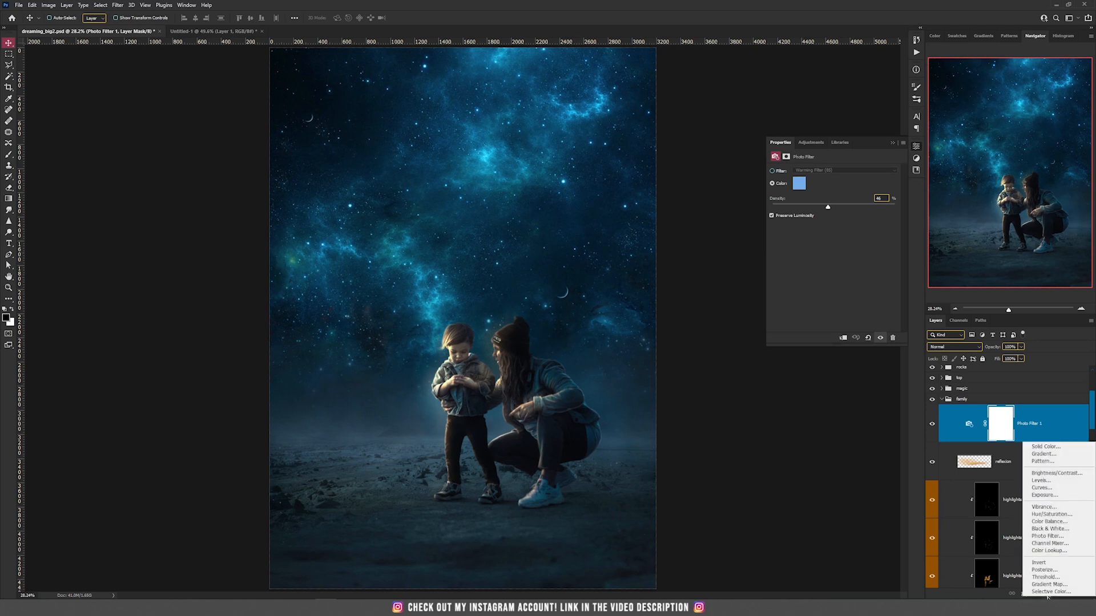
{"action": "left_click", "coordinate": [1053, 536]}
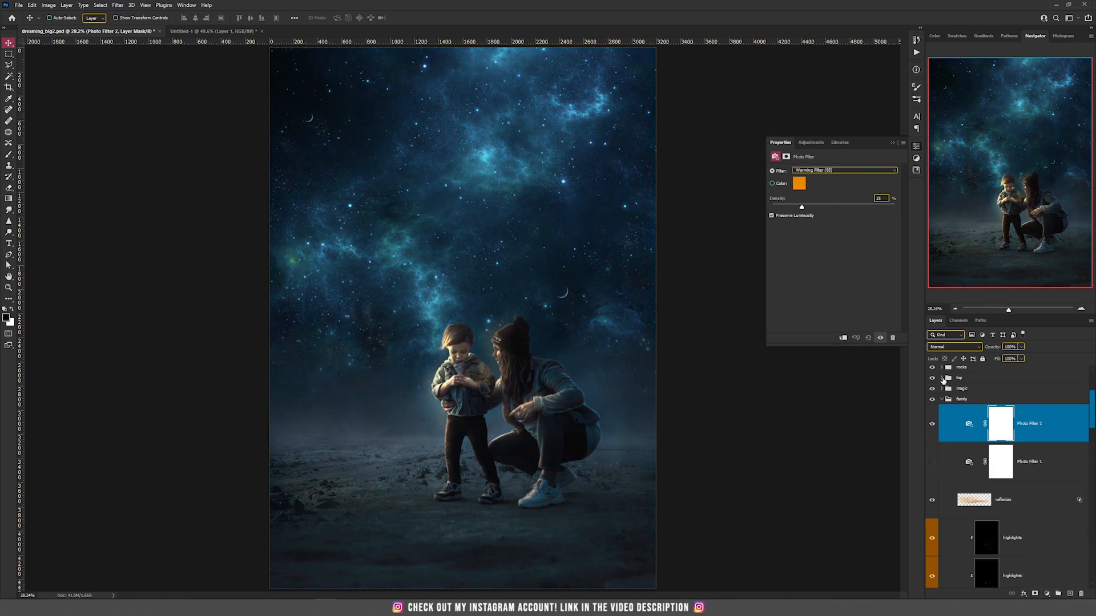
{"action": "left_click", "coordinate": [796, 183]}
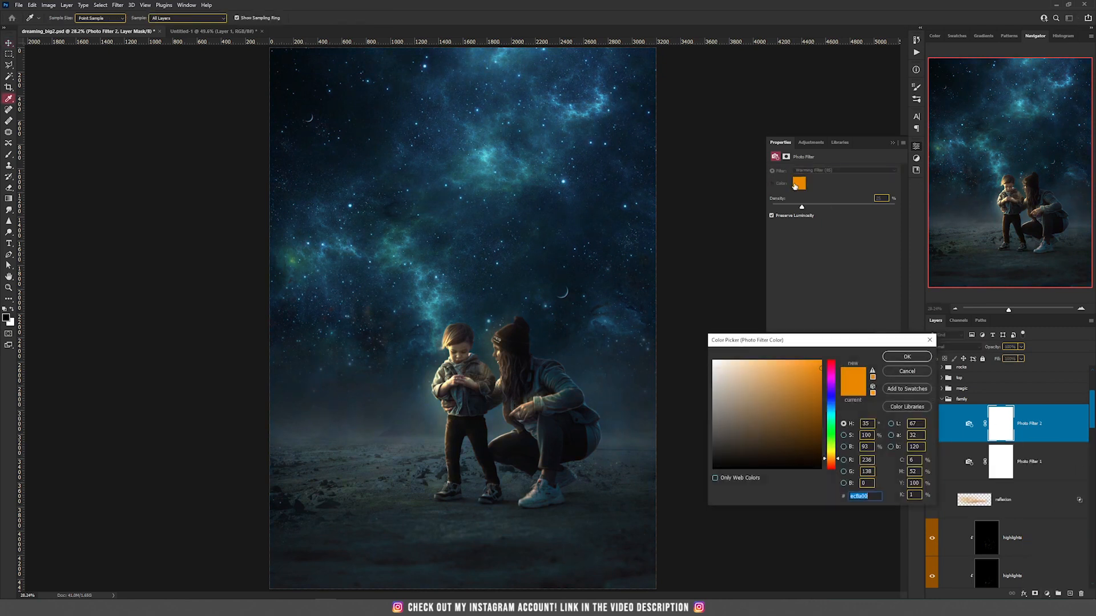
{"action": "left_click", "coordinate": [831, 408]}
{"action": "left_click", "coordinate": [822, 364]}
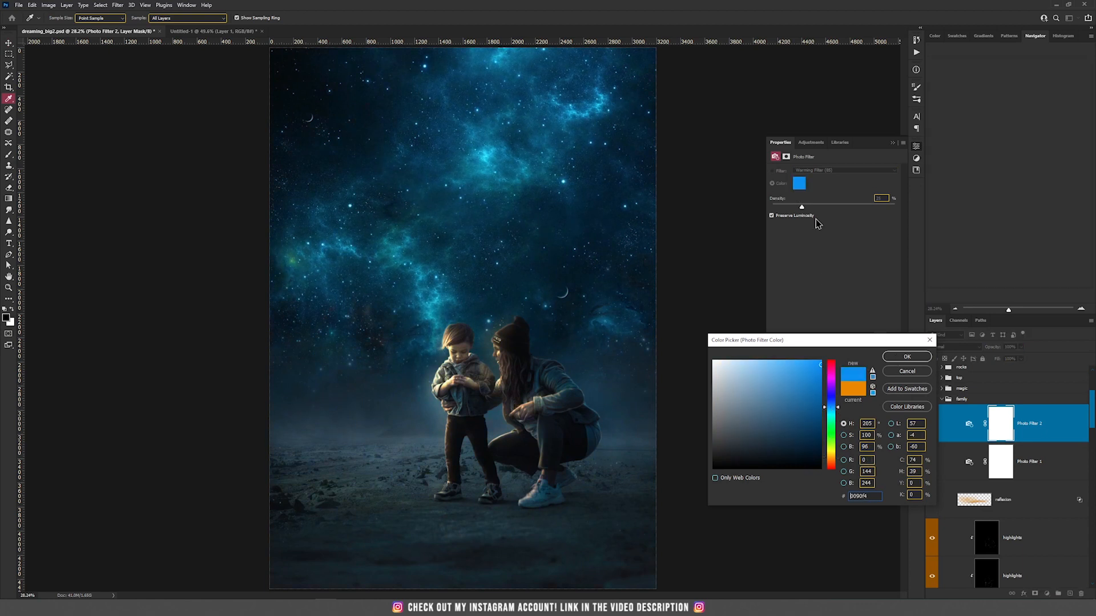
{"action": "key", "text": "Return"}
{"action": "left_click", "coordinate": [821, 206]}
{"action": "left_click_drag", "start_coordinate": [885, 200], "coordinate": [833, 209]}
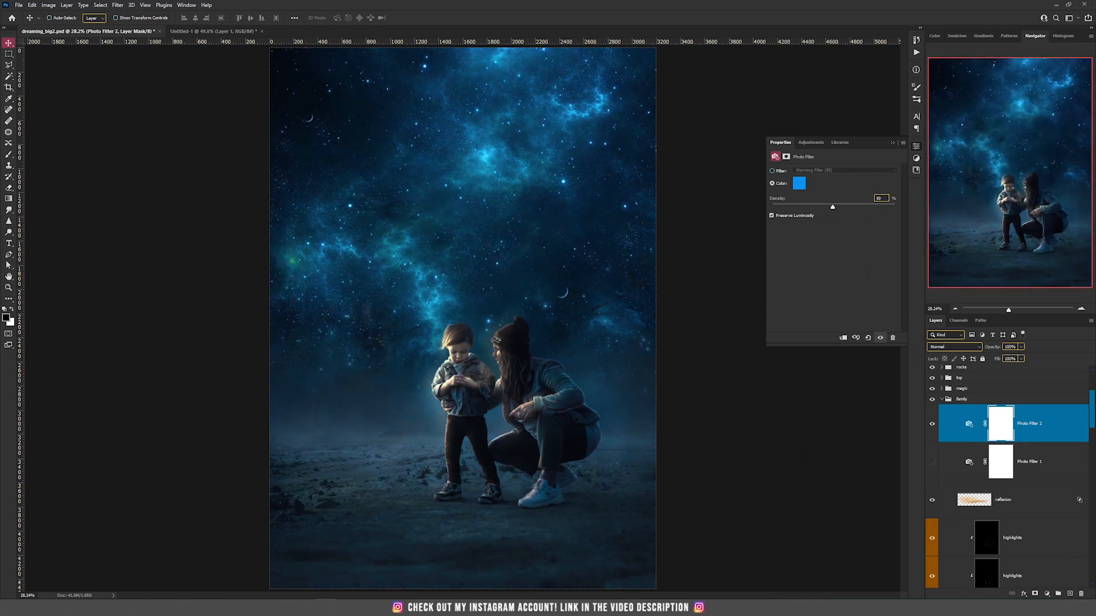
- Delete Photo Filter 2 and make Photo Filter 1 visible again
{"action": "left_click", "coordinate": [1081, 595]}
{"action": "left_click", "coordinate": [932, 423]}
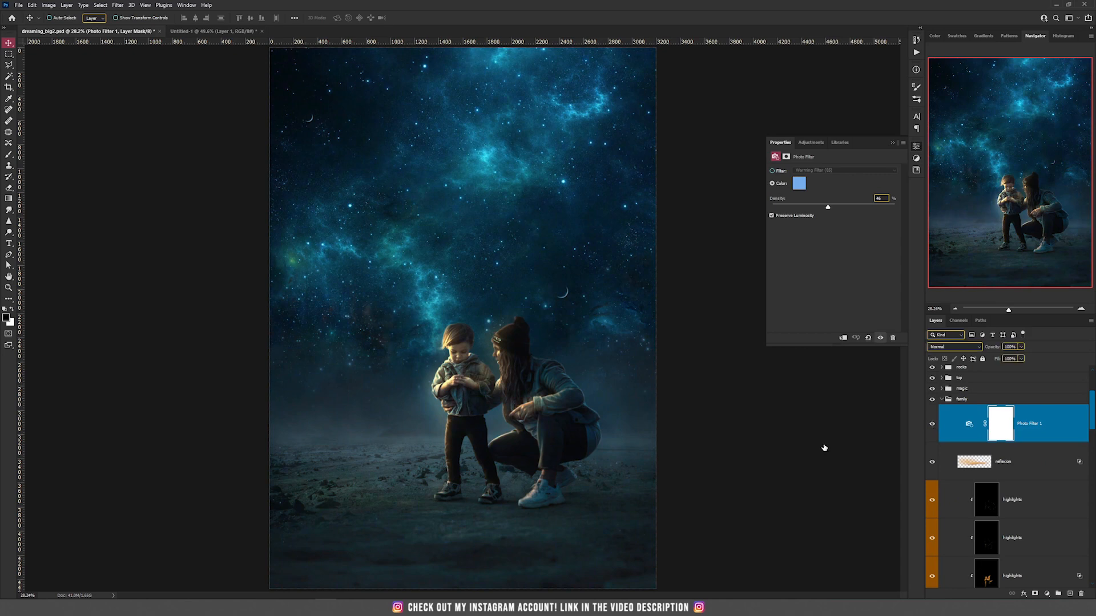
{"action": "scroll", "coordinate": [521, 406], "scroll_direction": "down", "scroll_amount": 5}
{"action": "scroll", "coordinate": [521, 407], "scroll_direction": "up", "scroll_amount": 5}
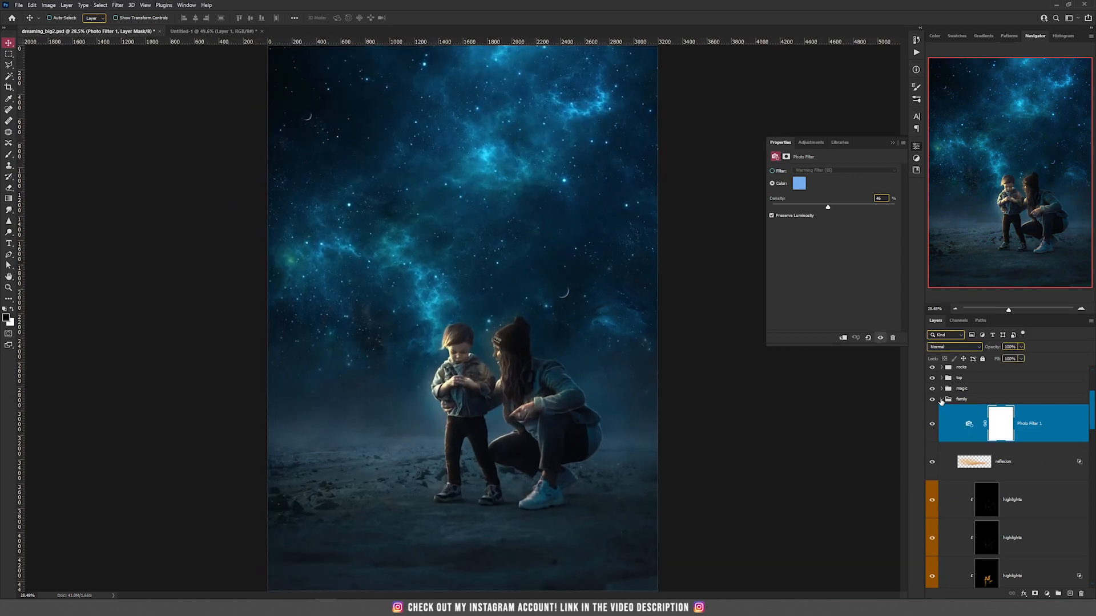
- Collapse the family group and expand the magic group to reach its hidden flower and glow layers
{"action": "left_click", "coordinate": [943, 400]}
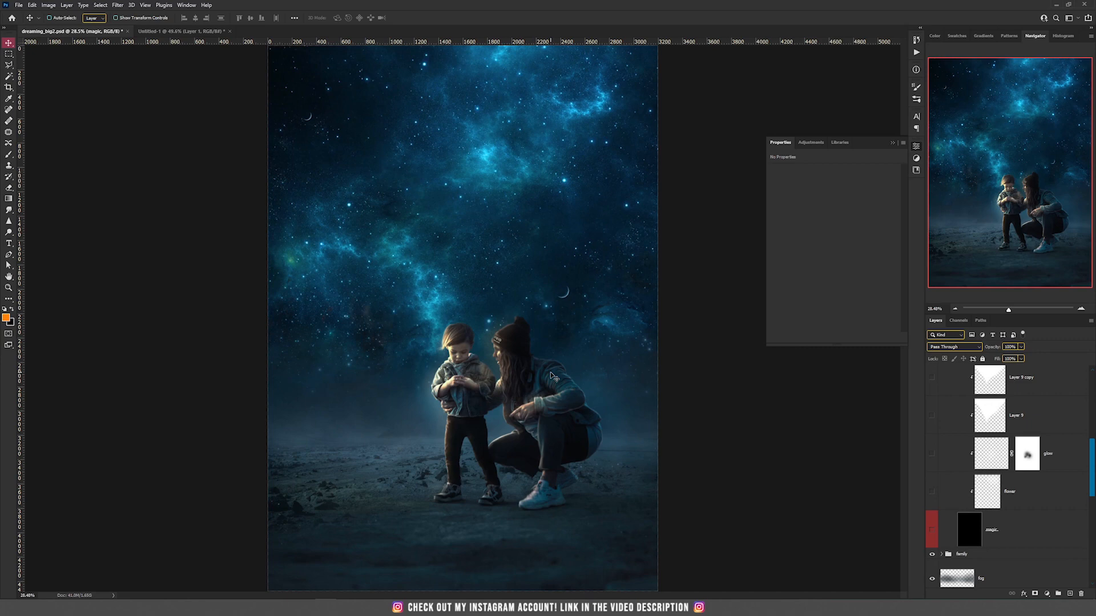
{"action": "scroll", "coordinate": [543, 404], "scroll_direction": "up", "scroll_amount": 1}
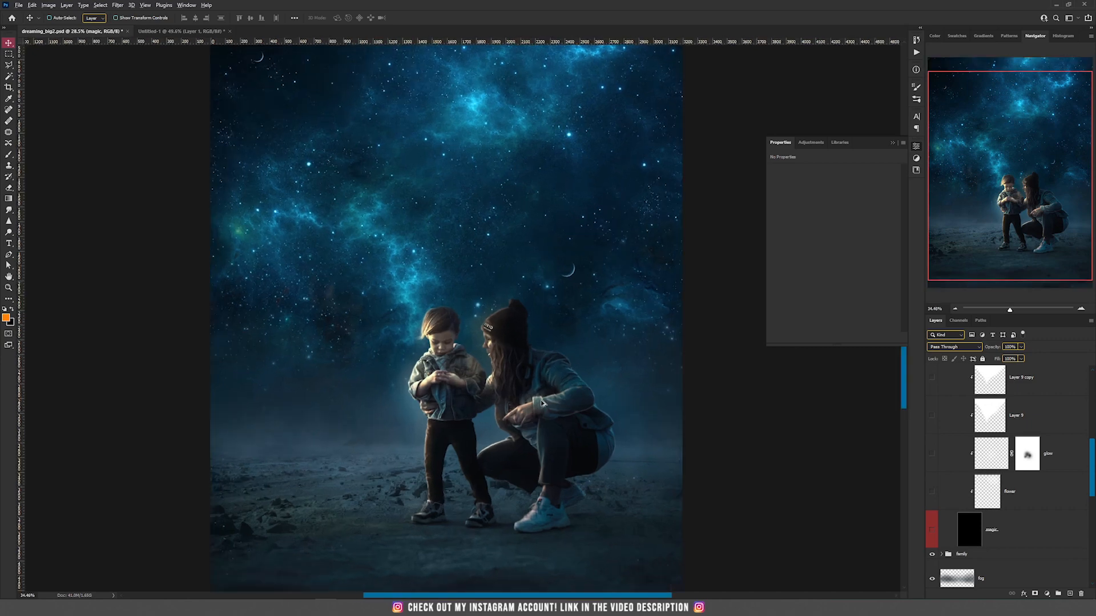
{"action": "scroll", "coordinate": [542, 403], "scroll_direction": "up", "scroll_amount": 1}
{"action": "scroll", "coordinate": [537, 422], "scroll_direction": "up", "scroll_amount": 1}
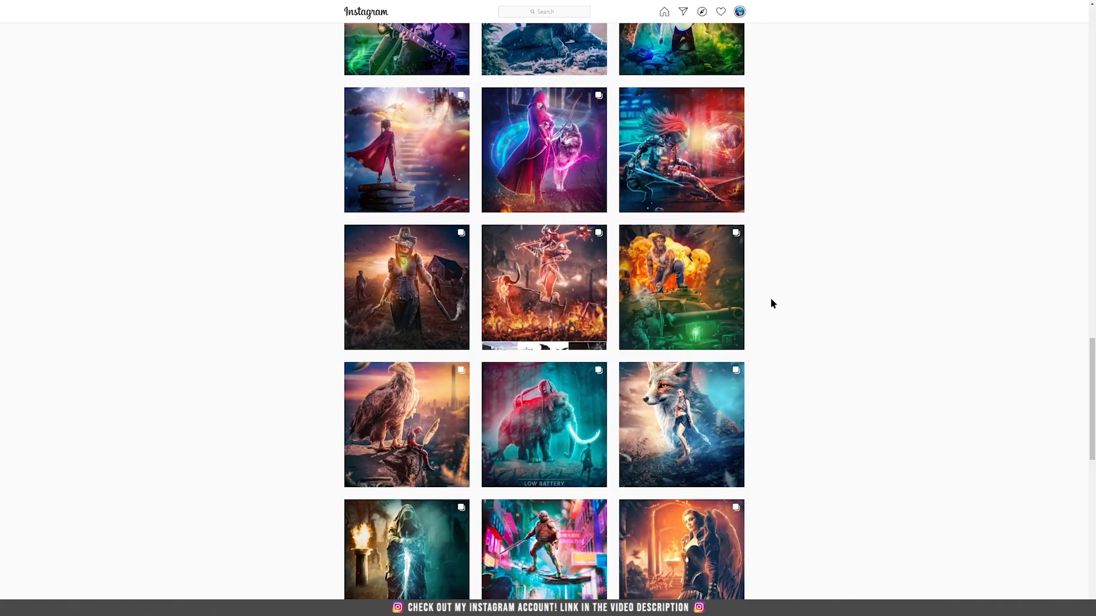
- Switch to Instagram and look through the artist's grid of posted artworks
{"action": "scroll", "coordinate": [790, 295], "scroll_direction": "up", "scroll_amount": 15}
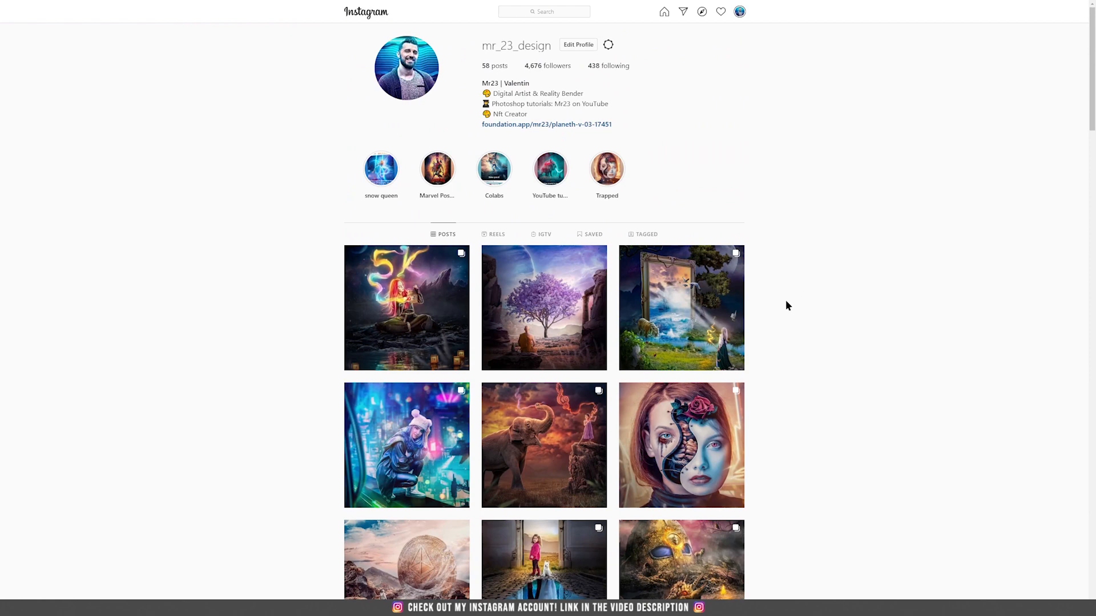
{"action": "scroll", "coordinate": [778, 296], "scroll_direction": "down", "scroll_amount": 2}
{"action": "scroll", "coordinate": [778, 296], "scroll_direction": "up", "scroll_amount": 2}
{"action": "scroll", "coordinate": [778, 295], "scroll_direction": "down", "scroll_amount": 1}
{"action": "scroll", "coordinate": [778, 299], "scroll_direction": "down", "scroll_amount": 1}
{"action": "scroll", "coordinate": [780, 242], "scroll_direction": "up", "scroll_amount": 2}
{"action": "scroll", "coordinate": [808, 296], "scroll_direction": "down", "scroll_amount": 2}
{"action": "scroll", "coordinate": [807, 297], "scroll_direction": "down", "scroll_amount": 15}
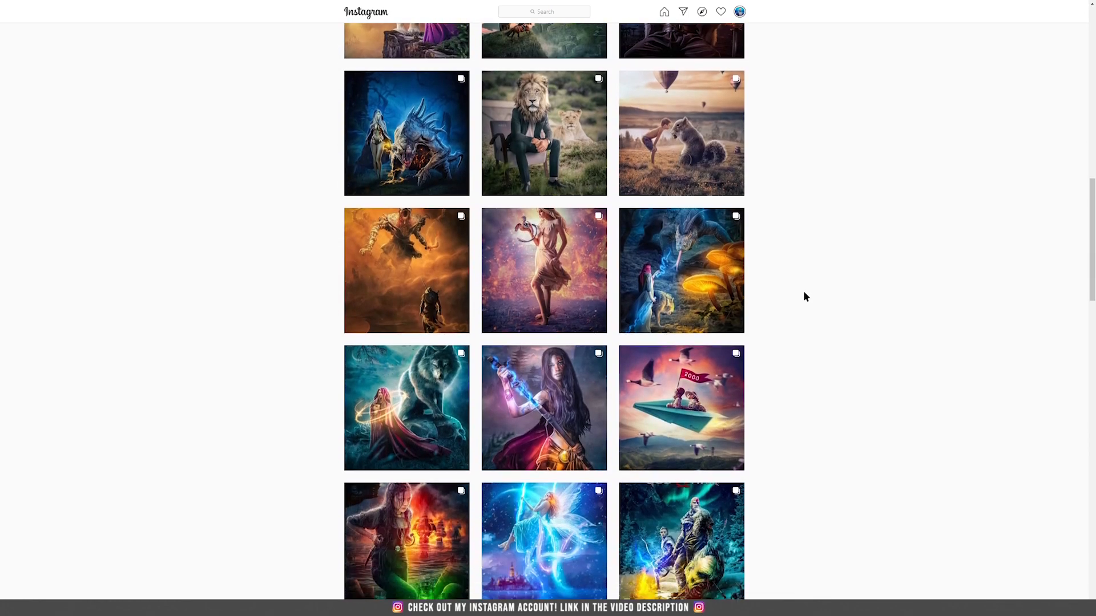
{"action": "scroll", "coordinate": [805, 296], "scroll_direction": "down", "scroll_amount": 8}
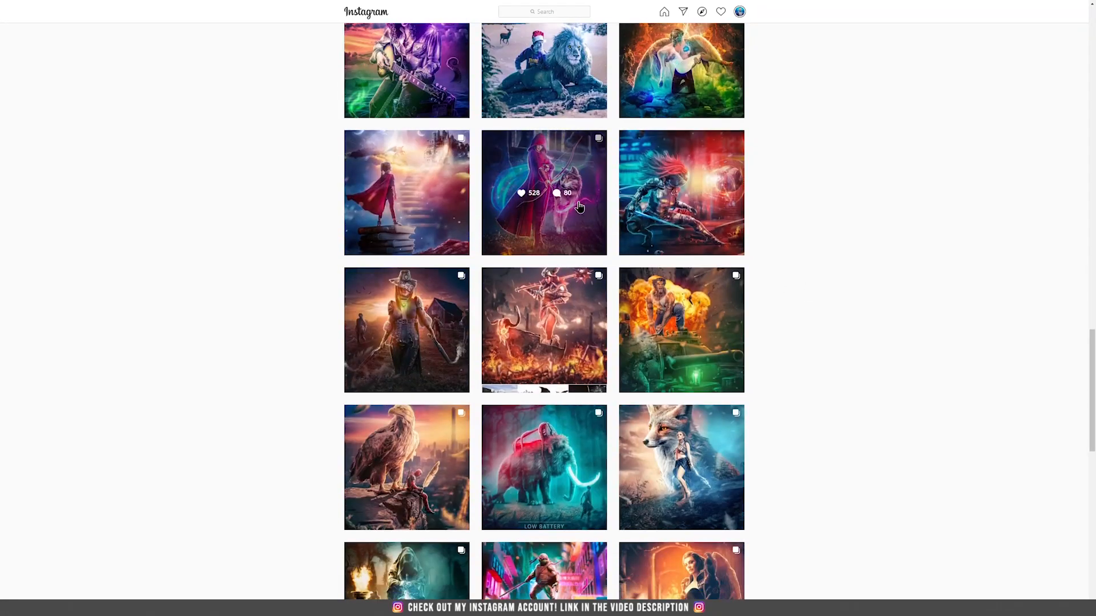
- View the posts of the red-hooded archer with the wolf and of the guitarist in the top hat
{"action": "left_click", "coordinate": [537, 171]}
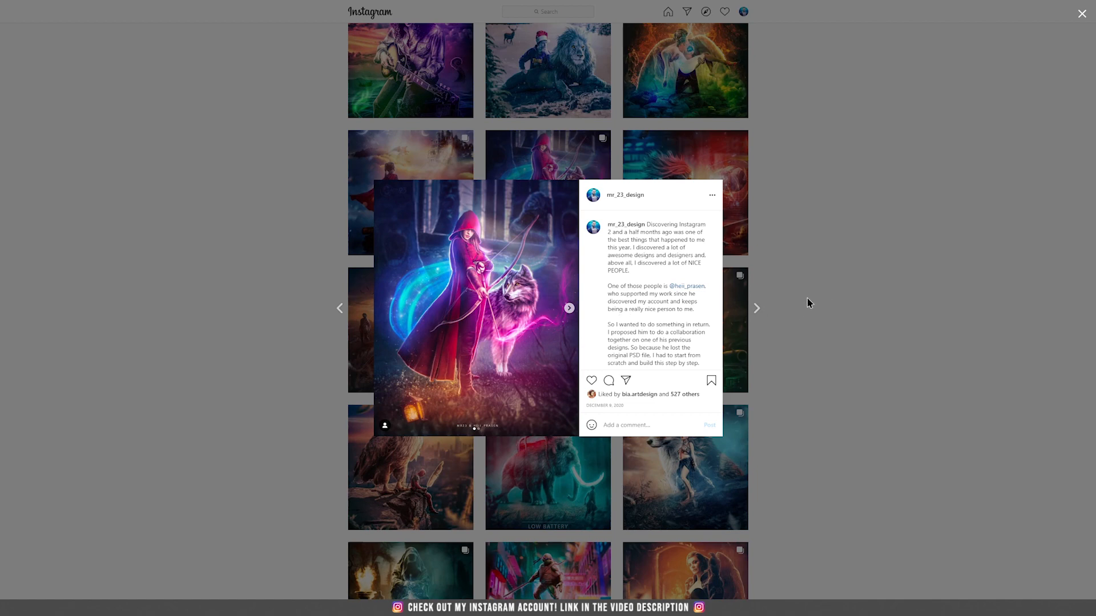
{"action": "left_click", "coordinate": [839, 317]}
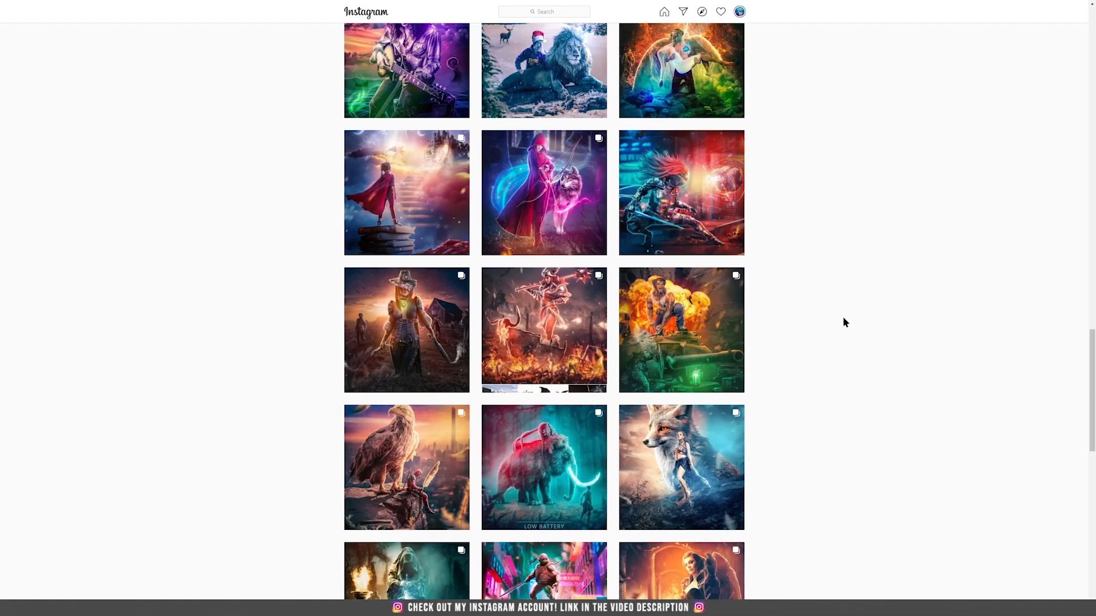
{"action": "scroll", "coordinate": [844, 320], "scroll_direction": "up", "scroll_amount": 5}
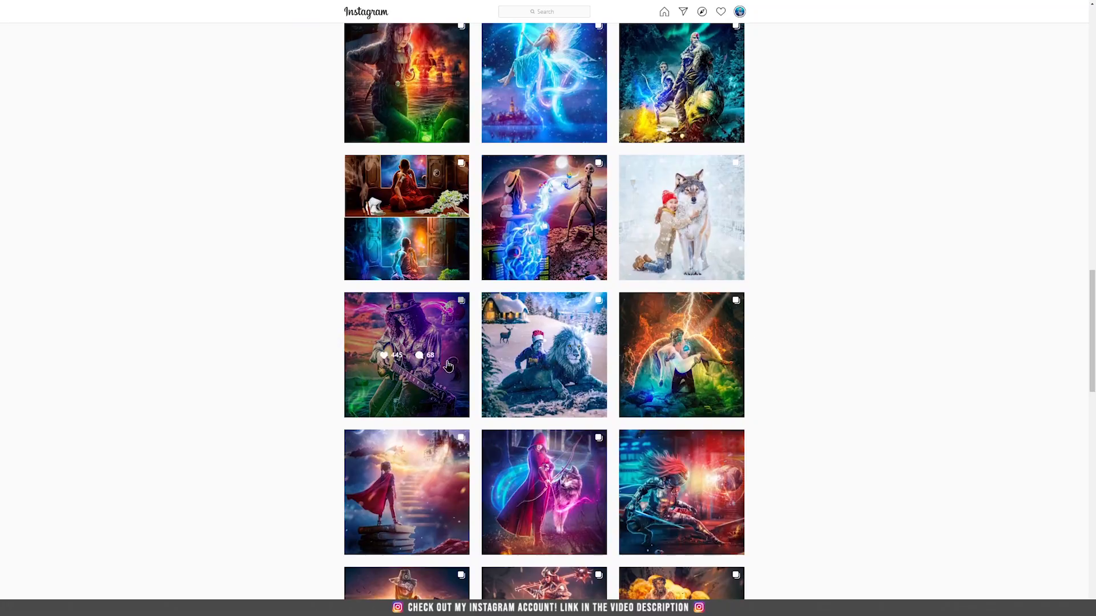
{"action": "left_click", "coordinate": [418, 337]}
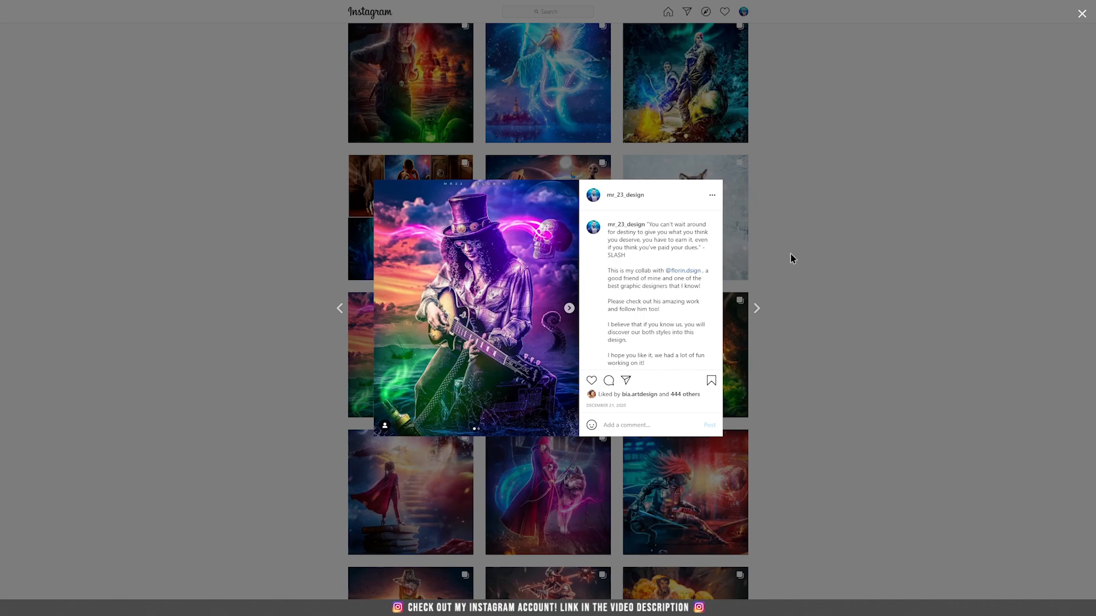
- View the posts of the singer facing the alien and of the monk meditating beside the bonsai
{"action": "left_click", "coordinate": [831, 256]}
{"action": "scroll", "coordinate": [802, 303], "scroll_direction": "up", "scroll_amount": 1}
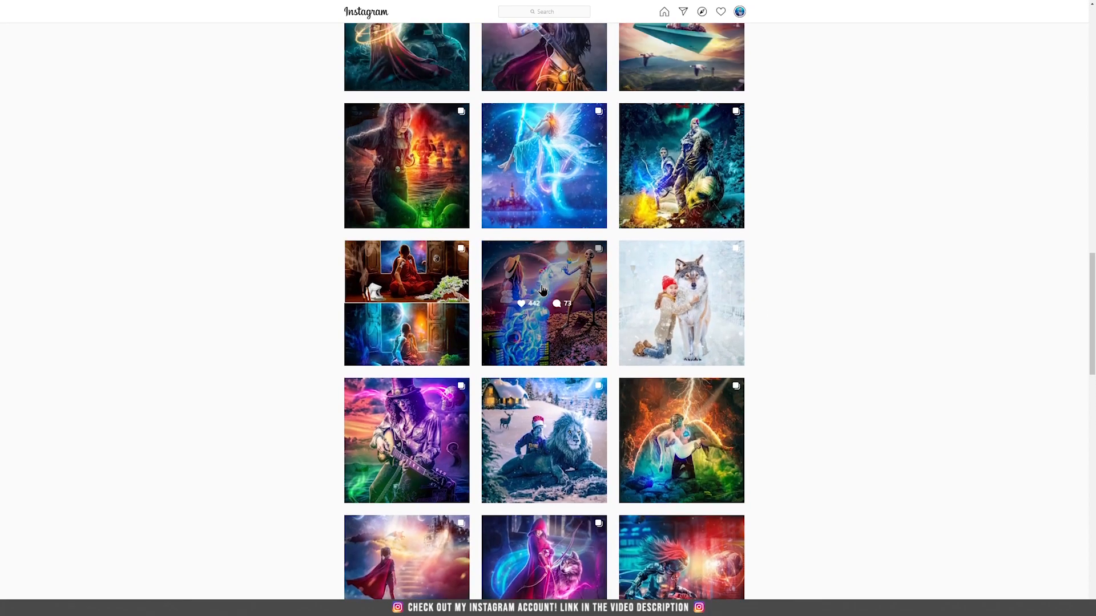
{"action": "left_click", "coordinate": [543, 290]}
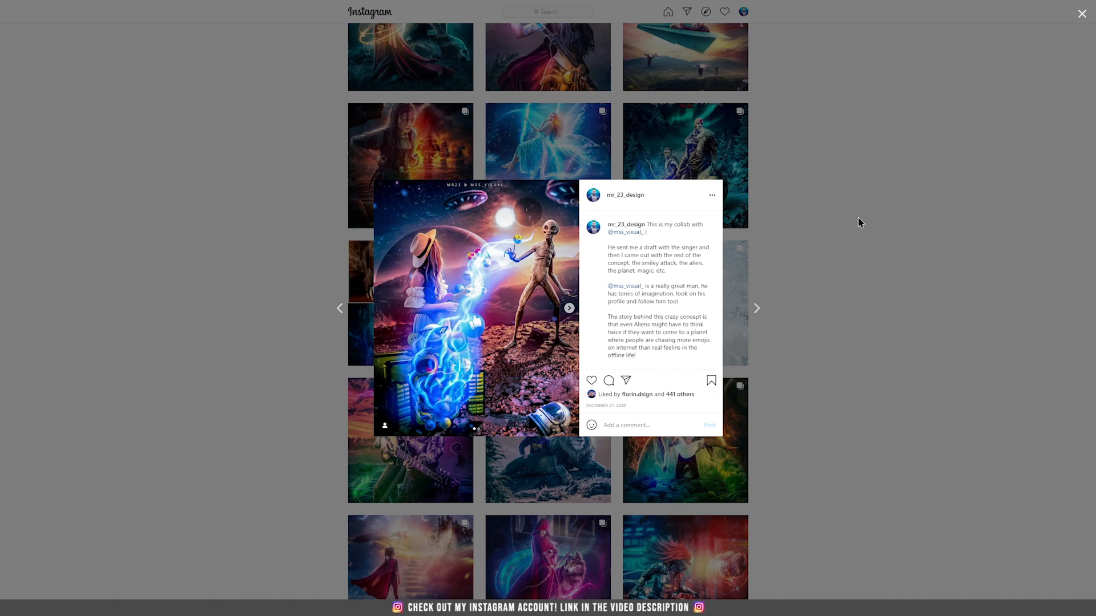
{"action": "left_click", "coordinate": [843, 223]}
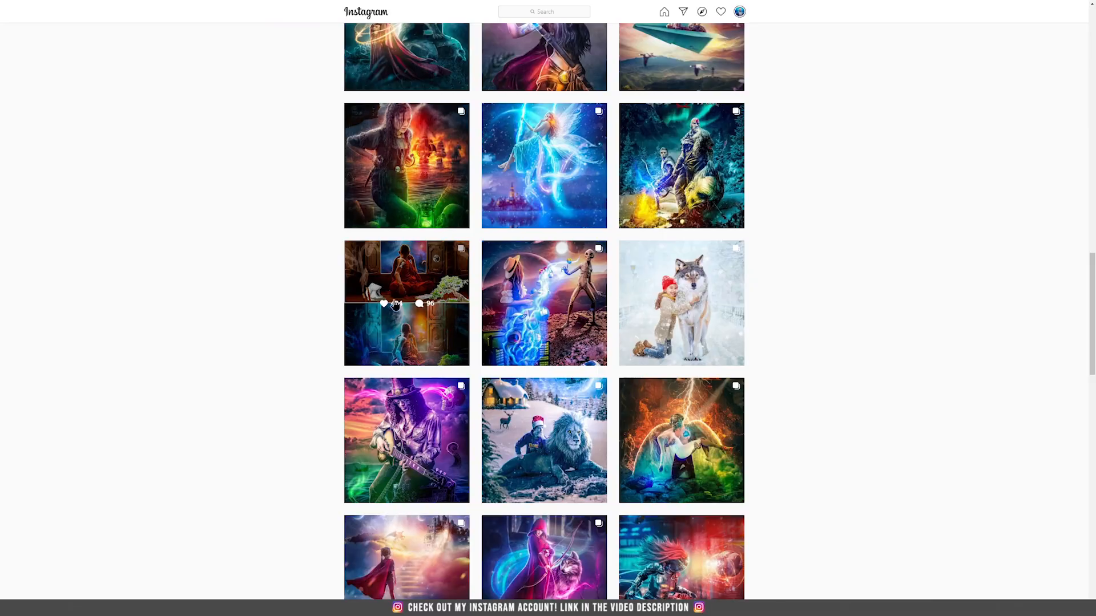
{"action": "left_click", "coordinate": [434, 281]}
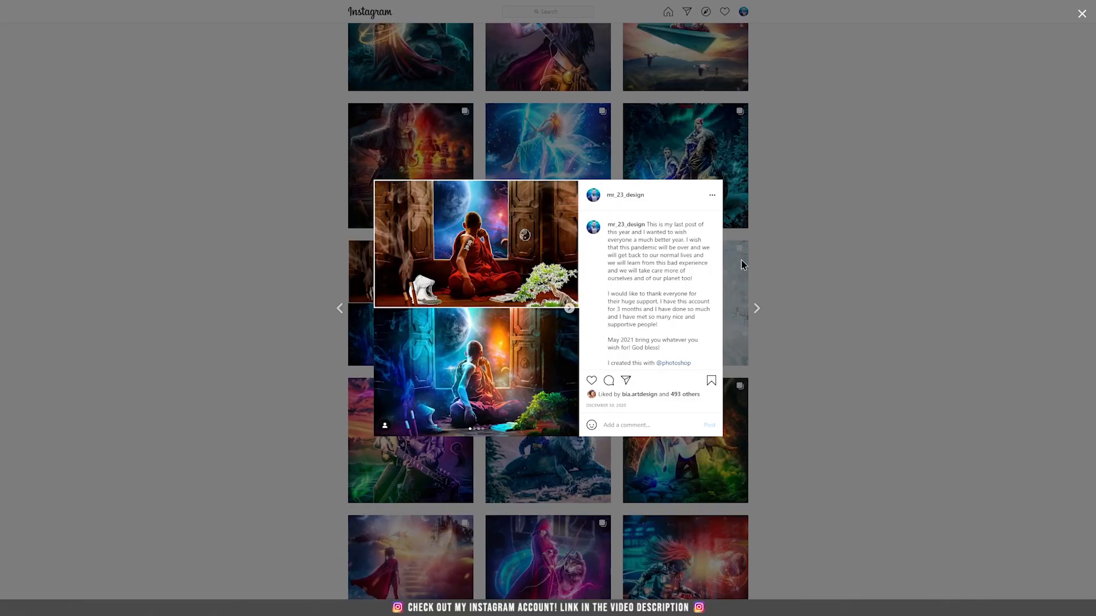
{"action": "left_click", "coordinate": [900, 262]}
- View the posts of the warrior with the young archer and of the samurai girl with the glowing sword
{"action": "scroll", "coordinate": [816, 272], "scroll_direction": "up", "scroll_amount": 2}
{"action": "left_click", "coordinate": [679, 247]}
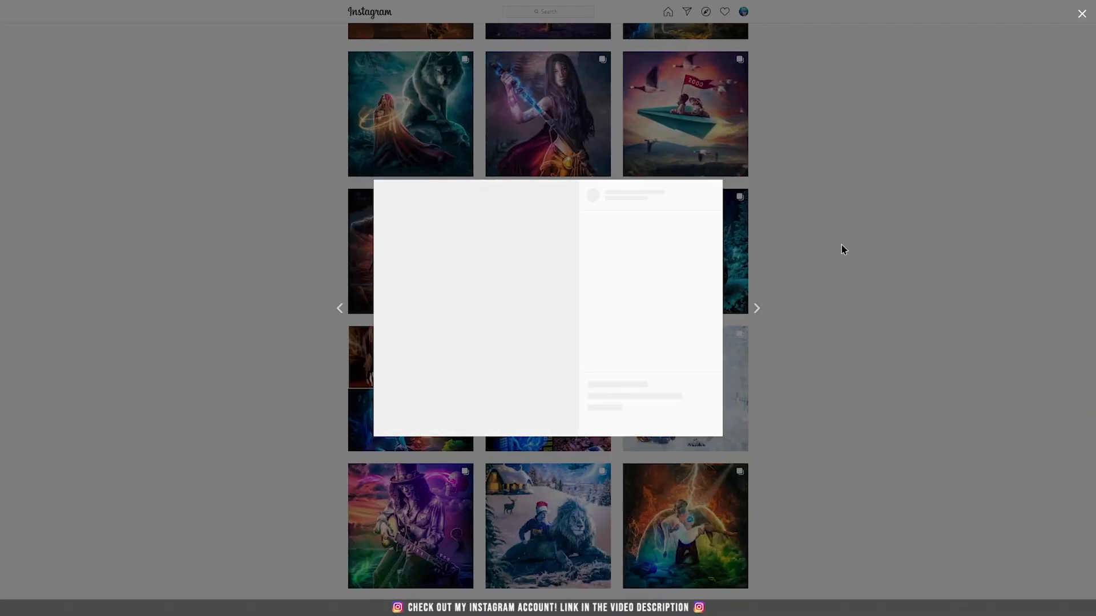
{"action": "left_click", "coordinate": [885, 255]}
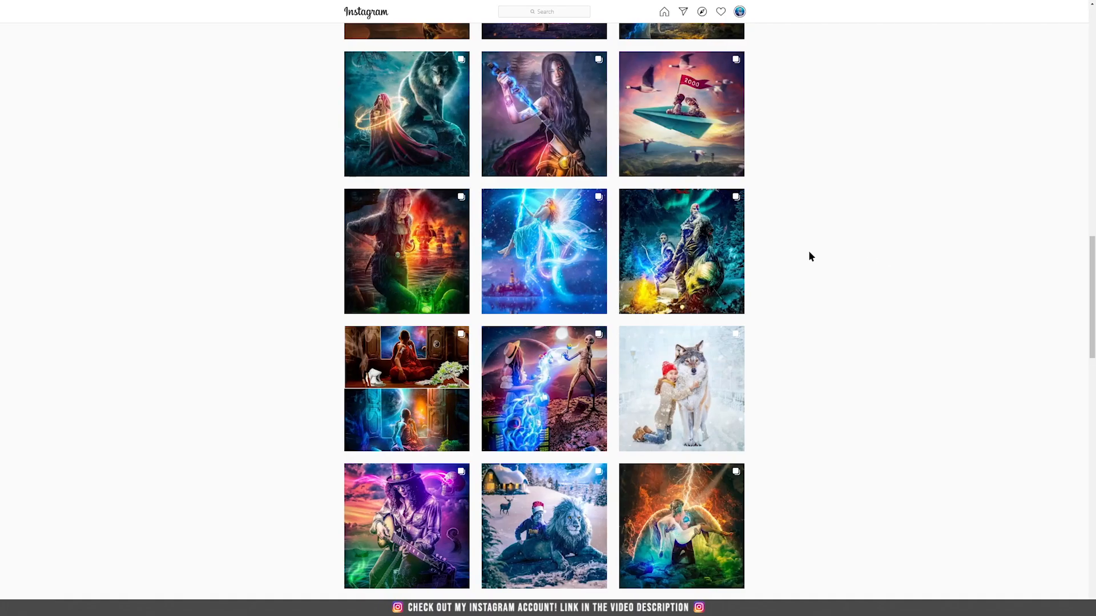
{"action": "scroll", "coordinate": [510, 256], "scroll_direction": "up", "scroll_amount": 3}
{"action": "left_click", "coordinate": [553, 262]}
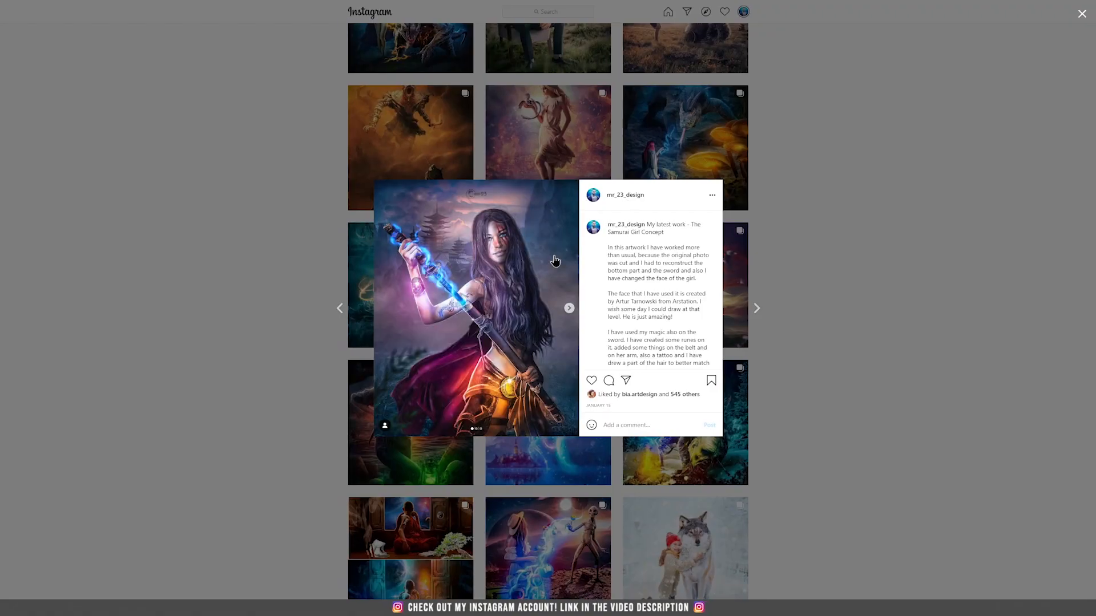
{"action": "left_click", "coordinate": [831, 262]}
- View the Magic Woods post with the dragon and mushrooms, and The Assassin post with the giant mummy
{"action": "scroll", "coordinate": [823, 253], "scroll_direction": "up", "scroll_amount": 3}
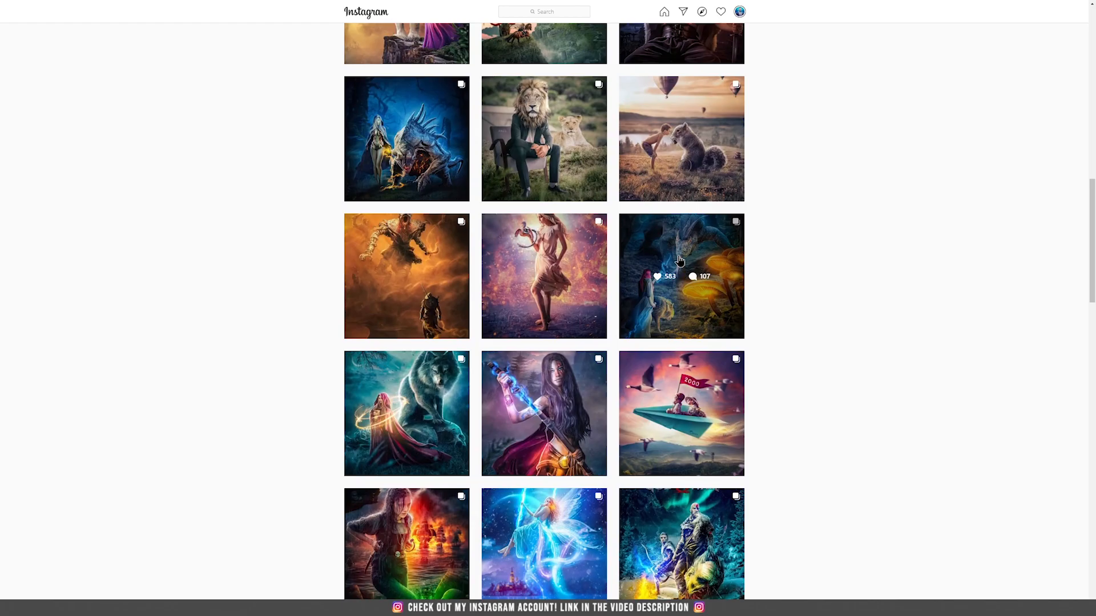
{"action": "left_click", "coordinate": [679, 273]}
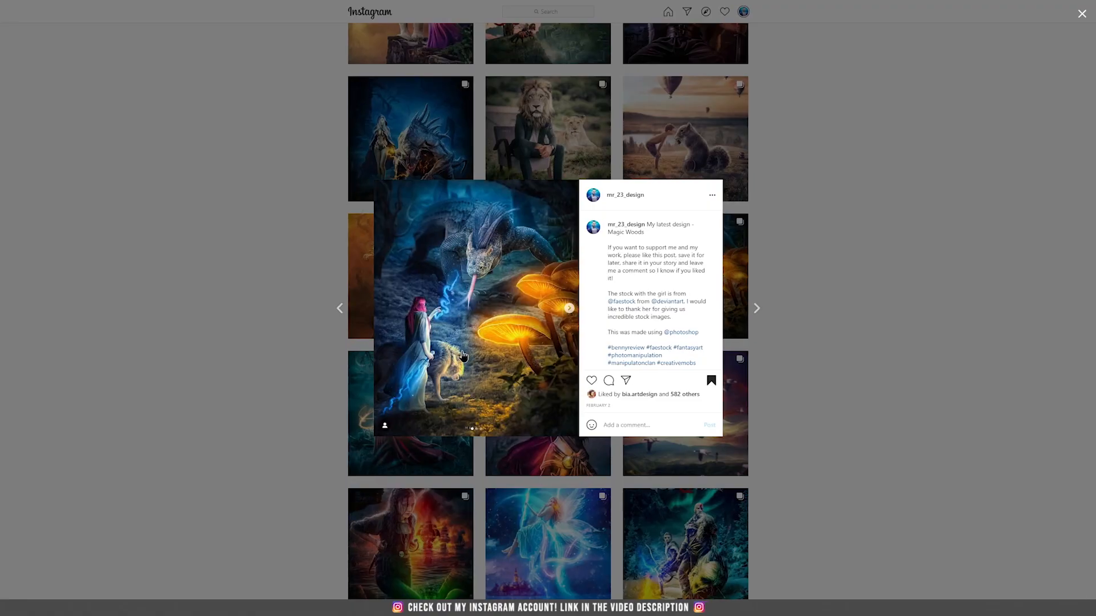
{"action": "left_click", "coordinate": [835, 262]}
{"action": "left_click", "coordinate": [411, 276]}
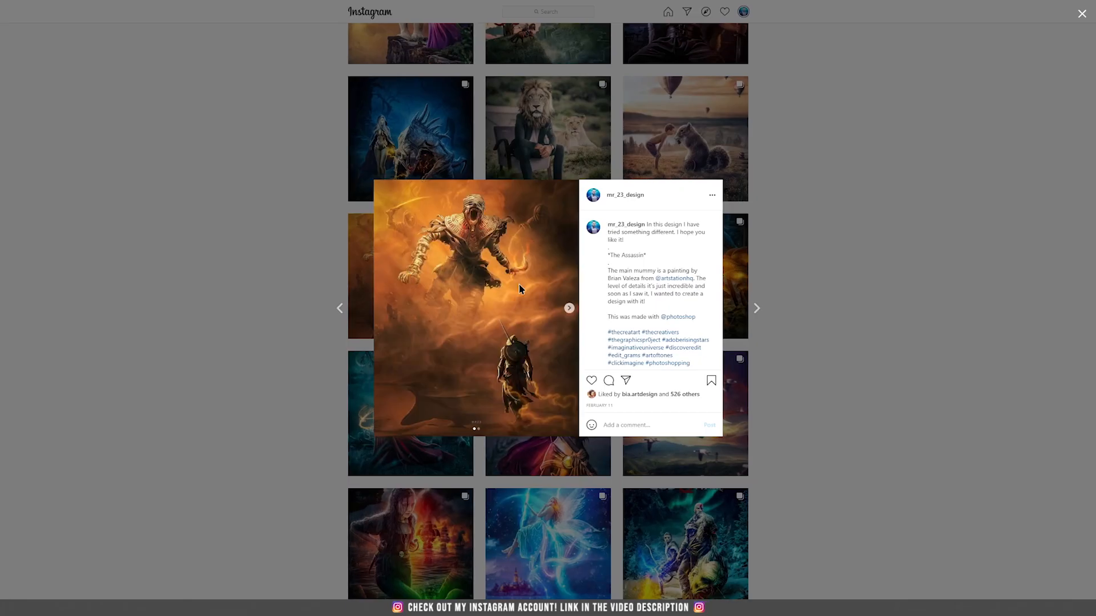
{"action": "left_click", "coordinate": [834, 336]}
- View The Witch post showing the pale woman beside the spiked monster
{"action": "scroll", "coordinate": [594, 255], "scroll_direction": "up", "scroll_amount": 2}
{"action": "left_click", "coordinate": [454, 207]}
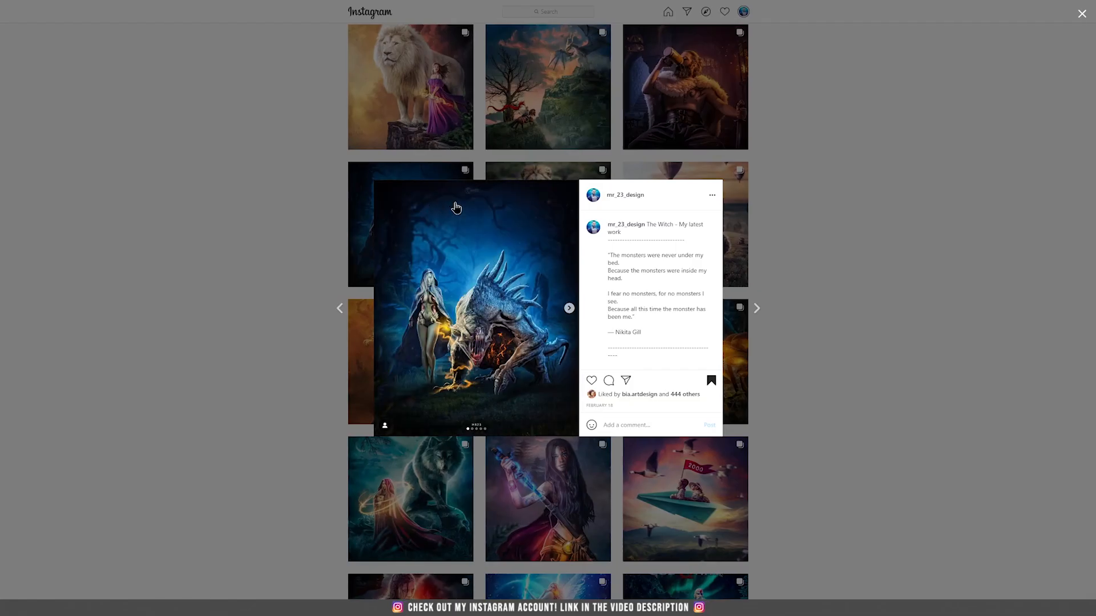
{"action": "left_click", "coordinate": [859, 271]}
{"action": "scroll", "coordinate": [858, 277], "scroll_direction": "up", "scroll_amount": 2}
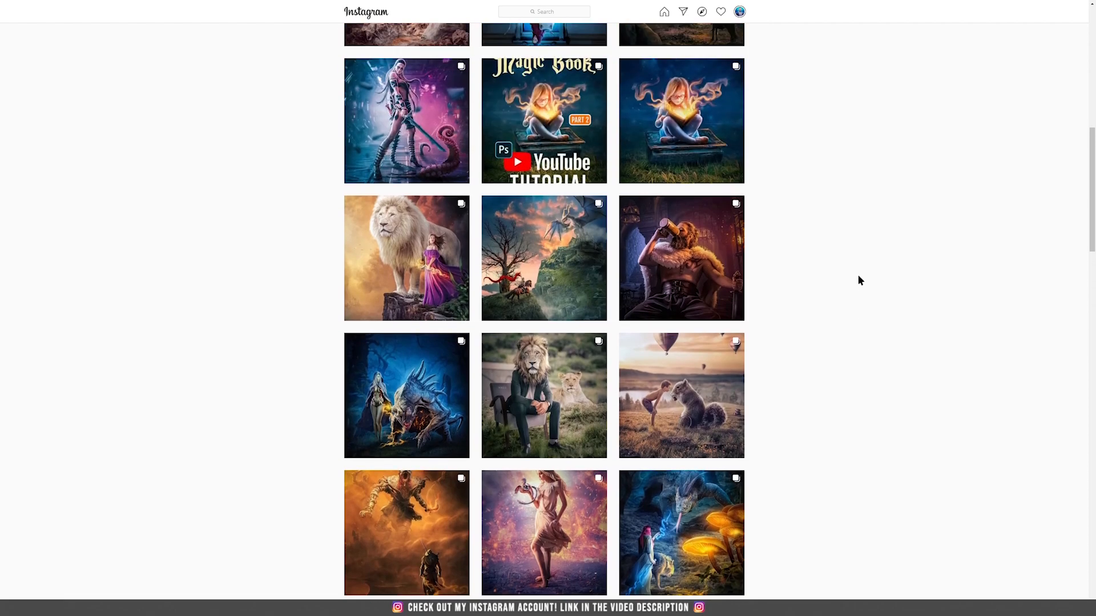
- View the Magic Book Part 2 tutorial post and the original Magic Book artwork post
{"action": "left_click", "coordinate": [434, 234]}
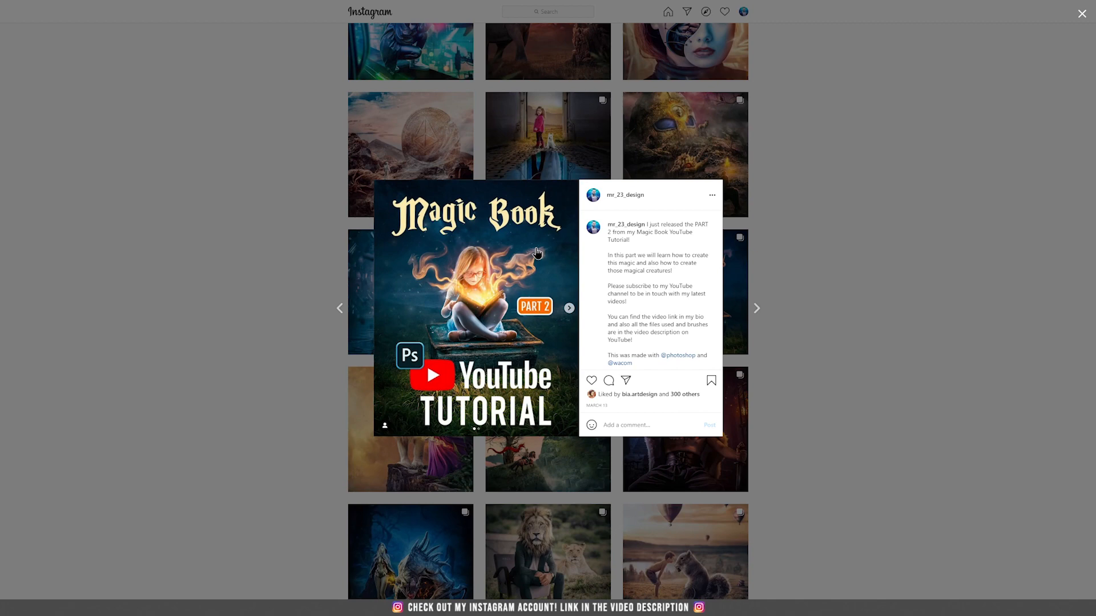
{"action": "left_click", "coordinate": [856, 268]}
{"action": "left_click", "coordinate": [701, 267]}
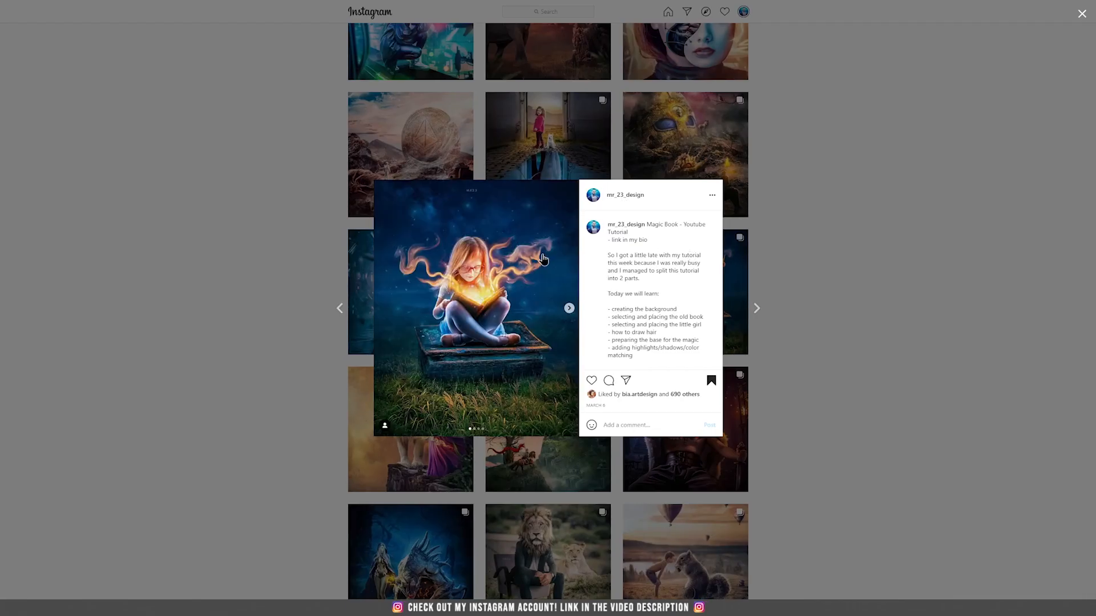
{"action": "left_click", "coordinate": [813, 283]}
- View The Magic Violin post with the elephant and return to the beginning of the profile
{"action": "scroll", "coordinate": [813, 283], "scroll_direction": "up", "scroll_amount": 5}
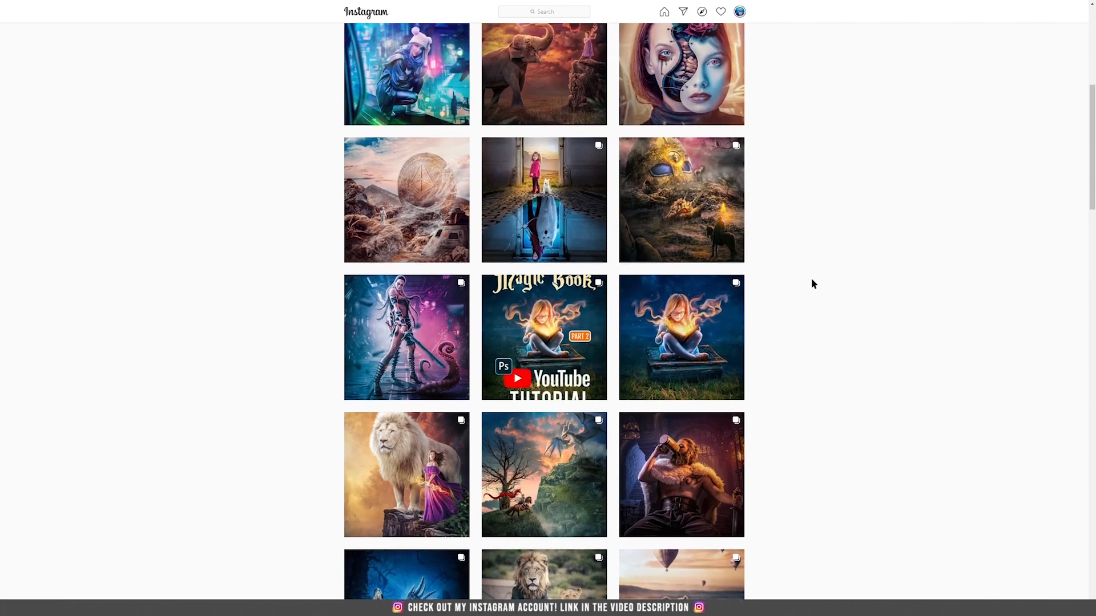
{"action": "left_click", "coordinate": [546, 251]}
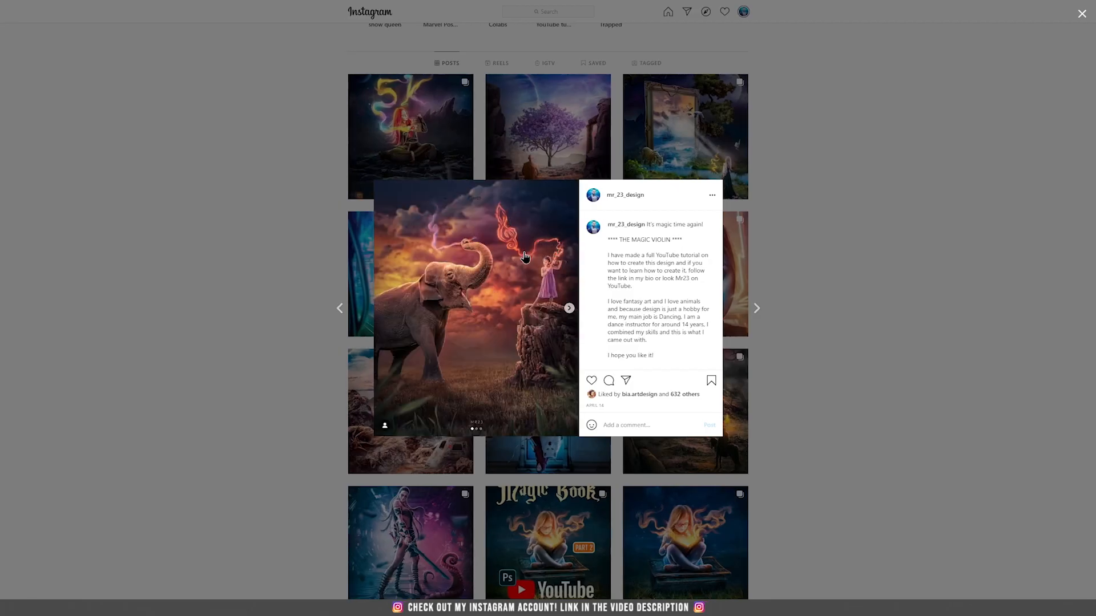
{"action": "left_click", "coordinate": [878, 284]}
{"action": "scroll", "coordinate": [878, 282], "scroll_direction": "up", "scroll_amount": 3}
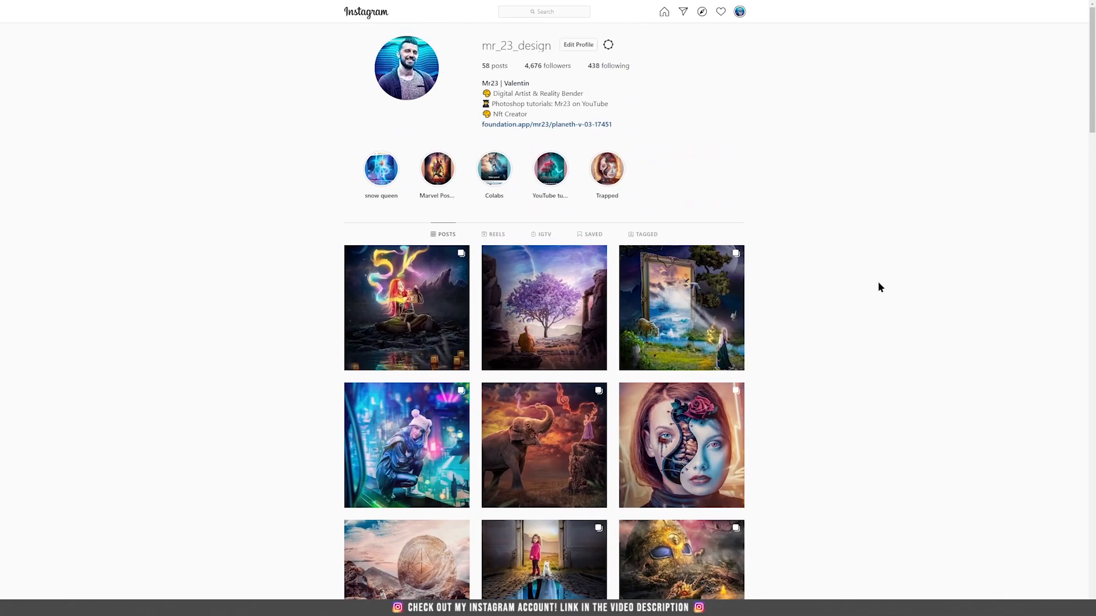
- View the picture-frame landscape collaboration post and open the 5K subscribers post
{"action": "left_click", "coordinate": [710, 290]}
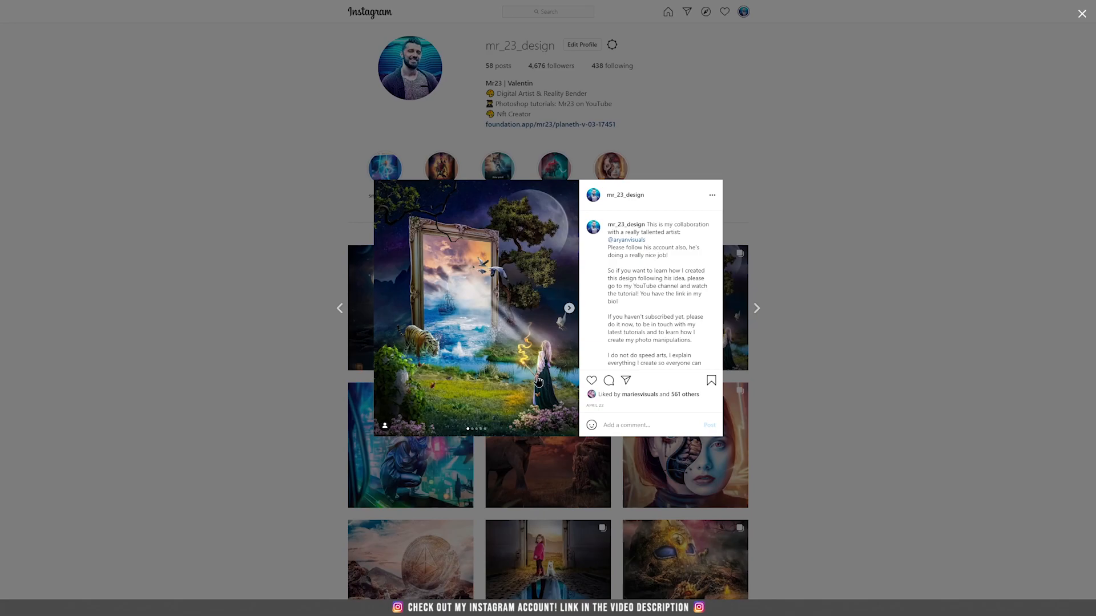
{"action": "left_click", "coordinate": [851, 350]}
{"action": "left_click", "coordinate": [420, 280]}
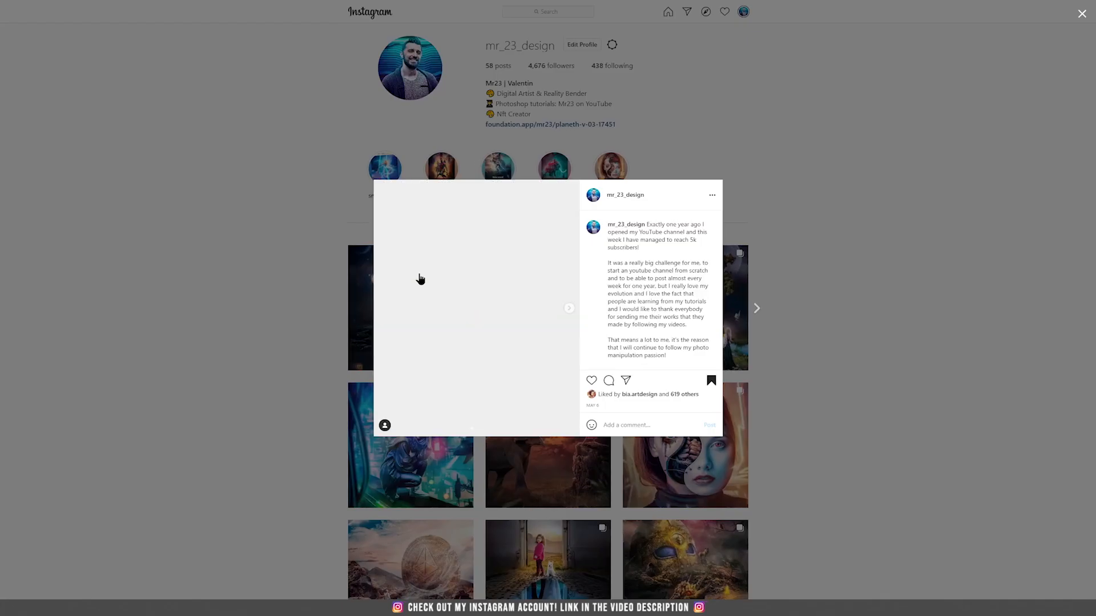
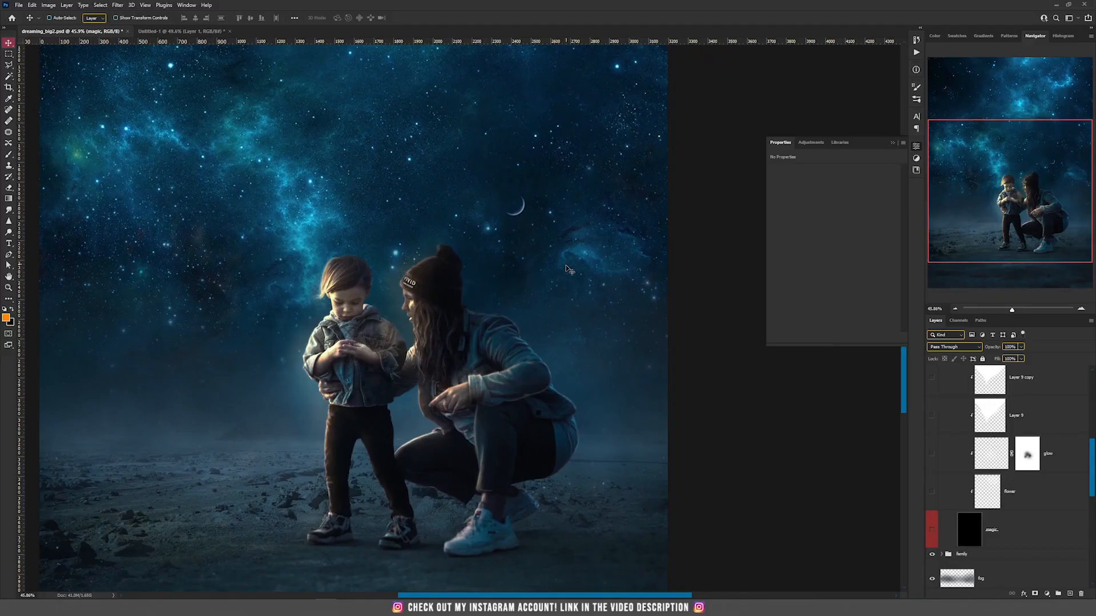
- Switch back to Photoshop and add a Screen-mode layer filled with the neutral black above the family group
{"action": "left_click_drag", "start_coordinate": [511, 335], "coordinate": [535, 272]}
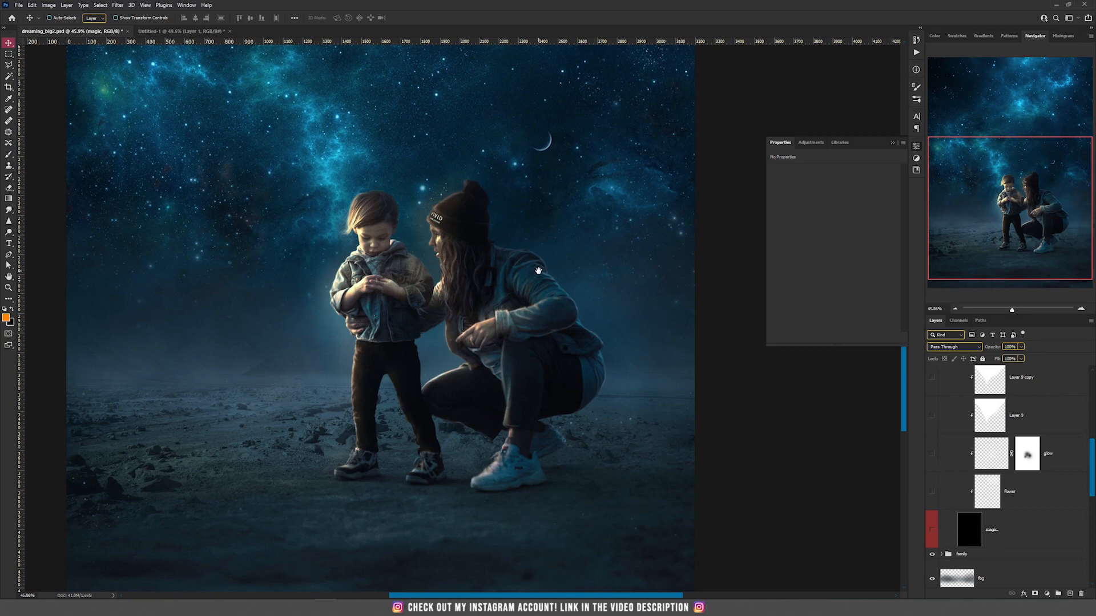
{"action": "scroll", "coordinate": [535, 273], "scroll_direction": "down", "scroll_amount": 2}
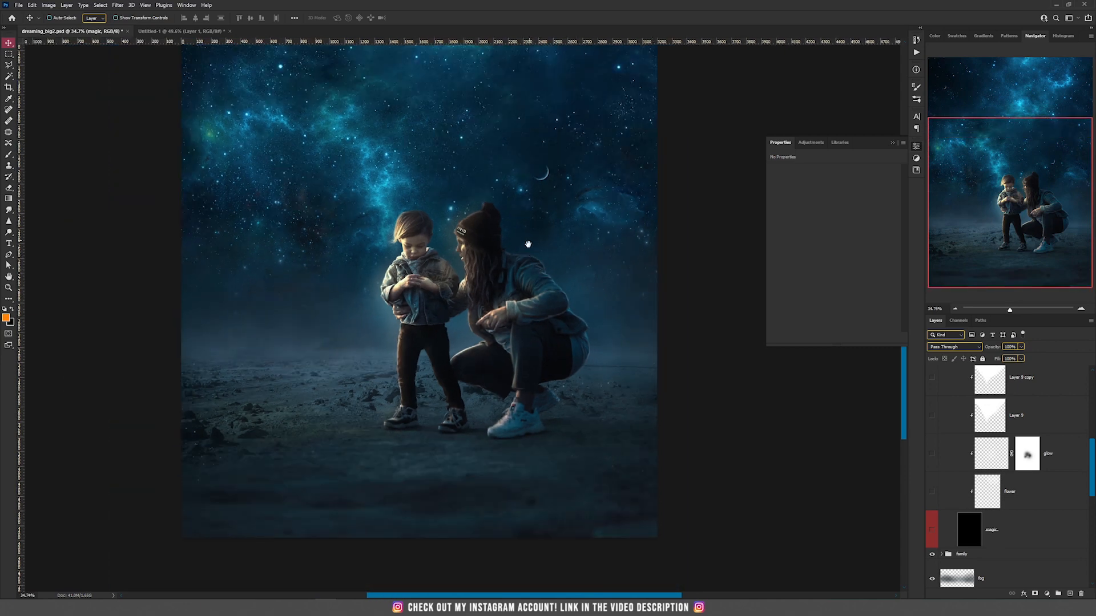
{"action": "left_click_drag", "start_coordinate": [530, 240], "coordinate": [510, 322]}
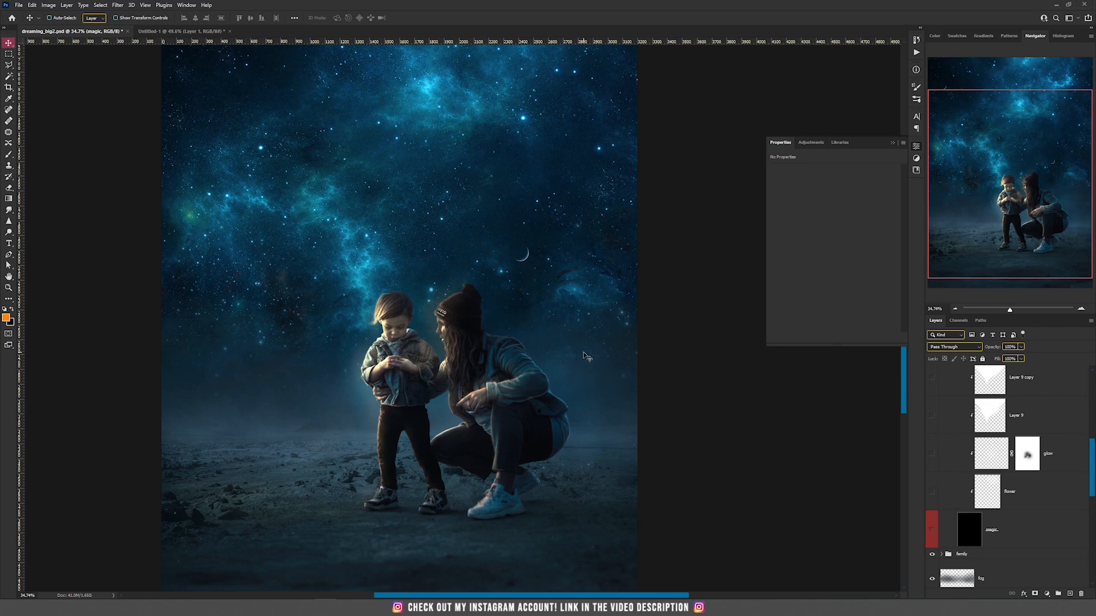
{"action": "left_click", "coordinate": [1004, 557]}
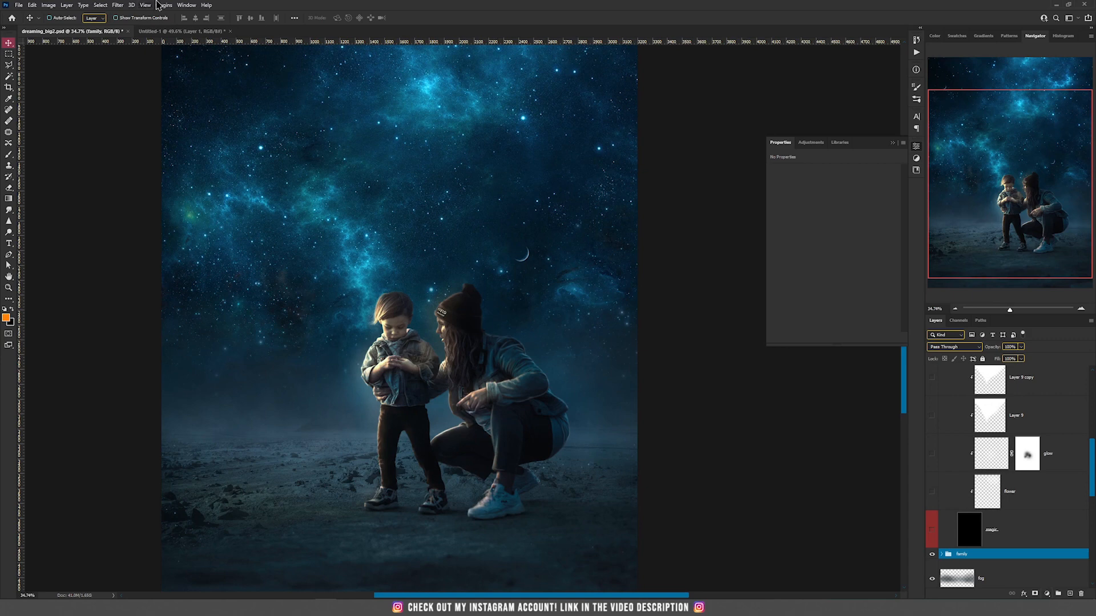
{"action": "left_click", "coordinate": [66, 5]}
{"action": "mouse_move", "coordinate": [80, 13]}
{"action": "left_click", "coordinate": [171, 13]}
{"action": "left_click", "coordinate": [496, 219]}
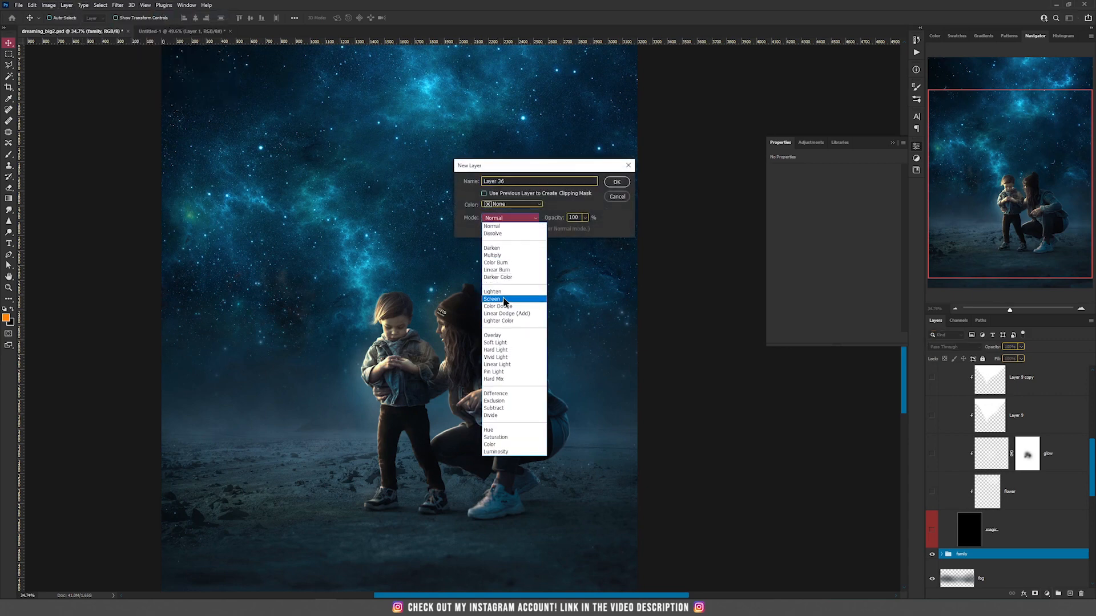
{"action": "left_click", "coordinate": [506, 298]}
{"action": "left_click", "coordinate": [517, 230]}
{"action": "left_click", "coordinate": [618, 182]}
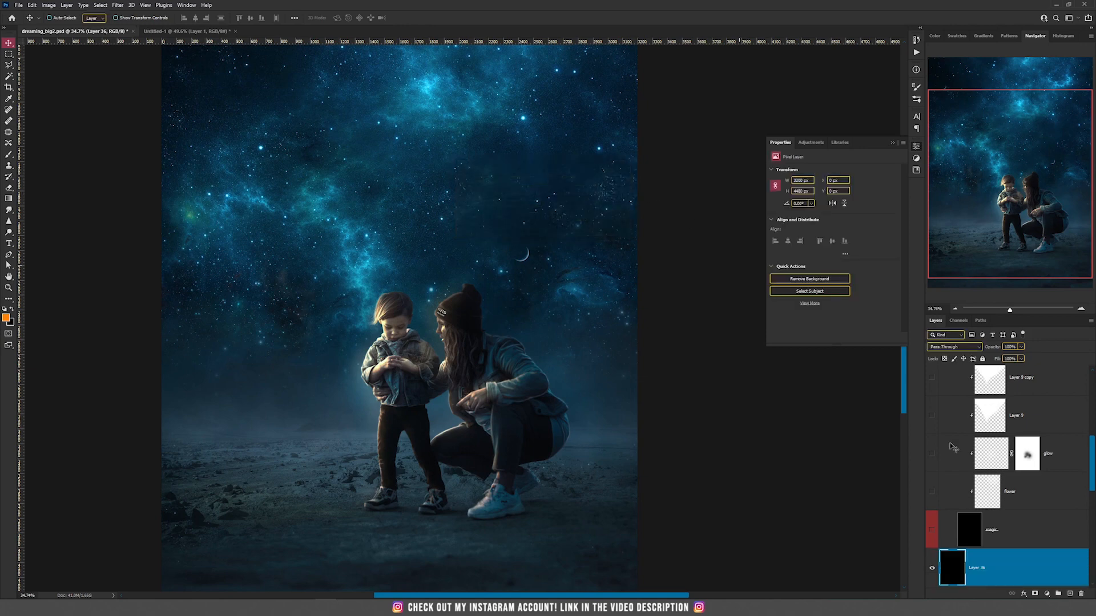
- Add an empty layer above the black Screen layer and a Gradient Map adjustment layer on top of it
{"action": "left_click", "coordinate": [1070, 594]}
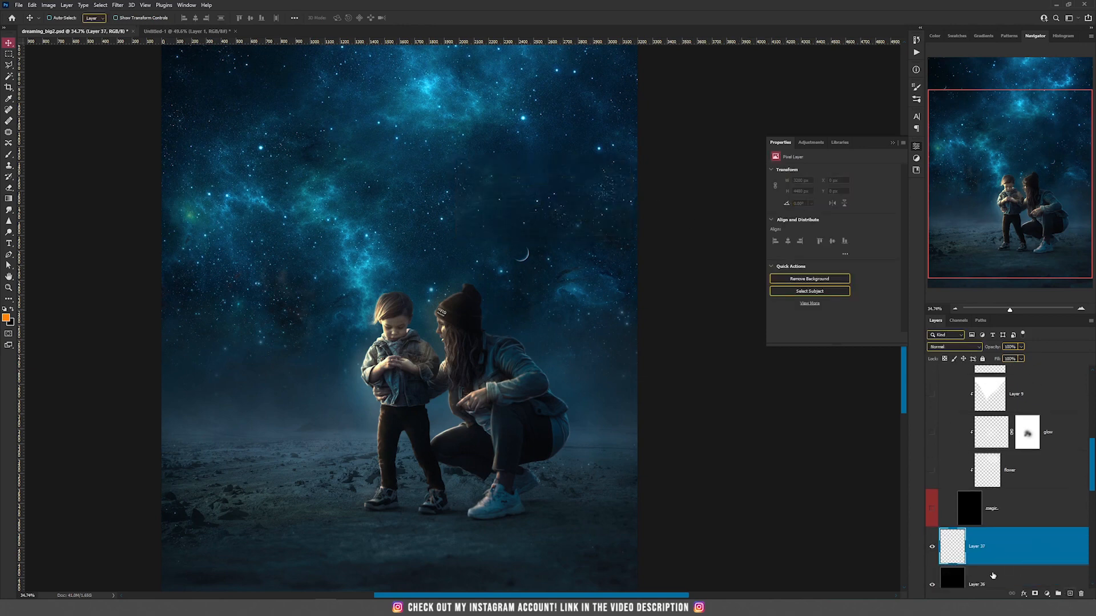
{"action": "scroll", "coordinate": [1044, 567], "scroll_direction": "down", "scroll_amount": 1}
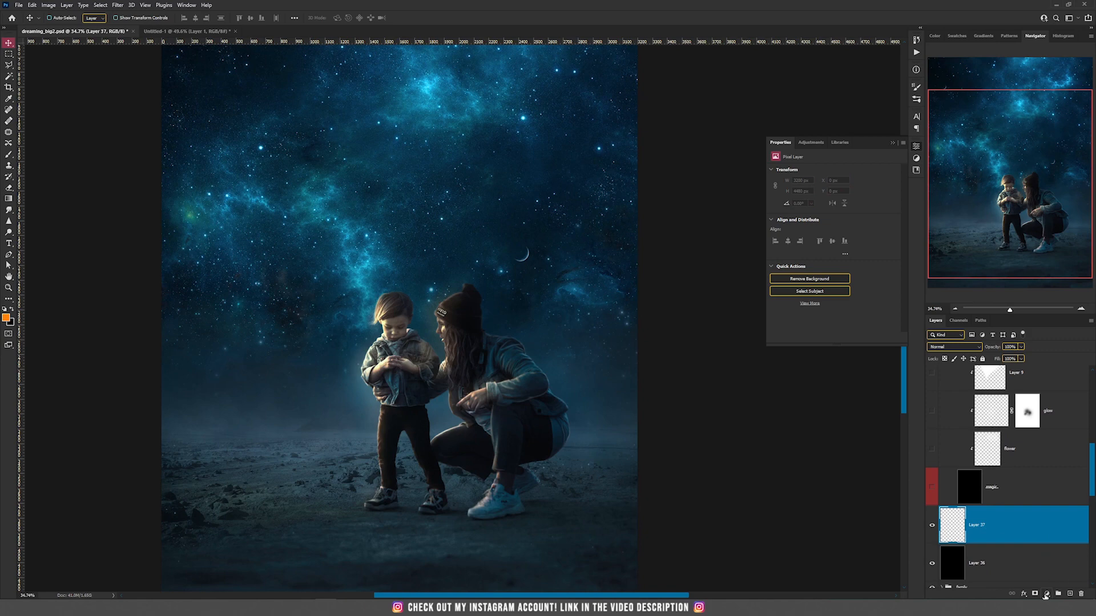
{"action": "left_click", "coordinate": [1048, 594]}
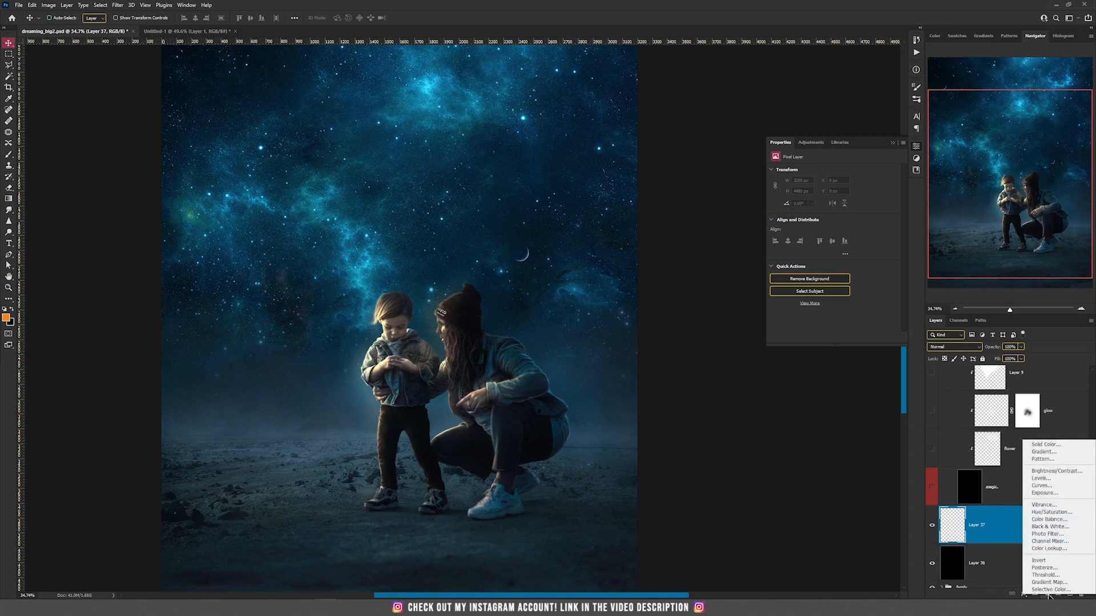
{"action": "left_click", "coordinate": [1047, 582]}
- Set the Gradient Map's starting colour stop to black and its ending colour stop to white (ffffff)
{"action": "left_click", "coordinate": [859, 173]}
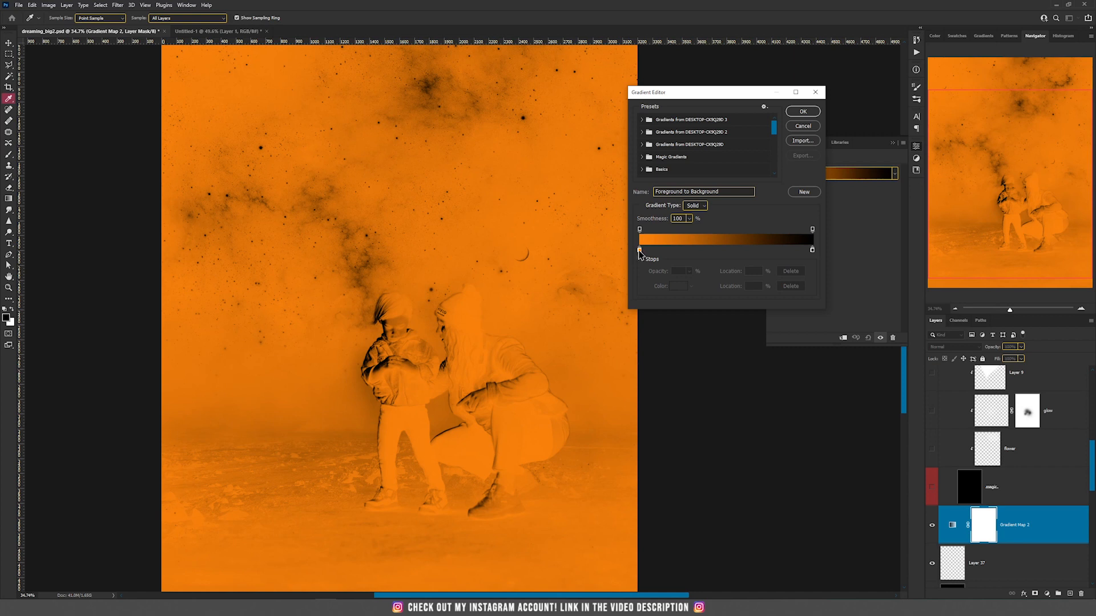
{"action": "double_click", "coordinate": [639, 250]}
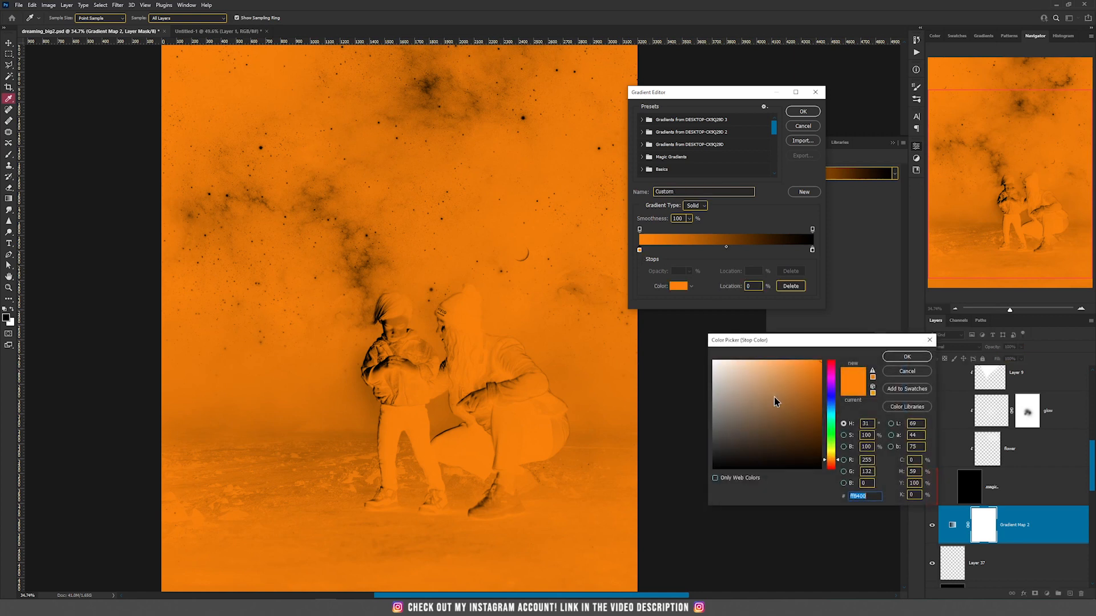
{"action": "left_click_drag", "start_coordinate": [770, 400], "coordinate": [793, 477]}
{"action": "left_click", "coordinate": [915, 358]}
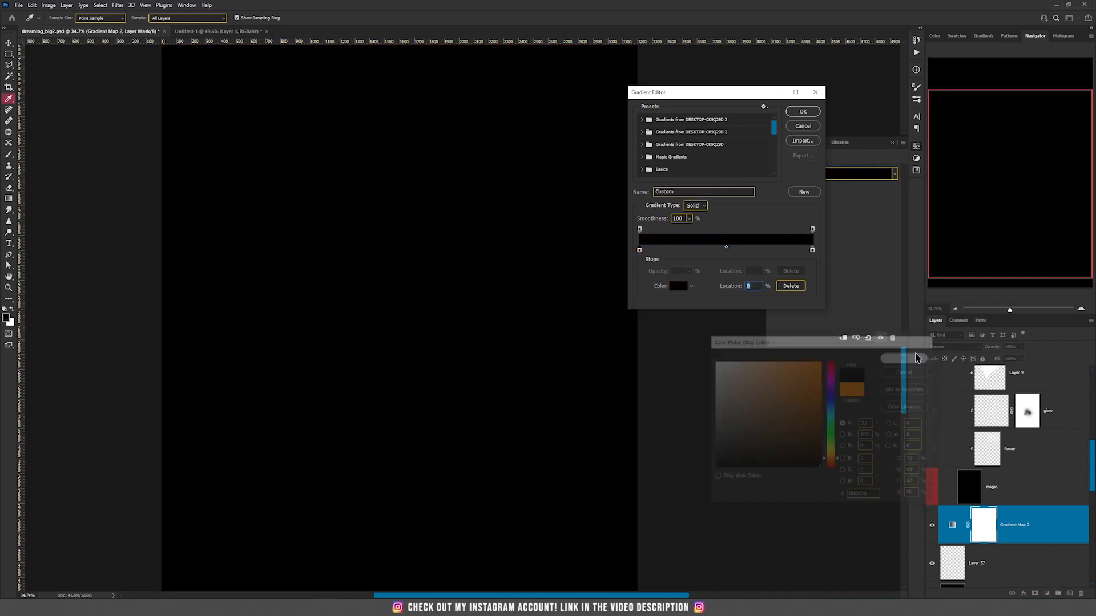
{"action": "double_click", "coordinate": [812, 250]}
{"action": "left_click", "coordinate": [714, 361]}
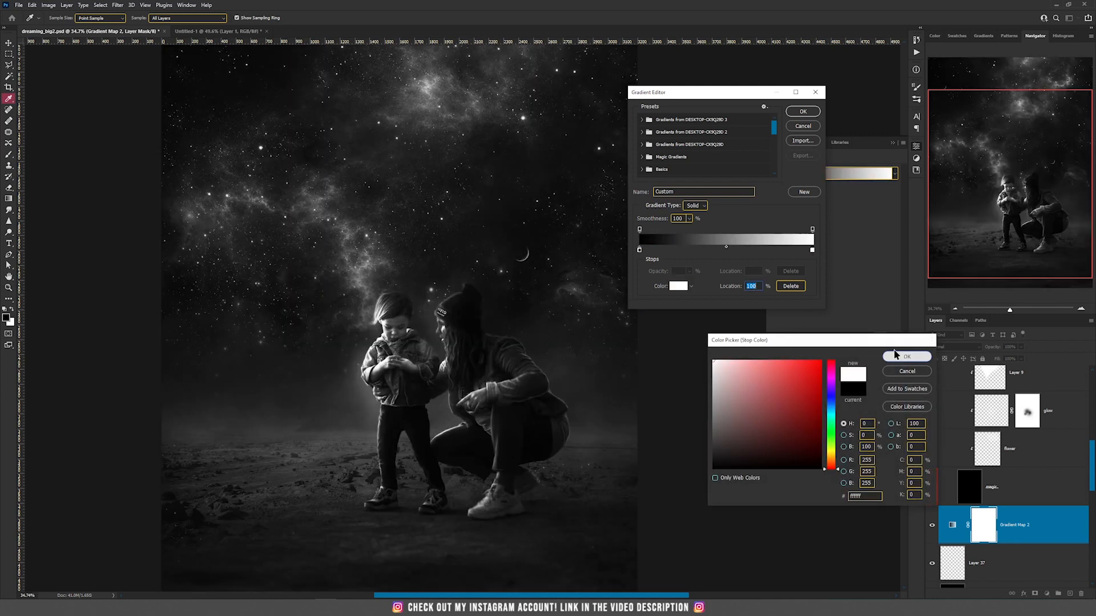
- Accept white for the gradient's end stop and add an orange ff8400 color stop at 22%
{"action": "left_click", "coordinate": [902, 356]}
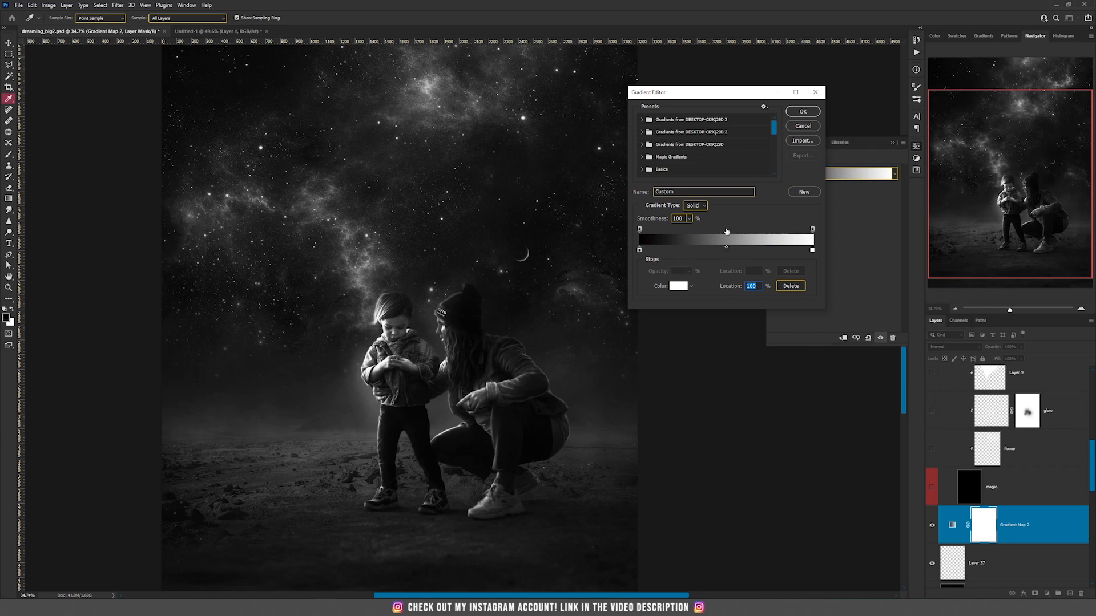
{"action": "left_click", "coordinate": [678, 251]}
{"action": "left_click", "coordinate": [679, 287]}
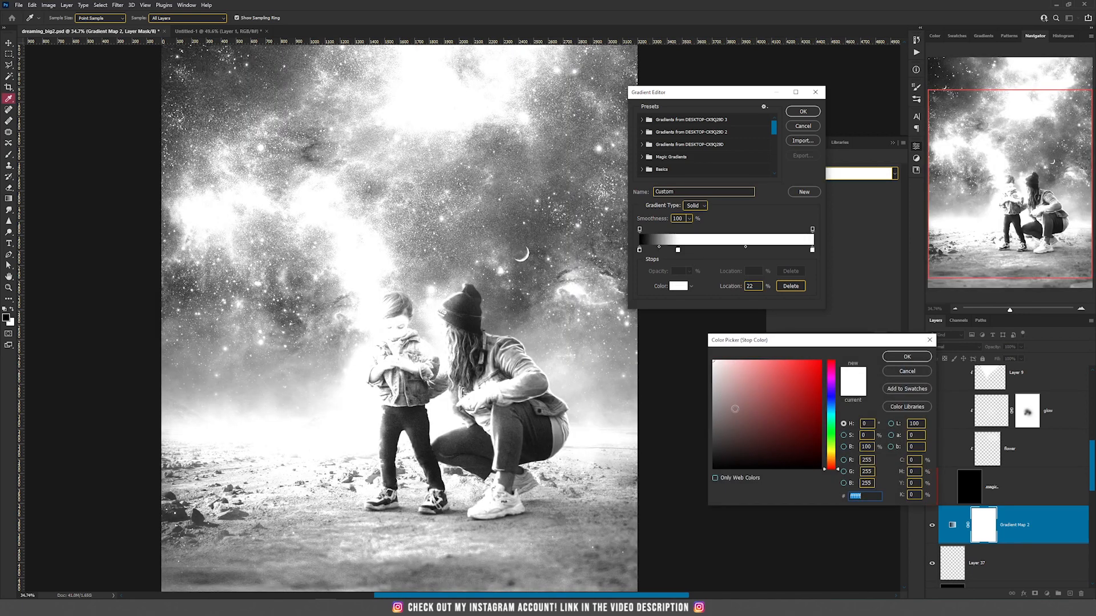
{"action": "left_click", "coordinate": [836, 463]}
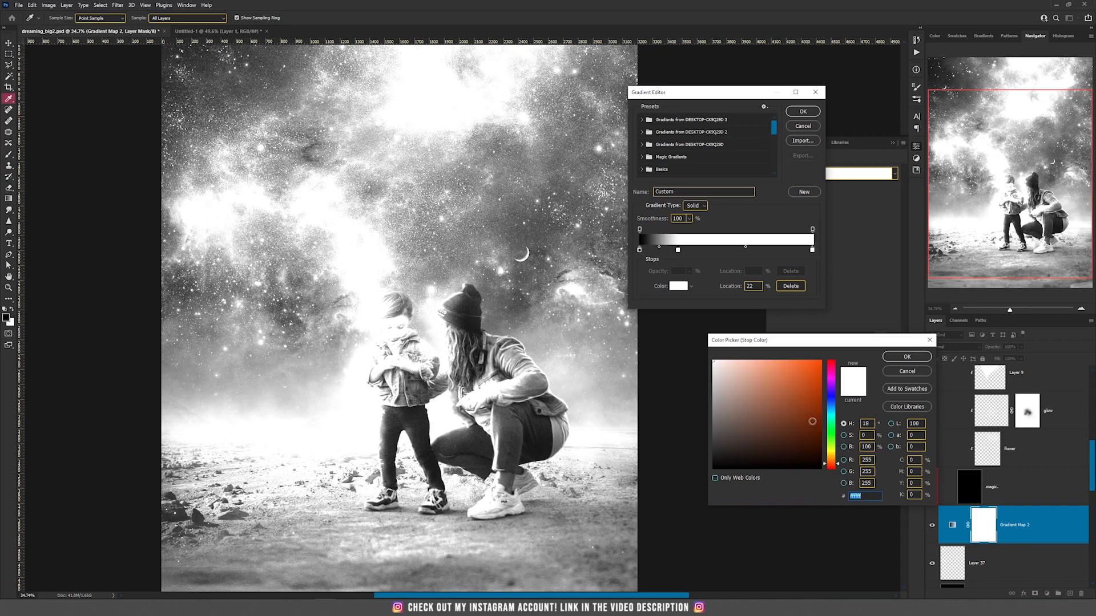
{"action": "left_click_drag", "start_coordinate": [812, 421], "coordinate": [822, 360]}
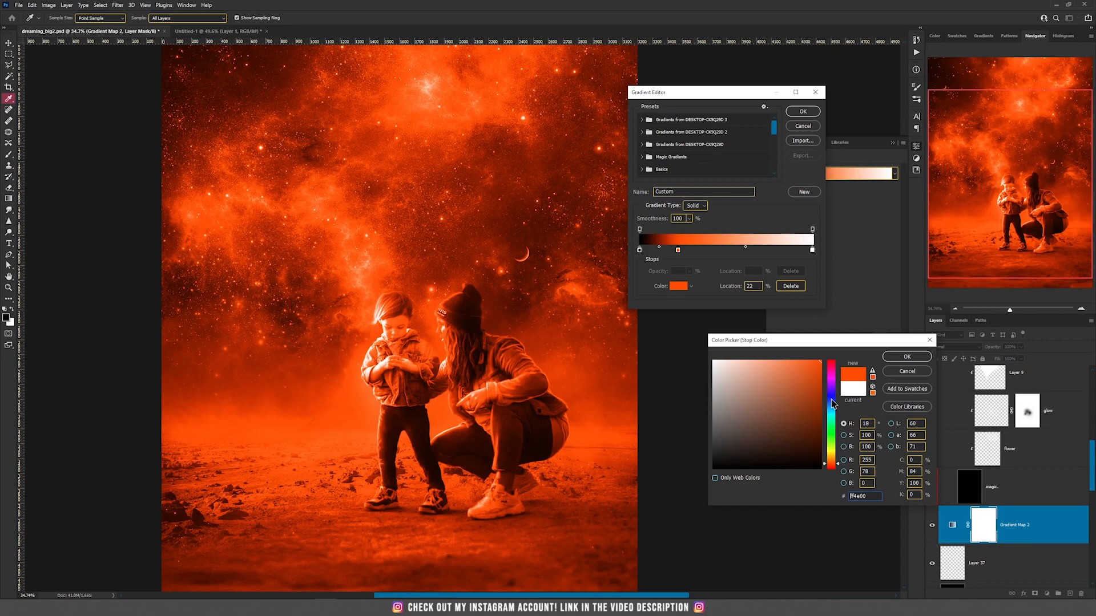
{"action": "left_click", "coordinate": [832, 411]}
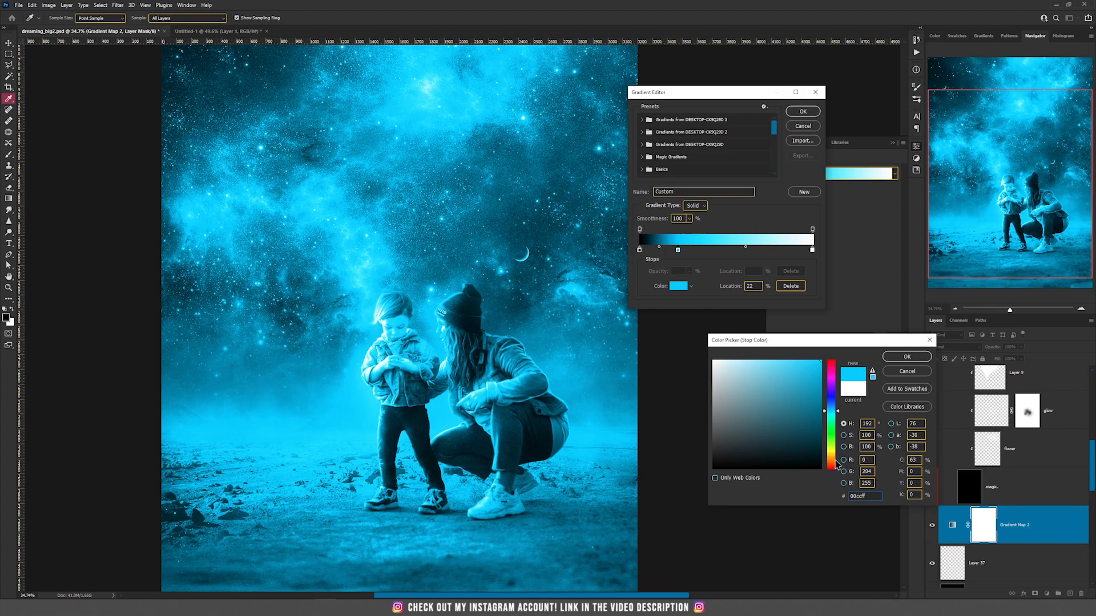
{"action": "left_click_drag", "start_coordinate": [831, 477], "coordinate": [831, 463]}
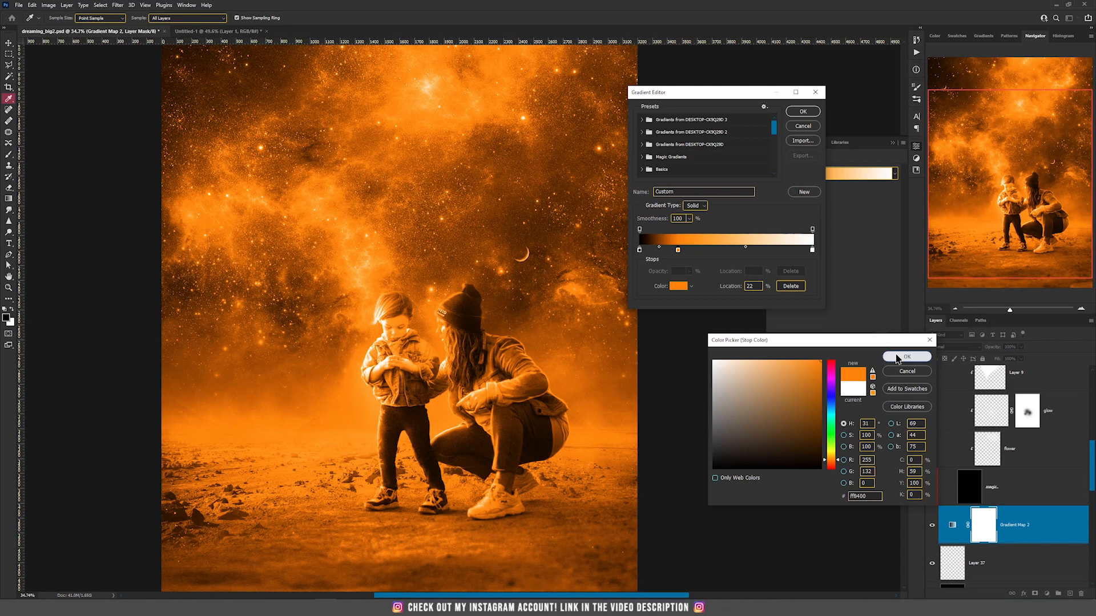
{"action": "left_click", "coordinate": [907, 357]}
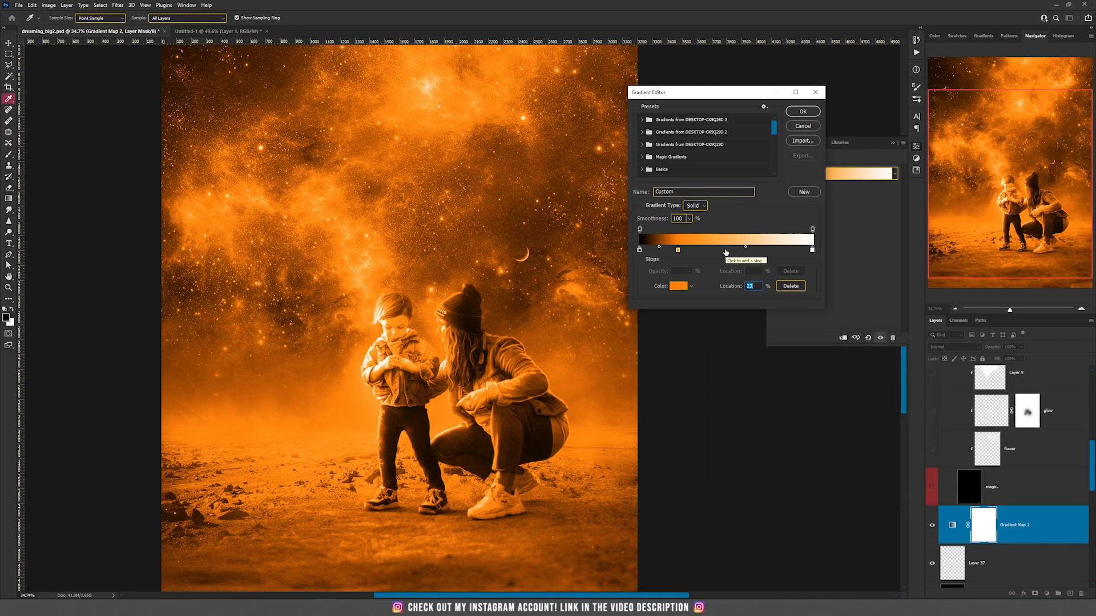
- Add a light orange ffbc74 color stop at 48% in the gradient
{"action": "left_click", "coordinate": [724, 251]}
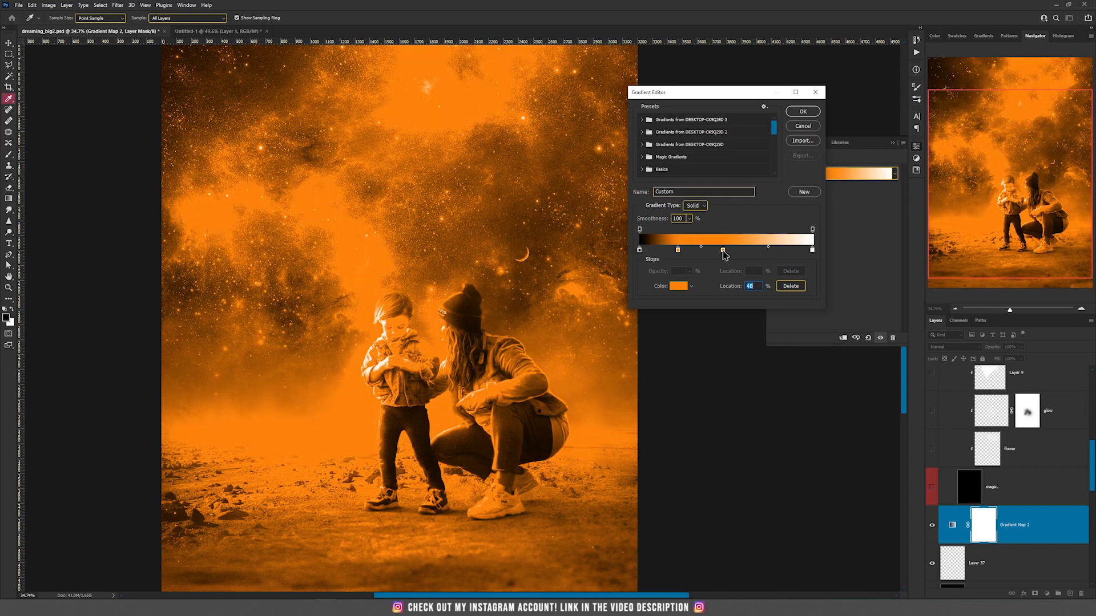
{"action": "double_click", "coordinate": [723, 249]}
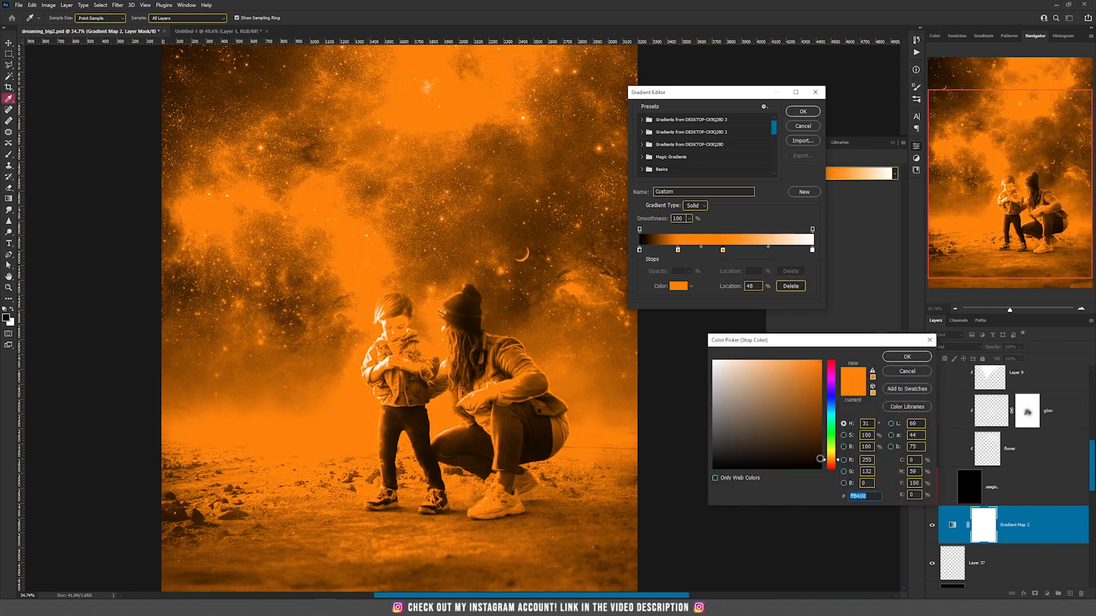
{"action": "left_click_drag", "start_coordinate": [777, 361], "coordinate": [772, 350]}
{"action": "left_click", "coordinate": [907, 356]}
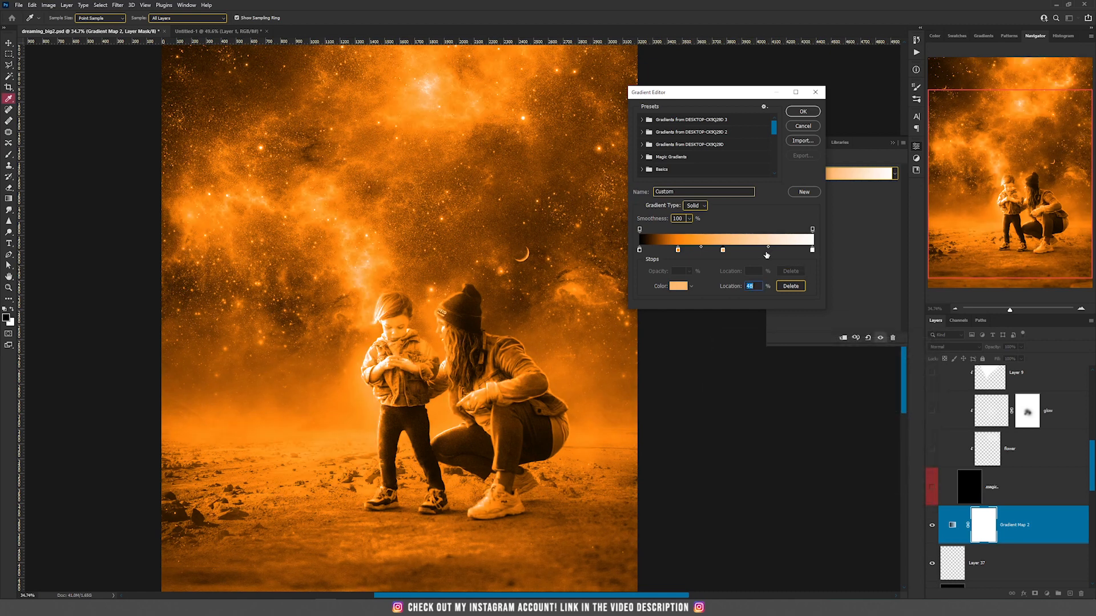
- Add a pale cream ffe6cb color stop at 73% and accept the edited gradient map
{"action": "left_click", "coordinate": [766, 251]}
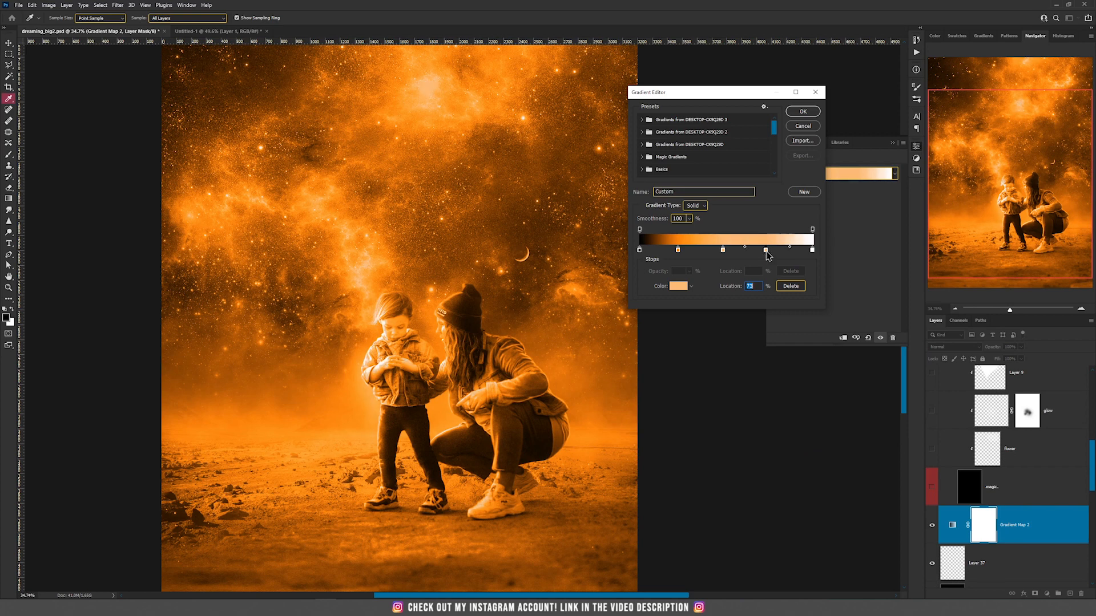
{"action": "left_click", "coordinate": [678, 286]}
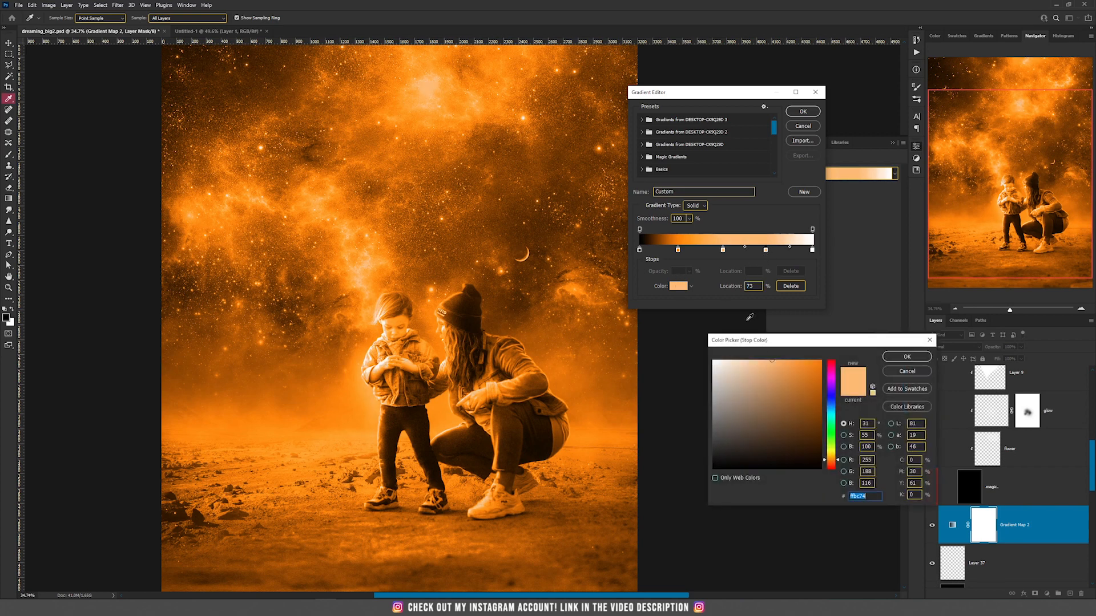
{"action": "left_click", "coordinate": [740, 358]}
{"action": "left_click", "coordinate": [736, 361]}
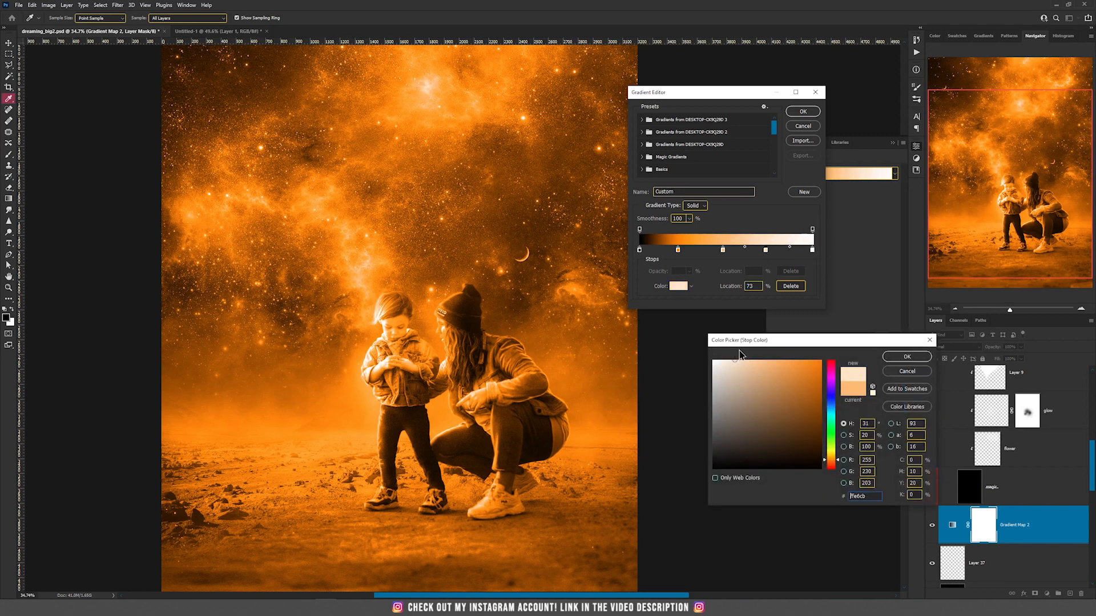
{"action": "left_click", "coordinate": [905, 357]}
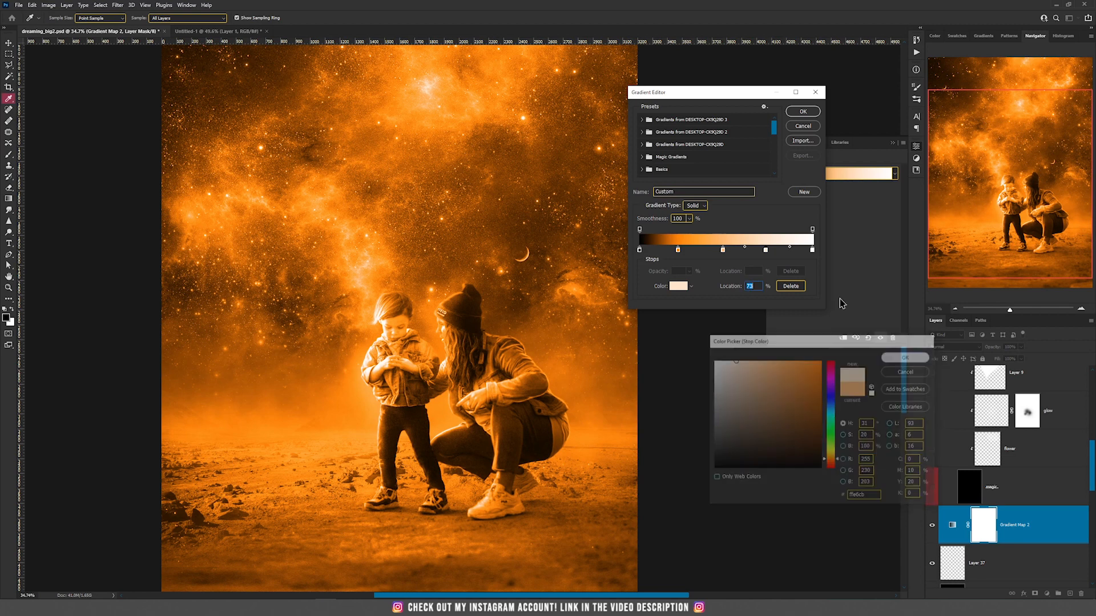
{"action": "left_click", "coordinate": [803, 112]}
- Group Gradient Map 2, Layer 37 and Layer 36, and set the group's blend mode to Screen
{"action": "key", "text": "v"}
{"action": "scroll", "coordinate": [1011, 493], "scroll_direction": "down", "scroll_amount": 3}
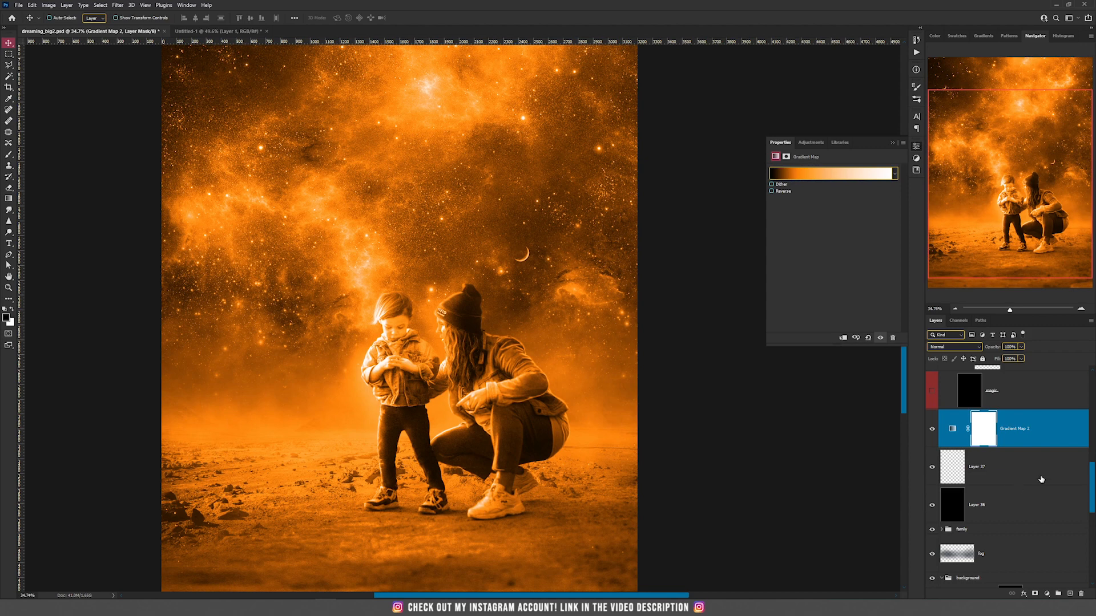
{"action": "left_click", "coordinate": [1026, 501], "text": "shift"}
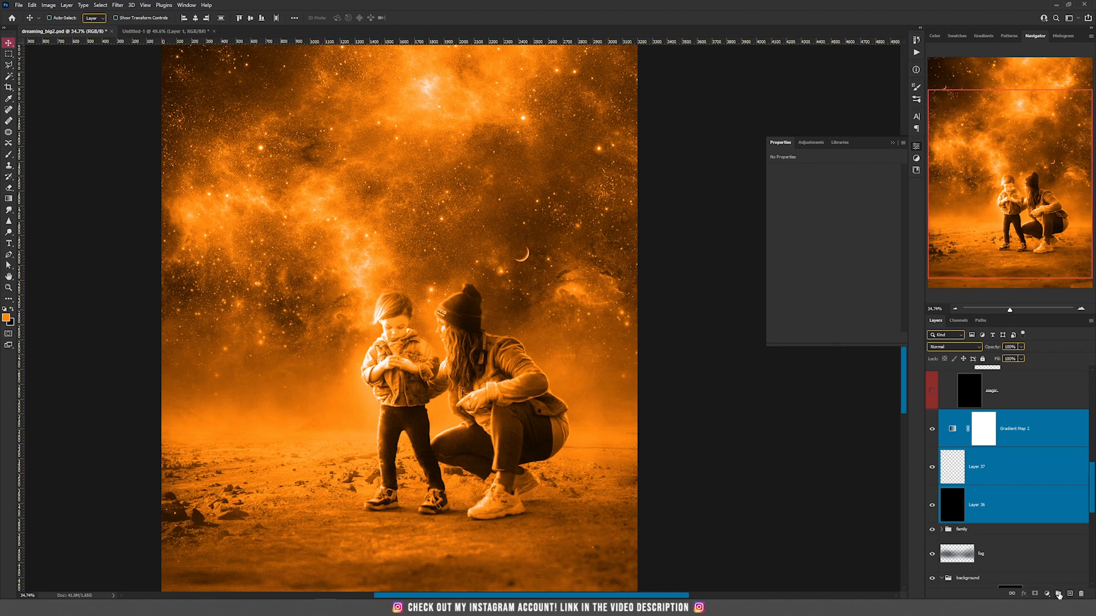
{"action": "left_click", "coordinate": [1059, 595]}
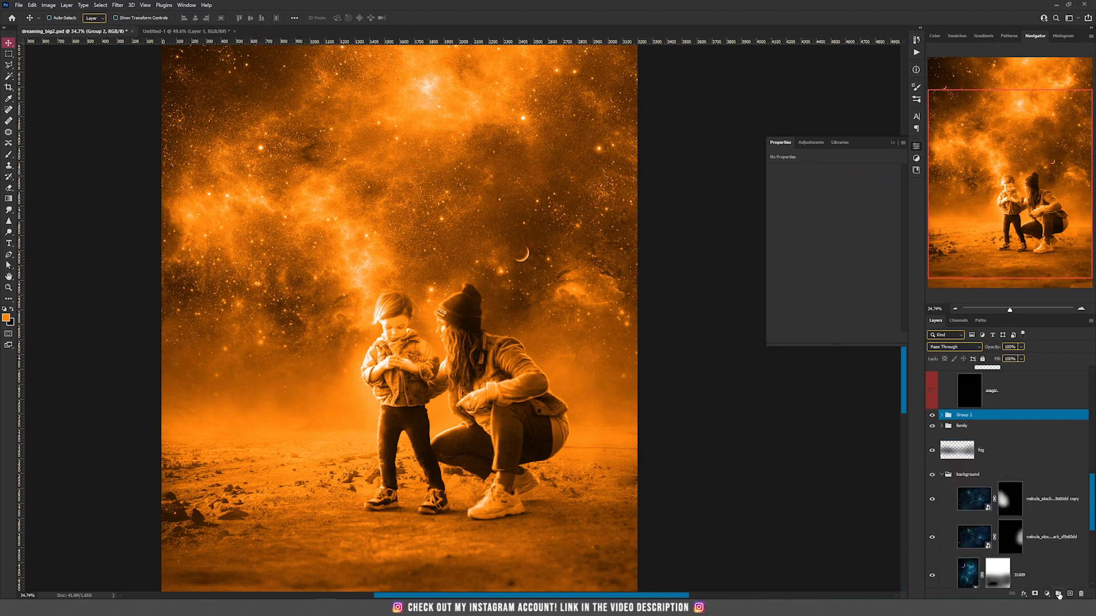
{"action": "left_click", "coordinate": [959, 347]}
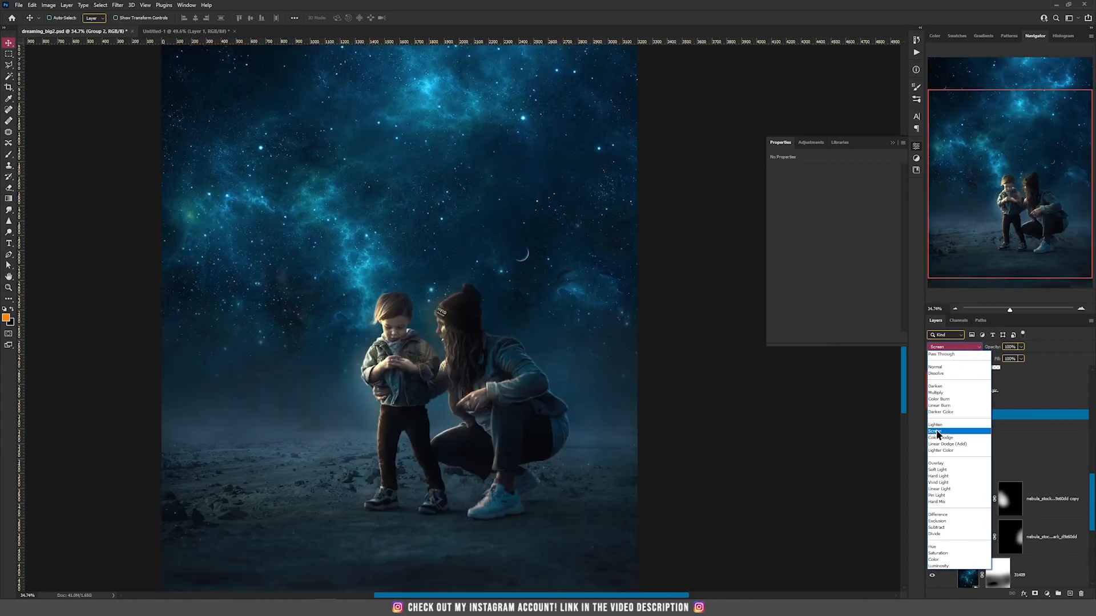
{"action": "left_click", "coordinate": [936, 431]}
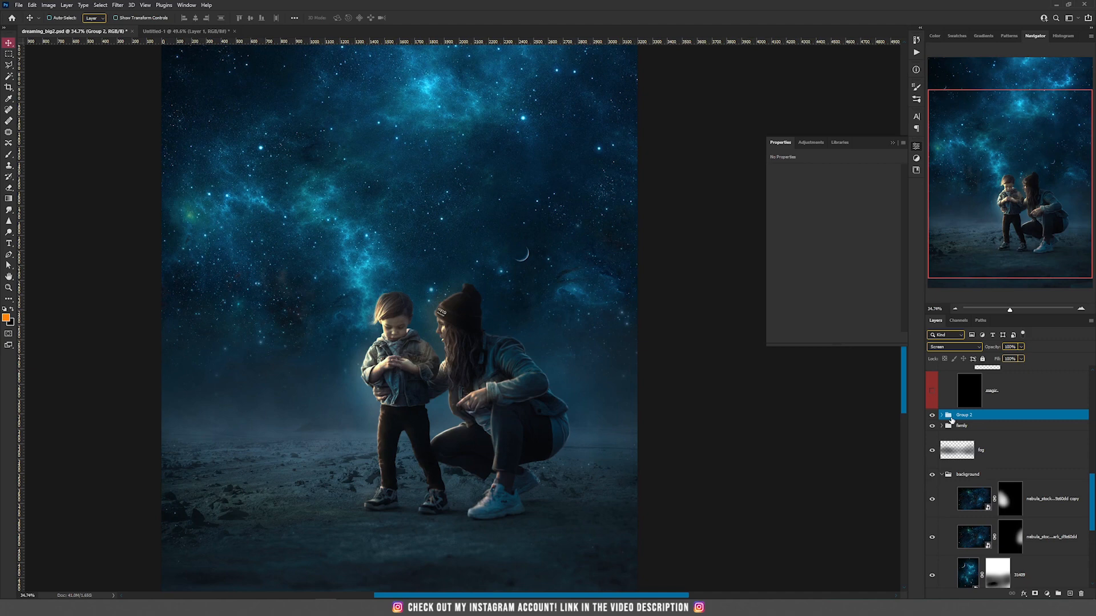
- Select Layer 37 inside Group 2 and set the Brush tool's foreground color to white
{"action": "left_click", "coordinate": [942, 416]}
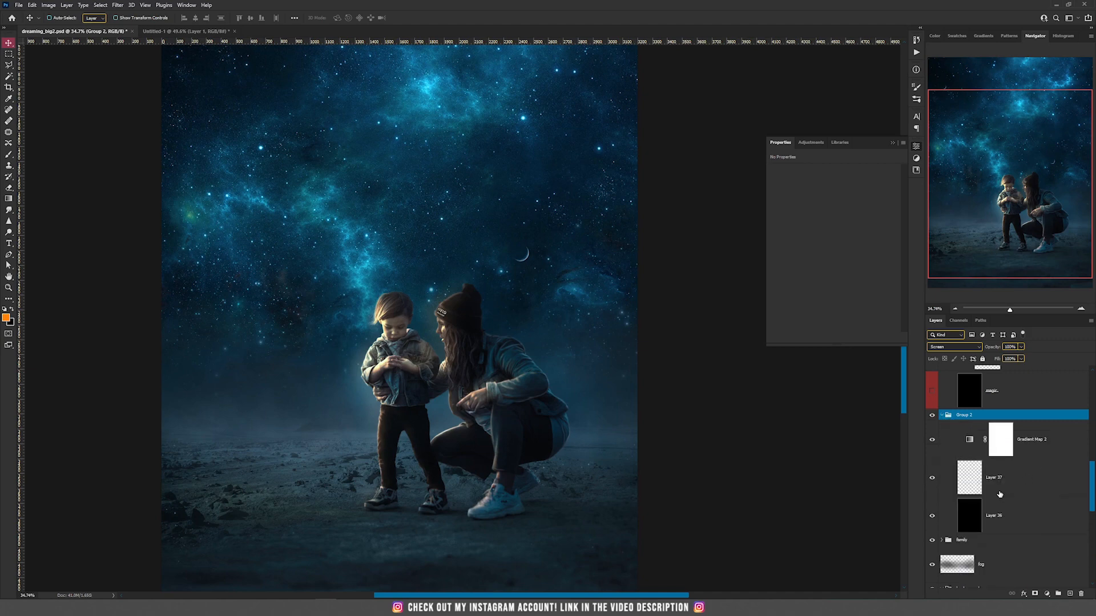
{"action": "left_click", "coordinate": [1022, 478]}
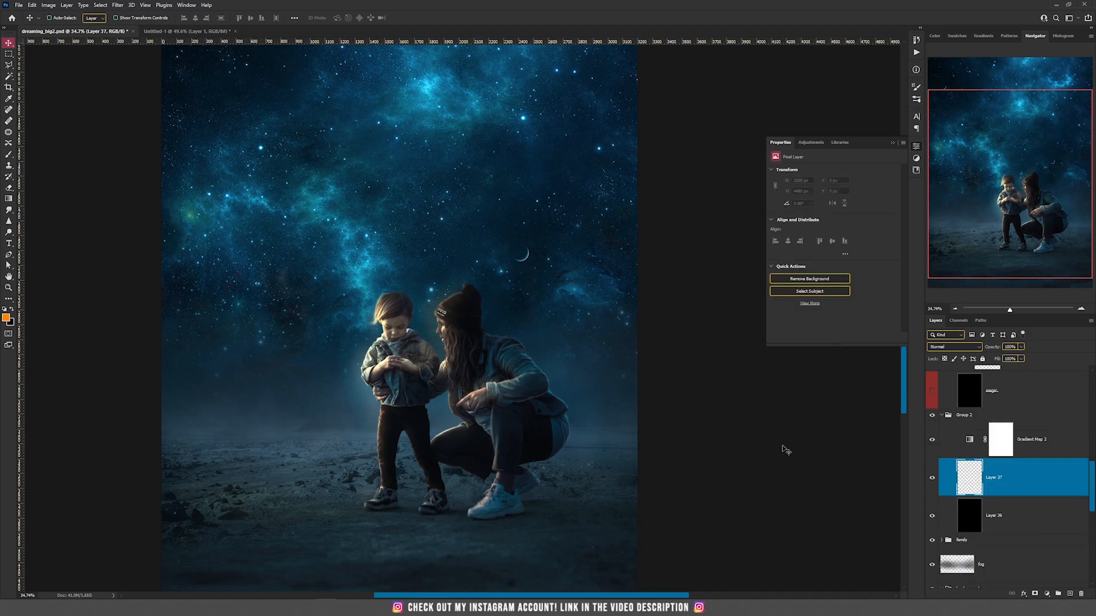
{"action": "key", "text": "b"}
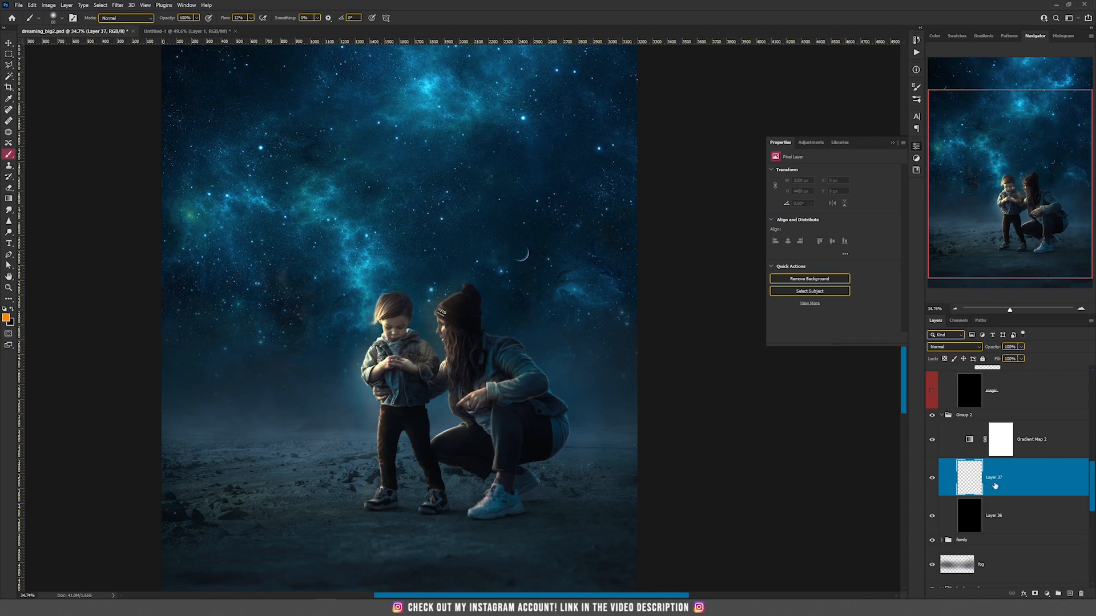
{"action": "key", "text": "alt+d"}
{"action": "key", "text": "Escape"}
{"action": "left_click", "coordinate": [6, 318]}
{"action": "left_click", "coordinate": [714, 361]}
{"action": "left_click", "coordinate": [901, 358]}
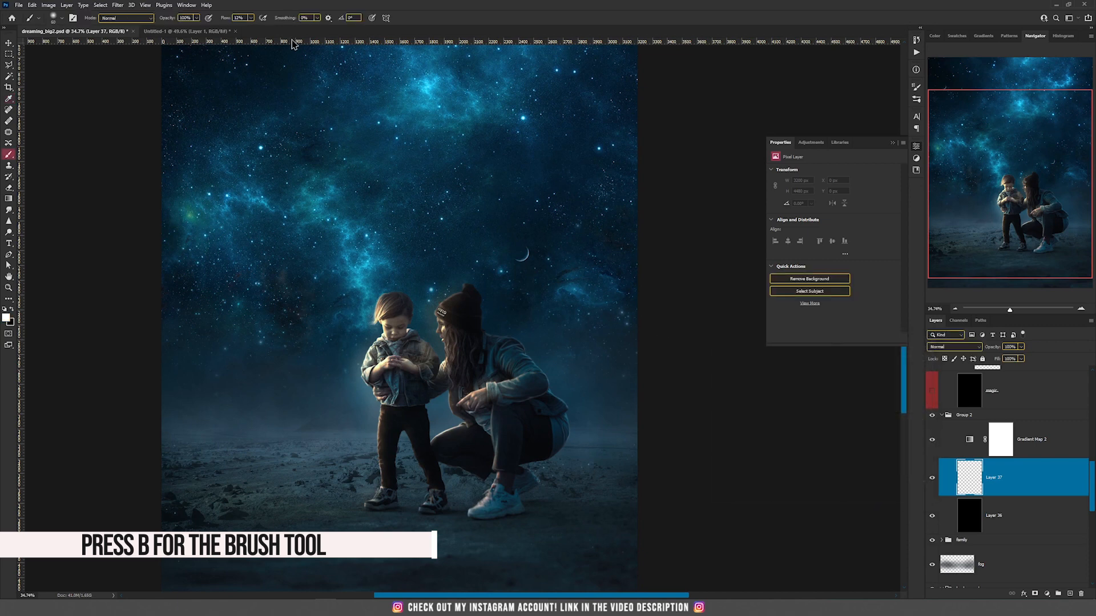
- Try freehand white brush strokes on Layer 37 around the two figures, undoing each one
{"action": "left_click_drag", "start_coordinate": [330, 284], "coordinate": [295, 518]}
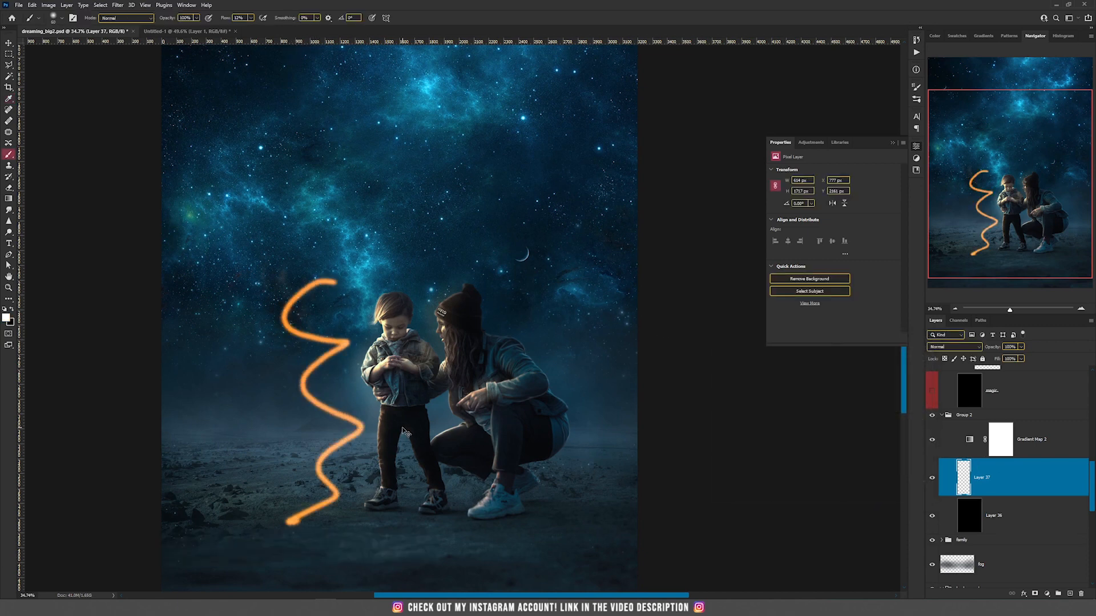
{"action": "key", "text": "ctrl+z"}
{"action": "mouse_move", "coordinate": [393, 400]}
{"action": "left_mouse_down"}
{"action": "mouse_move", "coordinate": [367, 392]}
{"action": "mouse_move", "coordinate": [293, 416]}
{"action": "mouse_move", "coordinate": [294, 279]}
{"action": "mouse_move", "coordinate": [267, 184]}
{"action": "mouse_move", "coordinate": [478, 174]}
{"action": "left_mouse_up"}
{"action": "key", "text": "ctrl+z"}
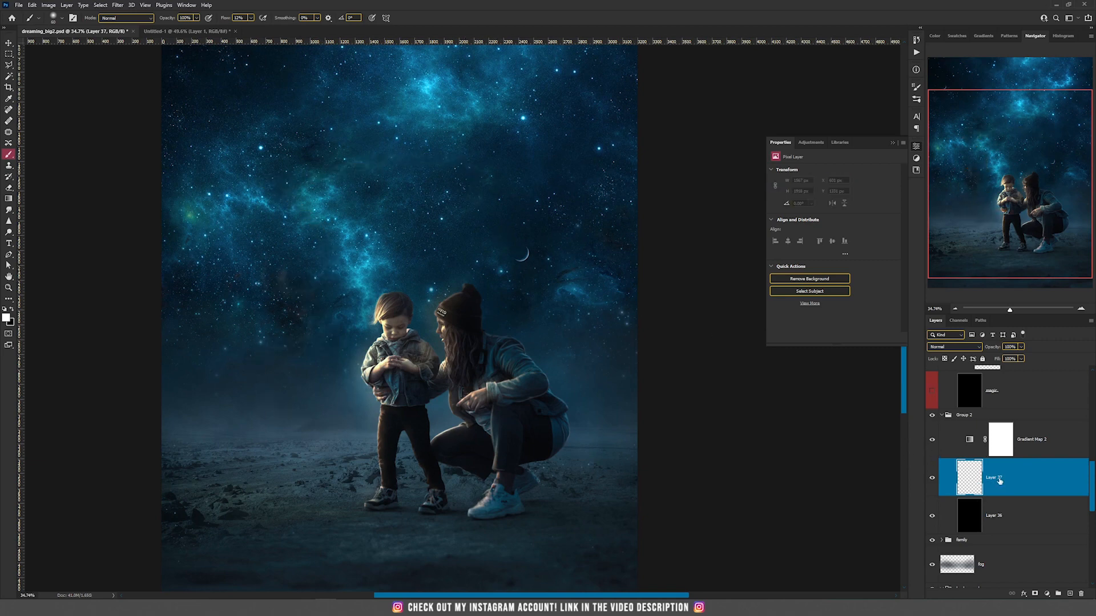
{"action": "left_click_drag", "start_coordinate": [355, 278], "coordinate": [306, 428]}
{"action": "key", "text": "ctrl+z"}
- Duplicate Gradient Map 2, Layer 37 and Layer 36 above Group 2, and hide Group 2
{"action": "left_click", "coordinate": [1013, 517]}
{"action": "left_click", "coordinate": [965, 419]}
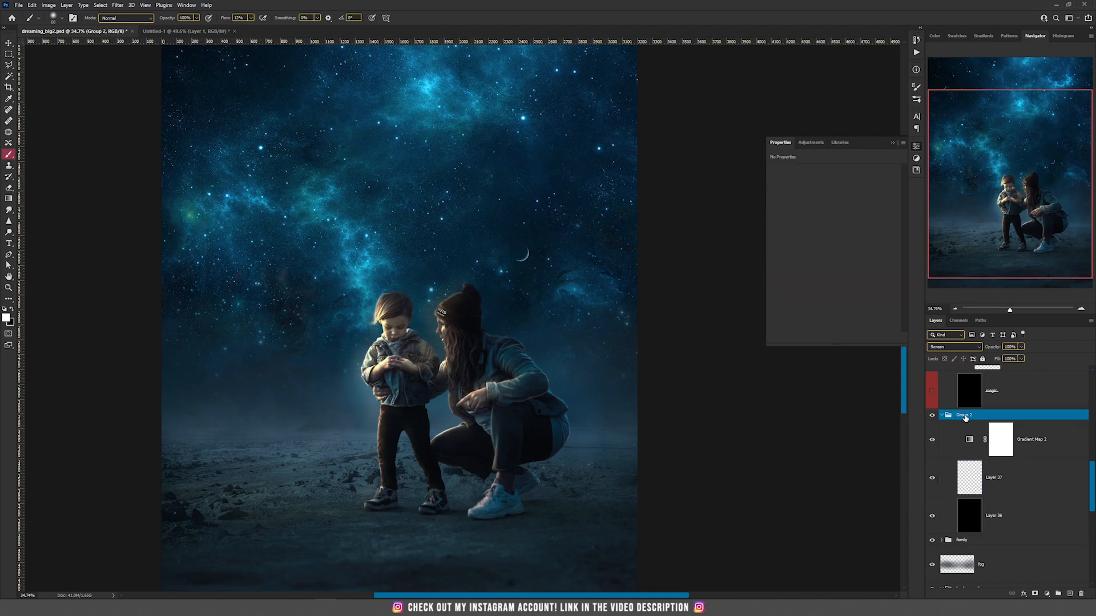
{"action": "left_click", "coordinate": [1026, 444]}
{"action": "left_click", "coordinate": [1038, 513], "text": "shift"}
{"action": "left_click_drag", "start_coordinate": [1016, 532], "coordinate": [1015, 407]}
{"action": "left_click", "coordinate": [933, 530]}
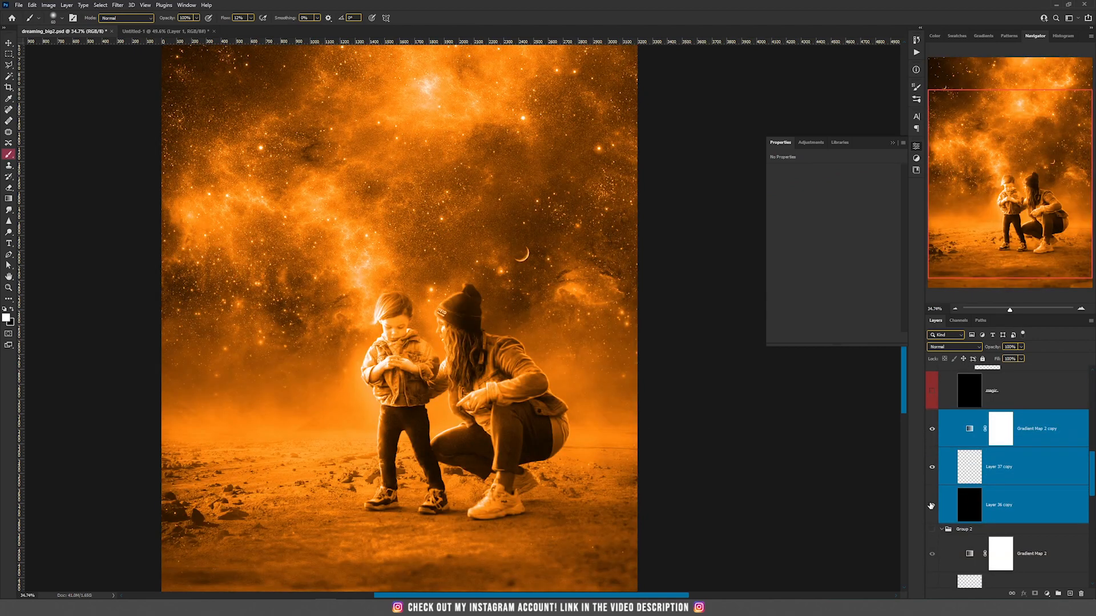
- Clip Layer 37 copy and Gradient Map 2 copy to Layer 36 copy
{"action": "left_click", "coordinate": [1042, 437]}
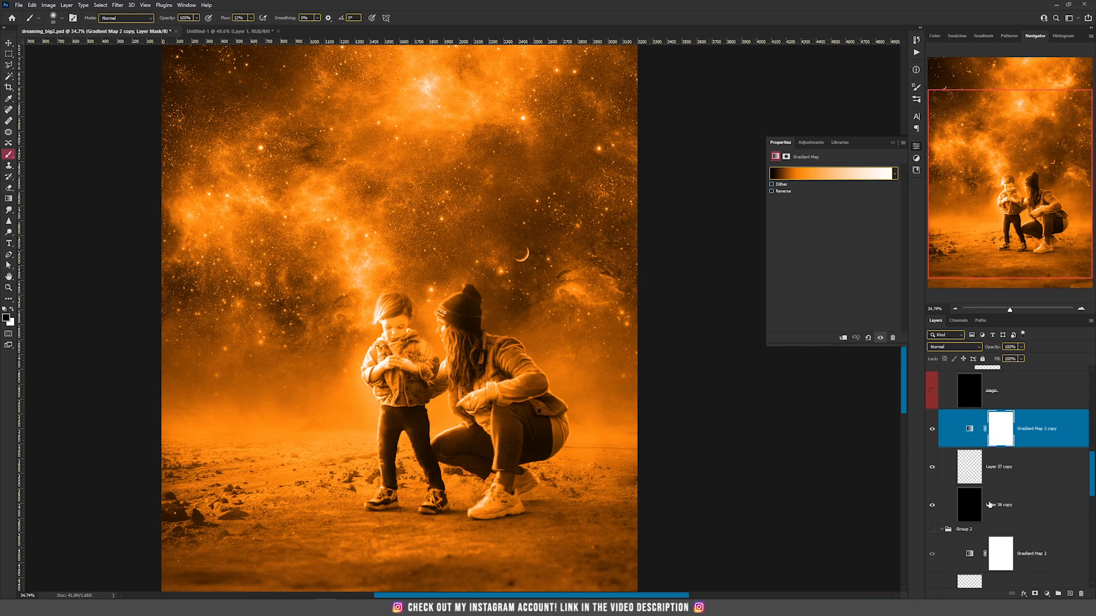
{"action": "left_click", "coordinate": [1020, 479]}
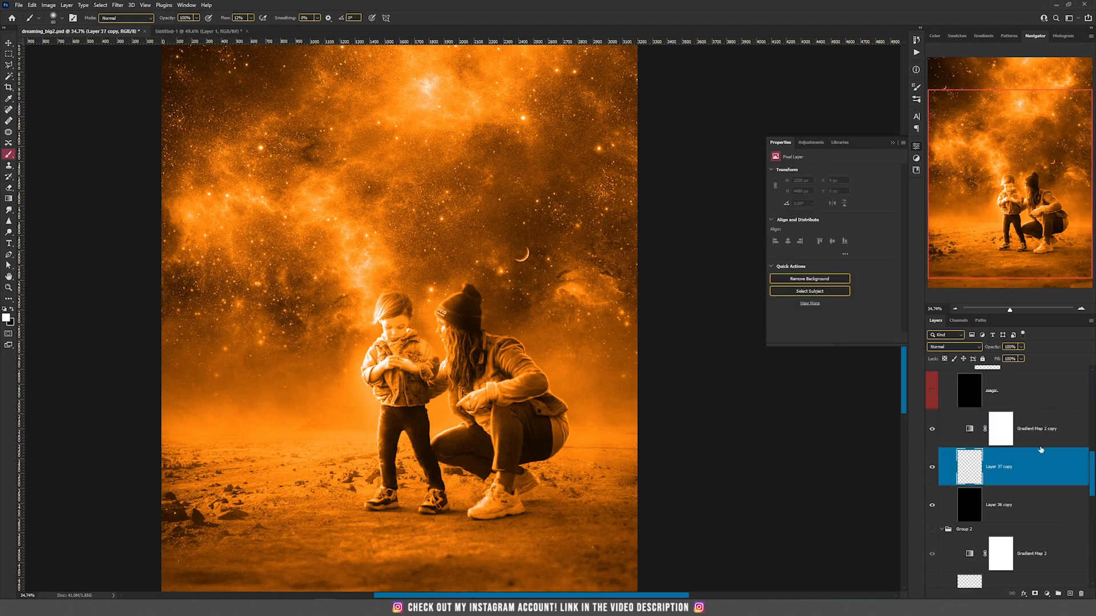
{"action": "left_click", "coordinate": [1043, 444]}
{"action": "left_click", "coordinate": [1027, 509]}
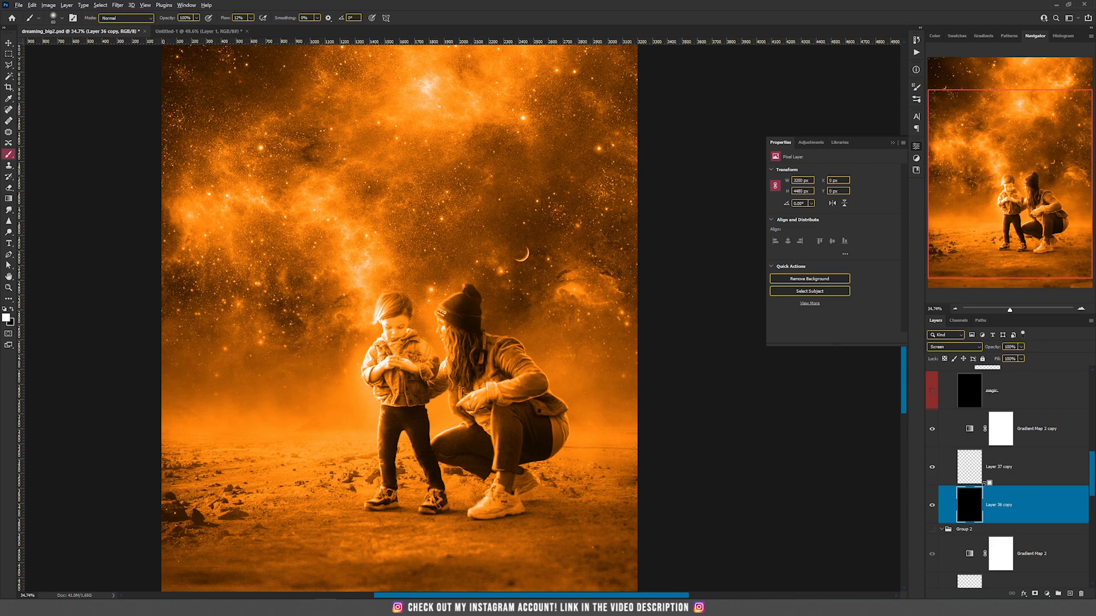
{"action": "left_click", "coordinate": [988, 483], "text": "alt"}
{"action": "left_click", "coordinate": [1003, 446], "text": "alt"}
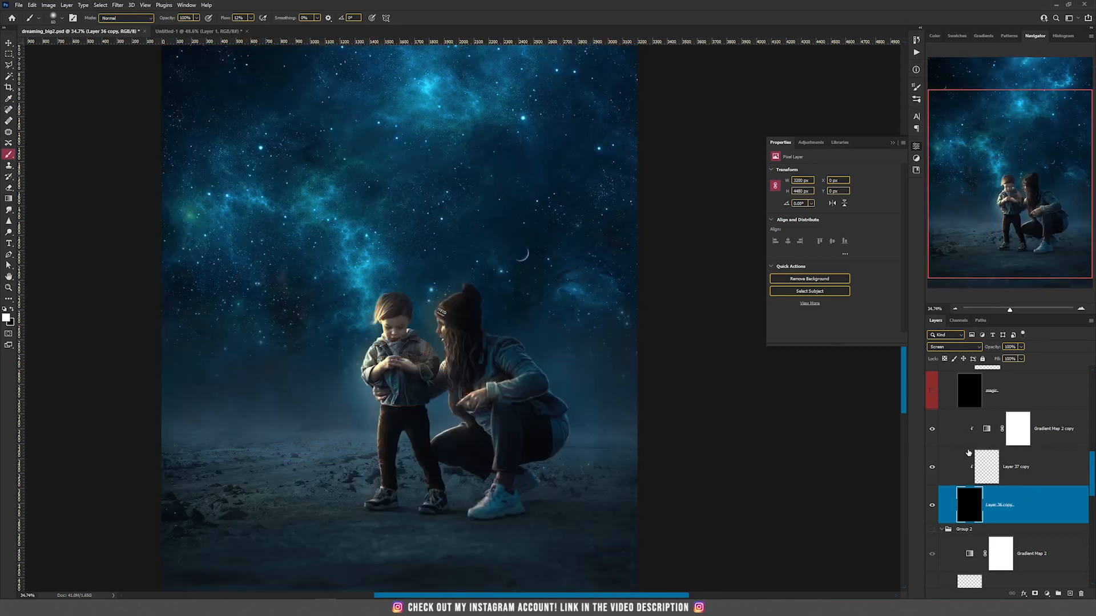
- Try a looping white brush stroke across the scene on Layer 37 copy and undo it
{"action": "left_click", "coordinate": [1026, 474]}
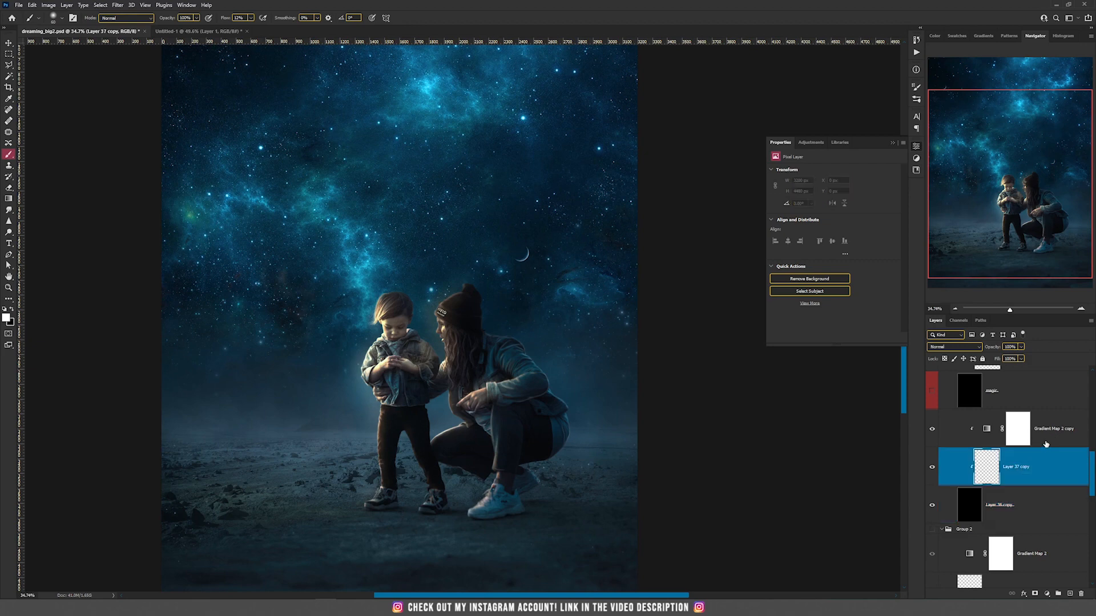
{"action": "left_click", "coordinate": [1057, 436]}
{"action": "left_click", "coordinate": [1000, 502]}
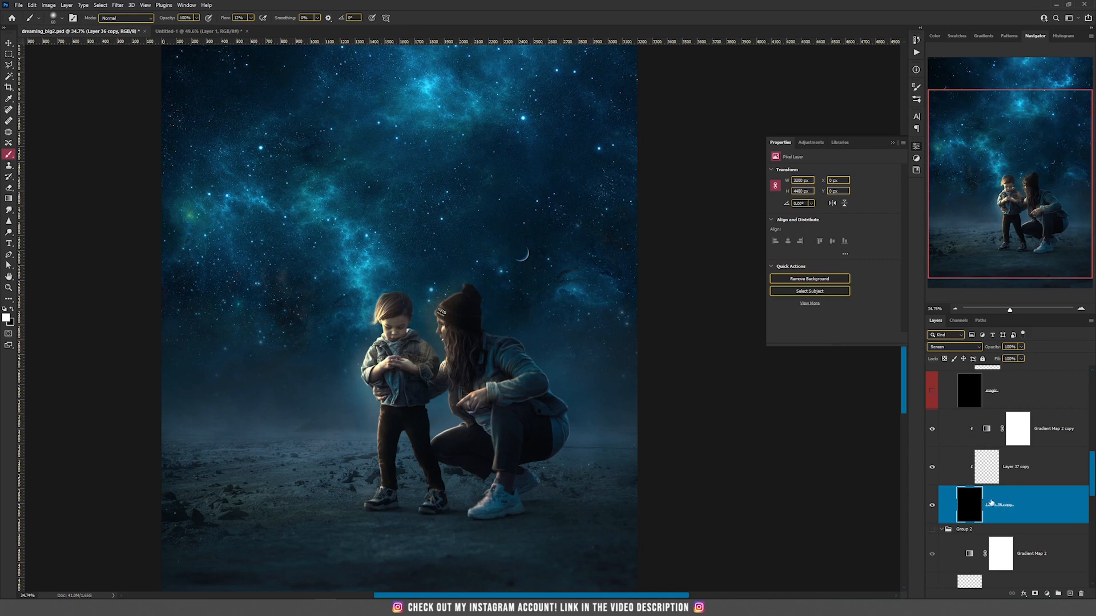
{"action": "left_click", "coordinate": [1019, 470]}
{"action": "mouse_move", "coordinate": [322, 304]}
{"action": "left_mouse_down"}
{"action": "mouse_move", "coordinate": [298, 323]}
{"action": "mouse_move", "coordinate": [433, 187]}
{"action": "mouse_move", "coordinate": [575, 258]}
{"action": "mouse_move", "coordinate": [358, 428]}
{"action": "mouse_move", "coordinate": [366, 417]}
{"action": "left_mouse_up"}
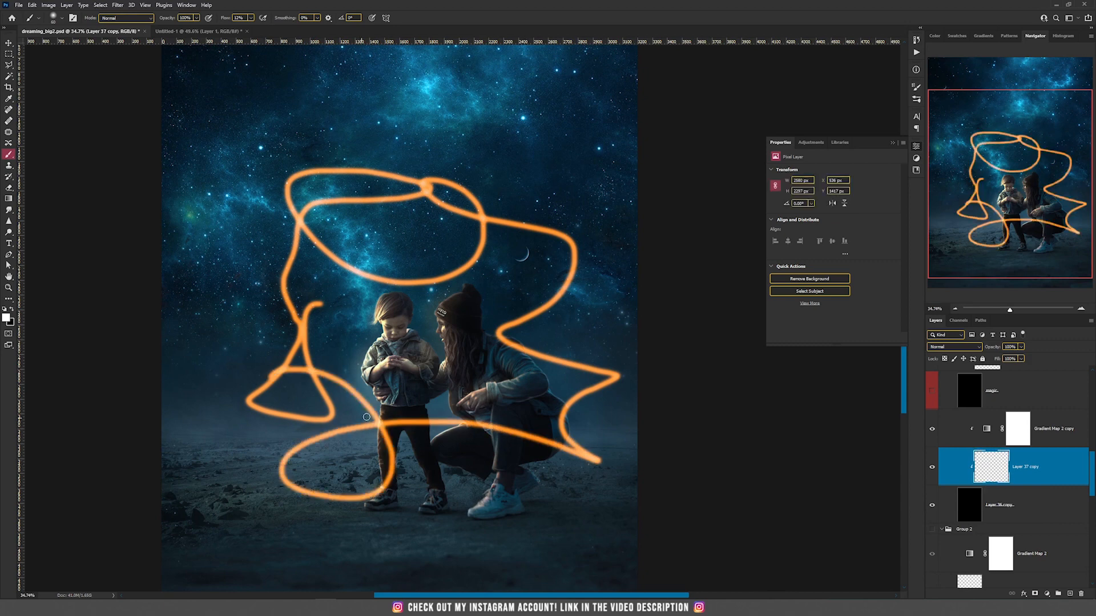
{"action": "key", "text": "ctrl+z"}
{"action": "key", "text": "v"}
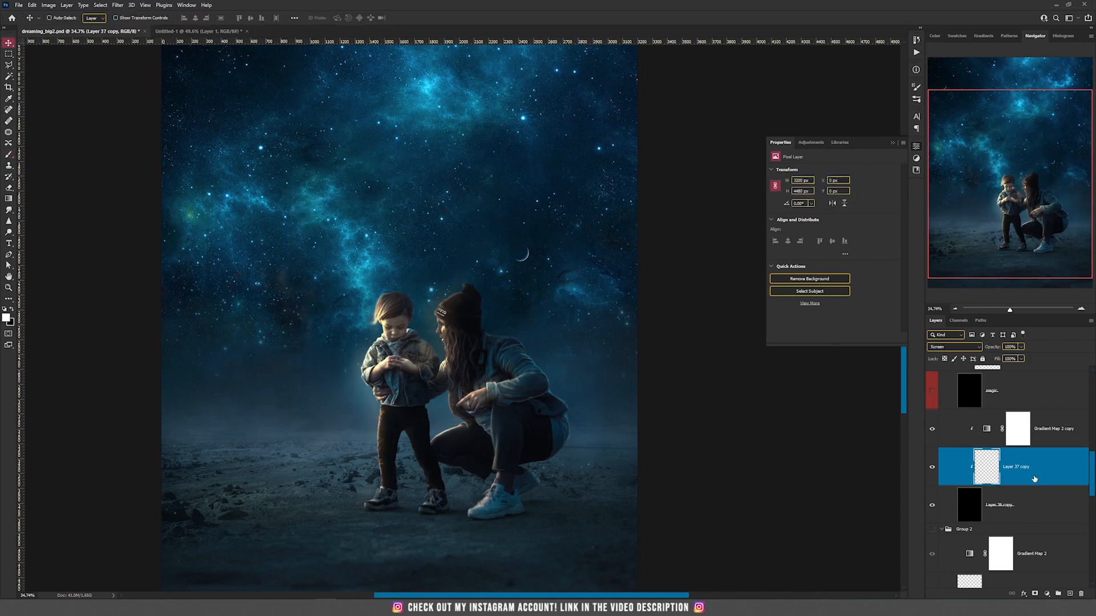
- Show Group 2 again and hide the clipped Gradient Map 2 copy and Layer 36 copy above it
{"action": "left_click", "coordinate": [947, 521], "text": "shift"}
{"action": "left_click", "coordinate": [1057, 437], "text": "shift"}
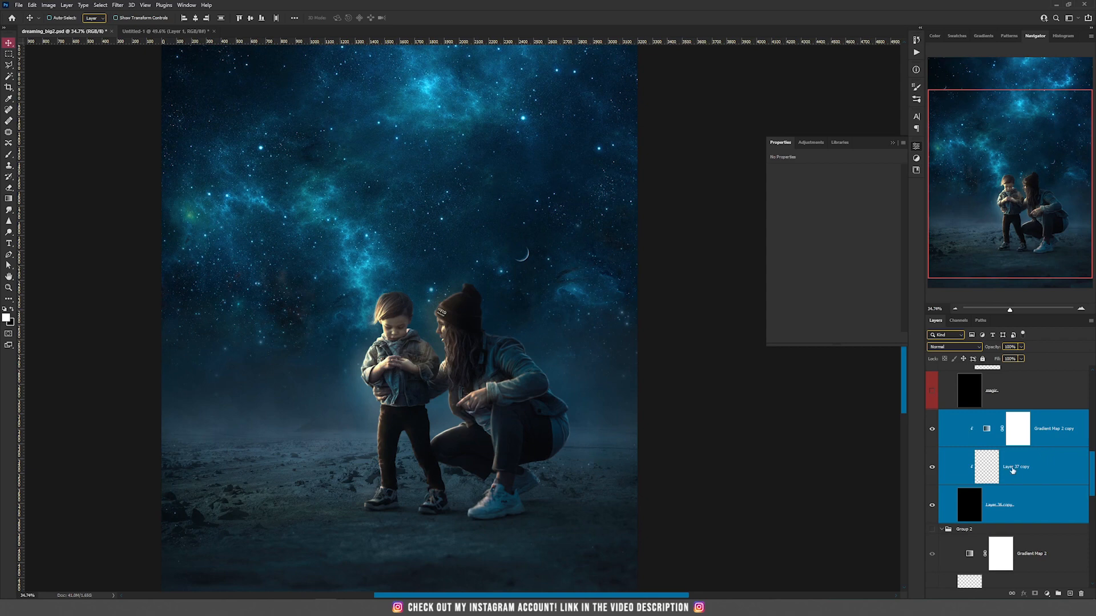
{"action": "left_click", "coordinate": [988, 466]}
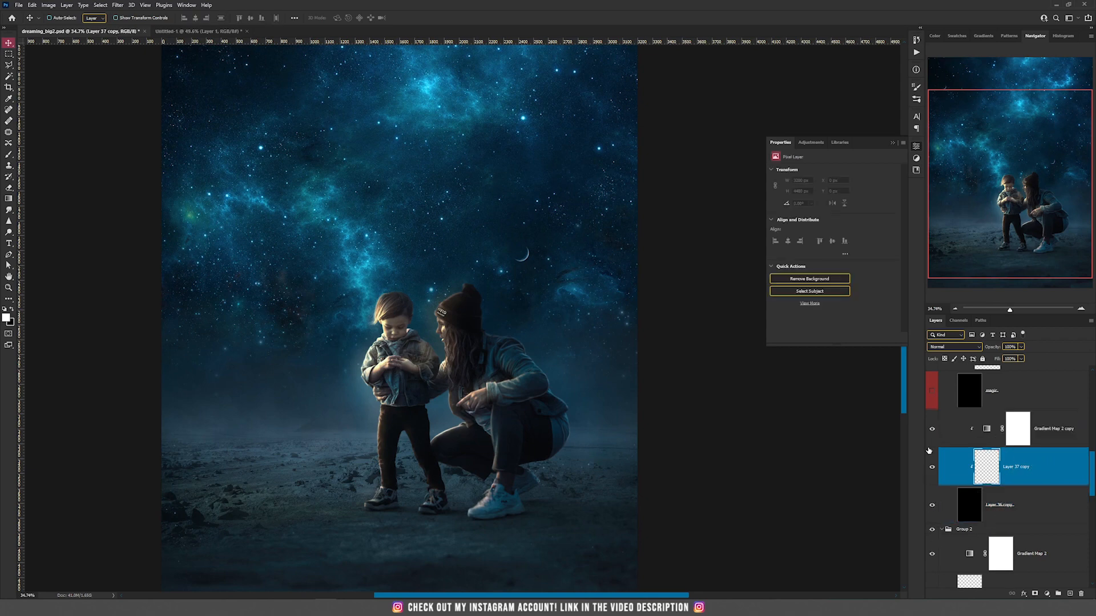
{"action": "left_click", "coordinate": [932, 430]}
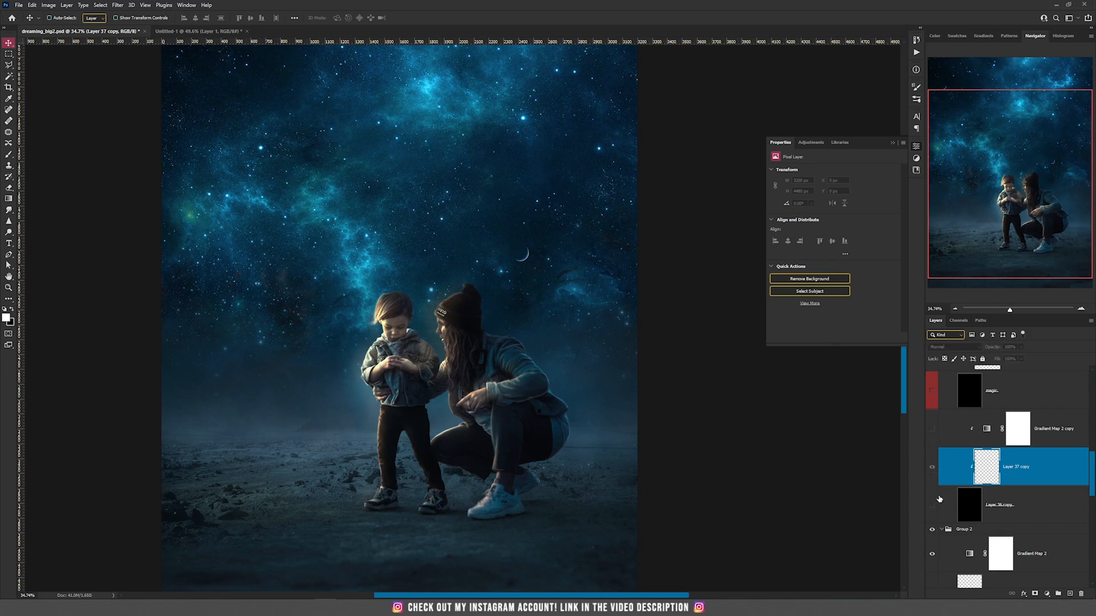
- Make Layer 37 inside Group 2 active for painting with the Brush tool on the child's hands
{"action": "left_click", "coordinate": [942, 529]}
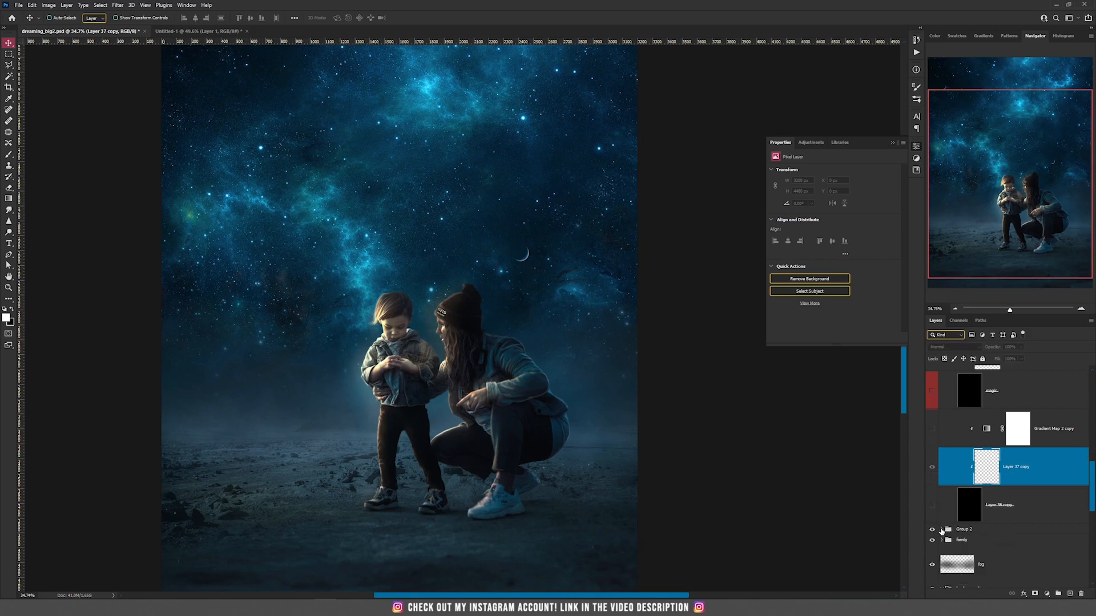
{"action": "left_click", "coordinate": [942, 530]}
{"action": "scroll", "coordinate": [1005, 502], "scroll_direction": "down", "scroll_amount": 2}
{"action": "left_click", "coordinate": [1025, 504]}
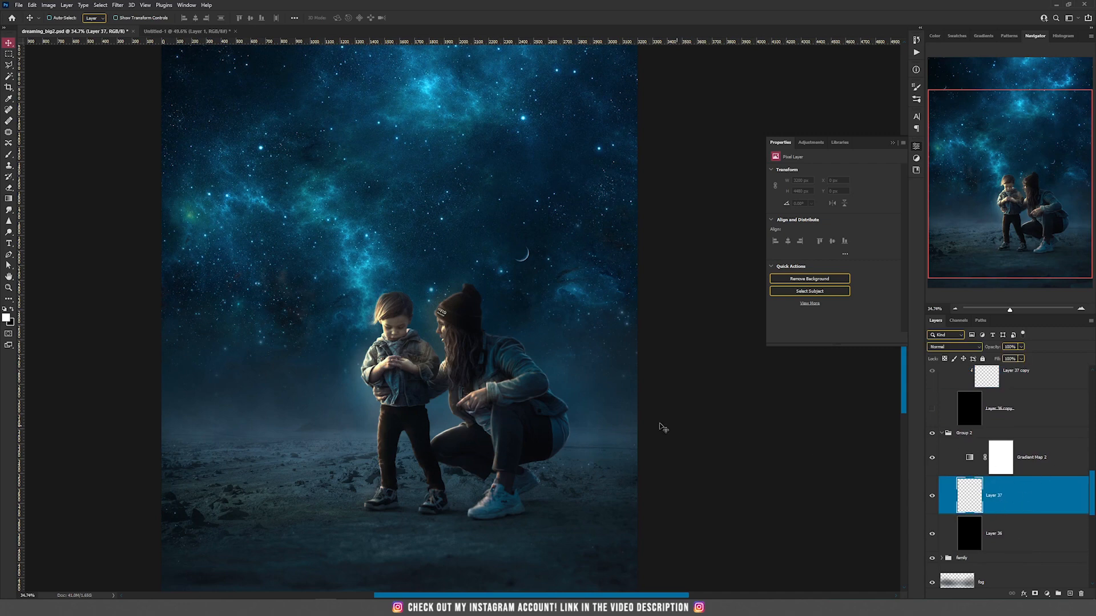
{"action": "key", "text": "b"}
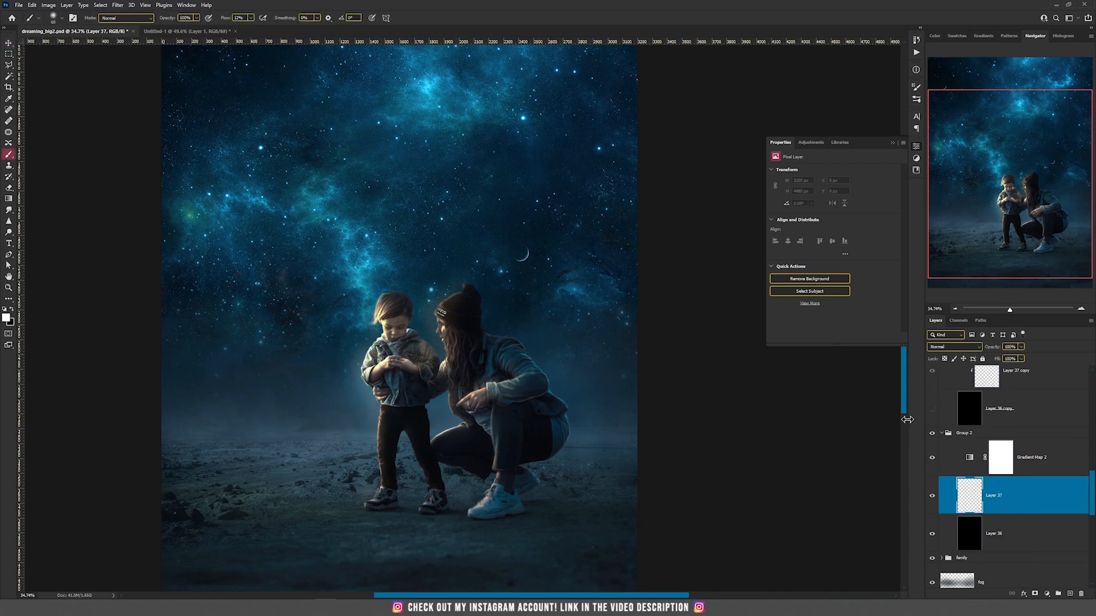
{"action": "left_click_drag", "start_coordinate": [438, 289], "coordinate": [436, 361]}
{"action": "scroll", "coordinate": [421, 406], "scroll_direction": "up", "scroll_amount": 3}
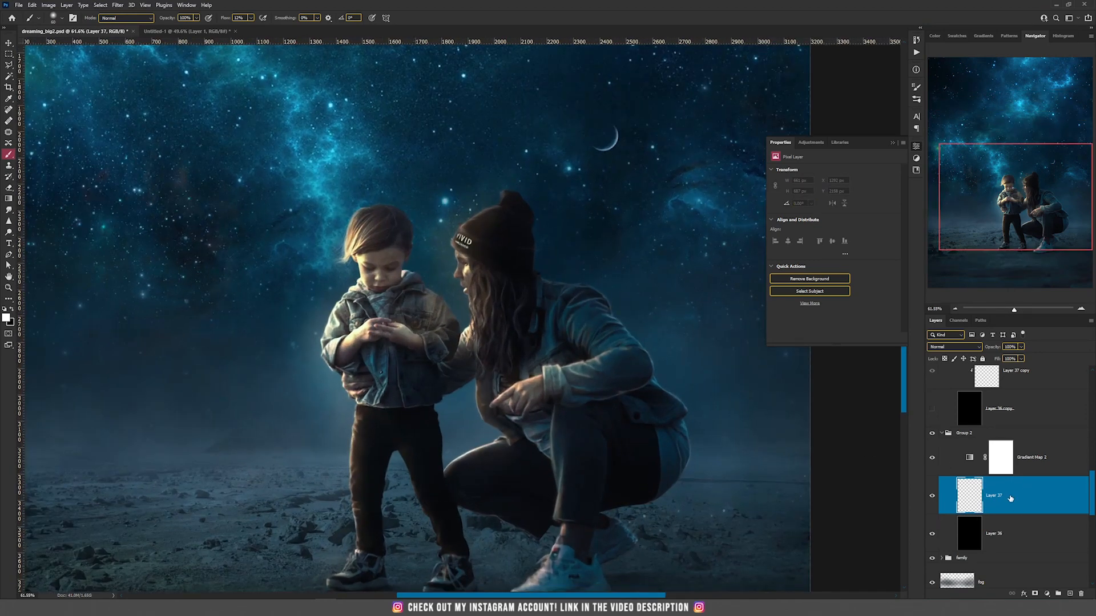
{"action": "scroll", "coordinate": [406, 297], "scroll_direction": "up", "scroll_amount": 3}
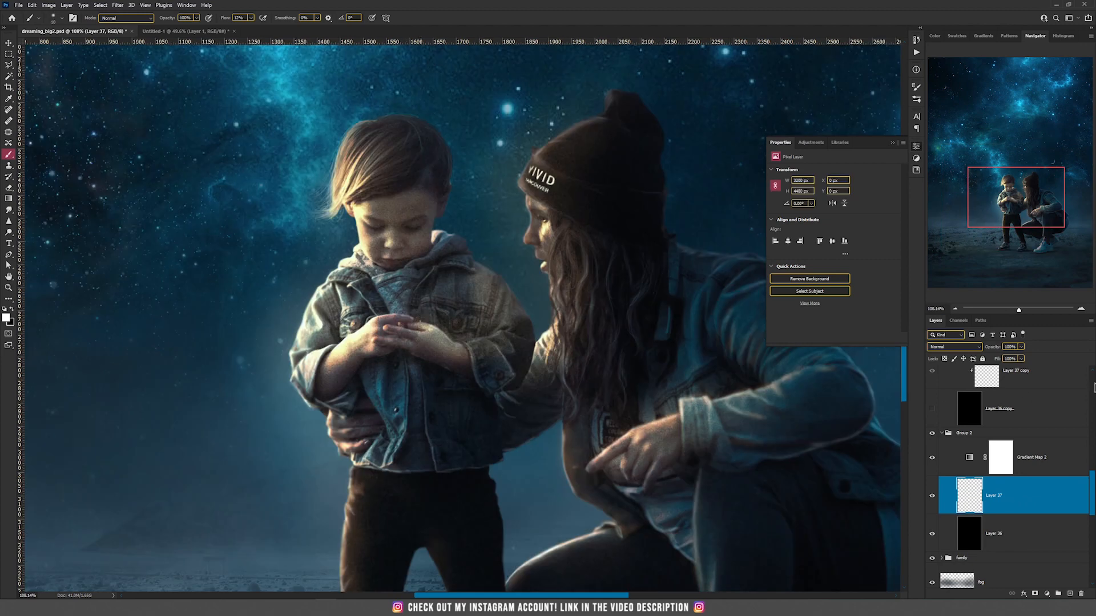
- Show the camera raw layer briefly to examine the finished flower and magic glow, and hide it again
{"action": "scroll", "coordinate": [958, 399], "scroll_direction": "up", "scroll_amount": 5}
{"action": "left_click", "coordinate": [932, 397]}
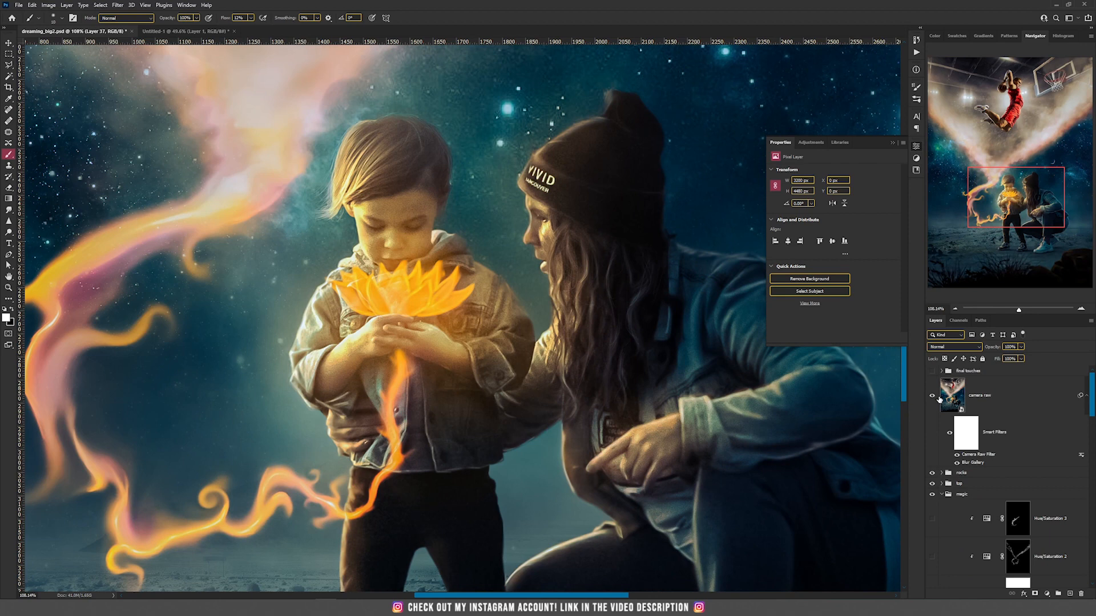
{"action": "left_click", "coordinate": [933, 397]}
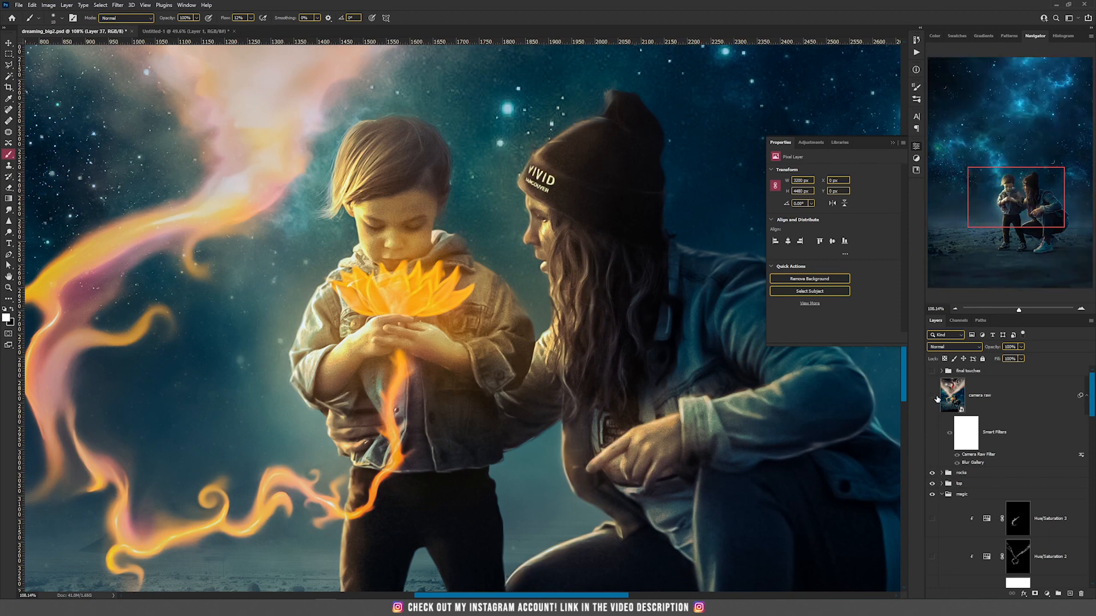
{"action": "left_click_drag", "start_coordinate": [1093, 410], "coordinate": [1092, 519]}
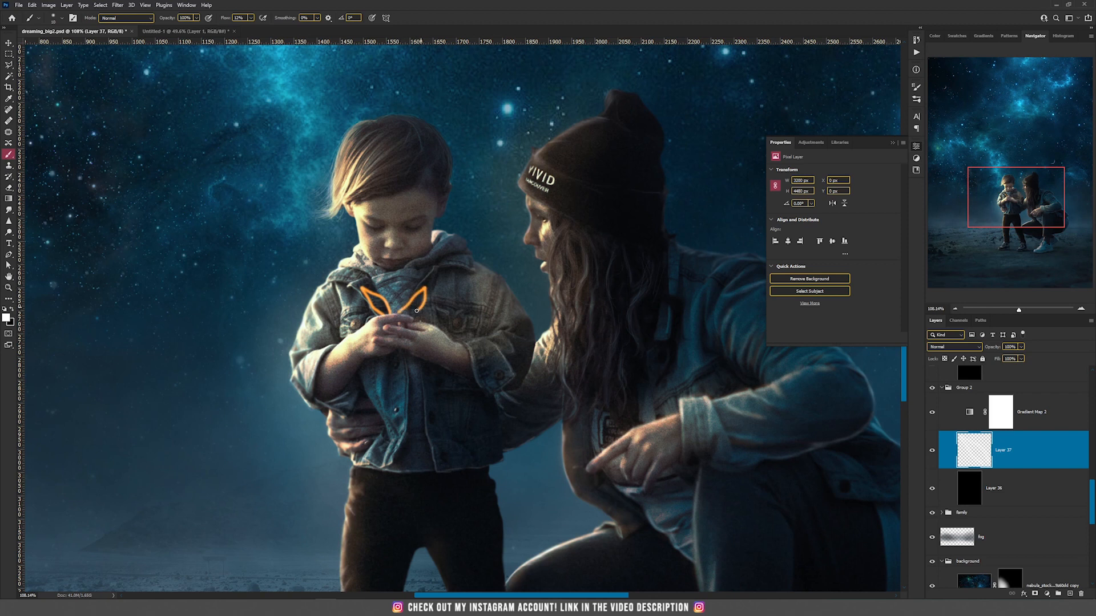
- Draw the petal outlines of a lotus flower above the child's hands with thin white brush strokes on Layer 37
{"action": "mouse_move", "coordinate": [391, 295]}
{"action": "left_mouse_down"}
{"action": "mouse_move", "coordinate": [397, 277]}
{"action": "mouse_move", "coordinate": [404, 296]}
{"action": "left_mouse_up"}
{"action": "left_click_drag", "start_coordinate": [334, 296], "coordinate": [362, 310]}
{"action": "left_click_drag", "start_coordinate": [455, 301], "coordinate": [411, 313]}
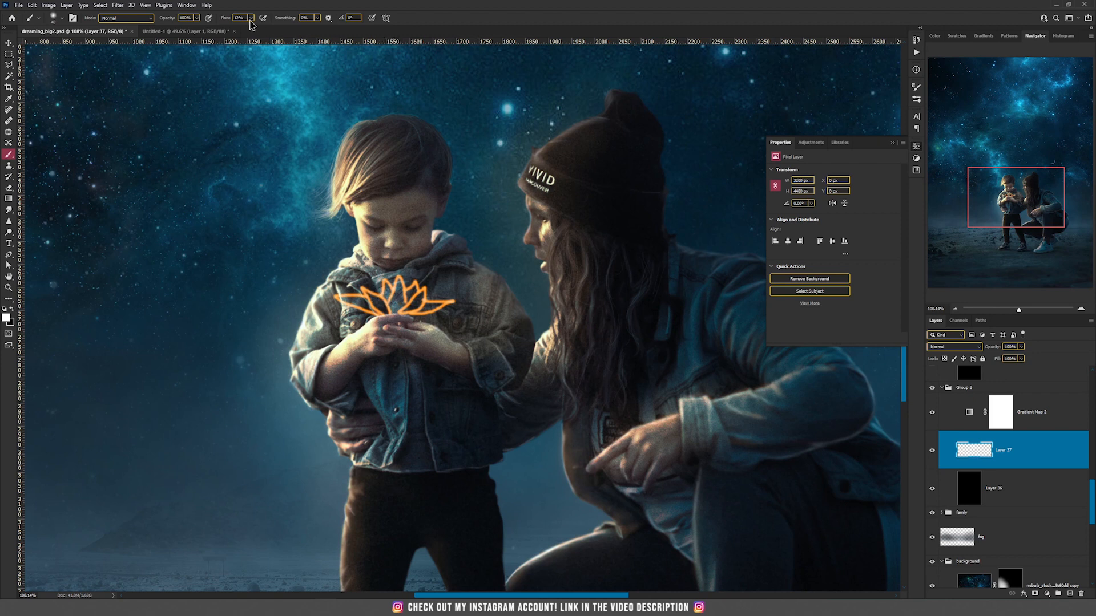
- Fill the lotus petals with faint strokes at 18% brush opacity, refining the shading inside each petal
{"action": "left_click_drag", "start_coordinate": [198, 21], "coordinate": [163, 31]}
{"action": "scroll", "coordinate": [361, 294], "scroll_direction": "up", "scroll_amount": 1}
{"action": "scroll", "coordinate": [362, 294], "scroll_direction": "up", "scroll_amount": 6}
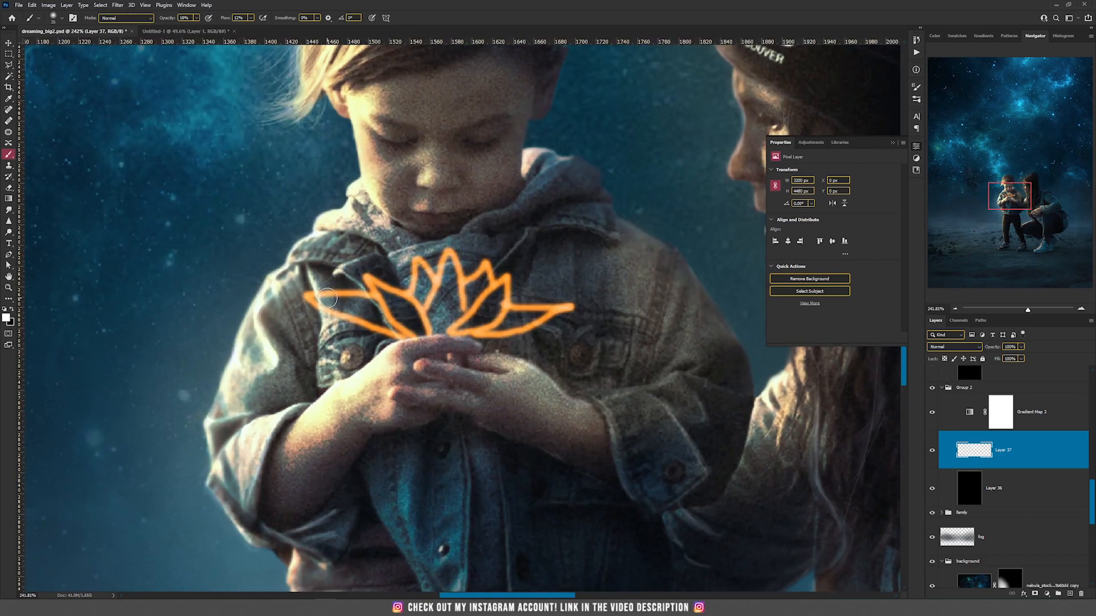
{"action": "mouse_move", "coordinate": [371, 314]}
{"action": "left_mouse_down"}
{"action": "mouse_move", "coordinate": [447, 276]}
{"action": "mouse_move", "coordinate": [440, 314]}
{"action": "mouse_move", "coordinate": [450, 273]}
{"action": "mouse_move", "coordinate": [444, 312]}
{"action": "mouse_move", "coordinate": [453, 265]}
{"action": "mouse_move", "coordinate": [422, 320]}
{"action": "mouse_move", "coordinate": [447, 319]}
{"action": "mouse_move", "coordinate": [449, 297]}
{"action": "mouse_move", "coordinate": [429, 319]}
{"action": "mouse_move", "coordinate": [451, 320]}
{"action": "mouse_move", "coordinate": [476, 284]}
{"action": "mouse_move", "coordinate": [469, 306]}
{"action": "mouse_move", "coordinate": [503, 297]}
{"action": "mouse_move", "coordinate": [464, 328]}
{"action": "mouse_move", "coordinate": [481, 311]}
{"action": "mouse_move", "coordinate": [548, 313]}
{"action": "mouse_move", "coordinate": [491, 331]}
{"action": "mouse_move", "coordinate": [542, 315]}
{"action": "mouse_move", "coordinate": [505, 309]}
{"action": "left_mouse_up"}
{"action": "scroll", "coordinate": [499, 311], "scroll_direction": "down", "scroll_amount": 5}
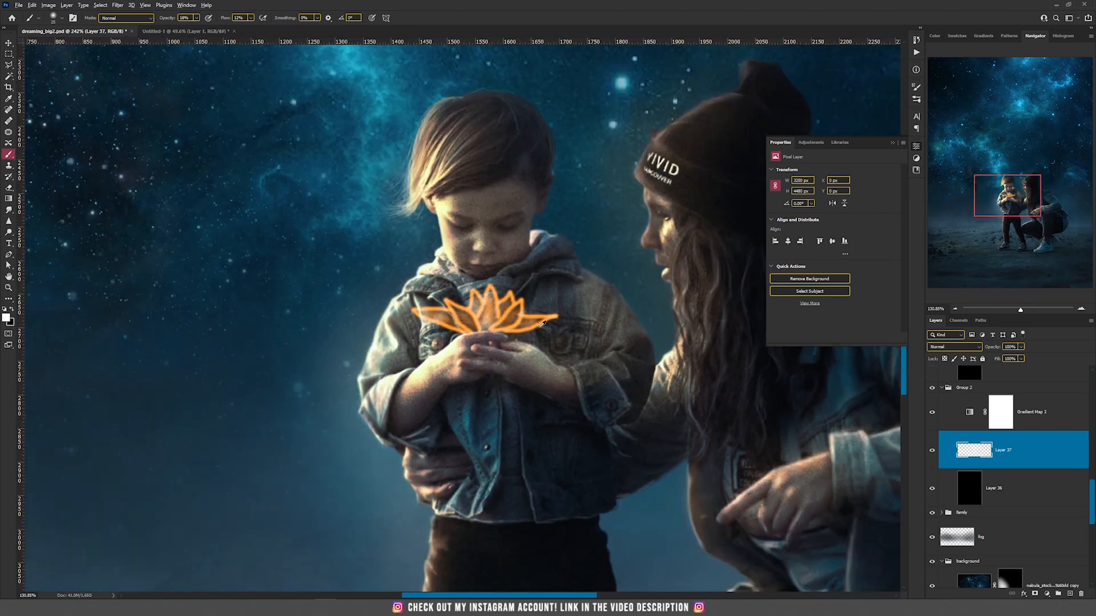
{"action": "scroll", "coordinate": [487, 326], "scroll_direction": "up", "scroll_amount": 5}
{"action": "scroll", "coordinate": [488, 328], "scroll_direction": "up", "scroll_amount": 2}
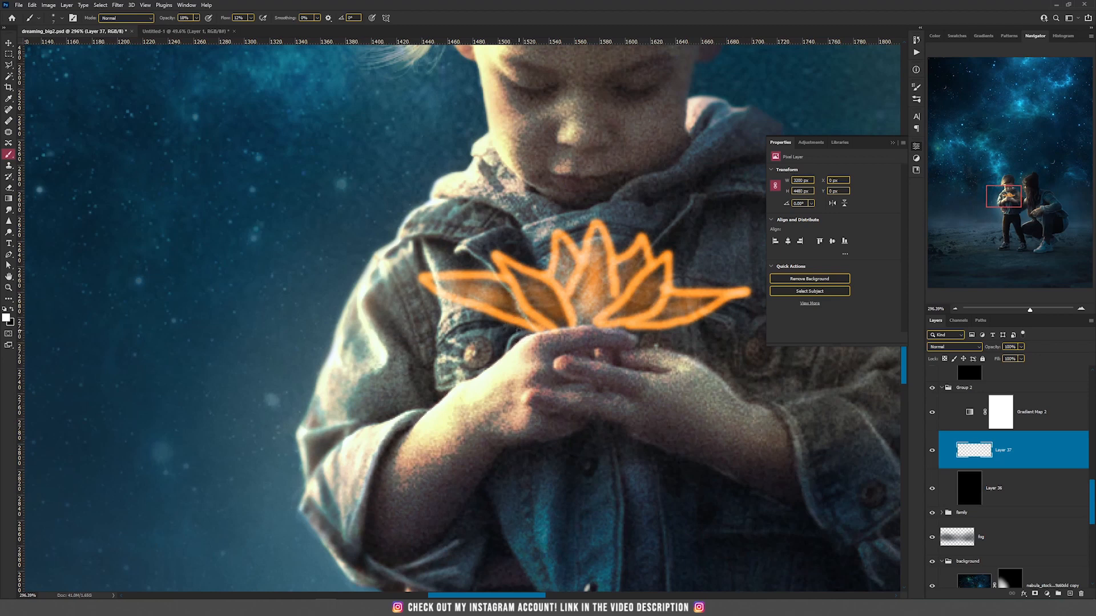
{"action": "left_click_drag", "start_coordinate": [536, 318], "coordinate": [373, 326]}
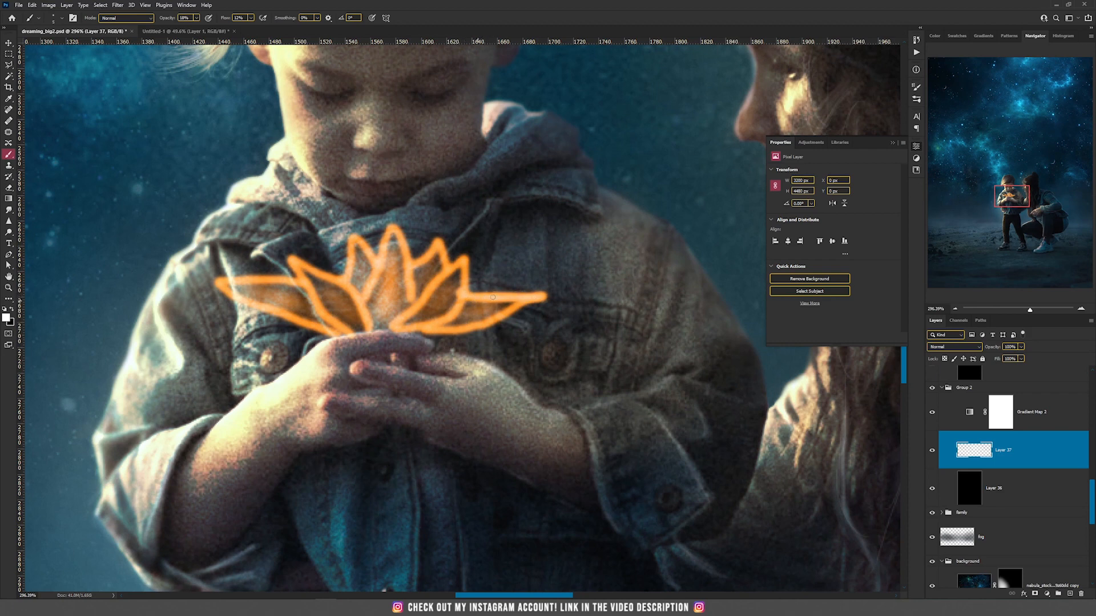
{"action": "left_click_drag", "start_coordinate": [528, 315], "coordinate": [618, 321]}
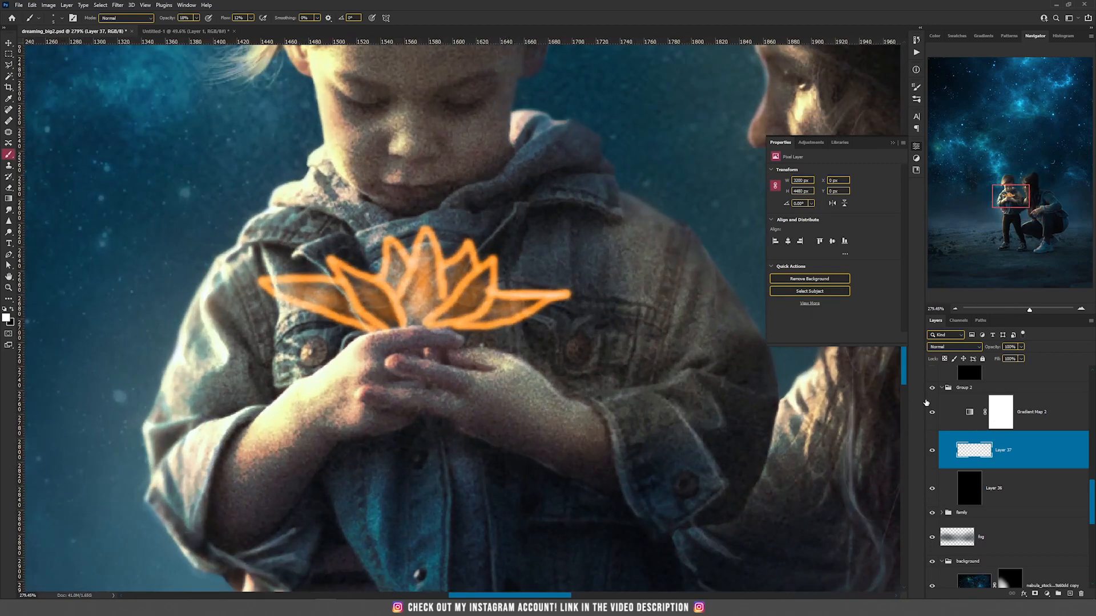
- Set the brush opacity to 37% and paint brighter strokes along the edges of the lotus petals
{"action": "left_click", "coordinate": [197, 17]}
{"action": "left_click_drag", "start_coordinate": [202, 29], "coordinate": [229, 30]}
{"action": "mouse_move", "coordinate": [272, 278]}
{"action": "left_mouse_down"}
{"action": "mouse_move", "coordinate": [299, 278]}
{"action": "mouse_move", "coordinate": [261, 277]}
{"action": "mouse_move", "coordinate": [334, 277]}
{"action": "mouse_move", "coordinate": [295, 281]}
{"action": "mouse_move", "coordinate": [289, 297]}
{"action": "mouse_move", "coordinate": [351, 329]}
{"action": "mouse_move", "coordinate": [375, 328]}
{"action": "mouse_move", "coordinate": [347, 328]}
{"action": "left_mouse_up"}
{"action": "mouse_move", "coordinate": [329, 259]}
{"action": "left_mouse_down"}
{"action": "mouse_move", "coordinate": [368, 319]}
{"action": "mouse_move", "coordinate": [339, 266]}
{"action": "mouse_move", "coordinate": [391, 297]}
{"action": "mouse_move", "coordinate": [371, 281]}
{"action": "mouse_move", "coordinate": [410, 340]}
{"action": "left_mouse_up"}
{"action": "mouse_move", "coordinate": [409, 274]}
{"action": "left_mouse_down"}
{"action": "mouse_move", "coordinate": [427, 240]}
{"action": "mouse_move", "coordinate": [448, 284]}
{"action": "mouse_move", "coordinate": [434, 304]}
{"action": "mouse_move", "coordinate": [492, 261]}
{"action": "mouse_move", "coordinate": [478, 312]}
{"action": "mouse_move", "coordinate": [449, 323]}
{"action": "mouse_move", "coordinate": [549, 312]}
{"action": "mouse_move", "coordinate": [559, 300]}
{"action": "mouse_move", "coordinate": [517, 321]}
{"action": "left_mouse_up"}
{"action": "left_click_drag", "start_coordinate": [568, 295], "coordinate": [486, 323]}
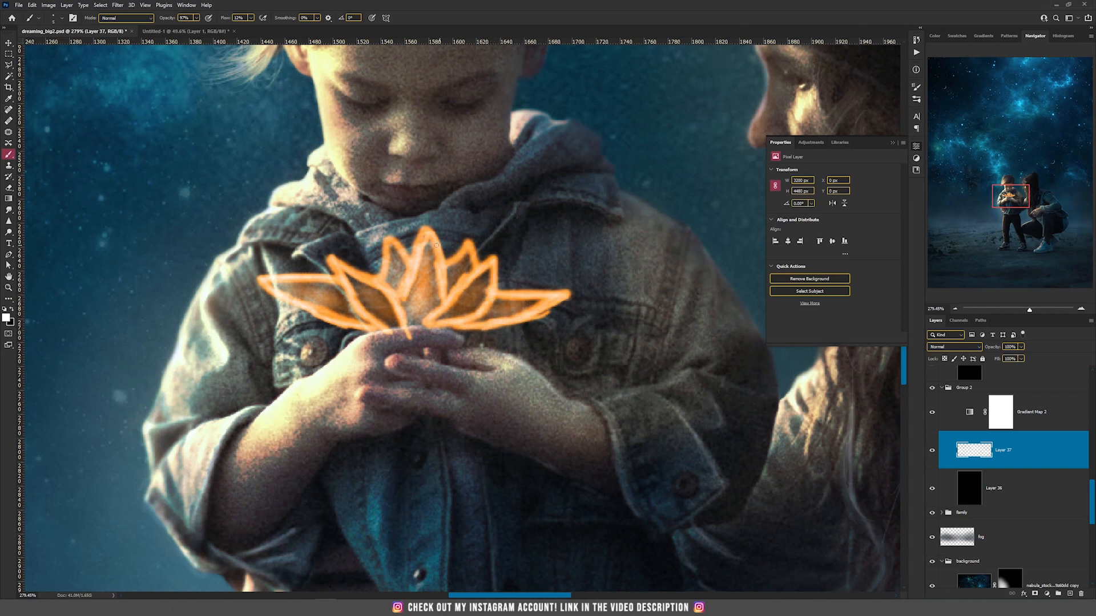
{"action": "mouse_move", "coordinate": [384, 235]}
{"action": "left_mouse_down"}
{"action": "mouse_move", "coordinate": [411, 258]}
{"action": "mouse_move", "coordinate": [382, 274]}
{"action": "left_mouse_up"}
- Erase the base of the lotus where it overlaps the child's fingers, using a much smaller eraser
{"action": "left_click", "coordinate": [10, 188]}
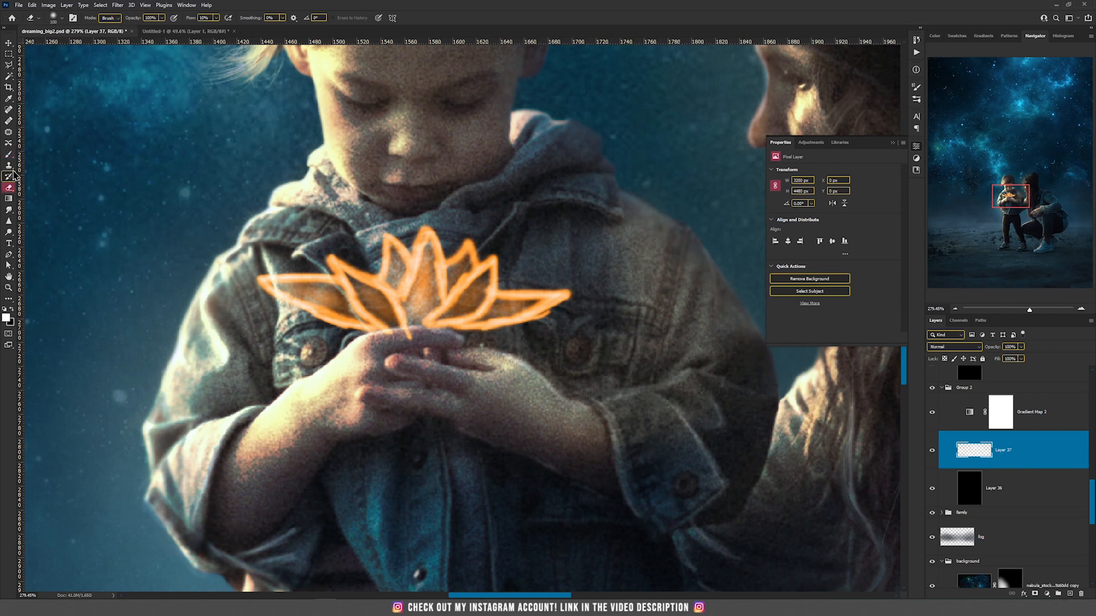
{"action": "key", "text": "bracketleft"}
{"action": "key", "text": "bracketleft"}
{"action": "key", "text": "bracketleft"}
{"action": "key", "text": "bracketleft"}
{"action": "key", "text": "bracketleft"}
{"action": "key", "text": "bracketleft"}
{"action": "key", "text": "bracketleft"}
{"action": "key", "text": "bracketleft"}
{"action": "key", "text": "bracketleft"}
{"action": "key", "text": "bracketleft"}
{"action": "left_click_drag", "start_coordinate": [419, 335], "coordinate": [378, 346]}
- Smudge the lotus petal tips outward and upward to make them longer and more pointed
{"action": "left_click", "coordinate": [8, 211]}
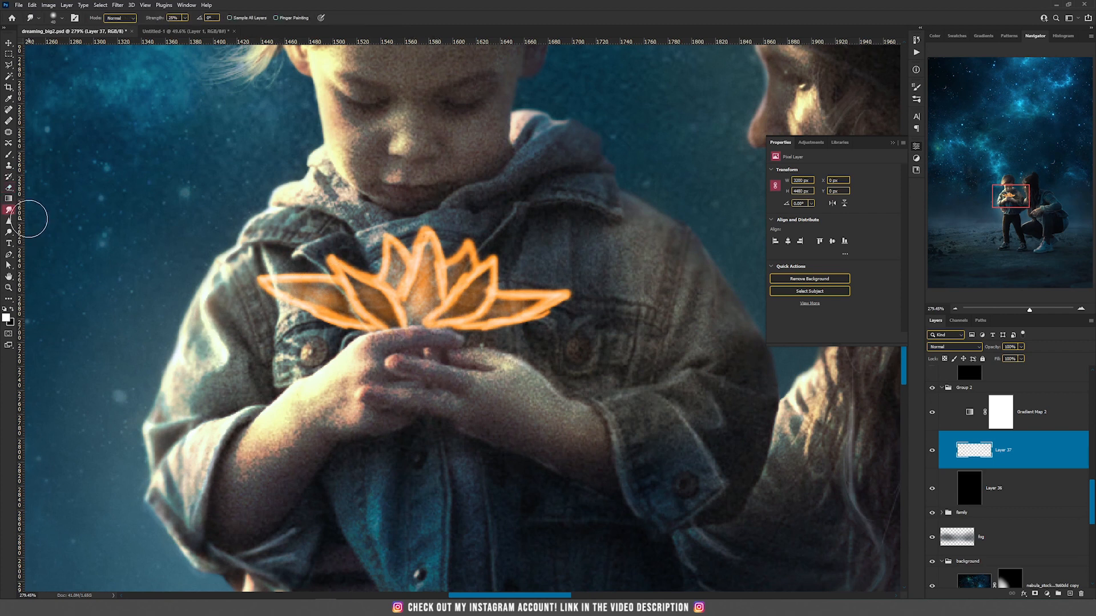
{"action": "mouse_move", "coordinate": [285, 289]}
{"action": "left_mouse_down"}
{"action": "mouse_move", "coordinate": [232, 268]}
{"action": "mouse_move", "coordinate": [270, 288]}
{"action": "mouse_move", "coordinate": [265, 271]}
{"action": "mouse_move", "coordinate": [283, 277]}
{"action": "mouse_move", "coordinate": [280, 261]}
{"action": "mouse_move", "coordinate": [260, 266]}
{"action": "mouse_move", "coordinate": [291, 279]}
{"action": "mouse_move", "coordinate": [231, 259]}
{"action": "mouse_move", "coordinate": [268, 285]}
{"action": "mouse_move", "coordinate": [331, 264]}
{"action": "mouse_move", "coordinate": [300, 240]}
{"action": "left_mouse_up"}
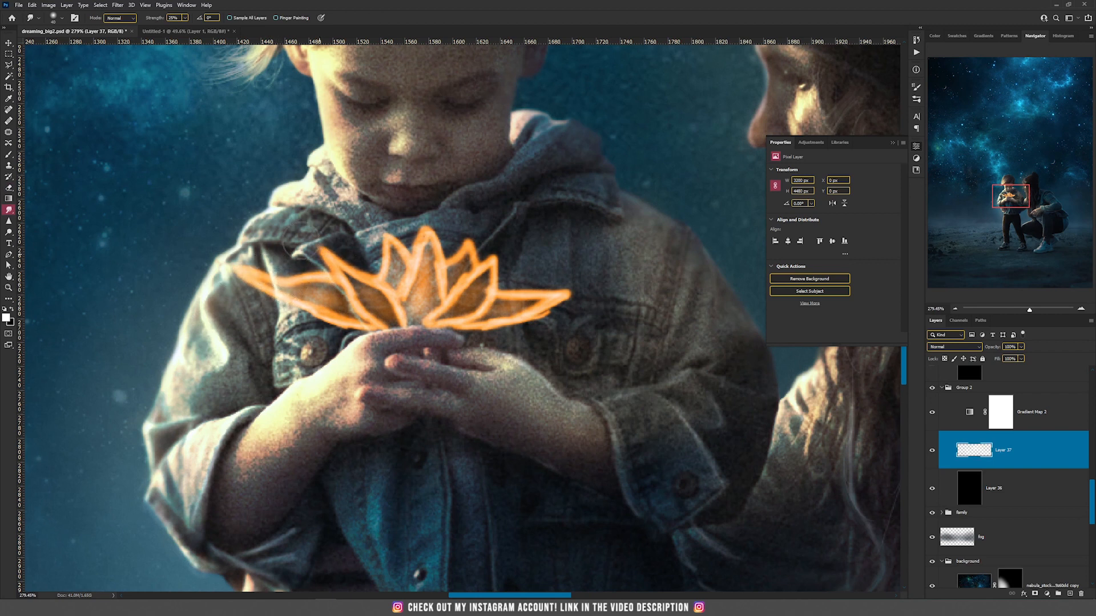
{"action": "mouse_move", "coordinate": [389, 238]}
{"action": "left_mouse_down"}
{"action": "mouse_move", "coordinate": [382, 222]}
{"action": "mouse_move", "coordinate": [424, 216]}
{"action": "mouse_move", "coordinate": [478, 227]}
{"action": "mouse_move", "coordinate": [492, 257]}
{"action": "mouse_move", "coordinate": [507, 245]}
{"action": "mouse_move", "coordinate": [541, 298]}
{"action": "left_mouse_up"}
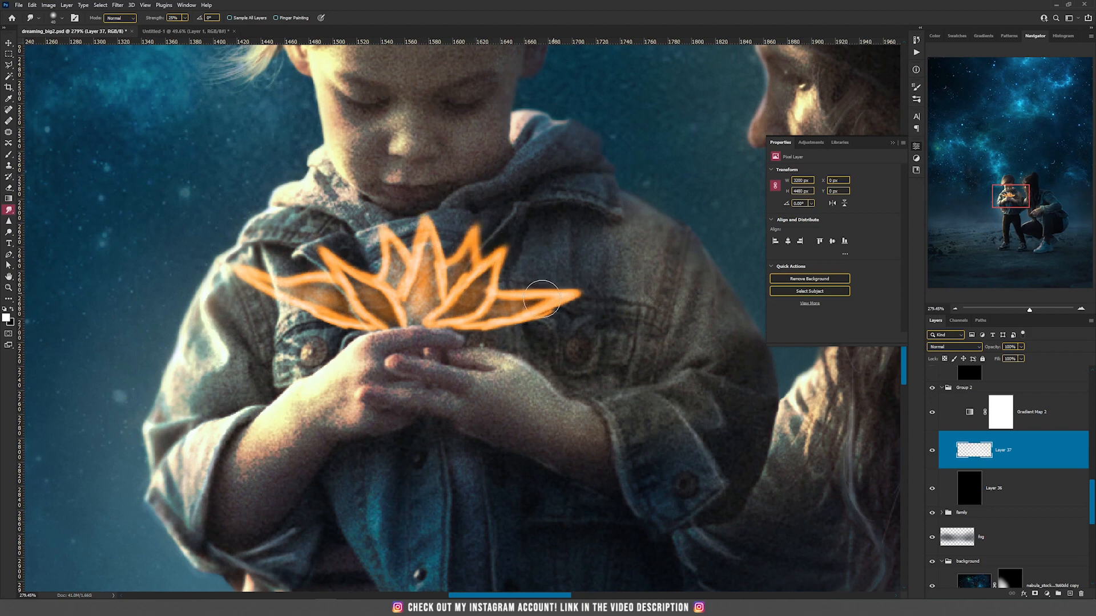
{"action": "scroll", "coordinate": [533, 296], "scroll_direction": "down", "scroll_amount": 5}
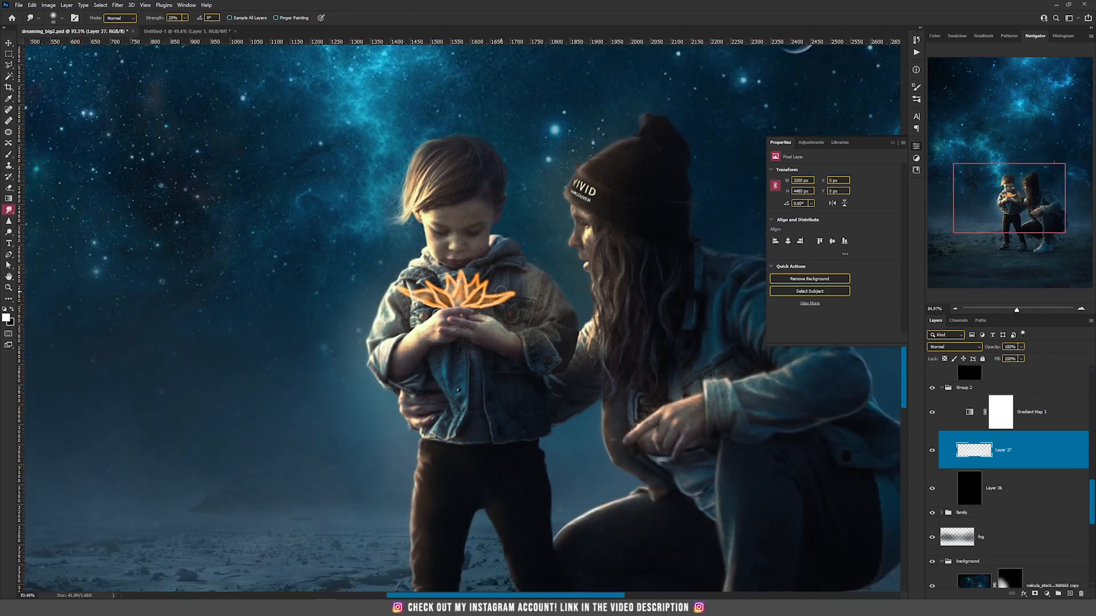
{"action": "scroll", "coordinate": [468, 312], "scroll_direction": "down", "scroll_amount": 3}
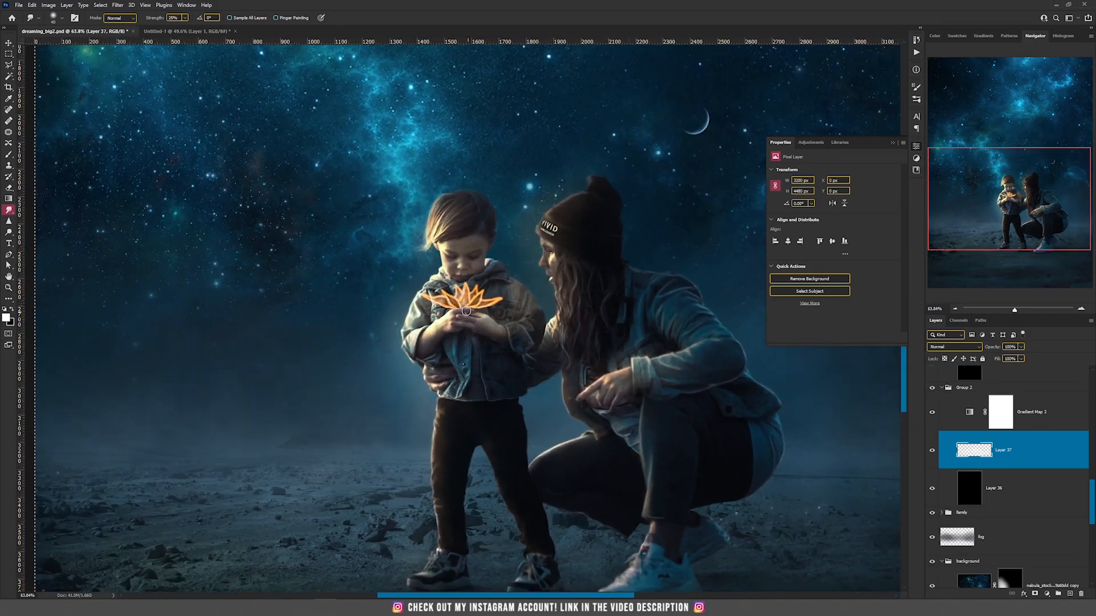
- Add a new layer above Layer 37 and paint a soft glow around the lotus with a large brush at 16% opacity
{"action": "scroll", "coordinate": [468, 313], "scroll_direction": "up", "scroll_amount": 4}
{"action": "key", "text": "v"}
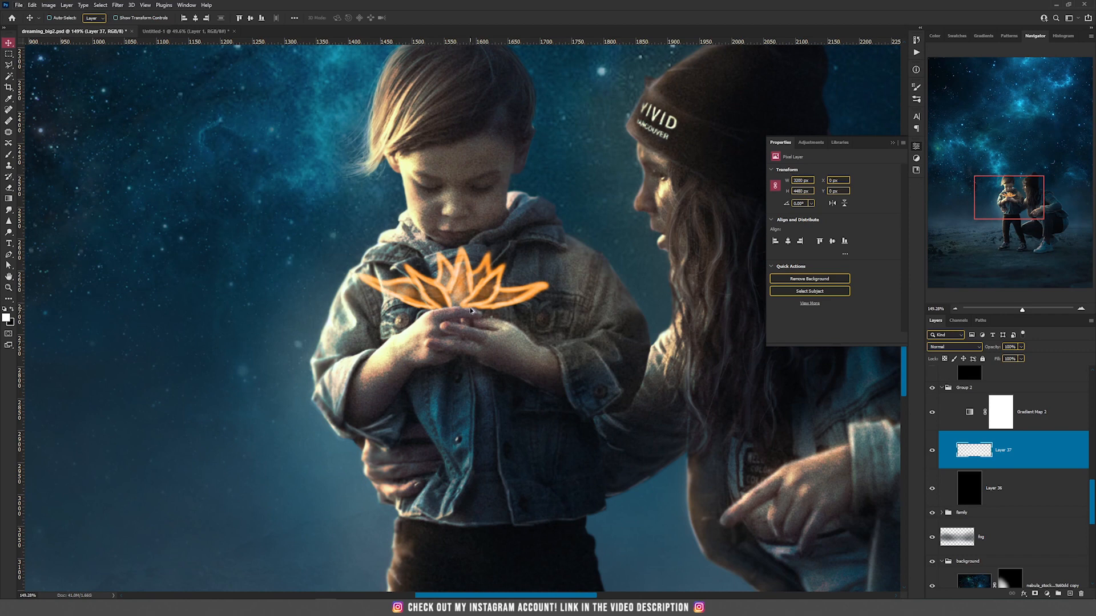
{"action": "scroll", "coordinate": [466, 308], "scroll_direction": "up", "scroll_amount": 1}
{"action": "left_click", "coordinate": [1070, 594]}
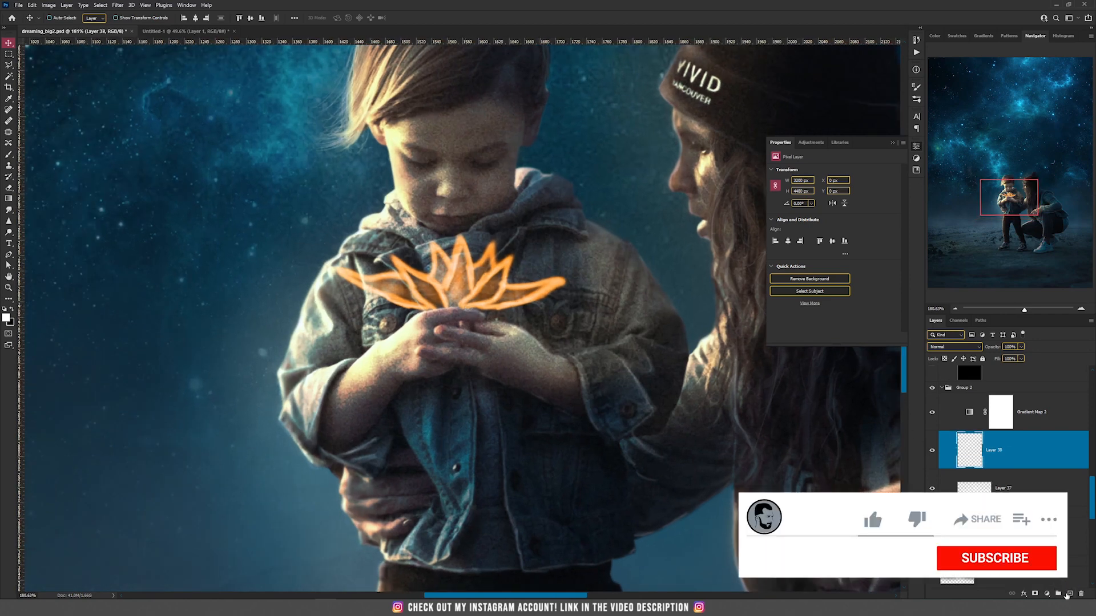
{"action": "key", "text": "b"}
{"action": "key", "text": "bracketright"}
{"action": "key", "text": "bracketright"}
{"action": "key", "text": "bracketright"}
{"action": "key", "text": "bracketright"}
{"action": "key", "text": "bracketright"}
{"action": "key", "text": "bracketright"}
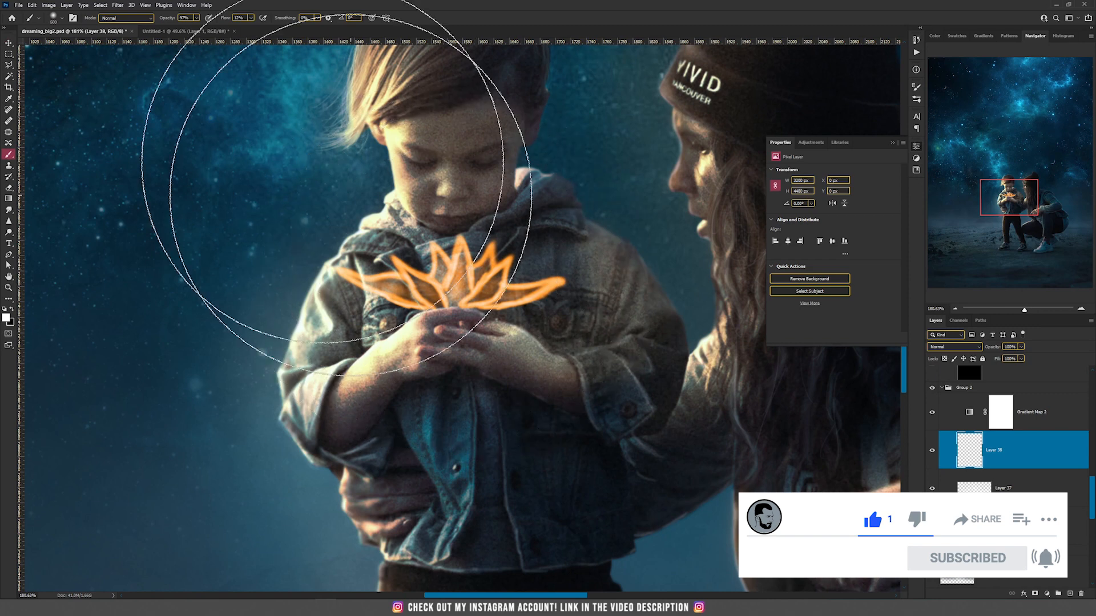
{"action": "left_click", "coordinate": [197, 18]}
{"action": "left_click_drag", "start_coordinate": [163, 30], "coordinate": [165, 29]}
{"action": "key", "text": "bracketleft"}
{"action": "key", "text": "bracketleft"}
{"action": "mouse_move", "coordinate": [398, 277]}
{"action": "left_mouse_down"}
{"action": "mouse_move", "coordinate": [526, 232]}
{"action": "mouse_move", "coordinate": [575, 293]}
{"action": "mouse_move", "coordinate": [513, 232]}
{"action": "mouse_move", "coordinate": [431, 214]}
{"action": "mouse_move", "coordinate": [320, 240]}
{"action": "mouse_move", "coordinate": [393, 343]}
{"action": "mouse_move", "coordinate": [563, 246]}
{"action": "mouse_move", "coordinate": [392, 217]}
{"action": "left_mouse_up"}
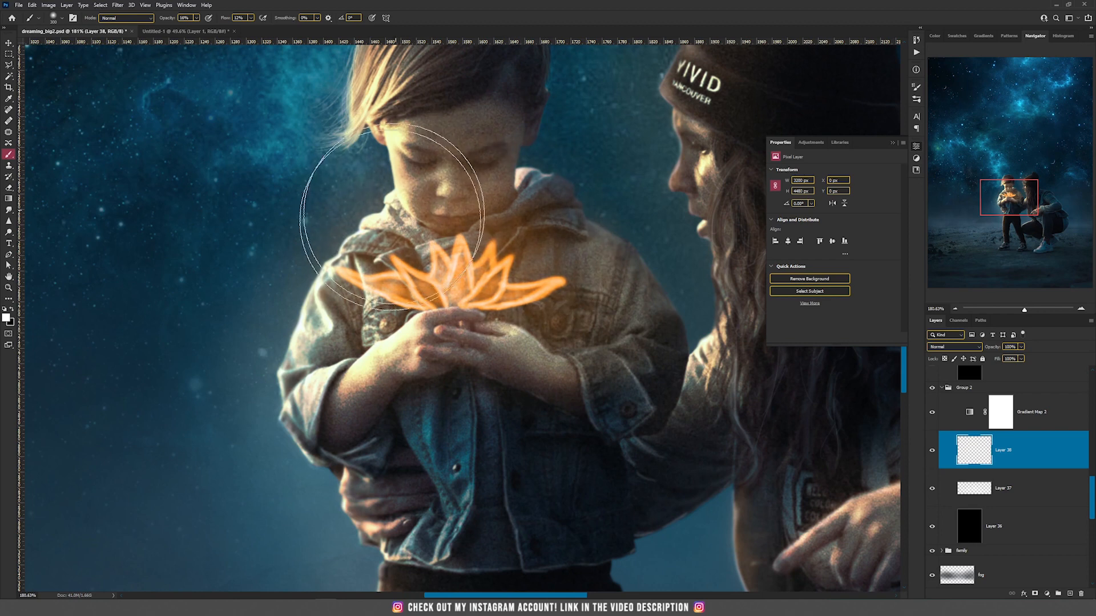
- Compare the whole scene with and without the new glow layer
{"action": "scroll", "coordinate": [512, 291], "scroll_direction": "down", "scroll_amount": 10}
{"action": "key", "text": "v"}
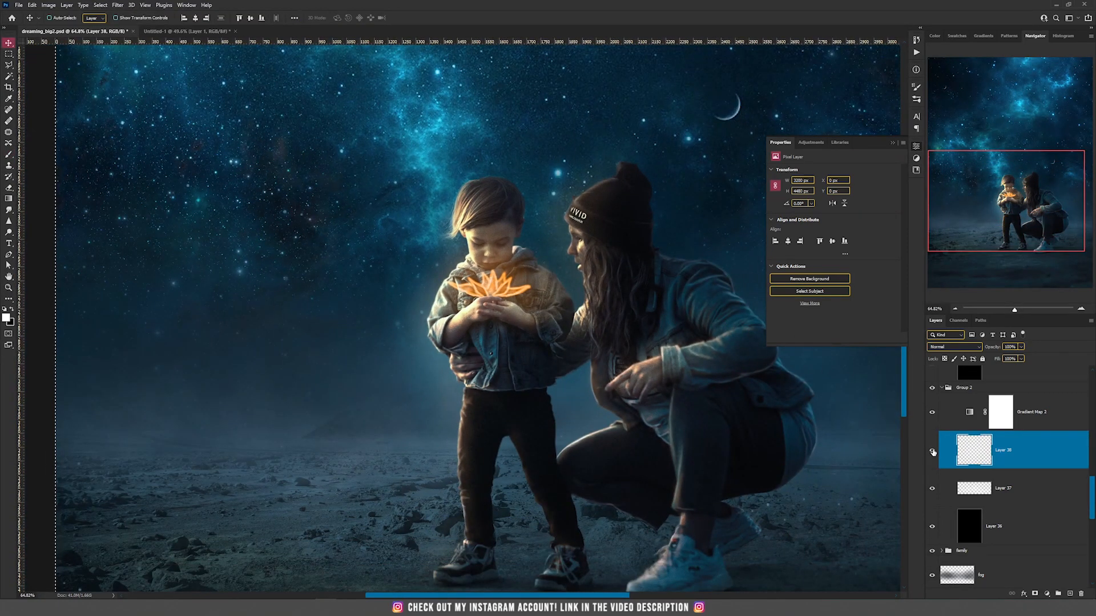
{"action": "left_click", "coordinate": [932, 452]}
{"action": "left_click", "coordinate": [932, 452]}
- Add another new layer above the glow layer and set the brush to 100% opacity and 100% flow
{"action": "scroll", "coordinate": [504, 323], "scroll_direction": "up", "scroll_amount": 3}
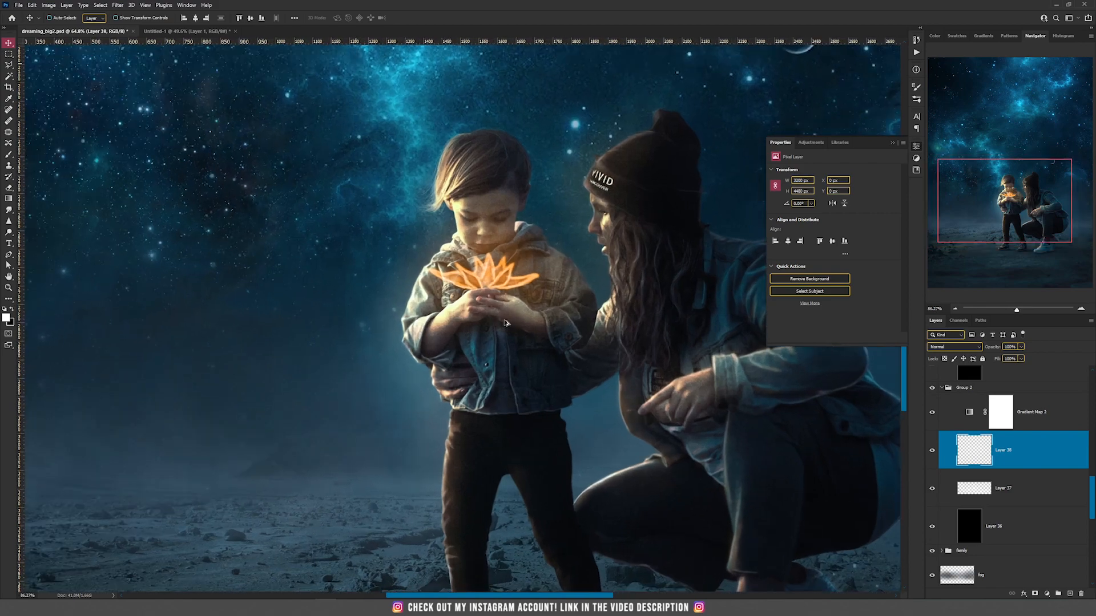
{"action": "scroll", "coordinate": [505, 323], "scroll_direction": "up", "scroll_amount": 3}
{"action": "left_click", "coordinate": [1072, 593]}
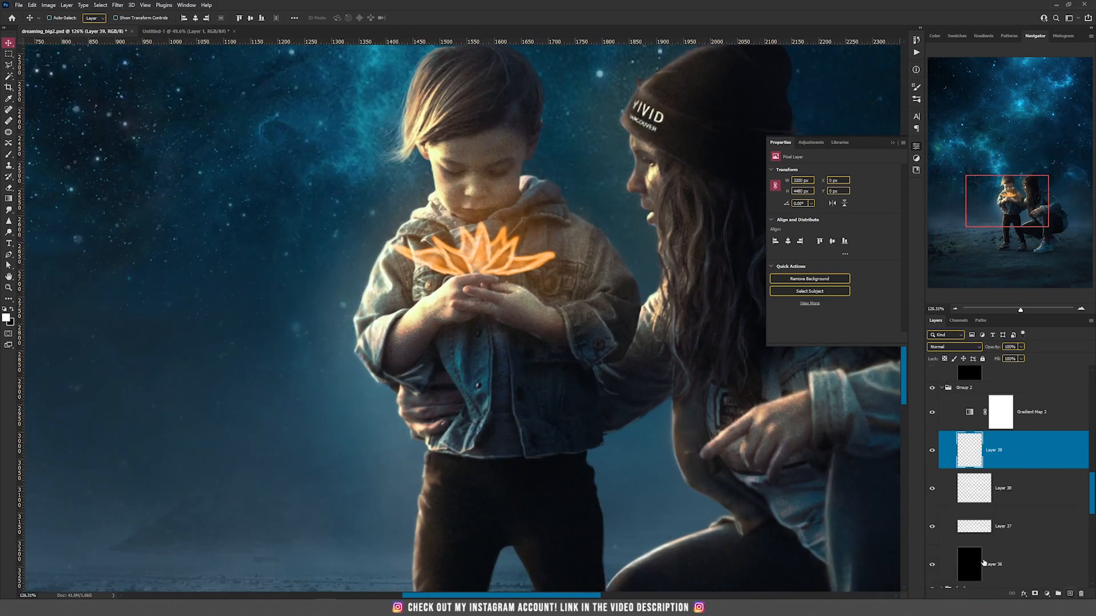
{"action": "scroll", "coordinate": [602, 396], "scroll_direction": "down", "scroll_amount": 10}
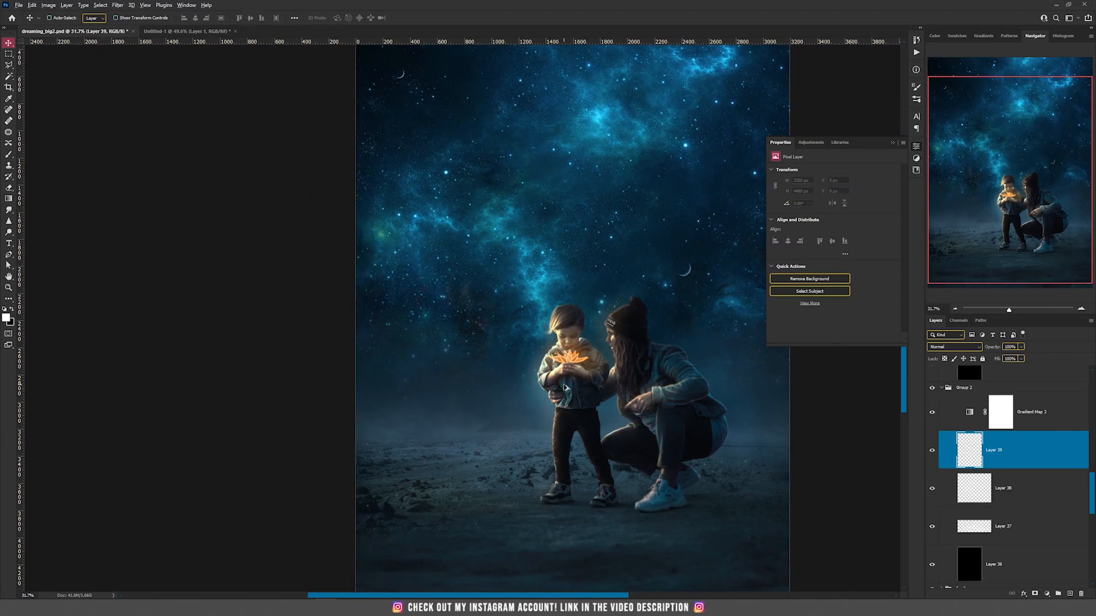
{"action": "scroll", "coordinate": [565, 388], "scroll_direction": "up", "scroll_amount": 1}
{"action": "scroll", "coordinate": [571, 391], "scroll_direction": "down", "scroll_amount": 2}
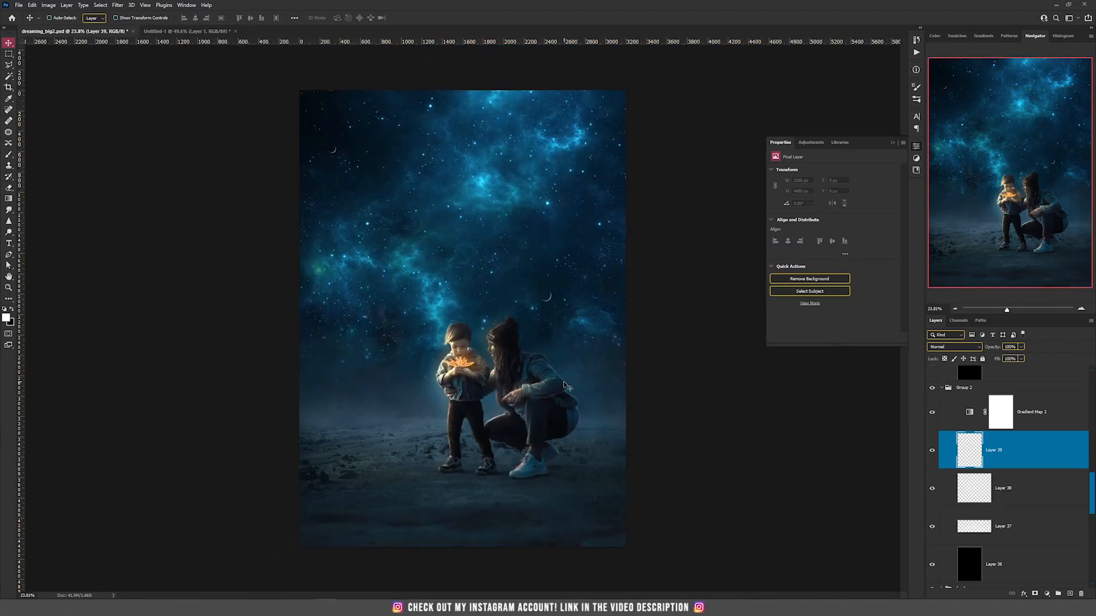
{"action": "scroll", "coordinate": [490, 396], "scroll_direction": "up", "scroll_amount": 5}
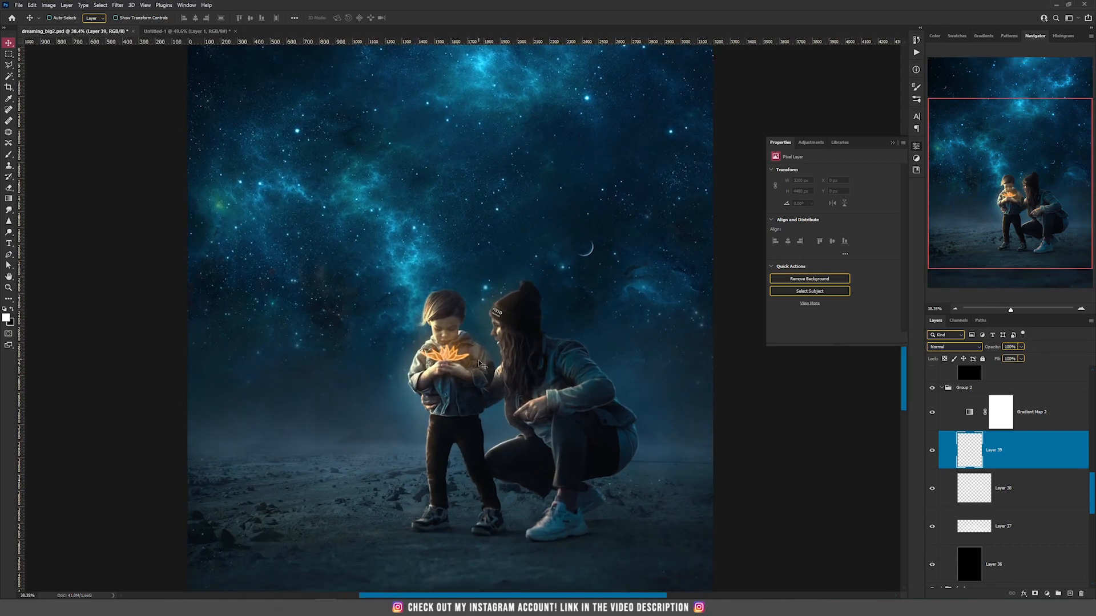
{"action": "key", "text": "b"}
{"action": "mouse_move", "coordinate": [196, 17]}
{"action": "left_mouse_down"}
{"action": "mouse_move", "coordinate": [202, 29]}
{"action": "mouse_move", "coordinate": [260, 29]}
{"action": "mouse_move", "coordinate": [251, 22]}
{"action": "mouse_move", "coordinate": [266, 32]}
{"action": "mouse_move", "coordinate": [341, 7]}
{"action": "left_mouse_up"}
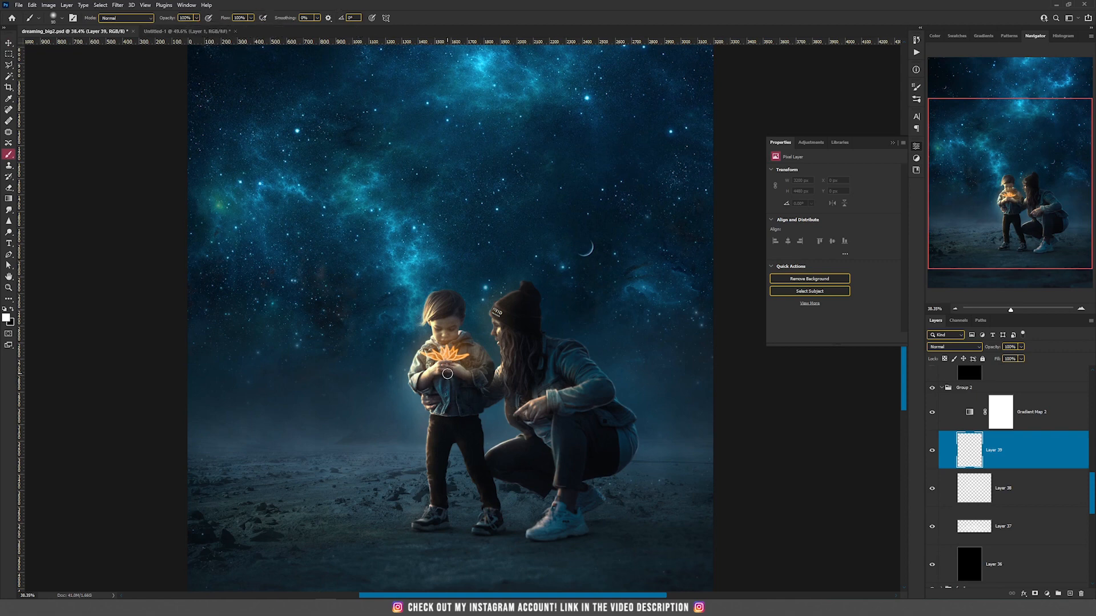
- Paint two straight beams on Layer 39 from the canvas's upper side edges, meeting in a V above the child's head
{"action": "key", "text": "bracketleft"}
{"action": "key", "text": "bracketleft"}
{"action": "scroll", "coordinate": [354, 231], "scroll_direction": "up", "scroll_amount": 5}
{"action": "scroll", "coordinate": [346, 220], "scroll_direction": "down", "scroll_amount": 1, "text": "alt"}
{"action": "scroll", "coordinate": [345, 220], "scroll_direction": "down", "scroll_amount": 3}
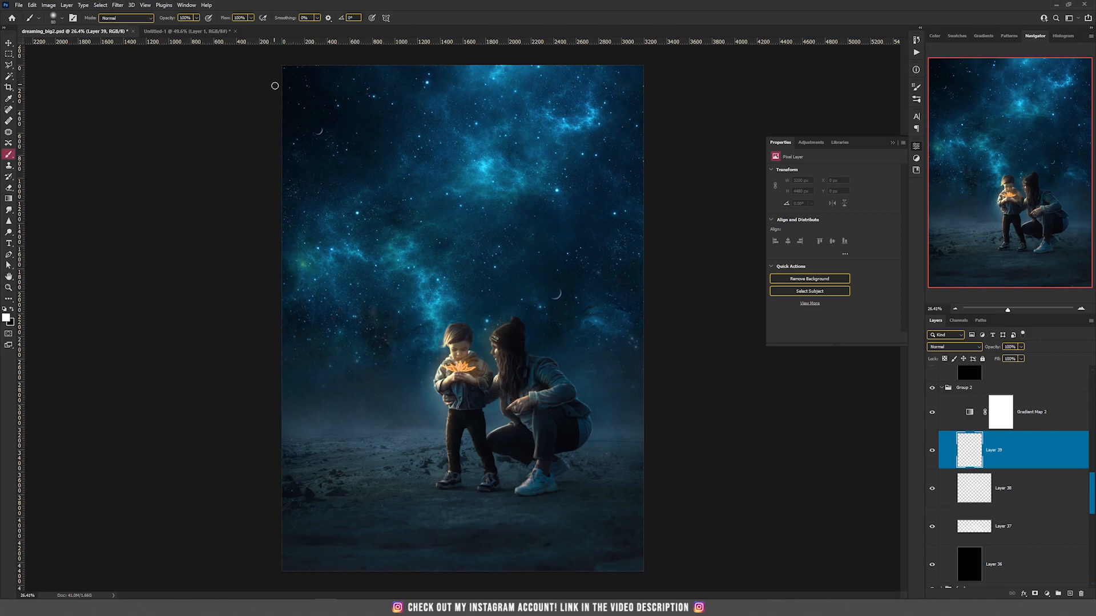
{"action": "left_click", "coordinate": [426, 298], "text": "shift"}
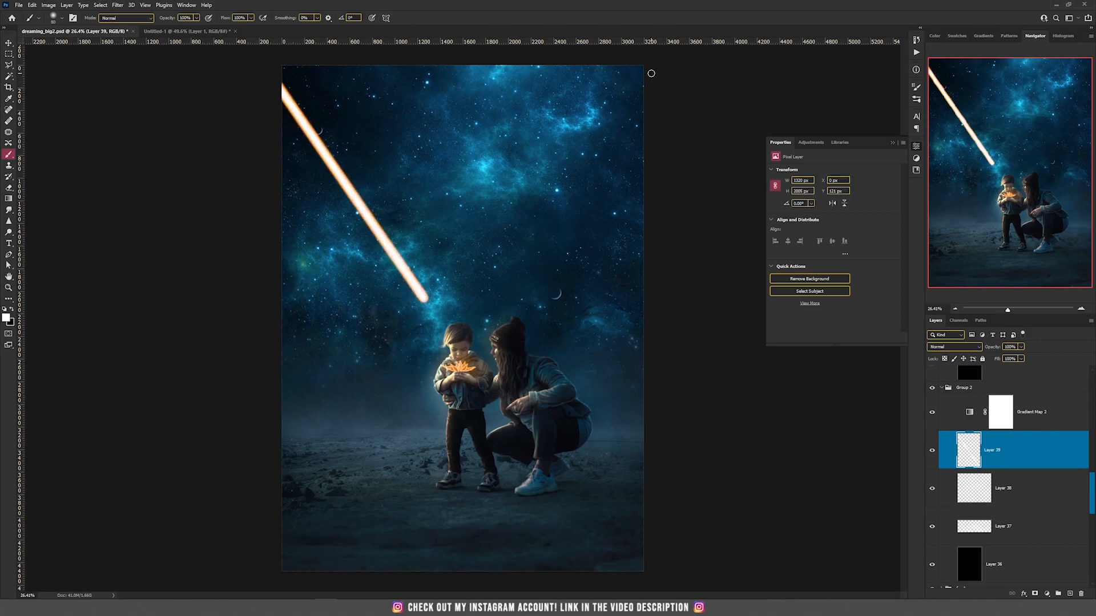
{"action": "left_click", "coordinate": [670, 82], "text": "shift"}
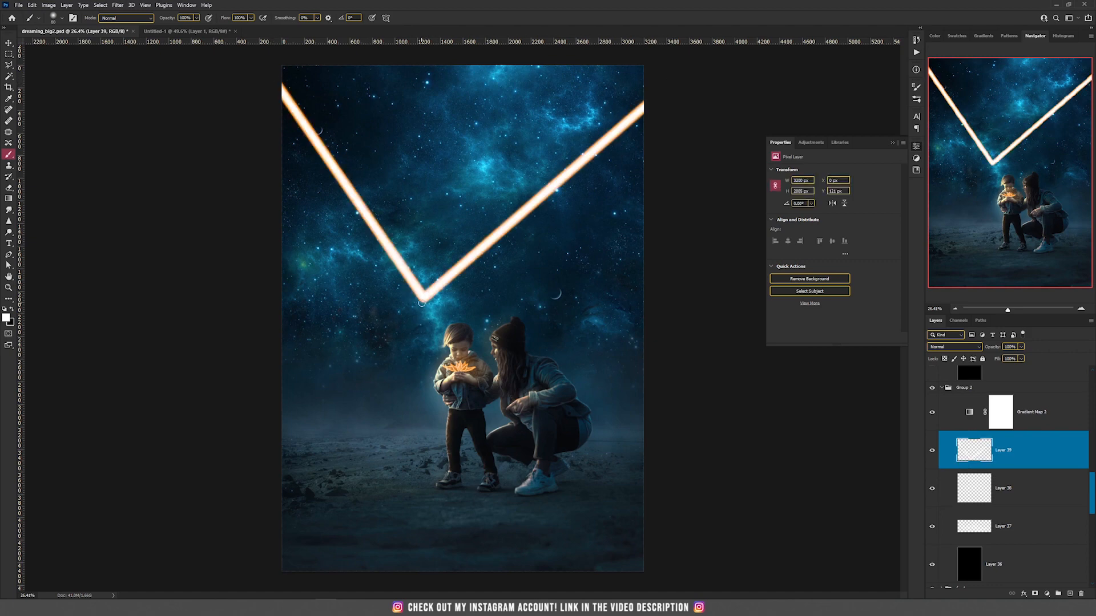
- Paint a winding ribbon of light from the tip of the V around the child's side and up to the hands
{"action": "scroll", "coordinate": [426, 297], "scroll_direction": "up", "scroll_amount": 2}
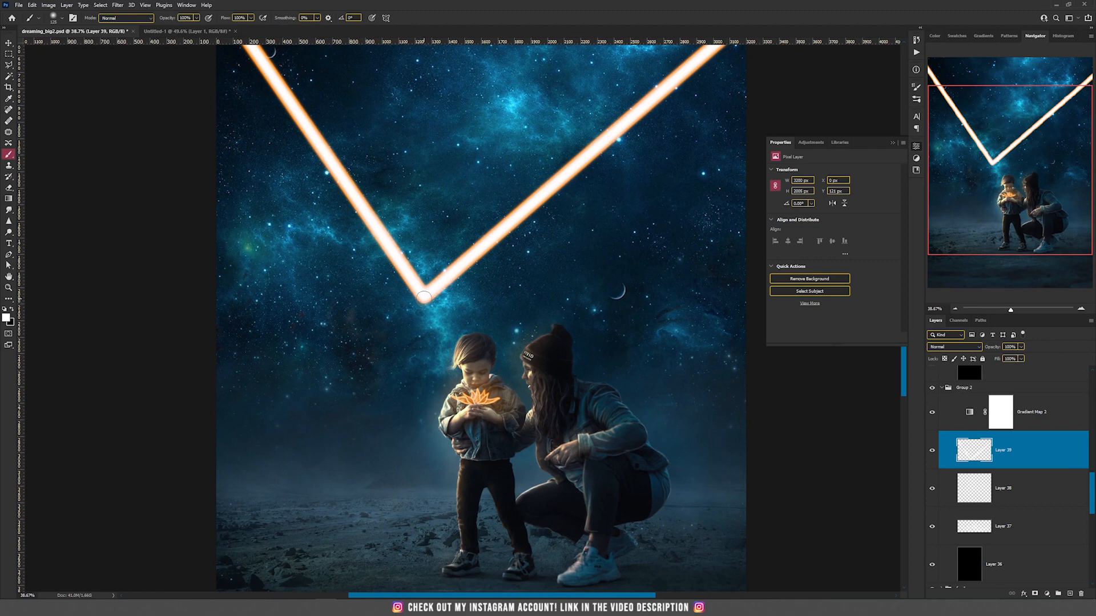
{"action": "left_click_drag", "start_coordinate": [423, 294], "coordinate": [426, 301]}
{"action": "key", "text": "ctrl+z"}
{"action": "key", "text": "bracketleft"}
{"action": "key", "text": "bracketleft"}
{"action": "key", "text": "bracketleft"}
{"action": "mouse_move", "coordinate": [422, 294]}
{"action": "left_mouse_down"}
{"action": "mouse_move", "coordinate": [411, 316]}
{"action": "mouse_move", "coordinate": [356, 336]}
{"action": "left_mouse_up"}
{"action": "mouse_move", "coordinate": [377, 397]}
{"action": "left_mouse_down"}
{"action": "mouse_move", "coordinate": [382, 421]}
{"action": "mouse_move", "coordinate": [304, 446]}
{"action": "mouse_move", "coordinate": [297, 488]}
{"action": "mouse_move", "coordinate": [355, 526]}
{"action": "mouse_move", "coordinate": [410, 499]}
{"action": "mouse_move", "coordinate": [457, 541]}
{"action": "mouse_move", "coordinate": [486, 526]}
{"action": "mouse_move", "coordinate": [471, 470]}
{"action": "left_mouse_up"}
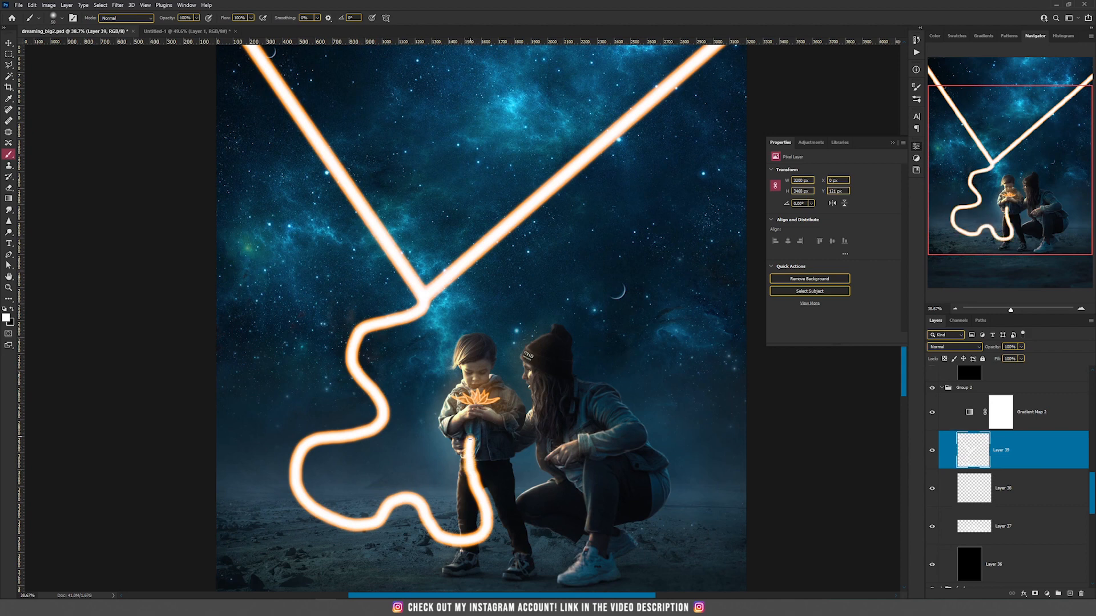
- Fill the sky area between the two beams with solid white using a large brush
{"action": "scroll", "coordinate": [488, 420], "scroll_direction": "down", "scroll_amount": 9}
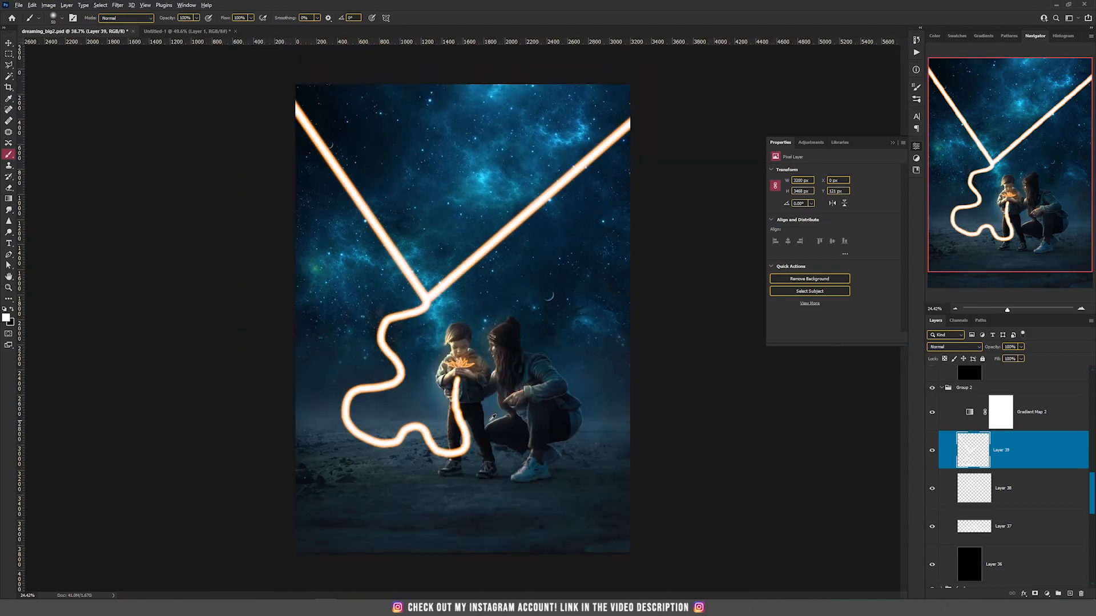
{"action": "scroll", "coordinate": [489, 394], "scroll_direction": "up", "scroll_amount": 6}
{"action": "left_click_drag", "start_coordinate": [507, 208], "coordinate": [484, 315]}
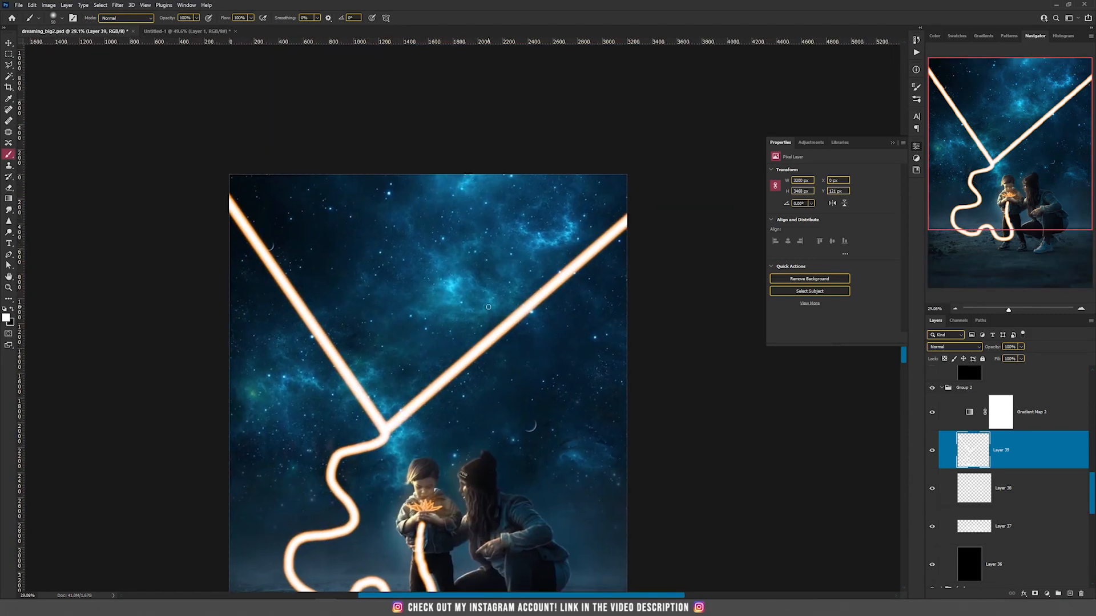
{"action": "key", "text": "bracketright"}
{"action": "key", "text": "bracketright"}
{"action": "key", "text": "bracketright"}
{"action": "key", "text": "bracketright"}
{"action": "key", "text": "bracketright"}
{"action": "key", "text": "bracketright"}
{"action": "key", "text": "bracketright"}
{"action": "key", "text": "bracketright"}
{"action": "key", "text": "bracketright"}
{"action": "key", "text": "bracketright"}
{"action": "key", "text": "bracketright"}
{"action": "key", "text": "bracketright"}
{"action": "key", "text": "bracketleft"}
{"action": "key", "text": "bracketleft"}
{"action": "key", "text": "bracketleft"}
{"action": "key", "text": "bracketleft"}
{"action": "left_click", "coordinate": [234, 178]}
{"action": "mouse_move", "coordinate": [233, 179]}
{"action": "left_mouse_down"}
{"action": "mouse_move", "coordinate": [634, 177]}
{"action": "mouse_move", "coordinate": [430, 238]}
{"action": "mouse_move", "coordinate": [435, 203]}
{"action": "mouse_move", "coordinate": [245, 183]}
{"action": "mouse_move", "coordinate": [392, 369]}
{"action": "mouse_move", "coordinate": [378, 420]}
{"action": "mouse_move", "coordinate": [389, 367]}
{"action": "mouse_move", "coordinate": [339, 316]}
{"action": "left_mouse_up"}
{"action": "key", "text": "bracketleft"}
{"action": "key", "text": "bracketleft"}
{"action": "key", "text": "bracketleft"}
{"action": "key", "text": "bracketleft"}
{"action": "key", "text": "bracketleft"}
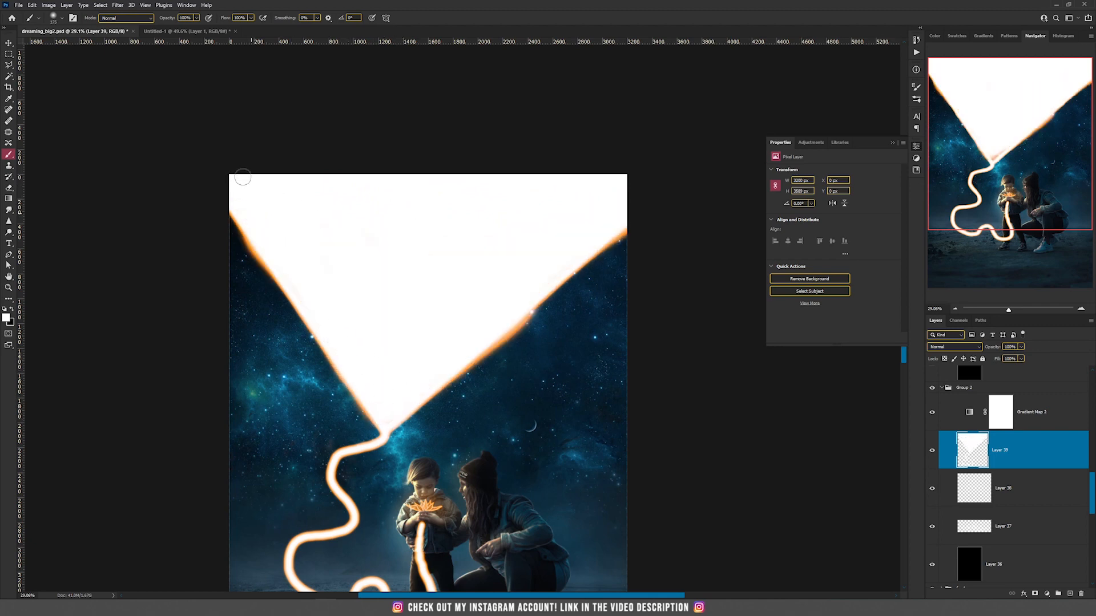
- Smudge the ribbon section below the child's hands into thin, curling waves at 29% strength
{"action": "scroll", "coordinate": [361, 255], "scroll_direction": "down", "scroll_amount": 2}
{"action": "scroll", "coordinate": [427, 302], "scroll_direction": "up", "scroll_amount": 3}
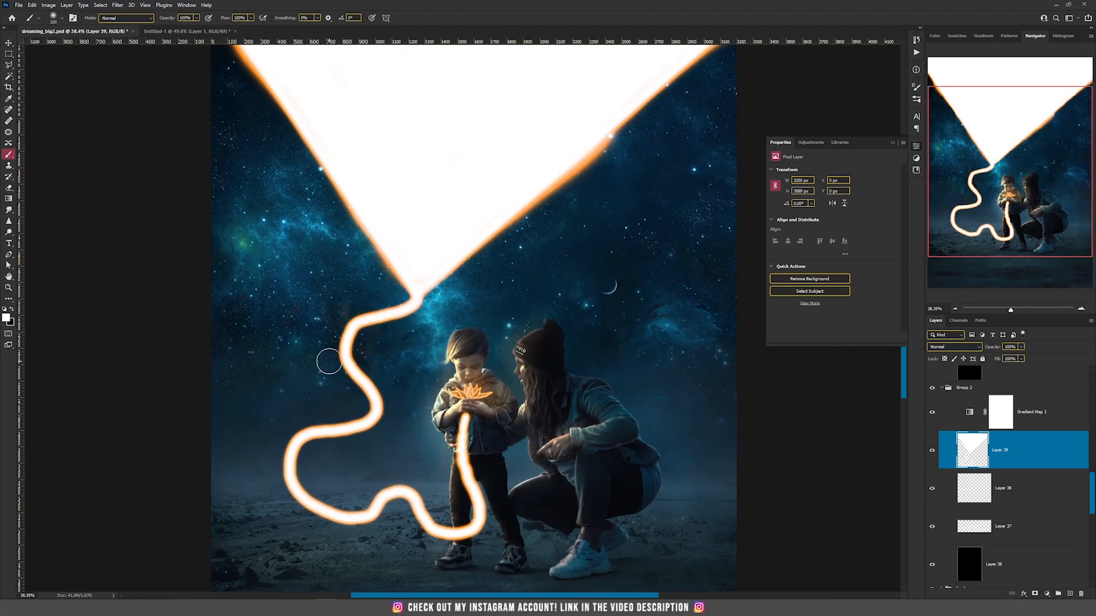
{"action": "left_click", "coordinate": [8, 210]}
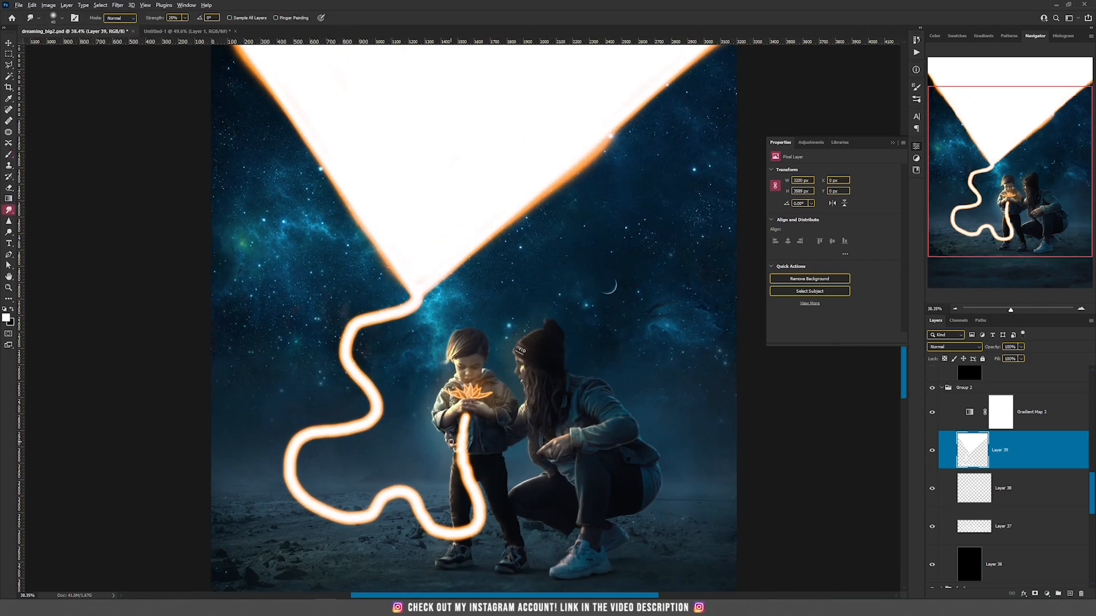
{"action": "scroll", "coordinate": [451, 441], "scroll_direction": "up", "scroll_amount": 3}
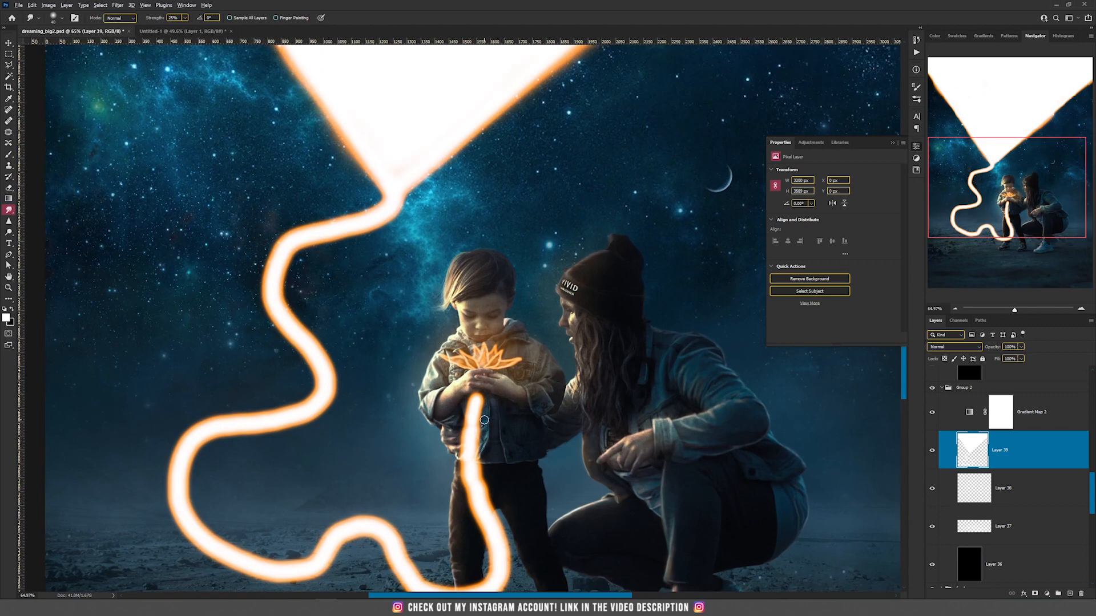
{"action": "scroll", "coordinate": [484, 421], "scroll_direction": "up", "scroll_amount": 3}
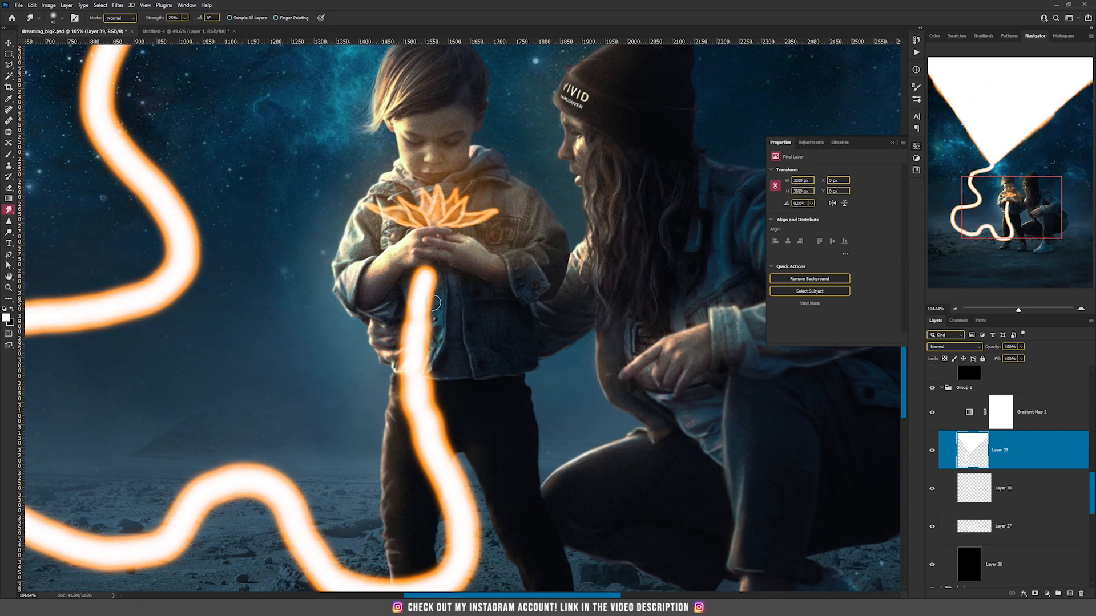
{"action": "mouse_move", "coordinate": [439, 272]}
{"action": "left_mouse_down"}
{"action": "mouse_move", "coordinate": [418, 296]}
{"action": "mouse_move", "coordinate": [446, 266]}
{"action": "mouse_move", "coordinate": [412, 288]}
{"action": "mouse_move", "coordinate": [404, 282]}
{"action": "mouse_move", "coordinate": [444, 280]}
{"action": "mouse_move", "coordinate": [423, 274]}
{"action": "mouse_move", "coordinate": [448, 263]}
{"action": "mouse_move", "coordinate": [385, 314]}
{"action": "mouse_move", "coordinate": [429, 308]}
{"action": "mouse_move", "coordinate": [405, 301]}
{"action": "mouse_move", "coordinate": [381, 318]}
{"action": "mouse_move", "coordinate": [486, 324]}
{"action": "mouse_move", "coordinate": [381, 342]}
{"action": "mouse_move", "coordinate": [460, 349]}
{"action": "mouse_move", "coordinate": [471, 368]}
{"action": "mouse_move", "coordinate": [440, 370]}
{"action": "mouse_move", "coordinate": [411, 334]}
{"action": "mouse_move", "coordinate": [443, 395]}
{"action": "mouse_move", "coordinate": [389, 405]}
{"action": "mouse_move", "coordinate": [418, 419]}
{"action": "mouse_move", "coordinate": [445, 411]}
{"action": "mouse_move", "coordinate": [426, 406]}
{"action": "mouse_move", "coordinate": [417, 357]}
{"action": "mouse_move", "coordinate": [424, 377]}
{"action": "mouse_move", "coordinate": [409, 412]}
{"action": "mouse_move", "coordinate": [435, 399]}
{"action": "mouse_move", "coordinate": [443, 425]}
{"action": "mouse_move", "coordinate": [423, 446]}
{"action": "mouse_move", "coordinate": [423, 377]}
{"action": "mouse_move", "coordinate": [388, 385]}
{"action": "mouse_move", "coordinate": [455, 424]}
{"action": "mouse_move", "coordinate": [420, 433]}
{"action": "mouse_move", "coordinate": [428, 441]}
{"action": "mouse_move", "coordinate": [408, 475]}
{"action": "mouse_move", "coordinate": [511, 470]}
{"action": "mouse_move", "coordinate": [404, 431]}
{"action": "mouse_move", "coordinate": [452, 477]}
{"action": "mouse_move", "coordinate": [486, 464]}
{"action": "mouse_move", "coordinate": [418, 495]}
{"action": "mouse_move", "coordinate": [502, 523]}
{"action": "mouse_move", "coordinate": [497, 531]}
{"action": "mouse_move", "coordinate": [419, 496]}
{"action": "mouse_move", "coordinate": [450, 492]}
{"action": "mouse_move", "coordinate": [477, 503]}
{"action": "mouse_move", "coordinate": [427, 499]}
{"action": "mouse_move", "coordinate": [475, 501]}
{"action": "mouse_move", "coordinate": [422, 514]}
{"action": "mouse_move", "coordinate": [435, 501]}
{"action": "mouse_move", "coordinate": [466, 507]}
{"action": "mouse_move", "coordinate": [460, 554]}
{"action": "mouse_move", "coordinate": [480, 512]}
{"action": "left_mouse_up"}
{"action": "key", "text": "space"}
{"action": "left_click_drag", "start_coordinate": [543, 478], "coordinate": [502, 336]}
{"action": "mouse_move", "coordinate": [431, 259]}
{"action": "left_mouse_down"}
{"action": "mouse_move", "coordinate": [388, 268]}
{"action": "mouse_move", "coordinate": [408, 281]}
{"action": "mouse_move", "coordinate": [401, 274]}
{"action": "mouse_move", "coordinate": [418, 267]}
{"action": "mouse_move", "coordinate": [400, 271]}
{"action": "mouse_move", "coordinate": [428, 270]}
{"action": "mouse_move", "coordinate": [398, 253]}
{"action": "mouse_move", "coordinate": [419, 285]}
{"action": "mouse_move", "coordinate": [381, 252]}
{"action": "mouse_move", "coordinate": [403, 279]}
{"action": "mouse_move", "coordinate": [422, 256]}
{"action": "mouse_move", "coordinate": [410, 282]}
{"action": "mouse_move", "coordinate": [404, 273]}
{"action": "left_mouse_up"}
{"action": "left_click_drag", "start_coordinate": [344, 233], "coordinate": [394, 218]}
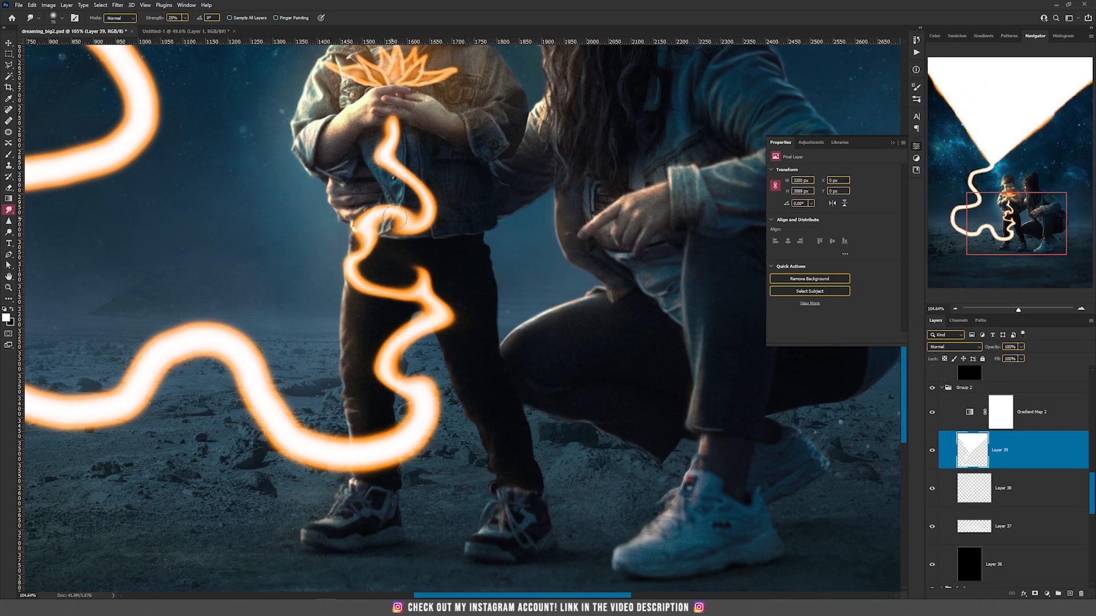
{"action": "mouse_move", "coordinate": [401, 108]}
{"action": "left_mouse_down"}
{"action": "mouse_move", "coordinate": [378, 136]}
{"action": "mouse_move", "coordinate": [381, 147]}
{"action": "mouse_move", "coordinate": [389, 117]}
{"action": "mouse_move", "coordinate": [383, 176]}
{"action": "mouse_move", "coordinate": [372, 154]}
{"action": "mouse_move", "coordinate": [384, 126]}
{"action": "mouse_move", "coordinate": [380, 171]}
{"action": "mouse_move", "coordinate": [384, 150]}
{"action": "mouse_move", "coordinate": [364, 163]}
{"action": "left_mouse_up"}
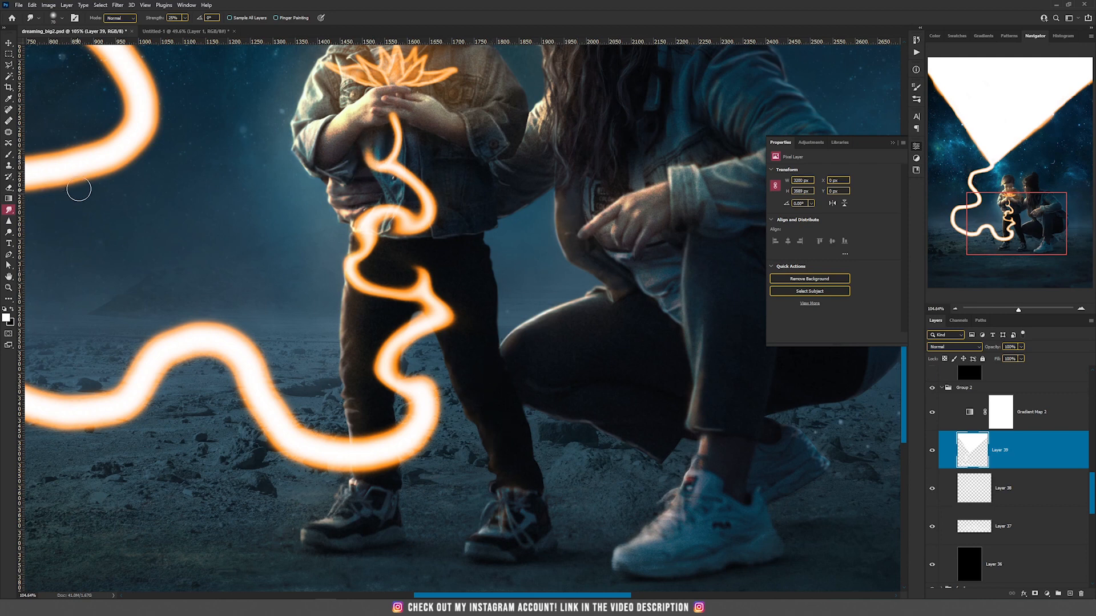
- Soften the ribbon's lower curve near the child's feet with a large eraser at 28% opacity and 10% flow
{"action": "key", "text": "e"}
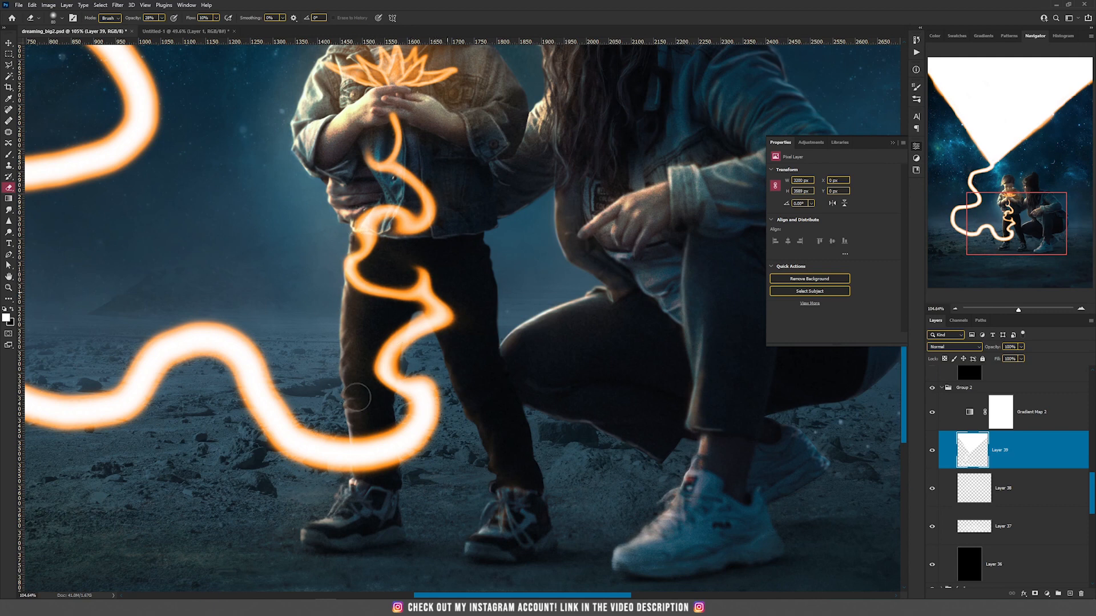
{"action": "key", "text": "bracketright"}
{"action": "key", "text": "bracketright"}
{"action": "key", "text": "bracketright"}
{"action": "key", "text": "bracketright"}
{"action": "key", "text": "bracketright"}
{"action": "key", "text": "bracketright"}
{"action": "mouse_move", "coordinate": [403, 416]}
{"action": "left_mouse_down"}
{"action": "mouse_move", "coordinate": [337, 461]}
{"action": "mouse_move", "coordinate": [468, 468]}
{"action": "mouse_move", "coordinate": [396, 459]}
{"action": "mouse_move", "coordinate": [440, 330]}
{"action": "mouse_move", "coordinate": [354, 402]}
{"action": "mouse_move", "coordinate": [218, 322]}
{"action": "mouse_move", "coordinate": [254, 420]}
{"action": "left_mouse_up"}
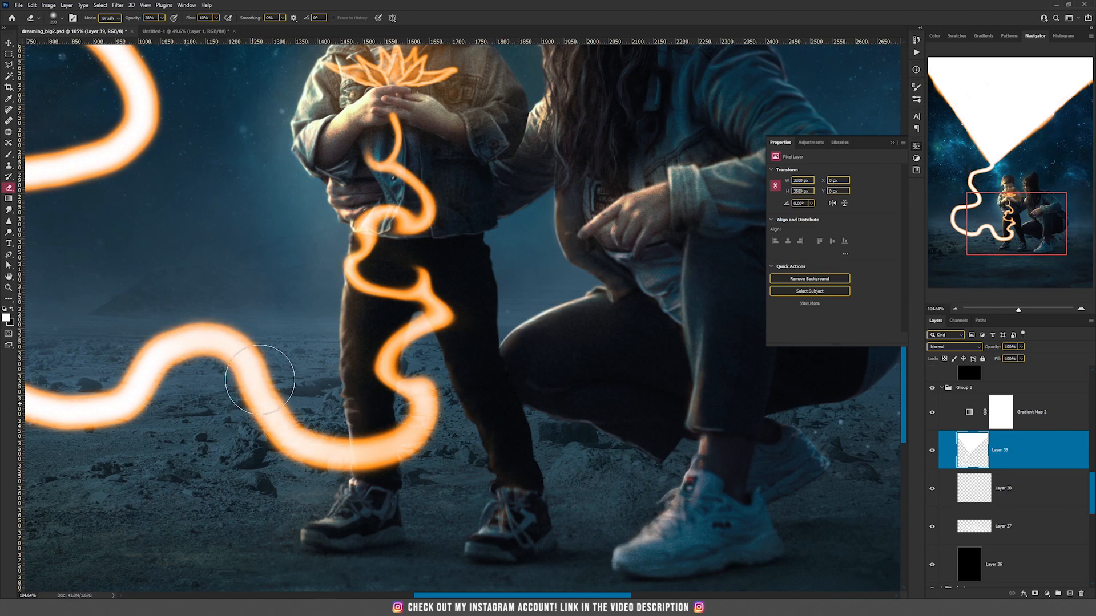
- Add a colorized Hue/Saturation adjustment with saturation 72 above the gradient map in Group 2 and invert its mask
{"action": "scroll", "coordinate": [329, 353], "scroll_direction": "down", "scroll_amount": 5}
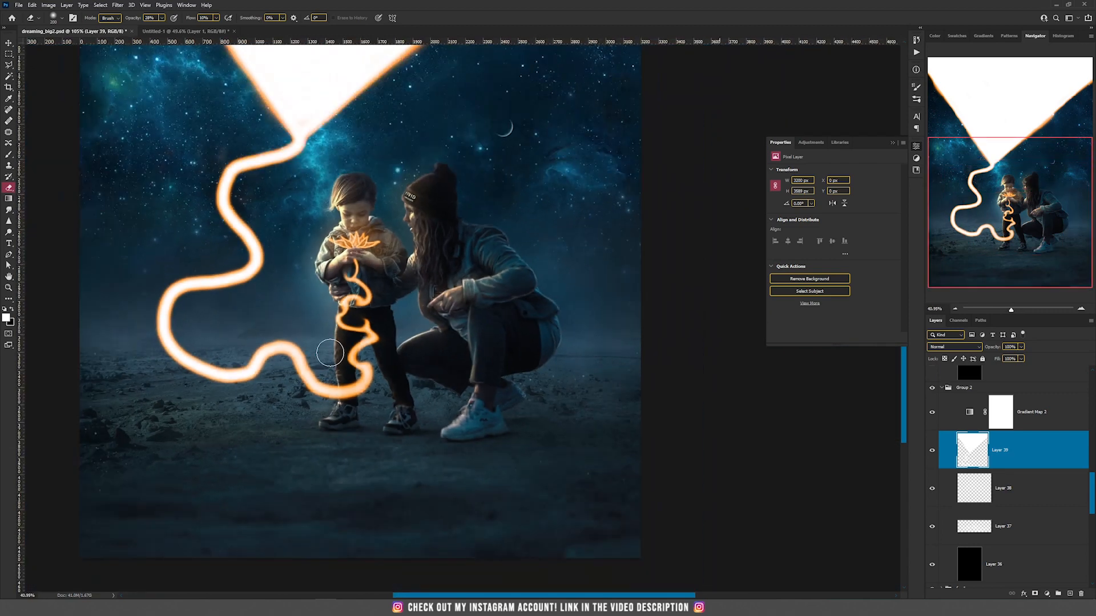
{"action": "scroll", "coordinate": [348, 351], "scroll_direction": "up", "scroll_amount": 4}
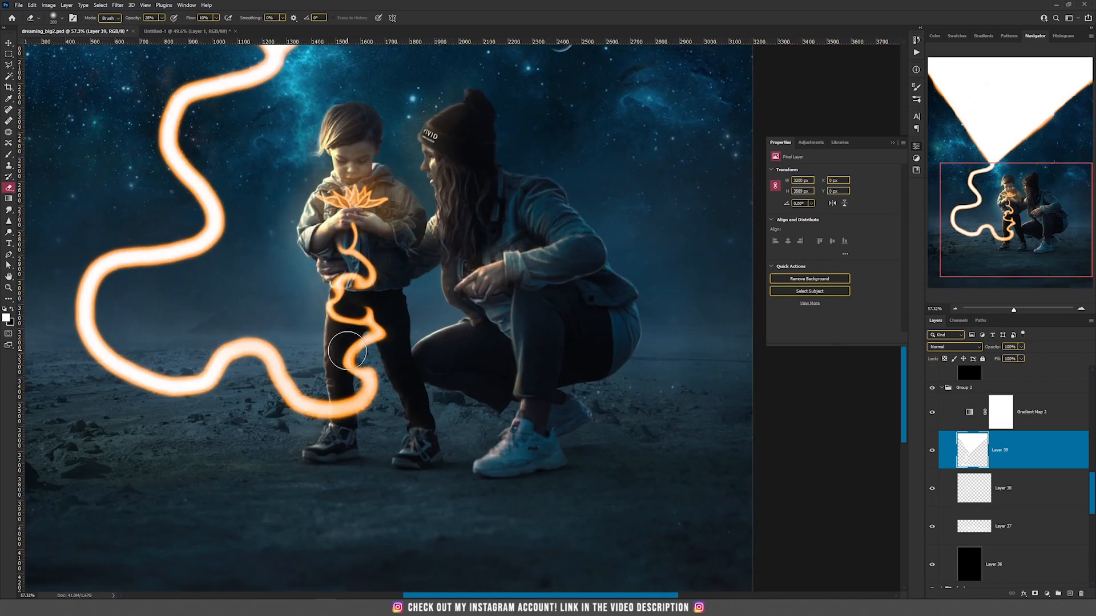
{"action": "left_click", "coordinate": [1046, 412]}
{"action": "left_click", "coordinate": [1048, 595]}
{"action": "left_click", "coordinate": [1056, 517]}
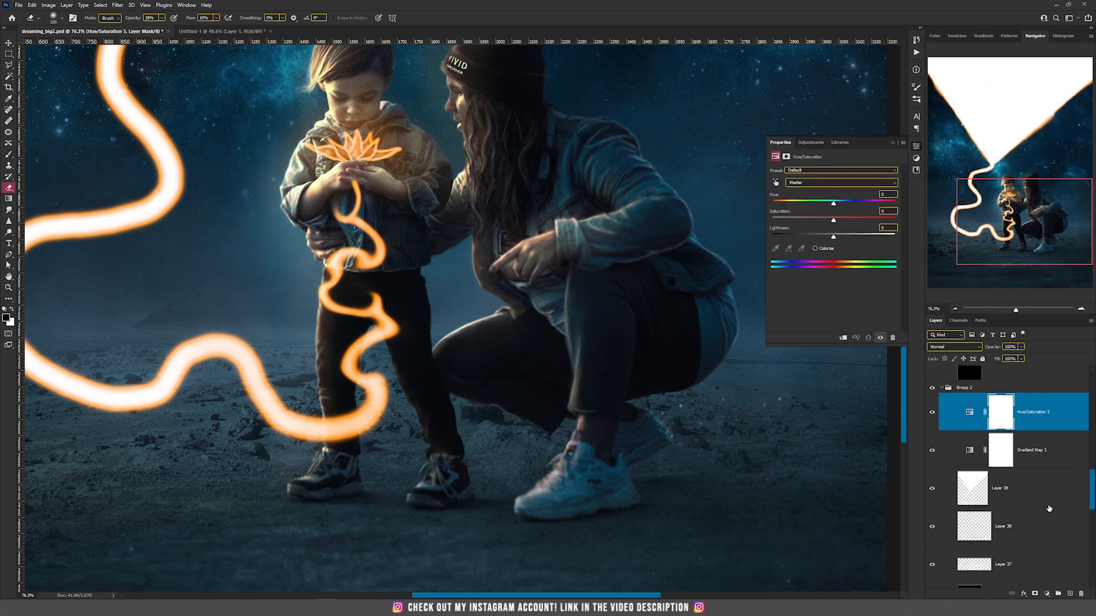
{"action": "left_click", "coordinate": [815, 249]}
{"action": "left_click_drag", "start_coordinate": [845, 219], "coordinate": [854, 220]}
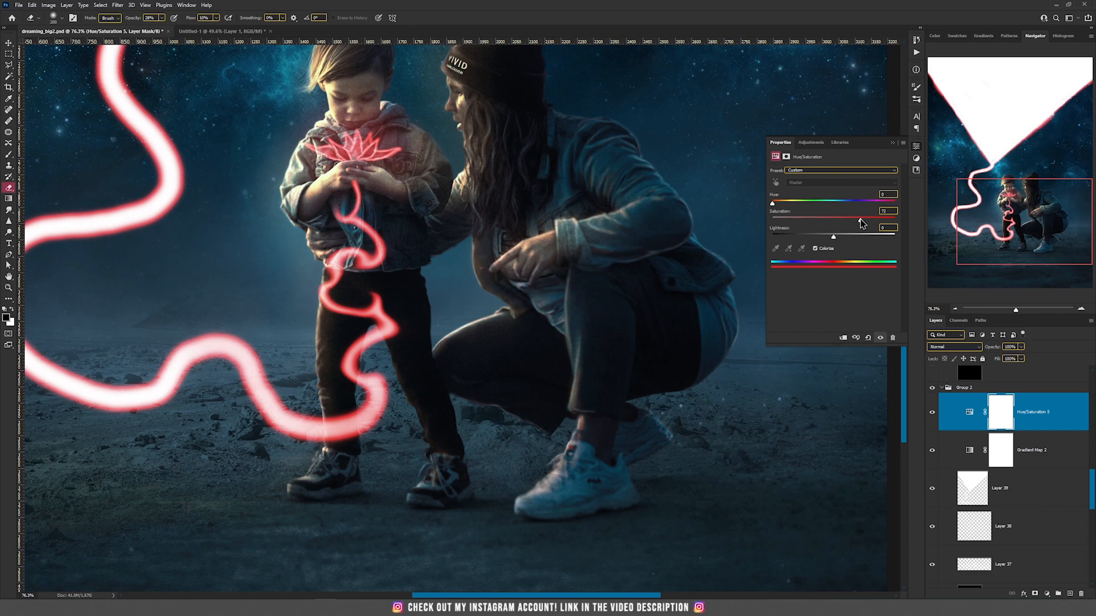
{"action": "left_click_drag", "start_coordinate": [425, 182], "coordinate": [577, 268]}
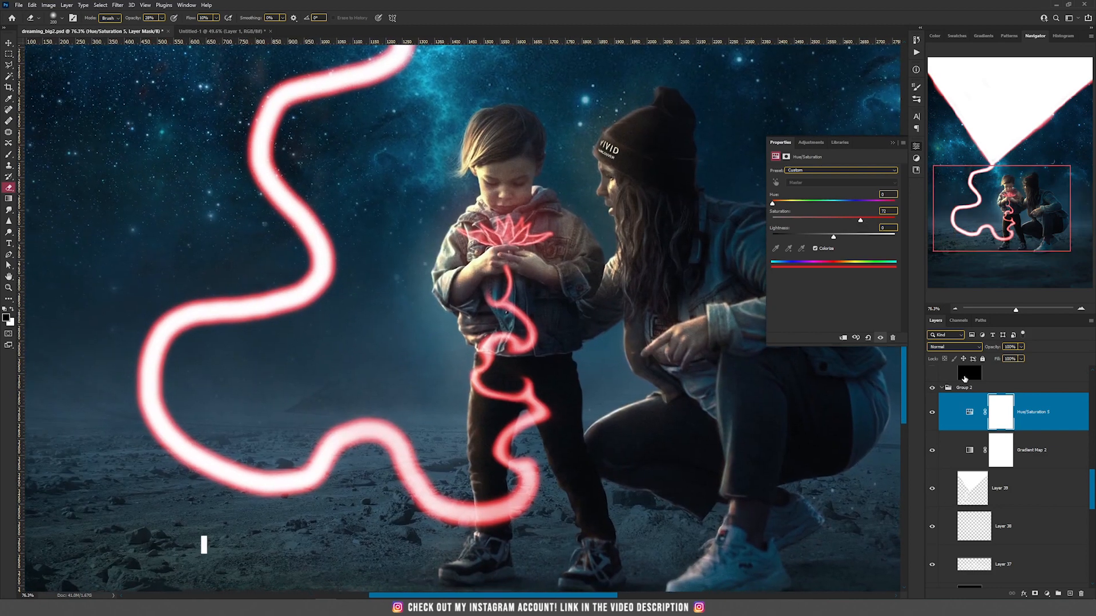
{"action": "left_click", "coordinate": [997, 413]}
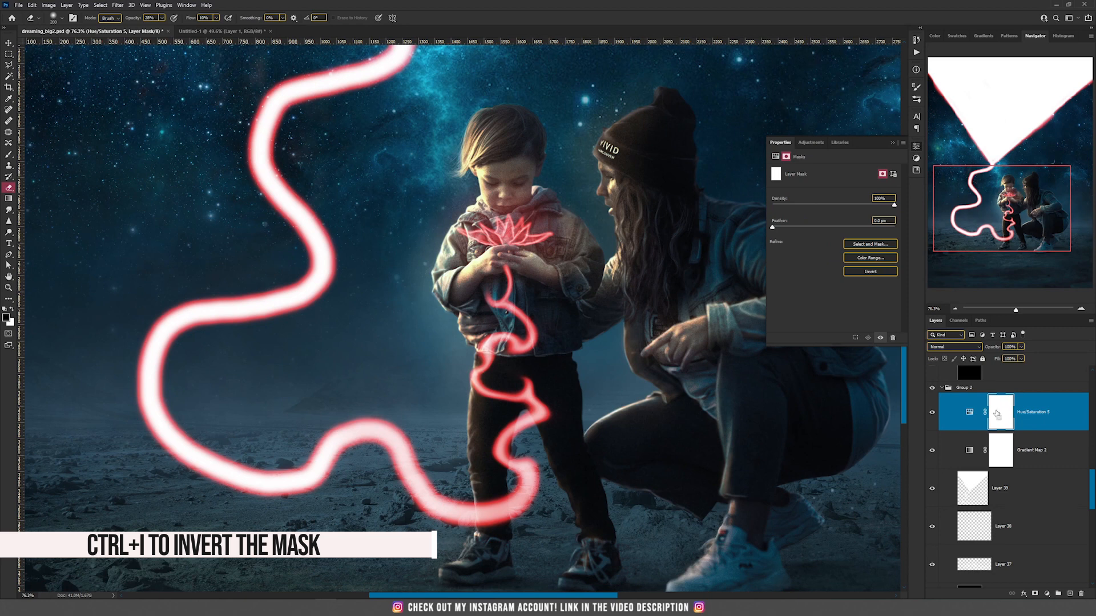
{"action": "key", "text": "ctrl+i"}
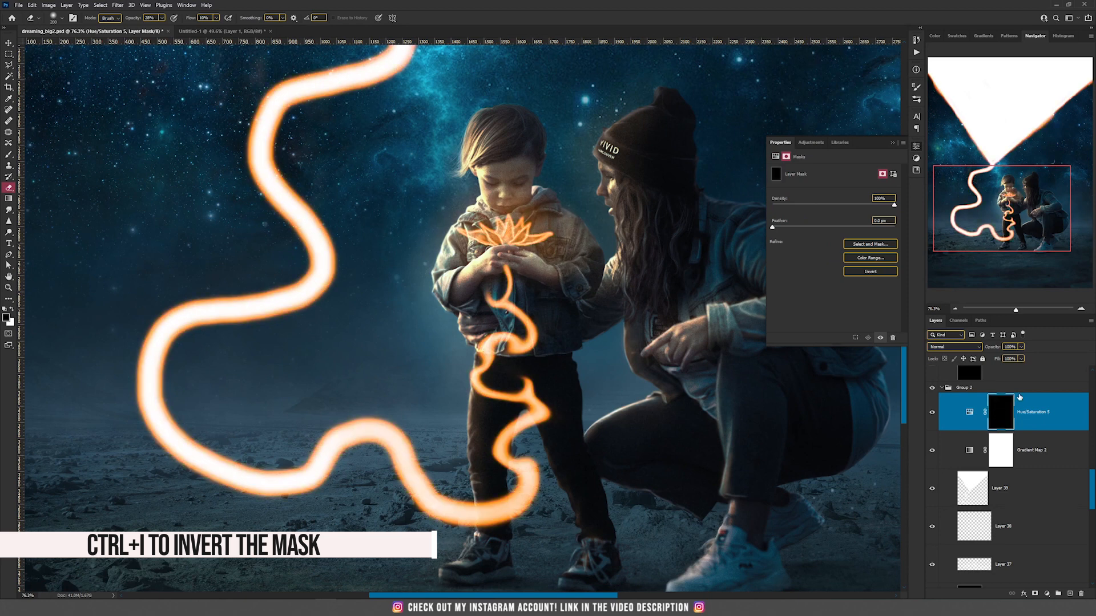
- Paint white on the Hue/Saturation mask at 4% flow to tint parts of the ribbon's lower curves red
{"action": "scroll", "coordinate": [530, 276], "scroll_direction": "down", "scroll_amount": 3}
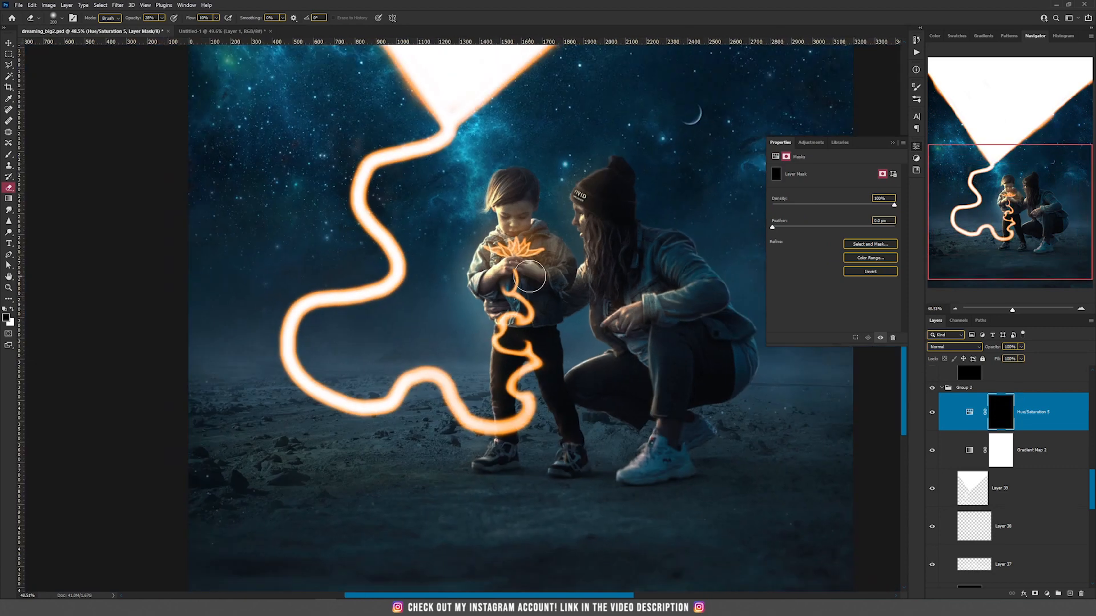
{"action": "scroll", "coordinate": [529, 277], "scroll_direction": "down", "scroll_amount": 2}
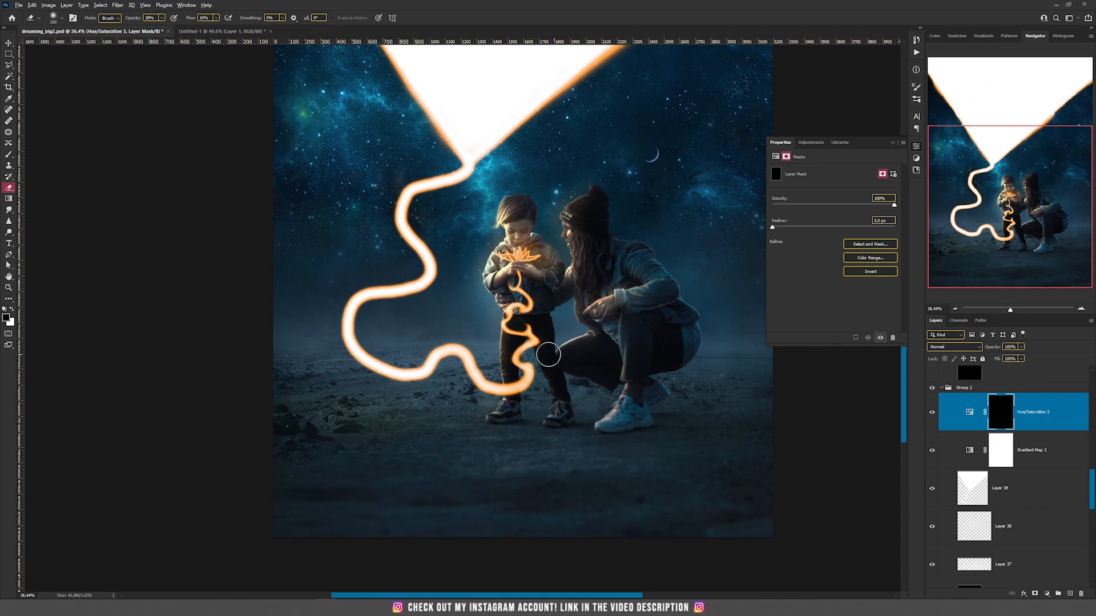
{"action": "scroll", "coordinate": [548, 356], "scroll_direction": "up", "scroll_amount": 5}
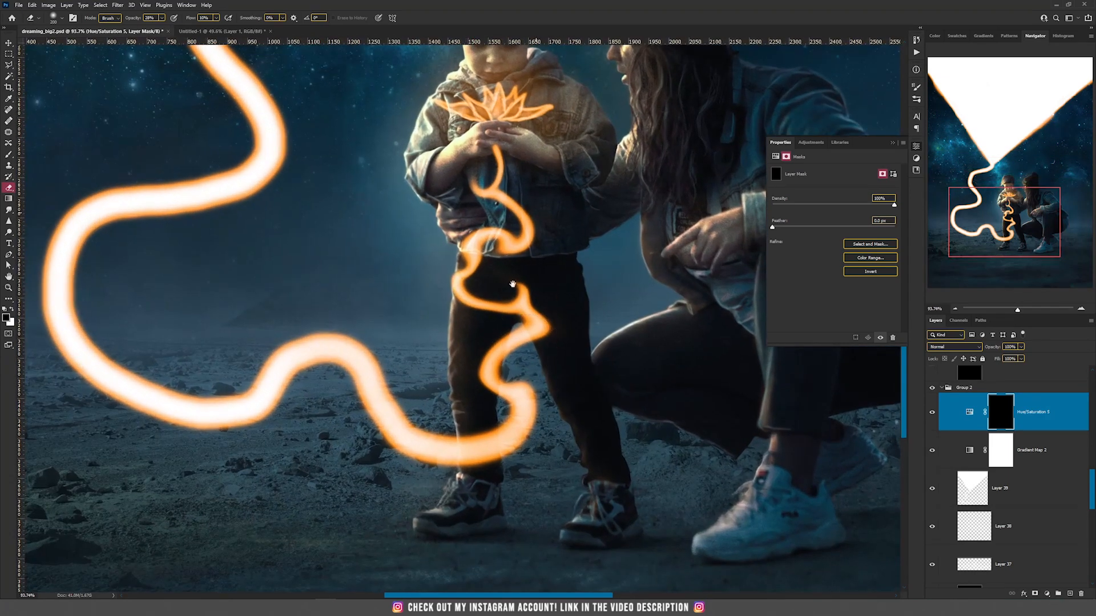
{"action": "left_click_drag", "start_coordinate": [512, 283], "coordinate": [489, 306]}
{"action": "key", "text": "b"}
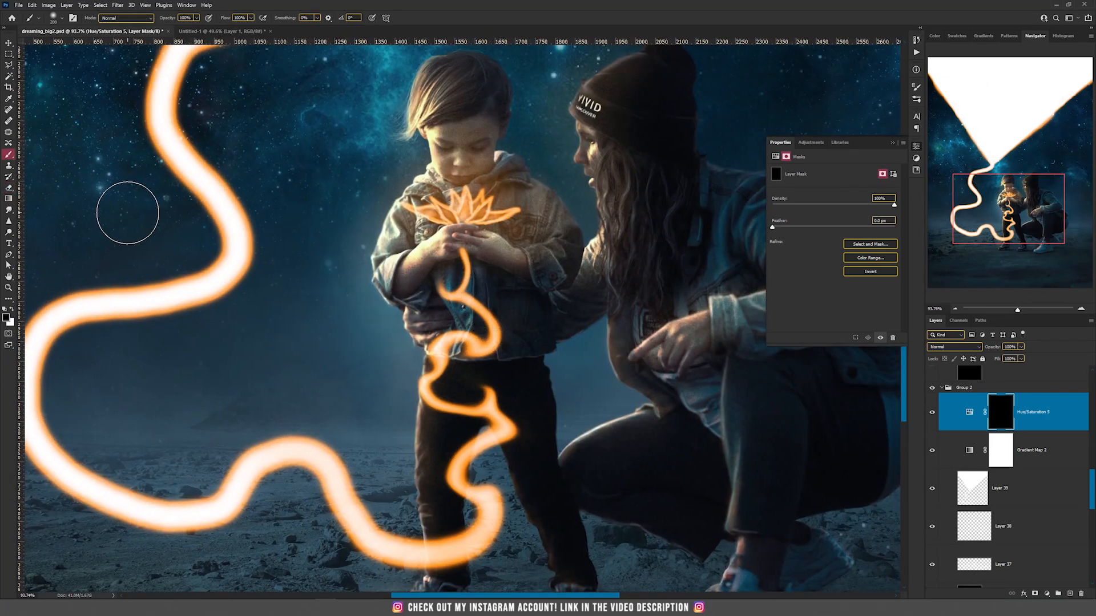
{"action": "left_click", "coordinate": [11, 311]}
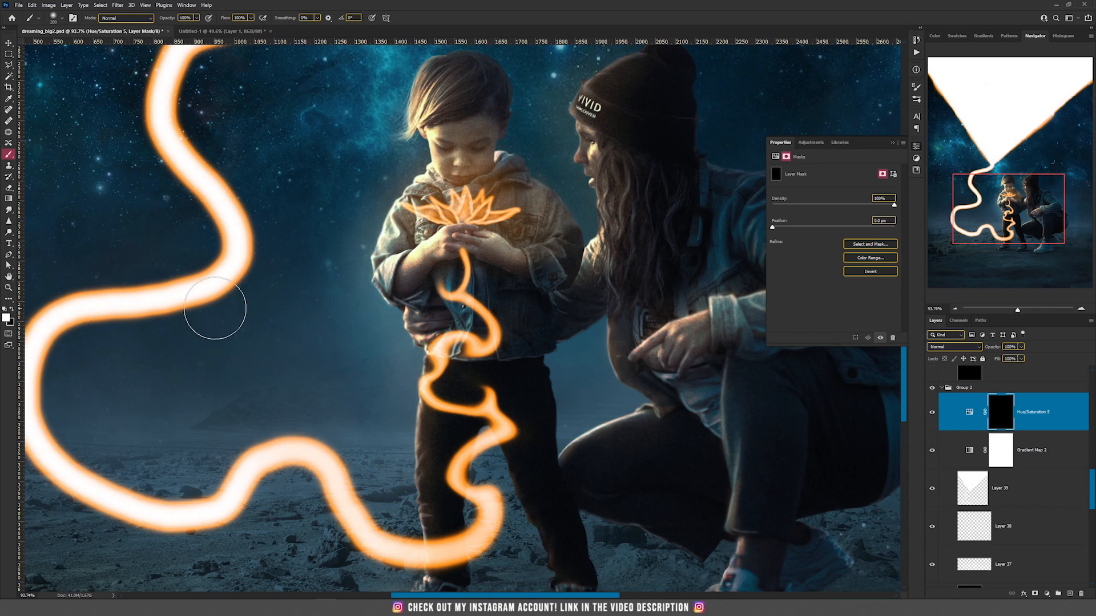
{"action": "scroll", "coordinate": [469, 265], "scroll_direction": "up", "scroll_amount": 4}
{"action": "key", "text": "["}
{"action": "key", "text": "["}
{"action": "key", "text": "["}
{"action": "key", "text": "["}
{"action": "key", "text": "["}
{"action": "key", "text": "["}
{"action": "key", "text": "["}
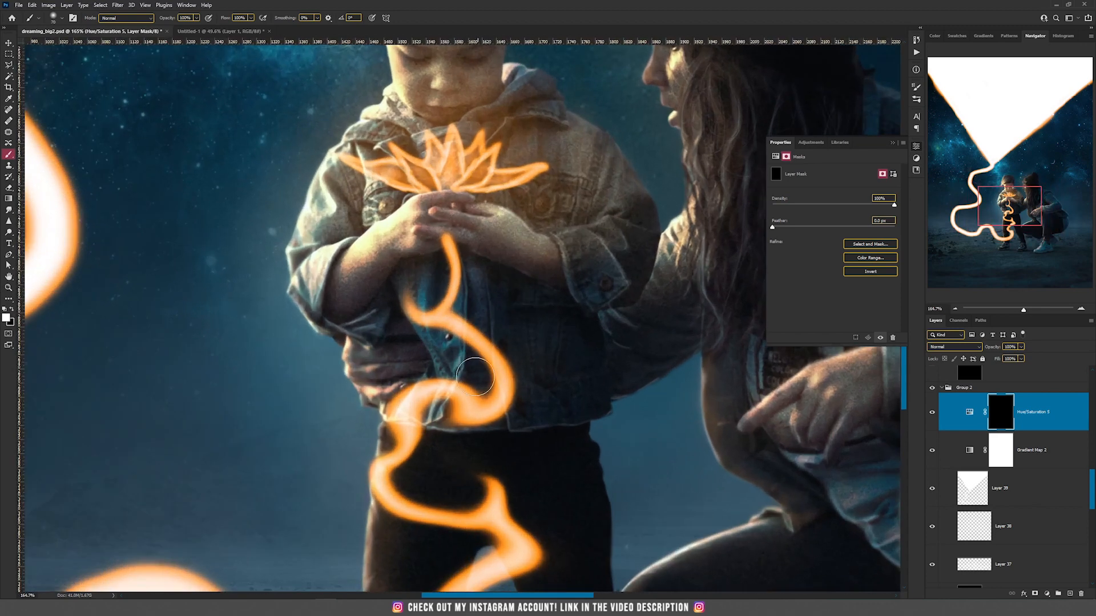
{"action": "left_click", "coordinate": [450, 412]}
{"action": "key", "text": "ctrl+z"}
{"action": "left_click", "coordinate": [258, 4]}
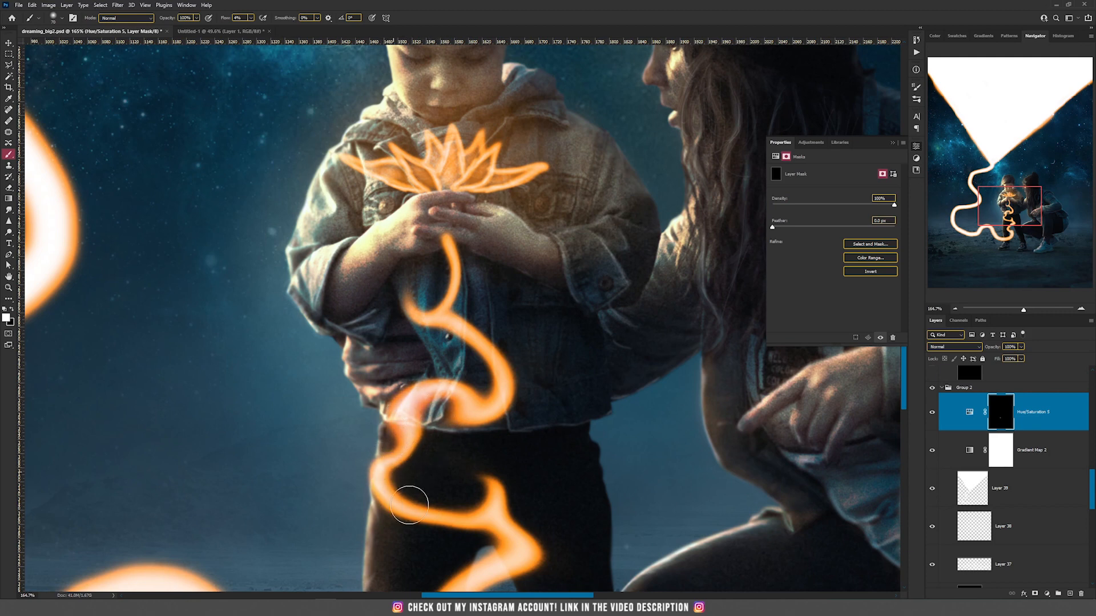
{"action": "left_click_drag", "start_coordinate": [527, 520], "coordinate": [508, 297]}
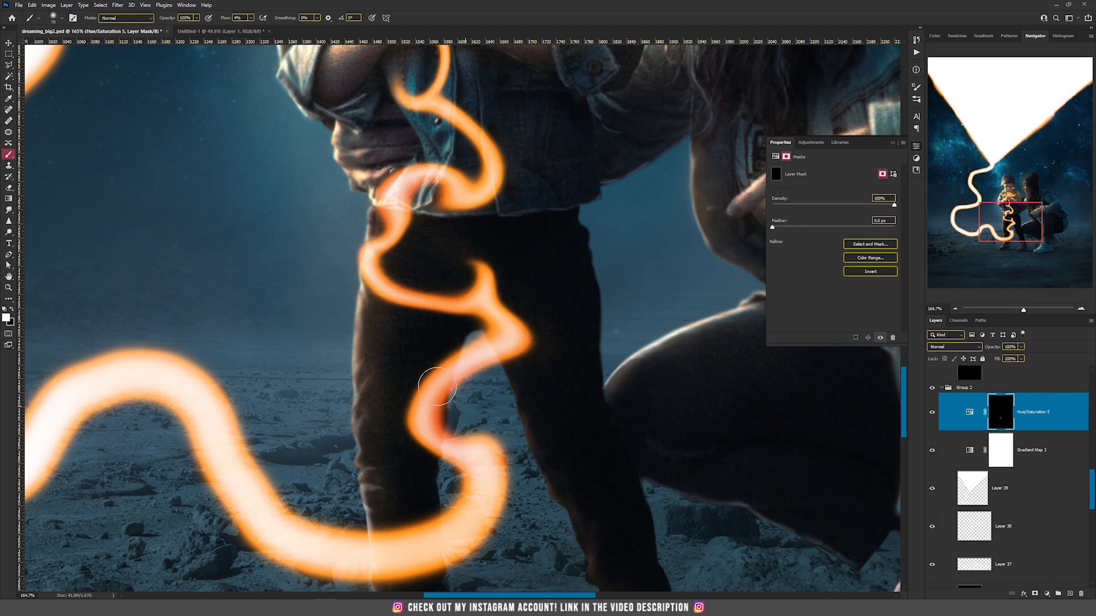
{"action": "scroll", "coordinate": [614, 377], "scroll_direction": "down", "scroll_amount": 5}
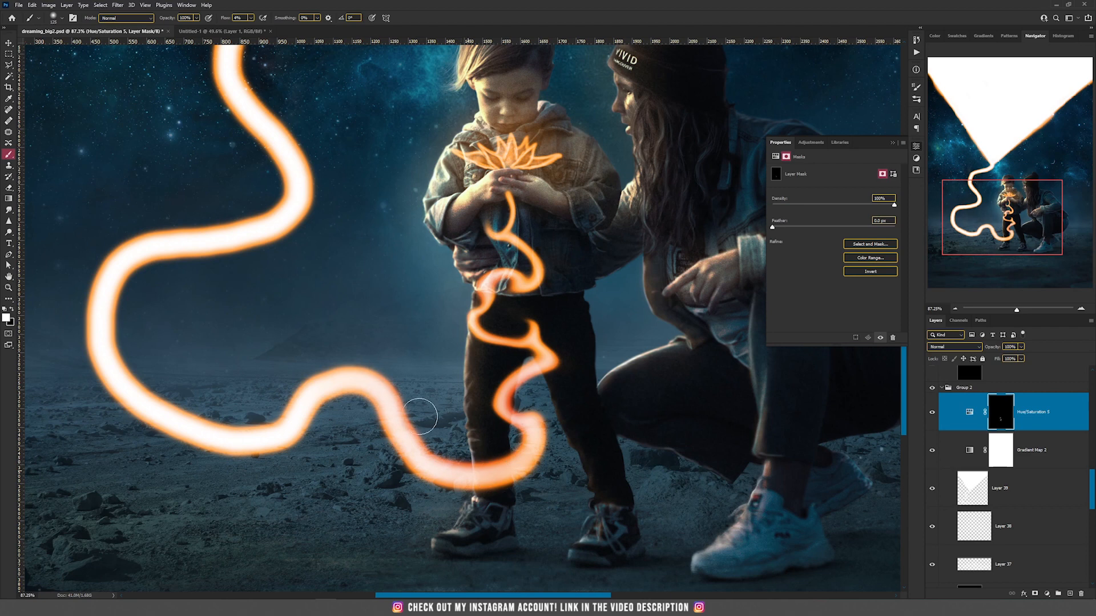
- Smudge the ribbon's lower bend beside the child on Layer 39 into a more irregular curve
{"action": "left_click", "coordinate": [978, 486]}
{"action": "key", "text": "r"}
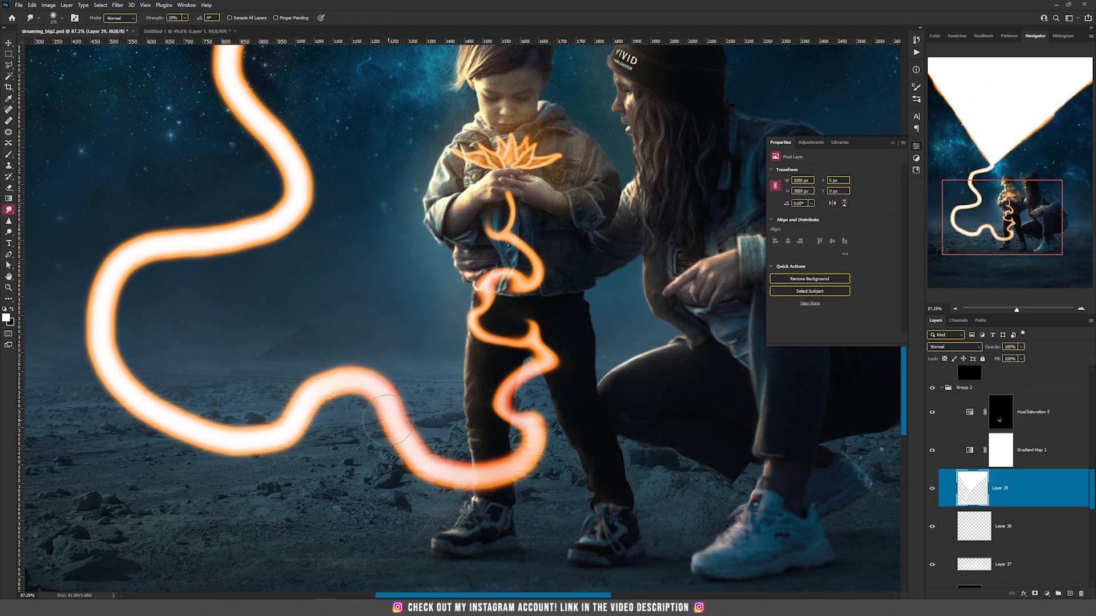
{"action": "mouse_move", "coordinate": [327, 403]}
{"action": "left_mouse_down"}
{"action": "mouse_move", "coordinate": [361, 400]}
{"action": "mouse_move", "coordinate": [325, 420]}
{"action": "mouse_move", "coordinate": [271, 407]}
{"action": "mouse_move", "coordinate": [310, 407]}
{"action": "mouse_move", "coordinate": [327, 430]}
{"action": "mouse_move", "coordinate": [394, 435]}
{"action": "mouse_move", "coordinate": [410, 400]}
{"action": "mouse_move", "coordinate": [395, 377]}
{"action": "mouse_move", "coordinate": [378, 385]}
{"action": "mouse_move", "coordinate": [393, 372]}
{"action": "mouse_move", "coordinate": [405, 402]}
{"action": "mouse_move", "coordinate": [320, 414]}
{"action": "mouse_move", "coordinate": [390, 378]}
{"action": "mouse_move", "coordinate": [404, 386]}
{"action": "mouse_move", "coordinate": [438, 372]}
{"action": "mouse_move", "coordinate": [464, 398]}
{"action": "left_mouse_up"}
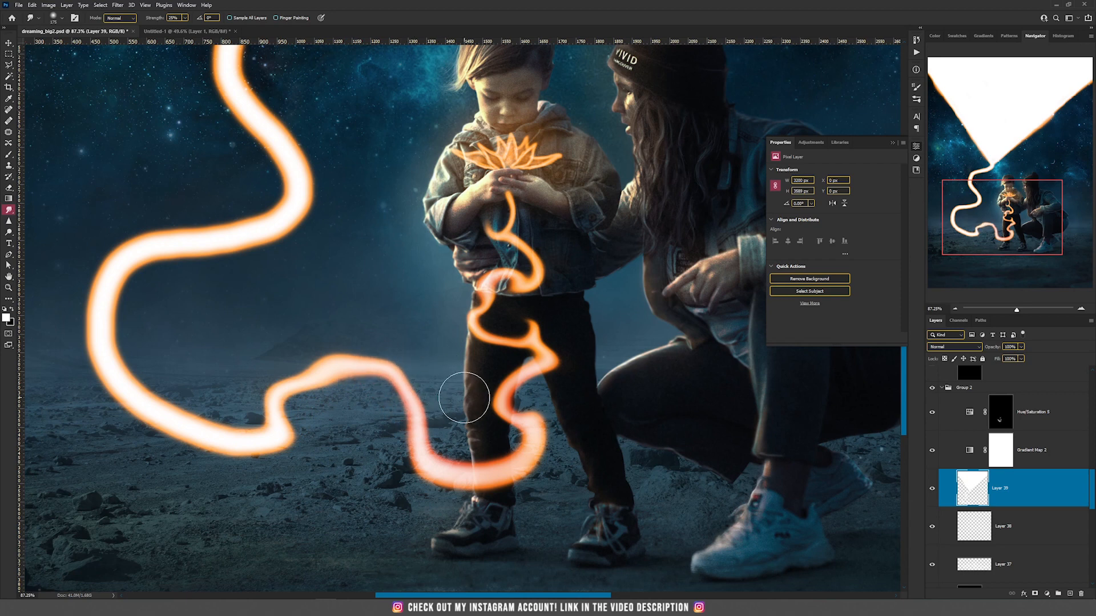
- Pull small curled tendrils out of the ribbon's lower bends with a smaller Smudge brush
{"action": "key", "text": "bracketleft"}
{"action": "key", "text": "bracketleft"}
{"action": "key", "text": "bracketleft"}
{"action": "key", "text": "bracketleft"}
{"action": "key", "text": "bracketleft"}
{"action": "key", "text": "bracketleft"}
{"action": "left_click_drag", "start_coordinate": [326, 343], "coordinate": [370, 313]}
{"action": "mouse_move", "coordinate": [334, 345]}
{"action": "left_mouse_down"}
{"action": "mouse_move", "coordinate": [372, 323]}
{"action": "mouse_move", "coordinate": [363, 312]}
{"action": "mouse_move", "coordinate": [362, 334]}
{"action": "mouse_move", "coordinate": [353, 327]}
{"action": "mouse_move", "coordinate": [388, 315]}
{"action": "mouse_move", "coordinate": [378, 327]}
{"action": "mouse_move", "coordinate": [354, 318]}
{"action": "mouse_move", "coordinate": [361, 339]}
{"action": "left_mouse_up"}
{"action": "mouse_move", "coordinate": [280, 440]}
{"action": "left_mouse_down"}
{"action": "mouse_move", "coordinate": [292, 502]}
{"action": "mouse_move", "coordinate": [314, 492]}
{"action": "mouse_move", "coordinate": [289, 451]}
{"action": "mouse_move", "coordinate": [319, 469]}
{"action": "mouse_move", "coordinate": [290, 448]}
{"action": "mouse_move", "coordinate": [263, 484]}
{"action": "mouse_move", "coordinate": [308, 463]}
{"action": "mouse_move", "coordinate": [303, 443]}
{"action": "mouse_move", "coordinate": [283, 463]}
{"action": "mouse_move", "coordinate": [291, 439]}
{"action": "mouse_move", "coordinate": [287, 472]}
{"action": "mouse_move", "coordinate": [296, 447]}
{"action": "mouse_move", "coordinate": [319, 472]}
{"action": "mouse_move", "coordinate": [302, 495]}
{"action": "mouse_move", "coordinate": [290, 457]}
{"action": "mouse_move", "coordinate": [321, 454]}
{"action": "mouse_move", "coordinate": [306, 483]}
{"action": "mouse_move", "coordinate": [323, 457]}
{"action": "left_mouse_up"}
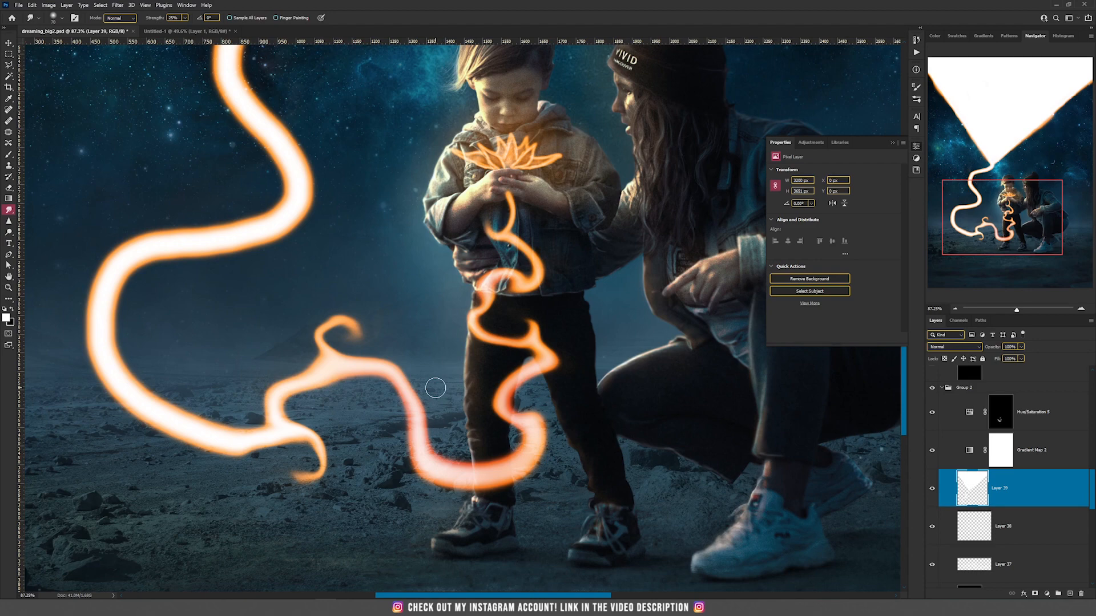
- Add a second colorized Hue/Saturation adjustment in Group 2 with a purple hue and saturation 70, and invert its mask
{"action": "scroll", "coordinate": [435, 388], "scroll_direction": "down", "scroll_amount": 3}
{"action": "scroll", "coordinate": [432, 380], "scroll_direction": "down", "scroll_amount": 2}
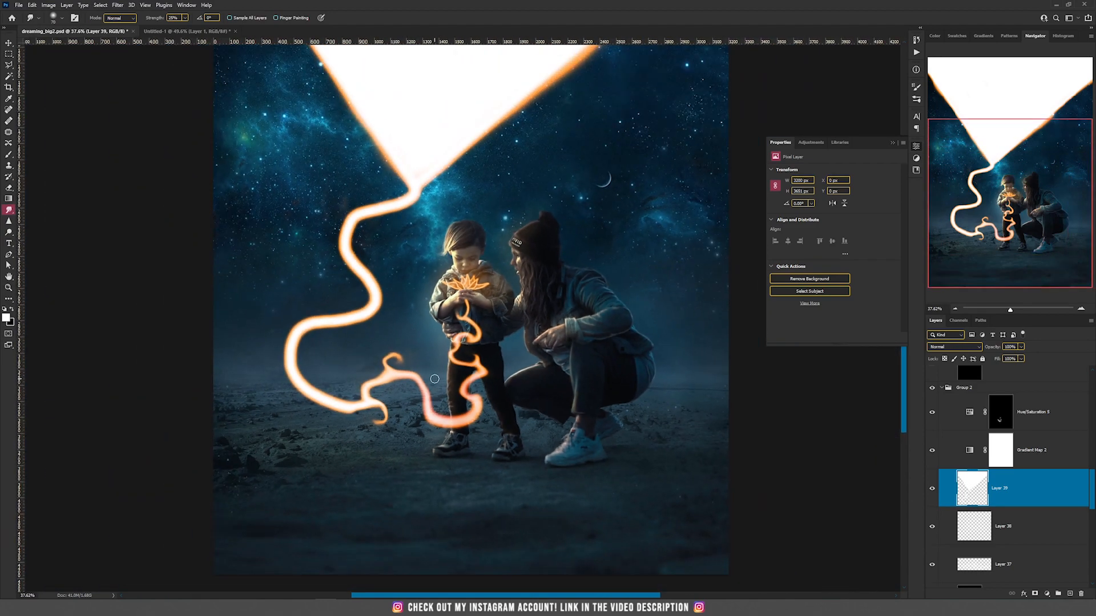
{"action": "scroll", "coordinate": [432, 380], "scroll_direction": "up", "scroll_amount": 2}
{"action": "scroll", "coordinate": [434, 379], "scroll_direction": "up", "scroll_amount": 1}
{"action": "left_click", "coordinate": [1044, 418]}
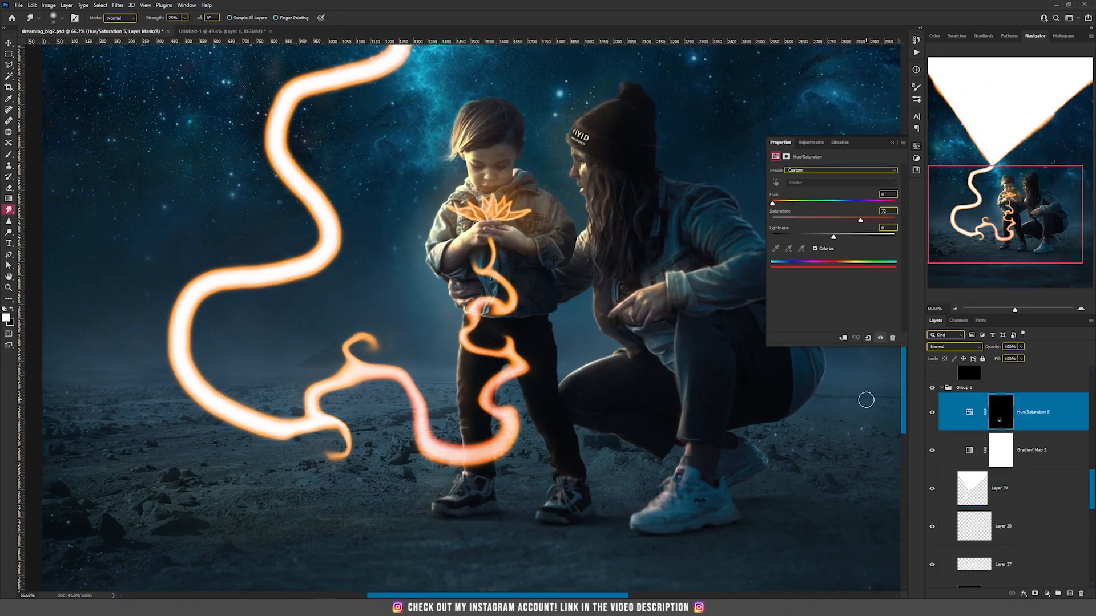
{"action": "left_click", "coordinate": [1047, 596]}
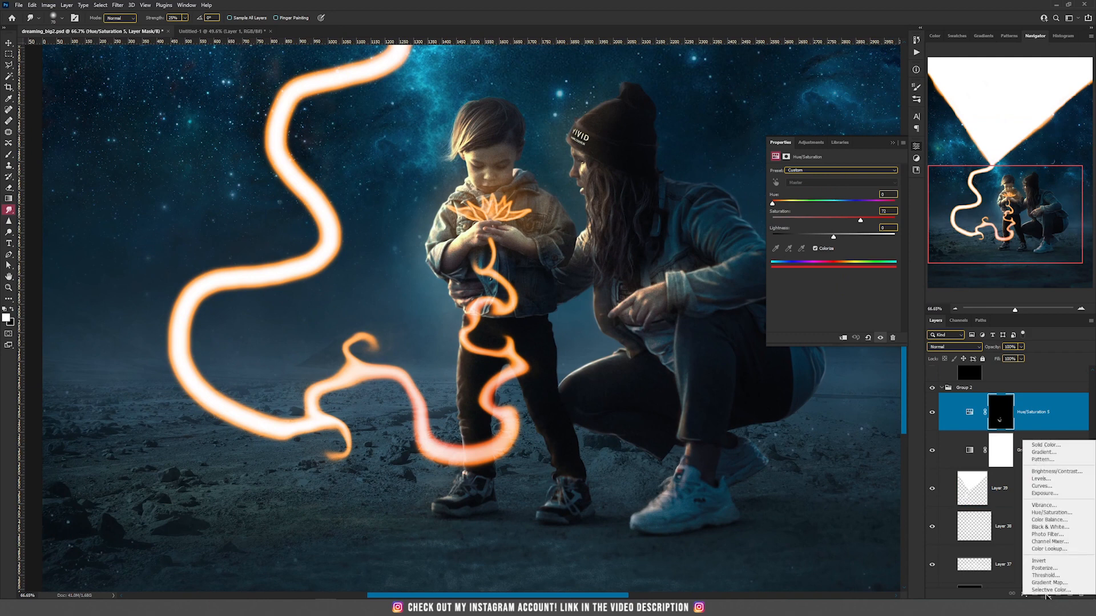
{"action": "left_click", "coordinate": [1045, 518]}
{"action": "left_click", "coordinate": [816, 249]}
{"action": "left_click_drag", "start_coordinate": [856, 222], "coordinate": [873, 207]}
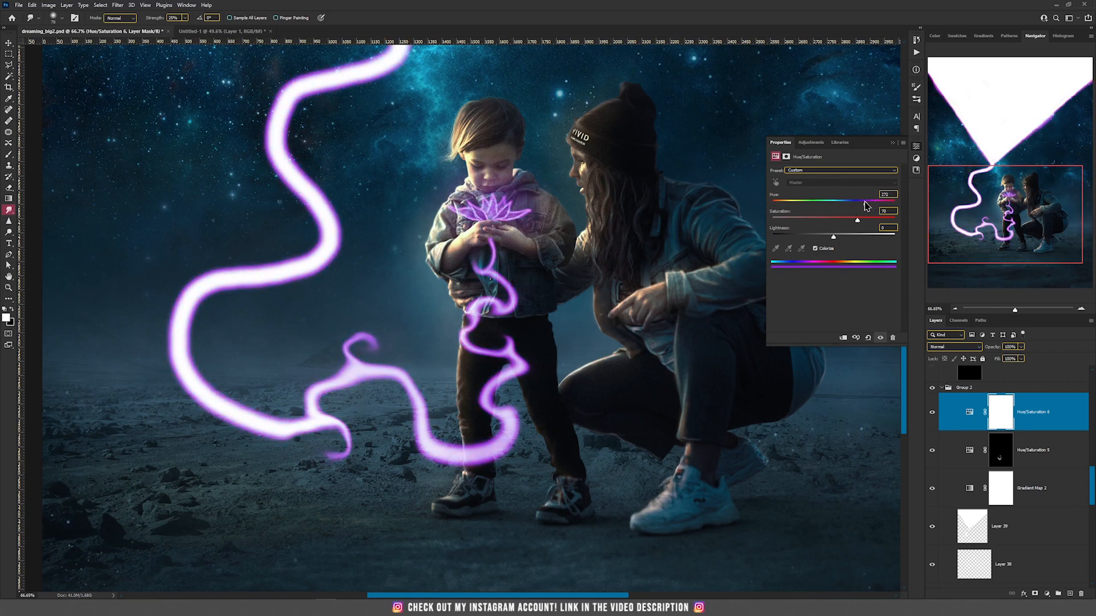
{"action": "left_click", "coordinate": [1009, 423]}
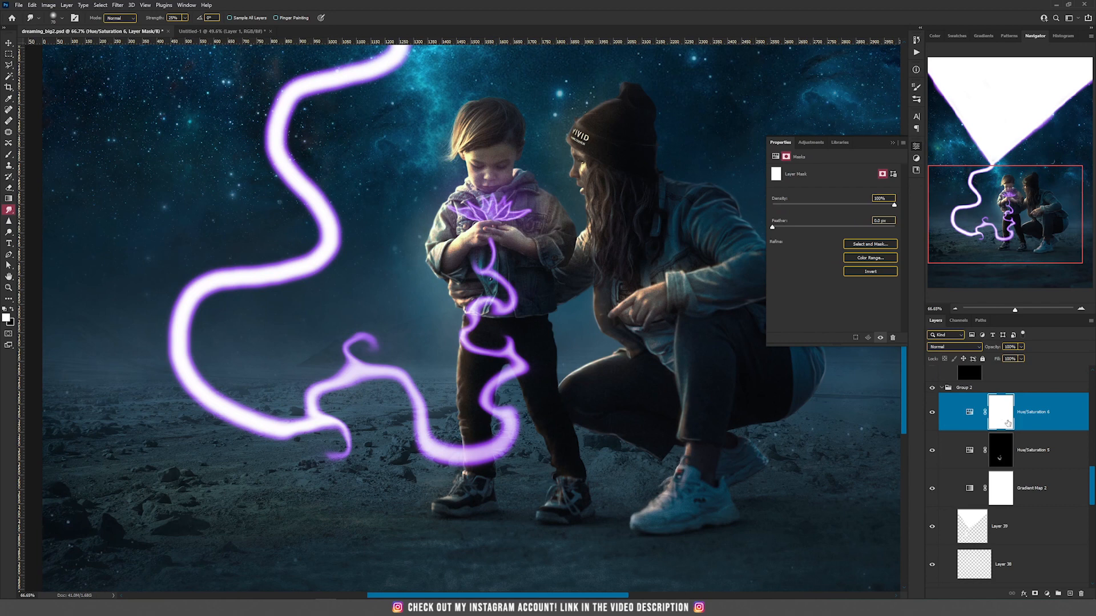
{"action": "key", "text": "ctrl+i"}
- Paint white on the new Hue/Saturation mask at 4% flow with a larger brush to tint the lotus and the ribbon's lower bends pink
{"action": "key", "text": "bracketright"}
{"action": "key", "text": "bracketright"}
{"action": "key", "text": "bracketright"}
{"action": "key", "text": "bracketright"}
{"action": "key", "text": "bracketright"}
{"action": "key", "text": "bracketright"}
{"action": "key", "text": "bracketright"}
{"action": "key", "text": "bracketright"}
{"action": "key", "text": "bracketright"}
{"action": "key", "text": "bracketright"}
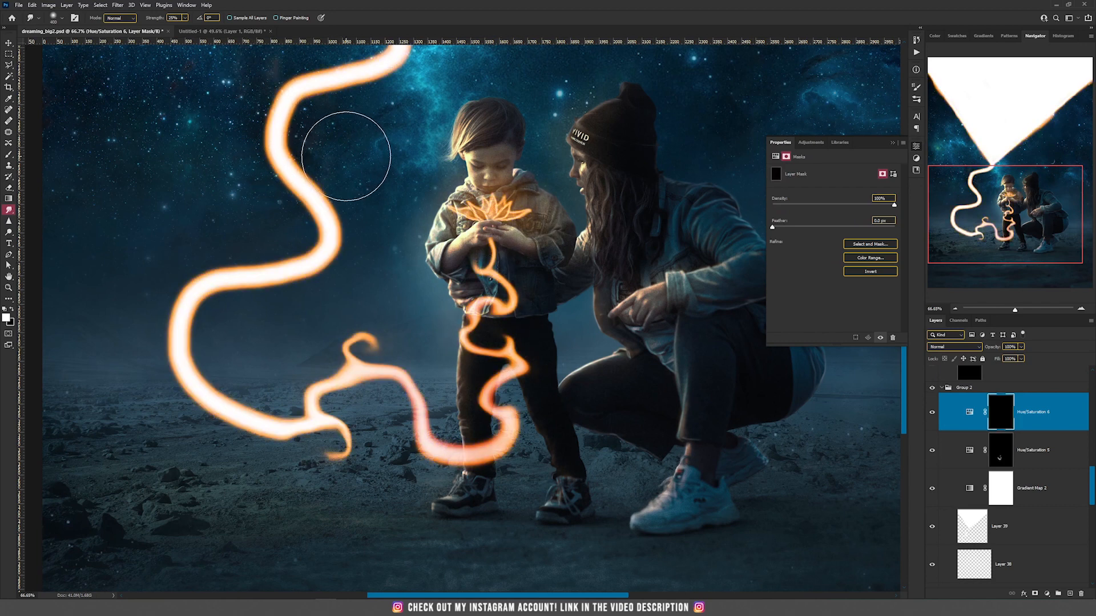
{"action": "key", "text": "b"}
{"action": "mouse_move", "coordinate": [414, 384]}
{"action": "left_mouse_down"}
{"action": "mouse_move", "coordinate": [377, 400]}
{"action": "mouse_move", "coordinate": [326, 364]}
{"action": "mouse_move", "coordinate": [381, 364]}
{"action": "left_mouse_up"}
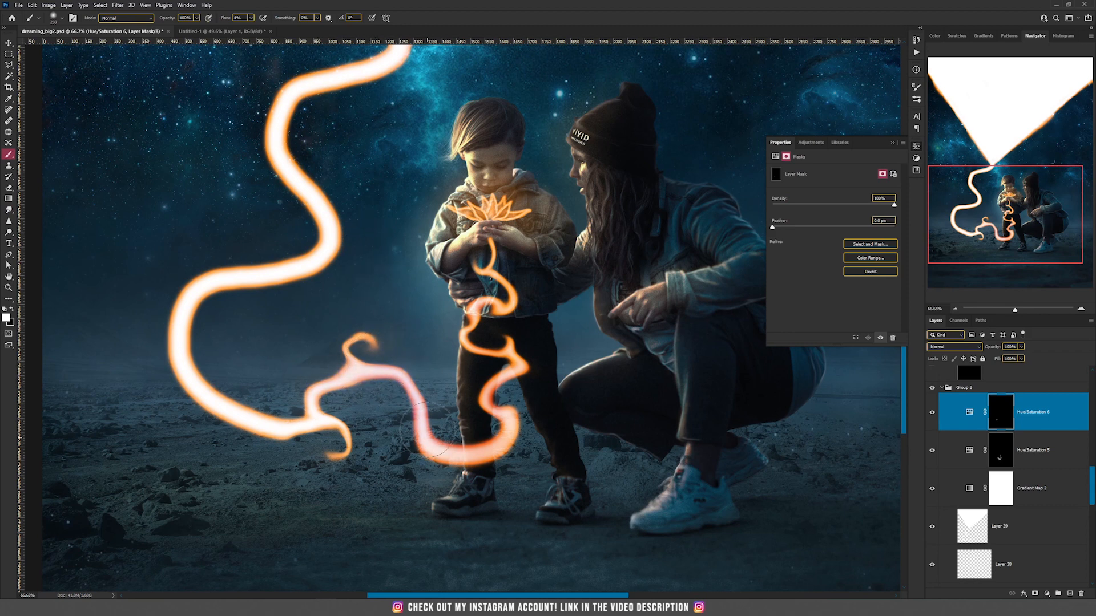
{"action": "mouse_move", "coordinate": [521, 353]}
{"action": "left_mouse_down"}
{"action": "mouse_move", "coordinate": [478, 312]}
{"action": "mouse_move", "coordinate": [502, 291]}
{"action": "mouse_move", "coordinate": [481, 268]}
{"action": "mouse_move", "coordinate": [492, 270]}
{"action": "mouse_move", "coordinate": [490, 237]}
{"action": "mouse_move", "coordinate": [517, 266]}
{"action": "mouse_move", "coordinate": [484, 201]}
{"action": "mouse_move", "coordinate": [560, 201]}
{"action": "mouse_move", "coordinate": [484, 222]}
{"action": "mouse_move", "coordinate": [541, 255]}
{"action": "mouse_move", "coordinate": [568, 403]}
{"action": "left_mouse_up"}
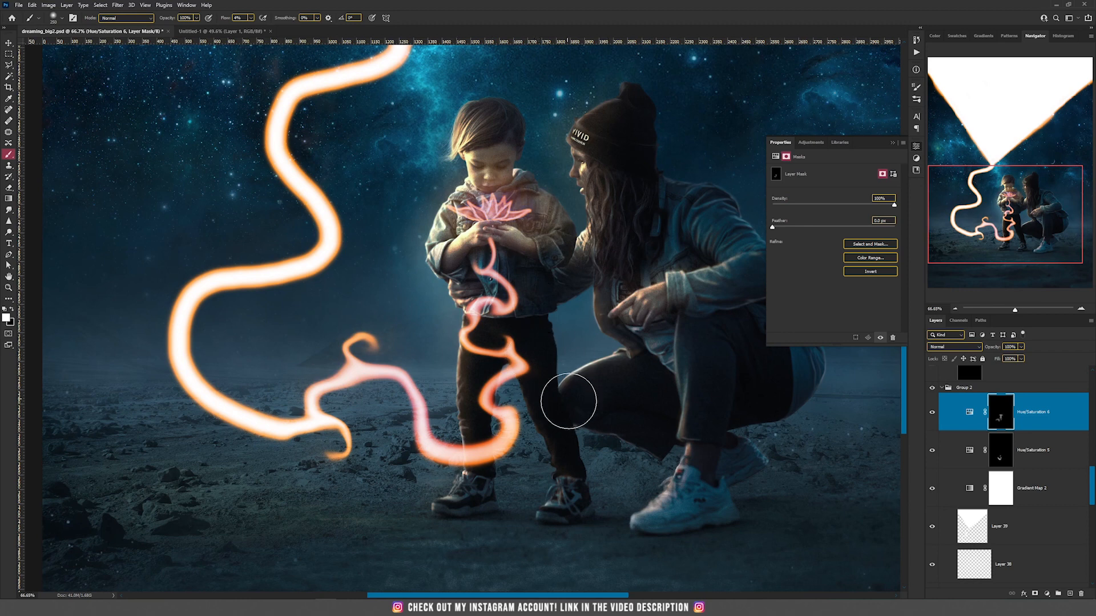
- Erase softly along the ribbon's white core on Layer 39 with the Eraser at 72% opacity and 10% flow
{"action": "left_click", "coordinate": [1008, 526]}
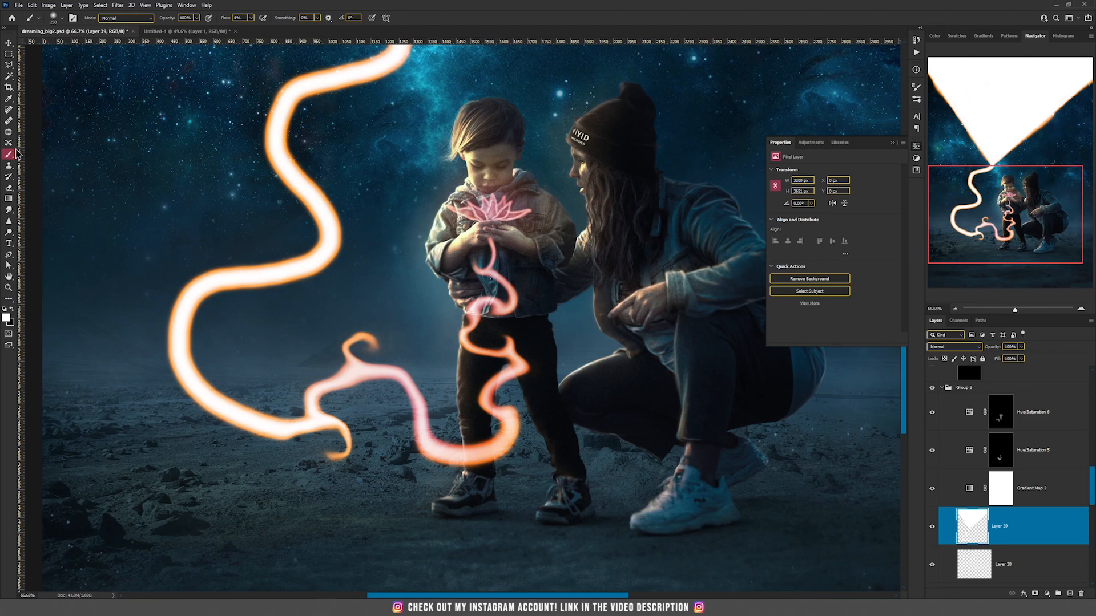
{"action": "left_click", "coordinate": [8, 187]}
{"action": "left_click", "coordinate": [161, 18]}
{"action": "left_click_drag", "start_coordinate": [160, 35], "coordinate": [188, 36]}
{"action": "mouse_move", "coordinate": [183, 288]}
{"action": "left_mouse_down"}
{"action": "mouse_move", "coordinate": [194, 400]}
{"action": "mouse_move", "coordinate": [187, 279]}
{"action": "mouse_move", "coordinate": [182, 365]}
{"action": "mouse_move", "coordinate": [279, 441]}
{"action": "mouse_move", "coordinate": [339, 394]}
{"action": "mouse_move", "coordinate": [388, 380]}
{"action": "mouse_move", "coordinate": [440, 474]}
{"action": "mouse_move", "coordinate": [533, 451]}
{"action": "left_mouse_up"}
{"action": "mouse_move", "coordinate": [217, 266]}
{"action": "left_mouse_down"}
{"action": "mouse_move", "coordinate": [231, 299]}
{"action": "mouse_move", "coordinate": [320, 240]}
{"action": "mouse_move", "coordinate": [285, 97]}
{"action": "mouse_move", "coordinate": [249, 277]}
{"action": "left_mouse_up"}
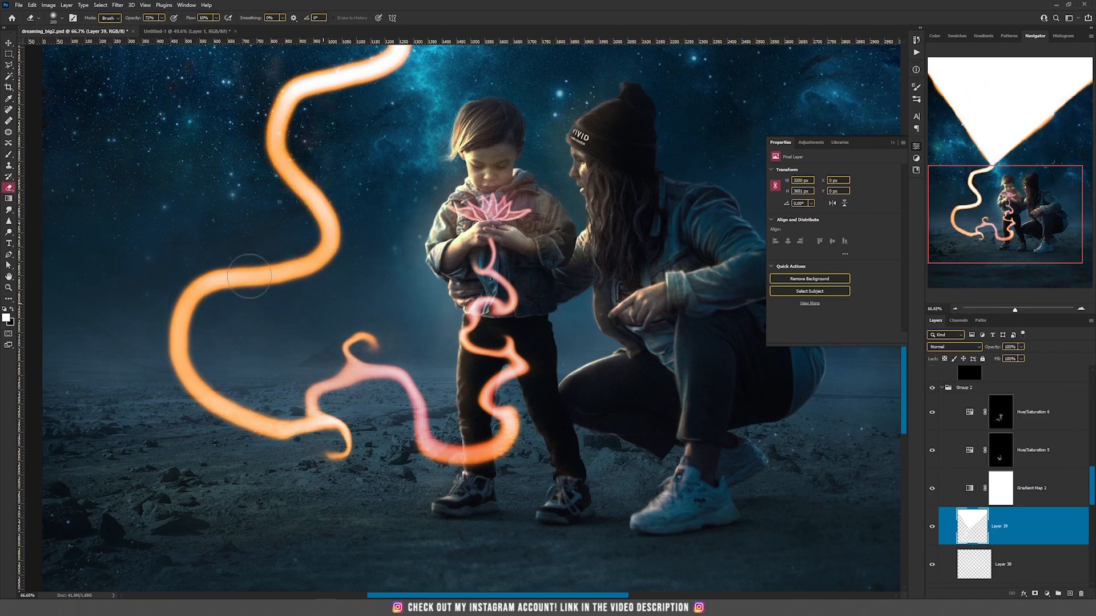
- Show the glow layer above the flower in the magic group
{"action": "scroll", "coordinate": [429, 331], "scroll_direction": "down", "scroll_amount": 5}
{"action": "key", "text": "v"}
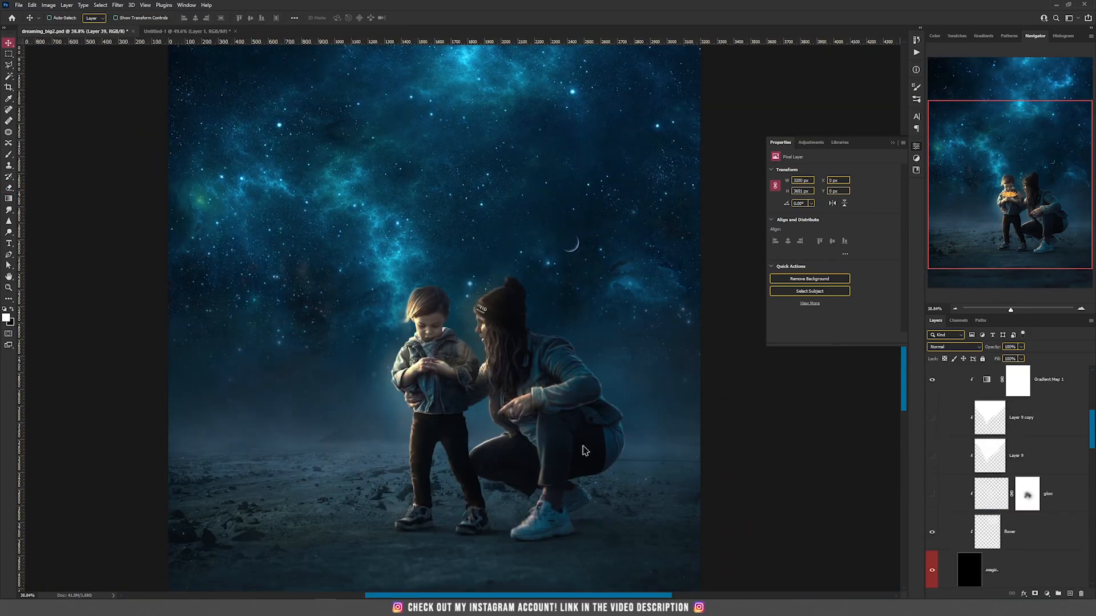
{"action": "scroll", "coordinate": [439, 360], "scroll_direction": "up", "scroll_amount": 6}
{"action": "scroll", "coordinate": [439, 360], "scroll_direction": "down", "scroll_amount": 1}
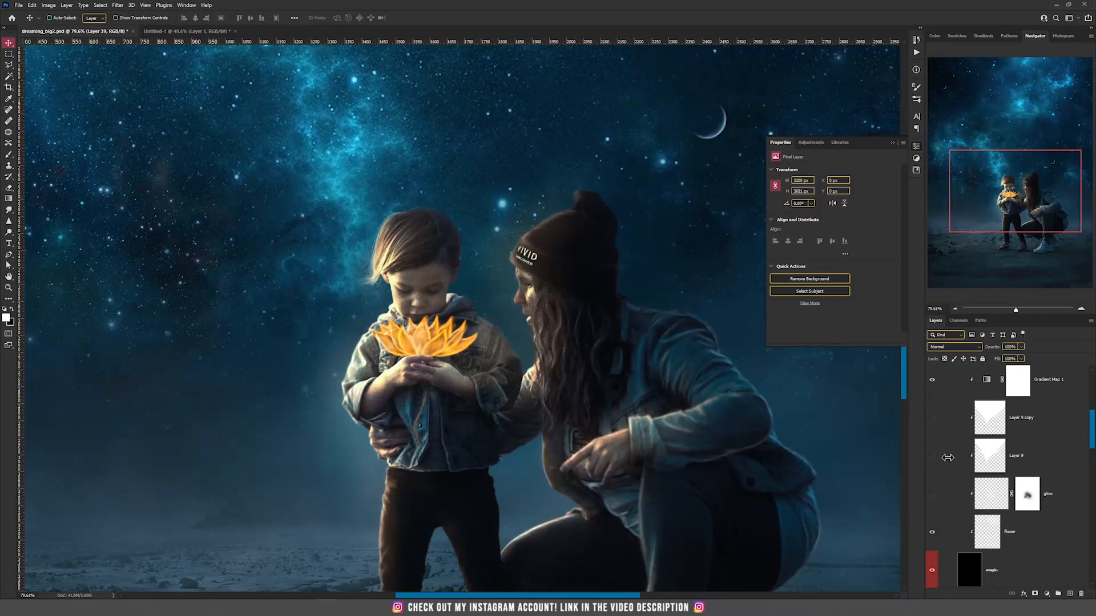
{"action": "left_click", "coordinate": [933, 495]}
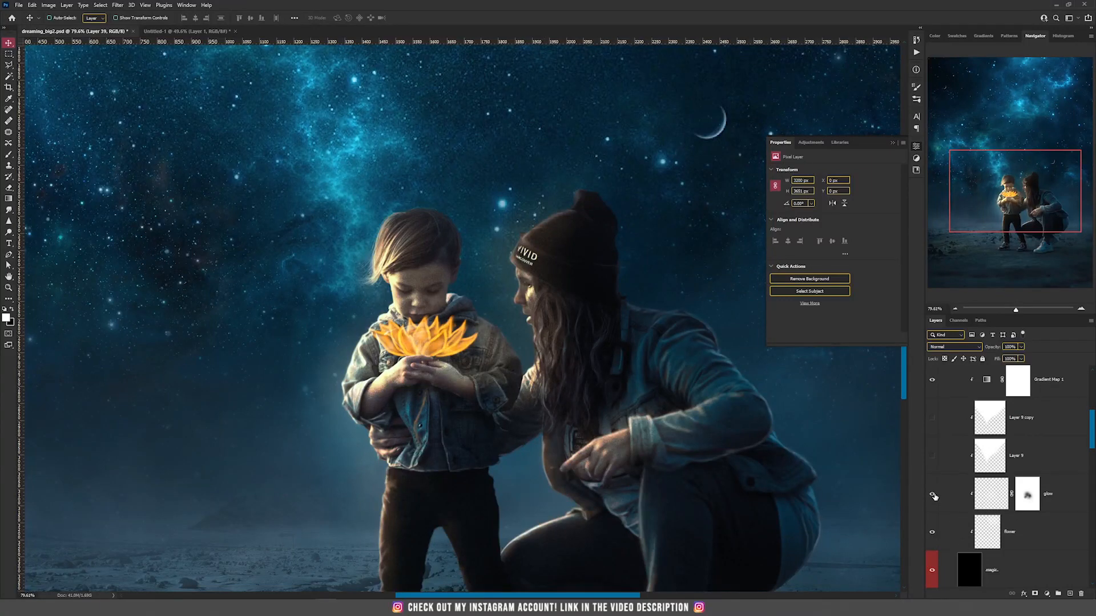
- Show Layer 9 copy in the magic group to bring in the finished light beam and curling ribbon
{"action": "scroll", "coordinate": [496, 264], "scroll_direction": "down", "scroll_amount": 5}
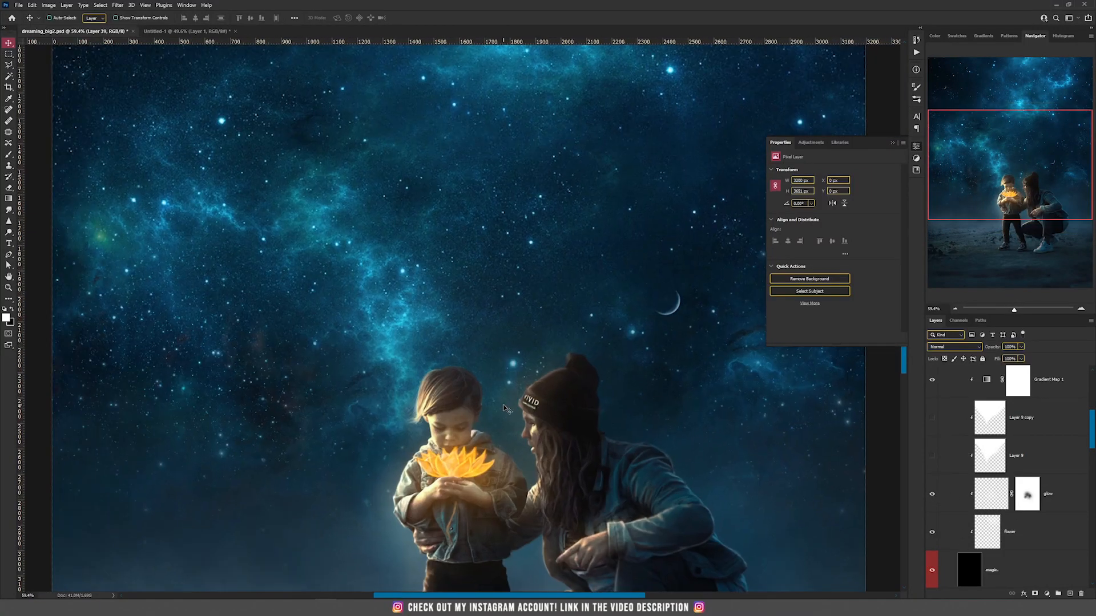
{"action": "scroll", "coordinate": [496, 264], "scroll_direction": "up", "scroll_amount": 1}
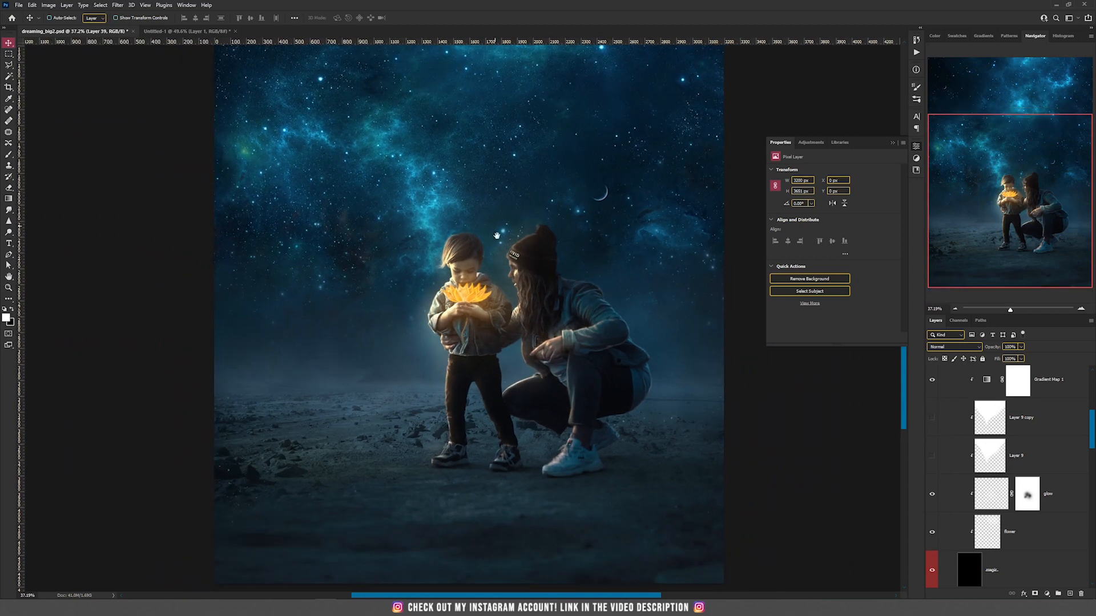
{"action": "left_click_drag", "start_coordinate": [496, 263], "coordinate": [515, 315]}
{"action": "left_click_drag", "start_coordinate": [602, 243], "coordinate": [608, 343]}
{"action": "left_click", "coordinate": [936, 422]}
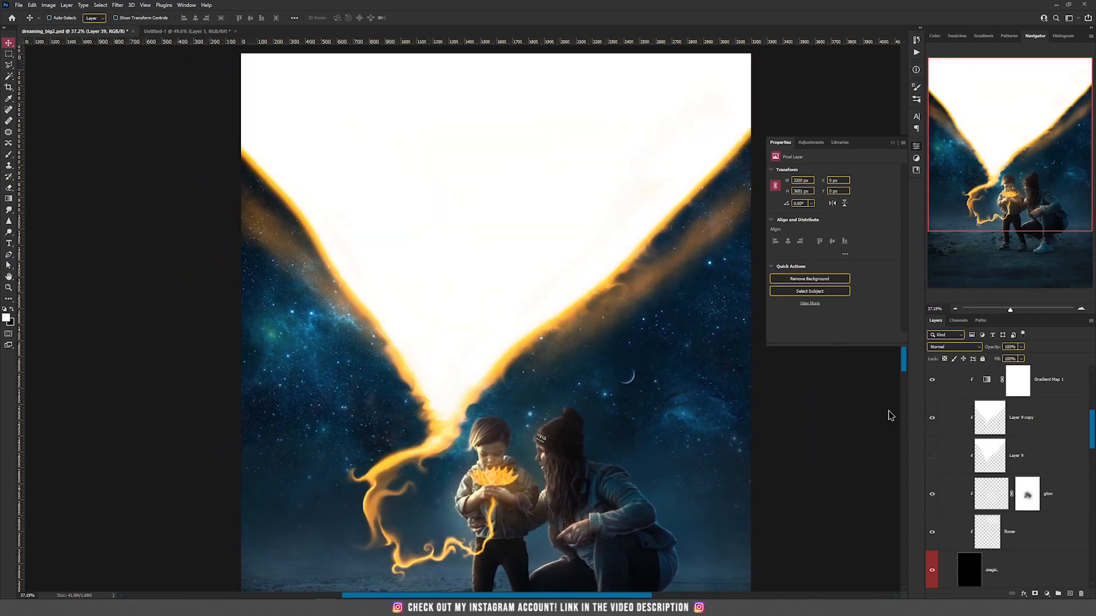
- Examine the ribbon's tendrils, the lotus stem and the smoky edges of the light beam up close
{"action": "scroll", "coordinate": [584, 364], "scroll_direction": "down", "scroll_amount": 2}
{"action": "scroll", "coordinate": [510, 346], "scroll_direction": "up", "scroll_amount": 3}
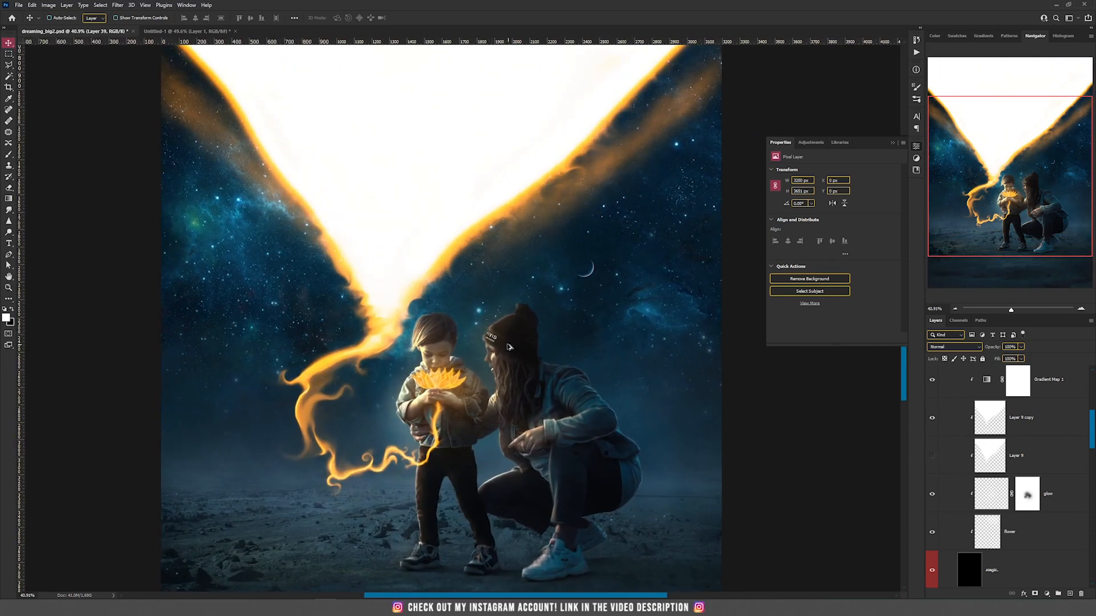
{"action": "scroll", "coordinate": [341, 390], "scroll_direction": "up", "scroll_amount": 4}
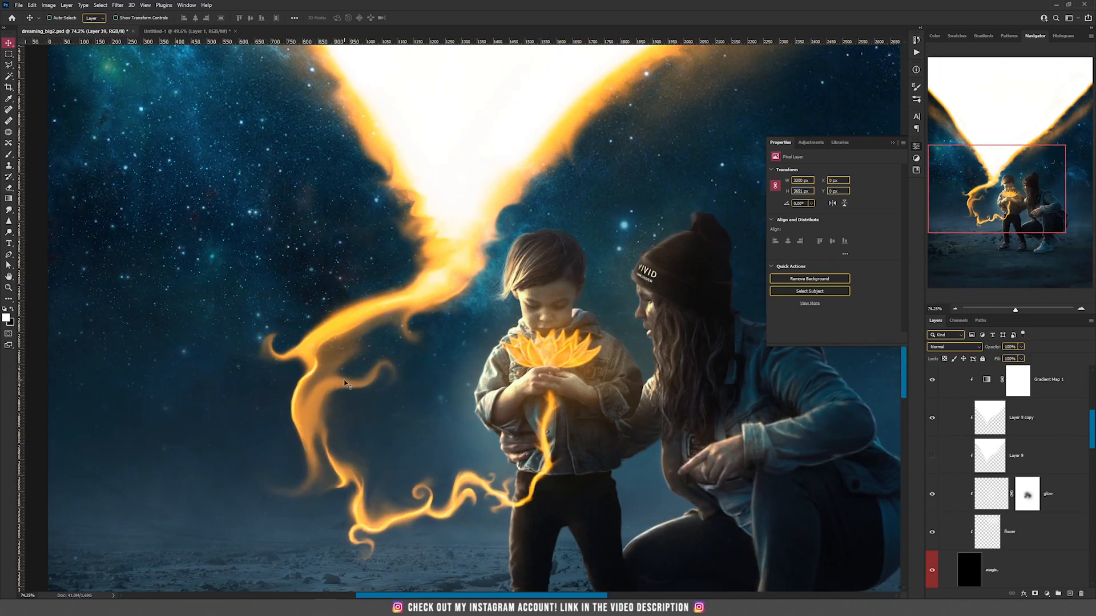
{"action": "scroll", "coordinate": [327, 472], "scroll_direction": "up", "scroll_amount": 8}
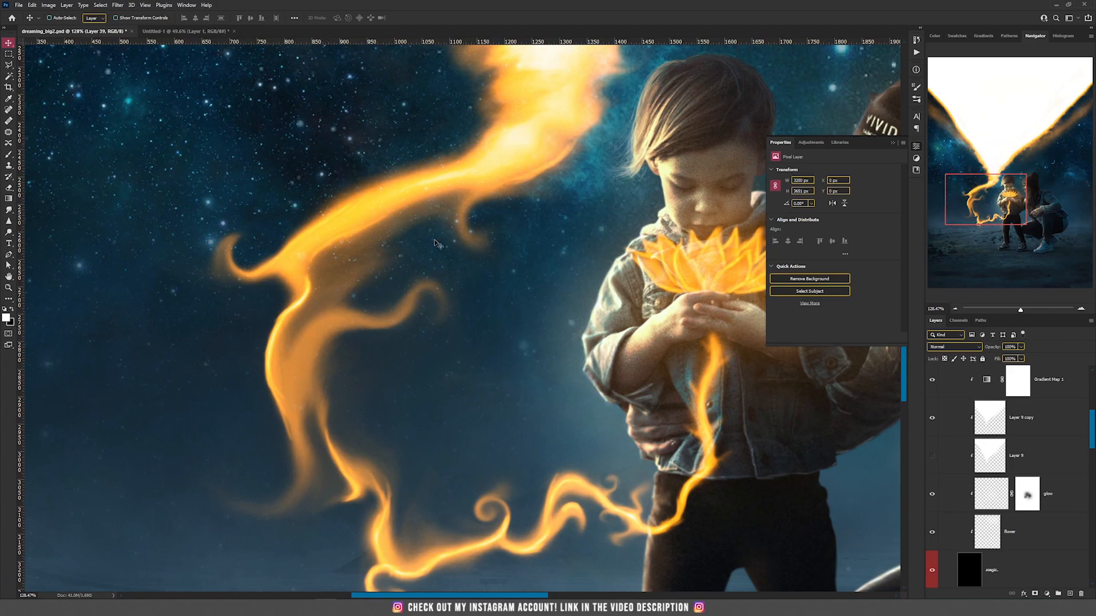
{"action": "left_click_drag", "start_coordinate": [488, 440], "coordinate": [424, 276]}
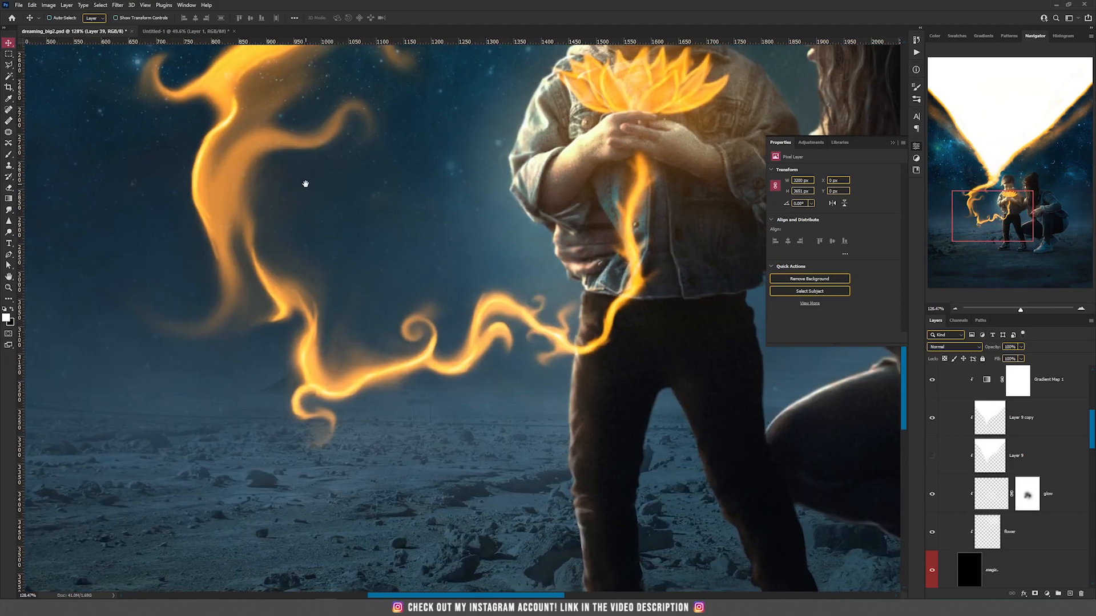
{"action": "left_click_drag", "start_coordinate": [308, 184], "coordinate": [323, 341]}
{"action": "left_click_drag", "start_coordinate": [504, 208], "coordinate": [455, 406]}
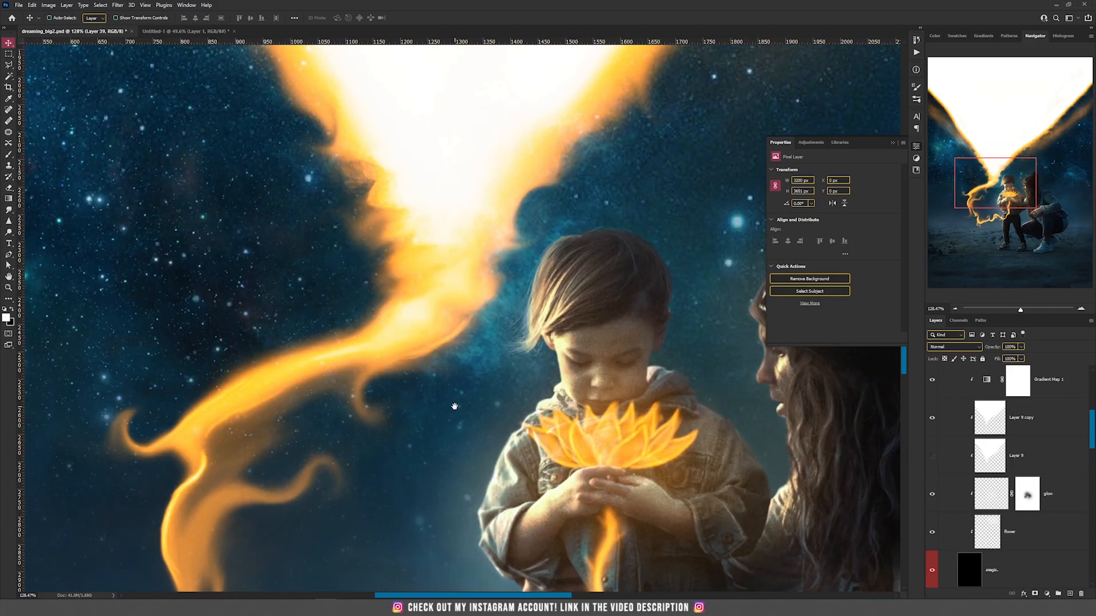
{"action": "scroll", "coordinate": [480, 355], "scroll_direction": "down", "scroll_amount": 4}
{"action": "left_click_drag", "start_coordinate": [548, 180], "coordinate": [434, 392]}
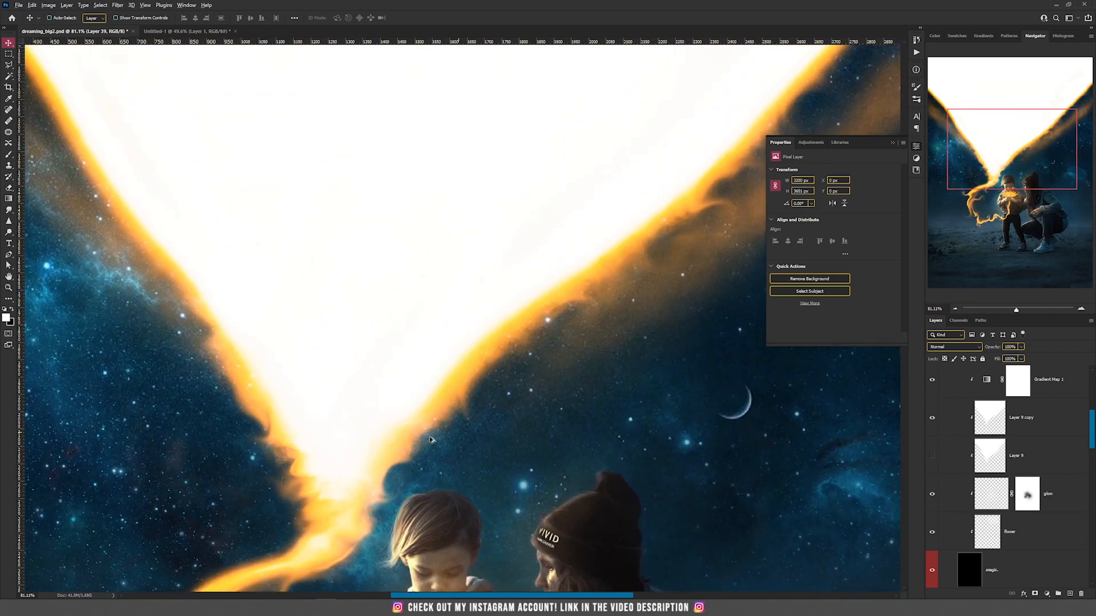
{"action": "scroll", "coordinate": [265, 413], "scroll_direction": "up", "scroll_amount": 3}
{"action": "scroll", "coordinate": [264, 413], "scroll_direction": "down", "scroll_amount": 2}
{"action": "left_click_drag", "start_coordinate": [164, 212], "coordinate": [178, 242]}
{"action": "left_click_drag", "start_coordinate": [676, 365], "coordinate": [488, 247]}
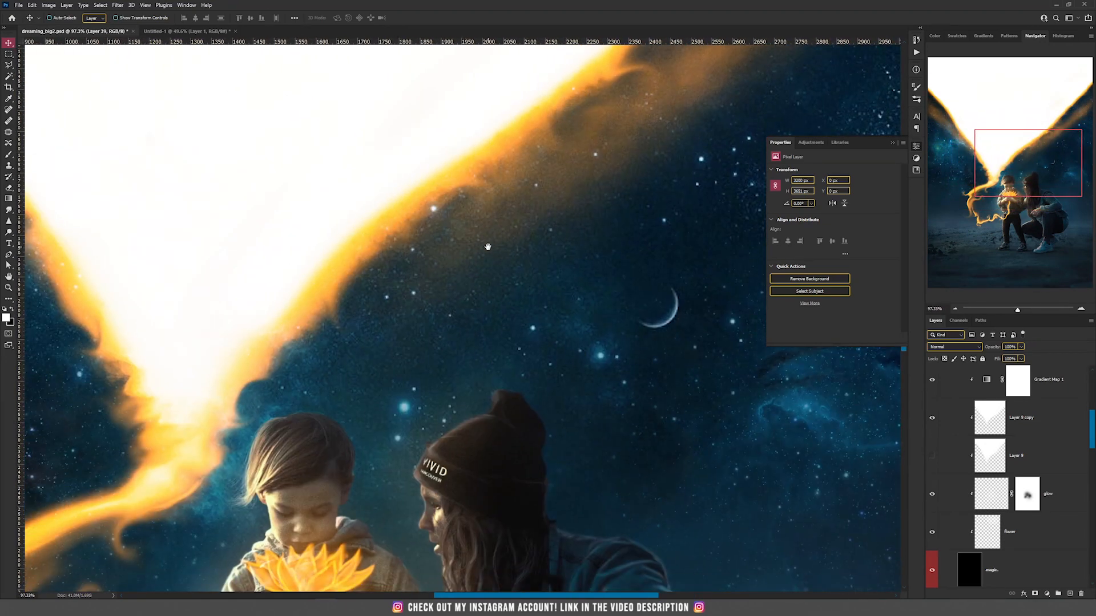
{"action": "scroll", "coordinate": [319, 385], "scroll_direction": "down", "scroll_amount": 3}
{"action": "scroll", "coordinate": [306, 283], "scroll_direction": "down", "scroll_amount": 2}
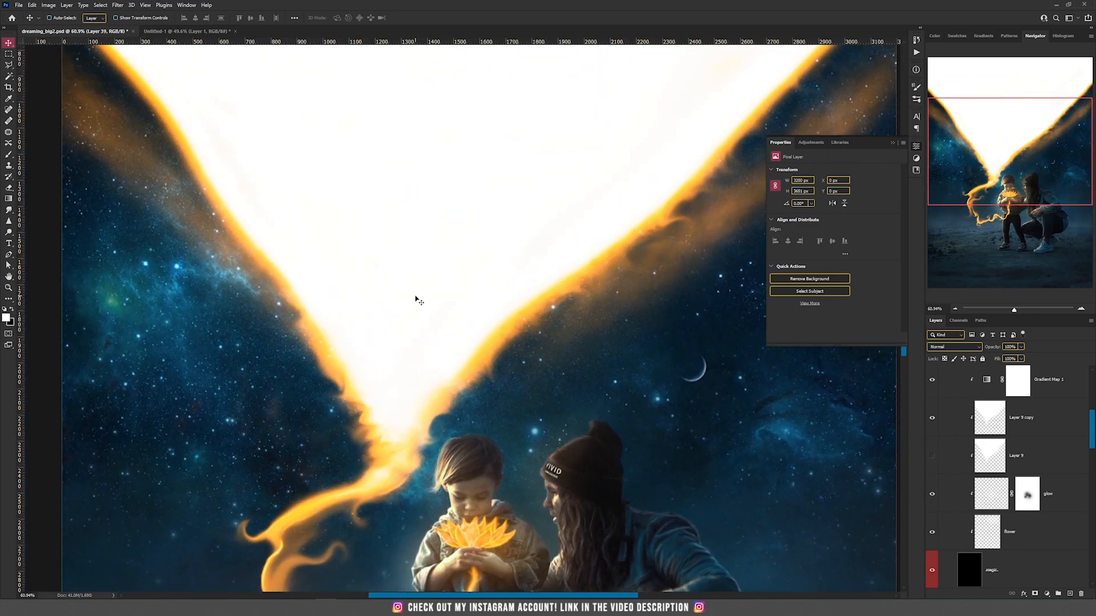
{"action": "scroll", "coordinate": [385, 299], "scroll_direction": "down", "scroll_amount": 2}
{"action": "scroll", "coordinate": [431, 254], "scroll_direction": "up", "scroll_amount": 3}
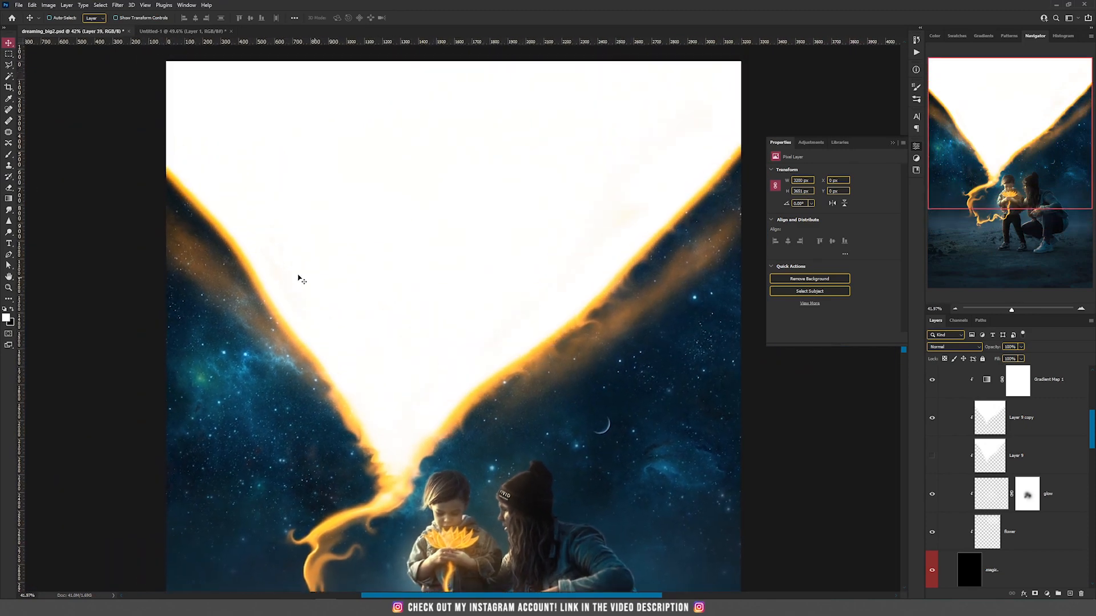
{"action": "left_click", "coordinate": [347, 329], "text": "ctrl"}
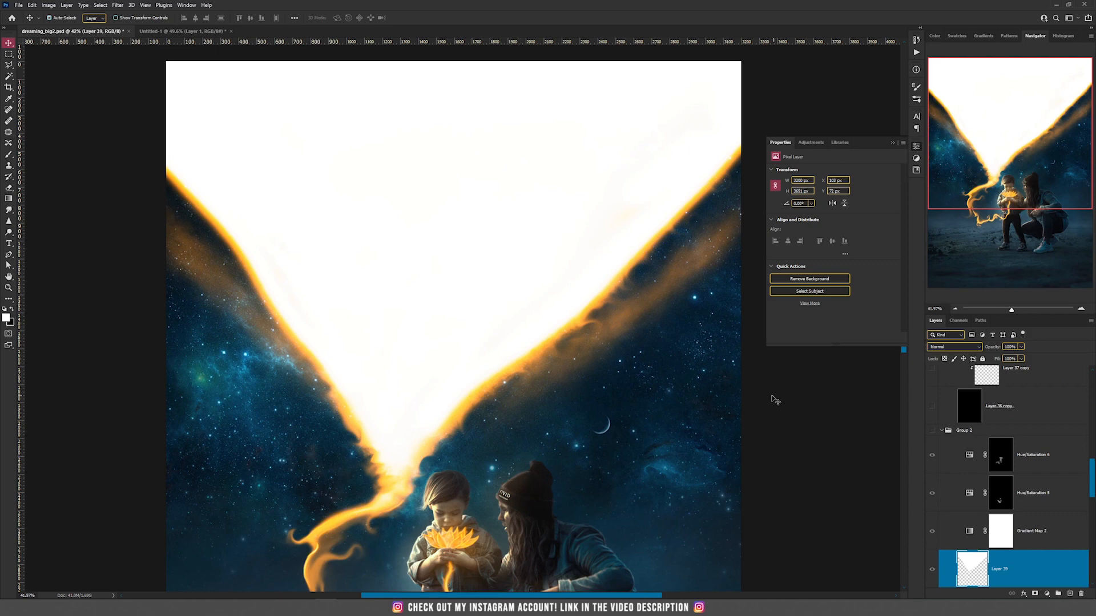
{"action": "key", "text": "ctrl+z"}
- Show the Hue/Saturation 2 and Hue/Saturation 3 adjustments in the magic group to add the ribbon's and beam's color tints
{"action": "scroll", "coordinate": [778, 417], "scroll_direction": "down", "scroll_amount": 3}
{"action": "scroll", "coordinate": [1005, 448], "scroll_direction": "up", "scroll_amount": 1}
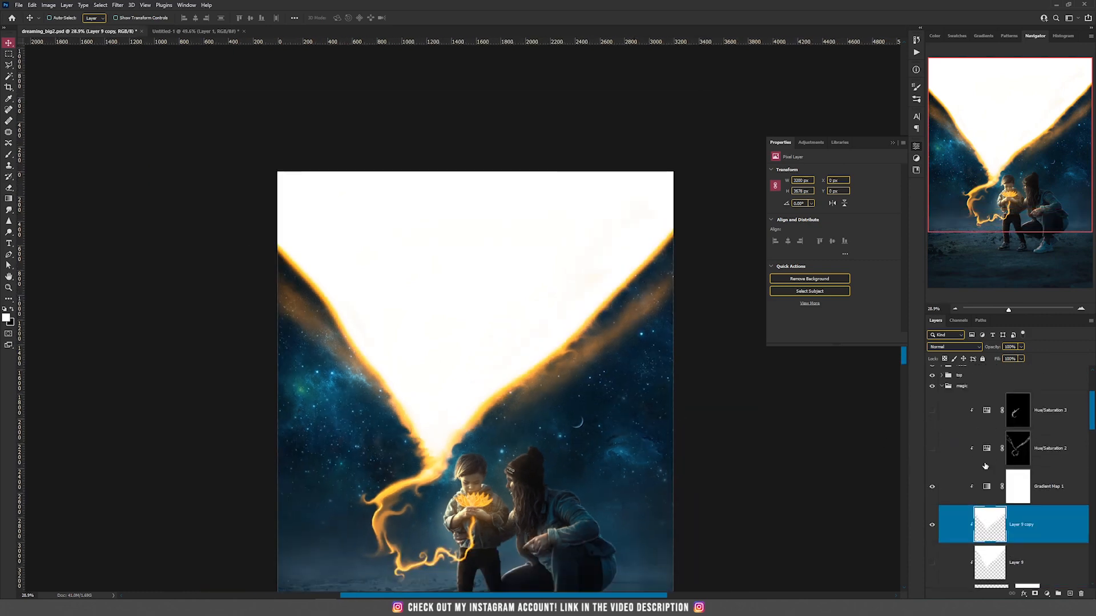
{"action": "left_click", "coordinate": [931, 449]}
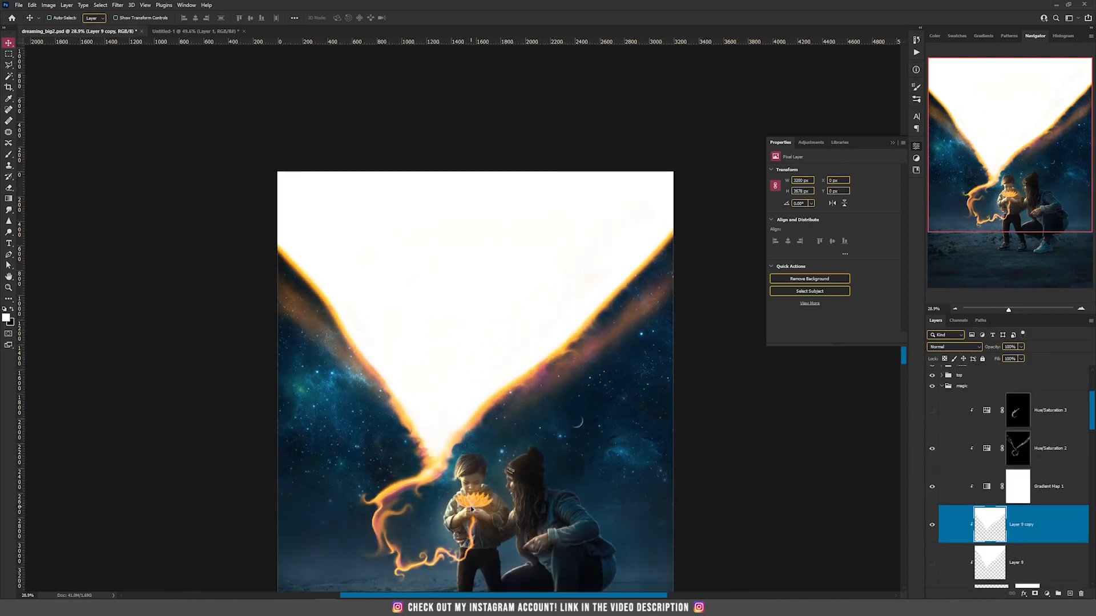
{"action": "scroll", "coordinate": [472, 510], "scroll_direction": "up", "scroll_amount": 2}
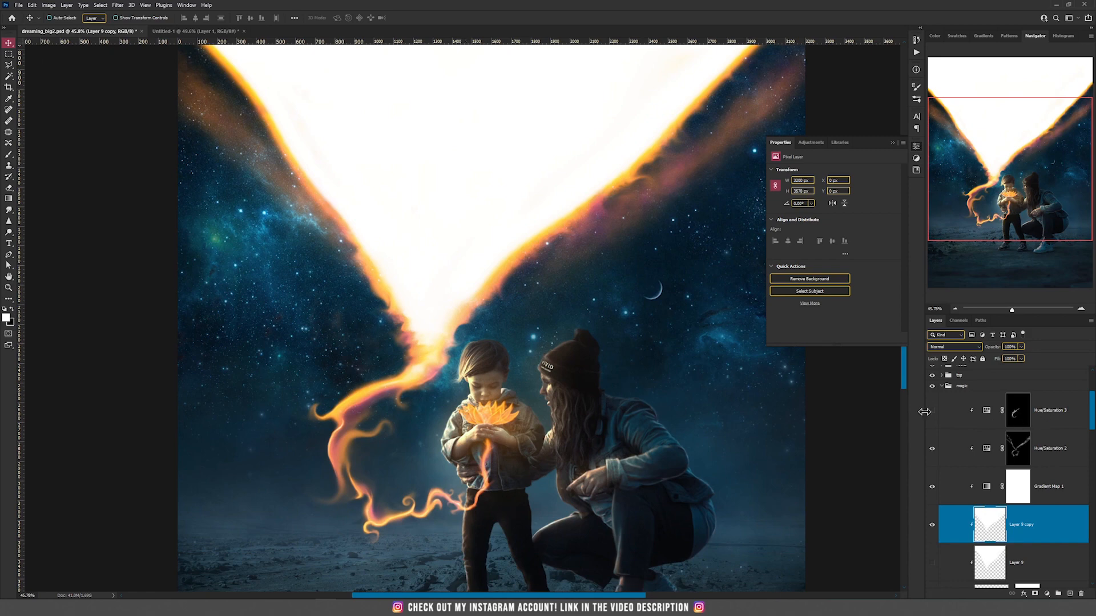
{"action": "left_click", "coordinate": [932, 411]}
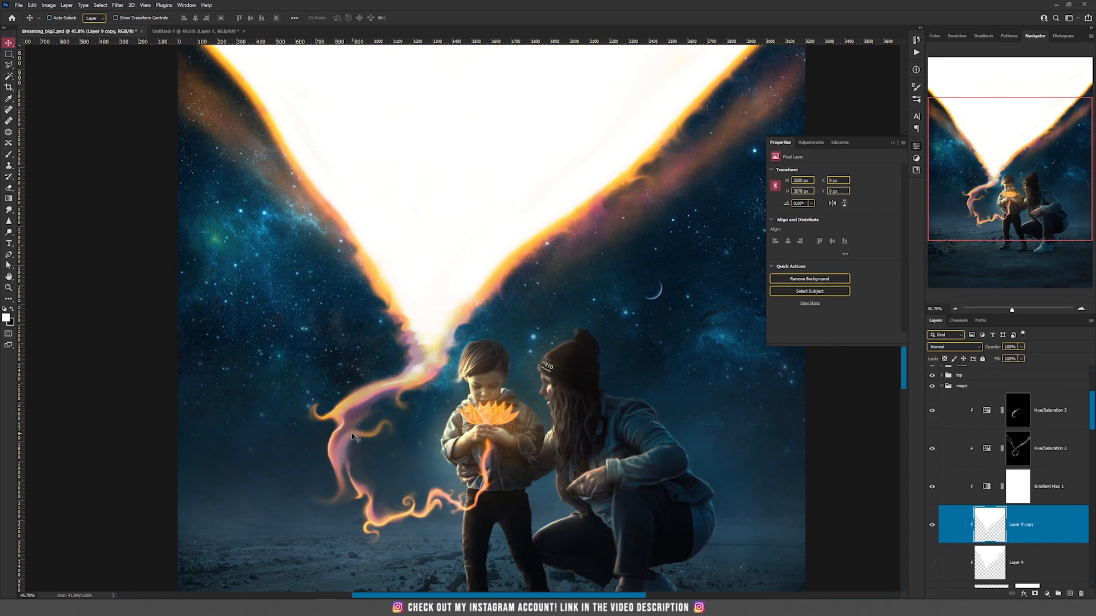
- Collapse the magic group, expand the top group and show the white masked layer at its base
{"action": "scroll", "coordinate": [354, 437], "scroll_direction": "down", "scroll_amount": 2}
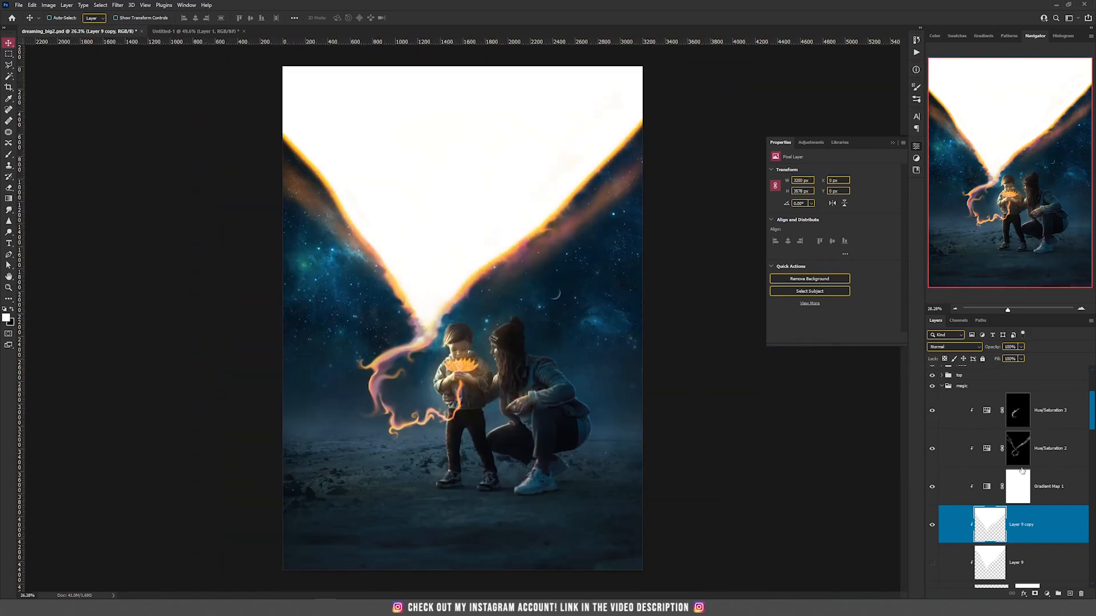
{"action": "scroll", "coordinate": [531, 403], "scroll_direction": "down", "scroll_amount": 1}
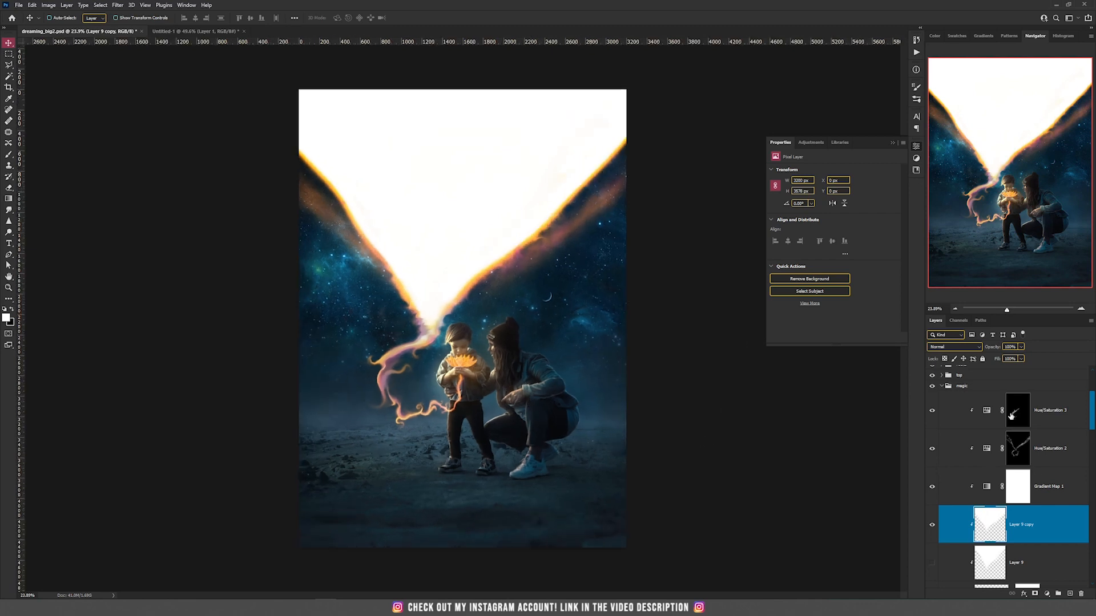
{"action": "scroll", "coordinate": [967, 428], "scroll_direction": "up", "scroll_amount": 2}
{"action": "left_click", "coordinate": [942, 440]}
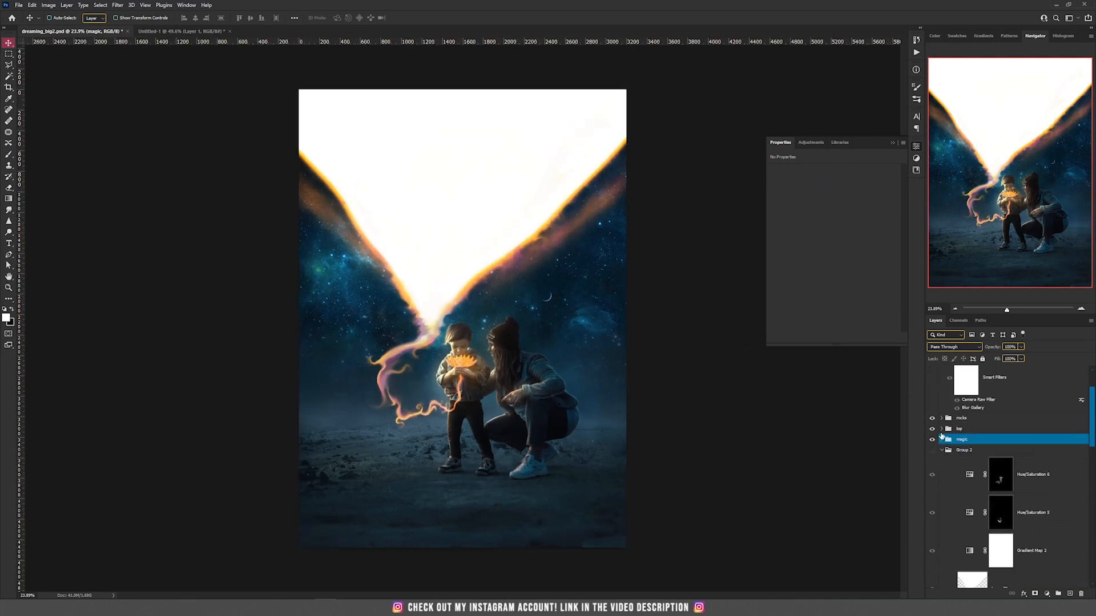
{"action": "left_click", "coordinate": [942, 429]}
{"action": "scroll", "coordinate": [1007, 474], "scroll_direction": "up", "scroll_amount": 6}
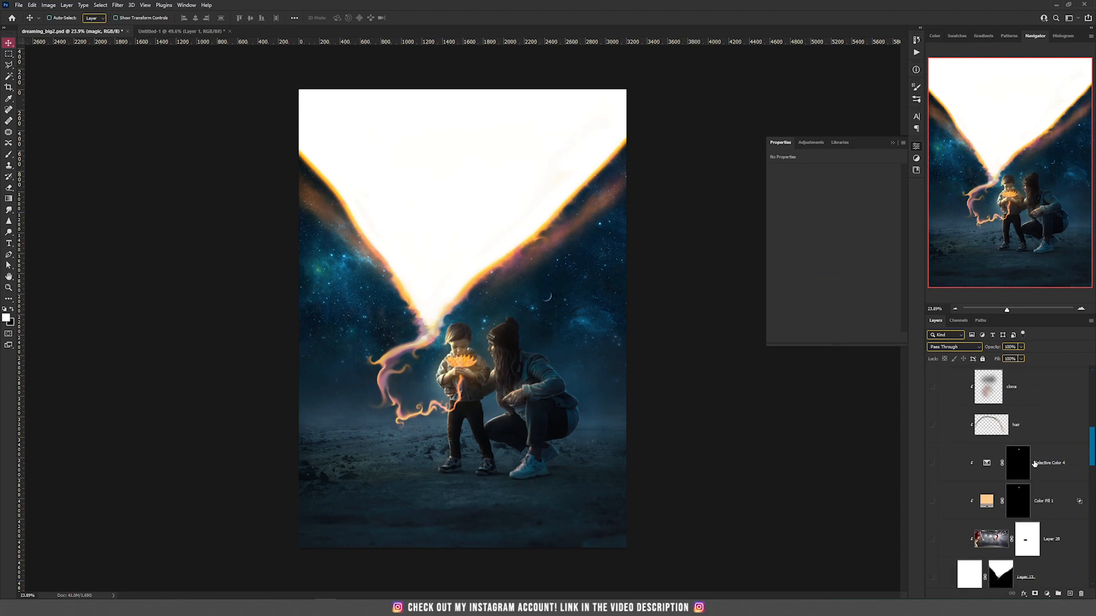
{"action": "left_click", "coordinate": [933, 505]}
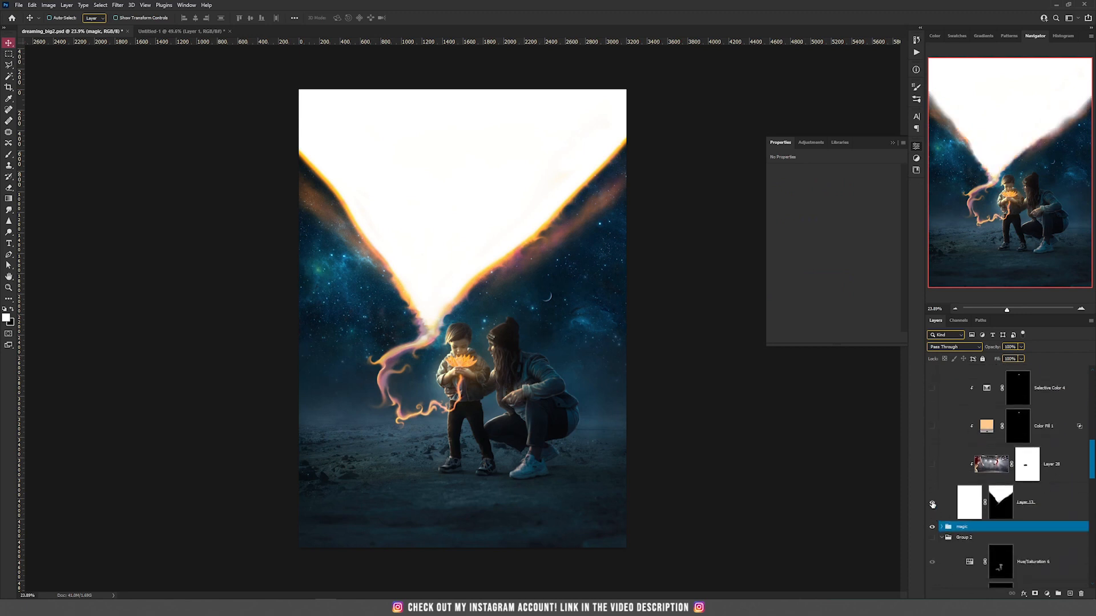
- Try shifting the white base layer and its V-shaped mask in the top group, and undo the move
{"action": "left_click", "coordinate": [1000, 502]}
{"action": "mouse_move", "coordinate": [489, 228]}
{"action": "left_mouse_down"}
{"action": "mouse_move", "coordinate": [444, 317]}
{"action": "mouse_move", "coordinate": [452, 267]}
{"action": "mouse_move", "coordinate": [489, 243]}
{"action": "left_mouse_up"}
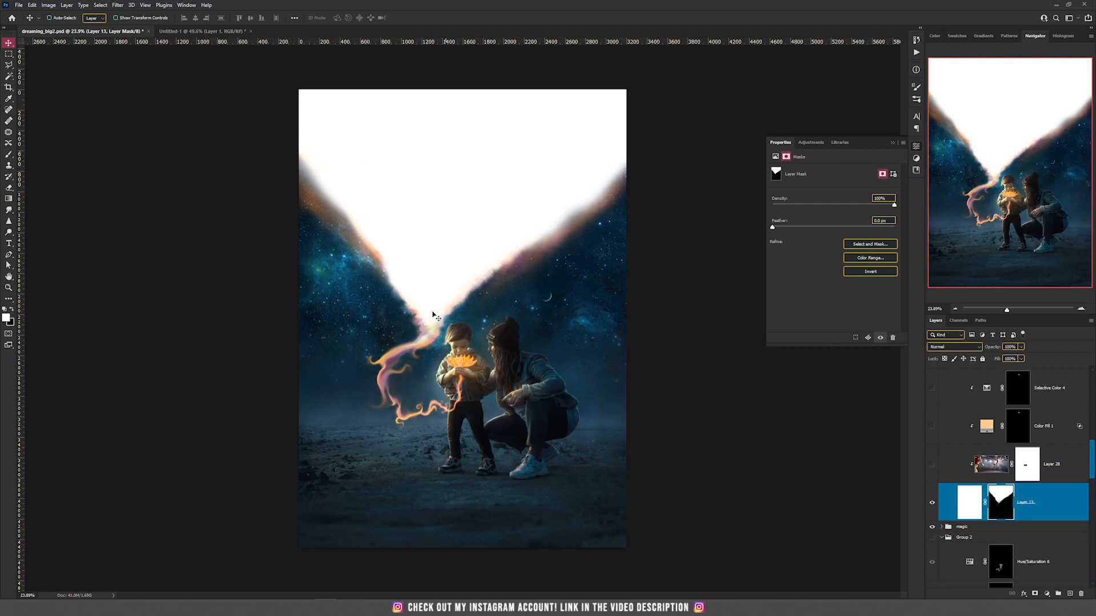
{"action": "left_click_drag", "start_coordinate": [457, 219], "coordinate": [485, 221]}
{"action": "left_click", "coordinate": [970, 505]}
{"action": "left_click_drag", "start_coordinate": [519, 203], "coordinate": [546, 341]}
{"action": "key", "text": "ctrl+z"}
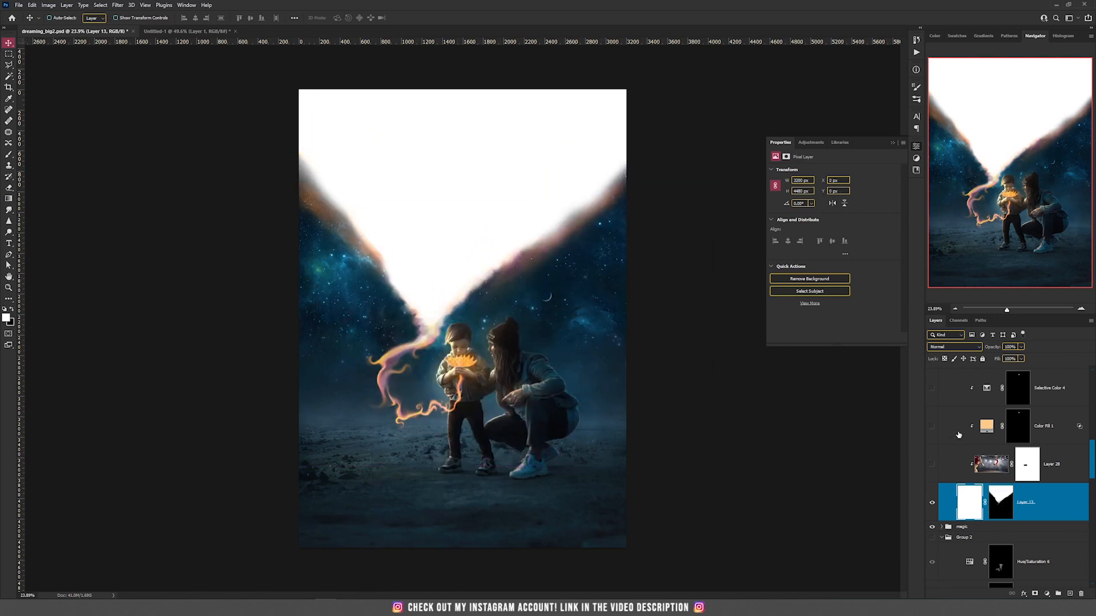
- Show and select Layer 28, the basketball player photo clipped to the white shape, undoing a trial move of it
{"action": "scroll", "coordinate": [1062, 513], "scroll_direction": "up", "scroll_amount": 1}
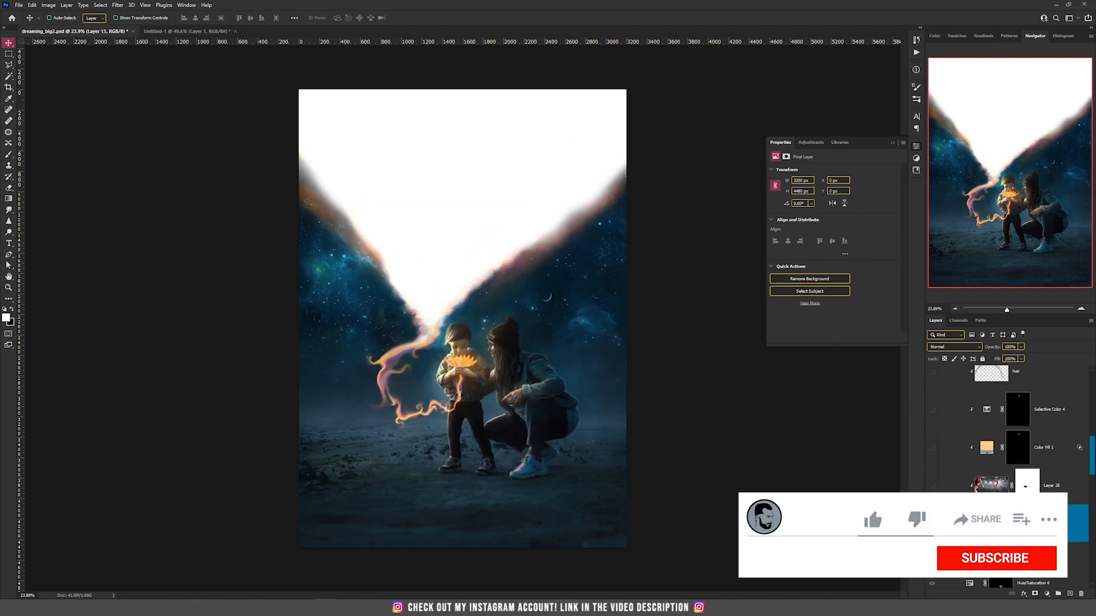
{"action": "left_click", "coordinate": [932, 486]}
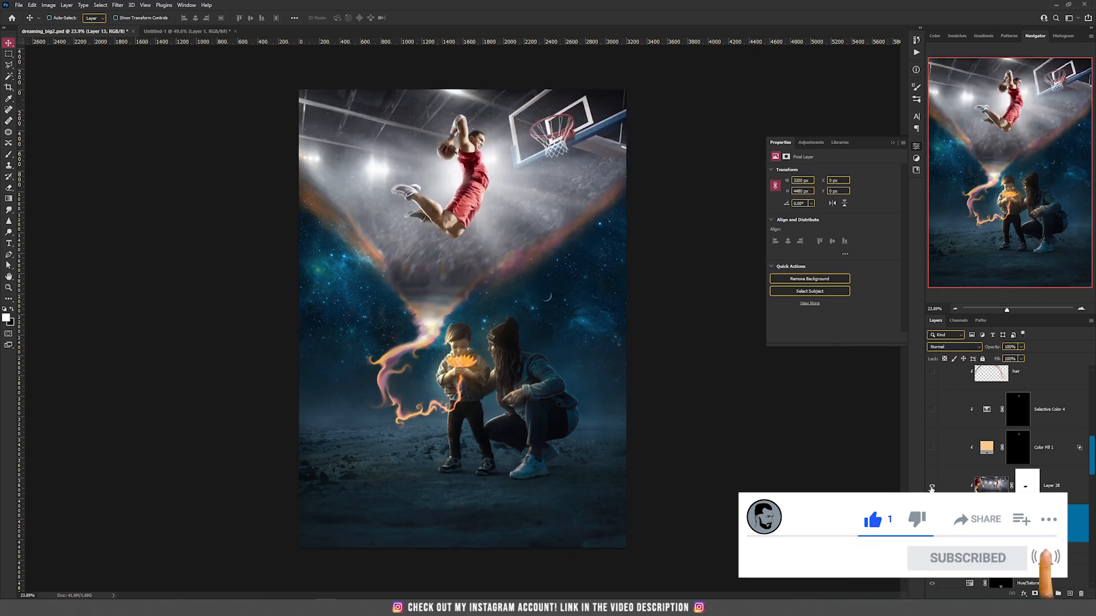
{"action": "left_click", "coordinate": [991, 487]}
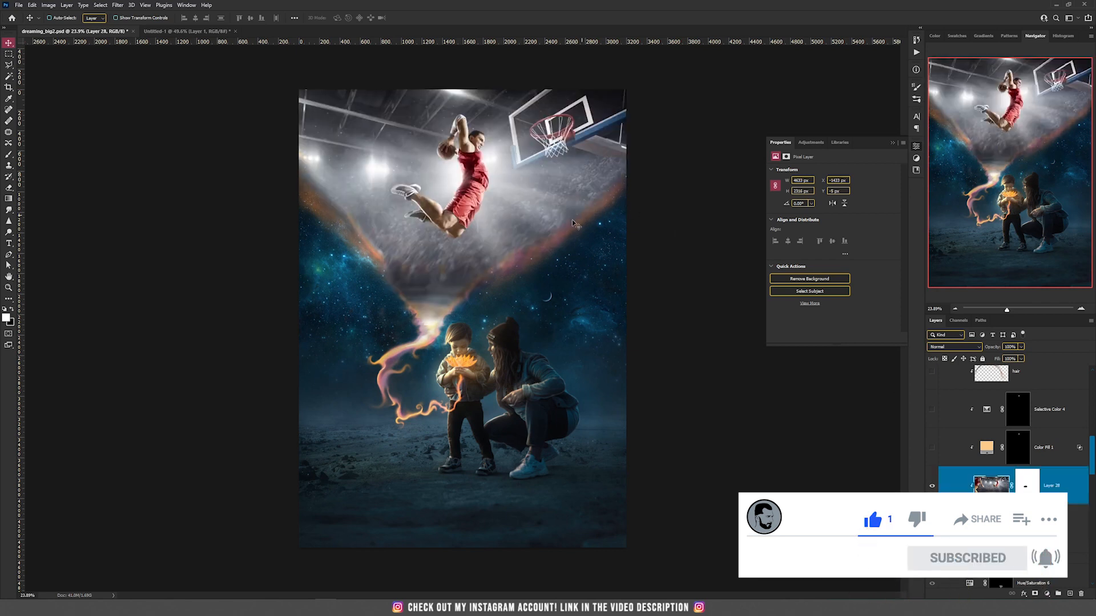
{"action": "left_click_drag", "start_coordinate": [519, 223], "coordinate": [493, 223]}
{"action": "key", "text": "ctrl+z"}
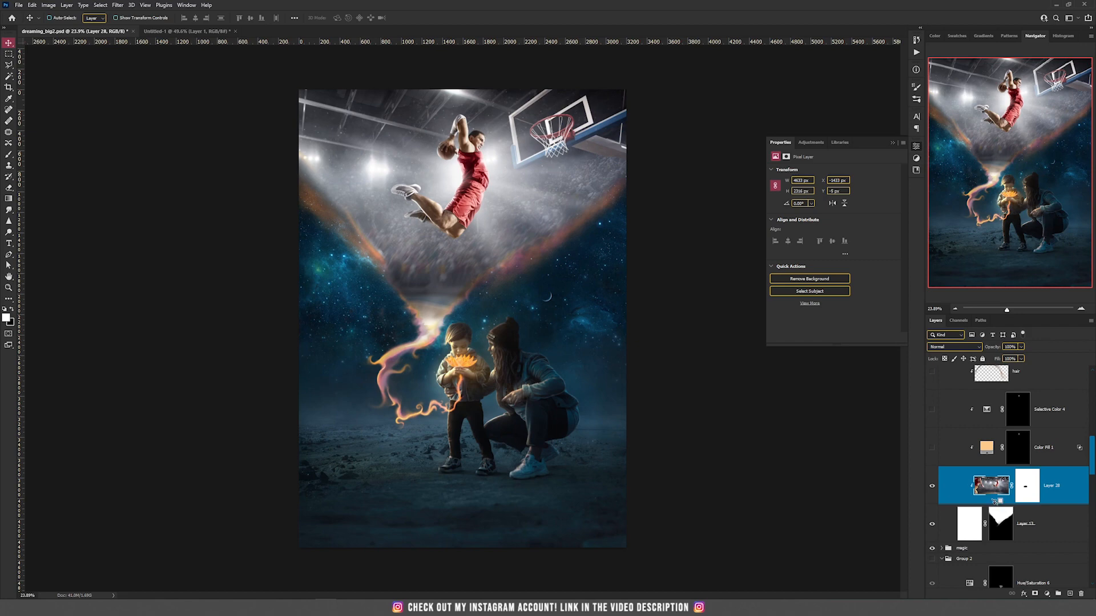
- Show and select the Color Fill 1 layer clipped above the basketball player photo
{"action": "scroll", "coordinate": [463, 153], "scroll_direction": "up", "scroll_amount": 5}
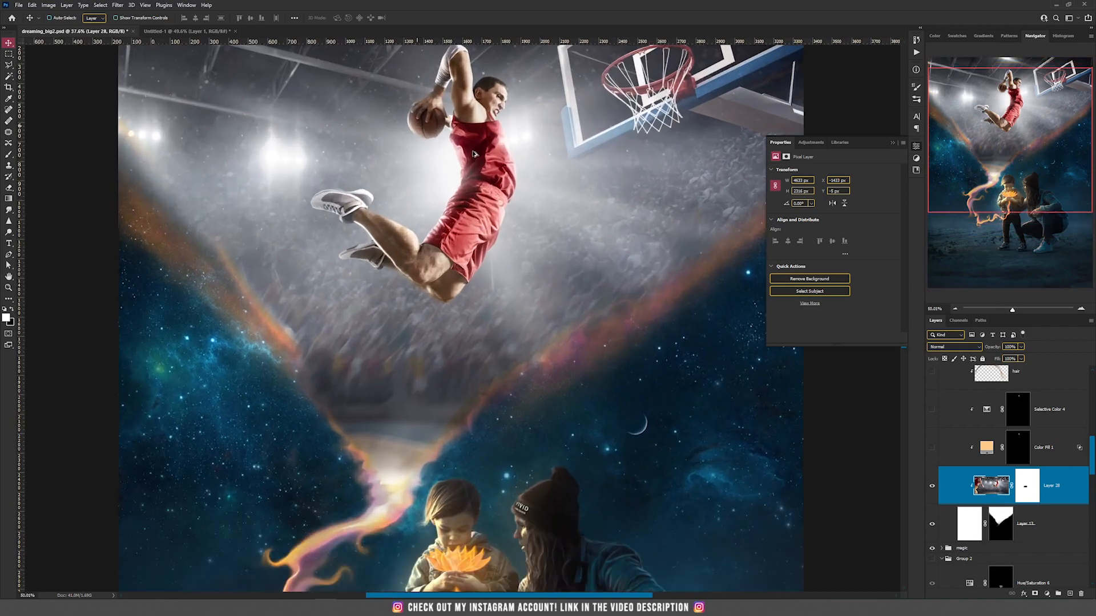
{"action": "left_click_drag", "start_coordinate": [509, 459], "coordinate": [484, 311]}
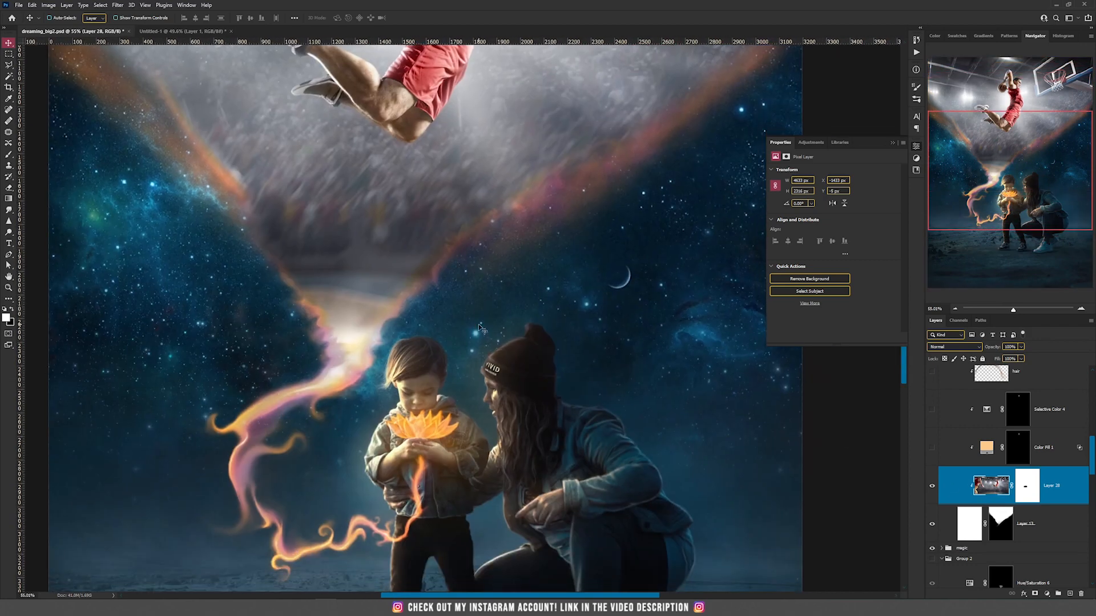
{"action": "scroll", "coordinate": [425, 370], "scroll_direction": "up", "scroll_amount": 4}
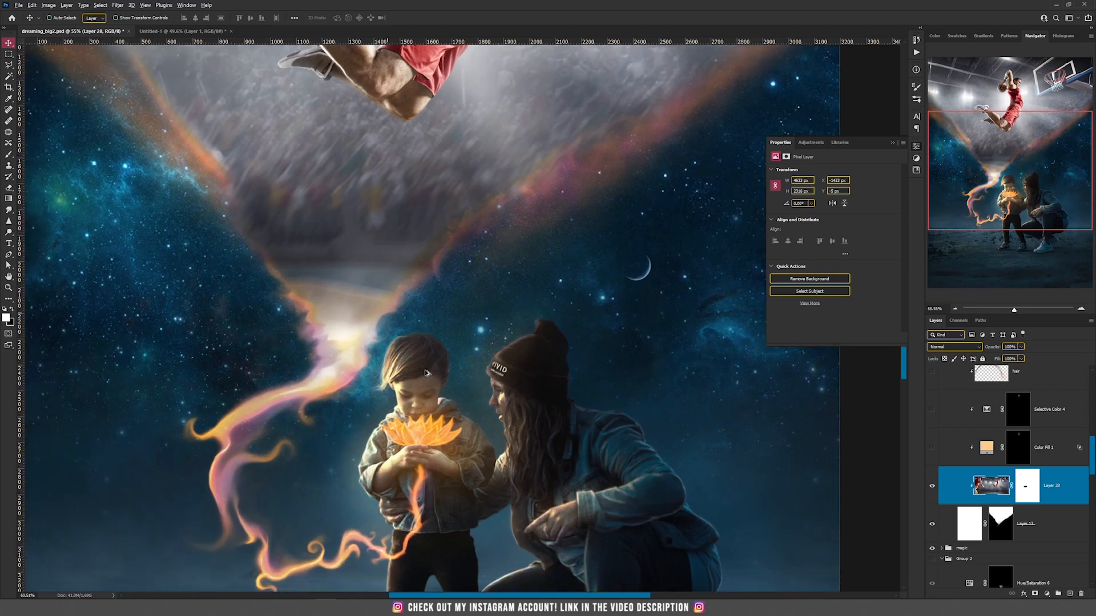
{"action": "left_click_drag", "start_coordinate": [491, 230], "coordinate": [517, 563]}
{"action": "left_click_drag", "start_coordinate": [543, 254], "coordinate": [508, 419]}
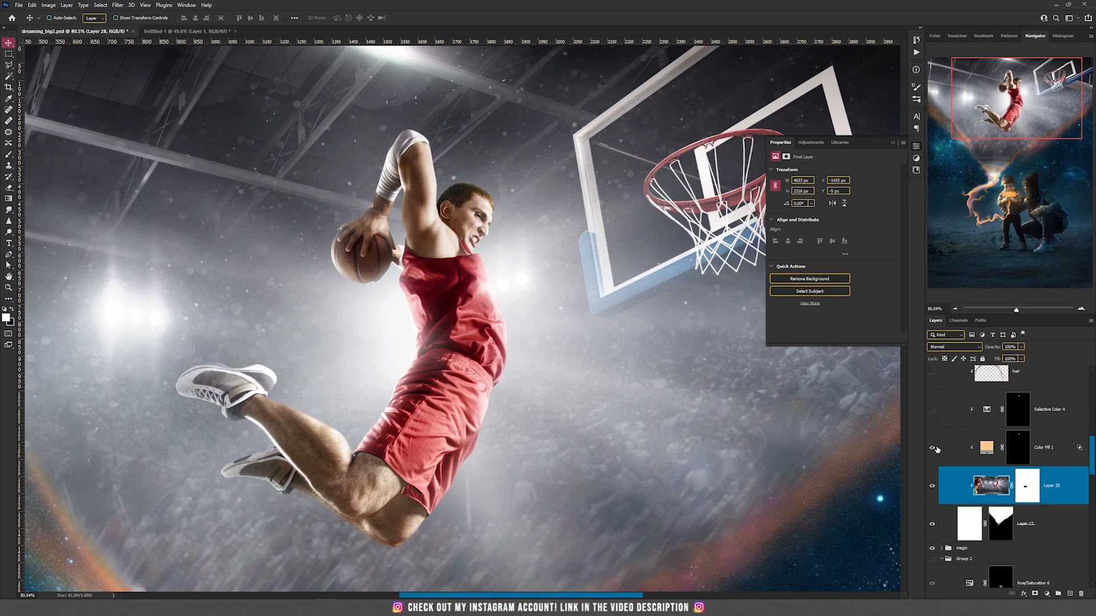
{"action": "left_click", "coordinate": [992, 451]}
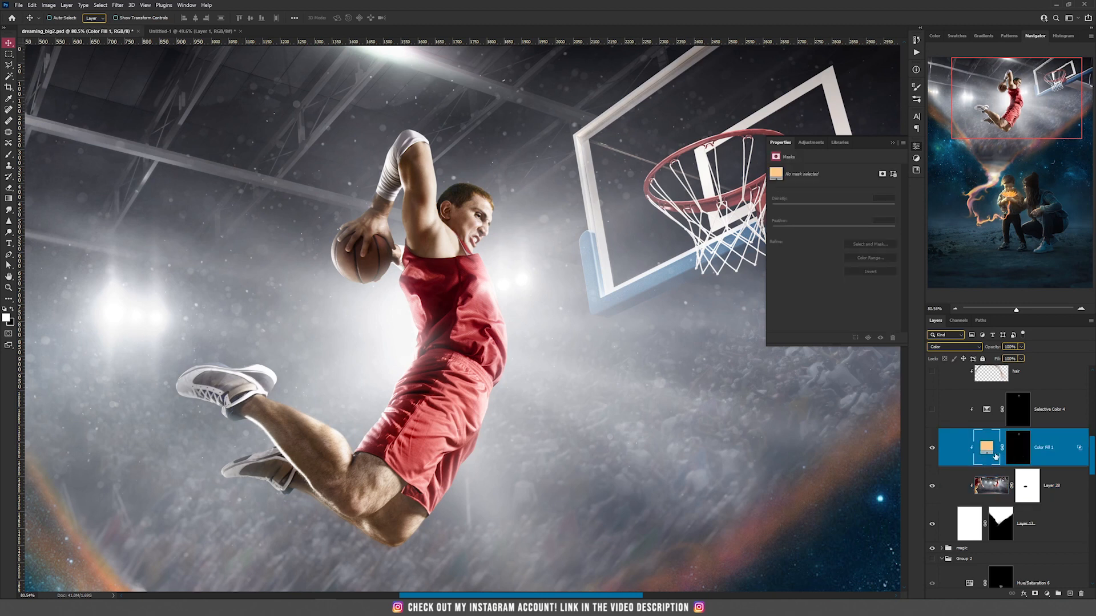
- Show the Selective Color 4 adjustment on the player's hair and display its settings for Blacks
{"action": "left_click", "coordinate": [935, 411]}
{"action": "left_click", "coordinate": [992, 409]}
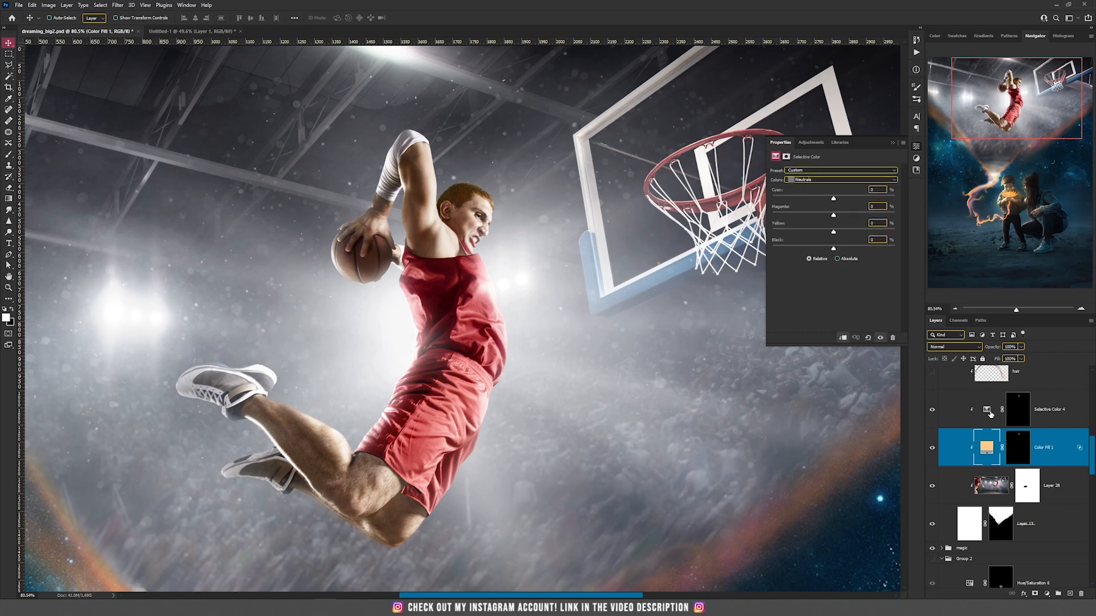
{"action": "left_click", "coordinate": [820, 180]}
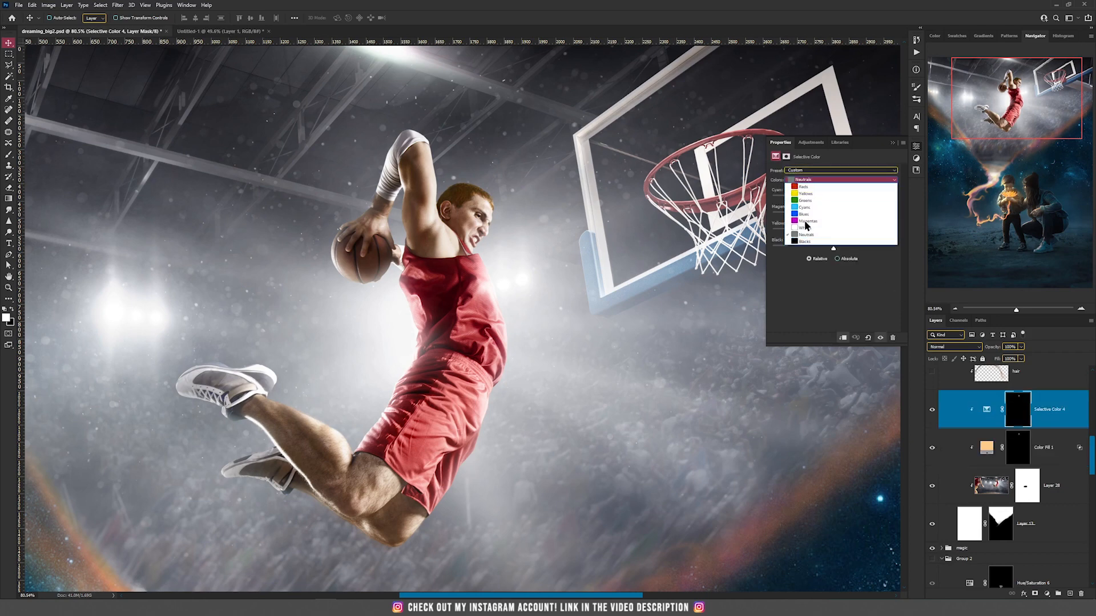
{"action": "left_click", "coordinate": [804, 242]}
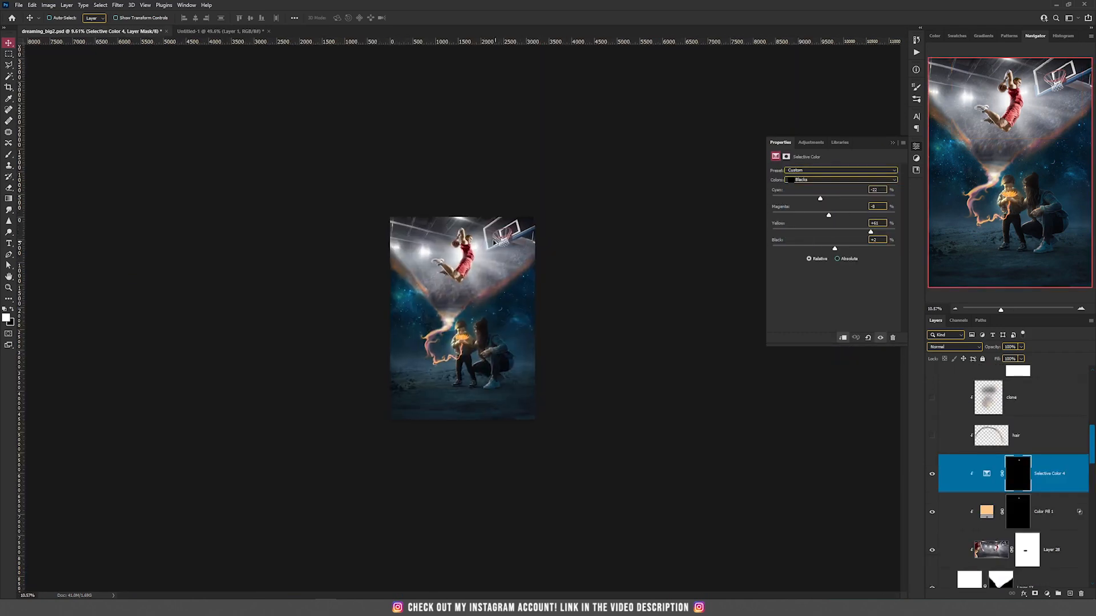
- Show the hair layer to add painted strands to the basketball player's head
{"action": "scroll", "coordinate": [494, 242], "scroll_direction": "up", "scroll_amount": 13}
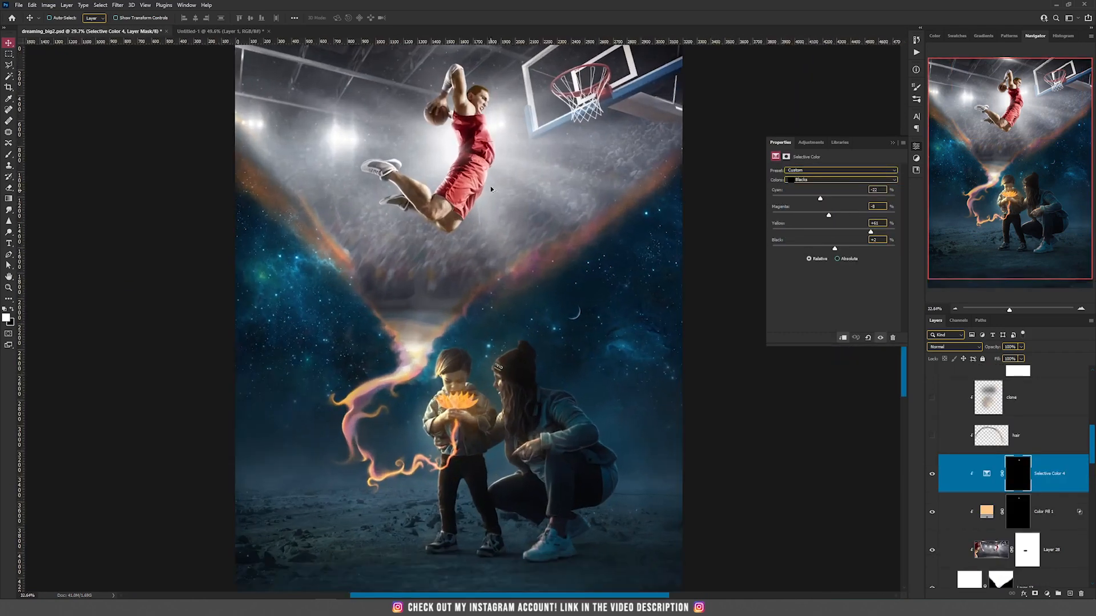
{"action": "left_click_drag", "start_coordinate": [515, 142], "coordinate": [536, 311]}
{"action": "scroll", "coordinate": [578, 274], "scroll_direction": "up", "scroll_amount": 5}
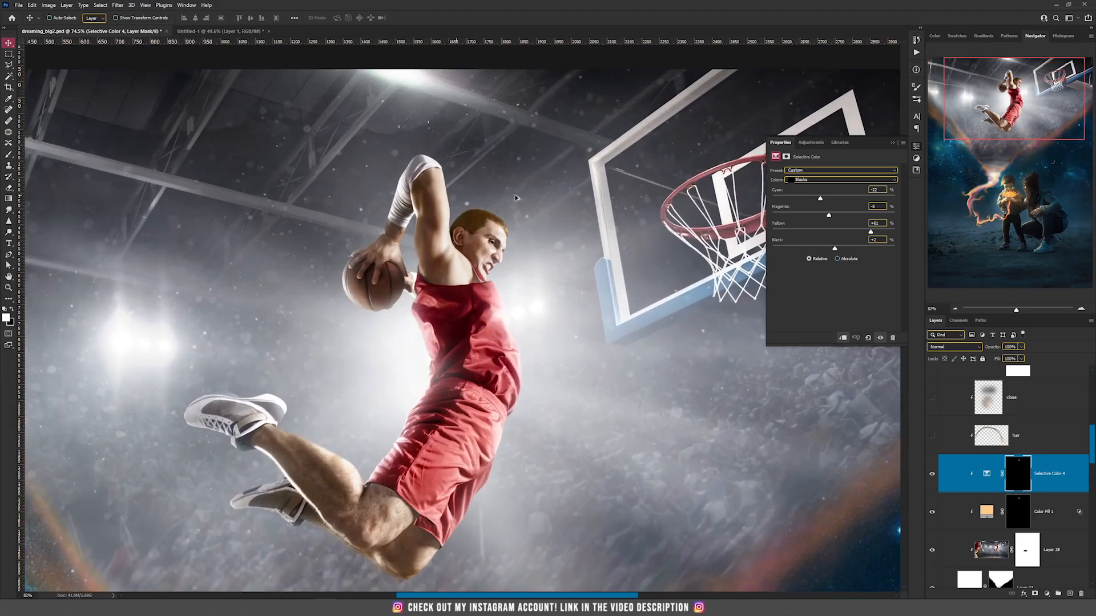
{"action": "left_click", "coordinate": [933, 438]}
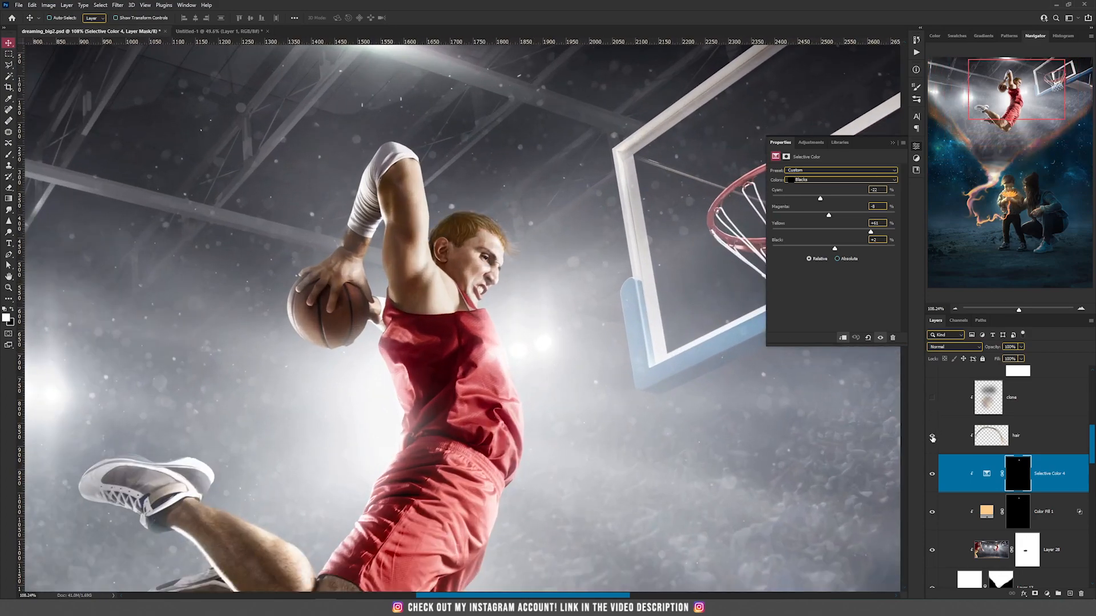
{"action": "scroll", "coordinate": [463, 235], "scroll_direction": "up", "scroll_amount": 5}
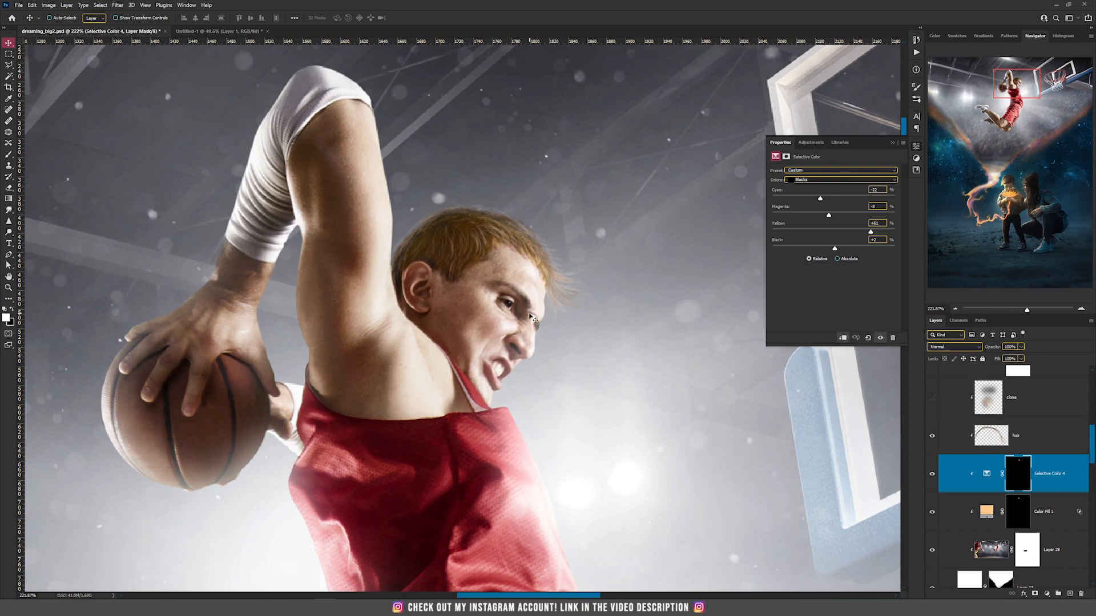
- Examine the player's recolored hair and the lower end of the arena photo where it meets the ribbon
{"action": "scroll", "coordinate": [532, 318], "scroll_direction": "down", "scroll_amount": 10}
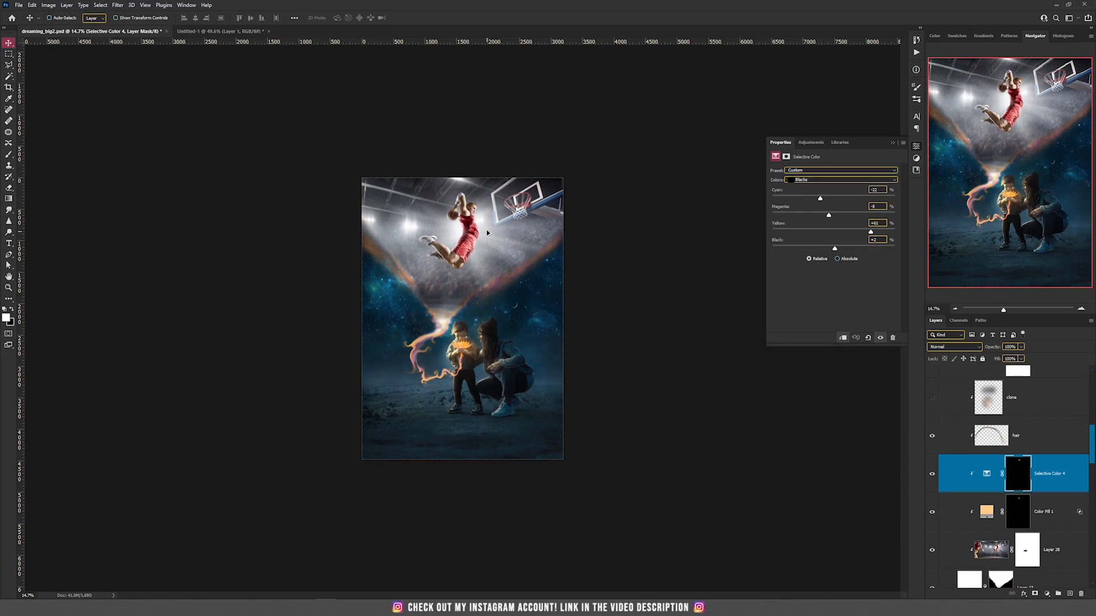
{"action": "scroll", "coordinate": [487, 225], "scroll_direction": "up", "scroll_amount": 5}
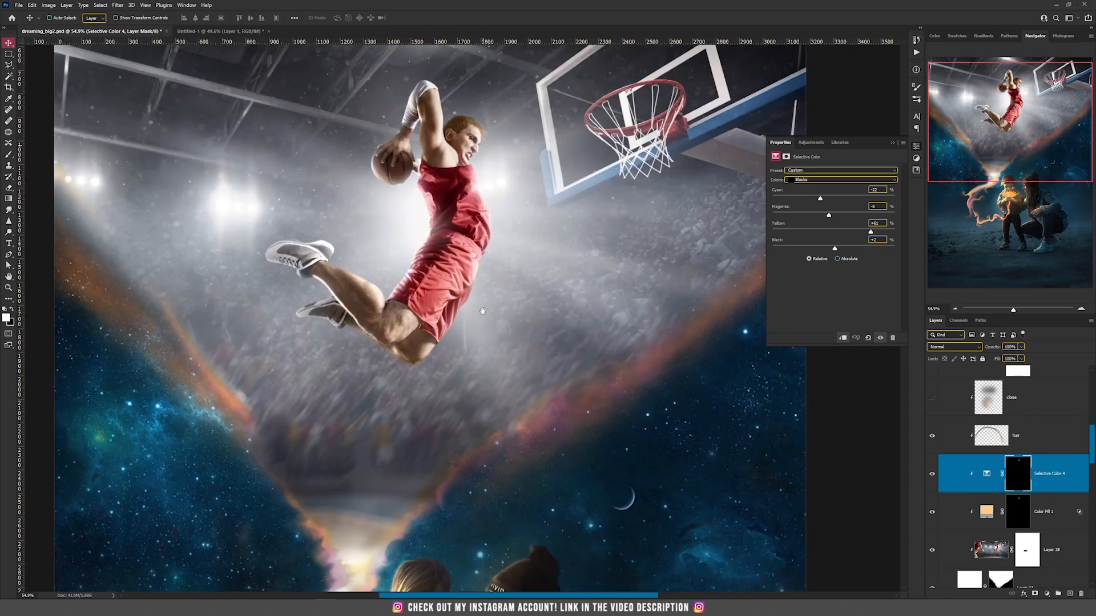
{"action": "scroll", "coordinate": [481, 303], "scroll_direction": "up", "scroll_amount": 5}
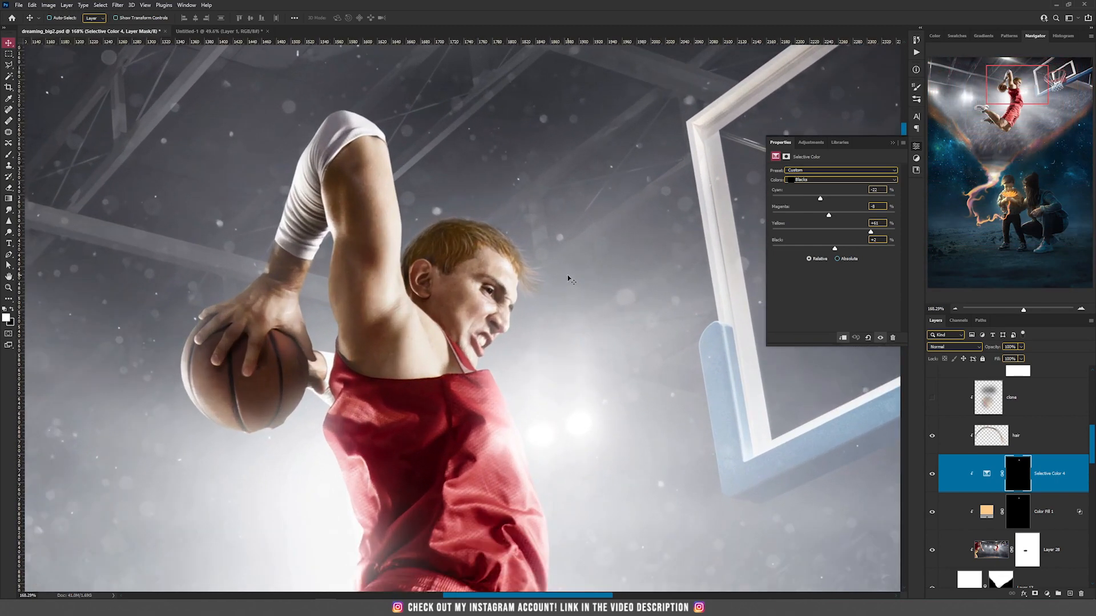
{"action": "scroll", "coordinate": [1000, 448], "scroll_direction": "up", "scroll_amount": 2}
{"action": "left_click_drag", "start_coordinate": [513, 456], "coordinate": [601, 69]}
{"action": "scroll", "coordinate": [587, 156], "scroll_direction": "down", "scroll_amount": 4}
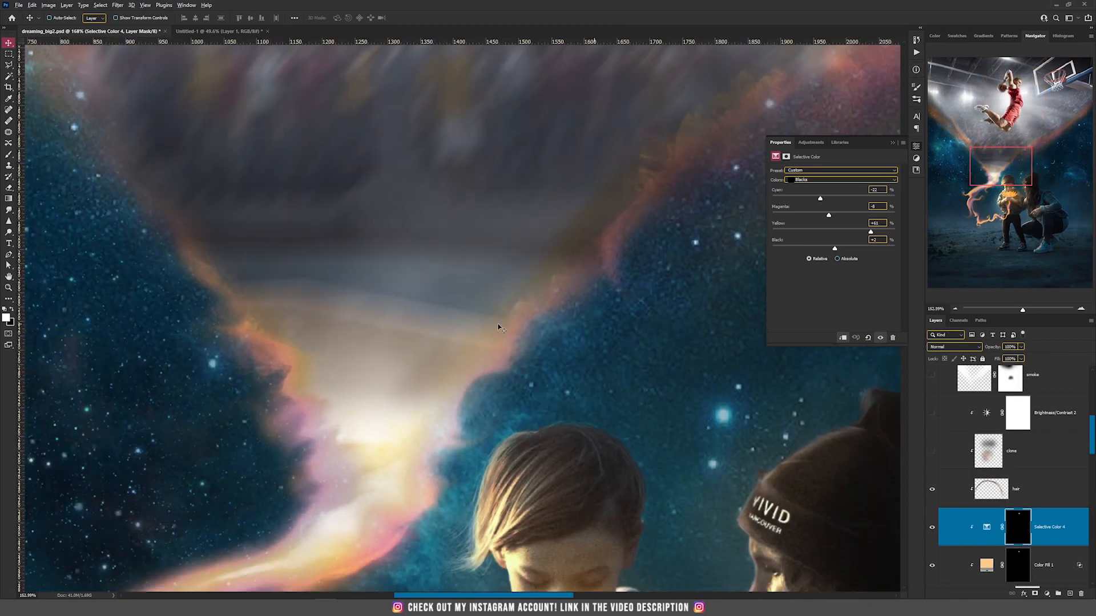
{"action": "scroll", "coordinate": [1040, 484], "scroll_direction": "down", "scroll_amount": 2}
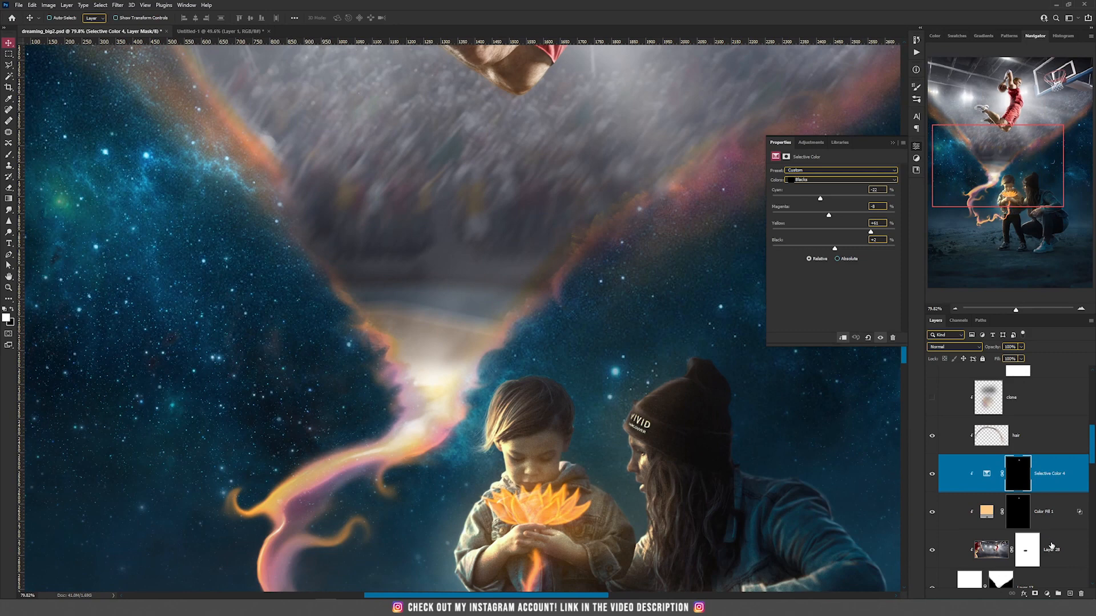
- Preview and select the clone layer over the arena's lower end, undo a trial move of it, and hide it again
{"action": "left_click", "coordinate": [1050, 550]}
{"action": "left_click_drag", "start_coordinate": [590, 304], "coordinate": [590, 299]}
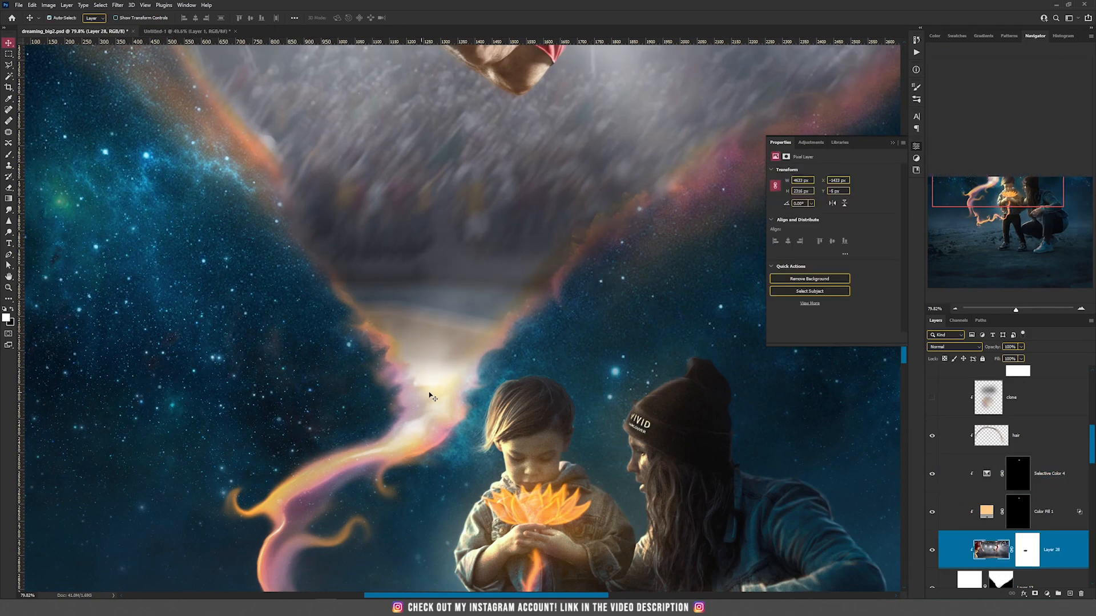
{"action": "left_click", "coordinate": [931, 400]}
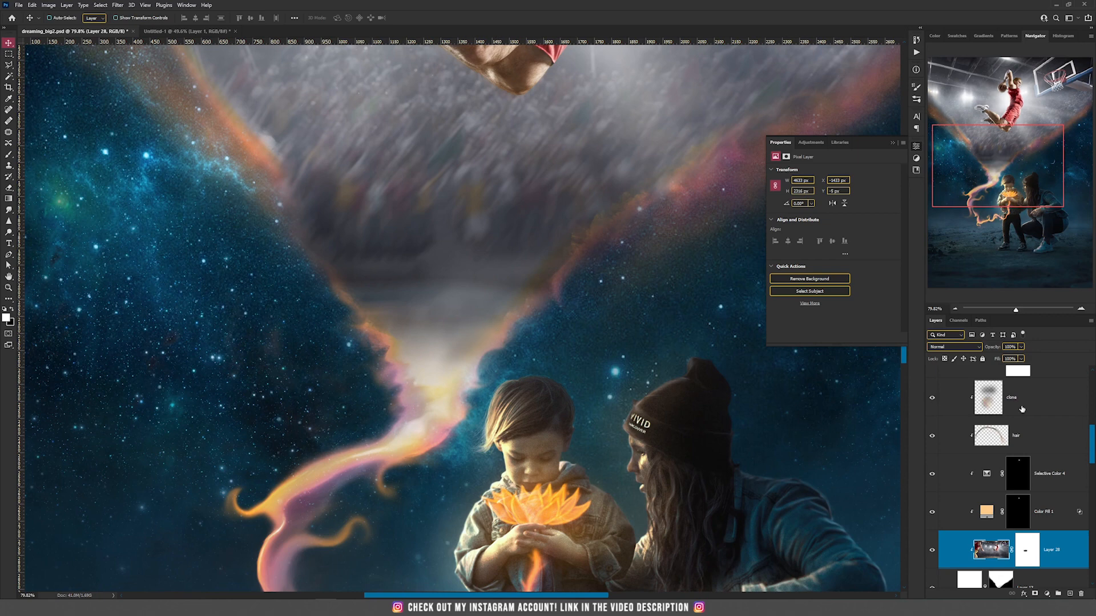
{"action": "left_click", "coordinate": [1021, 401]}
{"action": "mouse_move", "coordinate": [562, 311]}
{"action": "left_mouse_down"}
{"action": "mouse_move", "coordinate": [681, 225]}
{"action": "mouse_move", "coordinate": [577, 140]}
{"action": "mouse_move", "coordinate": [571, 164]}
{"action": "left_mouse_up"}
{"action": "key", "text": "ctrl+z"}
{"action": "left_click", "coordinate": [931, 399]}
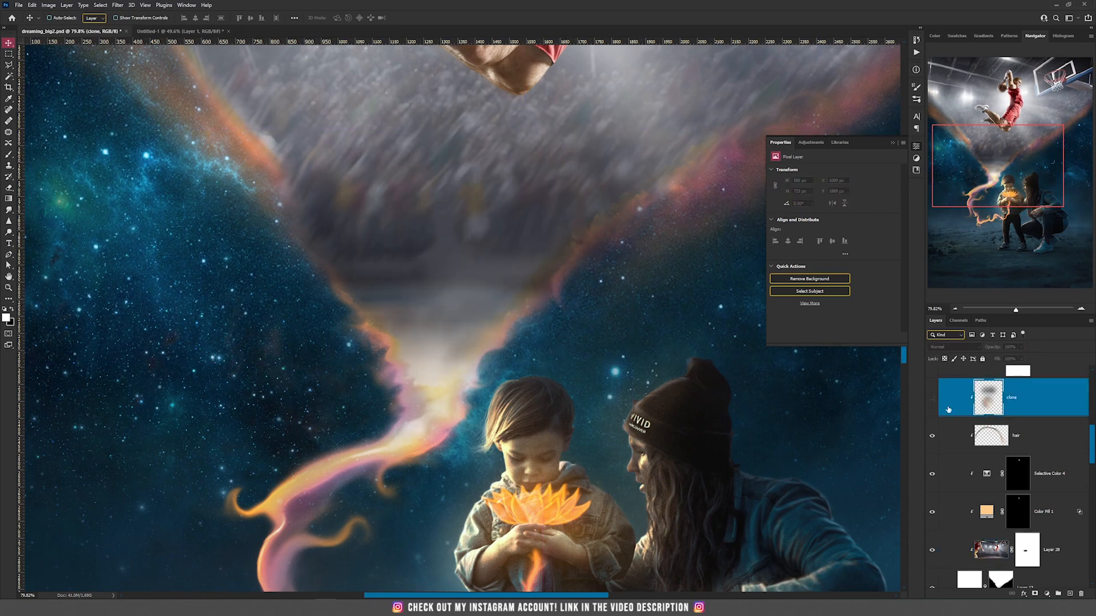
- Try cloning arena texture over the bright seam above the ribbon with Clone Stamp on a new clipped layer, and delete that layer
{"action": "left_click", "coordinate": [1069, 594]}
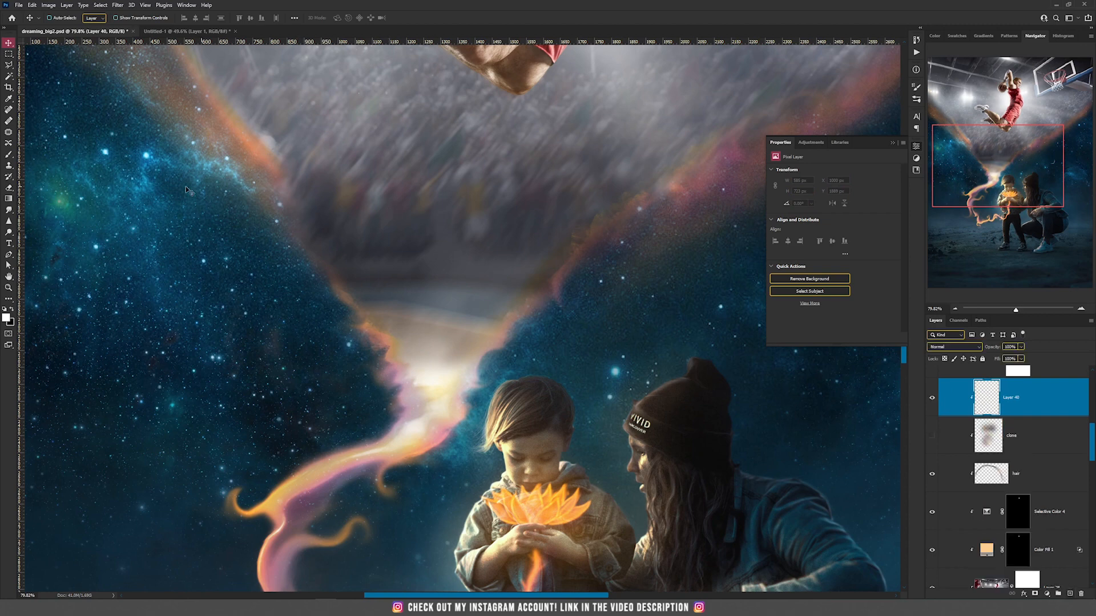
{"action": "left_click", "coordinate": [13, 171]}
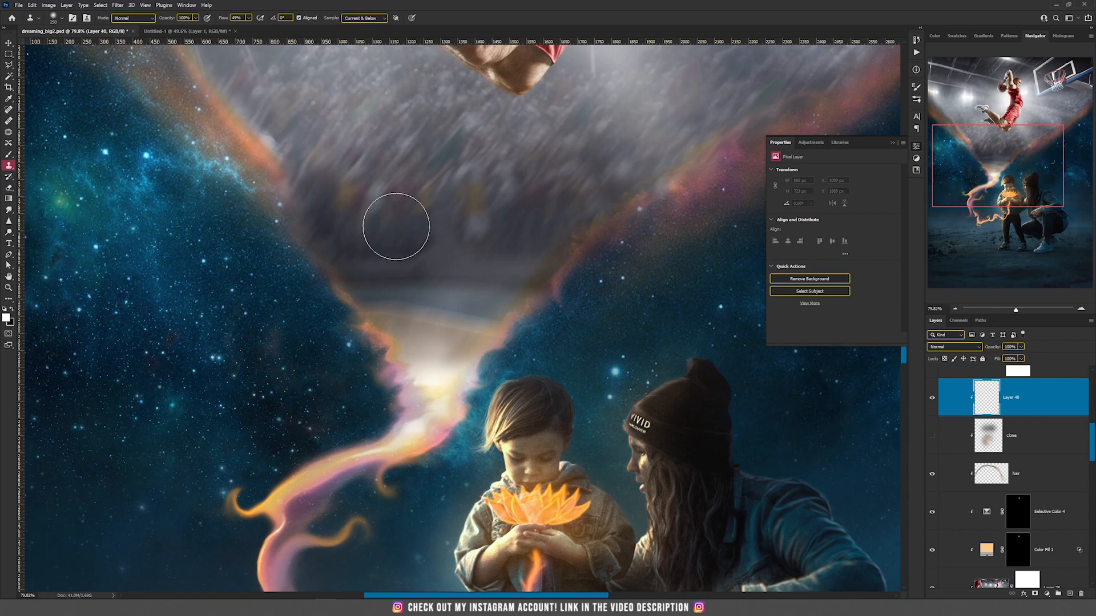
{"action": "scroll", "coordinate": [456, 206], "scroll_direction": "down", "scroll_amount": 2}
{"action": "scroll", "coordinate": [456, 205], "scroll_direction": "down", "scroll_amount": 5}
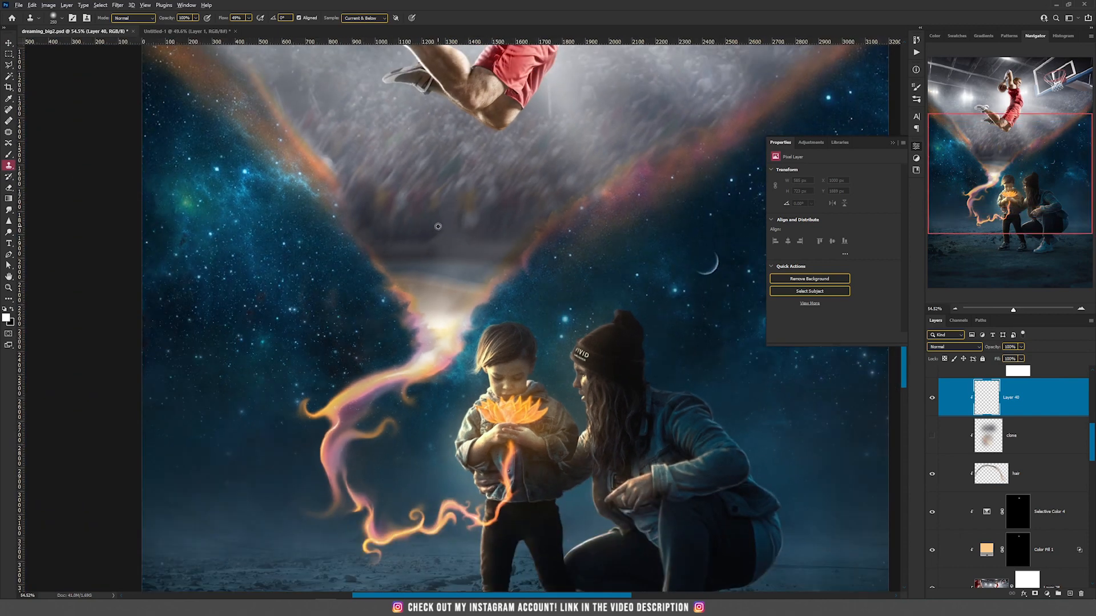
{"action": "mouse_move", "coordinate": [427, 250]}
{"action": "left_mouse_down"}
{"action": "mouse_move", "coordinate": [445, 342]}
{"action": "mouse_move", "coordinate": [451, 308]}
{"action": "left_mouse_up"}
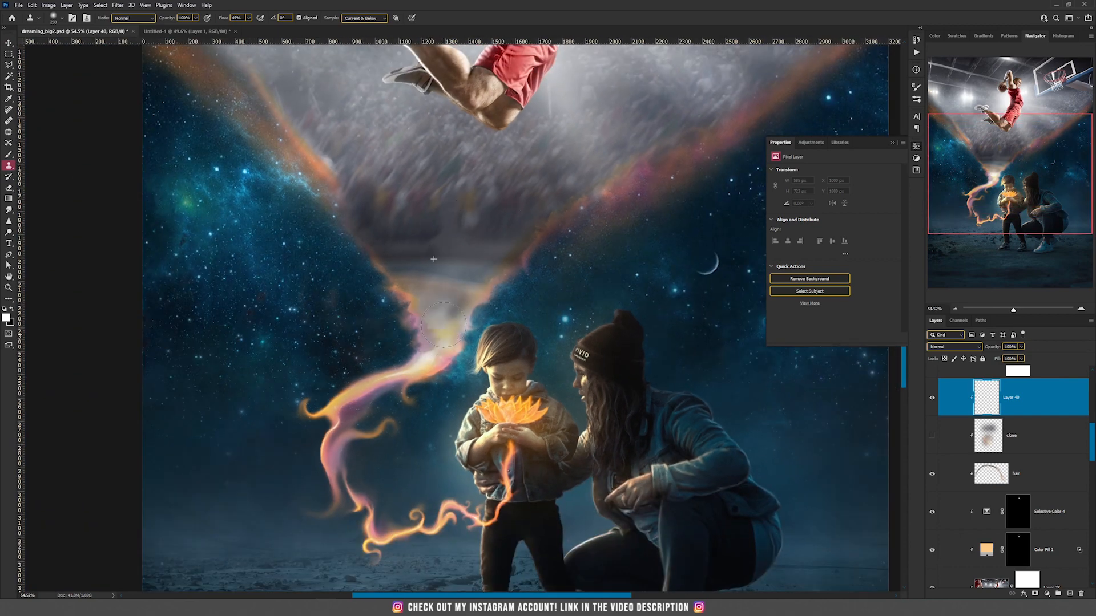
{"action": "mouse_move", "coordinate": [478, 264]}
{"action": "left_mouse_down"}
{"action": "mouse_move", "coordinate": [478, 295]}
{"action": "mouse_move", "coordinate": [392, 284]}
{"action": "mouse_move", "coordinate": [436, 354]}
{"action": "mouse_move", "coordinate": [415, 361]}
{"action": "mouse_move", "coordinate": [437, 343]}
{"action": "left_mouse_up"}
{"action": "key", "text": "v"}
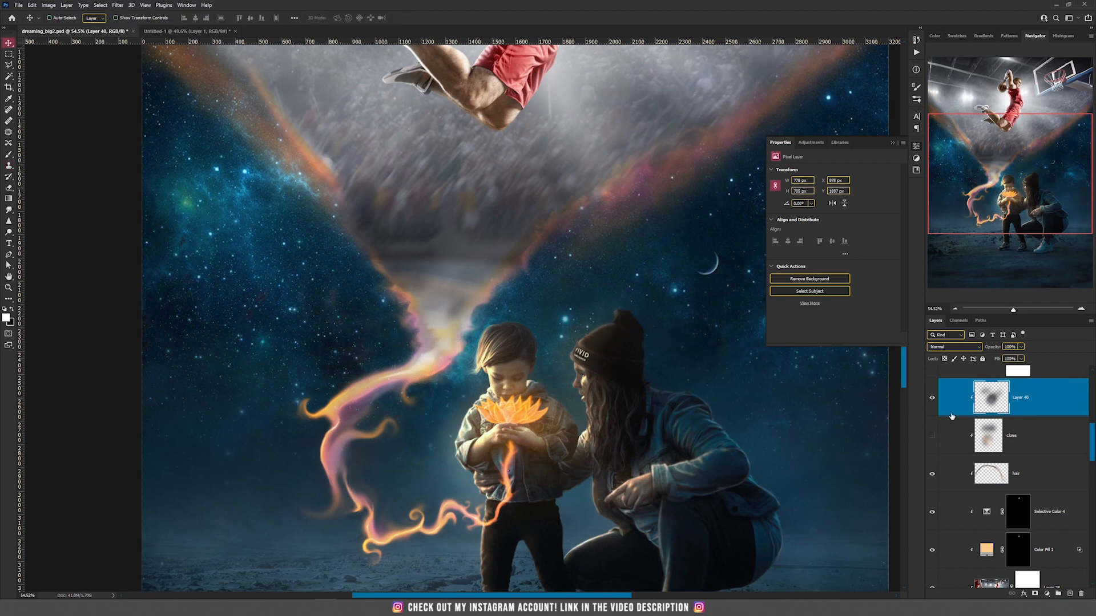
{"action": "key", "text": "Delete"}
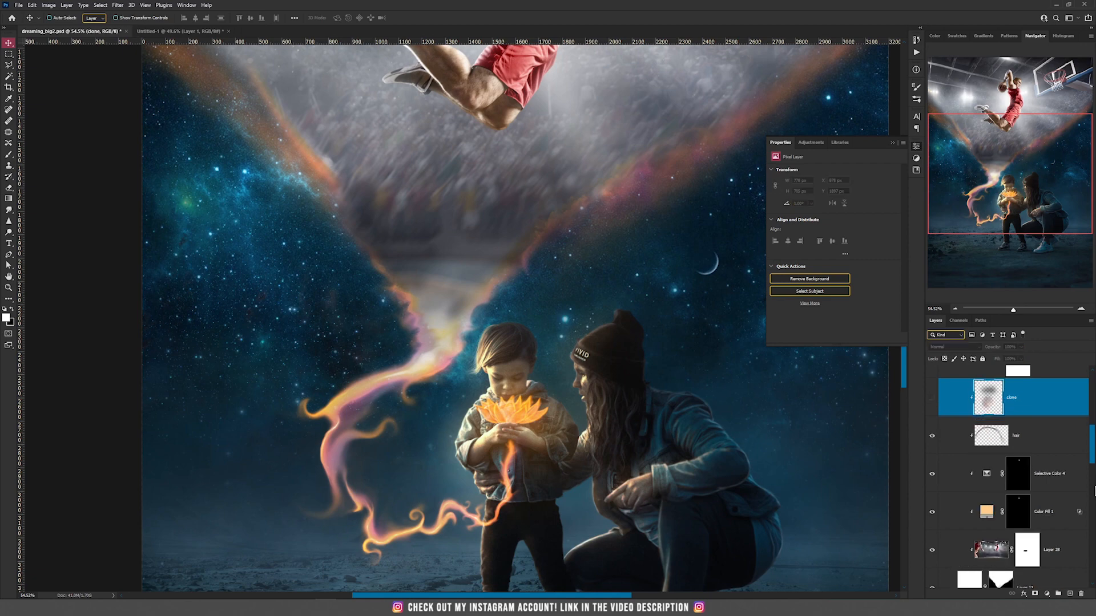
- Show the clone layer again to cover the seam at the arena photo's lower end
{"action": "left_click", "coordinate": [932, 397]}
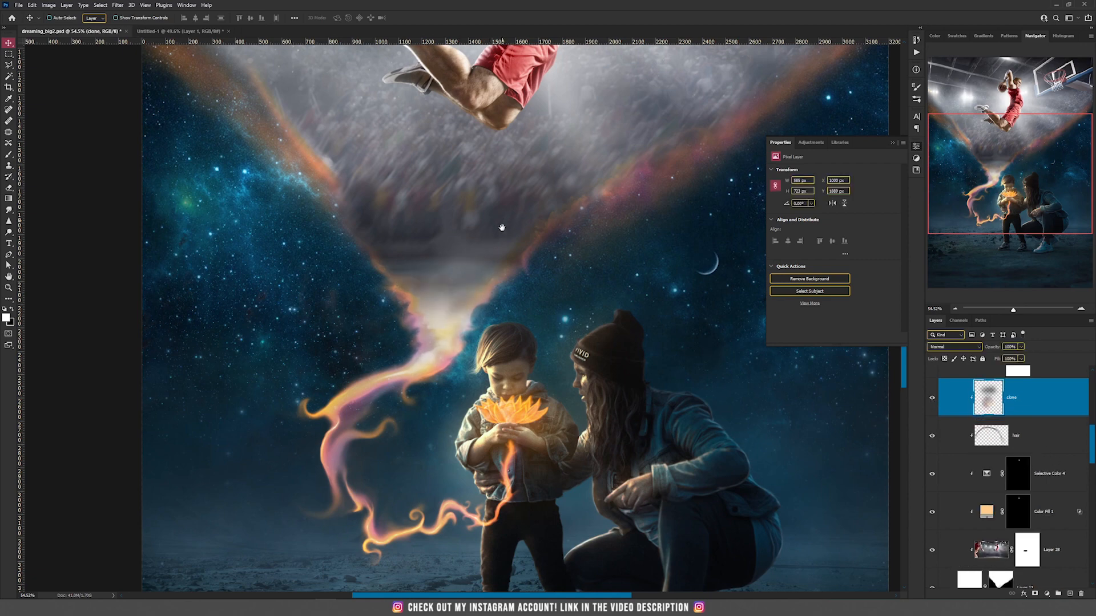
{"action": "left_click_drag", "start_coordinate": [502, 228], "coordinate": [489, 351]}
{"action": "scroll", "coordinate": [1044, 448], "scroll_direction": "up", "scroll_amount": 2}
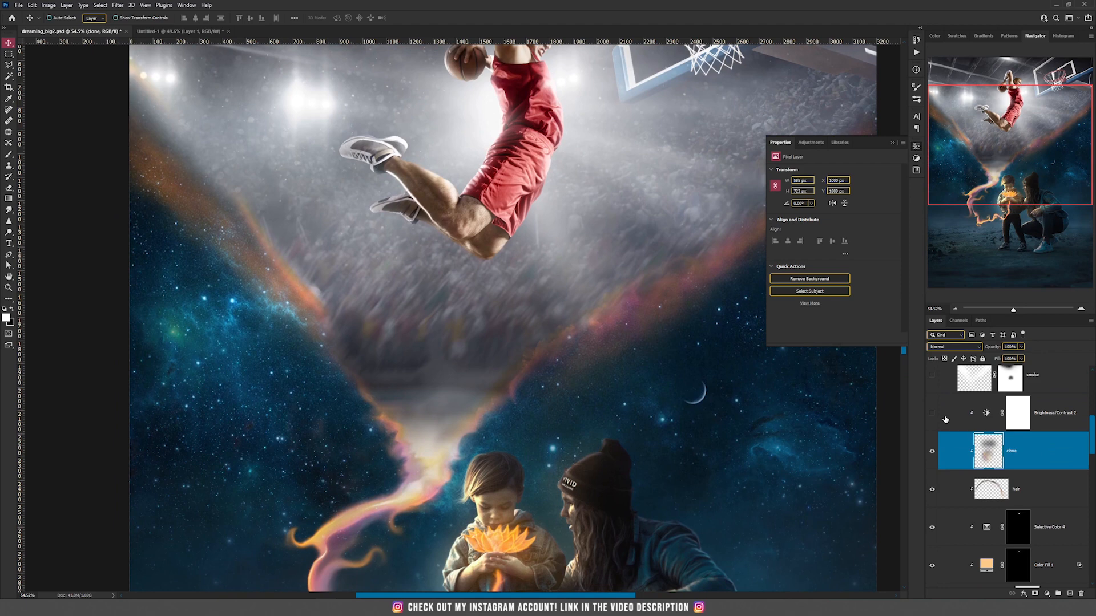
{"action": "scroll", "coordinate": [737, 379], "scroll_direction": "down", "scroll_amount": 3}
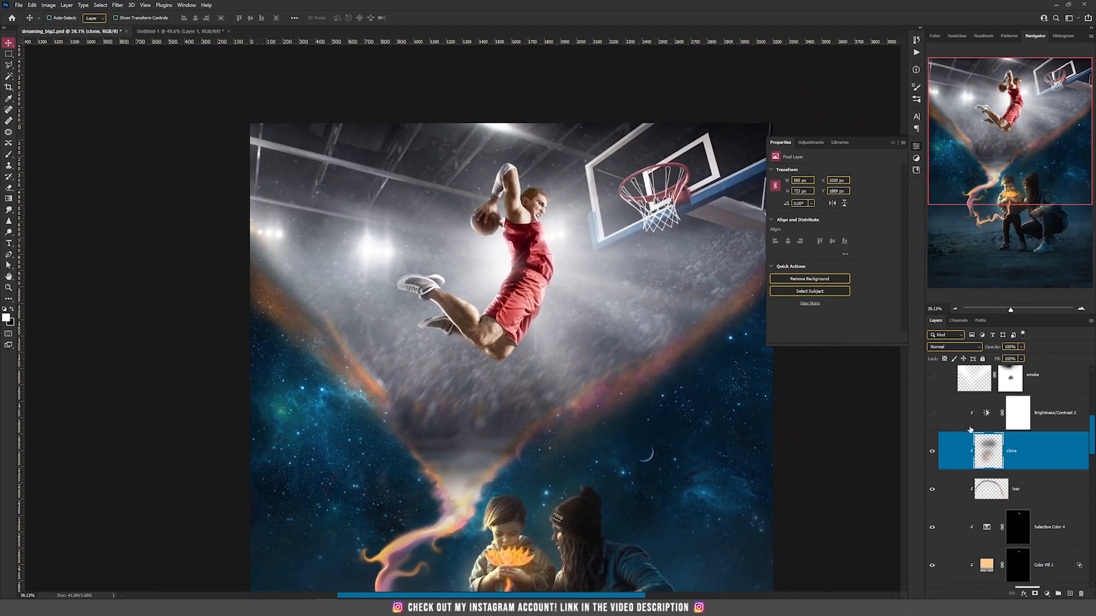
- Show the Brightness/Contrast 2 adjustment clipped over the player scene and open its settings
{"action": "left_click", "coordinate": [932, 413]}
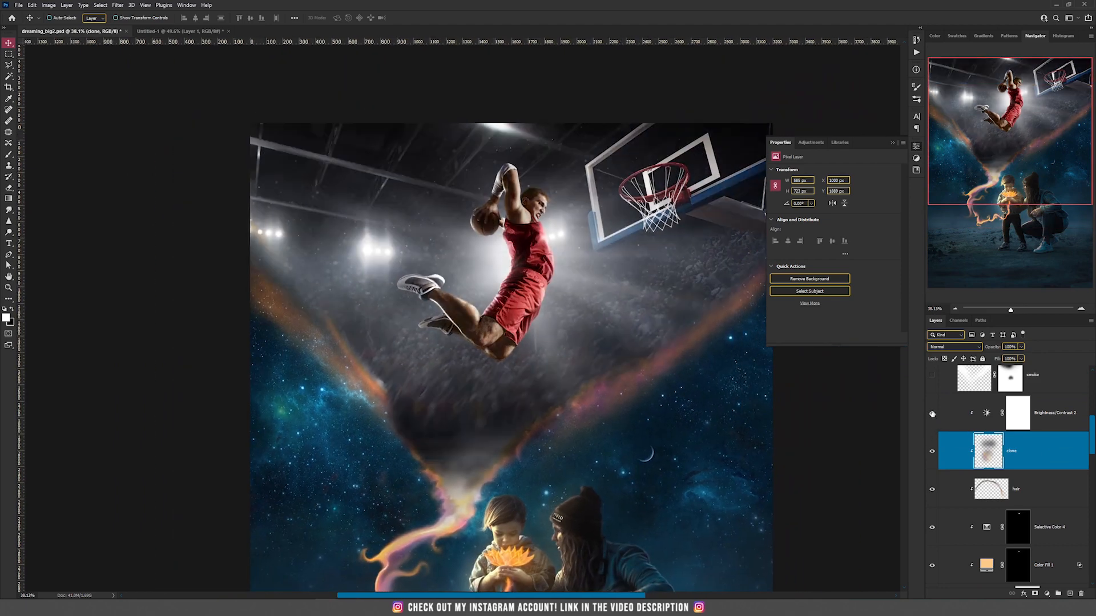
{"action": "left_click", "coordinate": [989, 416]}
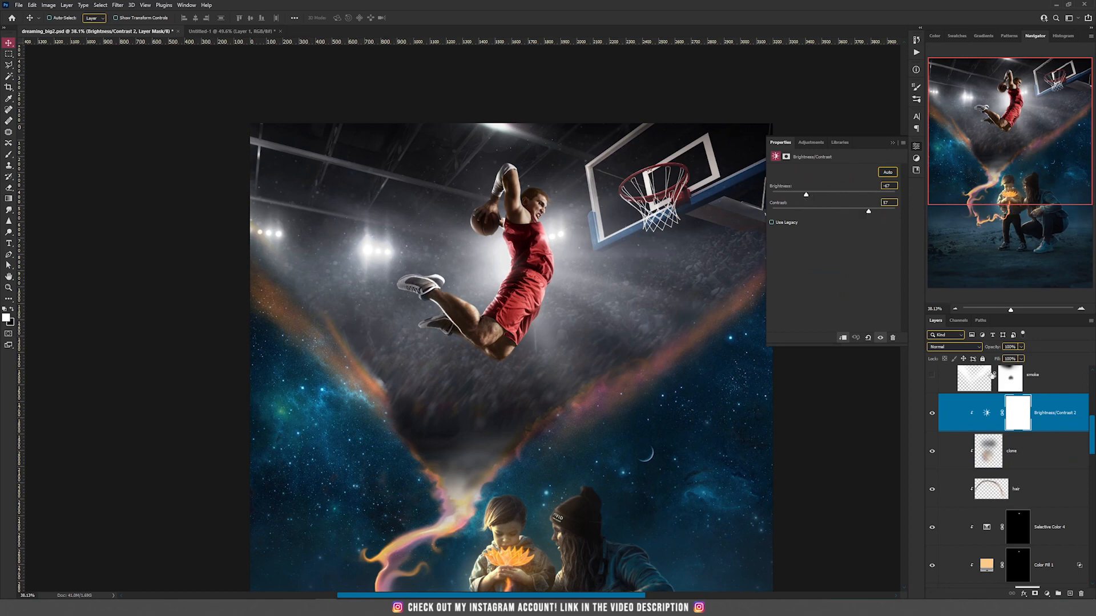
{"action": "scroll", "coordinate": [570, 349], "scroll_direction": "down", "scroll_amount": 6}
{"action": "scroll", "coordinate": [566, 342], "scroll_direction": "up", "scroll_amount": 1}
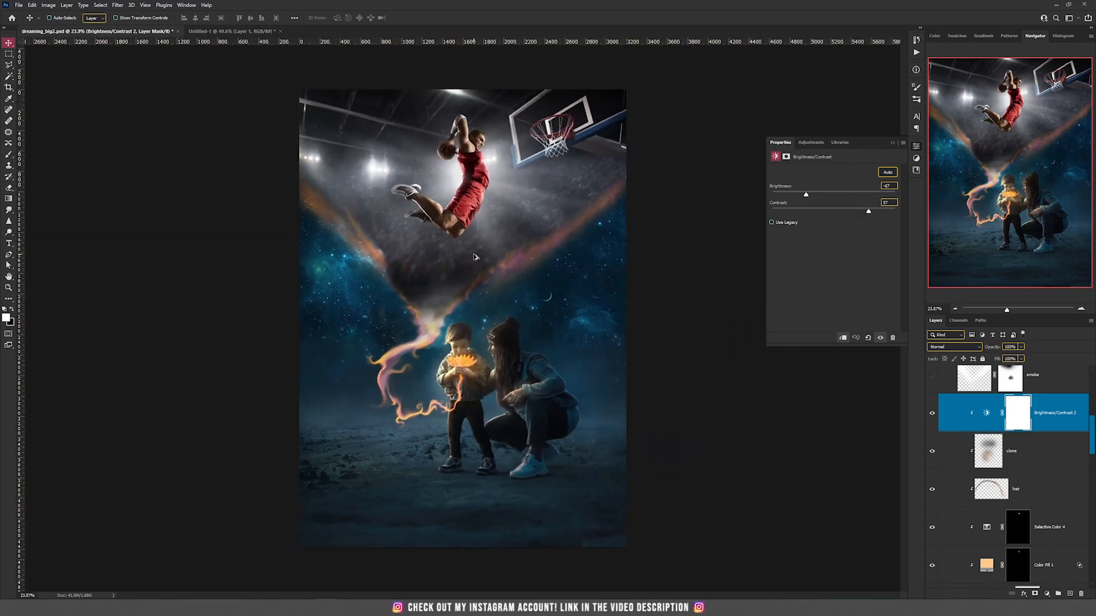
{"action": "scroll", "coordinate": [476, 258], "scroll_direction": "up", "scroll_amount": 3}
{"action": "scroll", "coordinate": [983, 436], "scroll_direction": "up", "scroll_amount": 2}
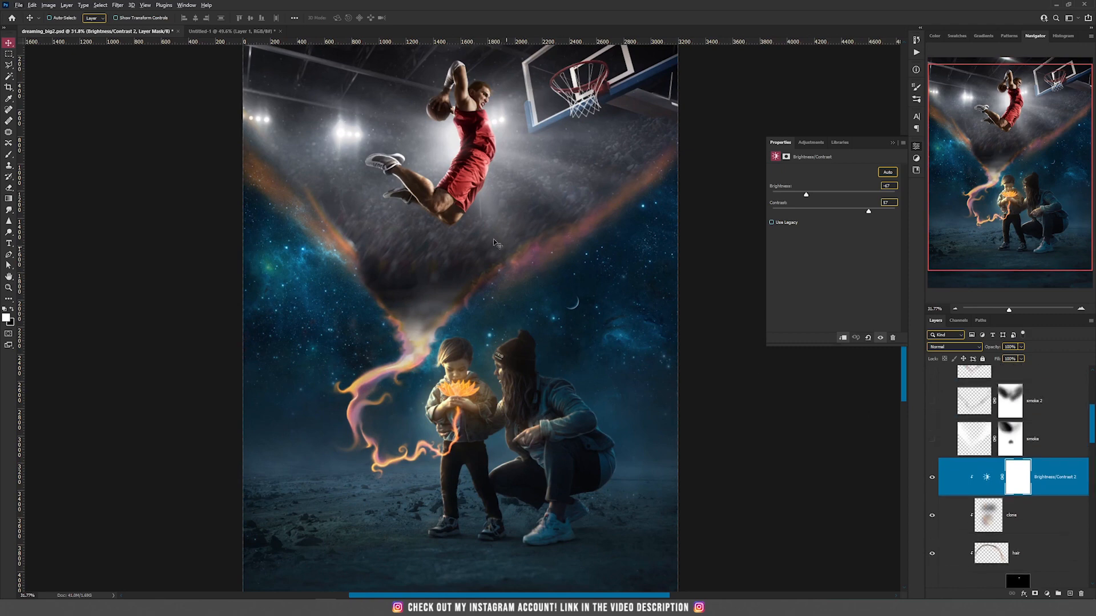
{"action": "scroll", "coordinate": [494, 243], "scroll_direction": "up", "scroll_amount": 3}
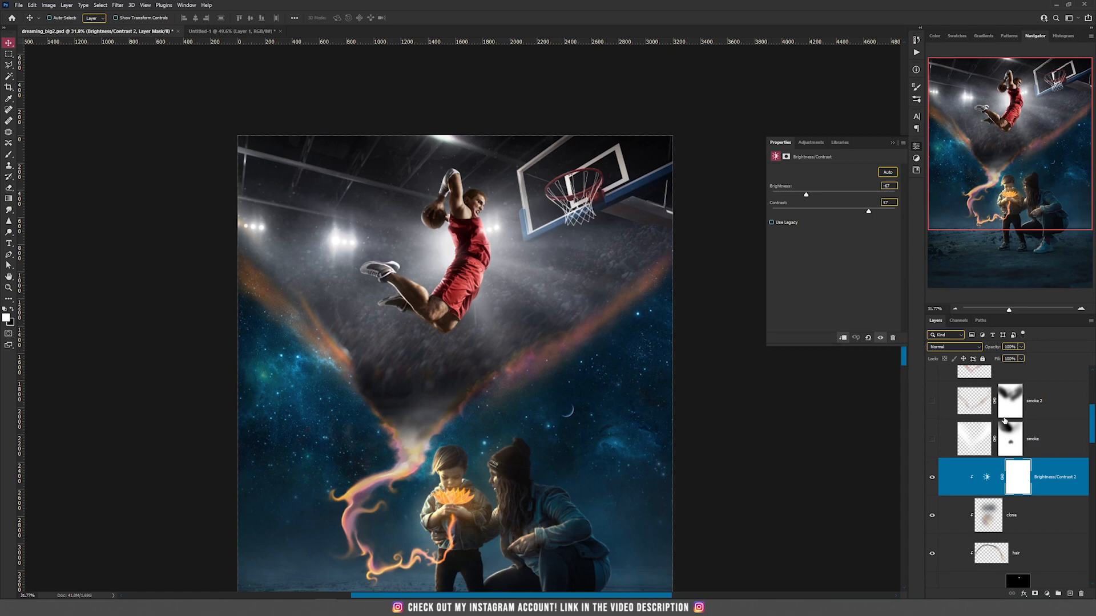
- Preview the smoke layer over the light beam and hide it again
{"action": "left_click", "coordinate": [932, 440]}
{"action": "left_click", "coordinate": [952, 440]}
{"action": "left_click_drag", "start_coordinate": [671, 299], "coordinate": [609, 362]}
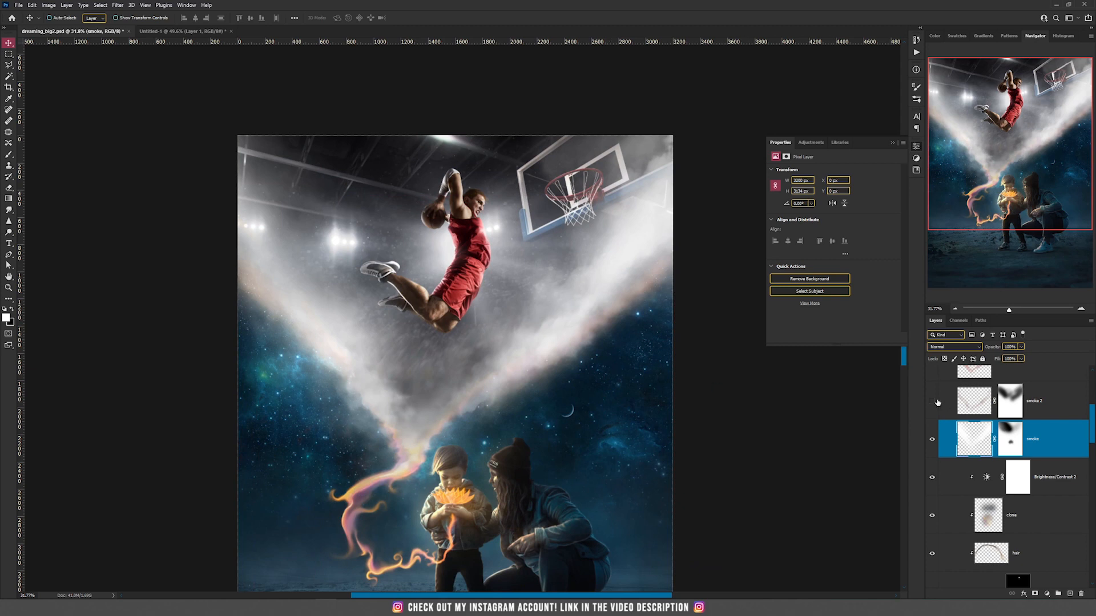
{"action": "left_click", "coordinate": [933, 440]}
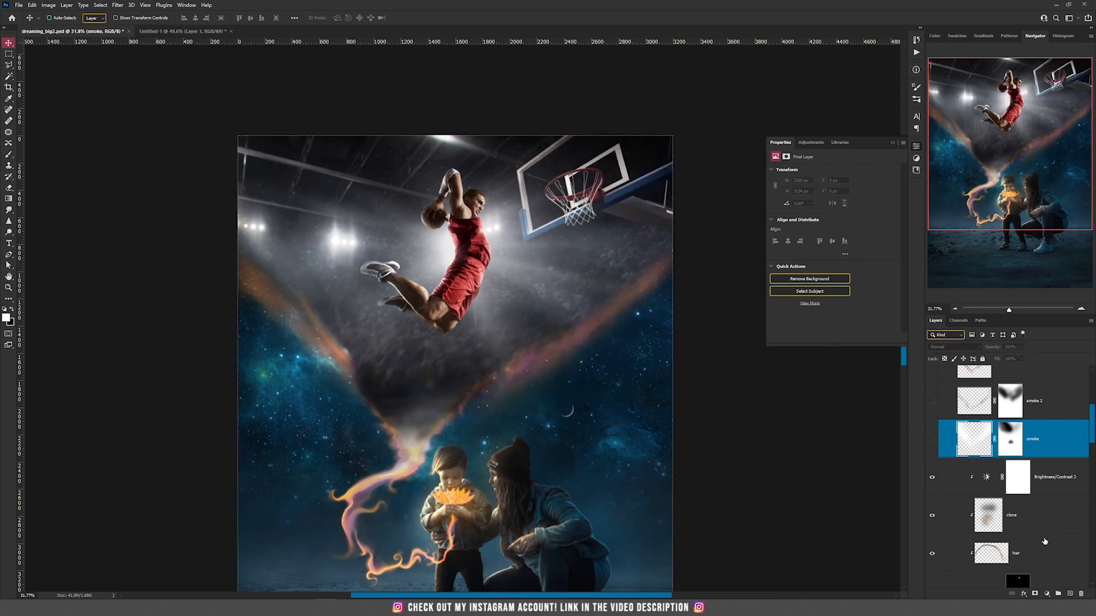
- Create a new layer above the smoke layer and set up a cloud-shaped brush at 1100 px with a 30° angle
{"action": "left_click", "coordinate": [1070, 595]}
{"action": "key", "text": "b"}
{"action": "right_click", "coordinate": [557, 251]}
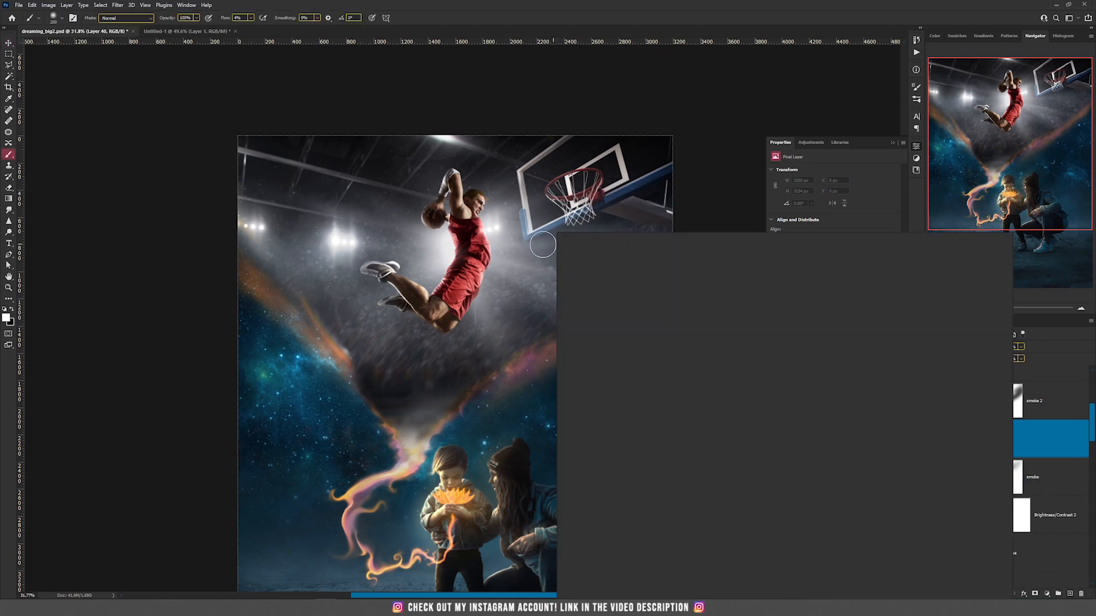
{"action": "left_click", "coordinate": [689, 338]}
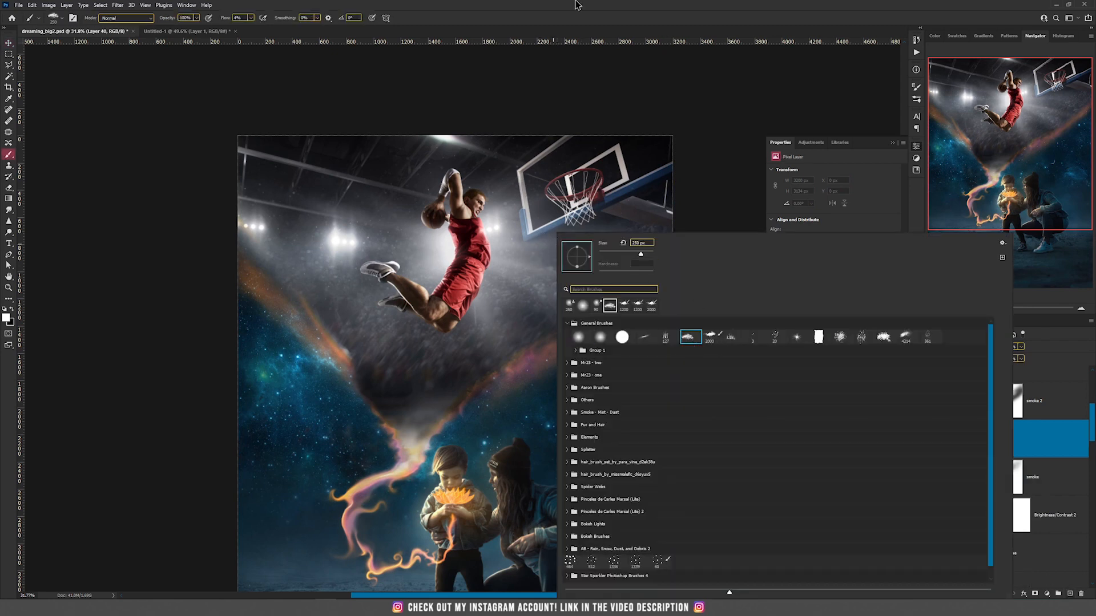
{"action": "key", "text": "Return"}
{"action": "key", "text": "bracketright"}
{"action": "key", "text": "bracketright"}
{"action": "key", "text": "bracketright"}
{"action": "key", "text": "bracketright"}
{"action": "key", "text": "bracketright"}
{"action": "key", "text": "bracketright"}
{"action": "key", "text": "bracketright"}
{"action": "key", "text": "bracketright"}
{"action": "key", "text": "bracketright"}
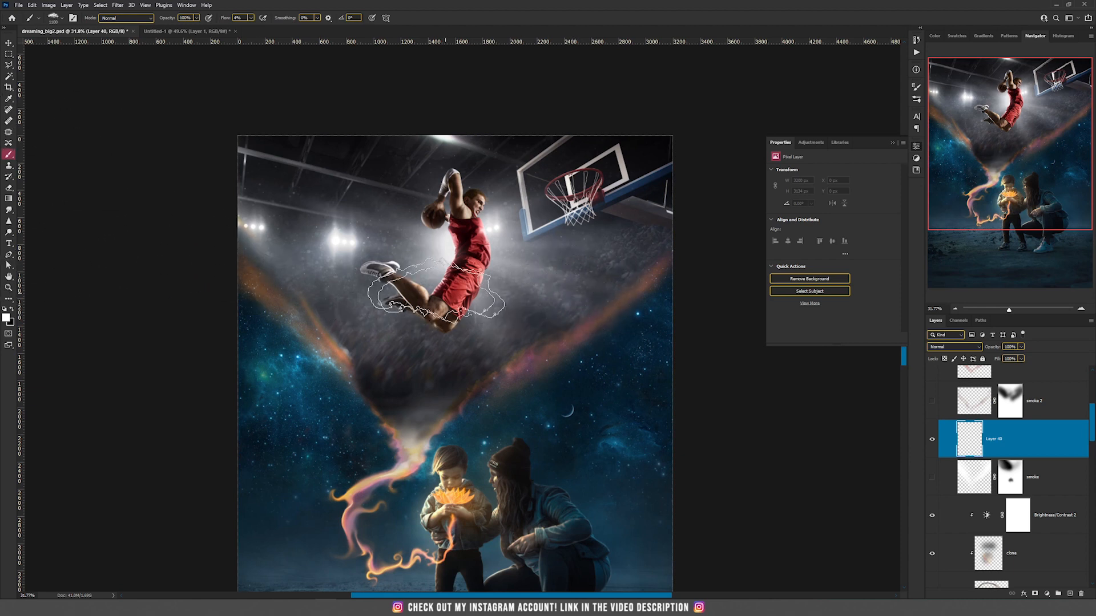
{"action": "right_click", "coordinate": [438, 257]}
{"action": "left_click_drag", "start_coordinate": [445, 256], "coordinate": [444, 252]}
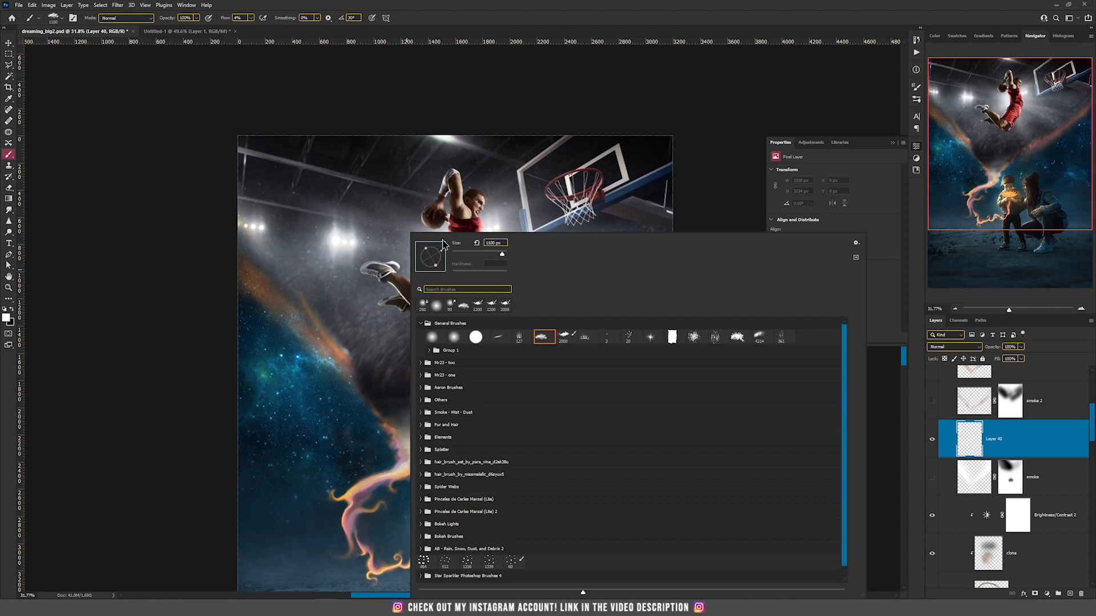
{"action": "key", "text": "Return"}
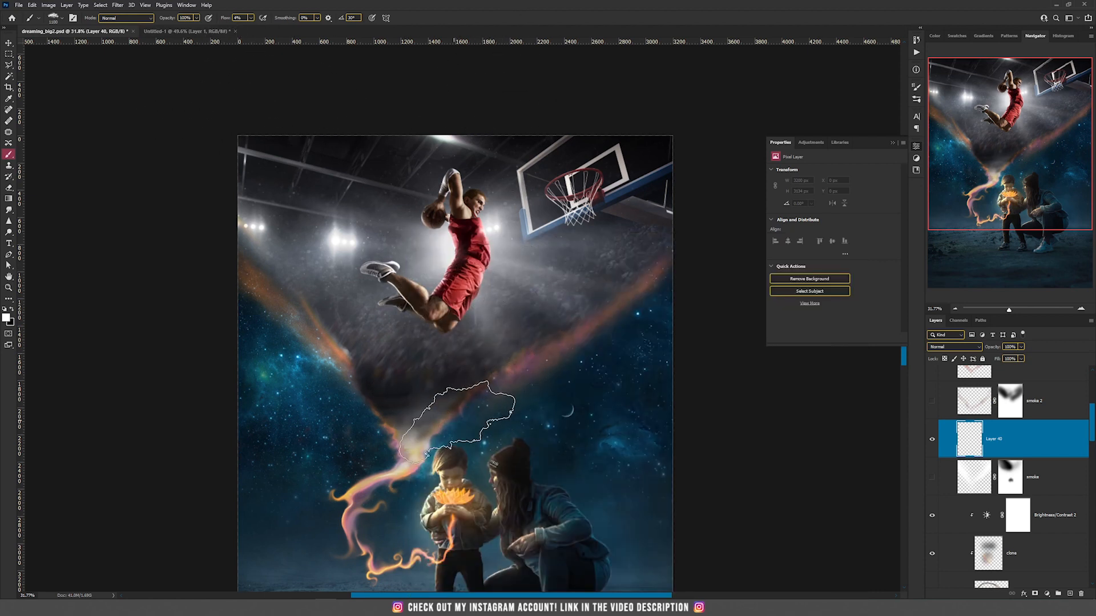
- Try painting white smoke along the beam's right edge, and along its left edge with the brush angled at 128°
{"action": "left_click", "coordinate": [493, 388]}
{"action": "mouse_move", "coordinate": [614, 310]}
{"action": "left_mouse_down"}
{"action": "mouse_move", "coordinate": [679, 238]}
{"action": "mouse_move", "coordinate": [544, 294]}
{"action": "mouse_move", "coordinate": [490, 355]}
{"action": "mouse_move", "coordinate": [499, 388]}
{"action": "mouse_move", "coordinate": [650, 268]}
{"action": "mouse_move", "coordinate": [565, 274]}
{"action": "mouse_move", "coordinate": [425, 322]}
{"action": "mouse_move", "coordinate": [451, 311]}
{"action": "left_mouse_up"}
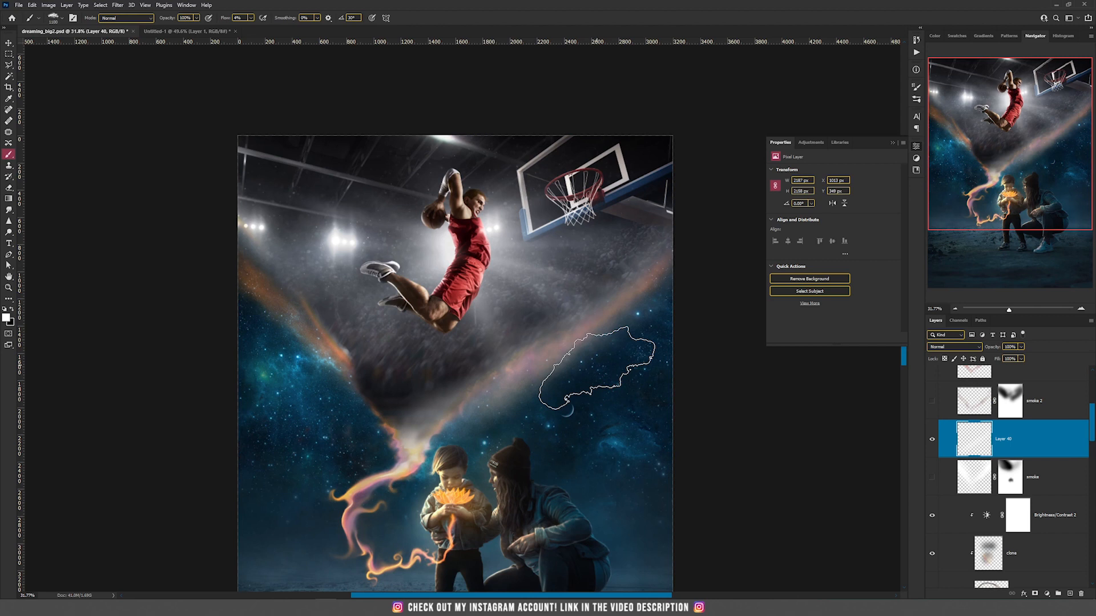
{"action": "mouse_move", "coordinate": [461, 405]}
{"action": "left_mouse_down"}
{"action": "mouse_move", "coordinate": [563, 339]}
{"action": "mouse_move", "coordinate": [573, 277]}
{"action": "left_mouse_up"}
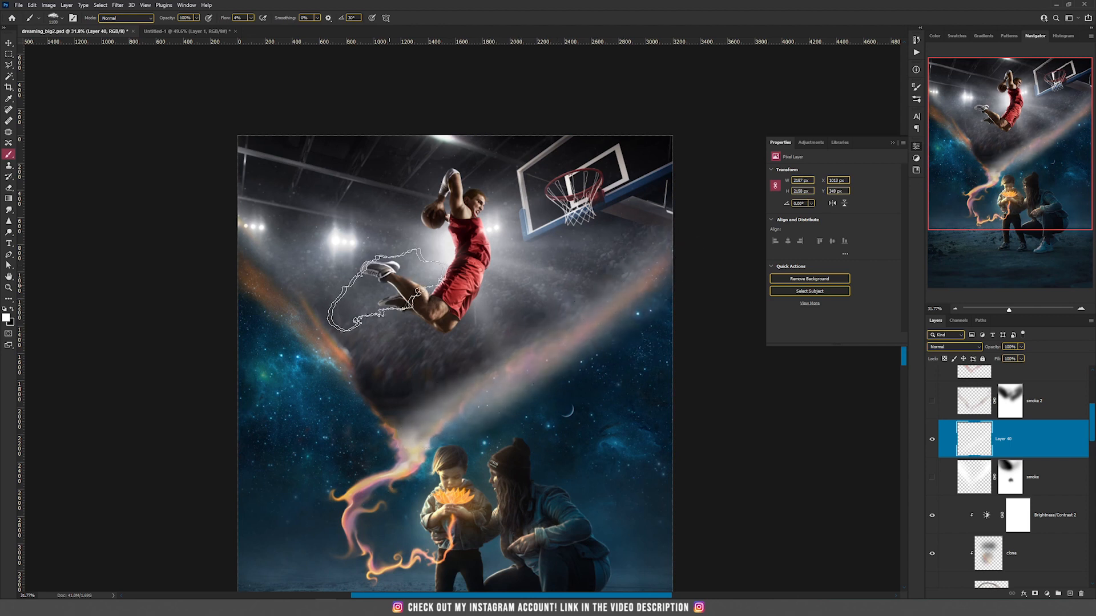
{"action": "right_click", "coordinate": [368, 292]}
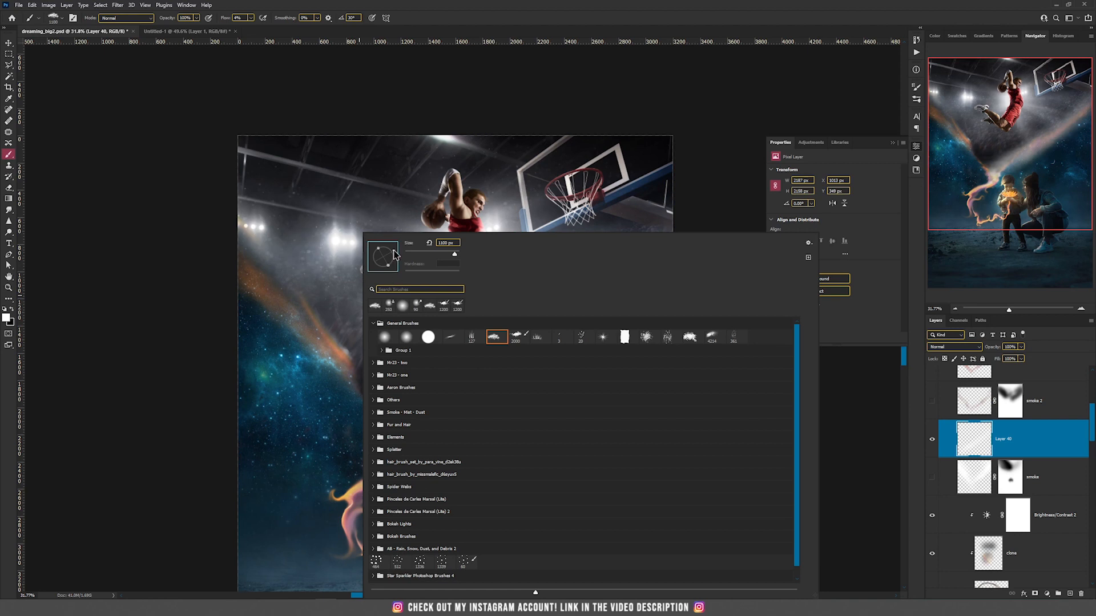
{"action": "left_click_drag", "start_coordinate": [392, 251], "coordinate": [376, 247]}
{"action": "mouse_move", "coordinate": [264, 252]}
{"action": "left_mouse_down"}
{"action": "mouse_move", "coordinate": [377, 395]}
{"action": "mouse_move", "coordinate": [244, 249]}
{"action": "mouse_move", "coordinate": [307, 317]}
{"action": "mouse_move", "coordinate": [275, 278]}
{"action": "mouse_move", "coordinate": [270, 291]}
{"action": "mouse_move", "coordinate": [291, 317]}
{"action": "mouse_move", "coordinate": [358, 370]}
{"action": "mouse_move", "coordinate": [394, 418]}
{"action": "mouse_move", "coordinate": [303, 284]}
{"action": "mouse_move", "coordinate": [231, 217]}
{"action": "mouse_move", "coordinate": [226, 191]}
{"action": "mouse_move", "coordinate": [289, 320]}
{"action": "mouse_move", "coordinate": [337, 351]}
{"action": "left_mouse_up"}
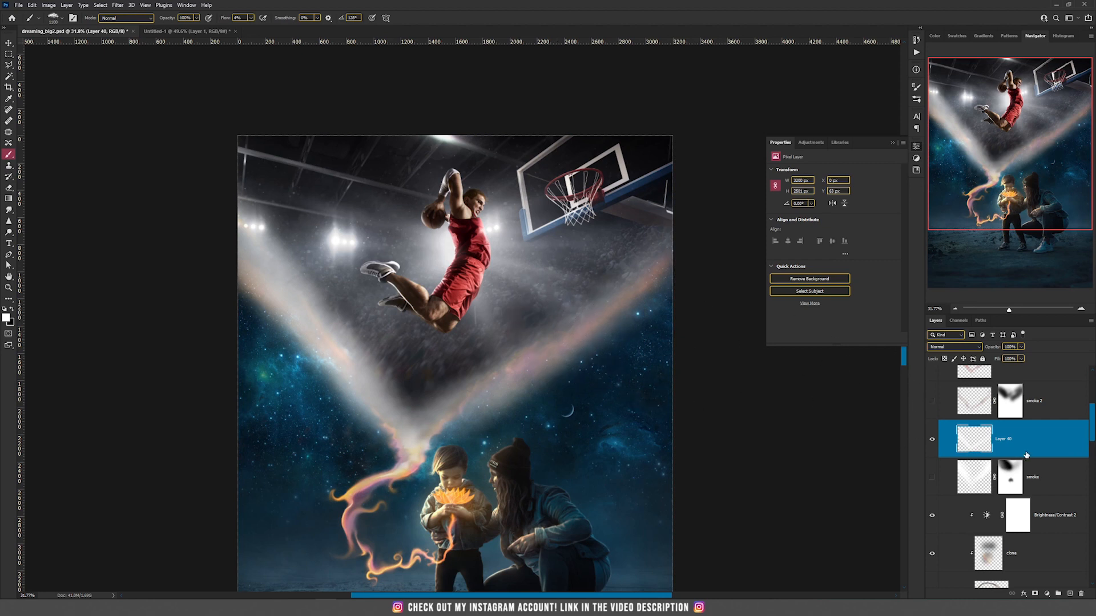
- Delete the hand-painted smoke layer and show the prepared smoke layer instead
{"action": "key", "text": "Delete"}
{"action": "left_click", "coordinate": [933, 440]}
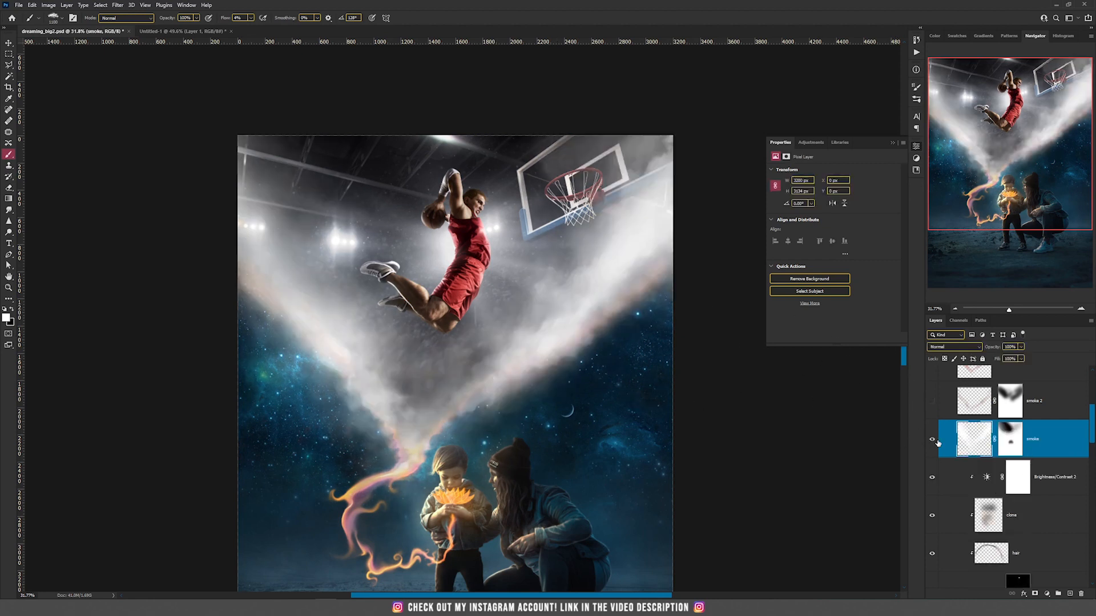
{"action": "key", "text": "v"}
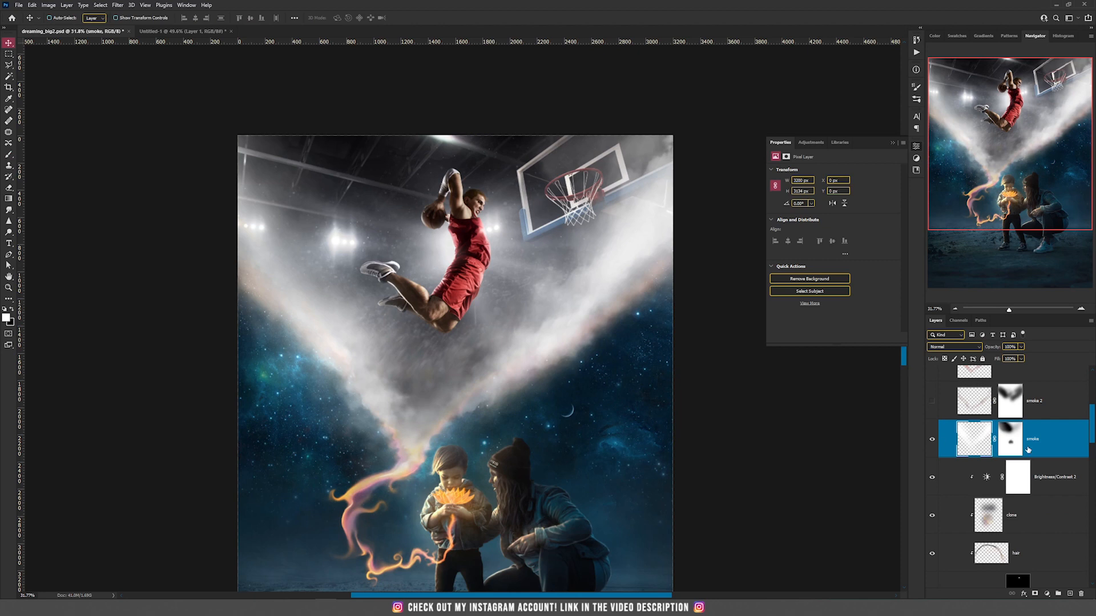
- Show and select the smoke 2 color layer, and inspect the tinted smoke where the beam meets the ribbon
{"action": "scroll", "coordinate": [1005, 448], "scroll_direction": "up", "scroll_amount": 1}
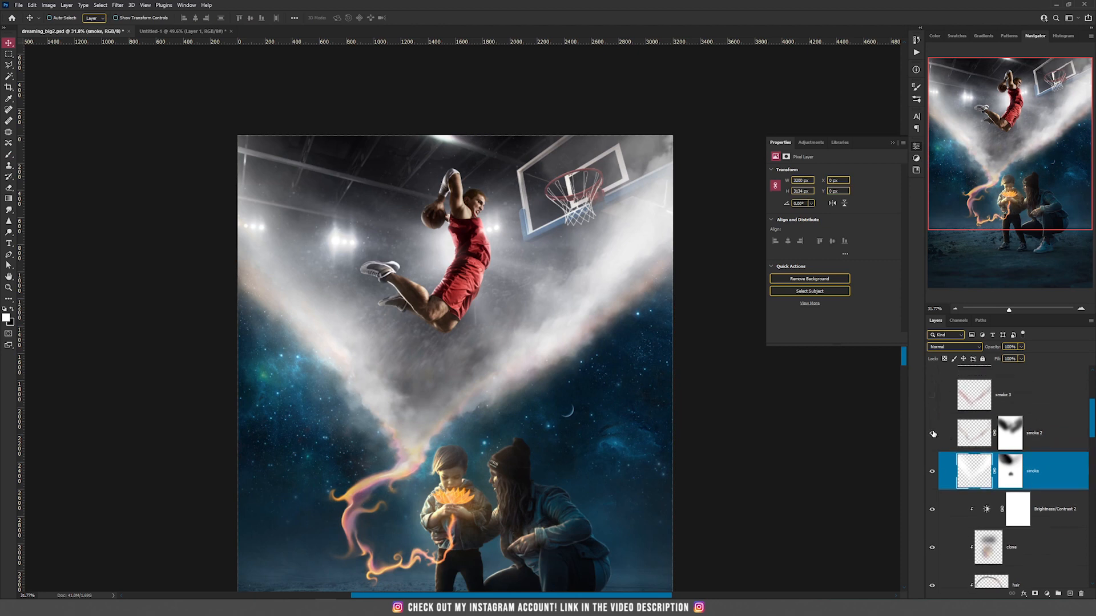
{"action": "left_click", "coordinate": [973, 433]}
{"action": "left_click_drag", "start_coordinate": [527, 357], "coordinate": [556, 349]}
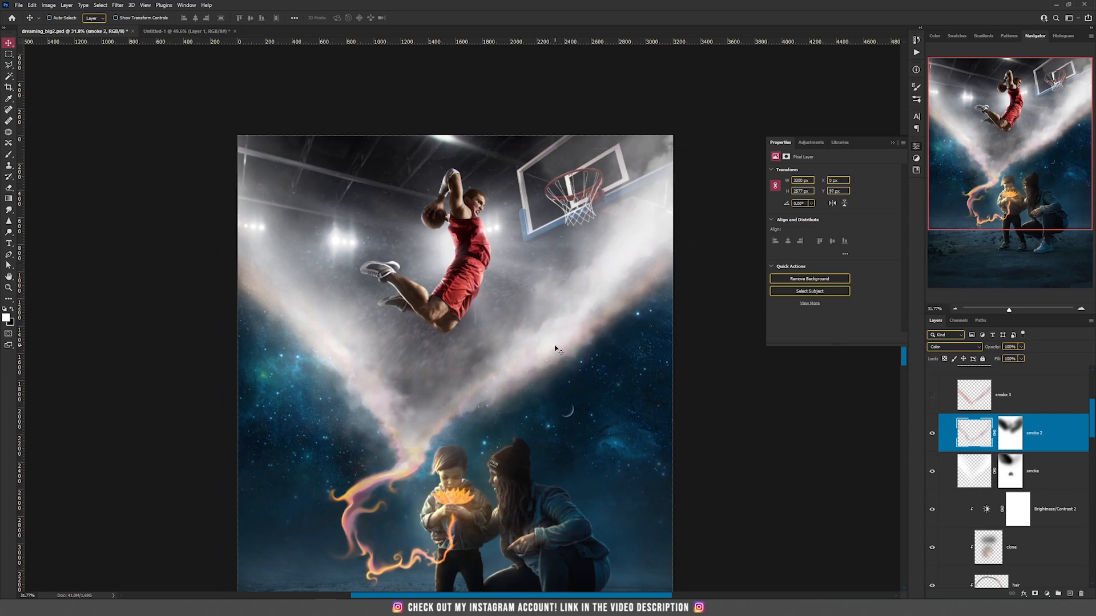
{"action": "scroll", "coordinate": [405, 461], "scroll_direction": "up", "scroll_amount": 5}
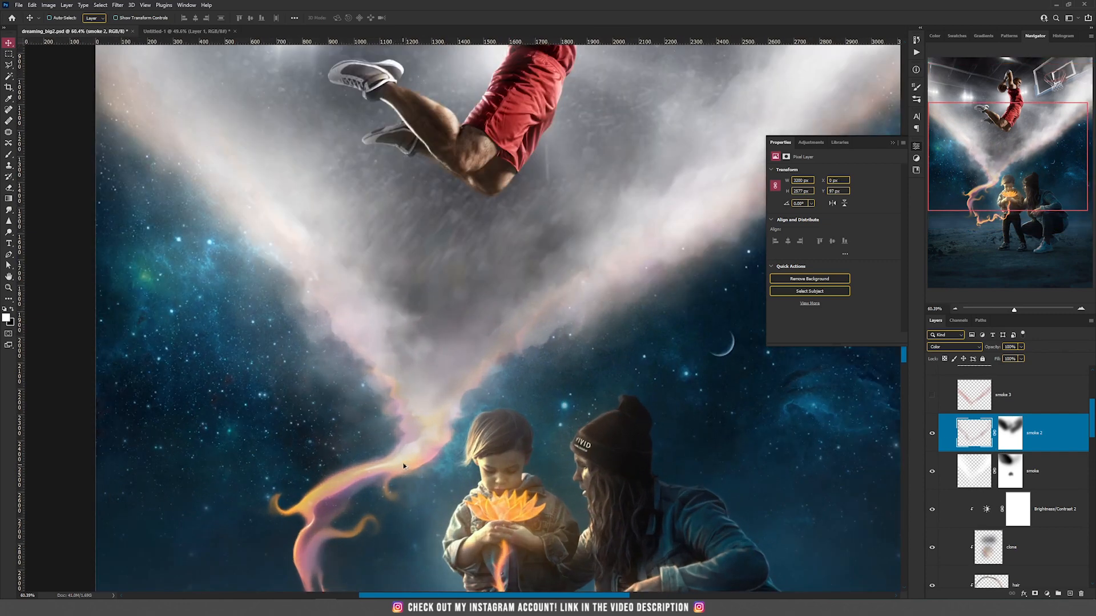
{"action": "scroll", "coordinate": [406, 457], "scroll_direction": "down", "scroll_amount": 3}
{"action": "scroll", "coordinate": [408, 459], "scroll_direction": "up", "scroll_amount": 6}
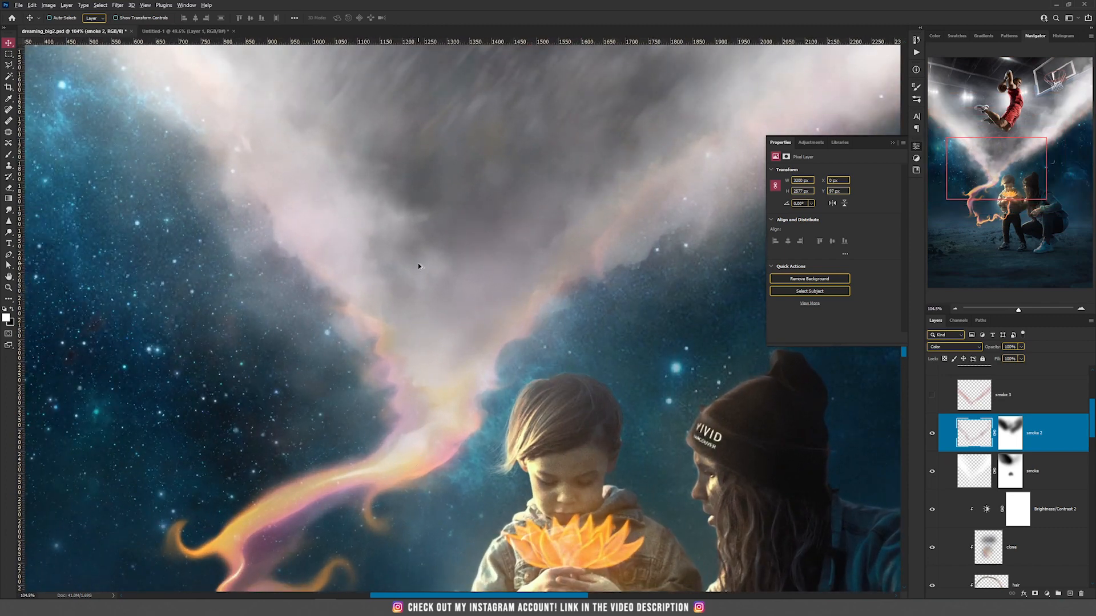
{"action": "scroll", "coordinate": [419, 265], "scroll_direction": "down", "scroll_amount": 5}
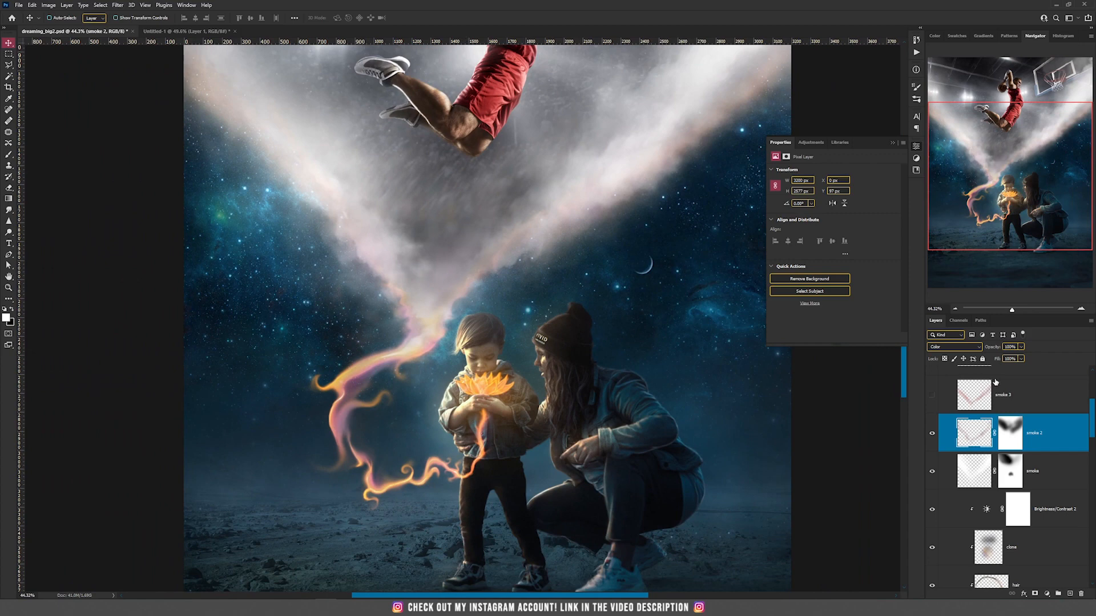
- Preview and select the smoke 3 overlay layer on the beam edges, and hide it again
{"action": "scroll", "coordinate": [805, 378], "scroll_direction": "up", "scroll_amount": 3}
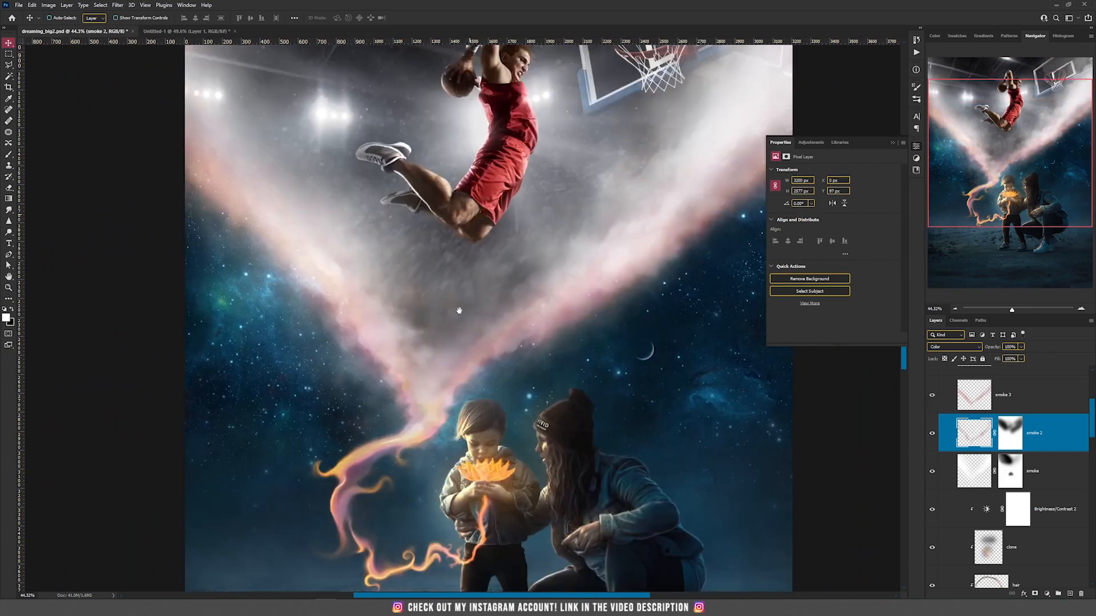
{"action": "left_click", "coordinate": [985, 405]}
{"action": "left_click", "coordinate": [979, 443]}
{"action": "left_click", "coordinate": [981, 396]}
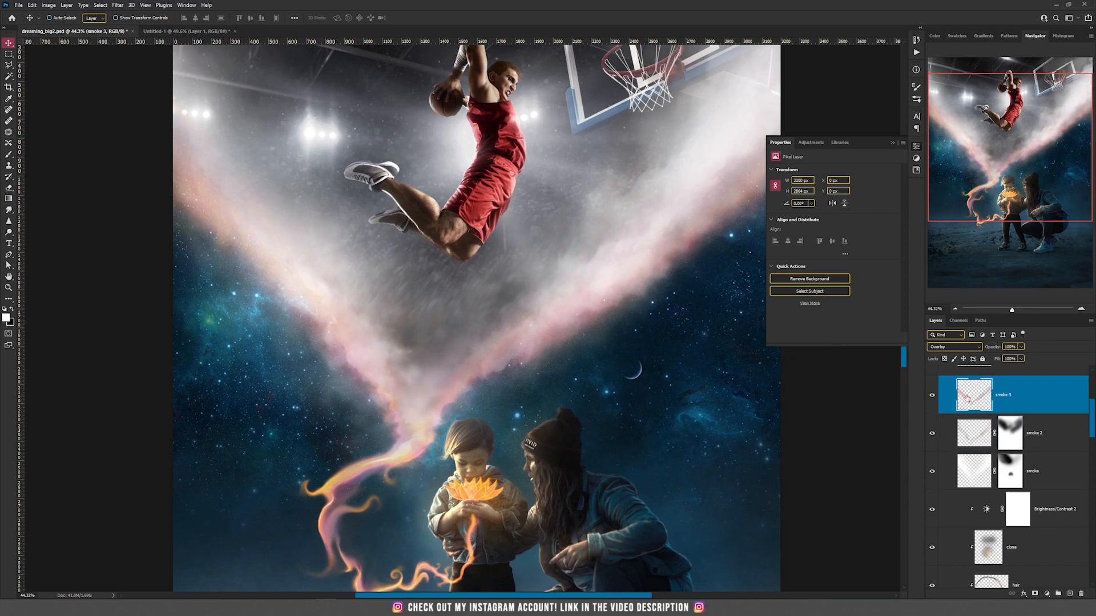
{"action": "key", "text": "ctrl+comma"}
{"action": "key", "text": "ctrl+minus"}
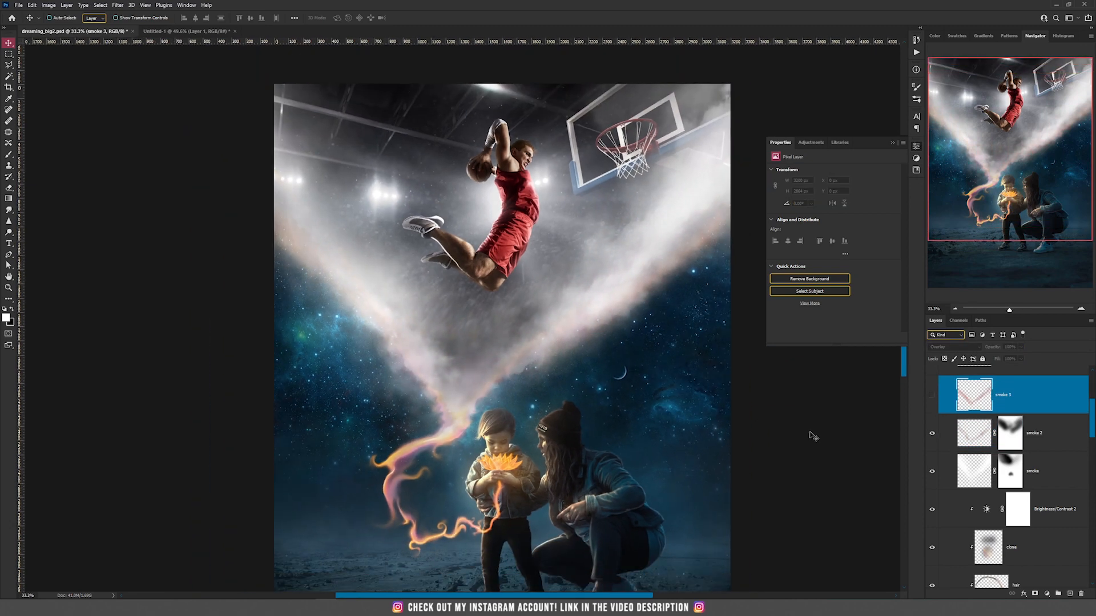
- Add a new layer above smoke 3 and set its blending mode to Overlay
{"action": "left_click", "coordinate": [1070, 594]}
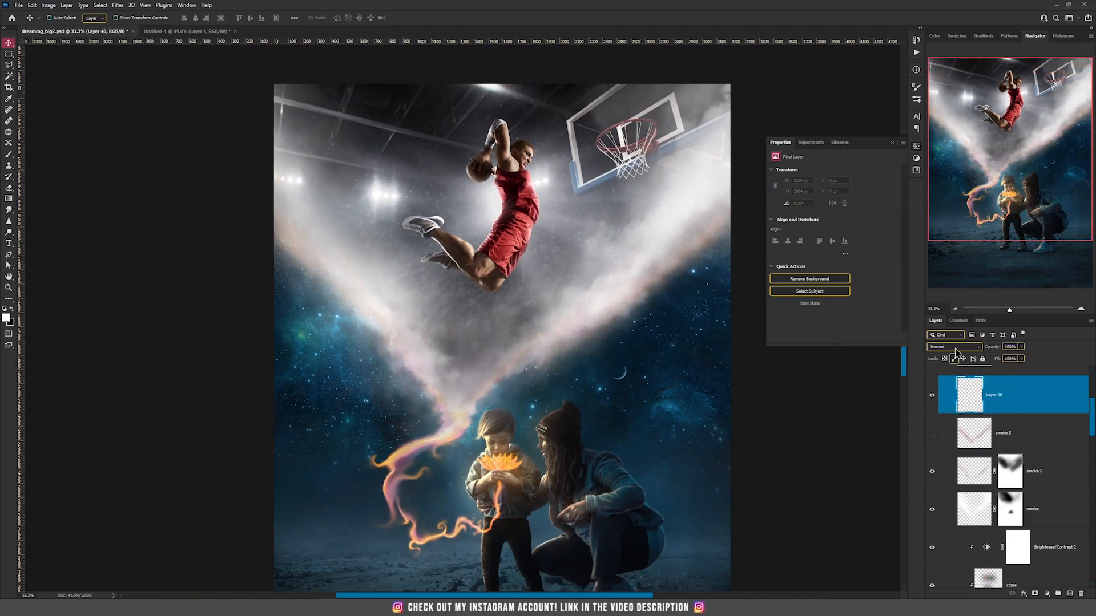
{"action": "left_click", "coordinate": [953, 346]}
{"action": "left_click", "coordinate": [938, 452]}
- Set the foreground color to orange ff8400 and brush it along the beam's left smoke edge
{"action": "key", "text": "b"}
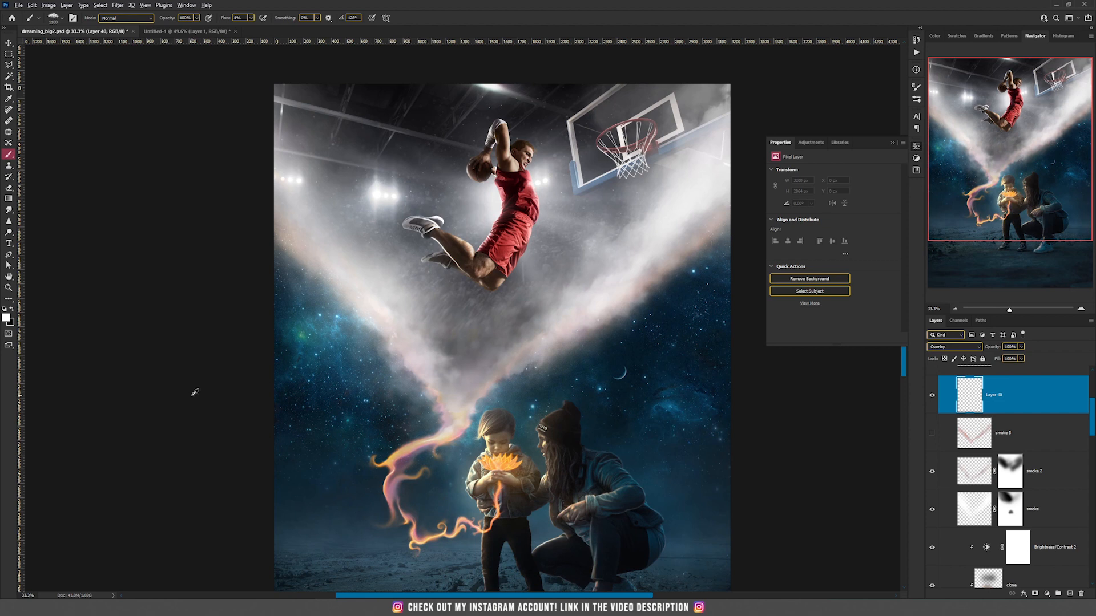
{"action": "left_click", "coordinate": [6, 318]}
{"action": "left_click", "coordinate": [821, 361]}
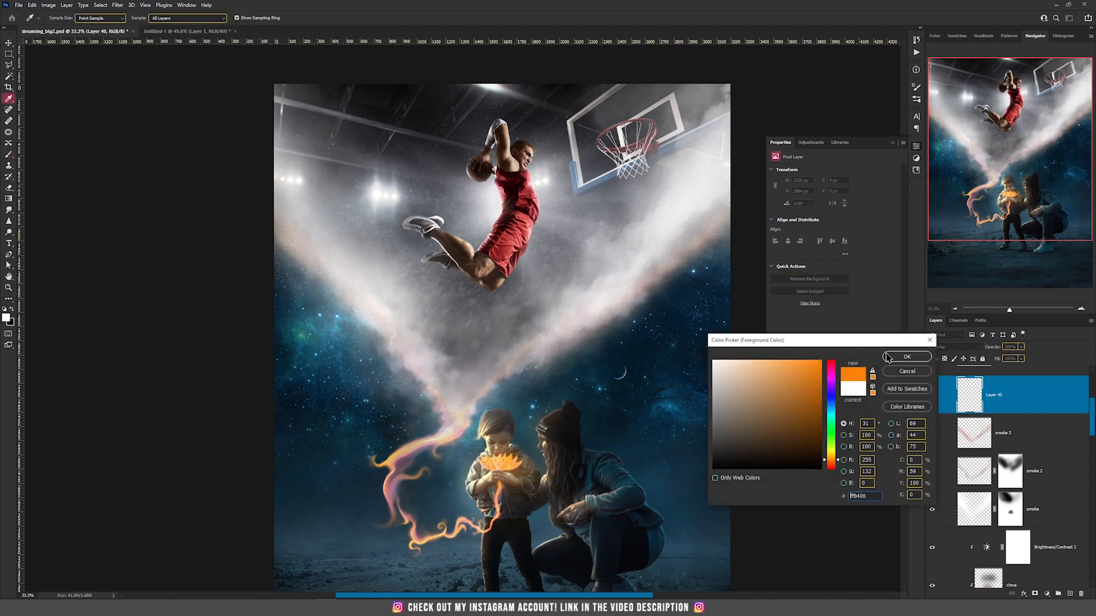
{"action": "left_click", "coordinate": [886, 357]}
{"action": "mouse_move", "coordinate": [300, 238]}
{"action": "left_mouse_down"}
{"action": "mouse_move", "coordinate": [363, 278]}
{"action": "mouse_move", "coordinate": [426, 377]}
{"action": "mouse_move", "coordinate": [382, 334]}
{"action": "mouse_move", "coordinate": [447, 331]}
{"action": "left_mouse_up"}
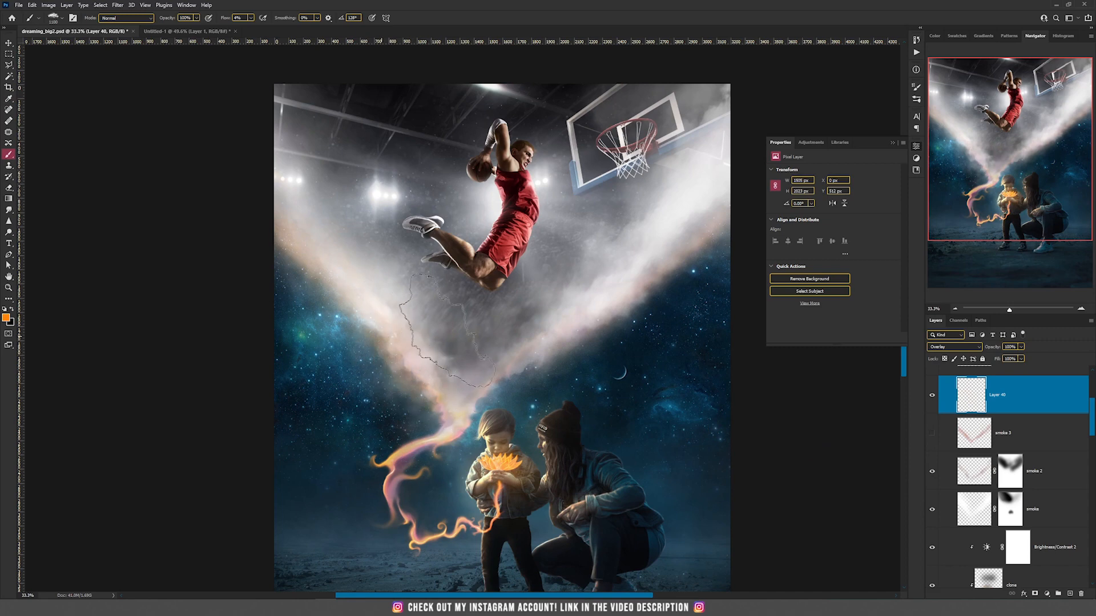
- Rotate the smoke brush to 40° and paint orange along the beam's right smoke edge
{"action": "right_click", "coordinate": [447, 331]}
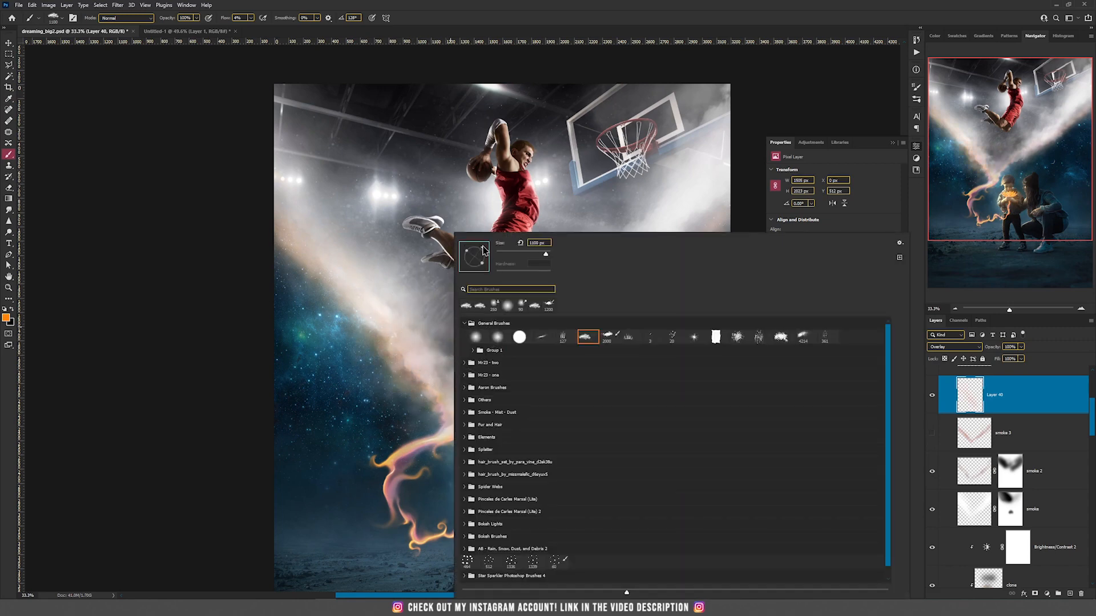
{"action": "left_click_drag", "start_coordinate": [487, 251], "coordinate": [486, 264]}
{"action": "key", "text": "Return"}
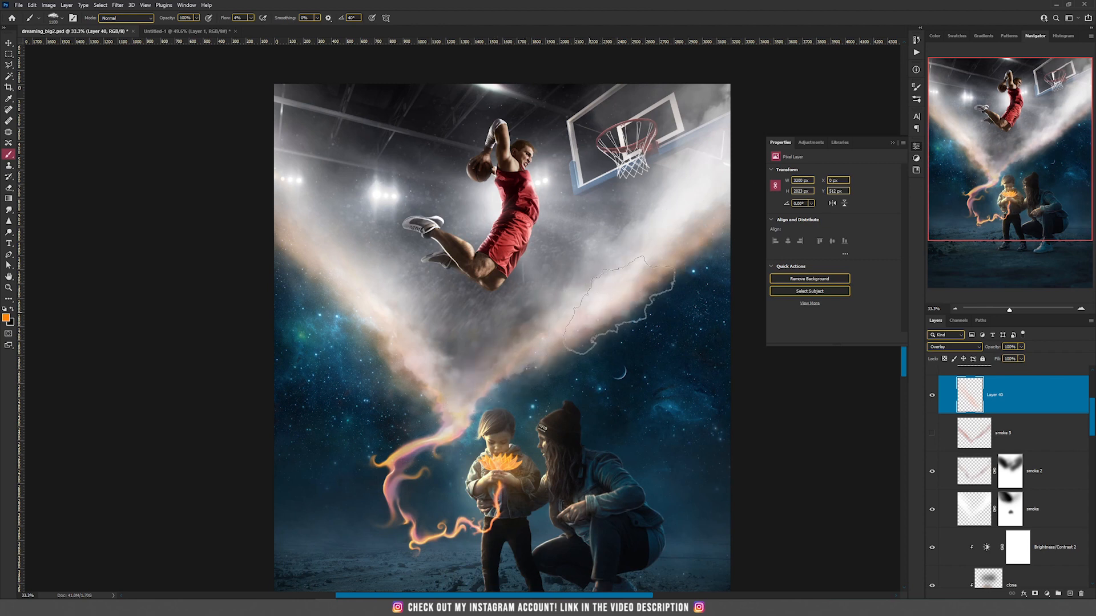
{"action": "mouse_move", "coordinate": [711, 205]}
{"action": "left_mouse_down"}
{"action": "mouse_move", "coordinate": [689, 244]}
{"action": "mouse_move", "coordinate": [626, 298]}
{"action": "mouse_move", "coordinate": [538, 346]}
{"action": "mouse_move", "coordinate": [543, 329]}
{"action": "mouse_move", "coordinate": [668, 303]}
{"action": "mouse_move", "coordinate": [710, 306]}
{"action": "mouse_move", "coordinate": [560, 311]}
{"action": "left_mouse_up"}
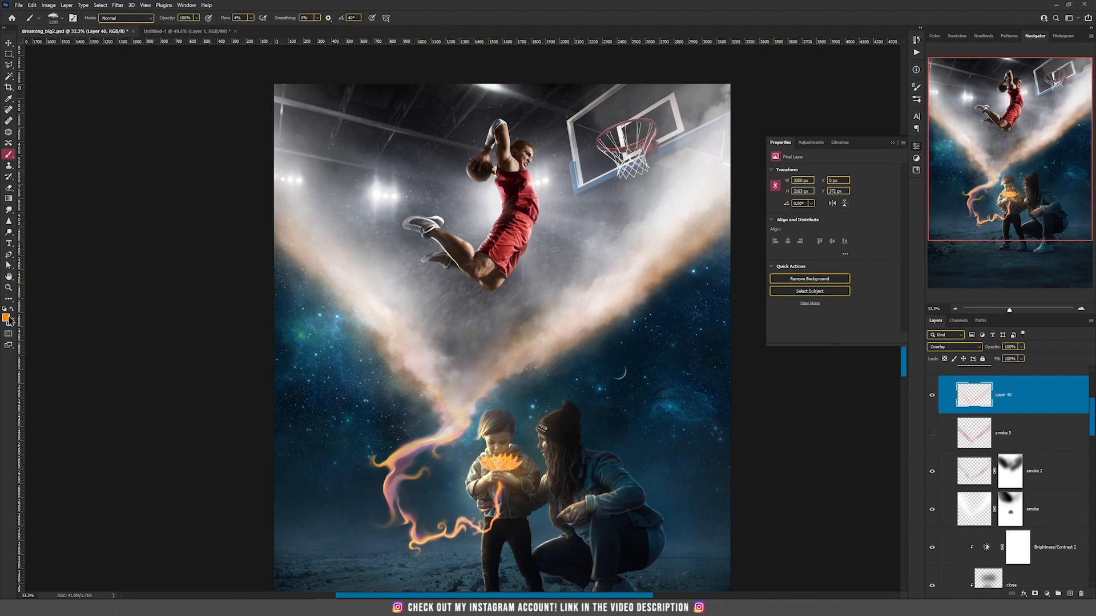
- Switch the foreground color to pink ff008a and brush it over the beam's right smoke edge
{"action": "left_click", "coordinate": [7, 318]}
{"action": "left_click", "coordinate": [832, 379]}
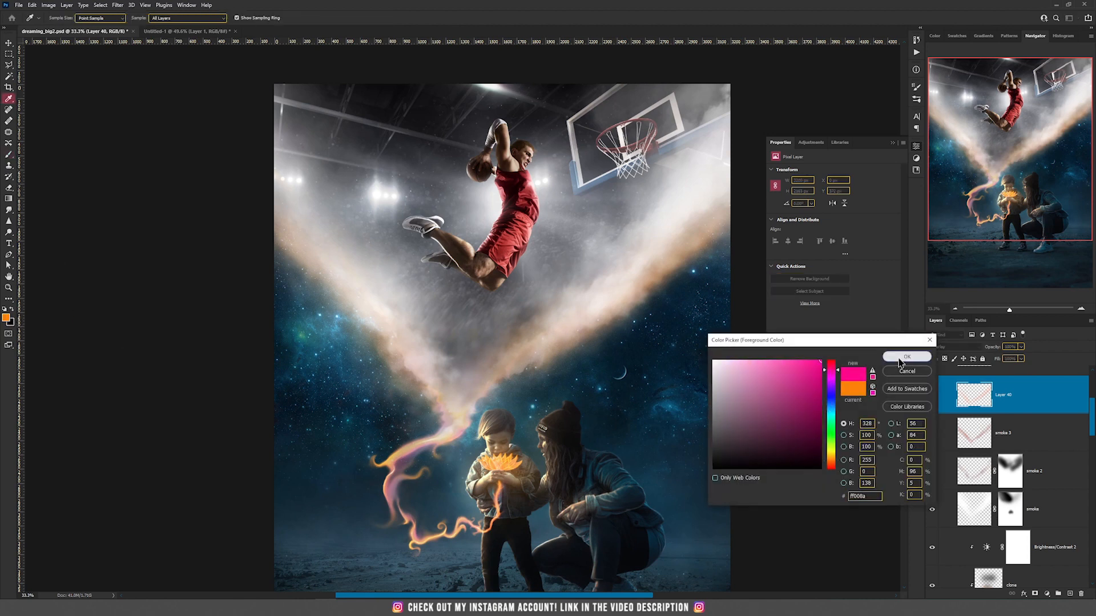
{"action": "left_click", "coordinate": [907, 356]}
{"action": "mouse_move", "coordinate": [478, 393]}
{"action": "left_mouse_down"}
{"action": "mouse_move", "coordinate": [653, 286]}
{"action": "mouse_move", "coordinate": [708, 208]}
{"action": "left_mouse_up"}
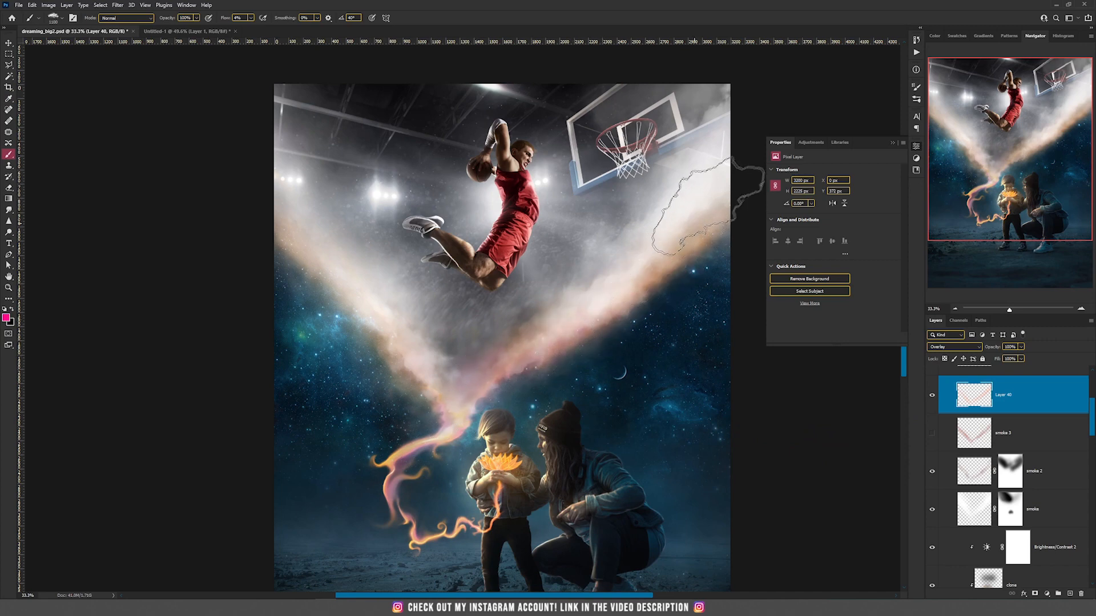
- Rotate the smoke brush to 120° and paint pink along the beam's left smoke edge
{"action": "right_click", "coordinate": [483, 260]}
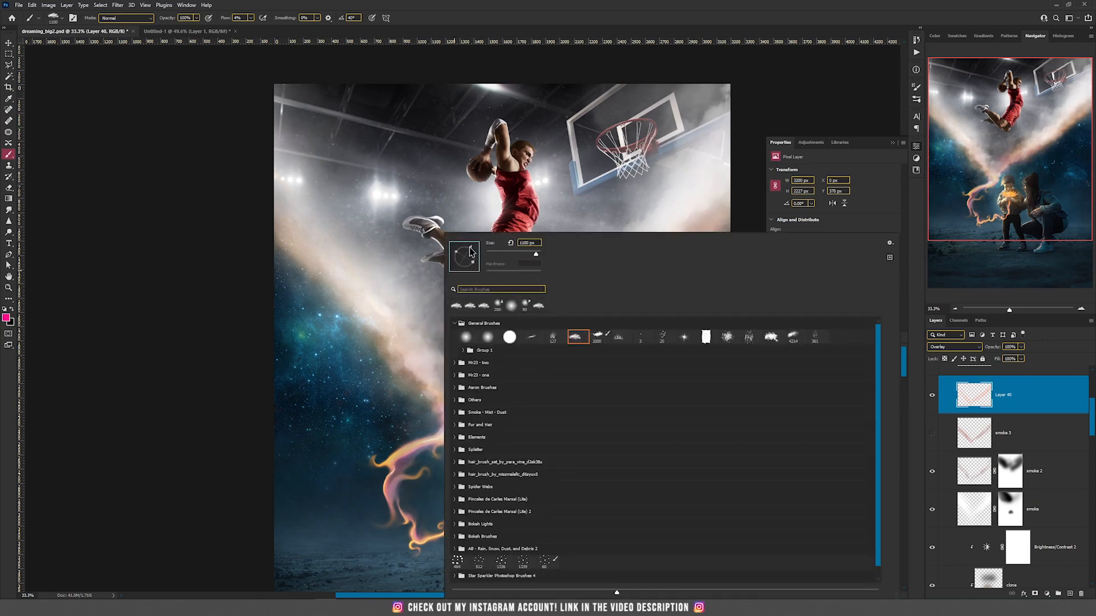
{"action": "left_click", "coordinate": [455, 242]}
{"action": "mouse_move", "coordinate": [424, 379]}
{"action": "left_mouse_down"}
{"action": "mouse_move", "coordinate": [401, 345]}
{"action": "mouse_move", "coordinate": [285, 226]}
{"action": "left_mouse_up"}
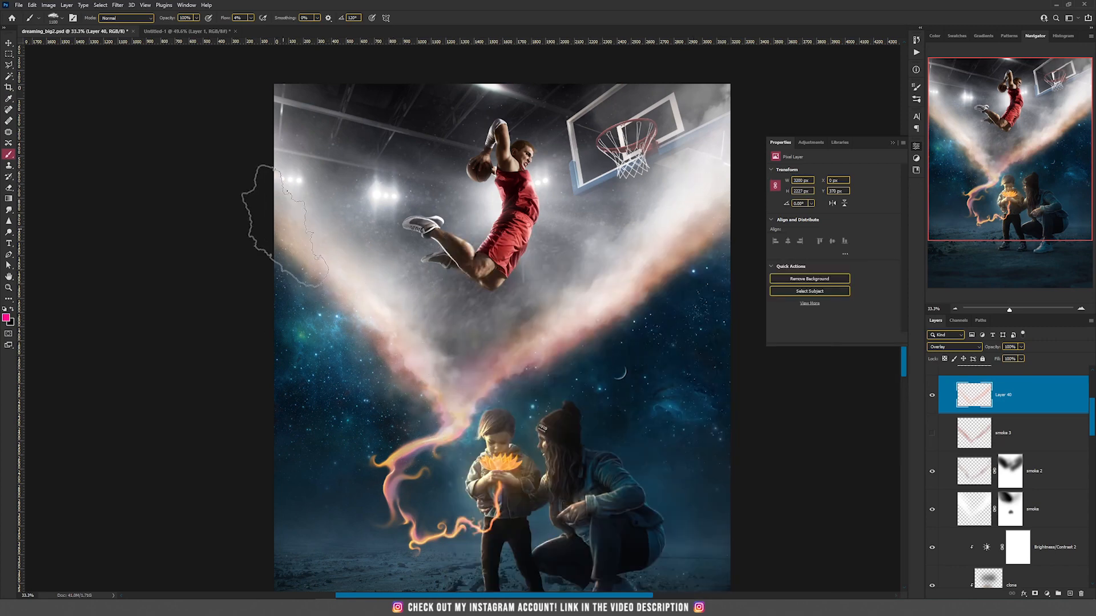
{"action": "key", "text": "v"}
{"action": "scroll", "coordinate": [677, 331], "scroll_direction": "down", "scroll_amount": 3}
{"action": "scroll", "coordinate": [528, 346], "scroll_direction": "up", "scroll_amount": 3}
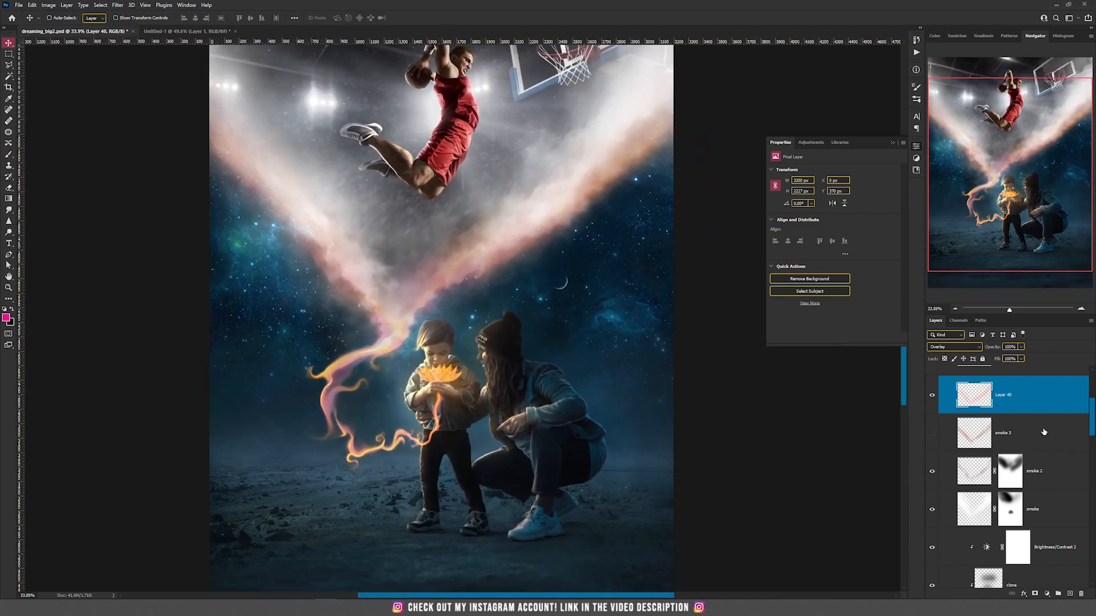
- Delete Layer 40 and turn on the prepared smoke 3 and smoke 4 layers
{"action": "left_click", "coordinate": [1079, 595]}
{"action": "left_click", "coordinate": [932, 395]}
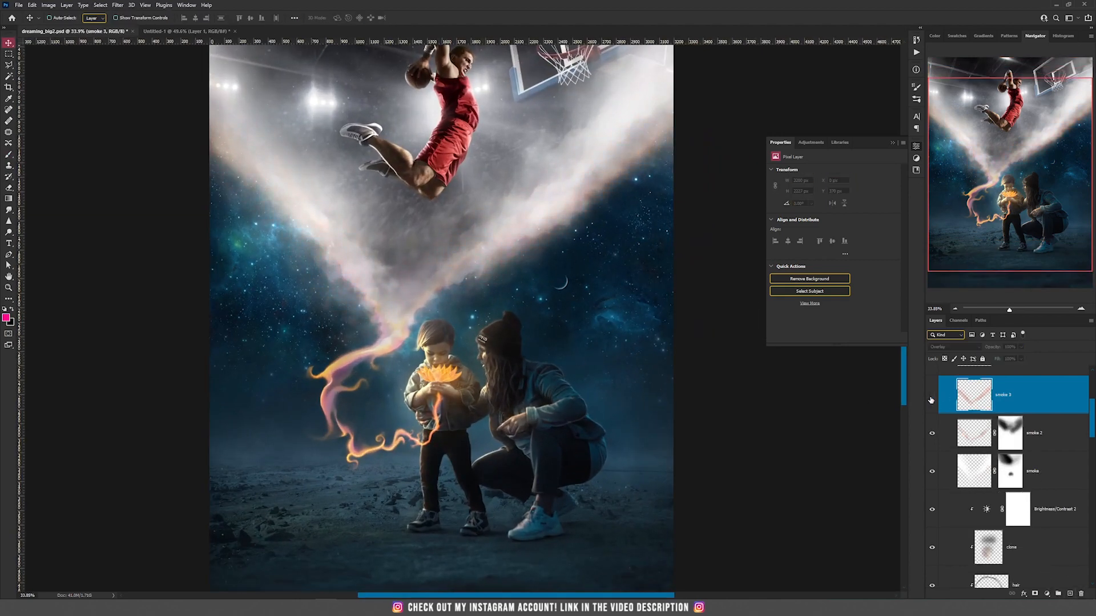
{"action": "scroll", "coordinate": [489, 343], "scroll_direction": "up", "scroll_amount": 3}
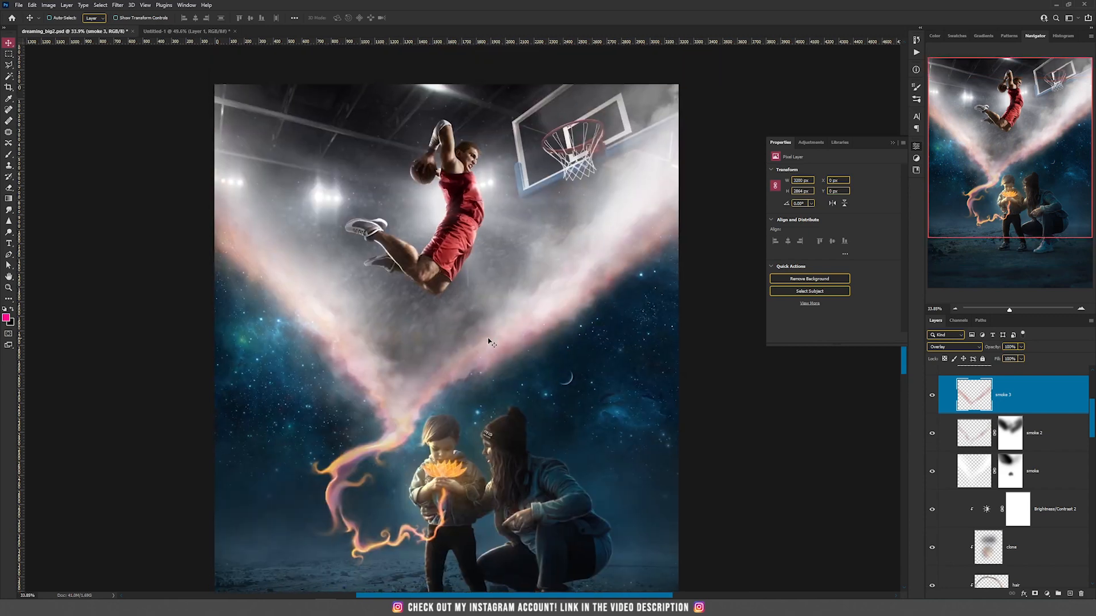
{"action": "scroll", "coordinate": [1032, 451], "scroll_direction": "up", "scroll_amount": 2}
{"action": "left_click", "coordinate": [933, 411]}
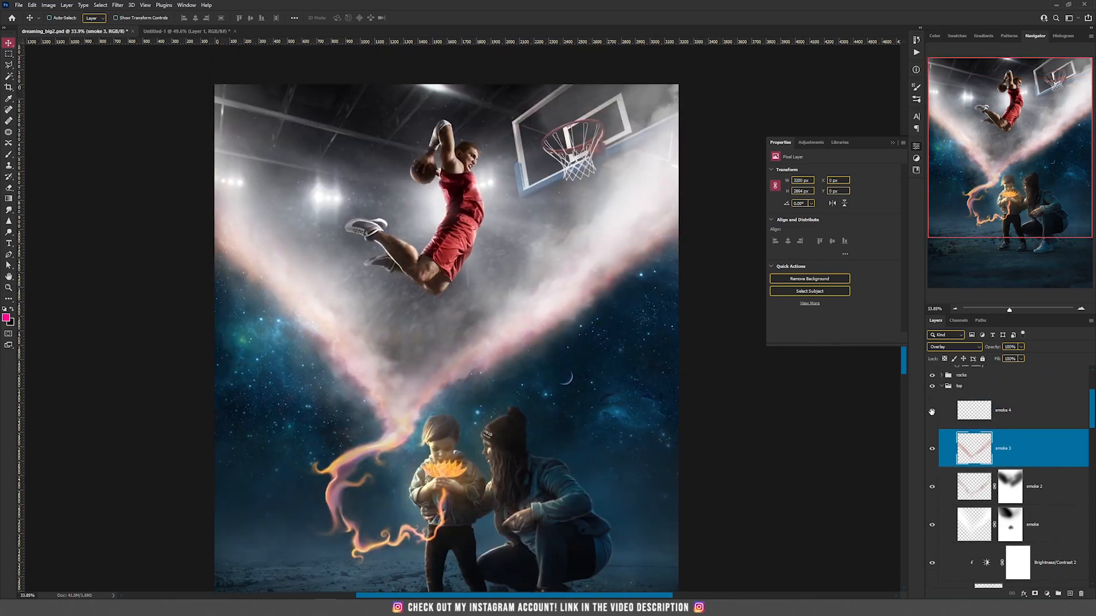
- Expand the rocks group and show its grass_1 layer with the foreground grass and boulders
{"action": "scroll", "coordinate": [593, 374], "scroll_direction": "down", "scroll_amount": 3}
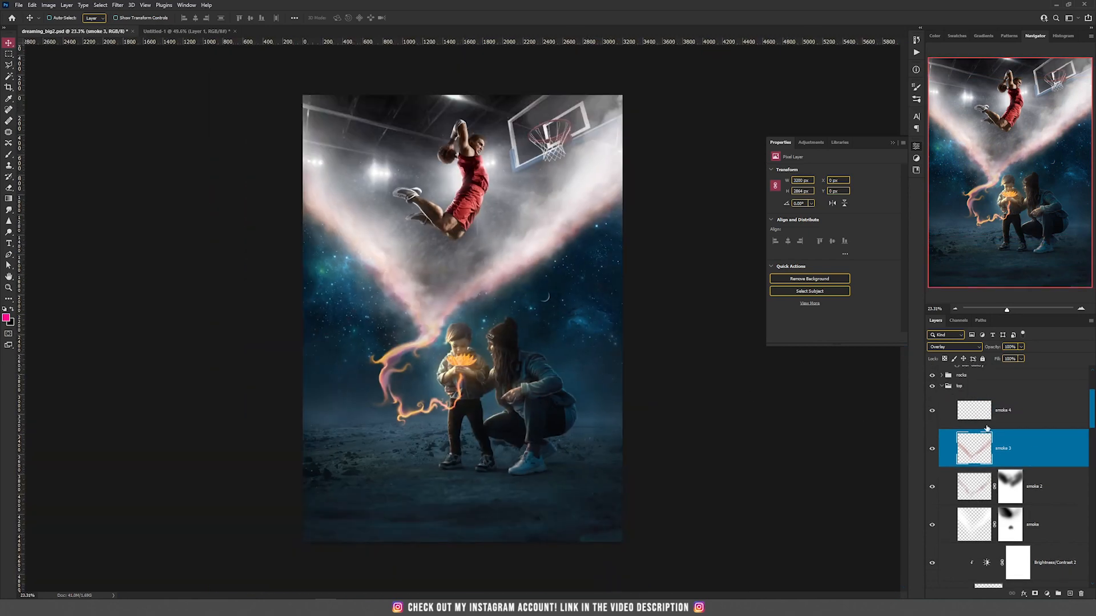
{"action": "scroll", "coordinate": [969, 387], "scroll_direction": "up", "scroll_amount": 2}
{"action": "left_click", "coordinate": [940, 418]}
{"action": "scroll", "coordinate": [961, 514], "scroll_direction": "down", "scroll_amount": 3}
{"action": "scroll", "coordinate": [956, 538], "scroll_direction": "down", "scroll_amount": 1}
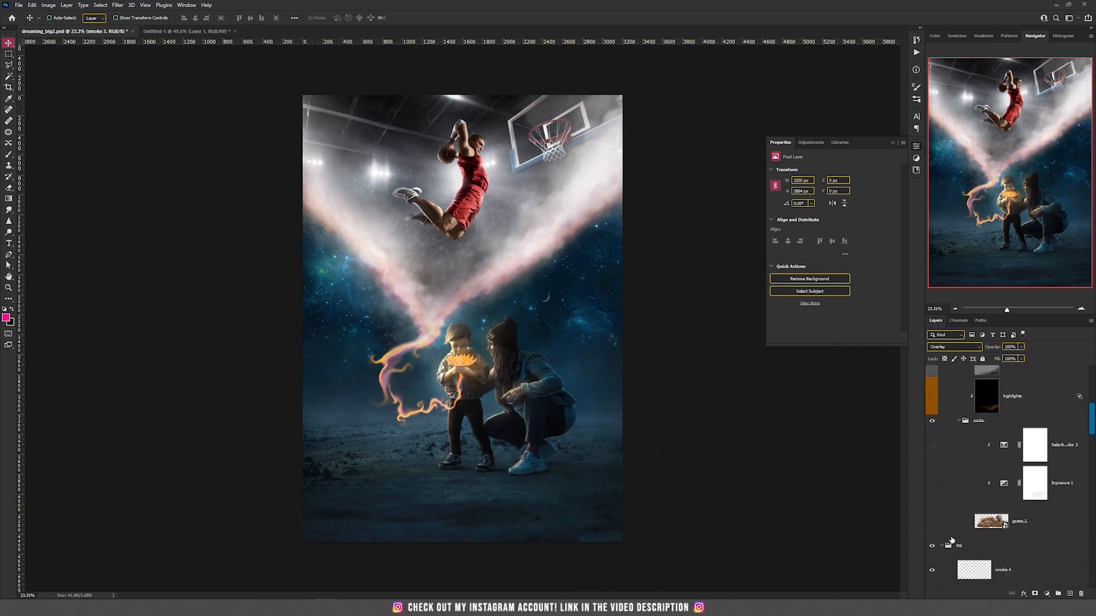
{"action": "left_click", "coordinate": [932, 523]}
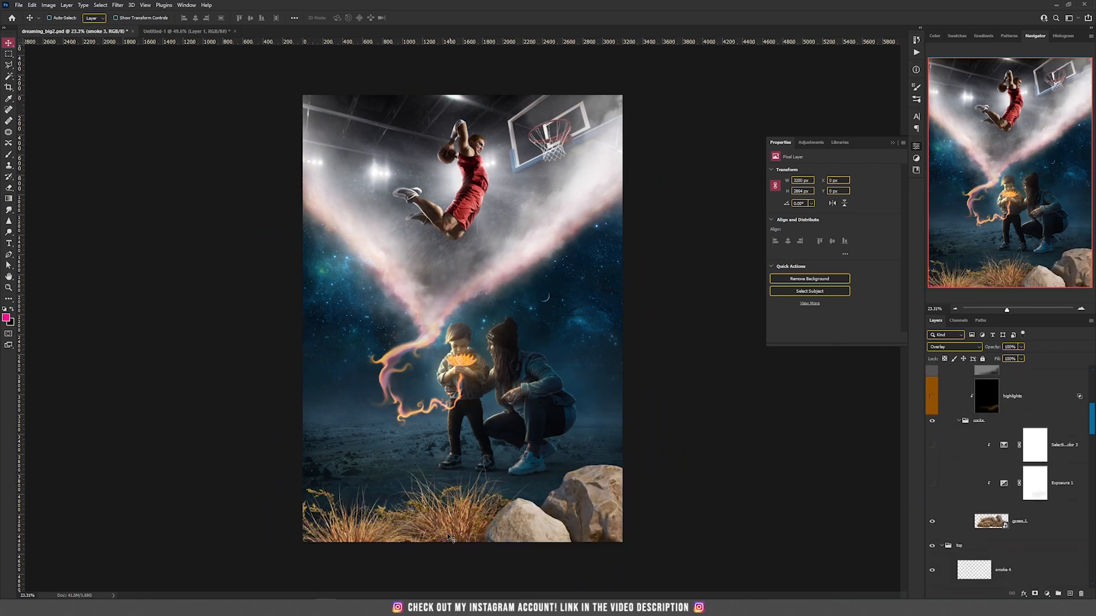
{"action": "scroll", "coordinate": [448, 536], "scroll_direction": "up", "scroll_amount": 3}
{"action": "scroll", "coordinate": [451, 537], "scroll_direction": "down", "scroll_amount": 2}
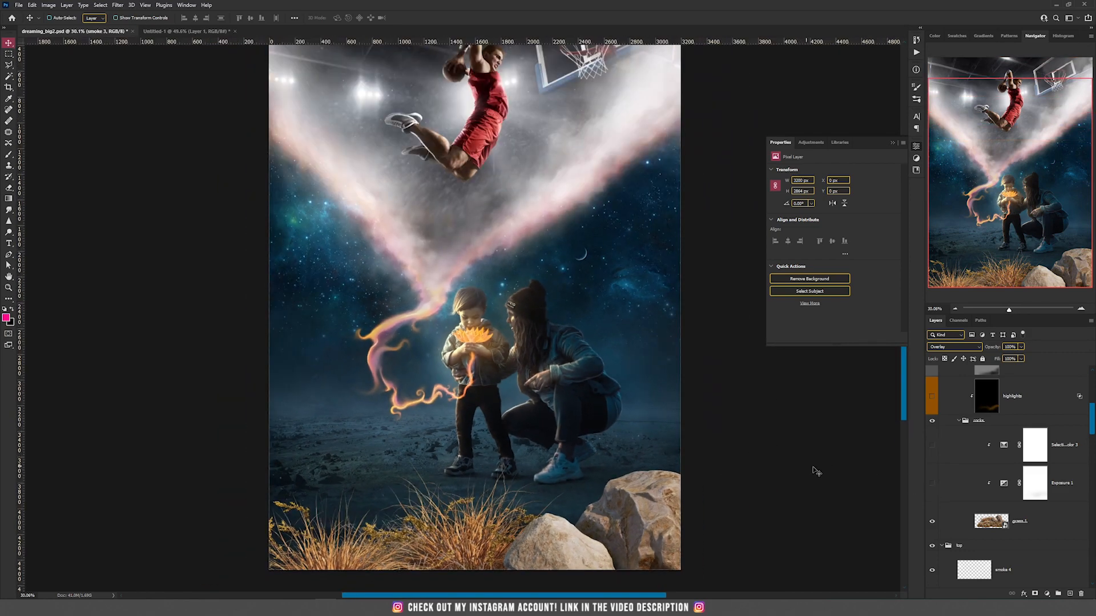
- Show the clipped Exposure 1 and Selective Color 3 adjustments above the grass layer and open Selective Color's Neutrals settings
{"action": "left_click", "coordinate": [933, 485]}
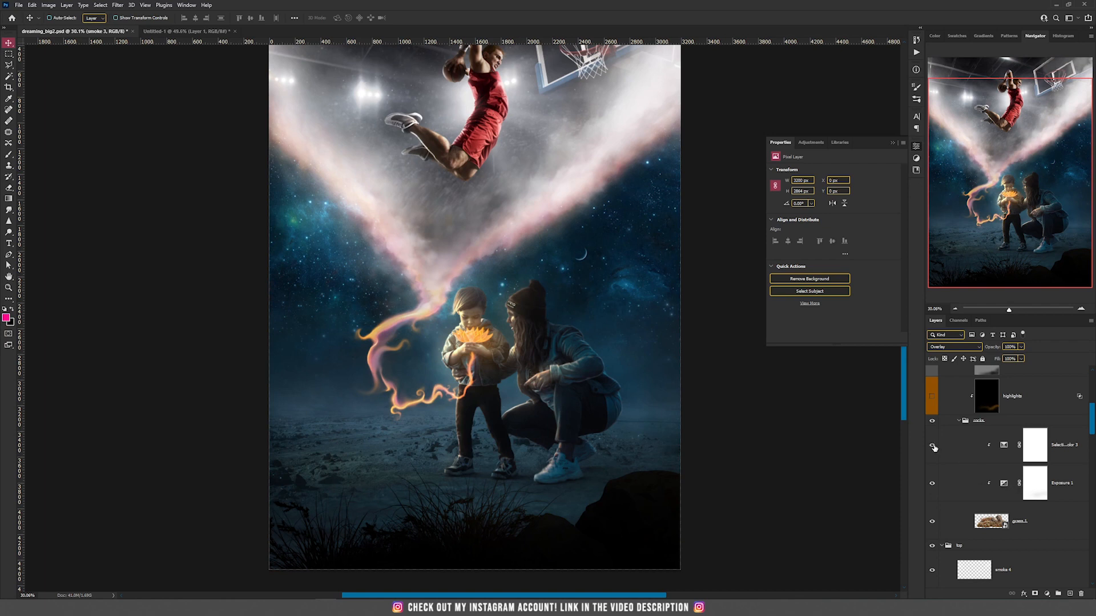
{"action": "left_click", "coordinate": [1003, 445]}
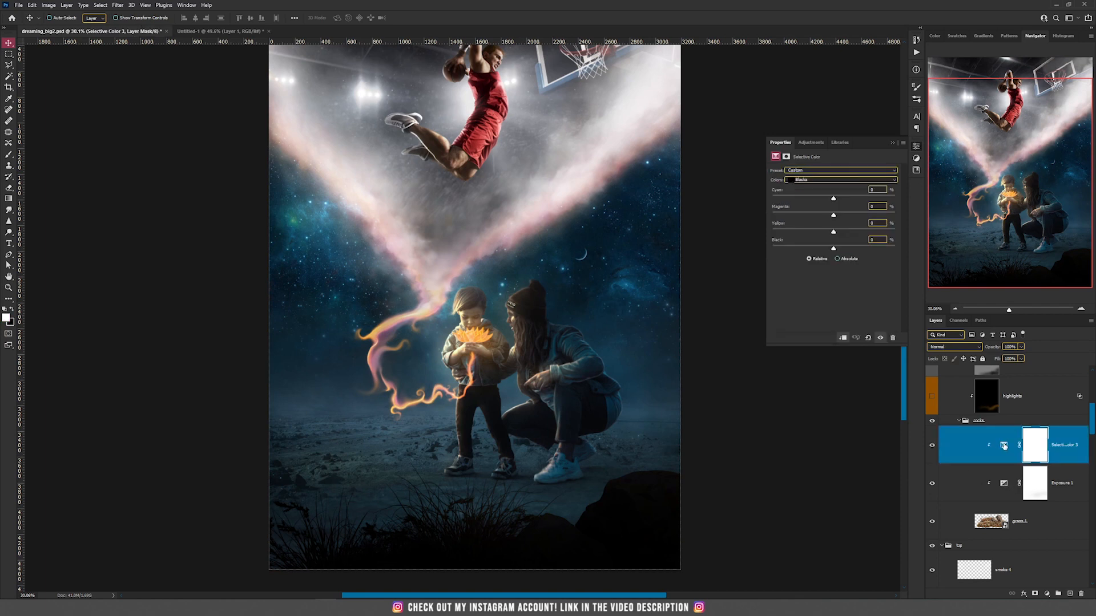
{"action": "left_click", "coordinate": [833, 180]}
{"action": "left_click", "coordinate": [821, 234]}
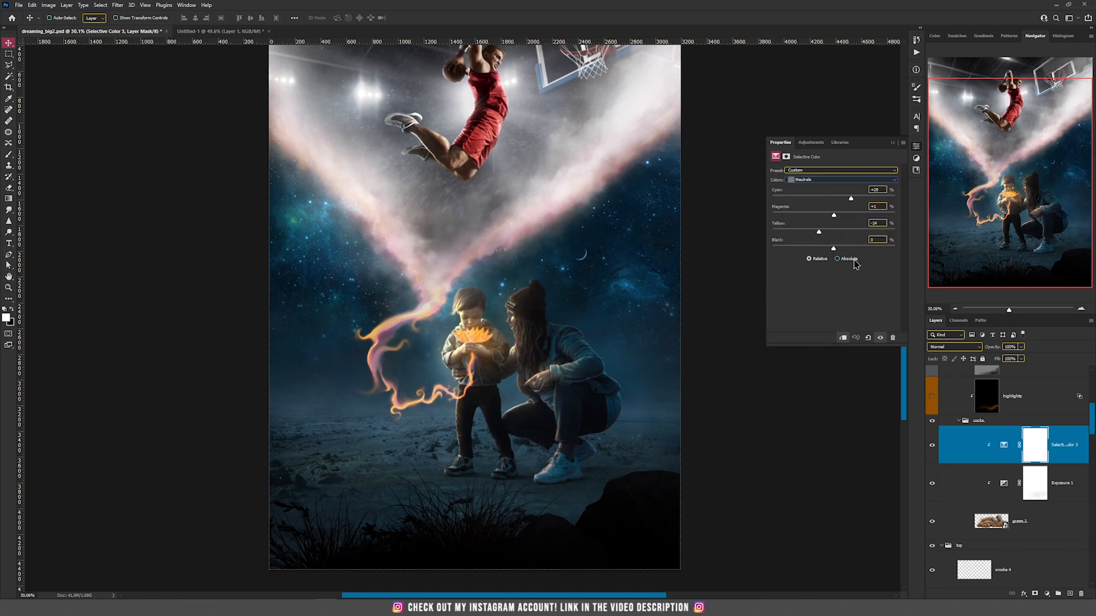
- Compare the rocks and grass with Exposure 1 and Selective Color 3 toggled off and back on
{"action": "left_click_drag", "start_coordinate": [932, 483], "coordinate": [933, 446]}
{"action": "left_click", "coordinate": [933, 446]}
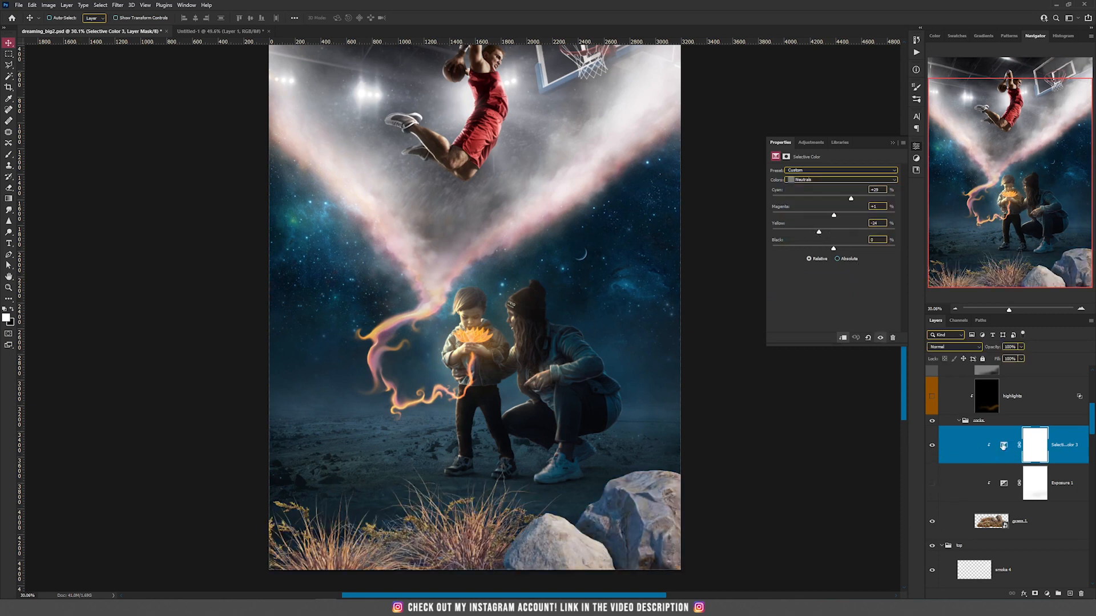
{"action": "left_click", "coordinate": [932, 484]}
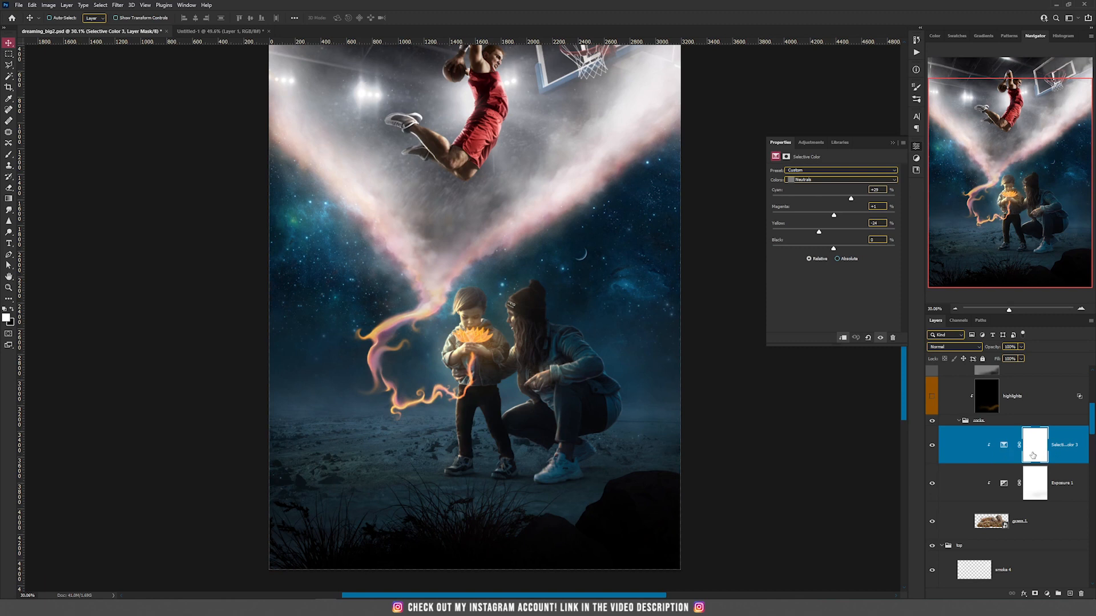
- Show the highlights layer directly above the inner rocks group and check its blending options without changing them
{"action": "scroll", "coordinate": [1001, 480], "scroll_direction": "up", "scroll_amount": 1}
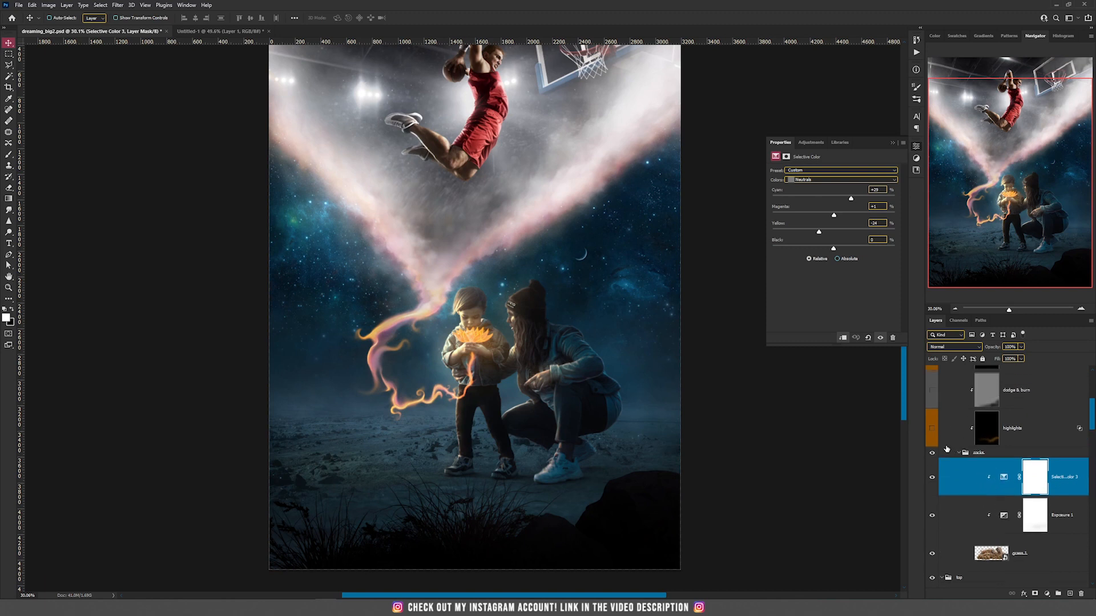
{"action": "left_click", "coordinate": [932, 430]}
{"action": "left_click", "coordinate": [983, 439]}
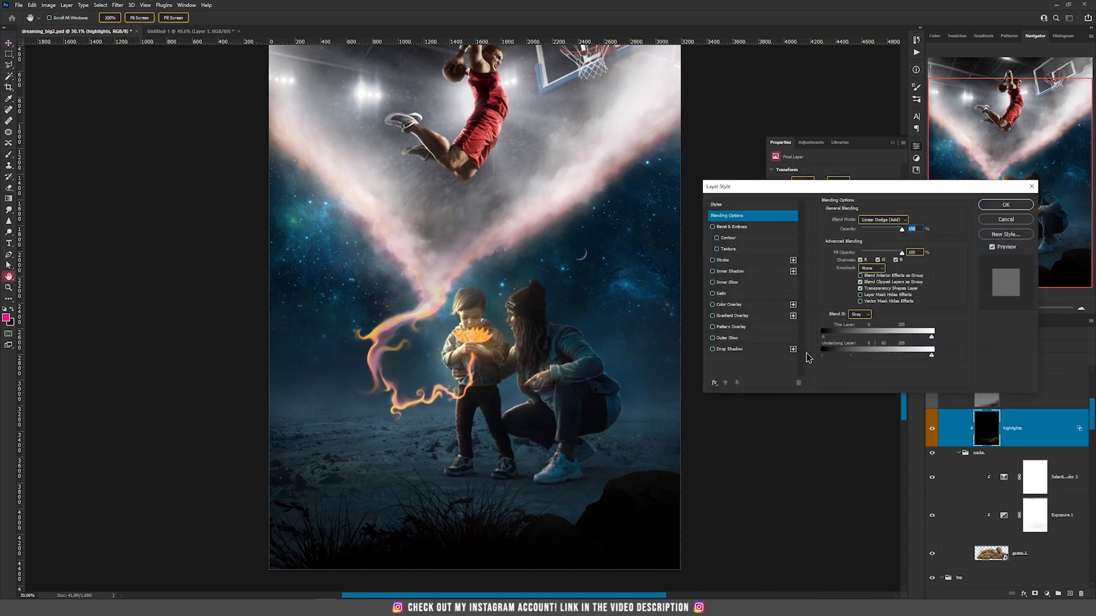
{"action": "left_click", "coordinate": [1010, 220]}
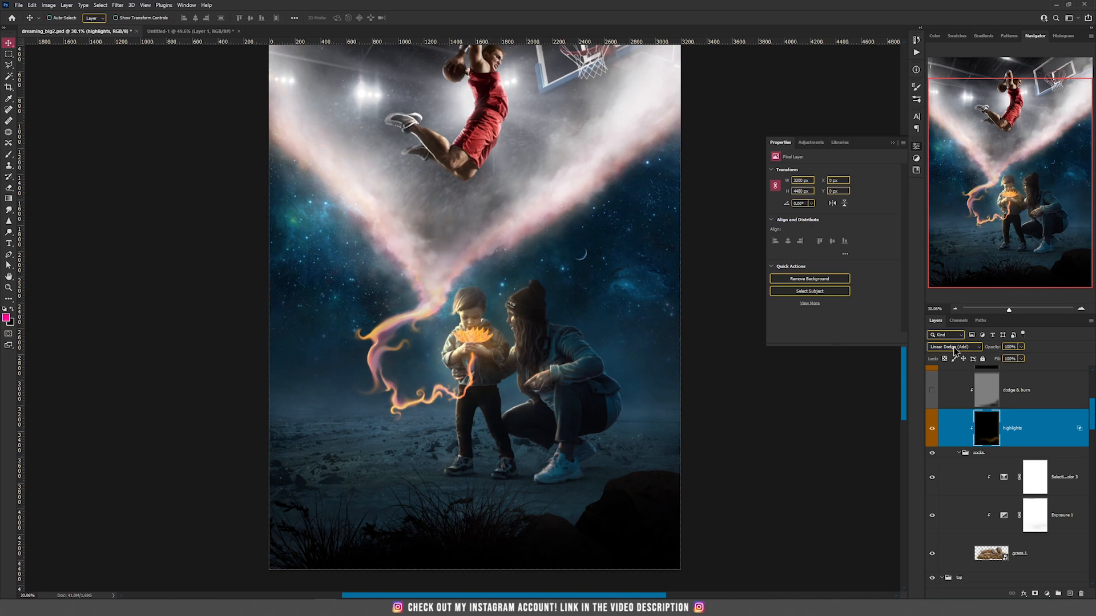
- Show the dodge & burn layer and the two upper highlights layers in the rocks group
{"action": "scroll", "coordinate": [1032, 420], "scroll_direction": "up", "scroll_amount": 1}
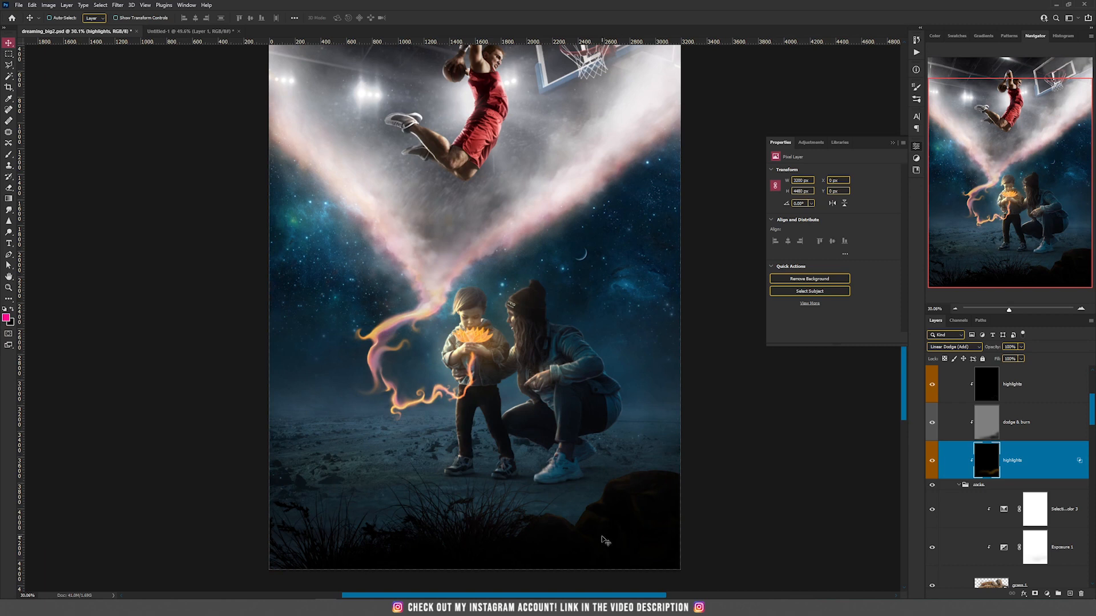
{"action": "scroll", "coordinate": [1022, 430], "scroll_direction": "up", "scroll_amount": 4}
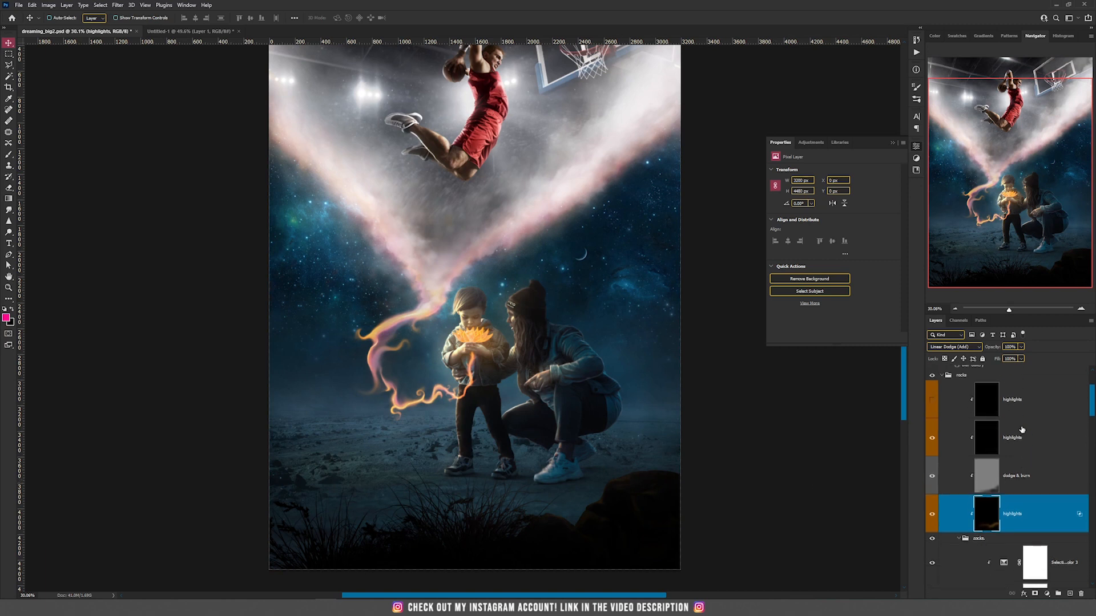
{"action": "left_click", "coordinate": [934, 454]}
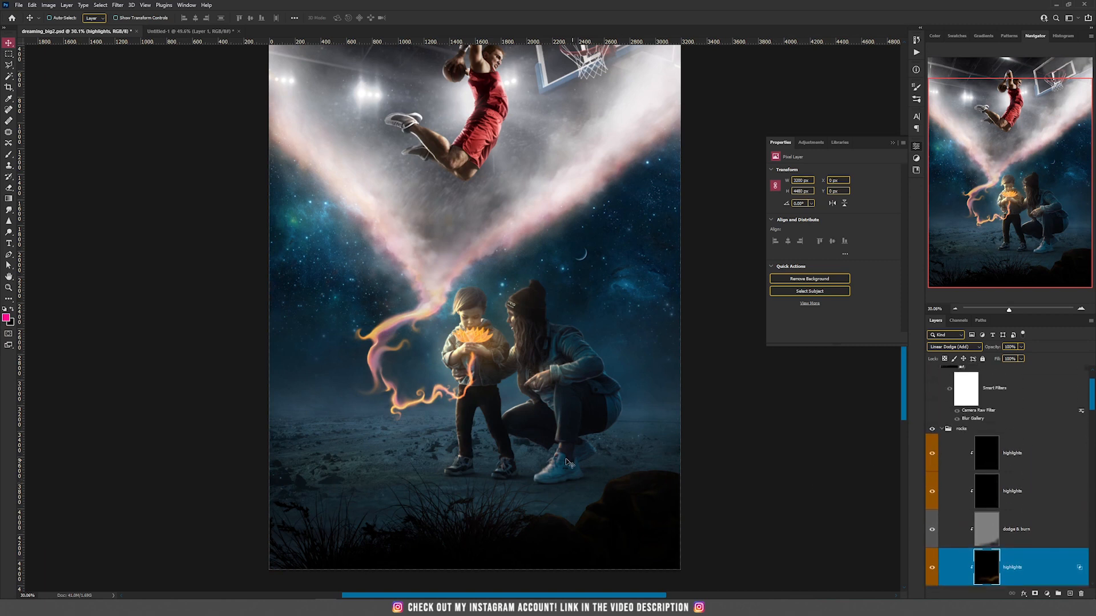
- Examine the dodge & burn and highlights layers' effect on the boulders up close, toggling the middle highlights layer
{"action": "scroll", "coordinate": [518, 417], "scroll_direction": "up", "scroll_amount": 6}
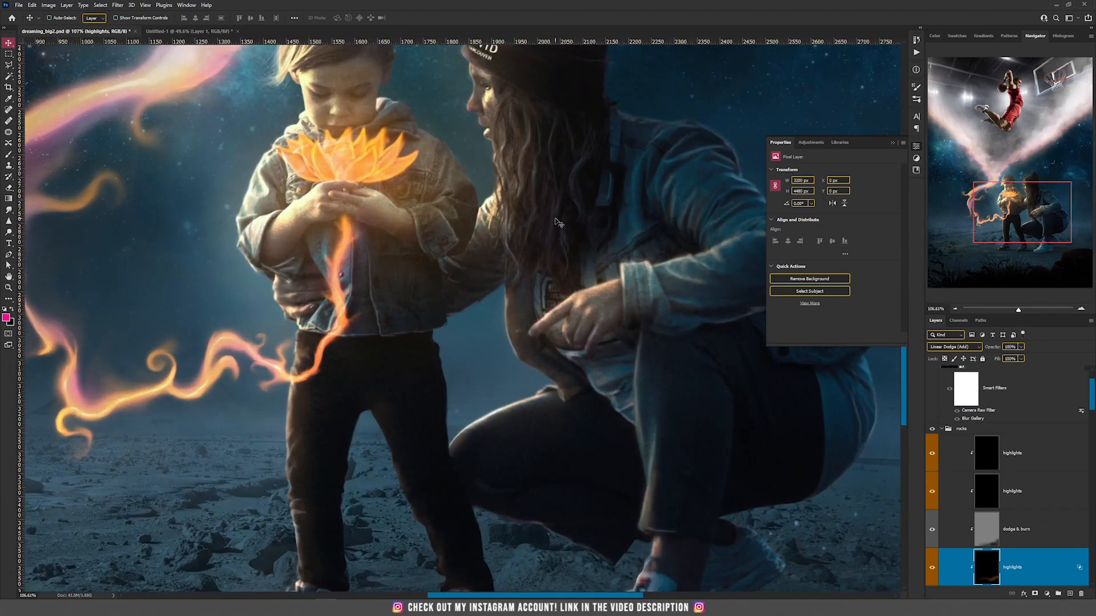
{"action": "left_click_drag", "start_coordinate": [537, 193], "coordinate": [422, 89]}
{"action": "left_click_drag", "start_coordinate": [507, 296], "coordinate": [365, 57]}
{"action": "left_click_drag", "start_coordinate": [342, 188], "coordinate": [238, 155]}
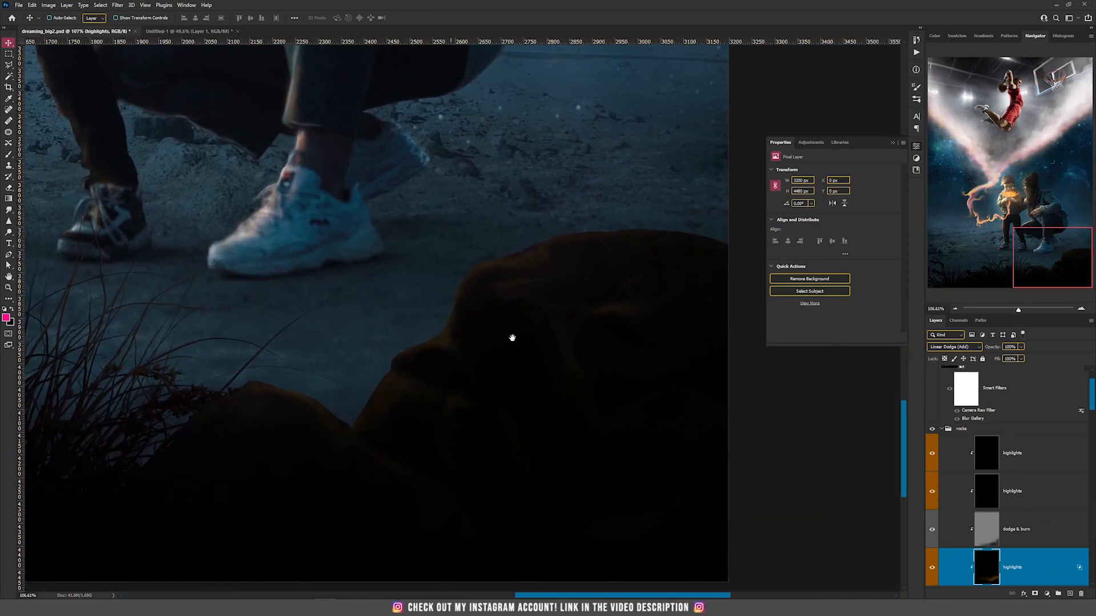
{"action": "scroll", "coordinate": [1028, 543], "scroll_direction": "down", "scroll_amount": 1}
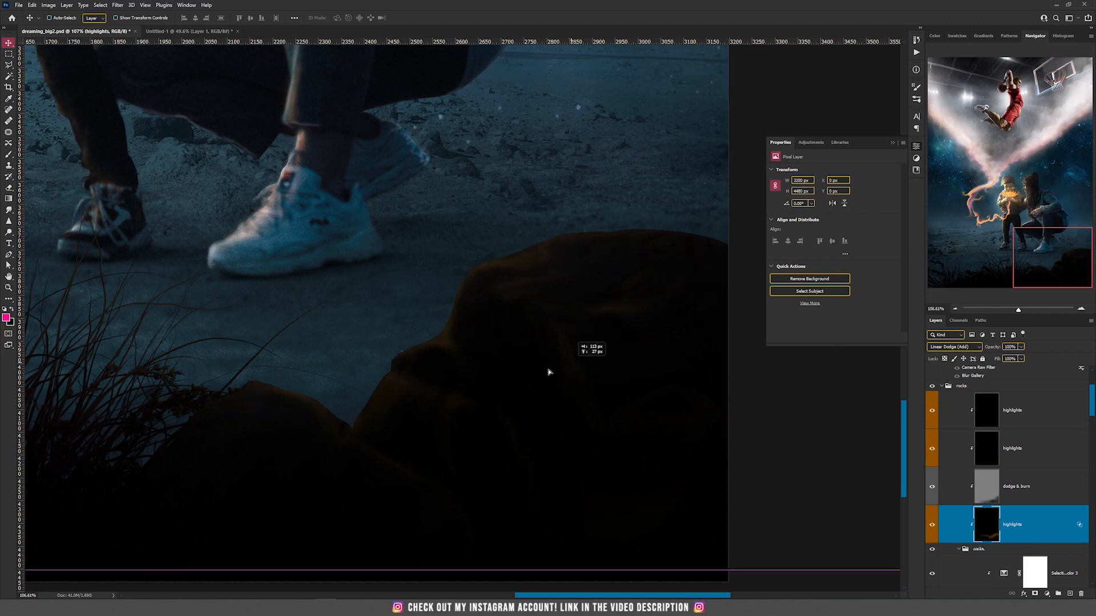
{"action": "left_click", "coordinate": [1051, 498]}
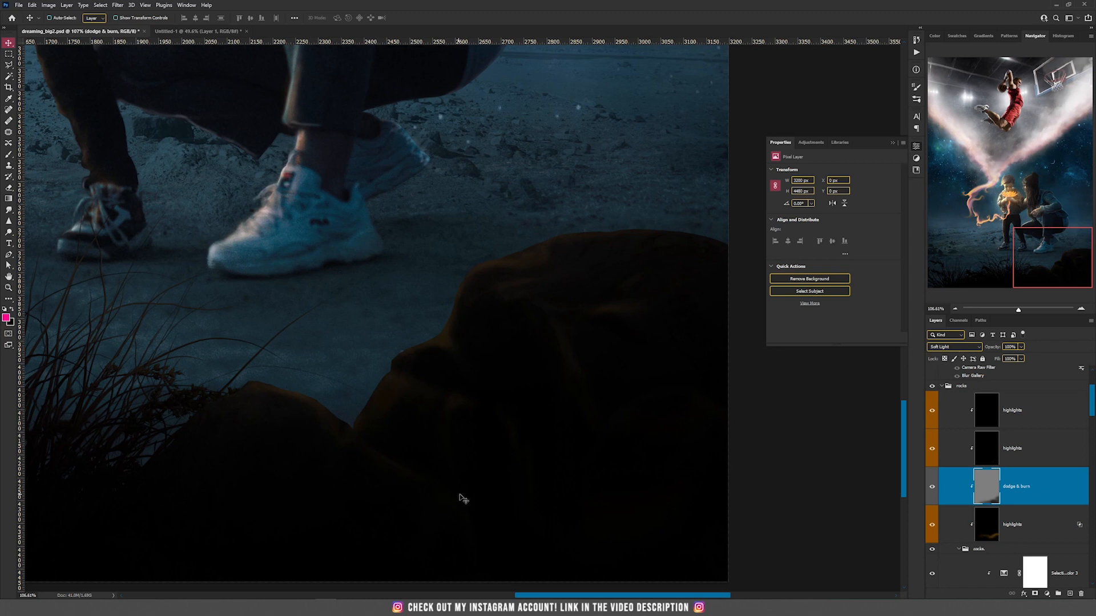
{"action": "left_click", "coordinate": [967, 449]}
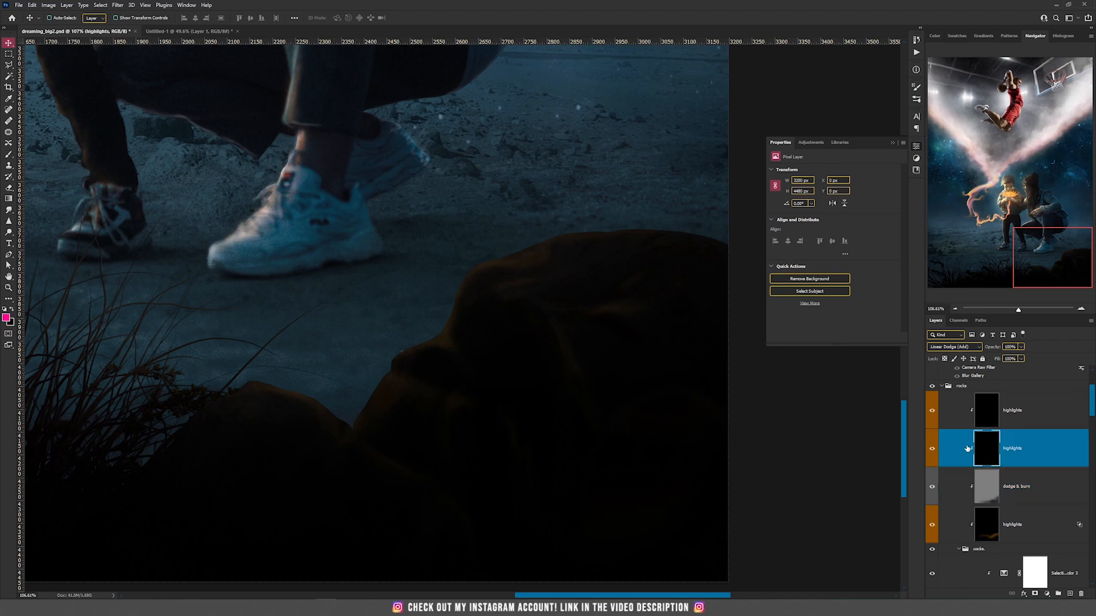
{"action": "left_click", "coordinate": [932, 449]}
{"action": "left_click", "coordinate": [932, 450]}
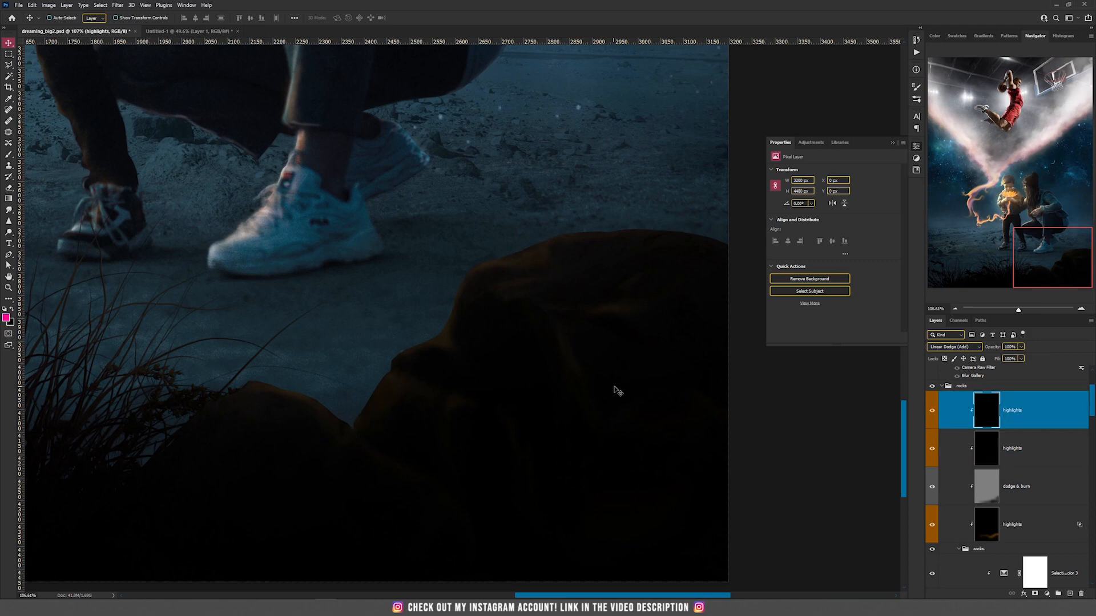
- Collapse the rocks group and stamp all visible layers into a new merged layer above it
{"action": "scroll", "coordinate": [570, 416], "scroll_direction": "down", "scroll_amount": 3}
{"action": "scroll", "coordinate": [1031, 448], "scroll_direction": "up", "scroll_amount": 1}
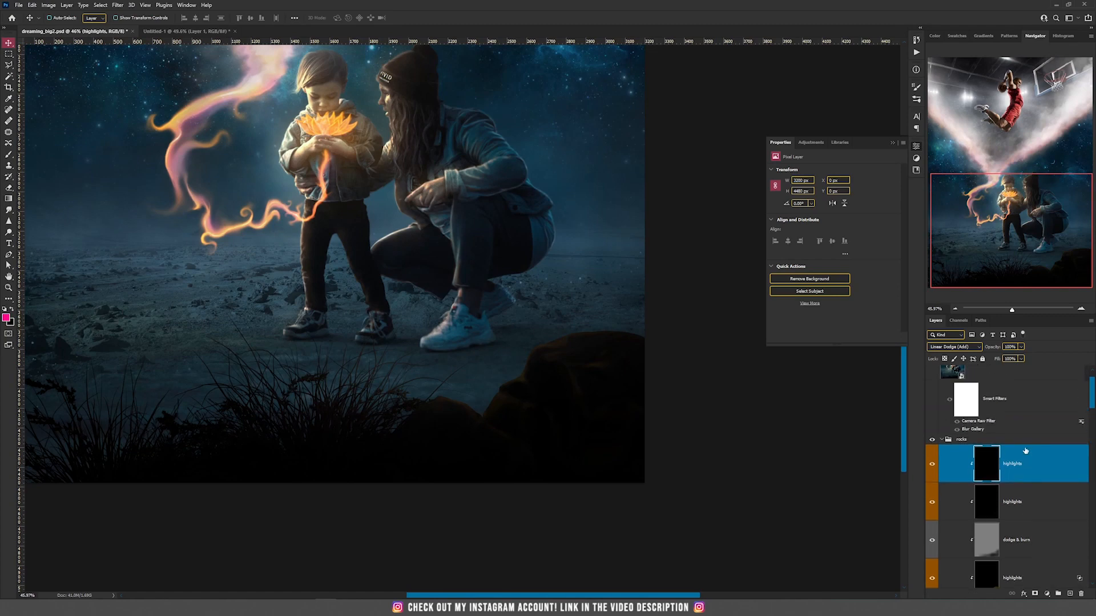
{"action": "scroll", "coordinate": [641, 411], "scroll_direction": "down", "scroll_amount": 1}
{"action": "scroll", "coordinate": [980, 438], "scroll_direction": "up", "scroll_amount": 1}
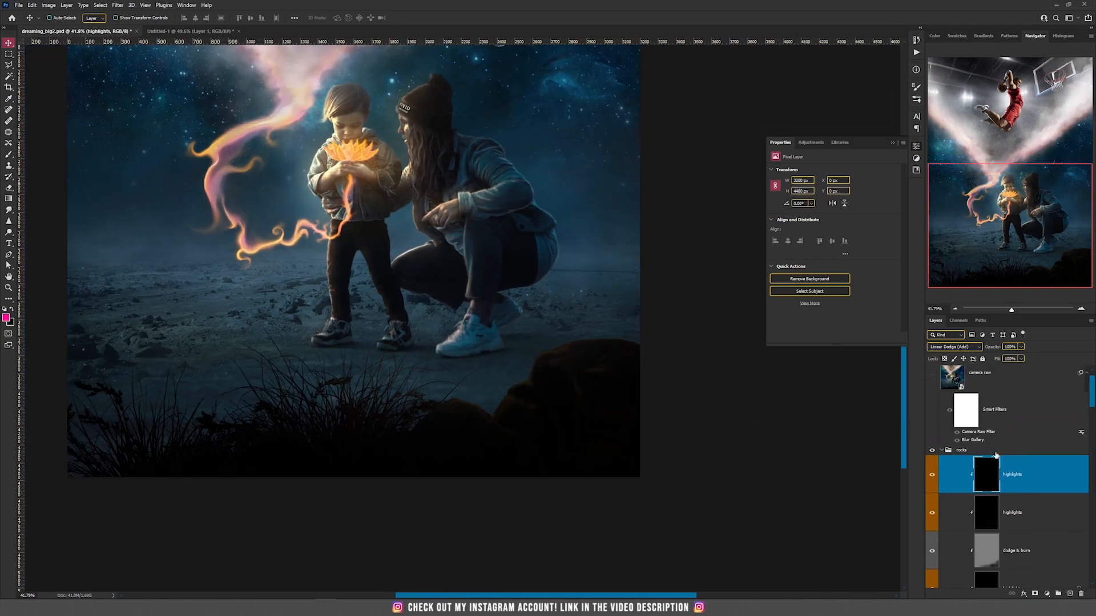
{"action": "left_click", "coordinate": [948, 451]}
{"action": "left_click", "coordinate": [942, 450]}
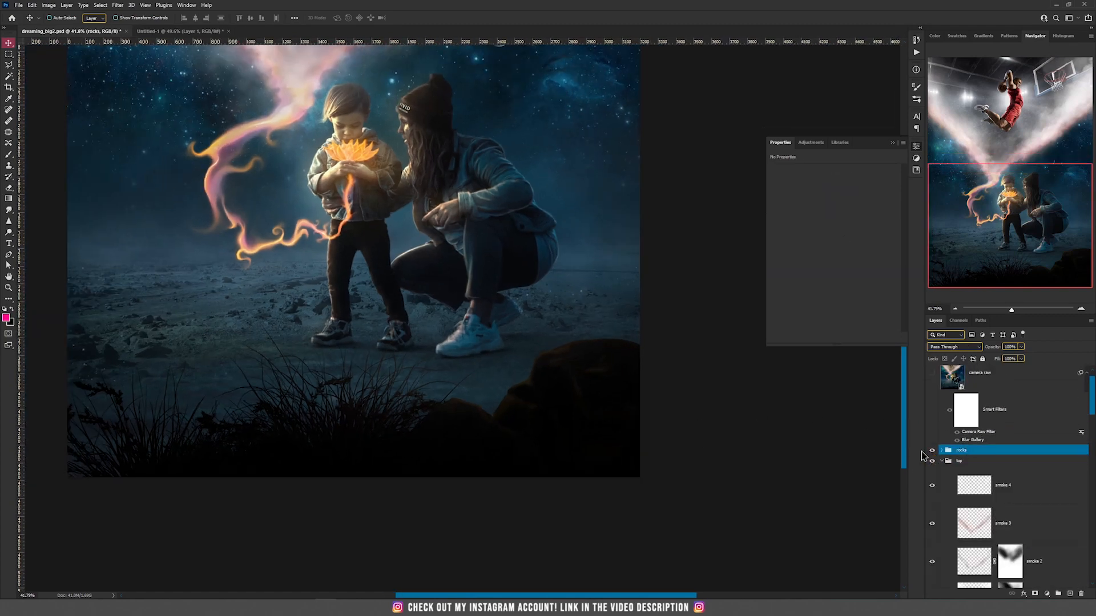
{"action": "key", "text": "ctrl+alt+shift+e"}
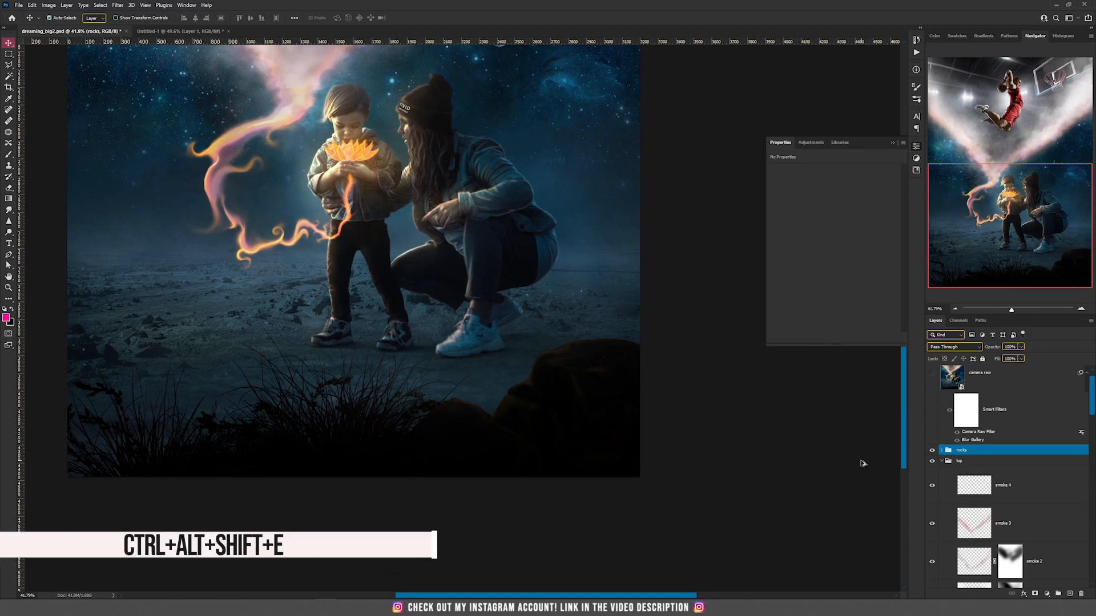
{"action": "scroll", "coordinate": [529, 391], "scroll_direction": "down", "scroll_amount": 3}
{"action": "left_click_drag", "start_coordinate": [553, 332], "coordinate": [628, 318]}
- Convert the merged layer above the rocks group to a smart object
{"action": "right_click", "coordinate": [978, 460]}
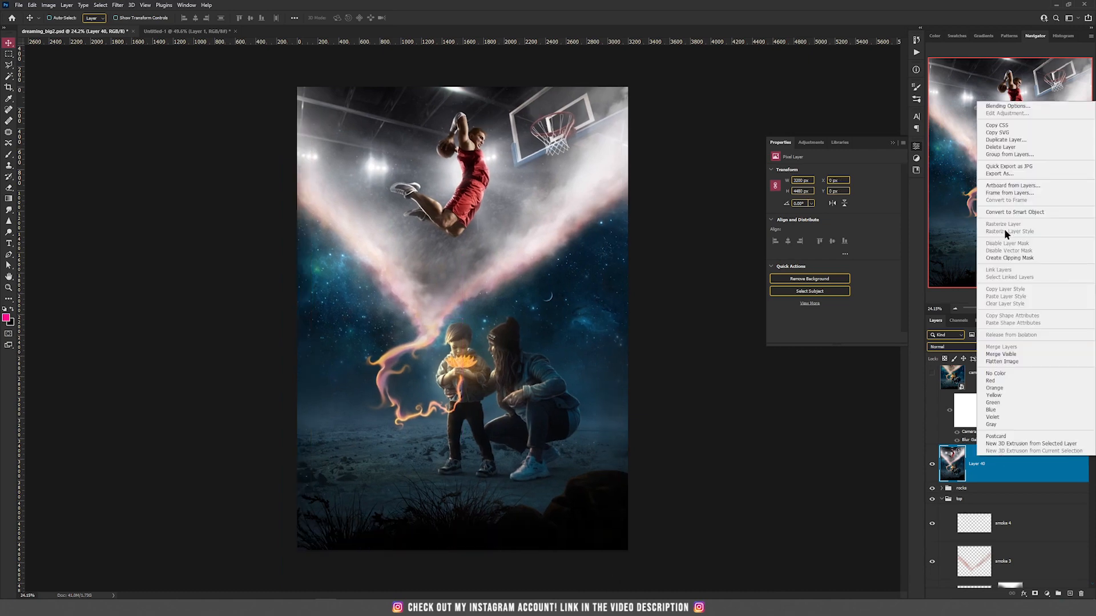
{"action": "left_click", "coordinate": [1022, 217]}
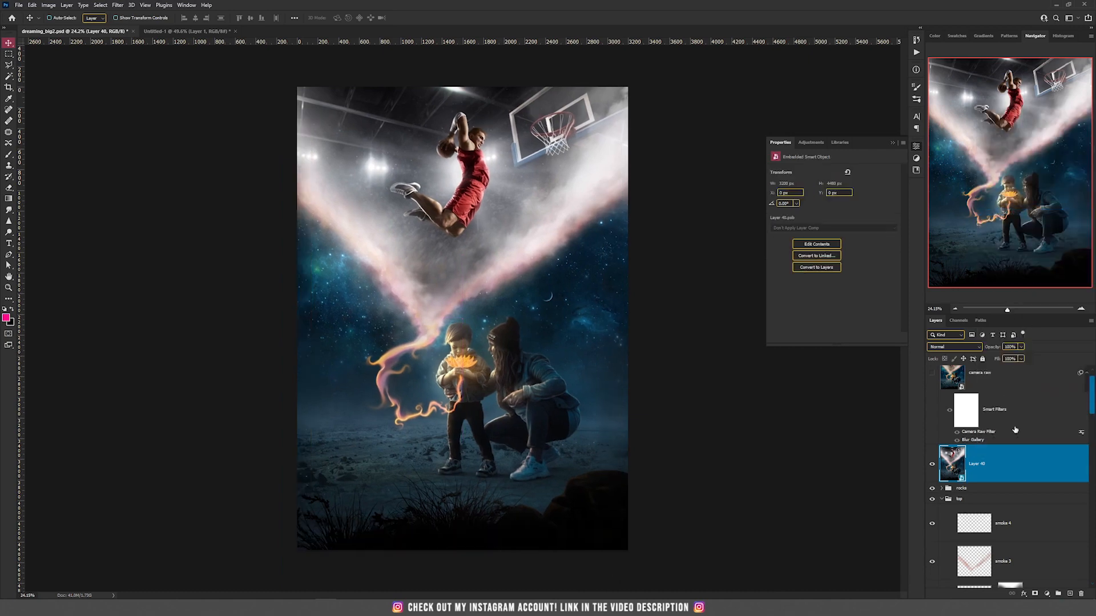
{"action": "scroll", "coordinate": [487, 324], "scroll_direction": "up", "scroll_amount": 3}
{"action": "scroll", "coordinate": [491, 337], "scroll_direction": "up", "scroll_amount": 3}
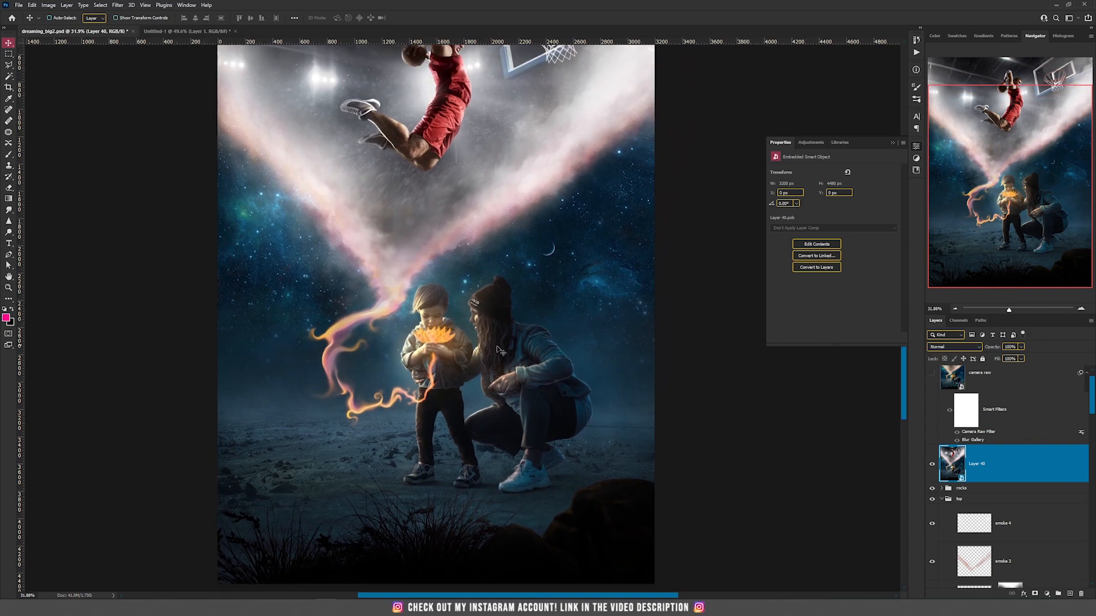
{"action": "scroll", "coordinate": [531, 343], "scroll_direction": "down", "scroll_amount": 2}
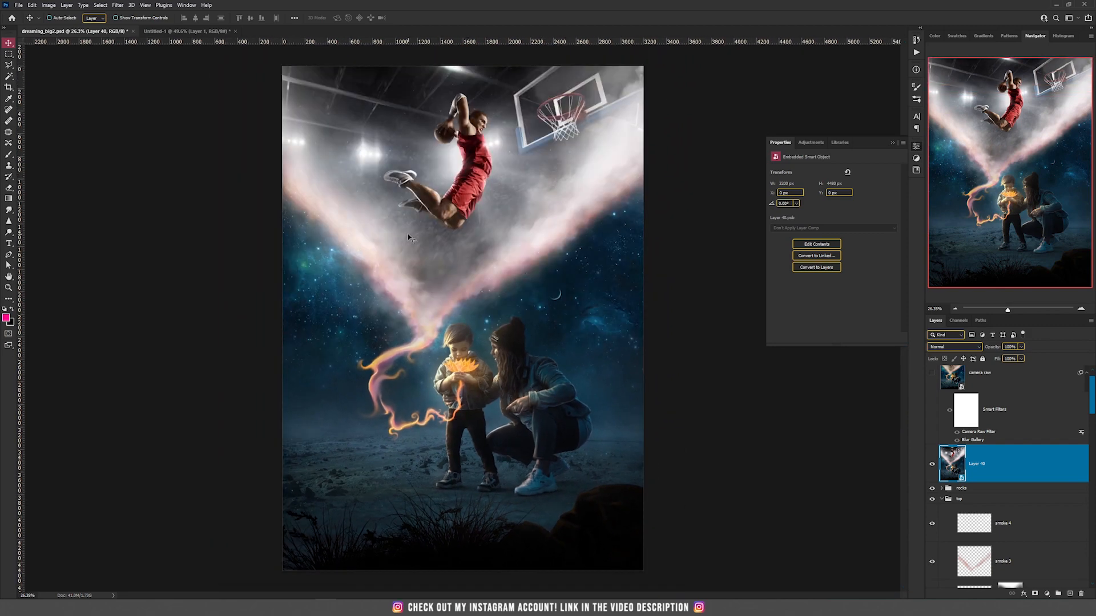
- Try a 15 px Tilt-Shift blur on the merged smart object, moving its lower focus line to the figures' shins and the blur limit below their feet
{"action": "left_click", "coordinate": [117, 9]}
{"action": "mouse_move", "coordinate": [160, 125]}
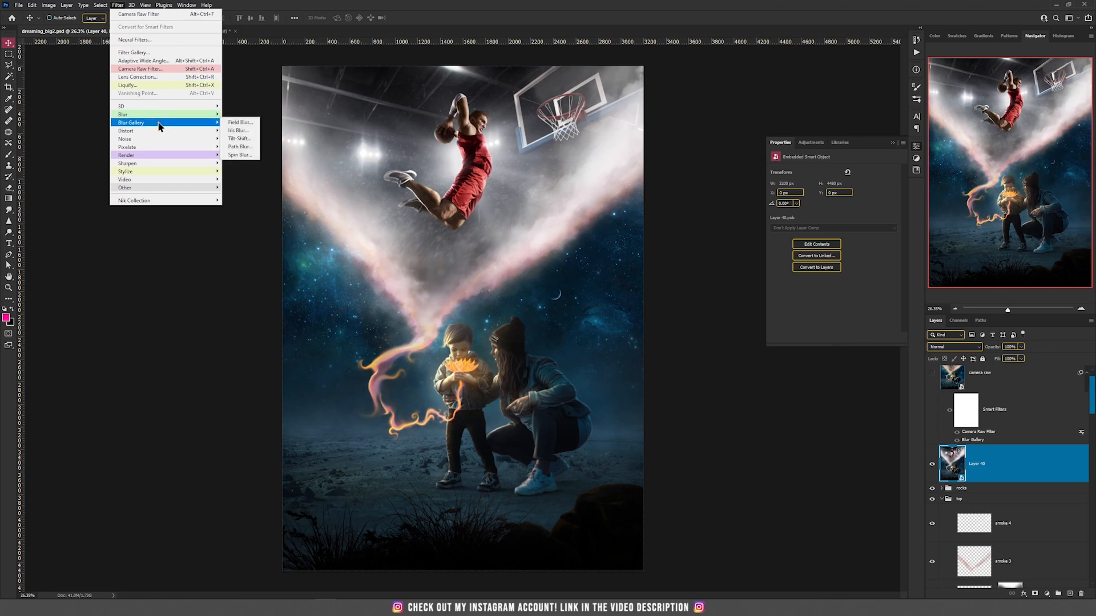
{"action": "left_click", "coordinate": [248, 143]}
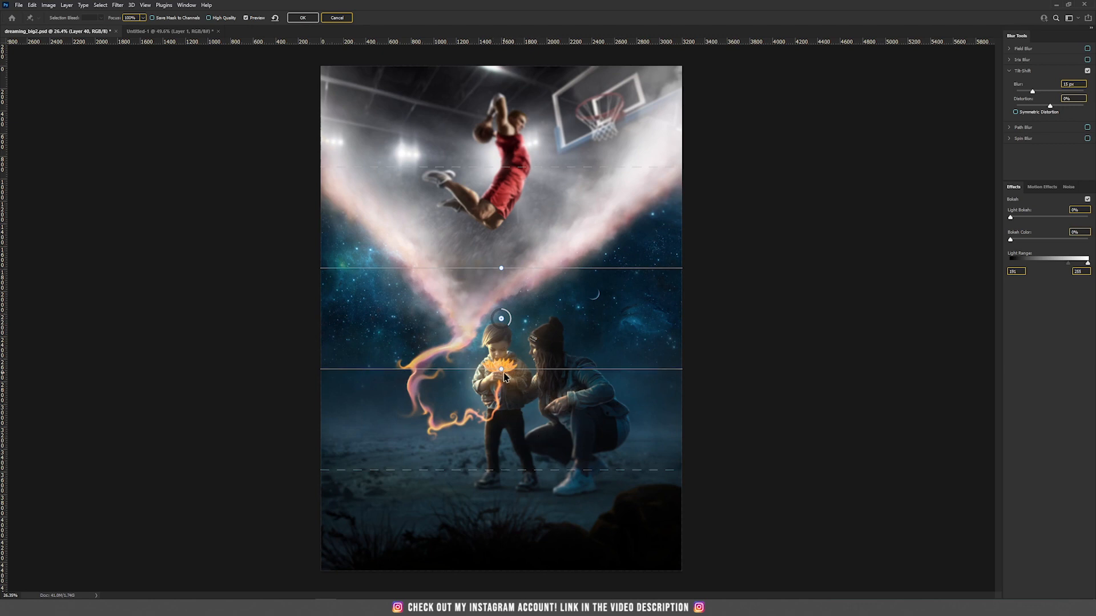
{"action": "scroll", "coordinate": [513, 342], "scroll_direction": "up", "scroll_amount": 6}
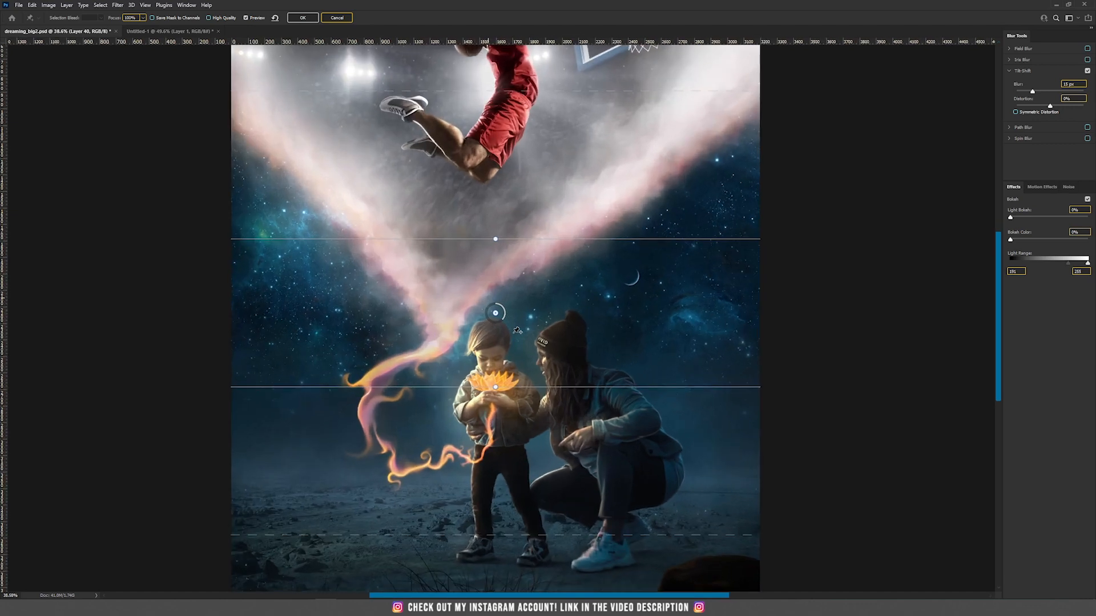
{"action": "left_click_drag", "start_coordinate": [528, 475], "coordinate": [523, 301]}
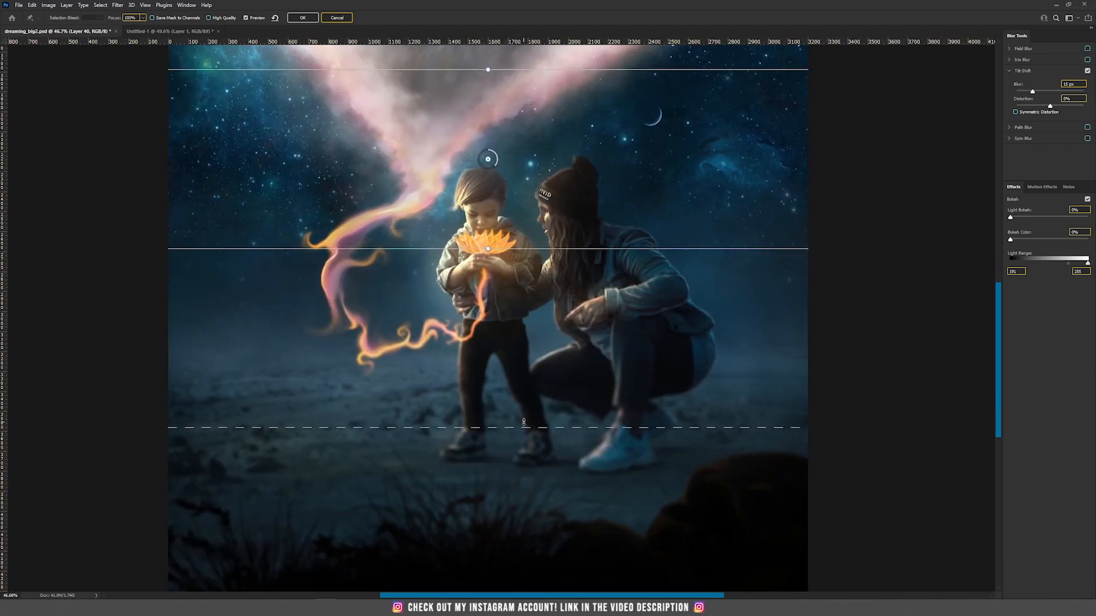
{"action": "scroll", "coordinate": [524, 422], "scroll_direction": "down", "scroll_amount": 4}
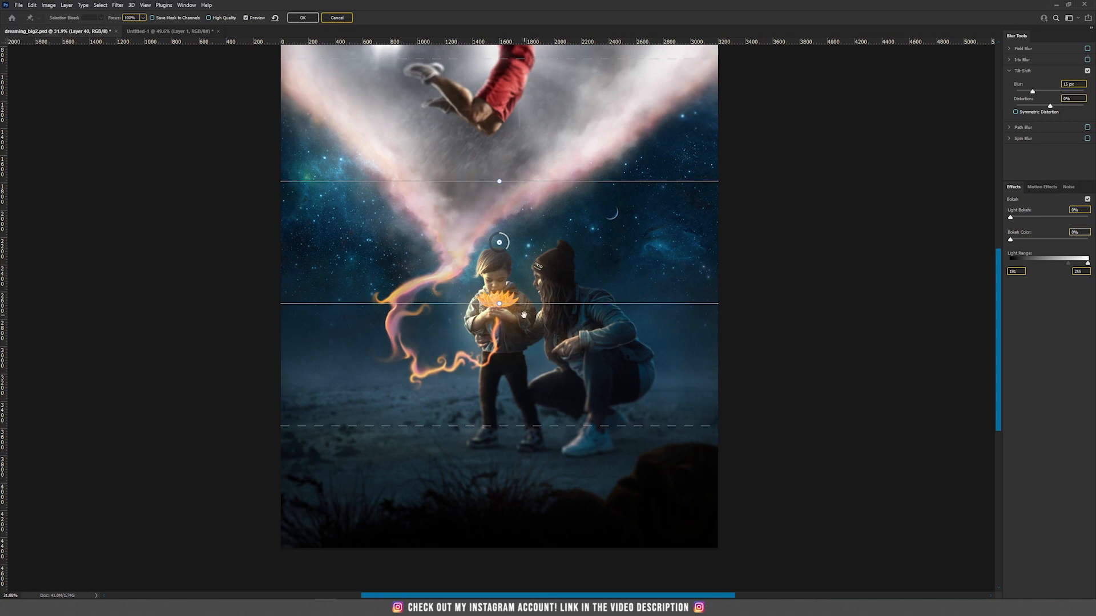
{"action": "left_click_drag", "start_coordinate": [514, 428], "coordinate": [521, 497]}
{"action": "left_click_drag", "start_coordinate": [537, 303], "coordinate": [563, 309]}
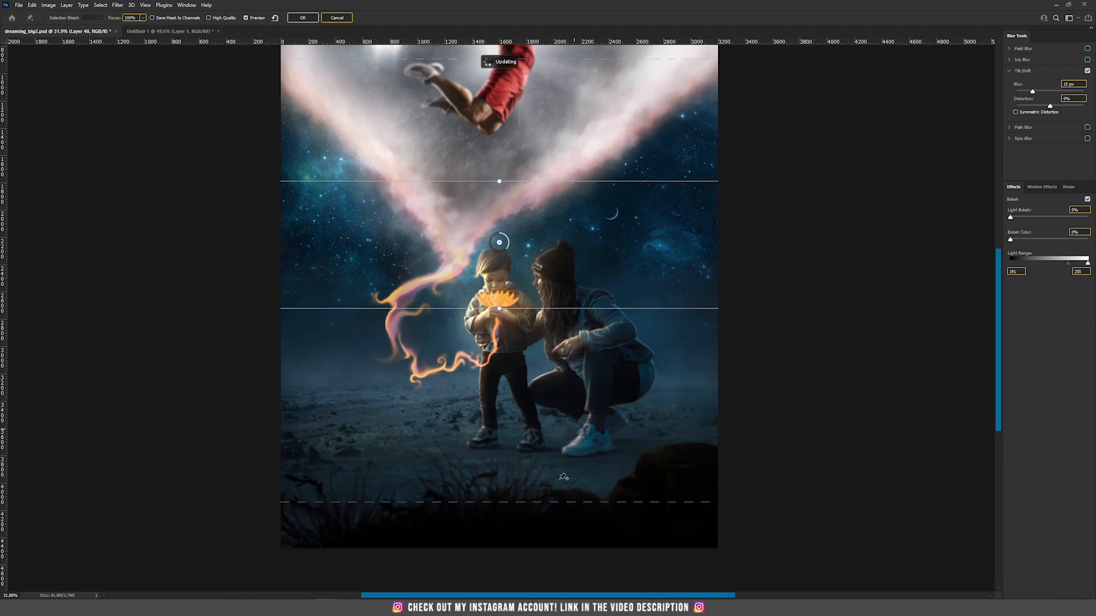
{"action": "left_click_drag", "start_coordinate": [536, 502], "coordinate": [558, 376]}
{"action": "left_click_drag", "start_coordinate": [558, 313], "coordinate": [566, 414]}
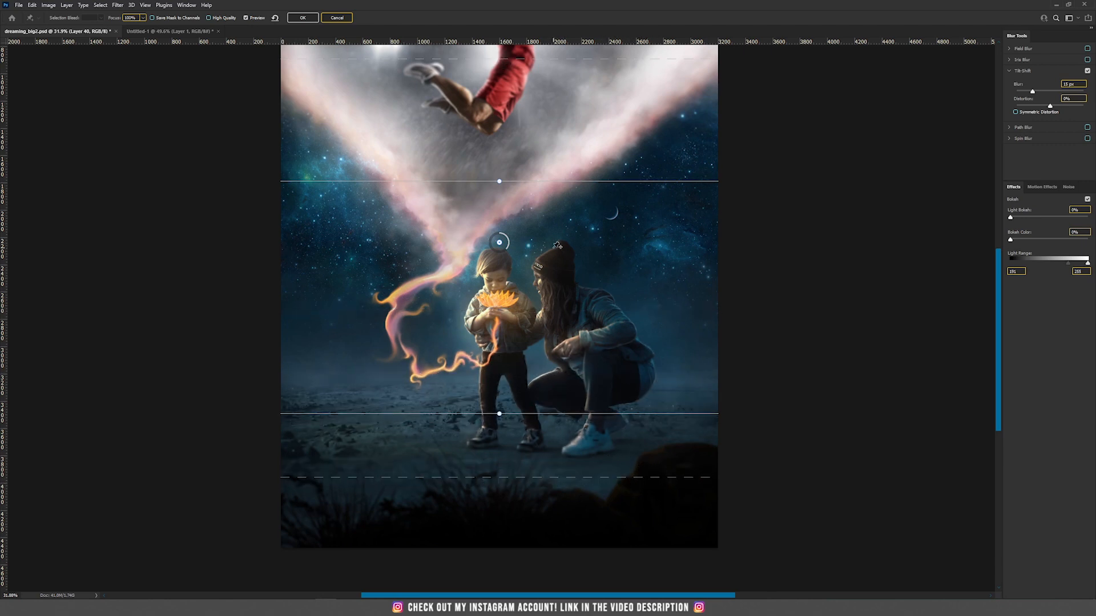
- Raise the tilt-shift's upper blur limit and move its upper focus line to the player's chest, check the sharp area, and cancel the blur
{"action": "left_click_drag", "start_coordinate": [542, 212], "coordinate": [540, 355]}
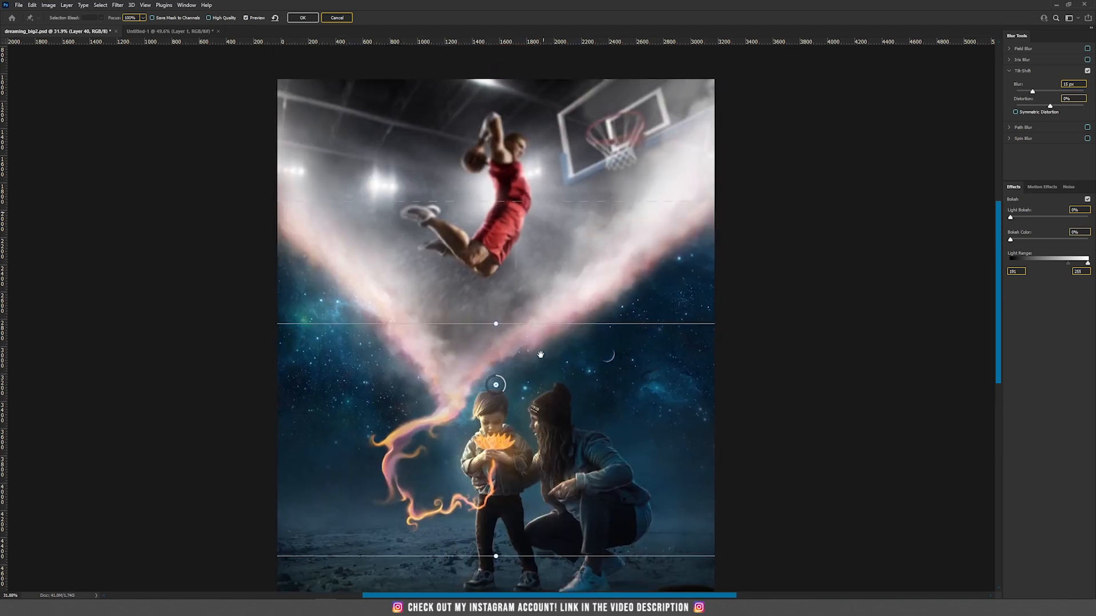
{"action": "left_click_drag", "start_coordinate": [507, 200], "coordinate": [514, 110]}
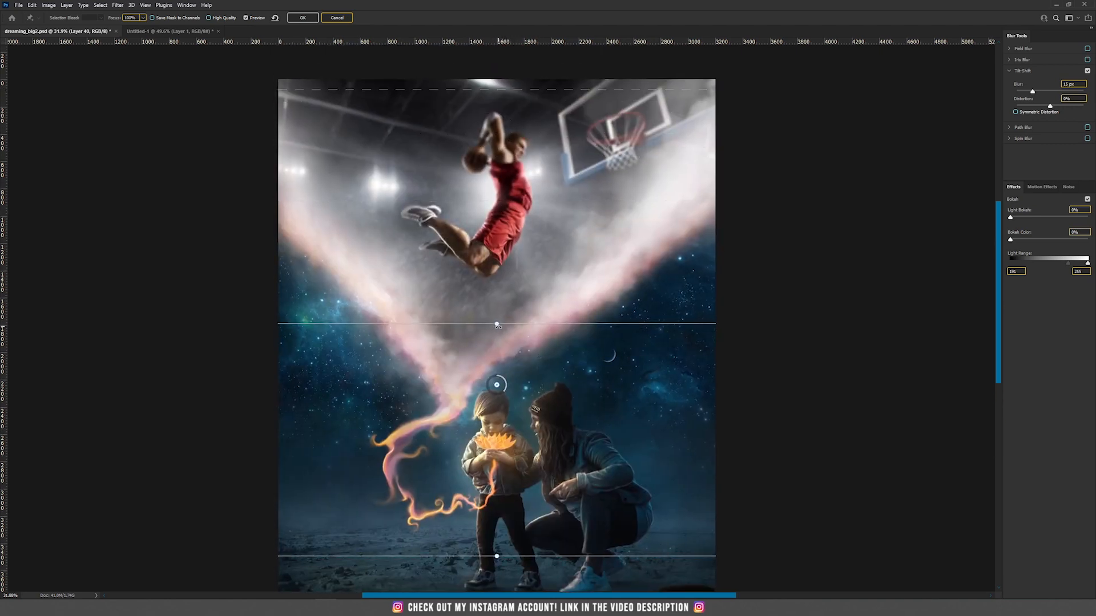
{"action": "left_click_drag", "start_coordinate": [510, 324], "coordinate": [517, 187]}
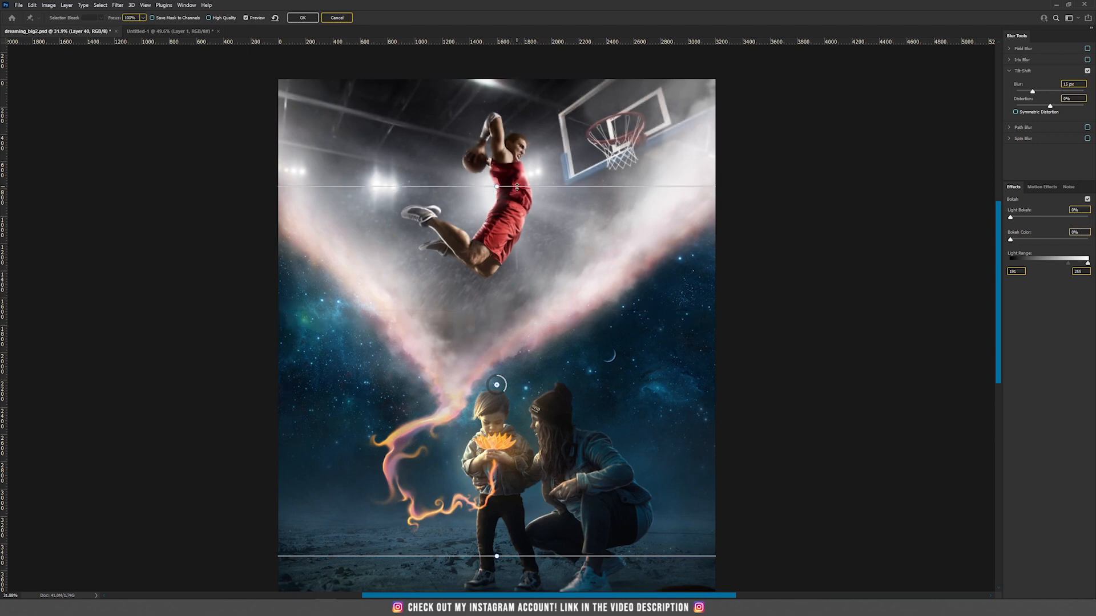
{"action": "scroll", "coordinate": [555, 266], "scroll_direction": "down", "scroll_amount": 2}
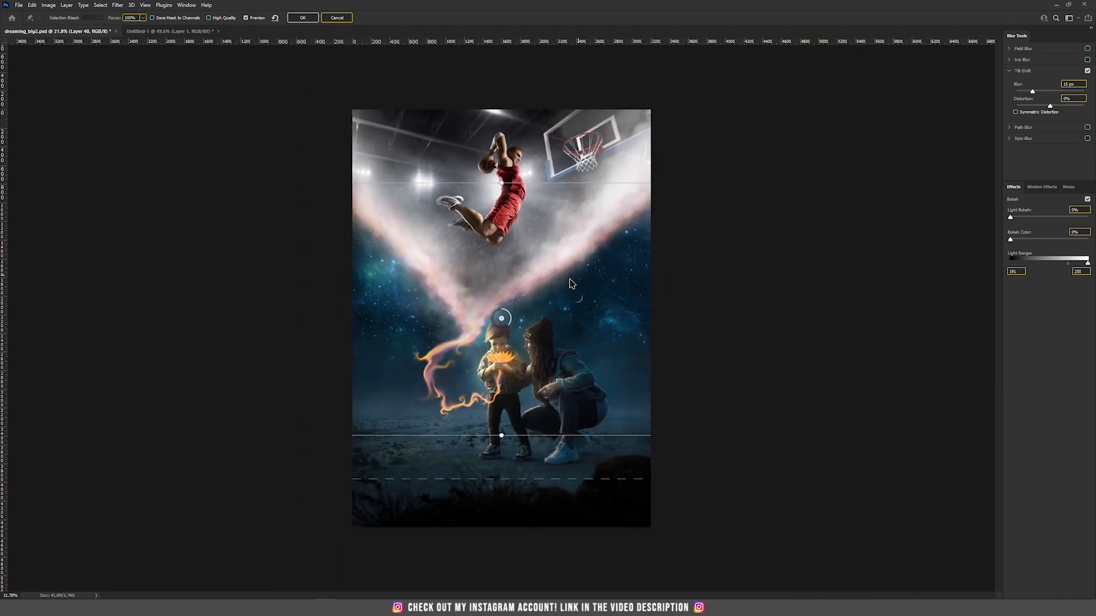
{"action": "scroll", "coordinate": [533, 494], "scroll_direction": "up", "scroll_amount": 2}
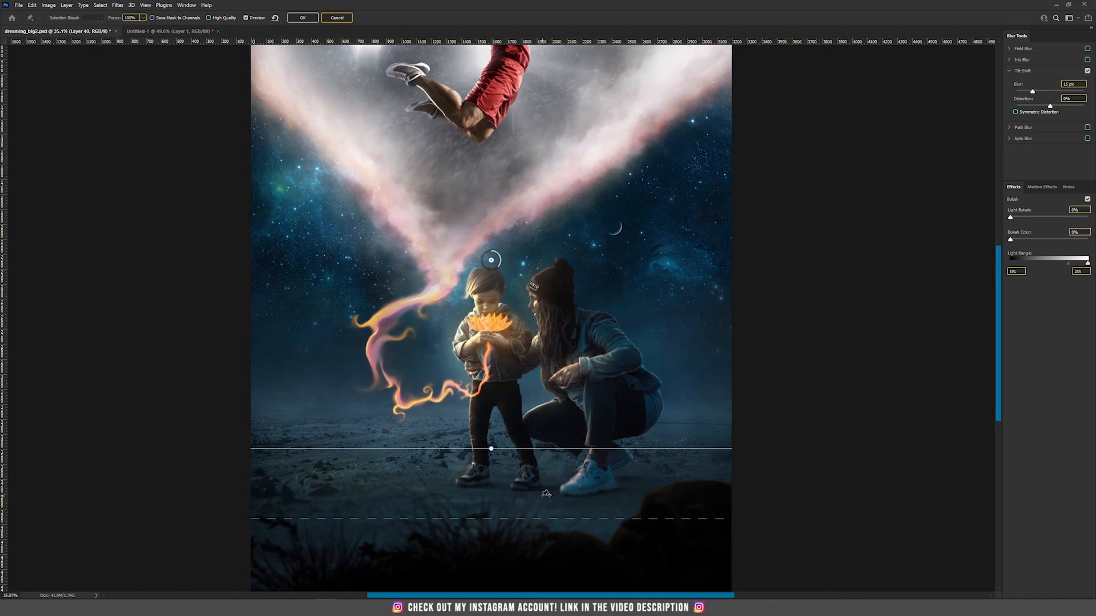
{"action": "scroll", "coordinate": [545, 494], "scroll_direction": "up", "scroll_amount": 1}
{"action": "left_click_drag", "start_coordinate": [521, 184], "coordinate": [517, 270]}
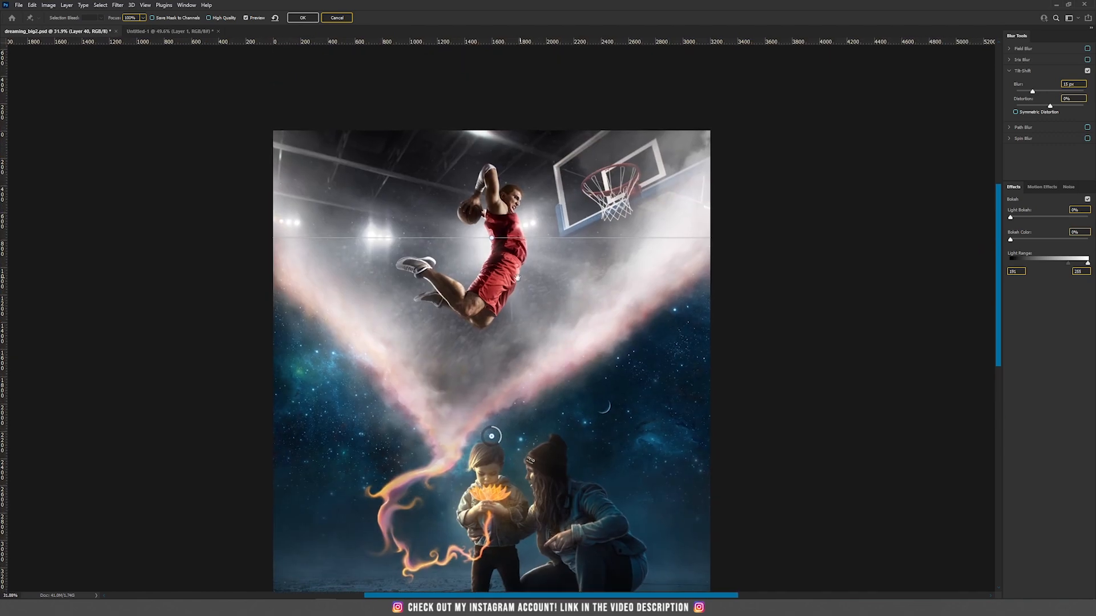
{"action": "left_click", "coordinate": [337, 18]}
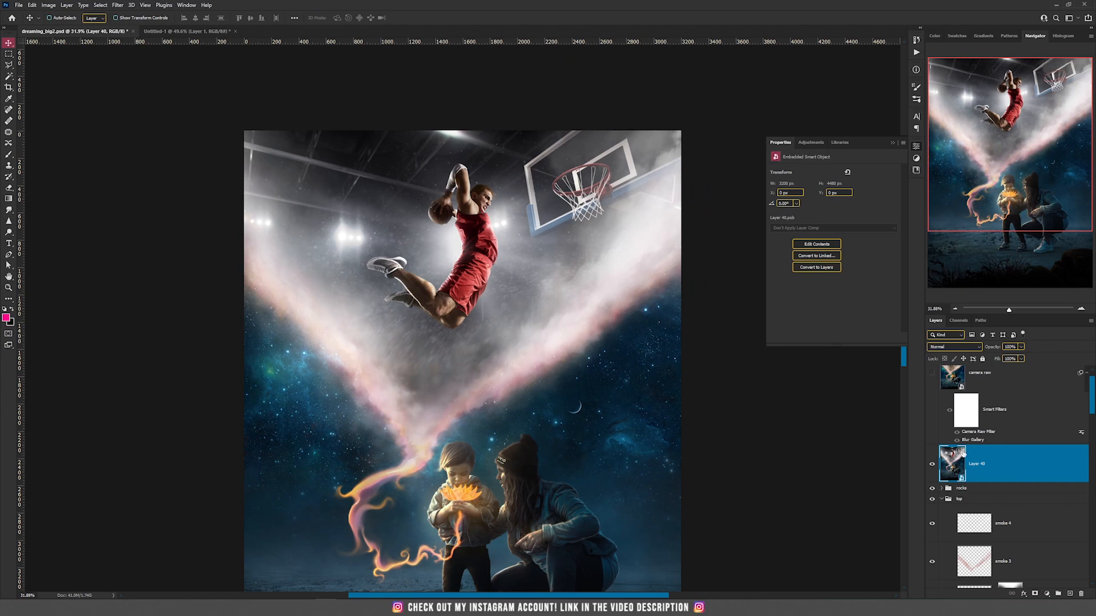
- Hide Layer 40, show the camera raw layer, and open its Camera Raw filter to review the Basic adjustments
{"action": "scroll", "coordinate": [932, 484], "scroll_direction": "up", "scroll_amount": 1}
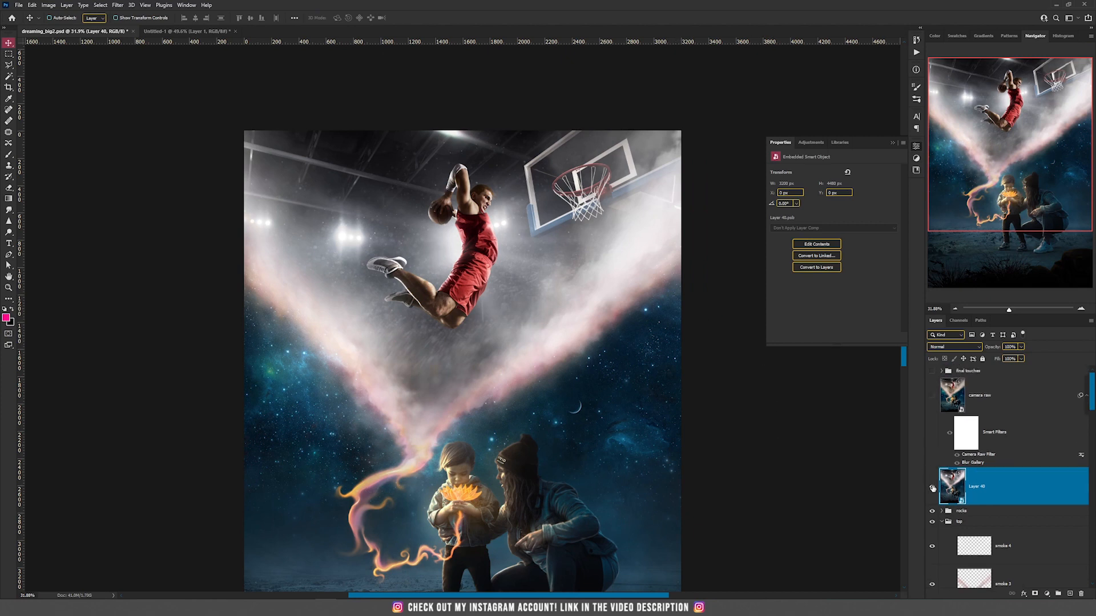
{"action": "left_click", "coordinate": [118, 5]}
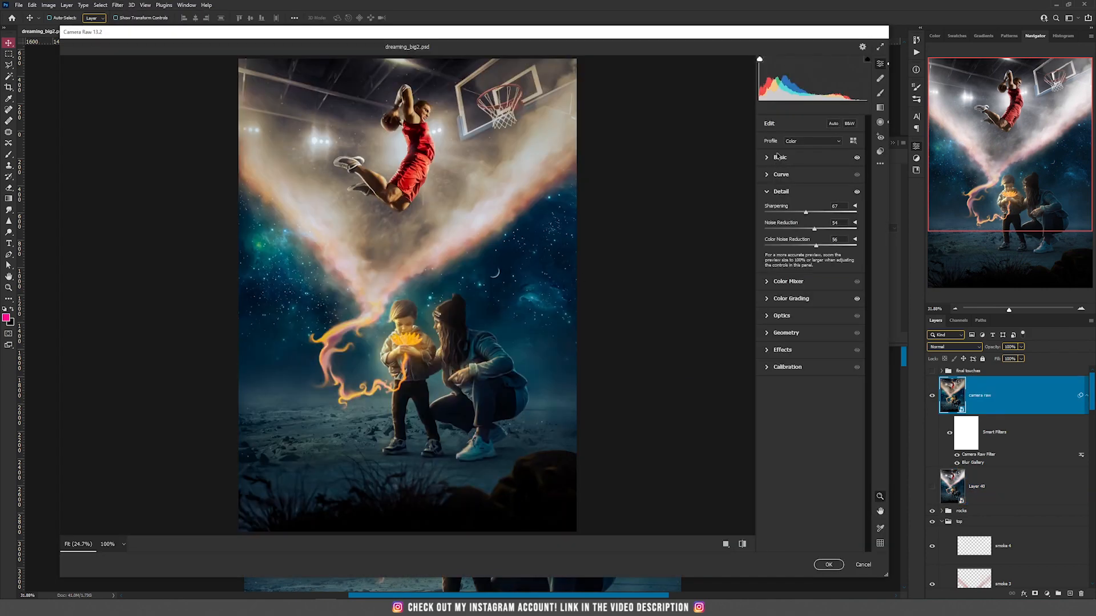
{"action": "left_click", "coordinate": [778, 157]}
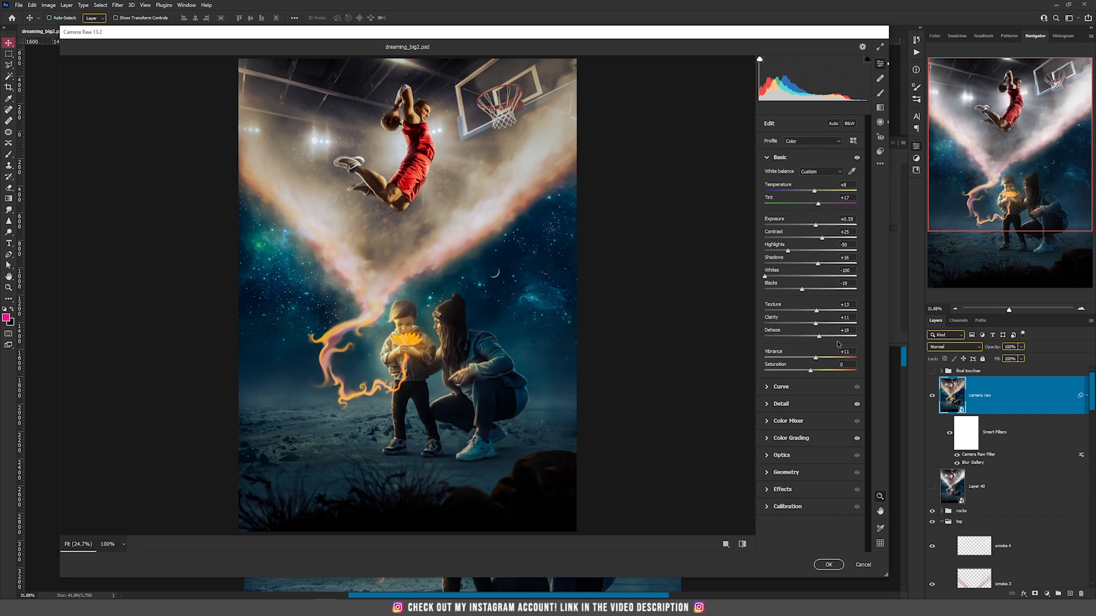
- Increase the Detail noise reduction to 59, slightly raise the color noise reduction, and check the smoothing on the child and woman up close
{"action": "left_click", "coordinate": [815, 404]}
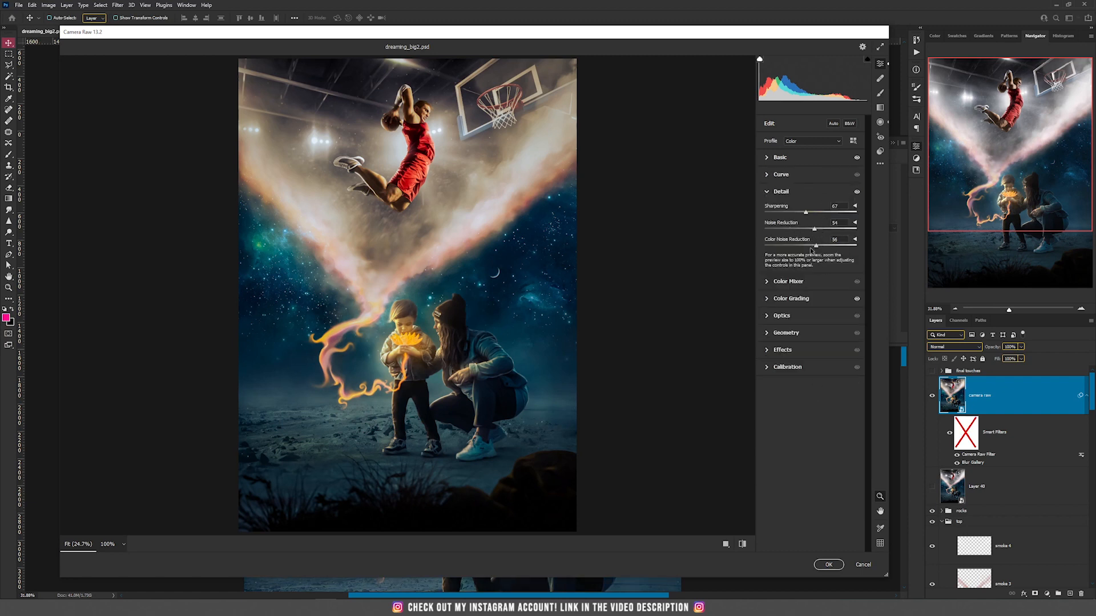
{"action": "left_click", "coordinate": [435, 341]}
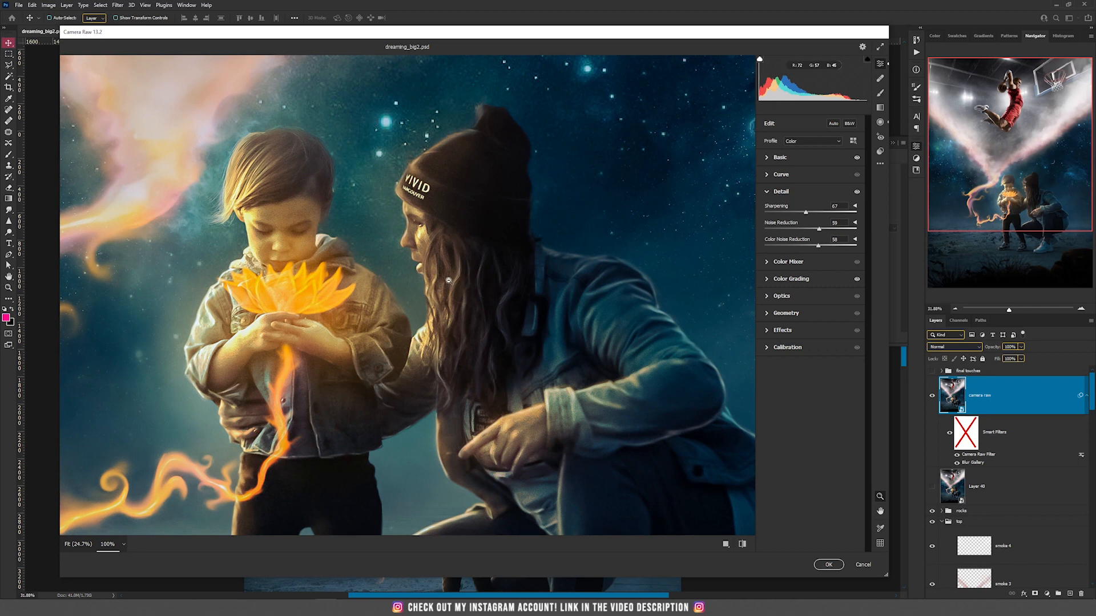
{"action": "scroll", "coordinate": [492, 282], "scroll_direction": "down", "scroll_amount": 1}
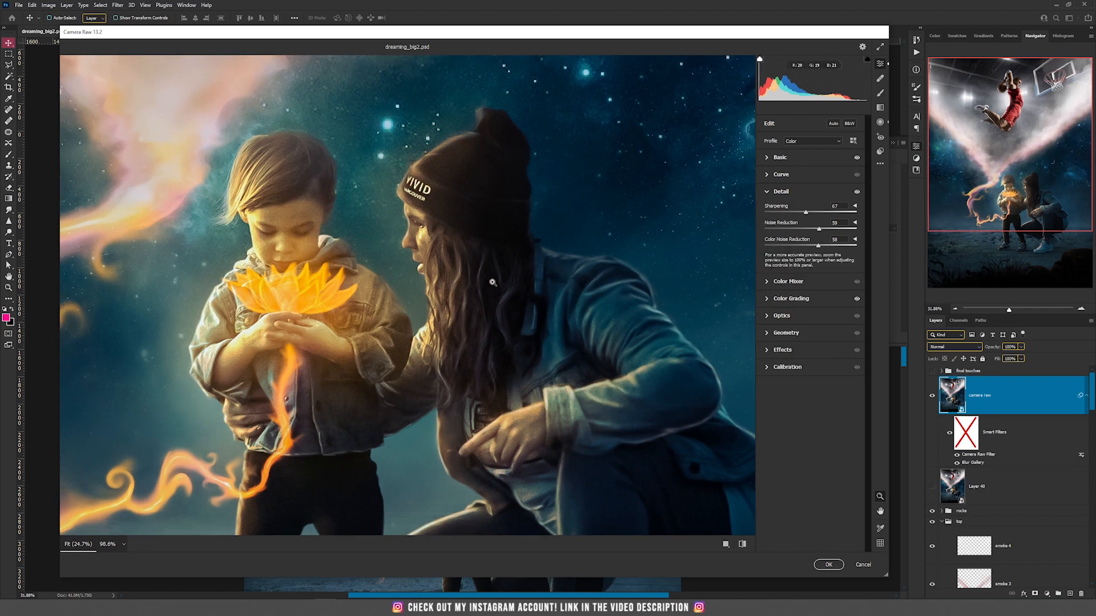
{"action": "scroll", "coordinate": [492, 282], "scroll_direction": "down", "scroll_amount": 5}
{"action": "scroll", "coordinate": [571, 285], "scroll_direction": "up", "scroll_amount": 1}
{"action": "scroll", "coordinate": [726, 294], "scroll_direction": "down", "scroll_amount": 1}
{"action": "scroll", "coordinate": [726, 293], "scroll_direction": "up", "scroll_amount": 1}
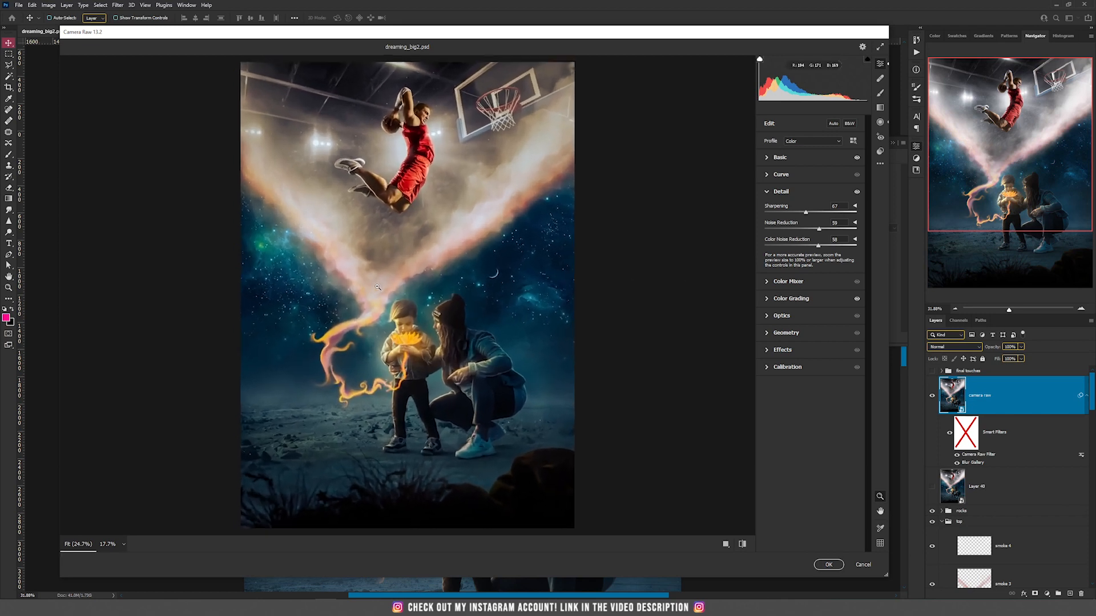
- Review the midtone, shadow and highlight color grading wheels and apply the Camera Raw filter
{"action": "left_click", "coordinate": [815, 300]}
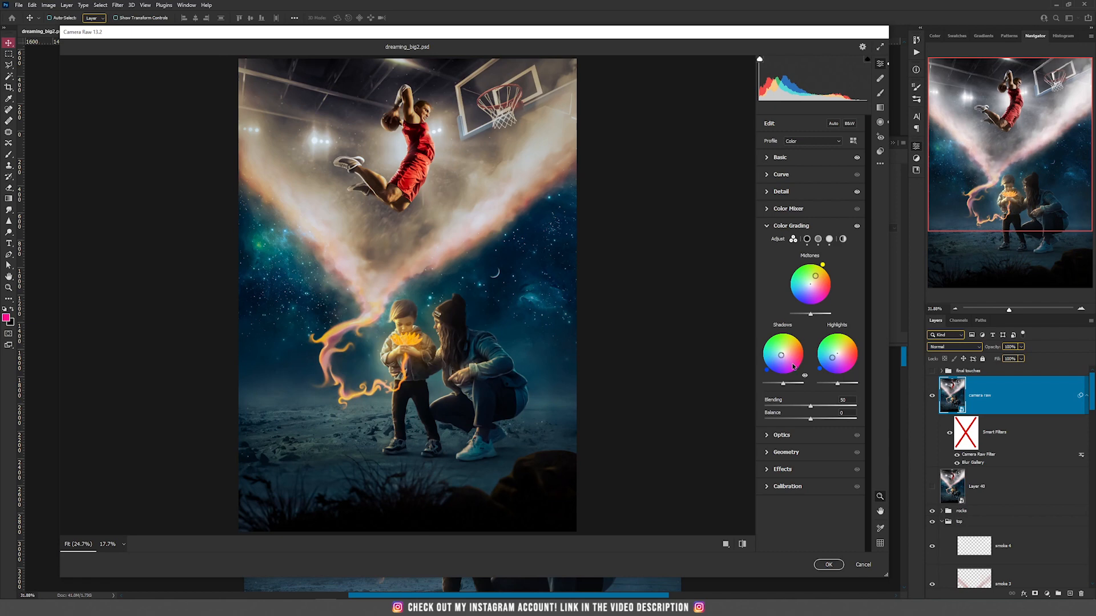
{"action": "key", "text": "Return"}
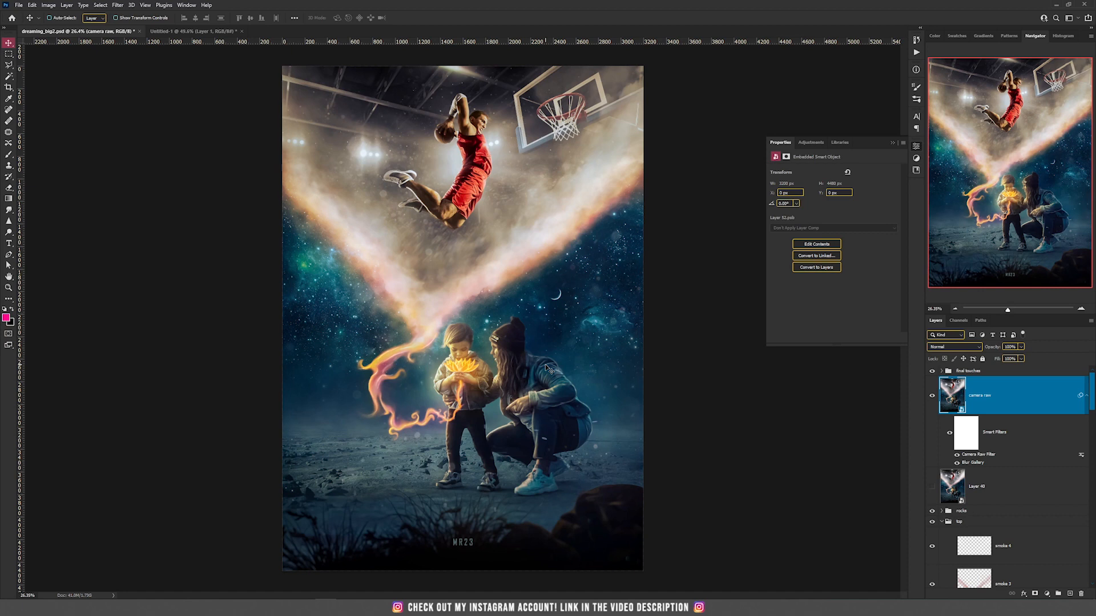
- Show the final touches group, compare the composite with and without it, and examine the finished image up close without the interface panels
{"action": "left_click", "coordinate": [932, 371]}
{"action": "left_click", "coordinate": [932, 371]}
{"action": "key", "text": "Tab"}
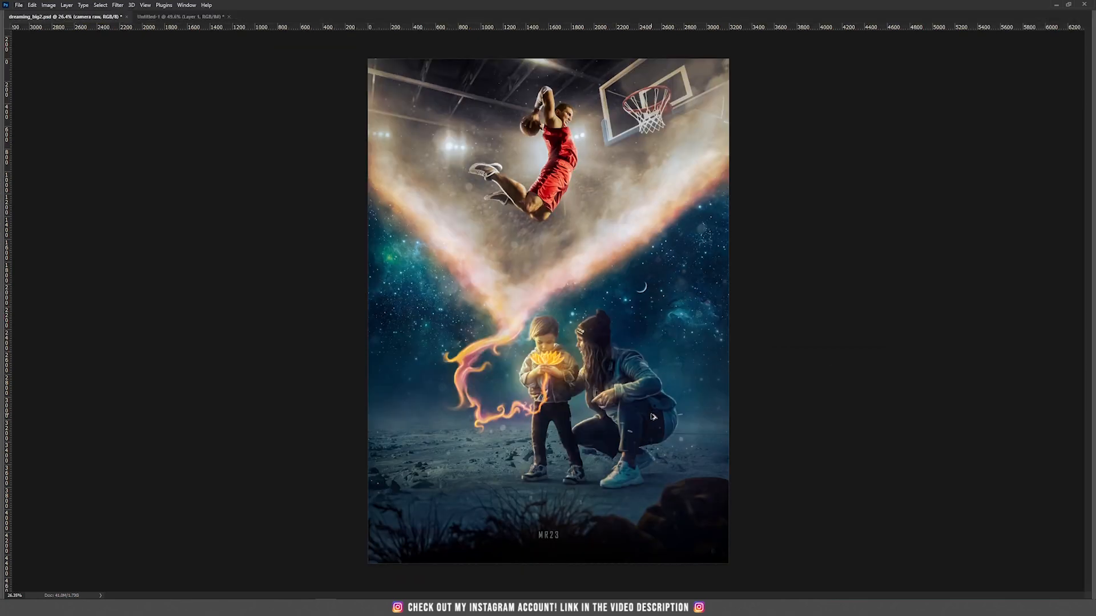
{"action": "scroll", "coordinate": [633, 400], "scroll_direction": "up", "scroll_amount": 6}
{"action": "left_click_drag", "start_coordinate": [600, 445], "coordinate": [587, 350]}
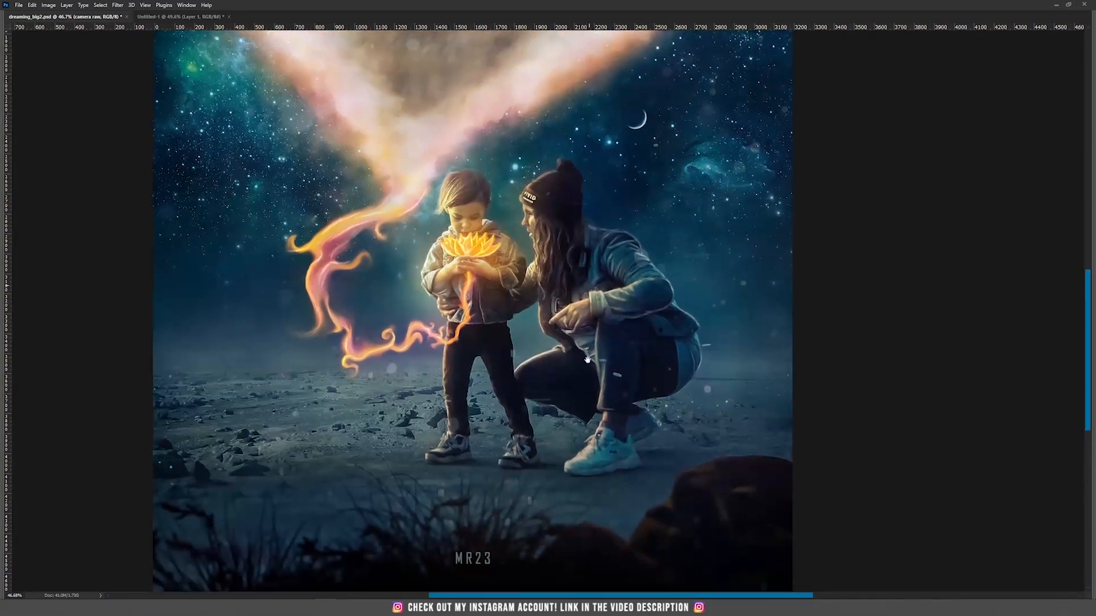
{"action": "scroll", "coordinate": [587, 350], "scroll_direction": "up", "scroll_amount": 10}
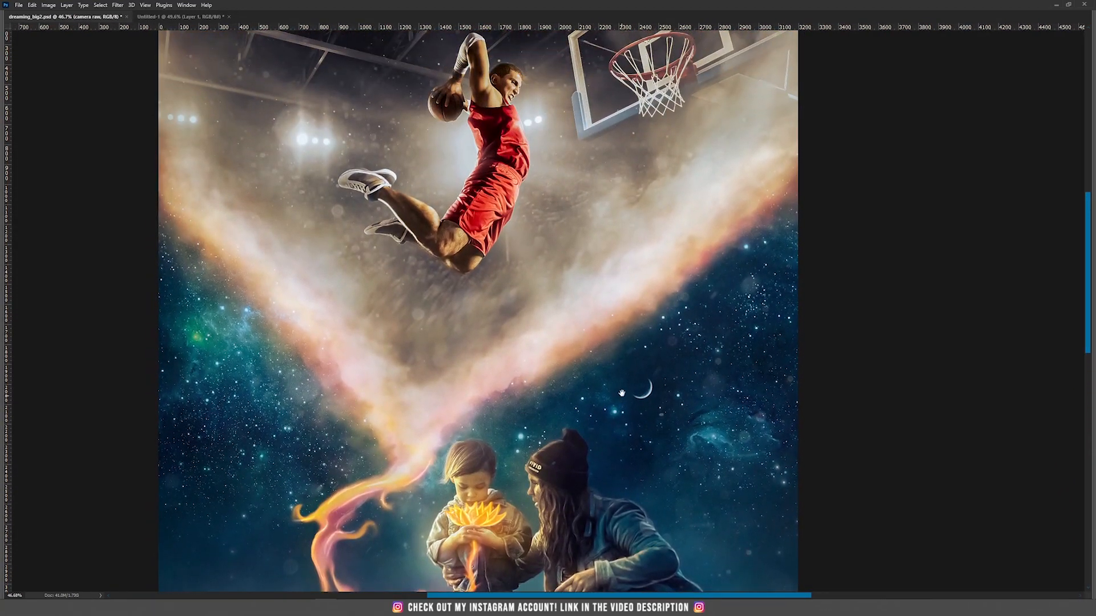
{"action": "scroll", "coordinate": [645, 383], "scroll_direction": "down", "scroll_amount": 4}
{"action": "left_click_drag", "start_coordinate": [600, 449], "coordinate": [592, 382]}
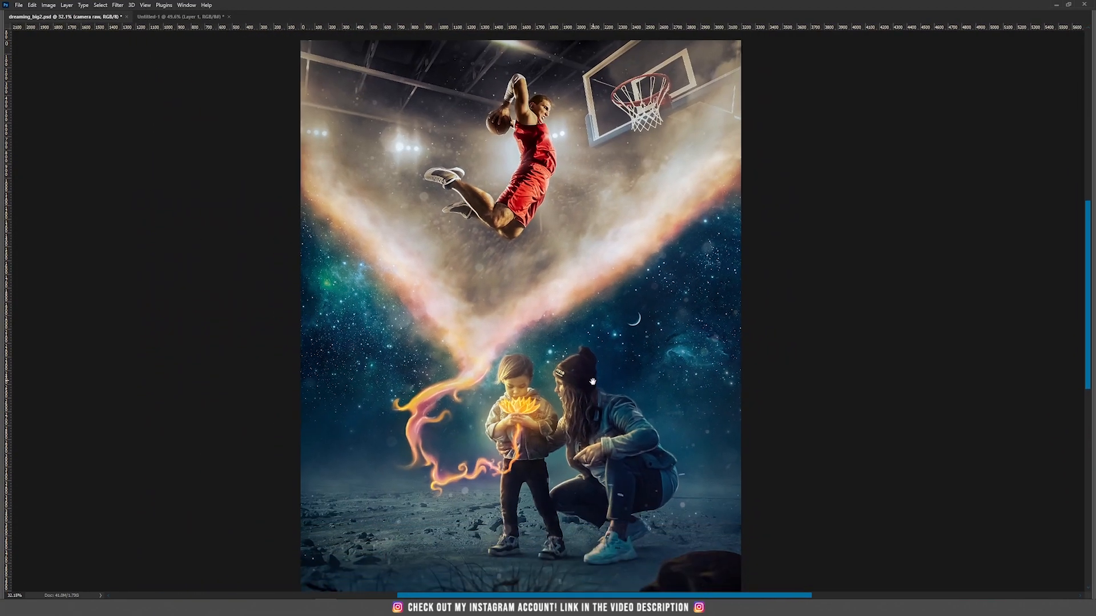
{"action": "scroll", "coordinate": [884, 317], "scroll_direction": "down", "scroll_amount": 2}
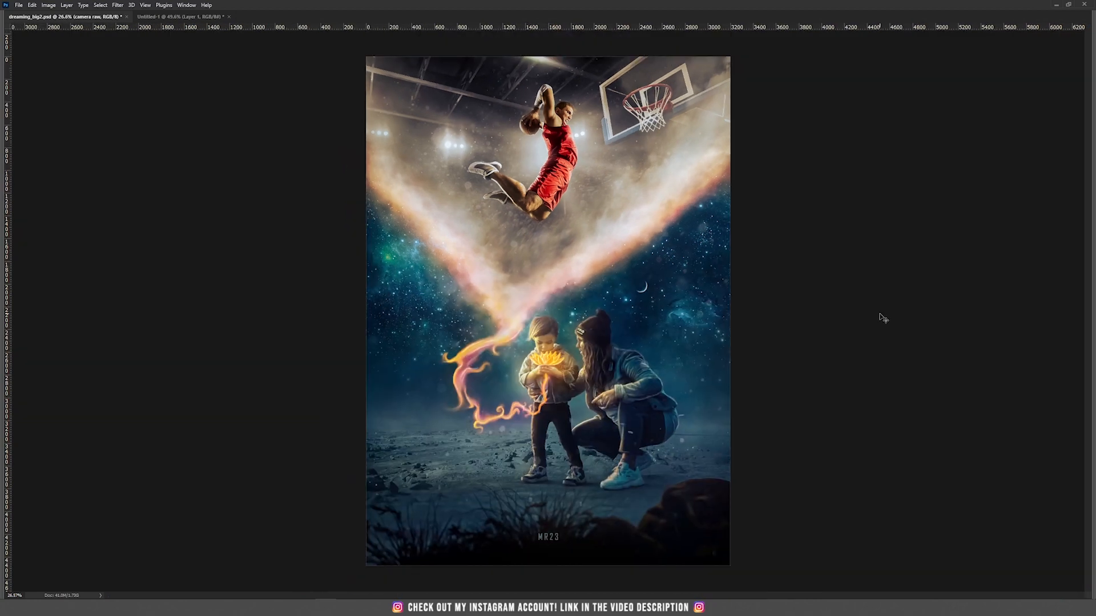